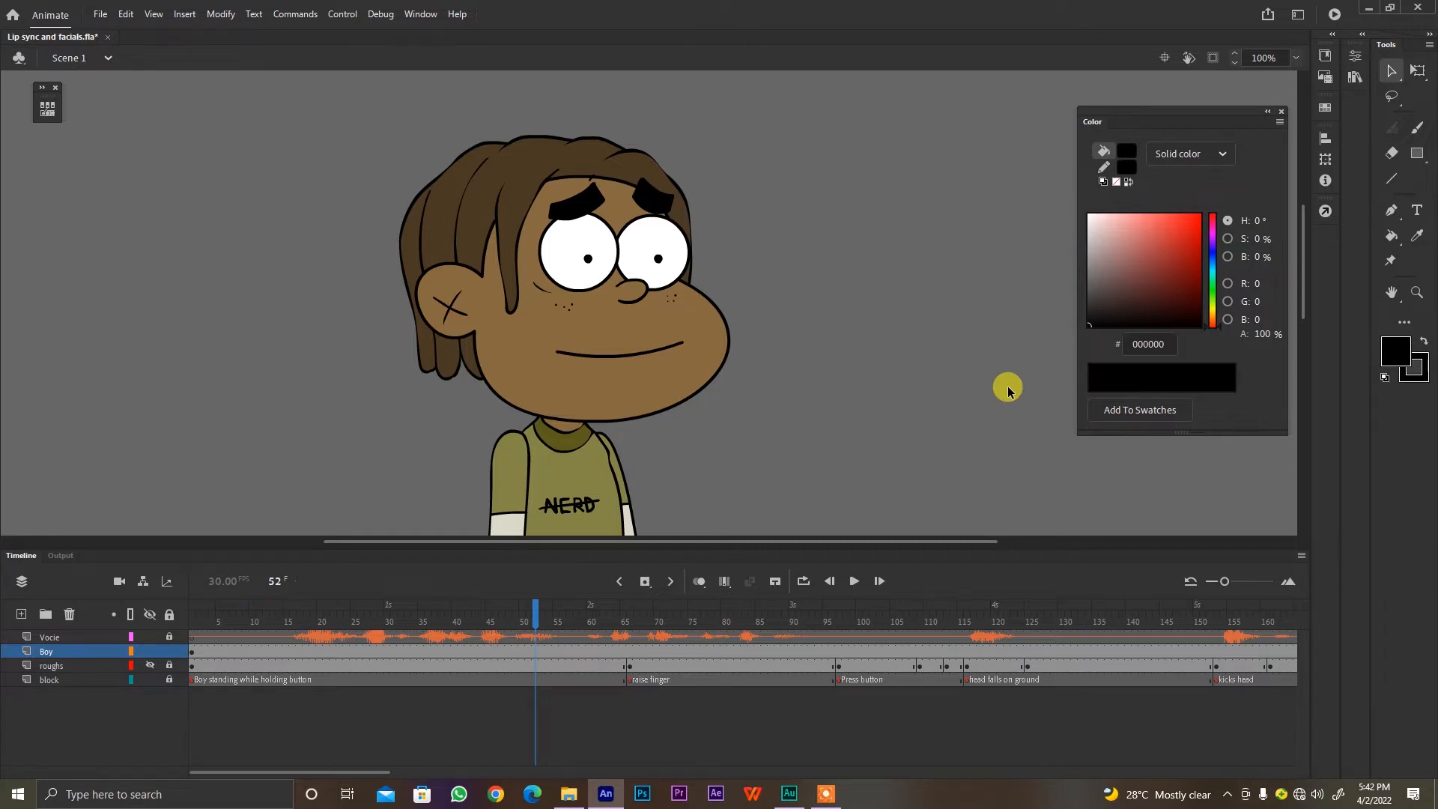
Step: Copy the Vocie audio layer from the main scene's timeline
left_click(288, 615)
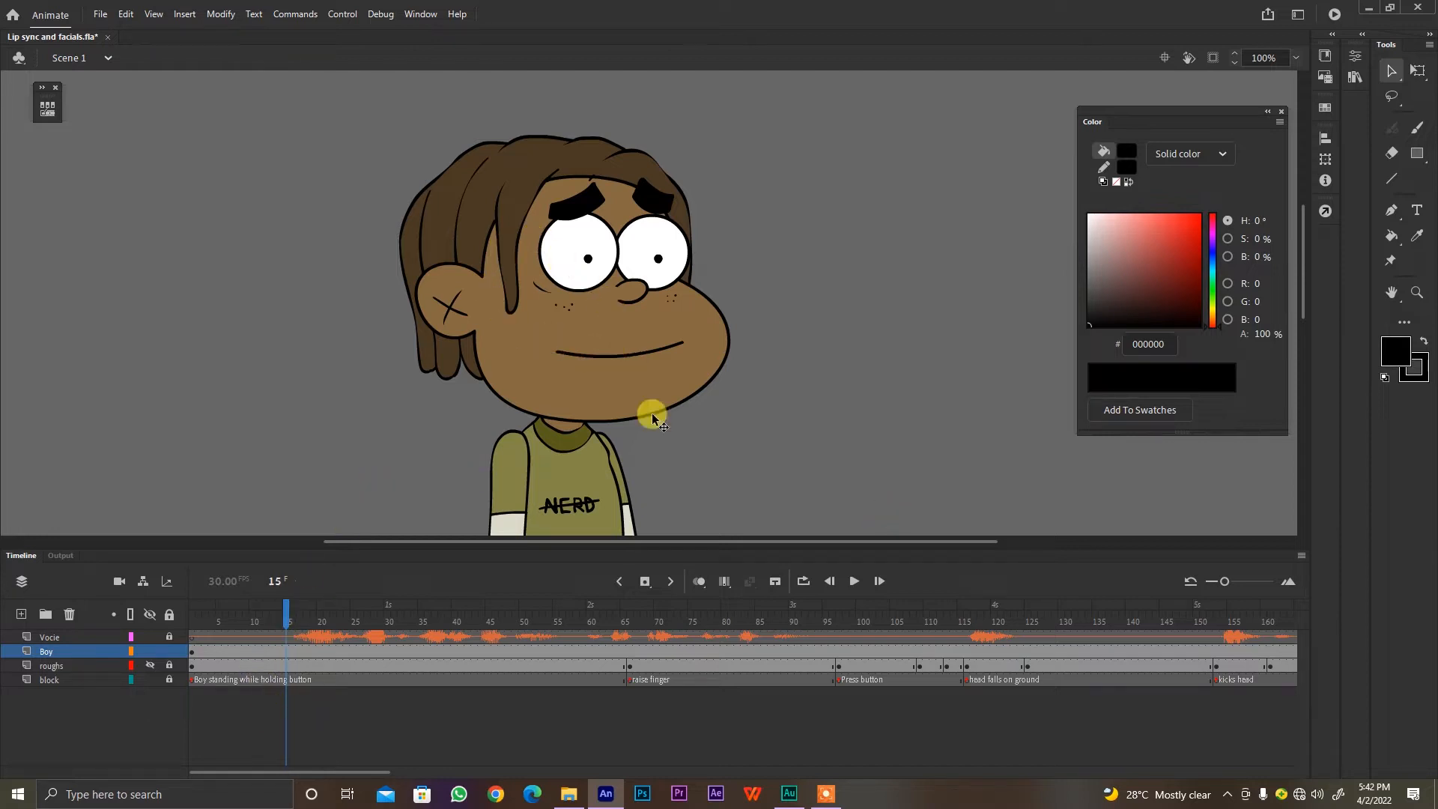
left_click(84, 638)
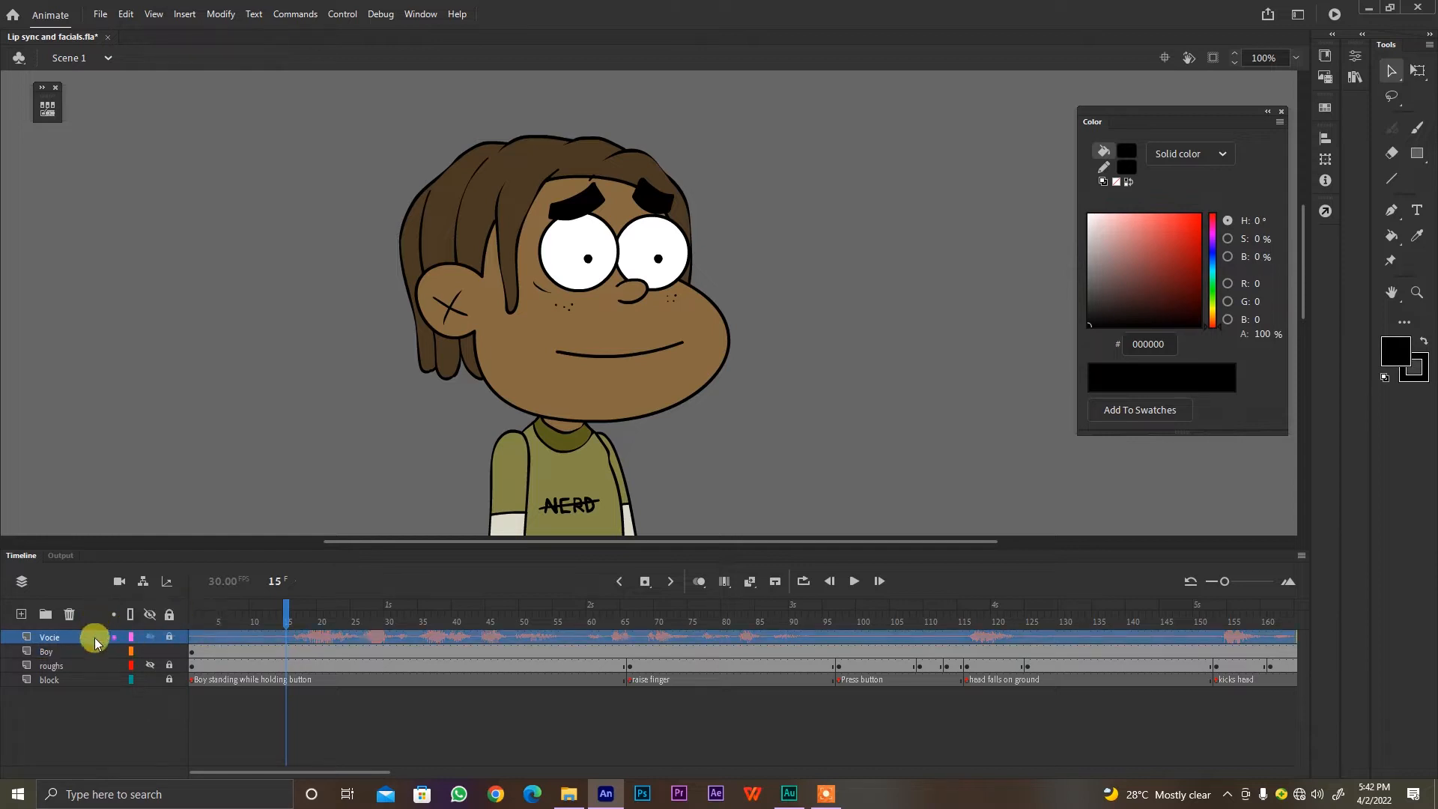
right_click(94, 640)
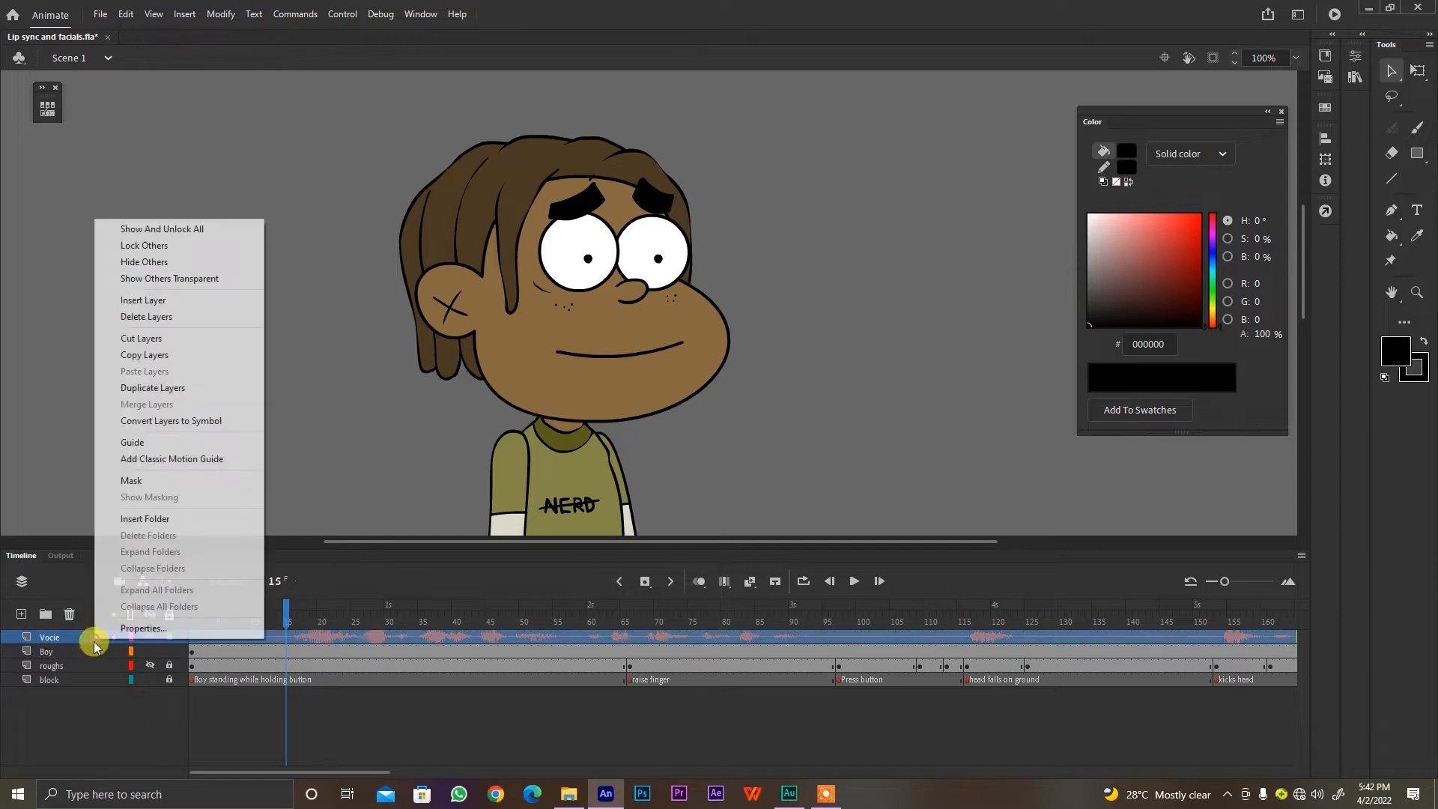
left_click(182, 355)
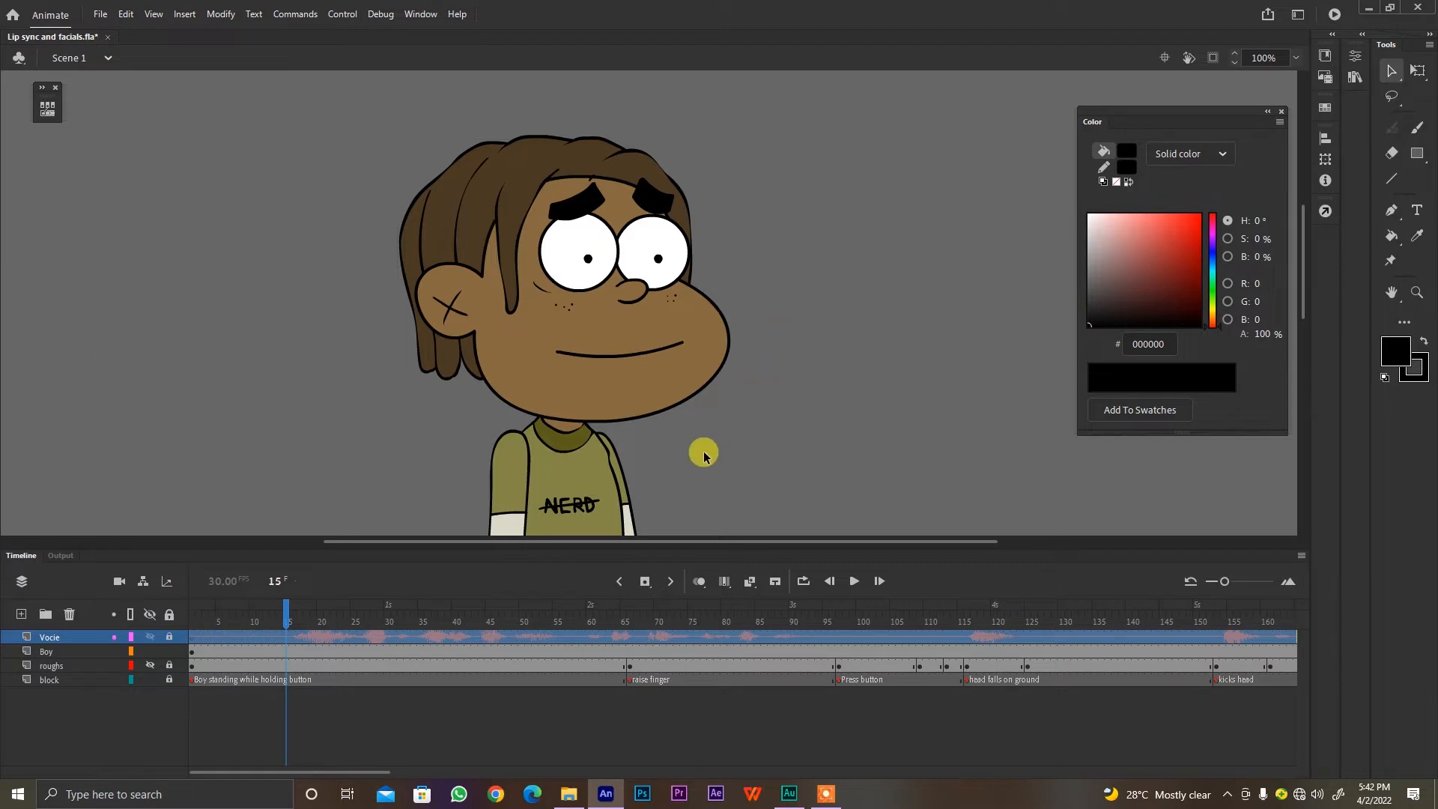
Step: Scrub the main timeline to its end at frame 240 to check the scene's length, and return to frame 1
key("comma")
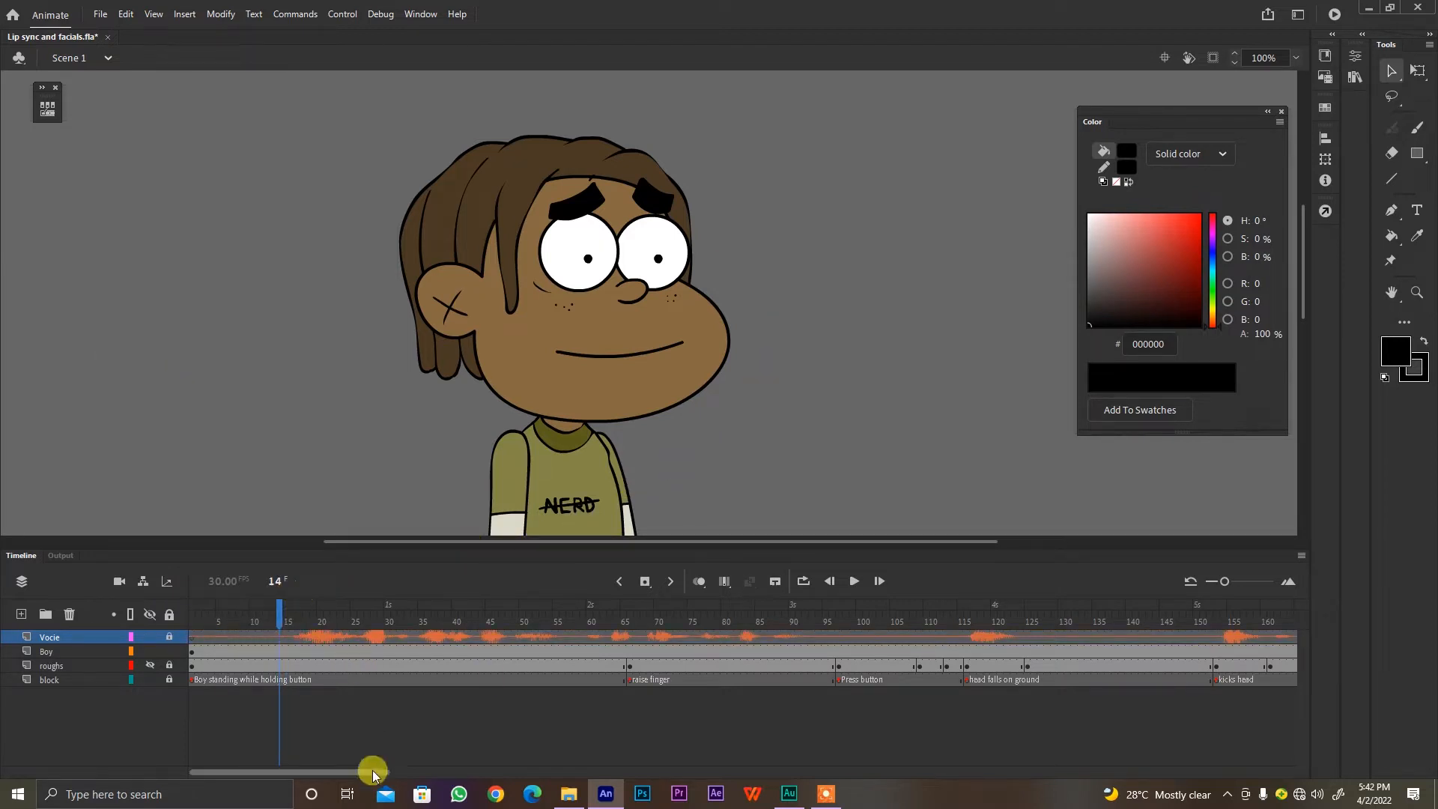
scroll(372, 774, "right", 5)
left_click_drag(371, 775, 386, 776)
left_click_drag(552, 620, 919, 621)
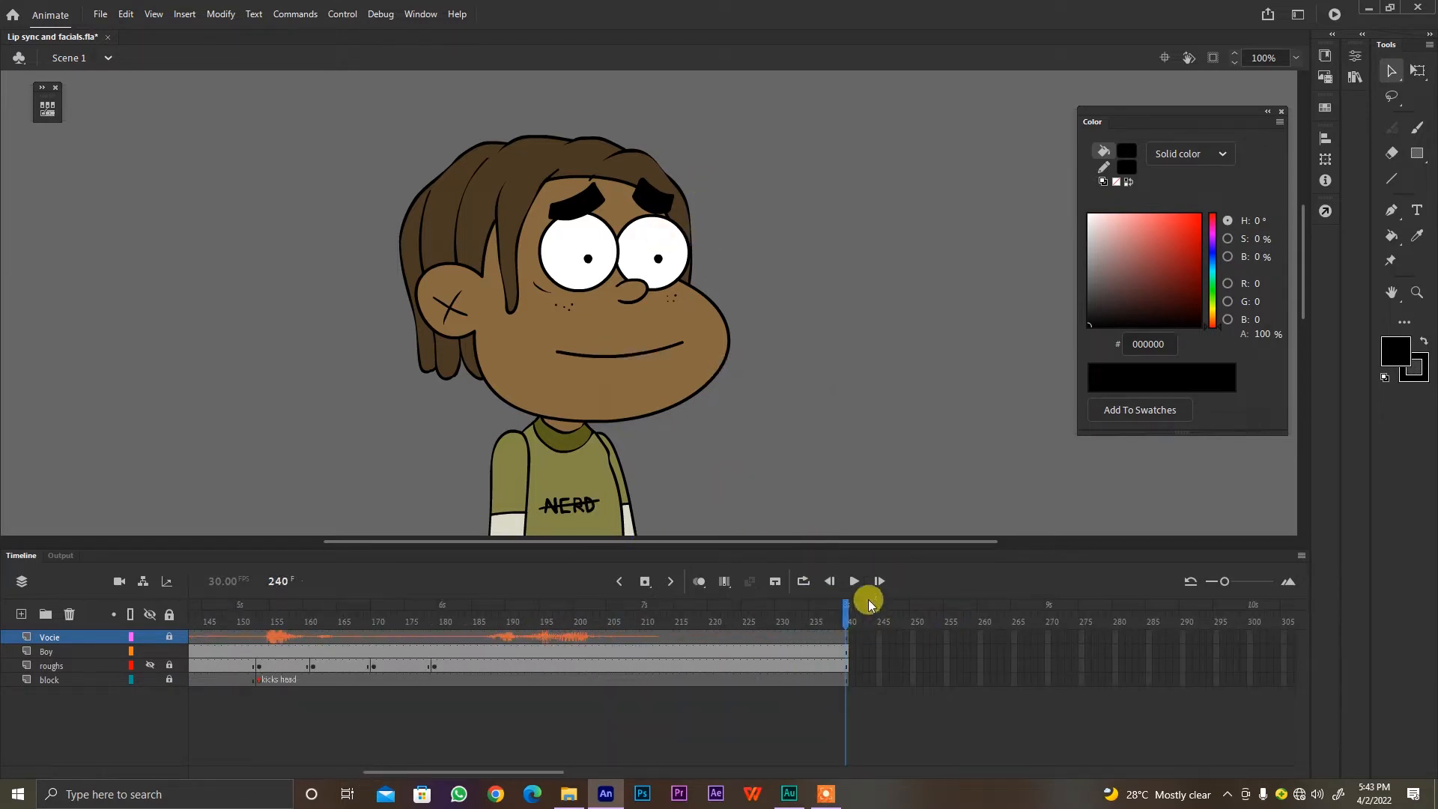
left_click(854, 581)
left_click_drag(205, 619, 170, 621)
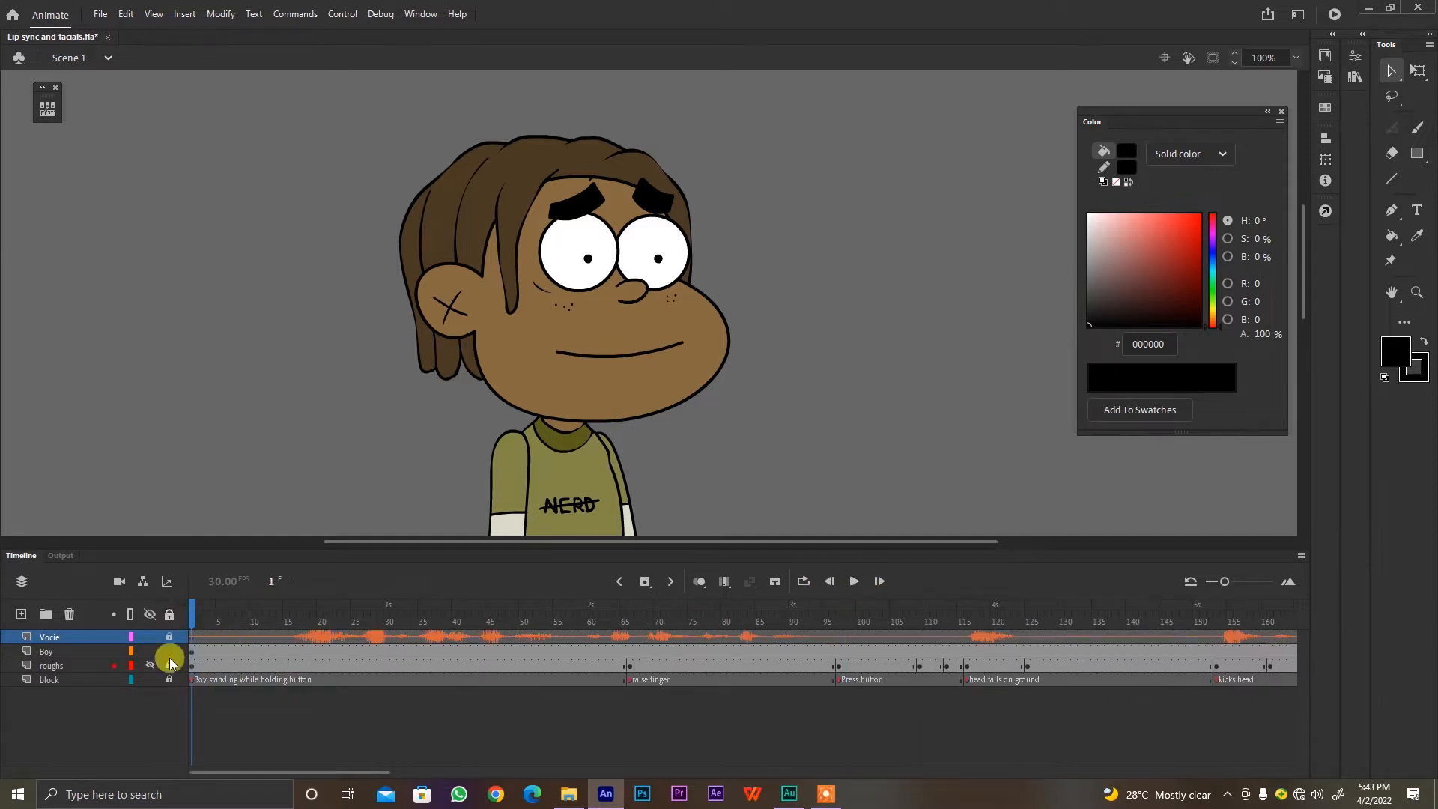
Step: Open the Boy symbol on the stage and enter its nested Full head symbol for editing
left_click(669, 353)
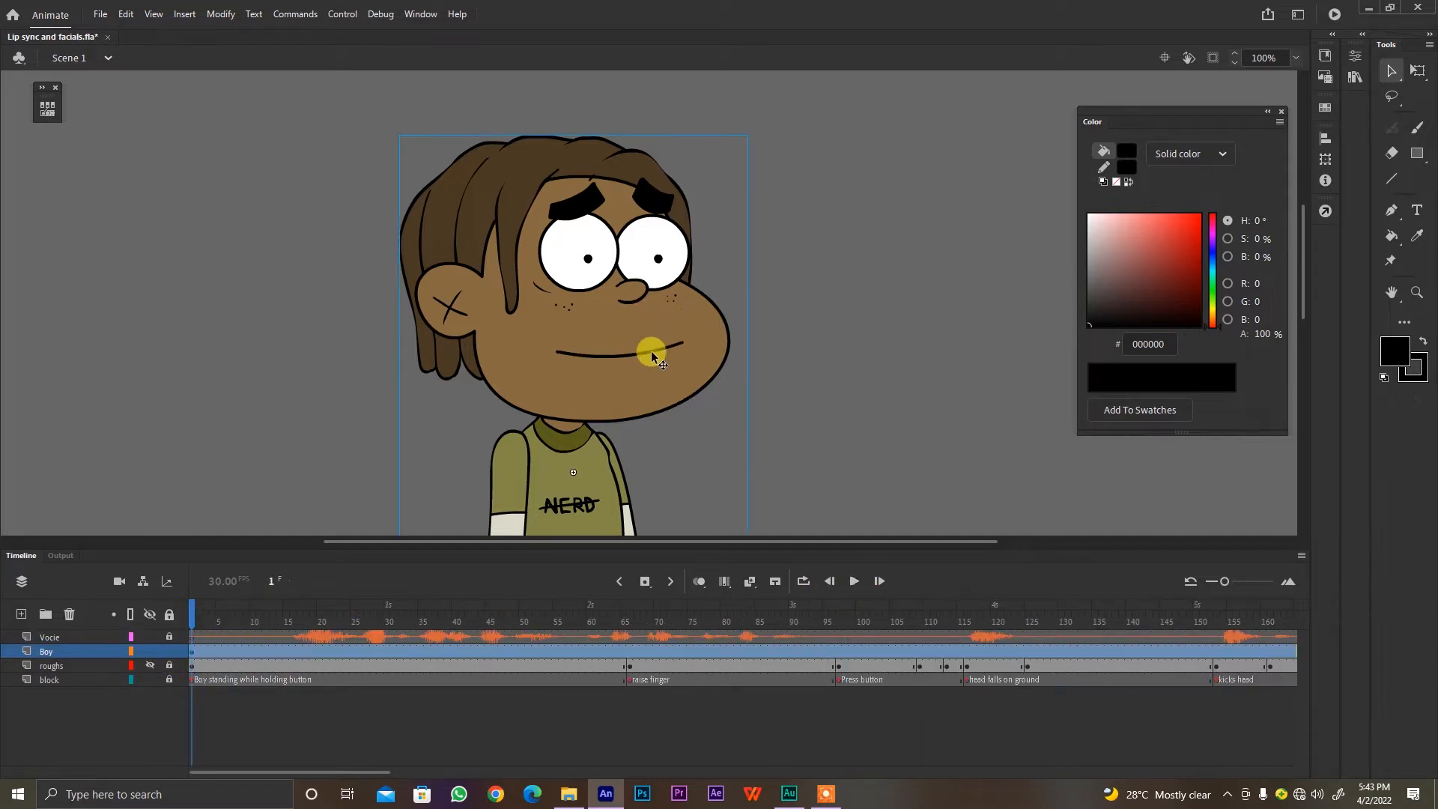
double_click(652, 354)
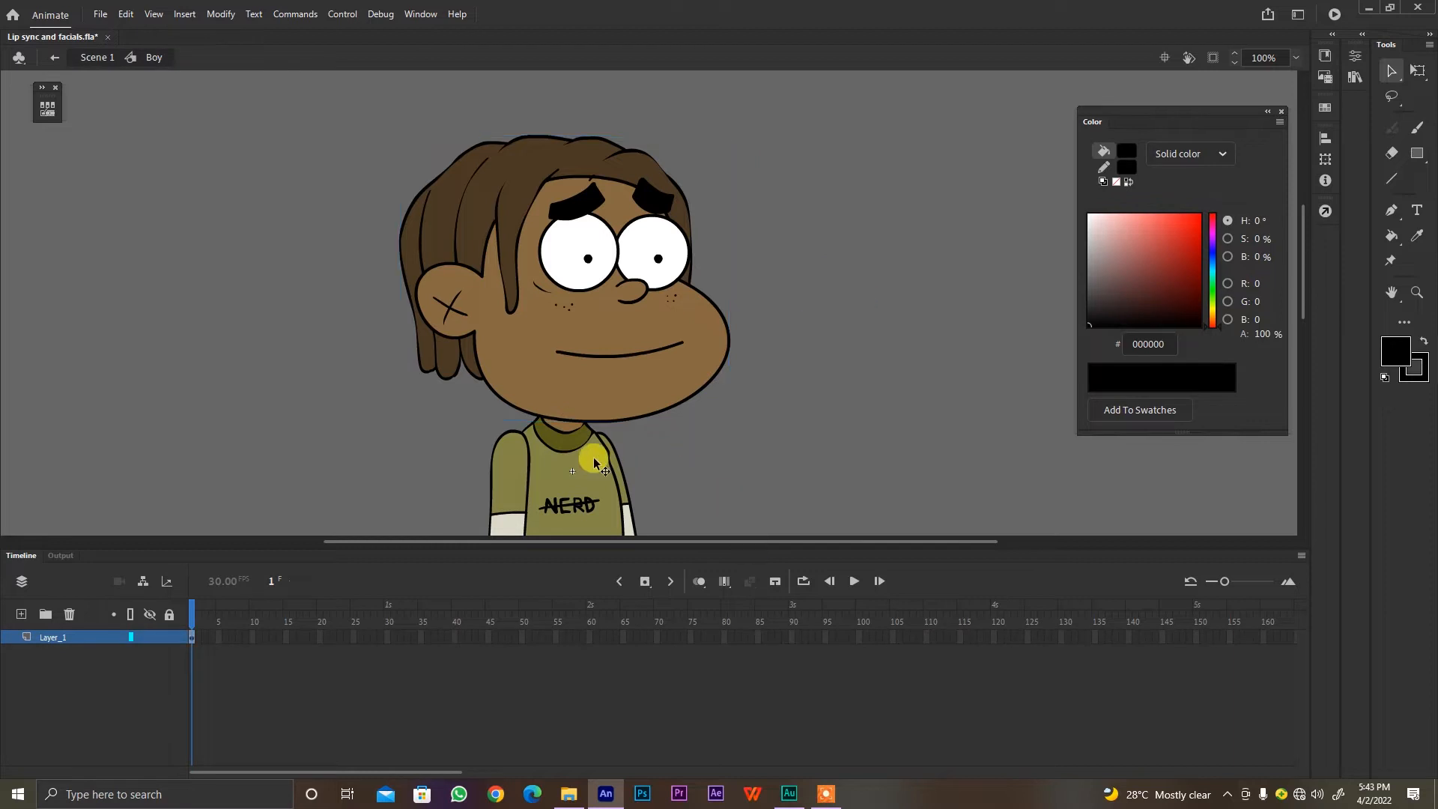
left_click(632, 378)
left_click(533, 474)
left_click(659, 392)
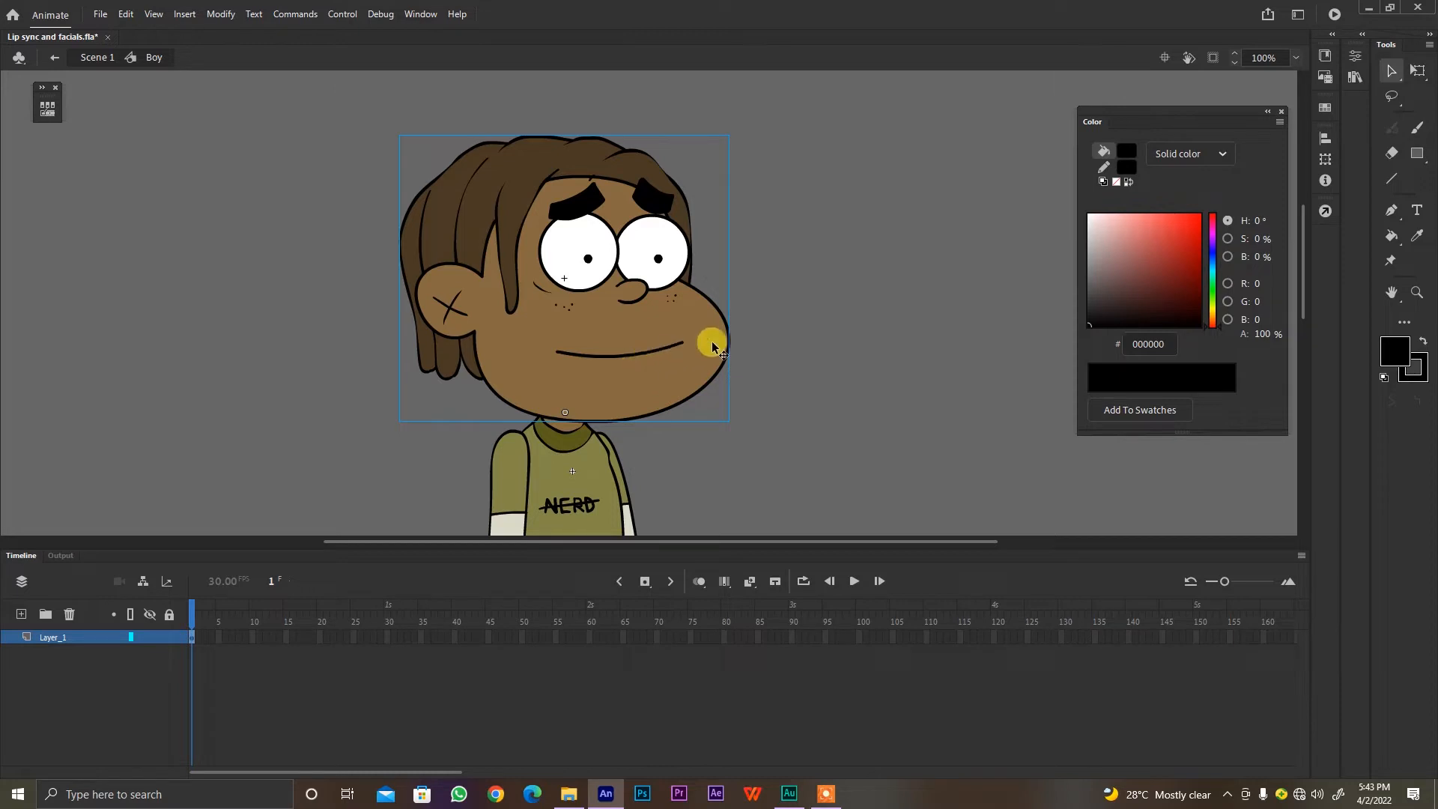
double_click(649, 355)
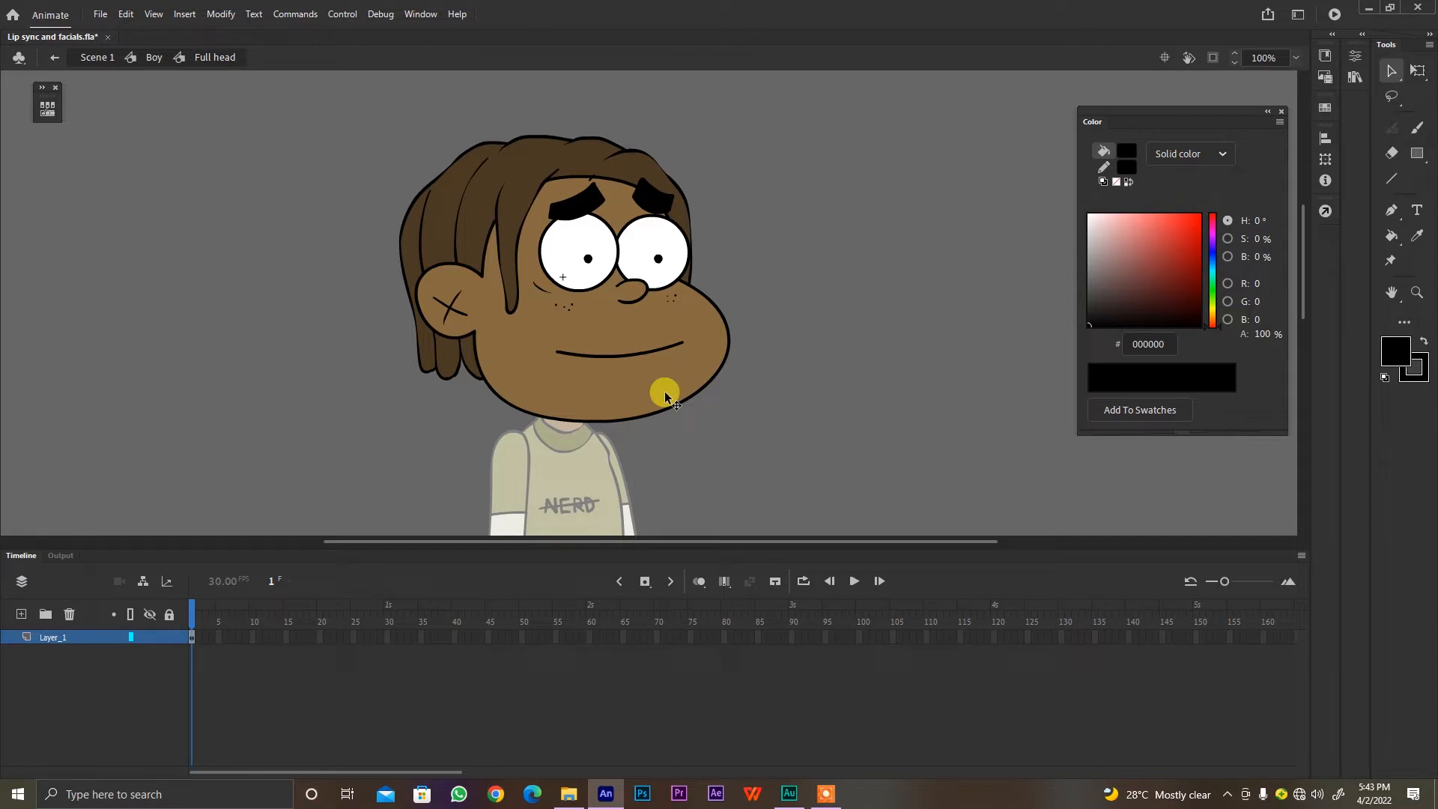
Step: Paste the copied Vocie layer above Layer_1 inside the Full head symbol and check where its audio ends
right_click(79, 637)
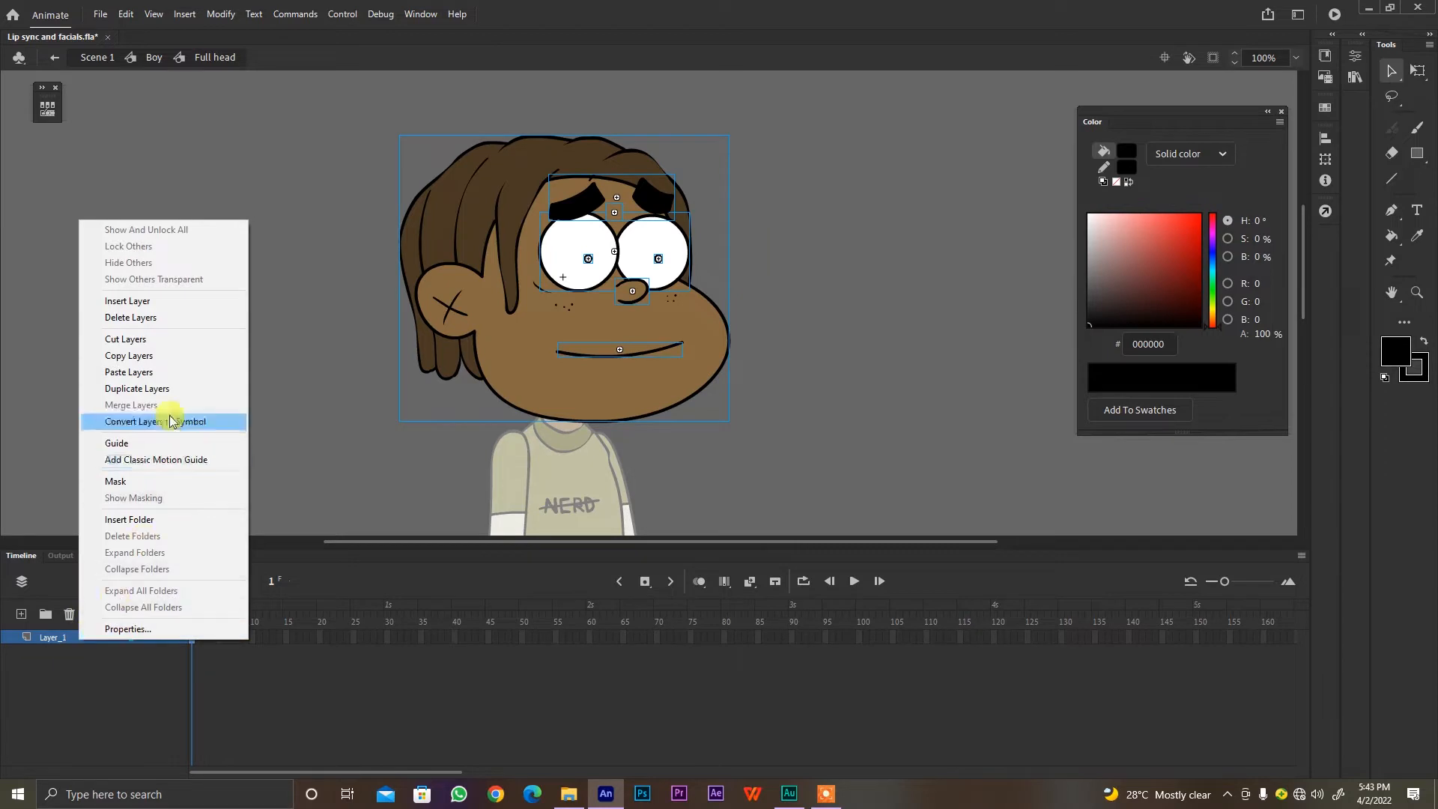
left_click(160, 371)
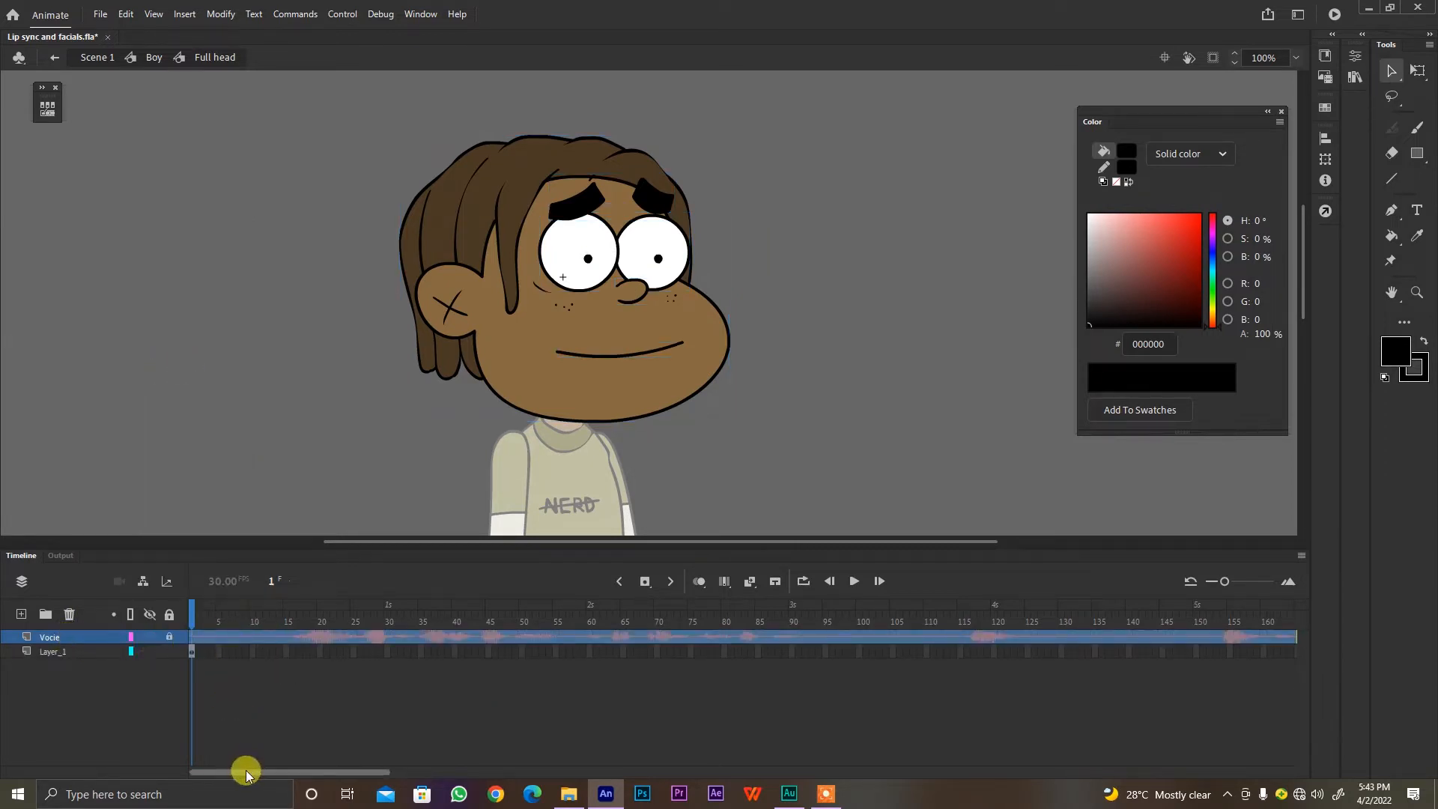
scroll(245, 770, "right", 5)
scroll(246, 770, "right", 1)
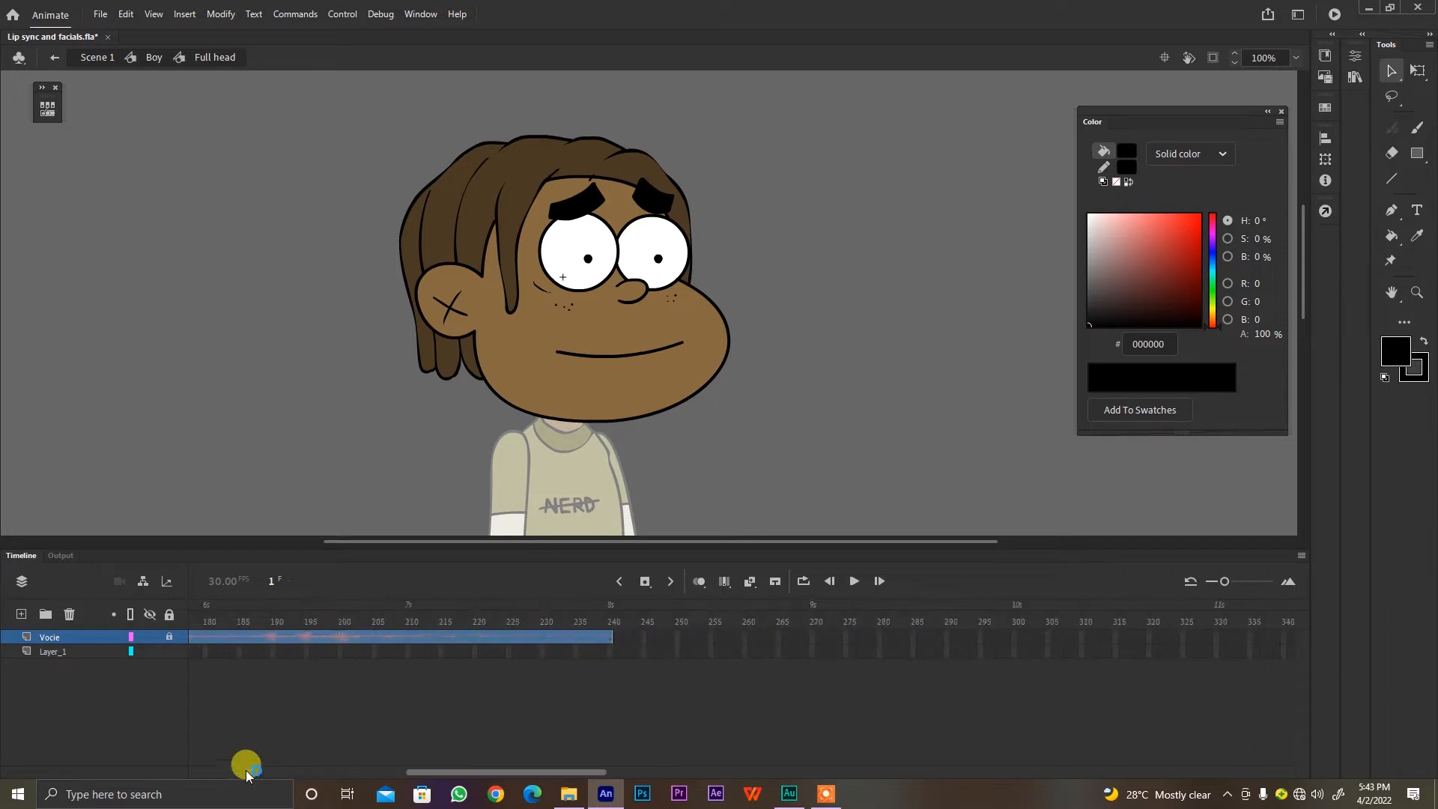
left_click(605, 608)
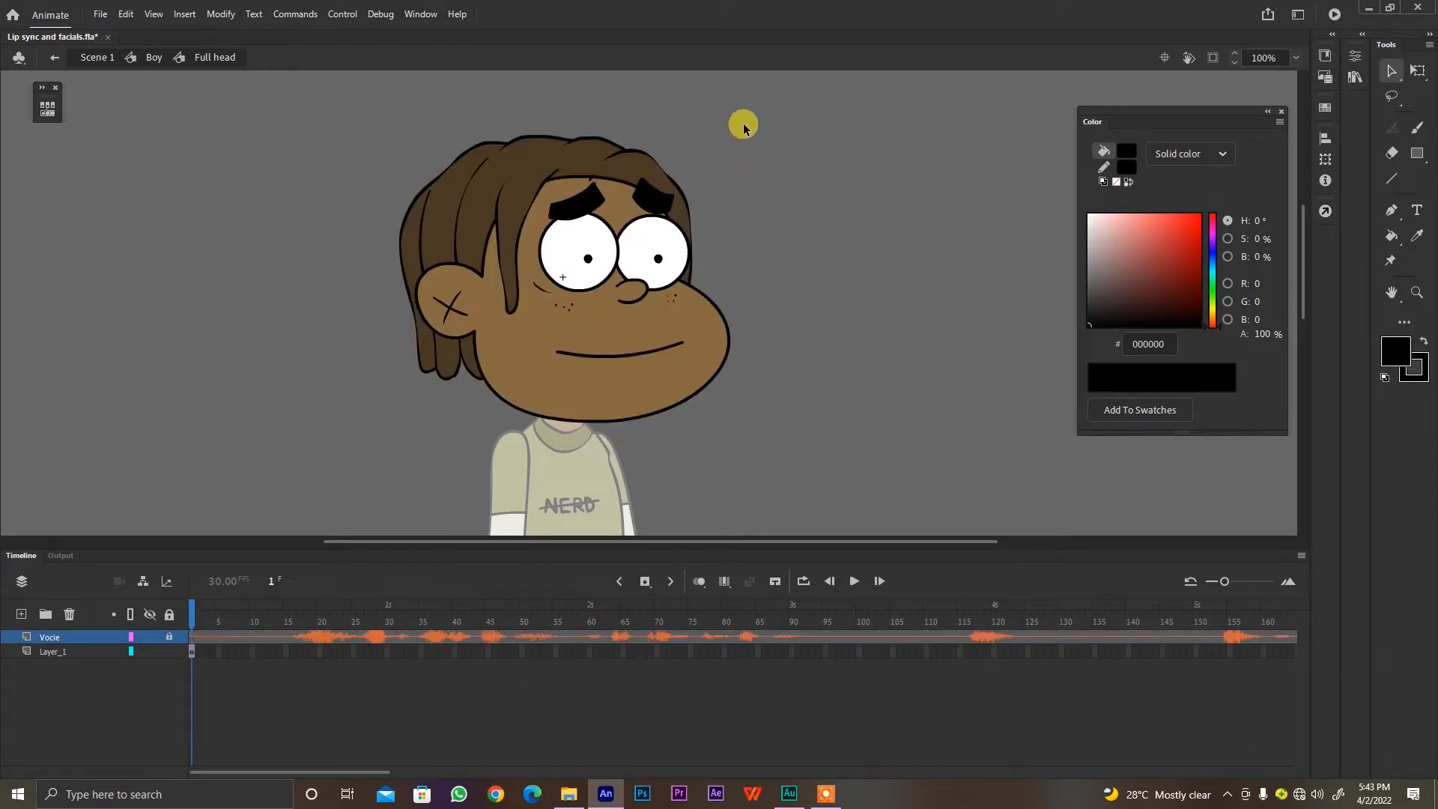
Step: Select all the head and facial parts in the Full head symbol and distribute them to separate layers
left_click_drag(809, 110, 351, 509)
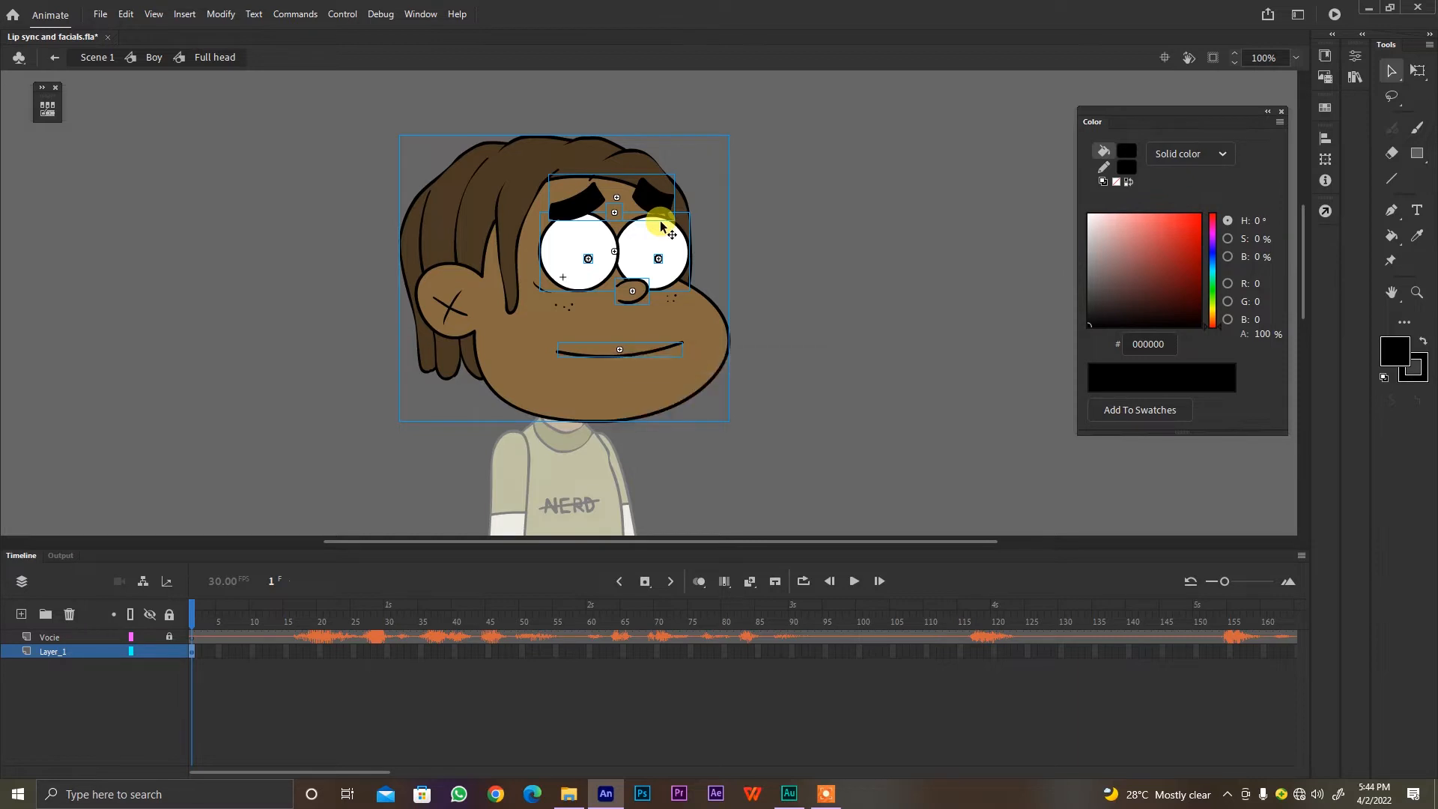
right_click(616, 308)
right_click(564, 304)
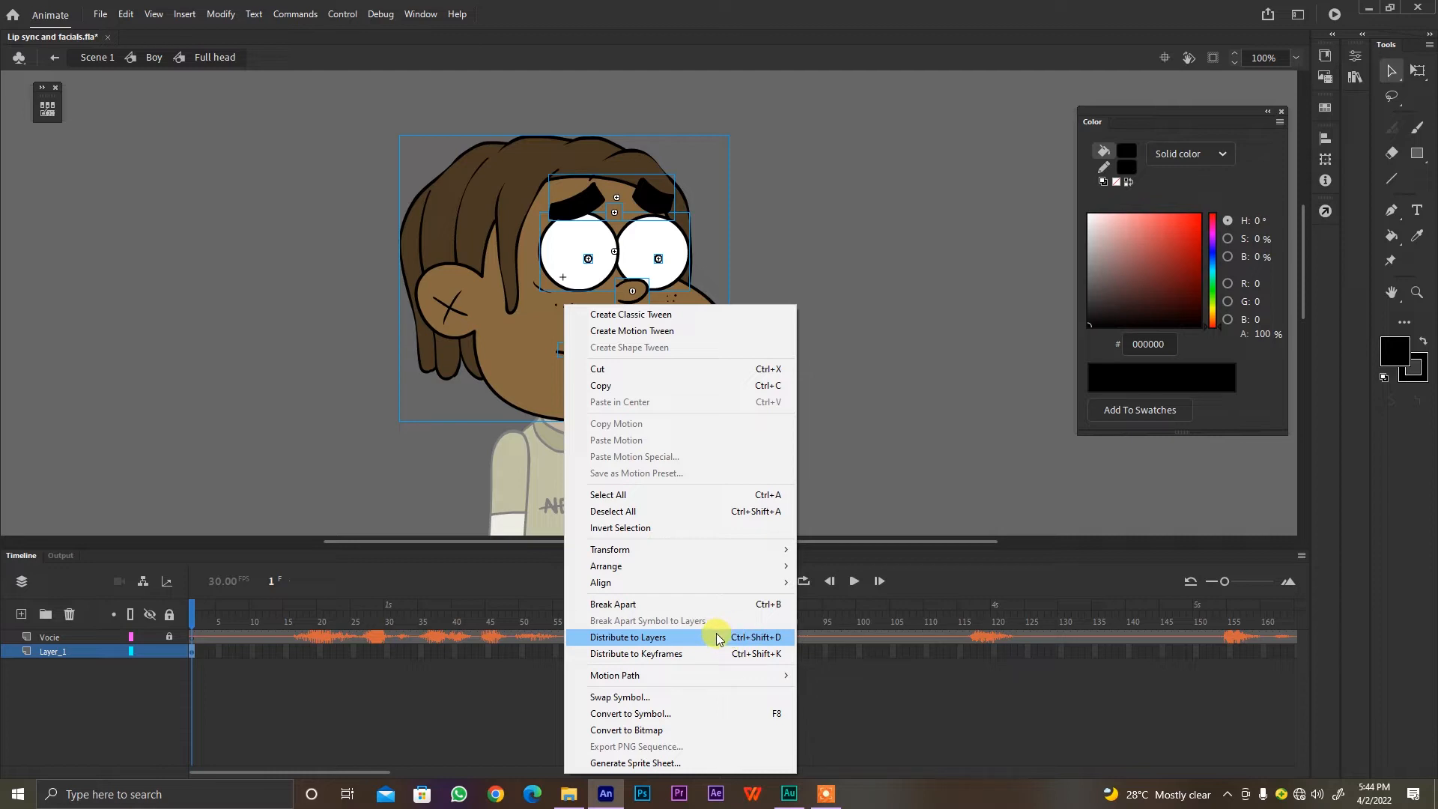
left_click(757, 640)
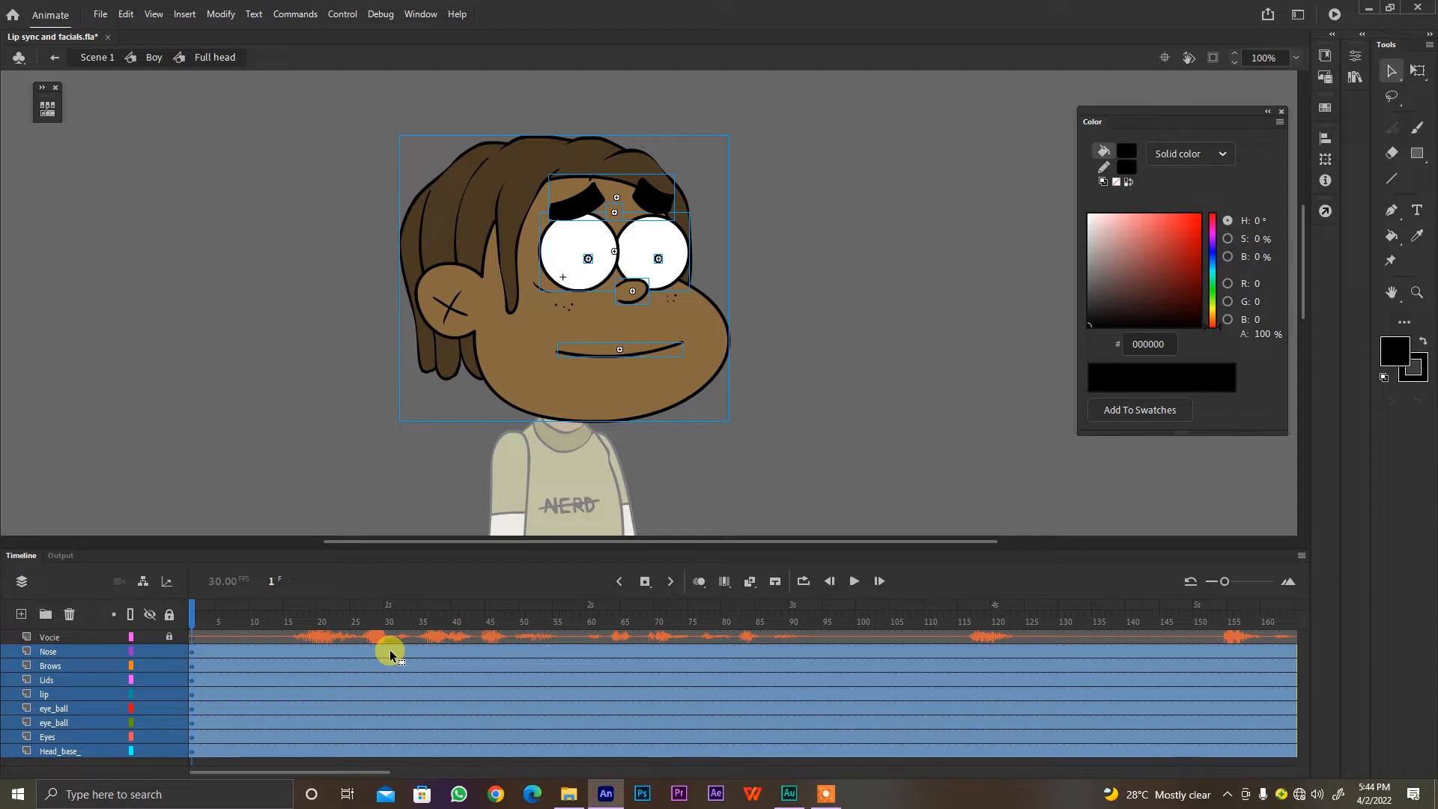
Step: Lock every layer in the Full head symbol except lip and select the lip layer's first frame
left_click(180, 603)
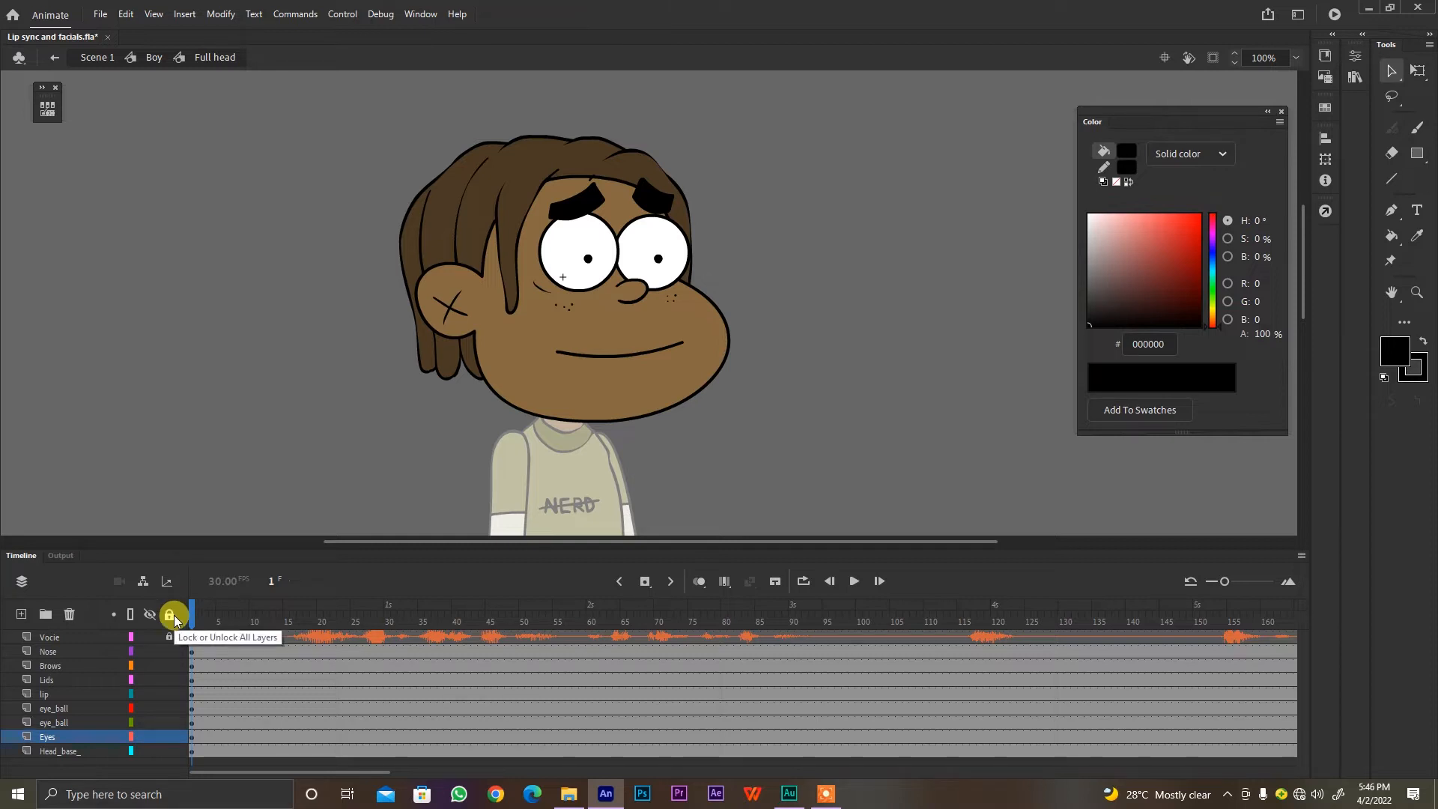
left_click(635, 346)
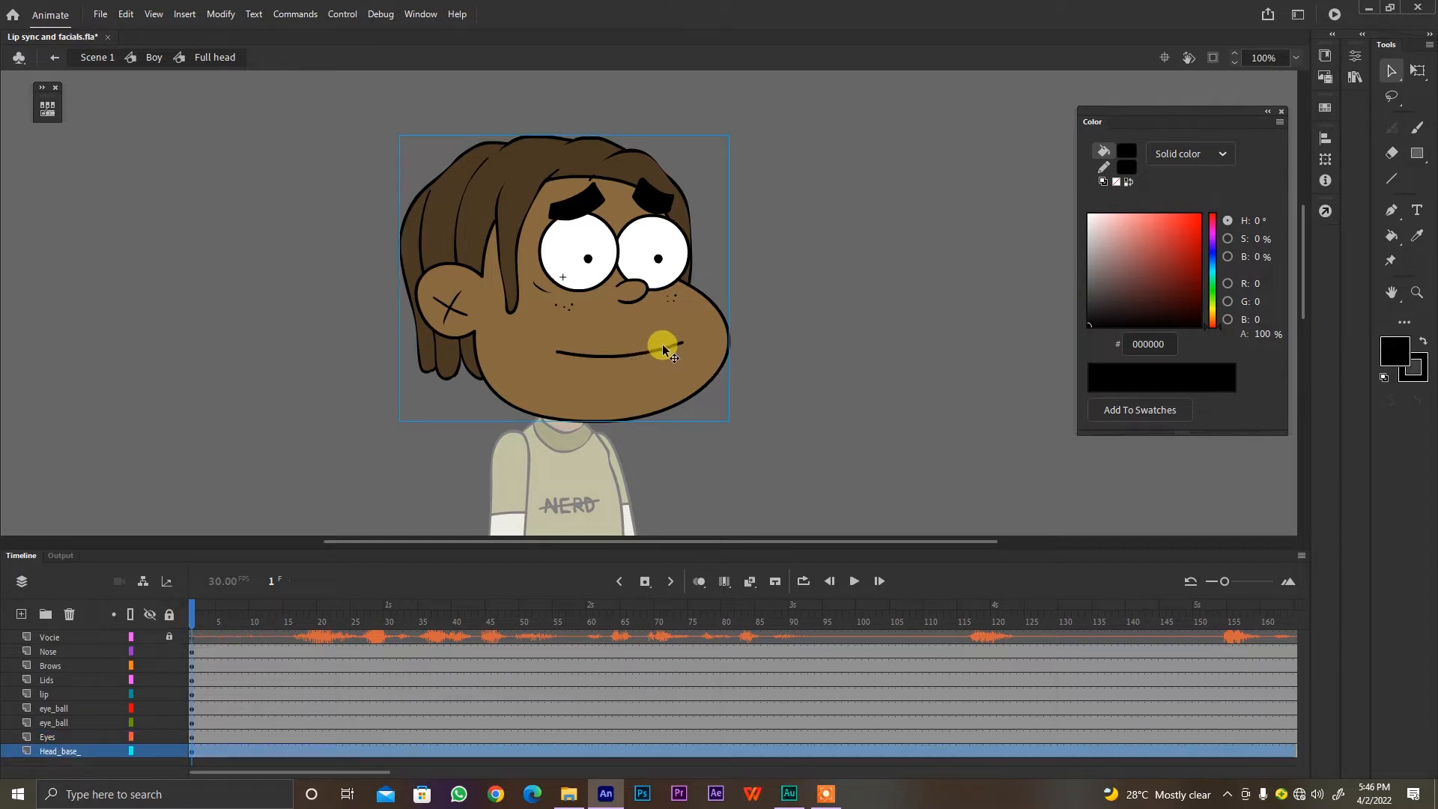
left_click(663, 349)
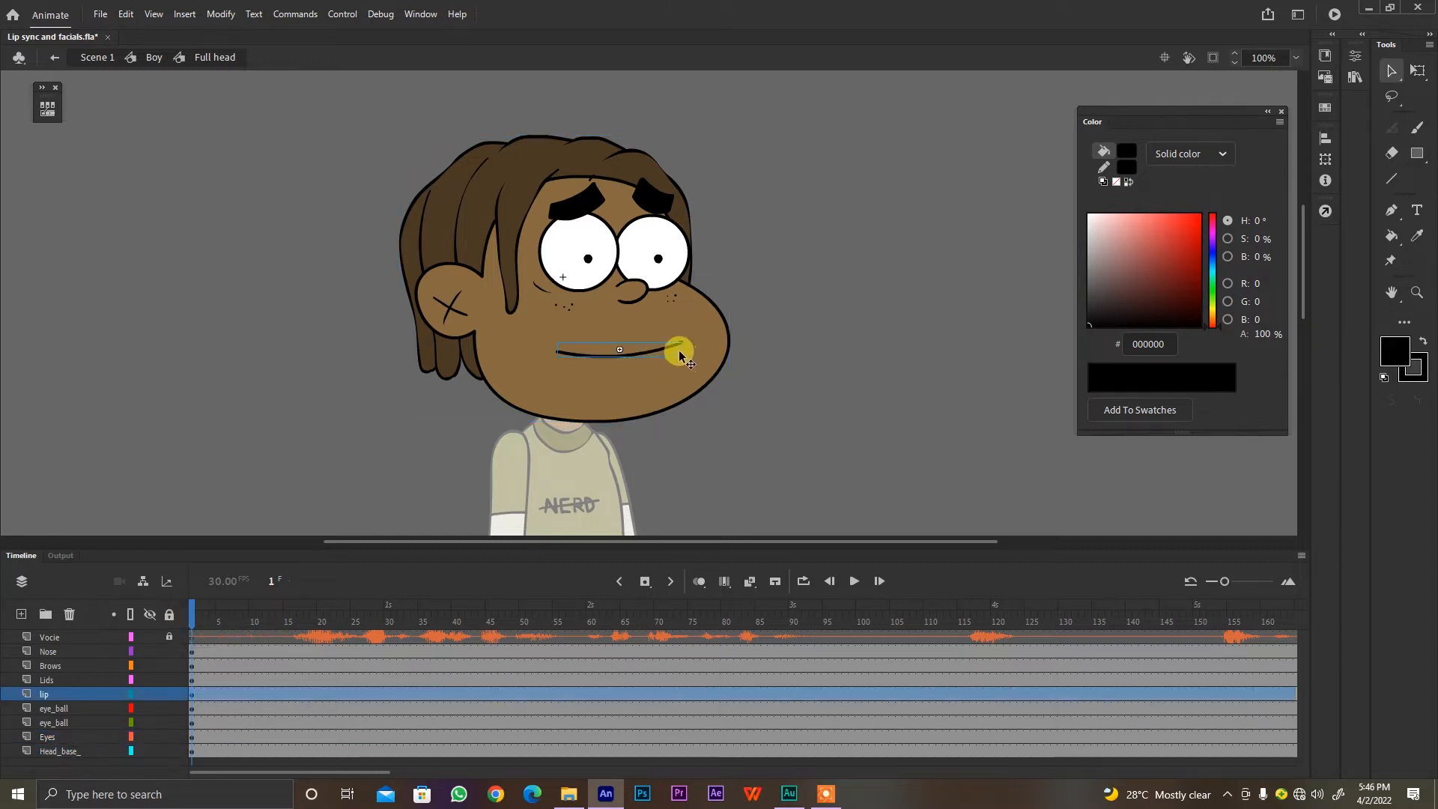
left_click(170, 614)
left_click(169, 694)
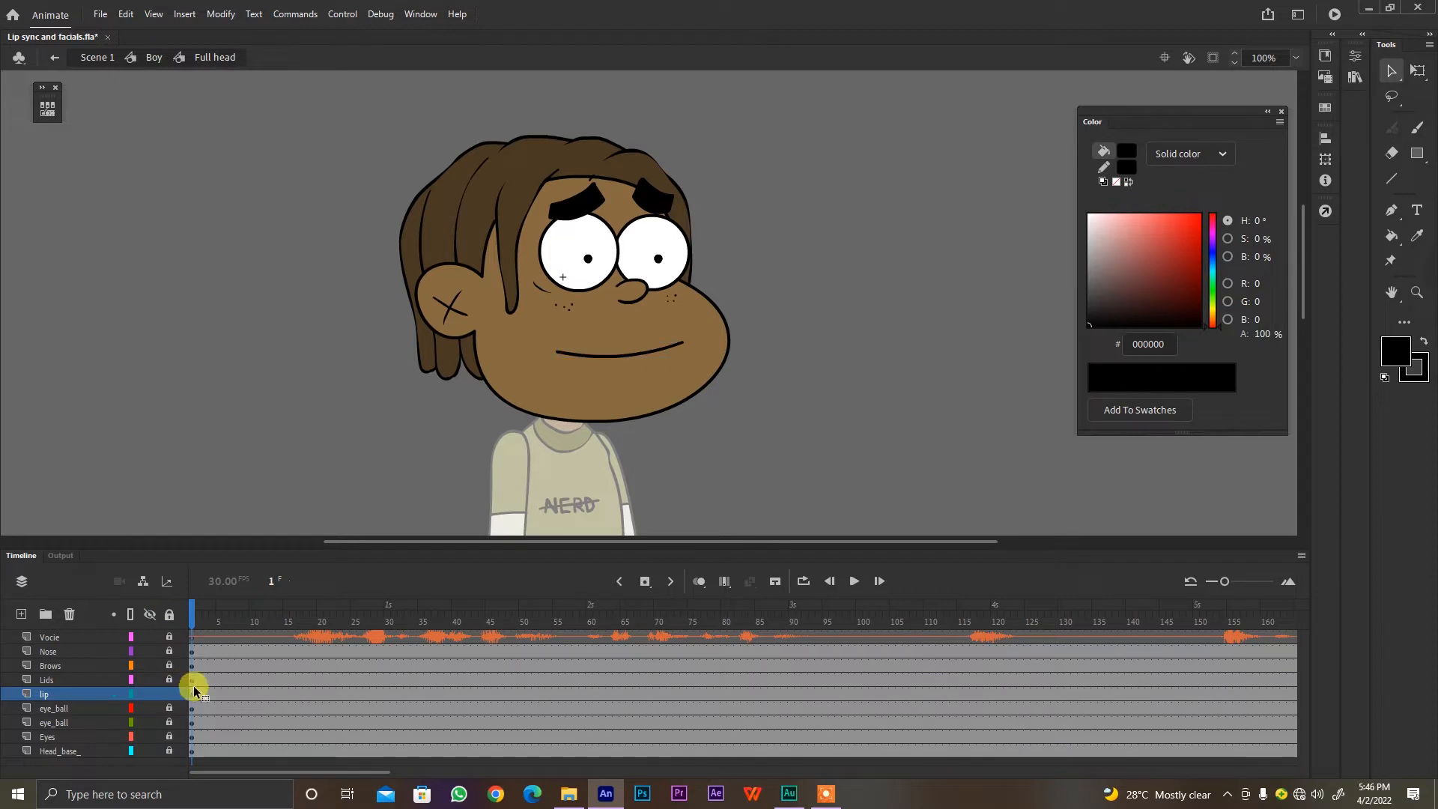
left_click(193, 691)
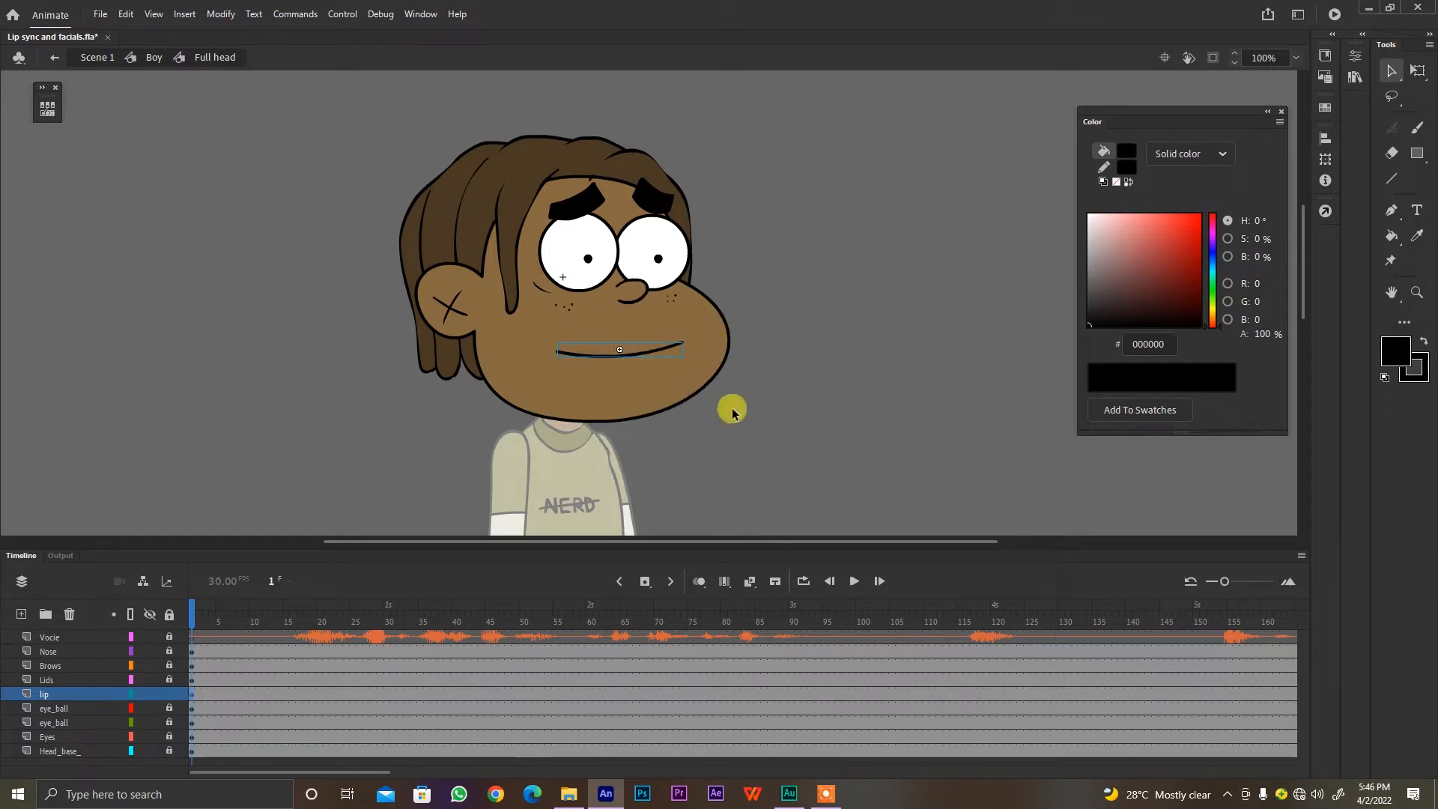
Step: Open the Frame Picker and select the mouth on the stage to display the lip symbol's frames
left_click_drag(799, 420, 936, 447)
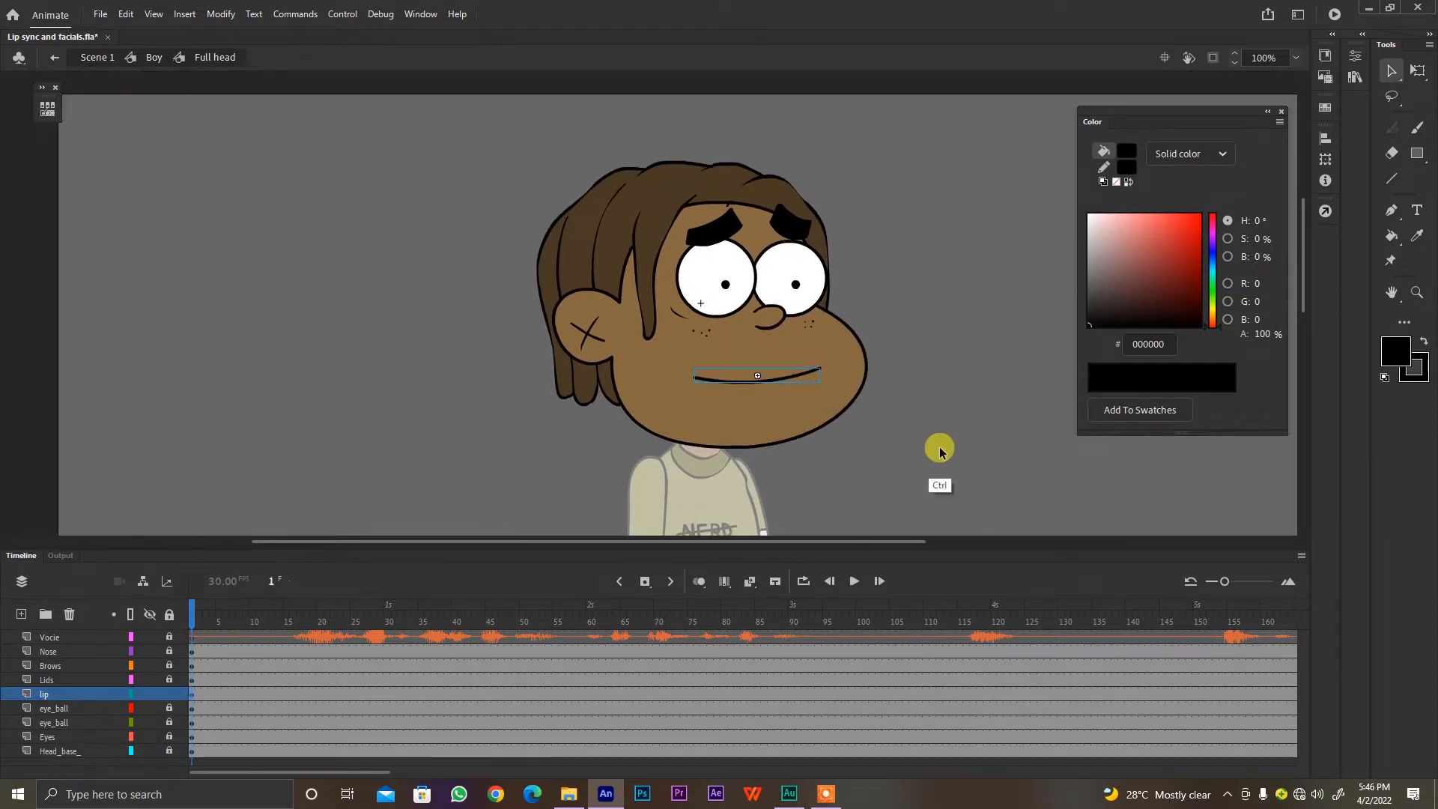
key("ctrl+=")
left_click_drag(811, 323, 973, 392)
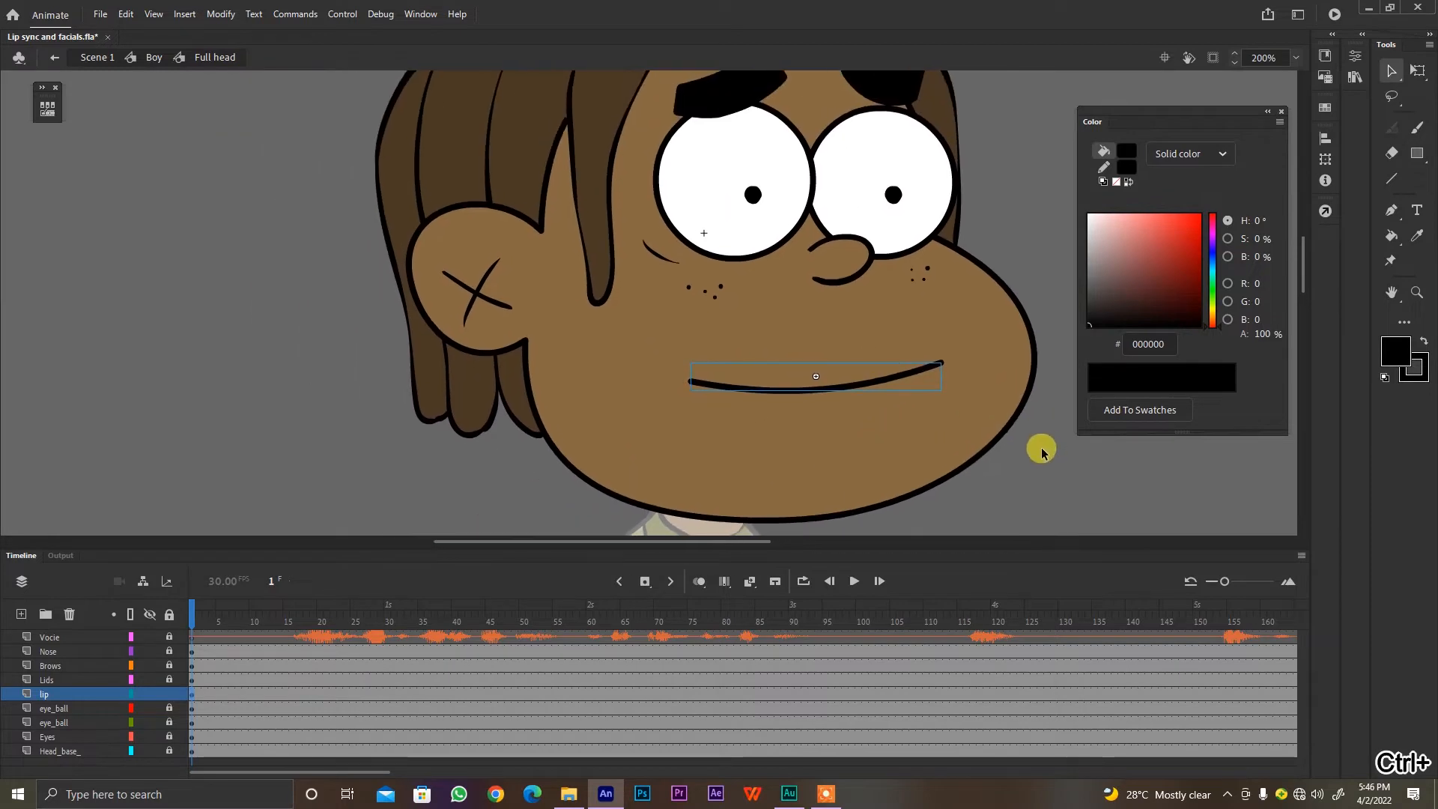
left_click_drag(958, 451, 997, 439)
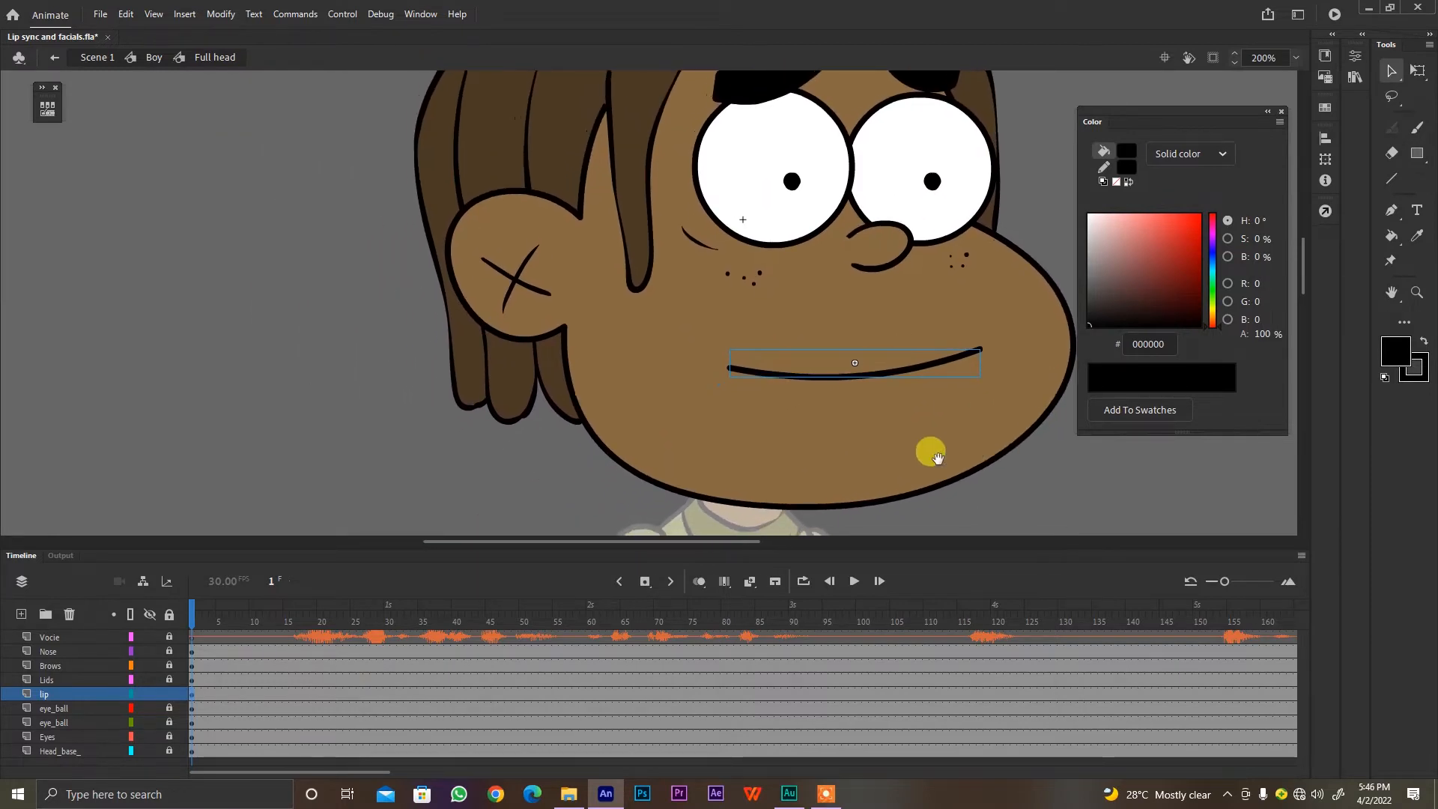
left_click_drag(765, 434, 780, 445)
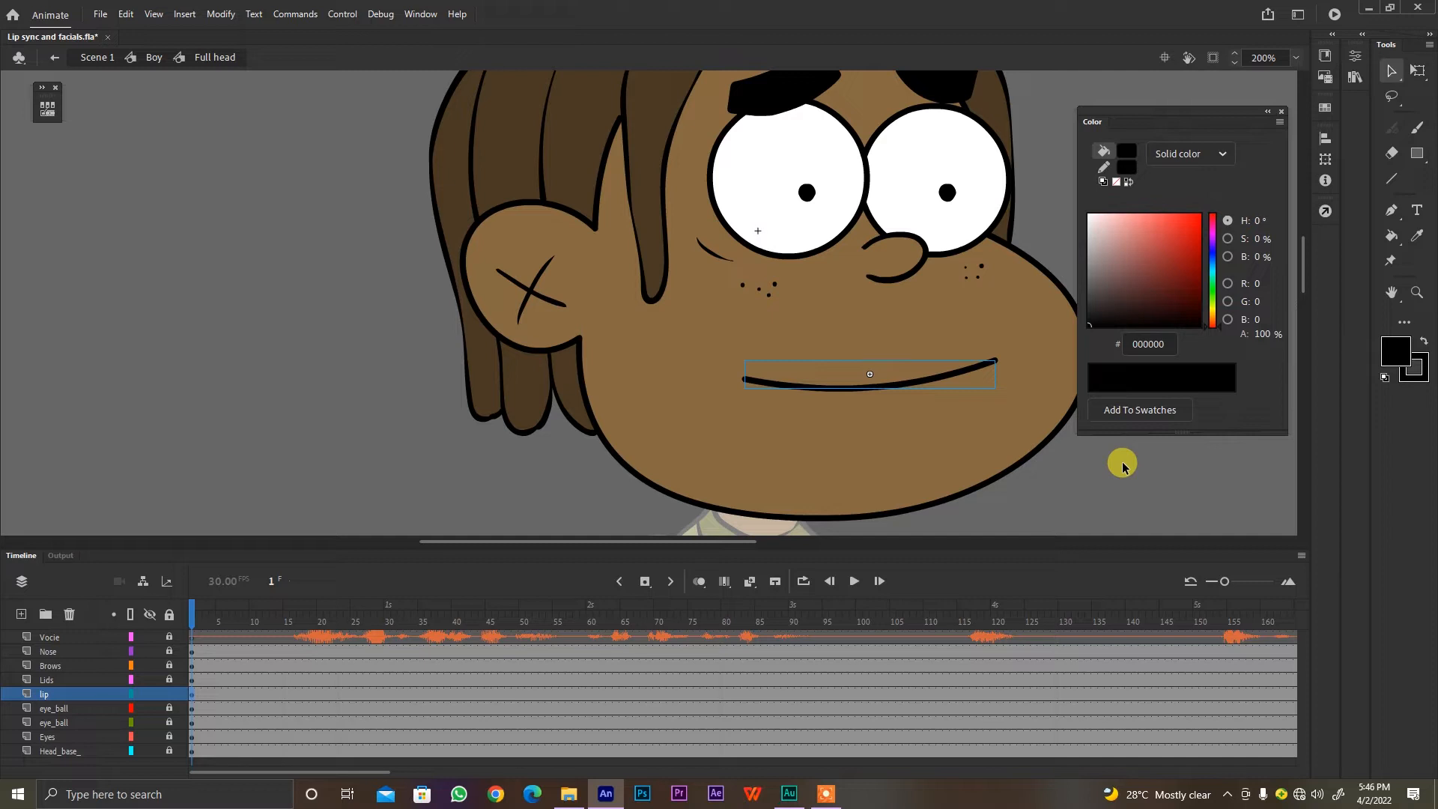
left_click(422, 14)
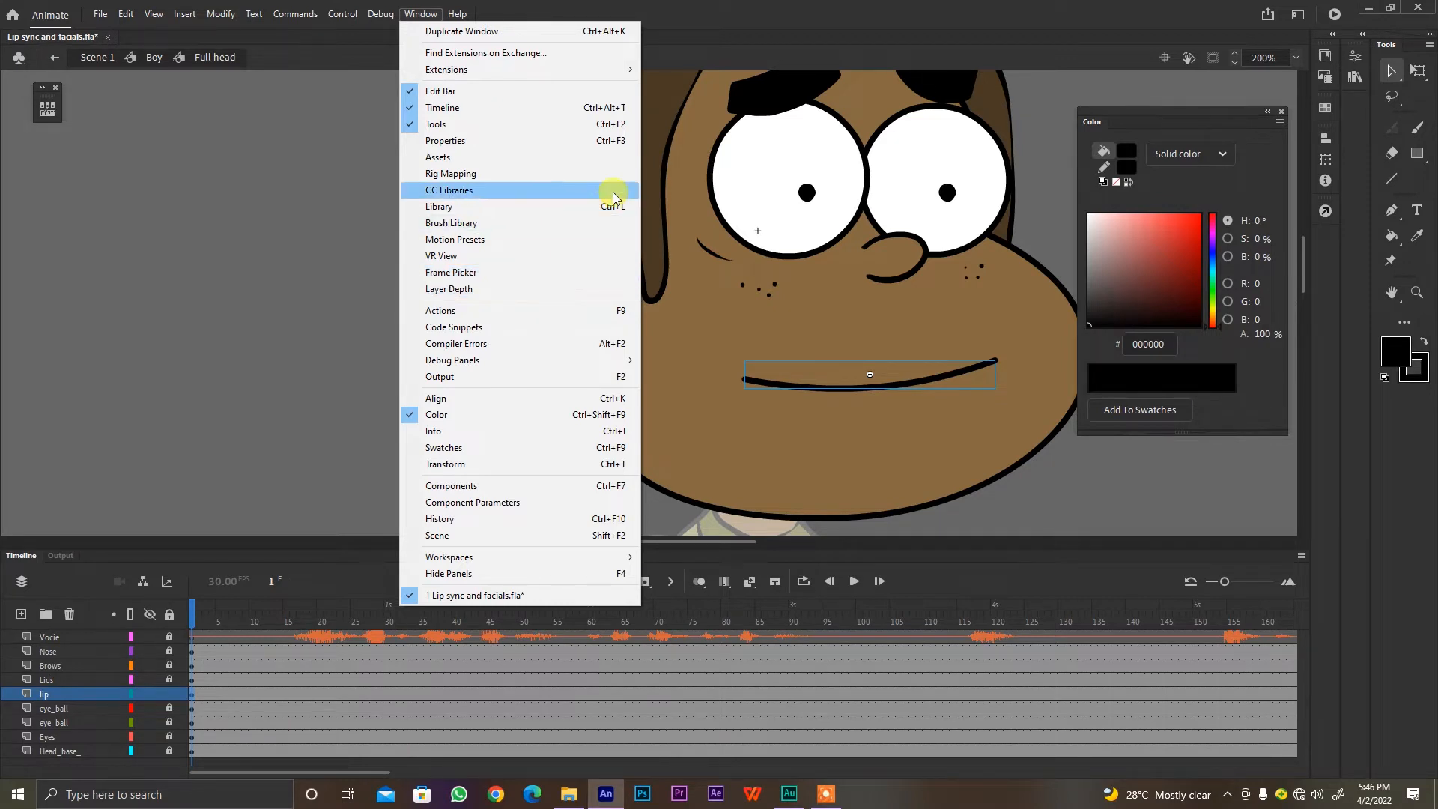
left_click(311, 344)
left_click(311, 344)
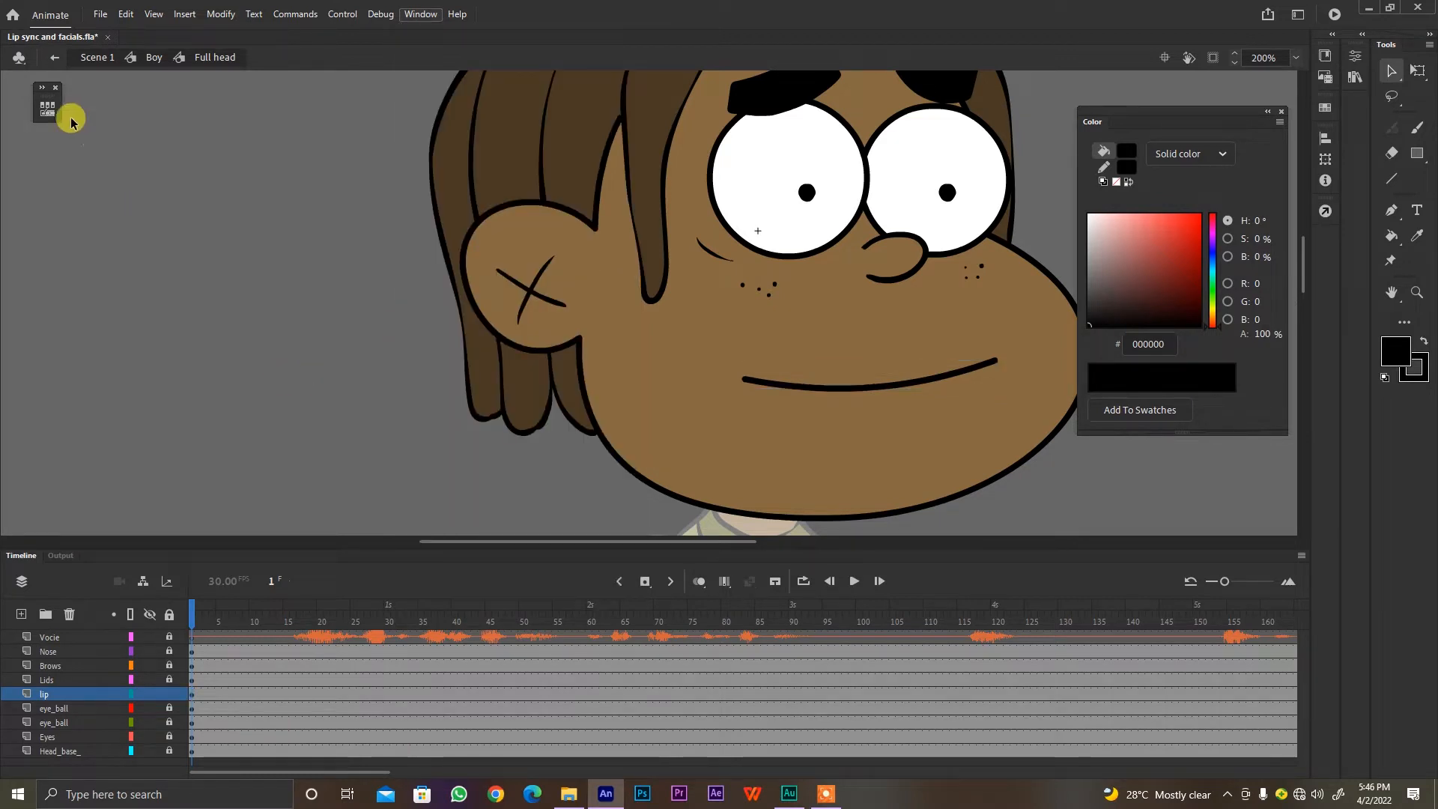
mouse_move(49, 90)
left_mouse_down()
mouse_move(183, 183)
mouse_move(197, 284)
mouse_move(160, 281)
mouse_move(40, 92)
left_mouse_up()
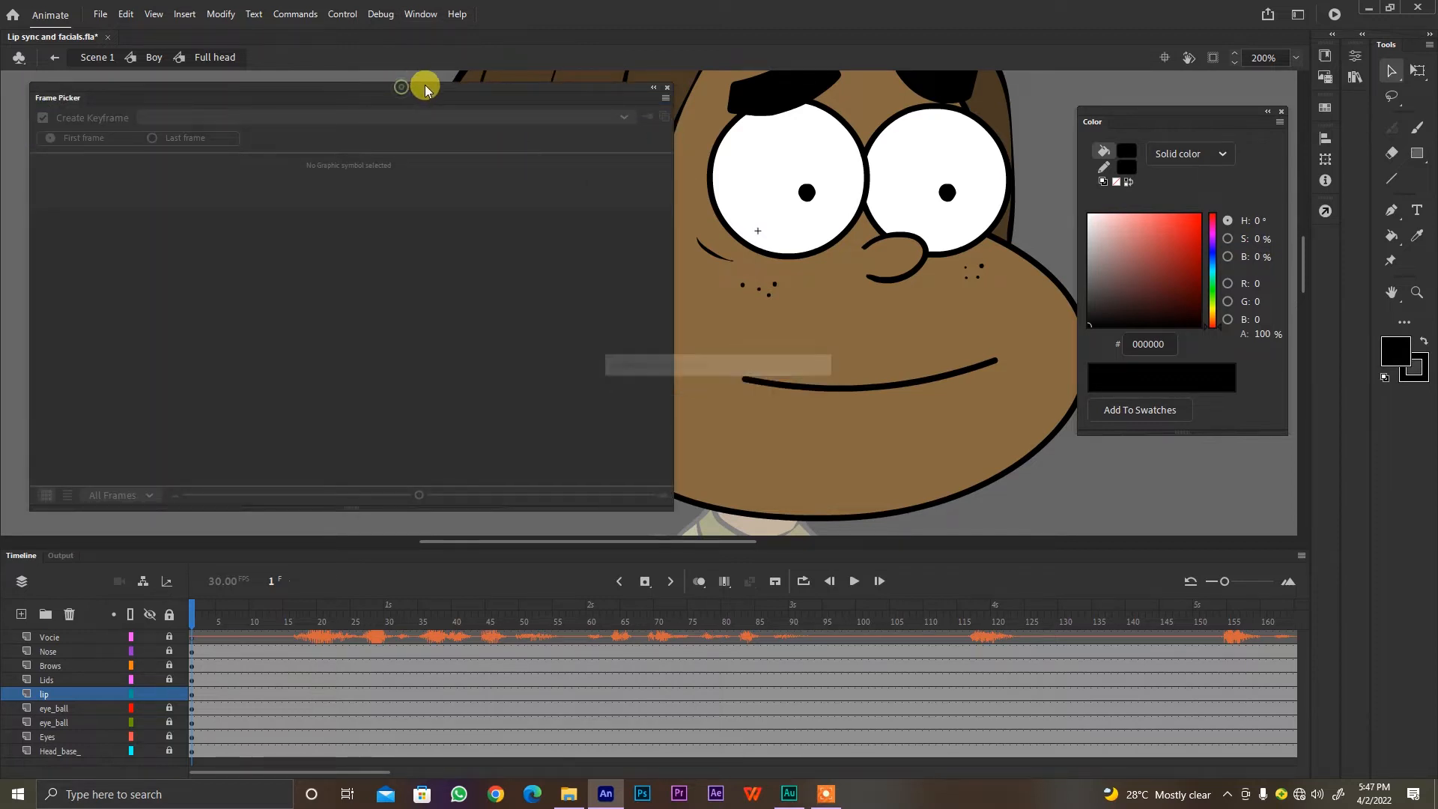
left_click(947, 374)
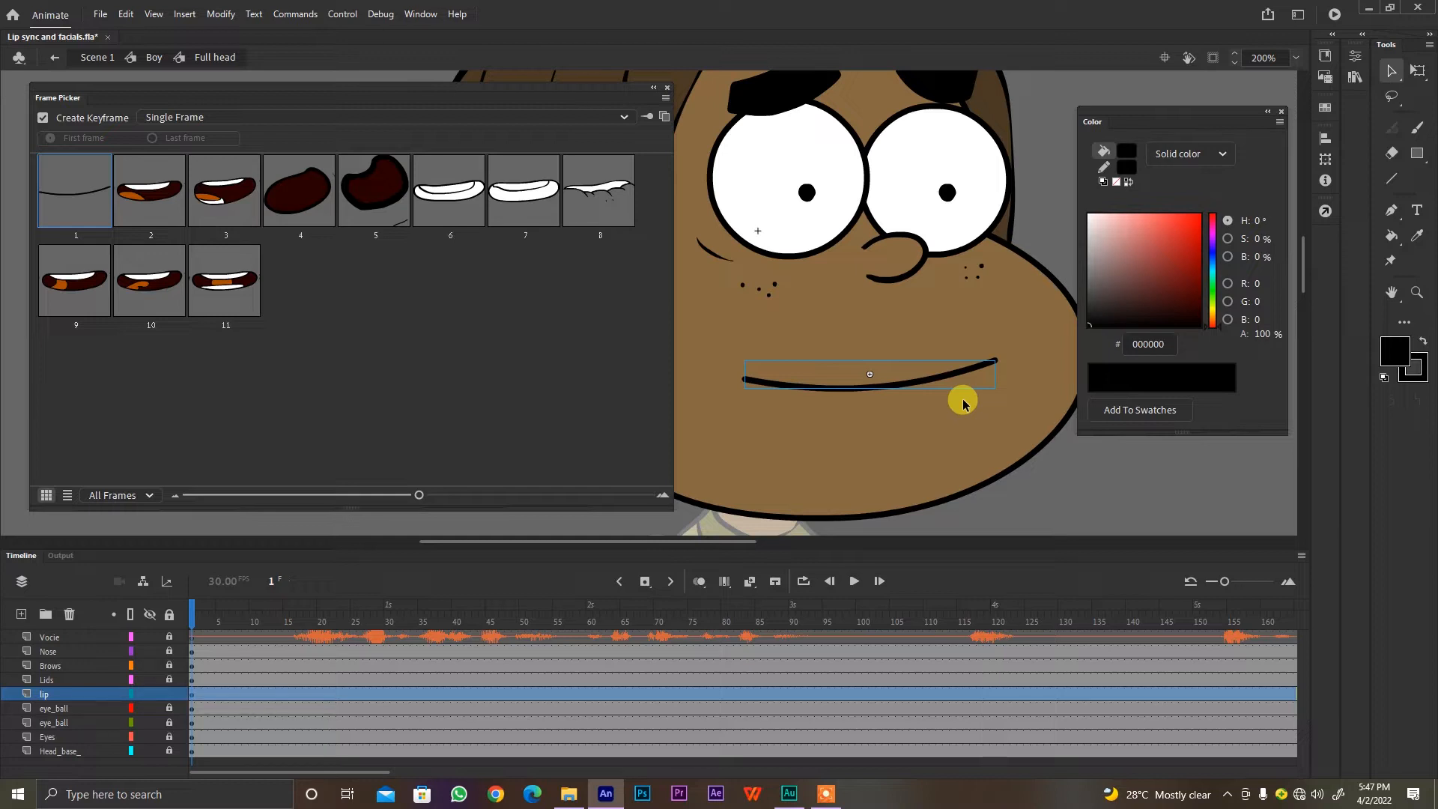
Step: Scrub and play the voice track from around frames 13 to 16 to find where the first word begins
left_click(292, 621)
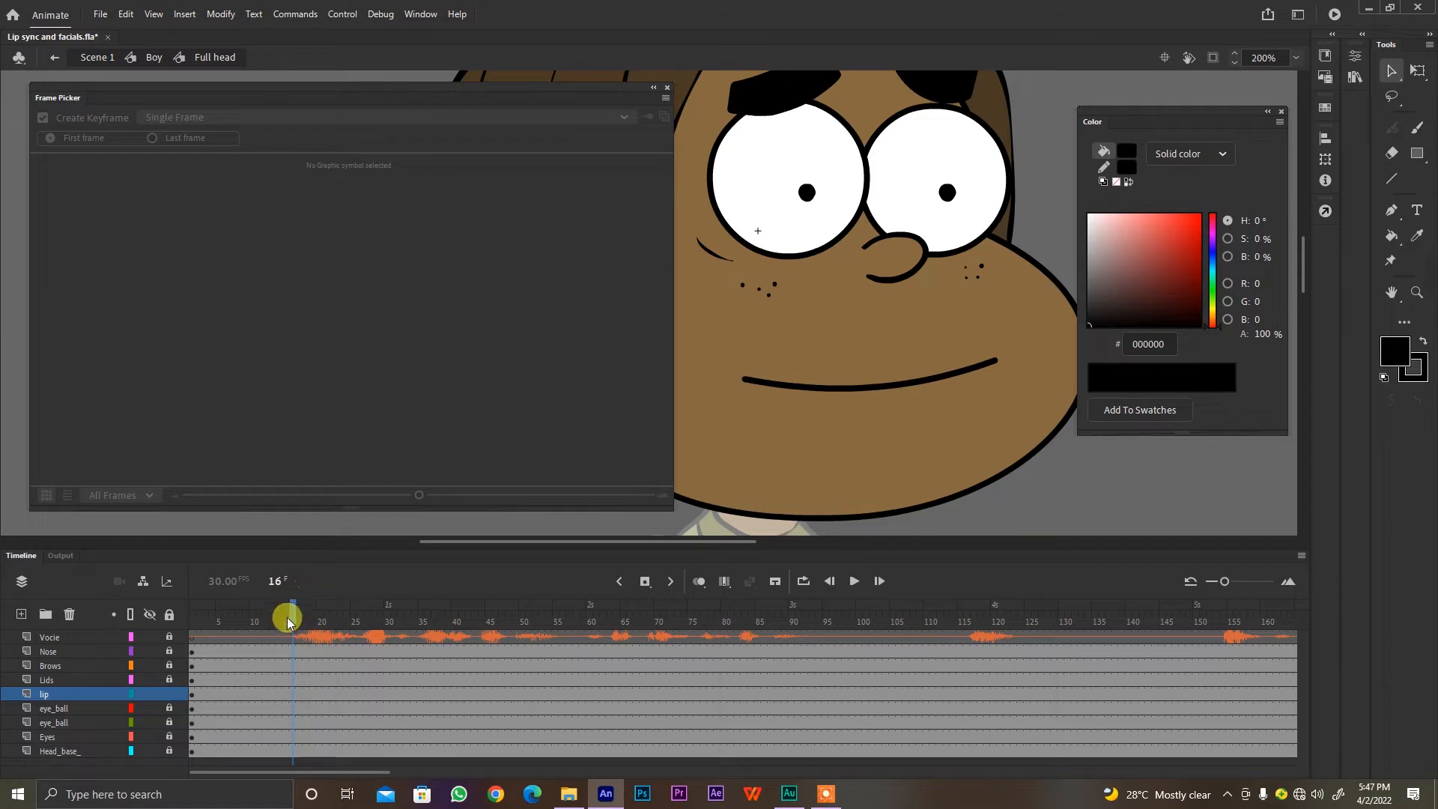
key("comma")
key("comma")
key("comma")
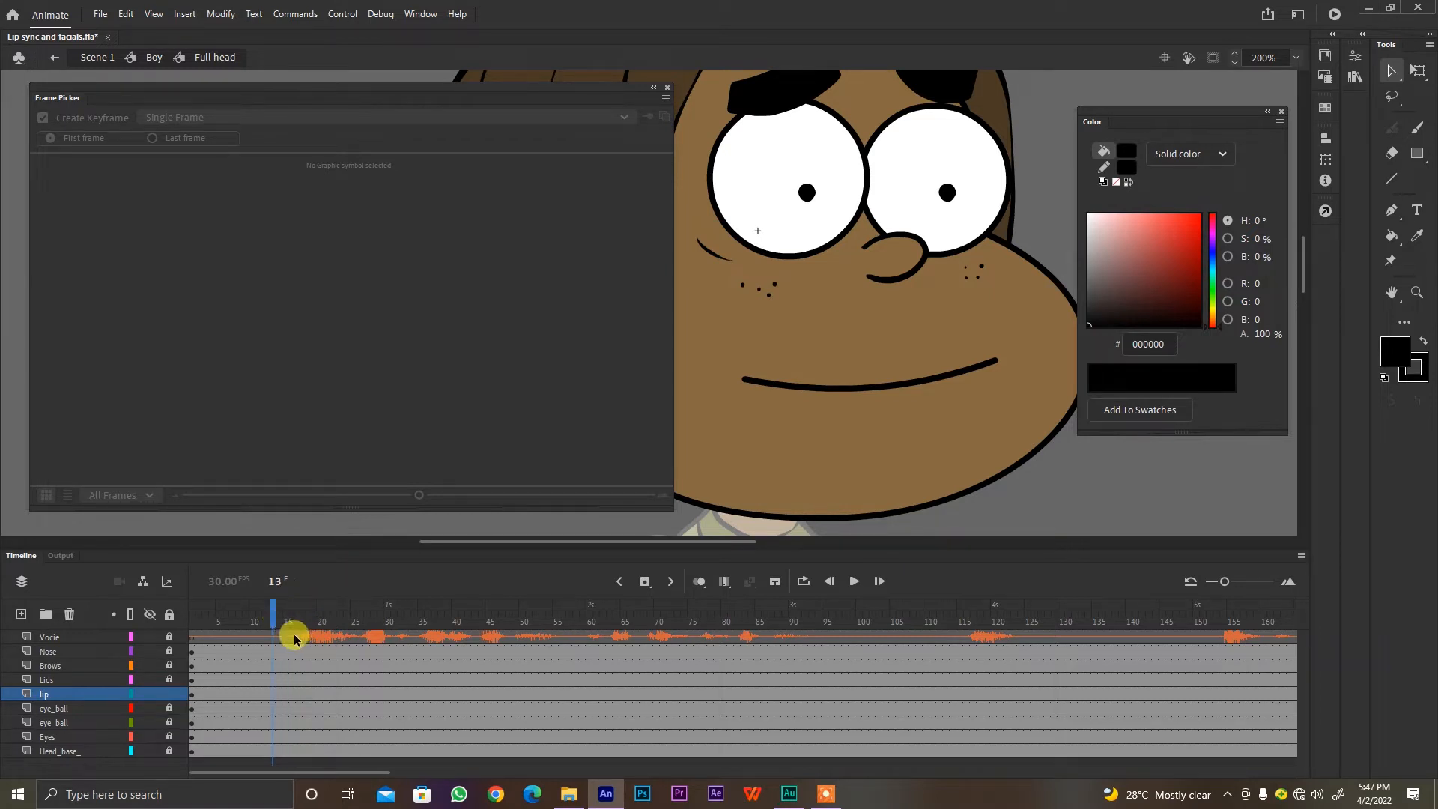
left_click(286, 616)
left_click(291, 614)
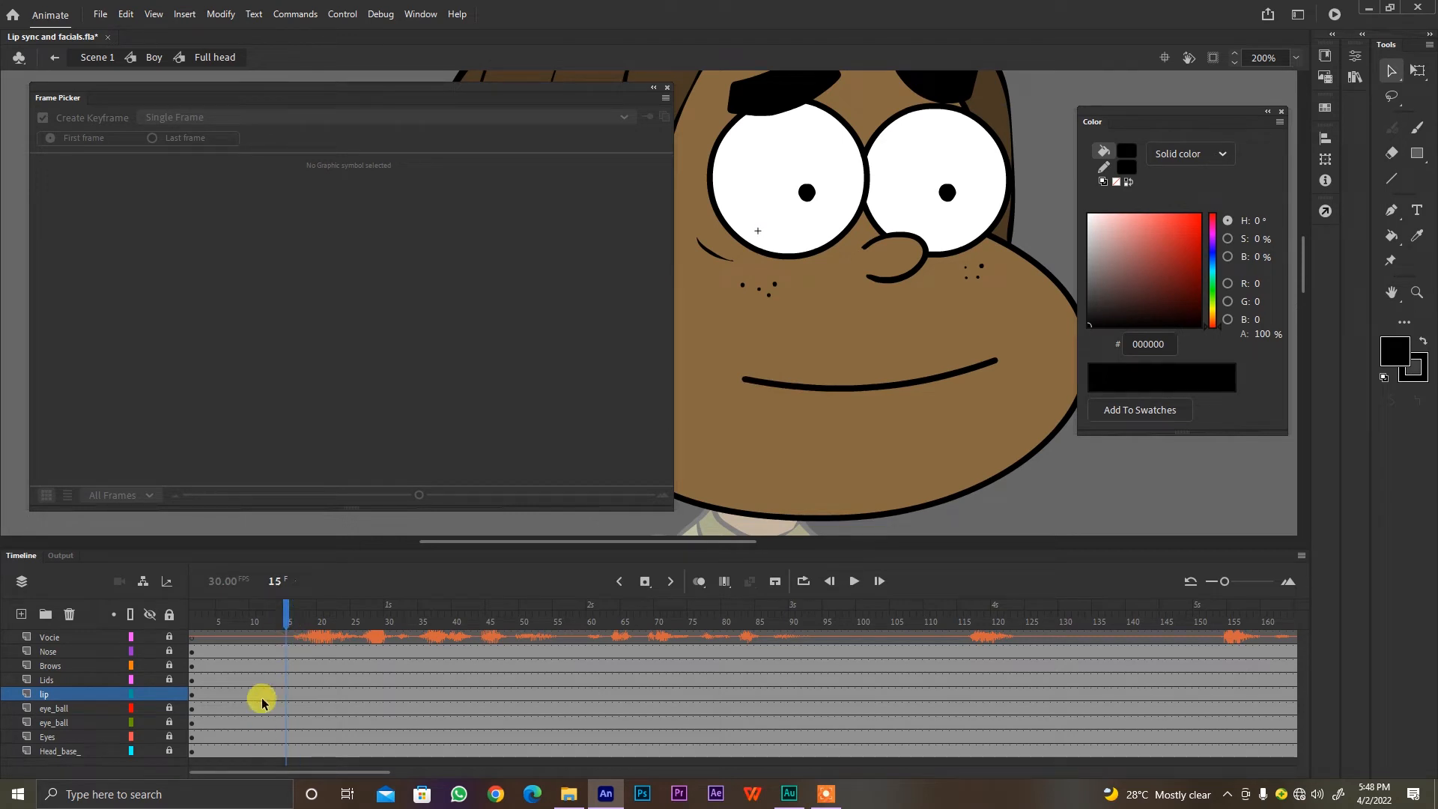
left_click(280, 613)
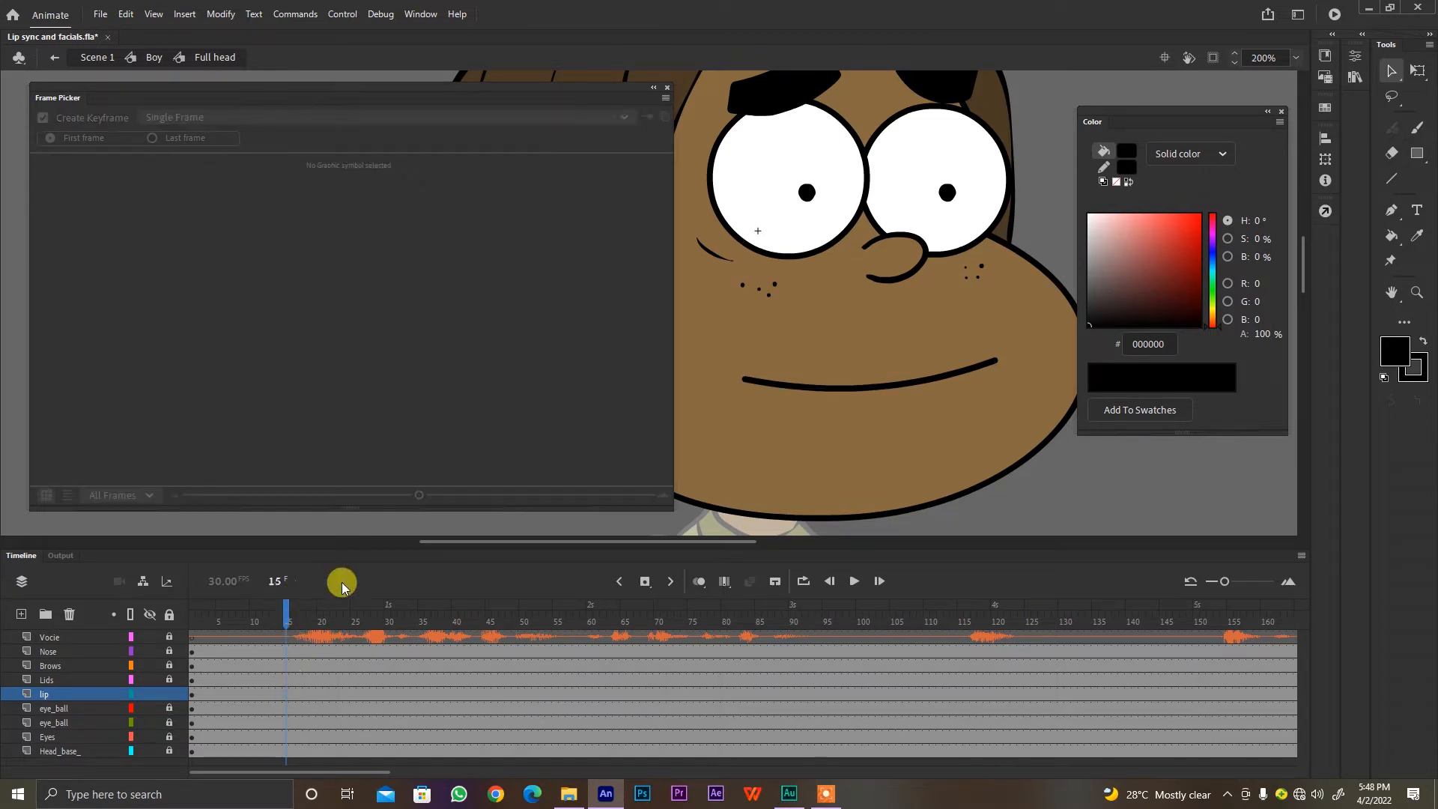
key("Return")
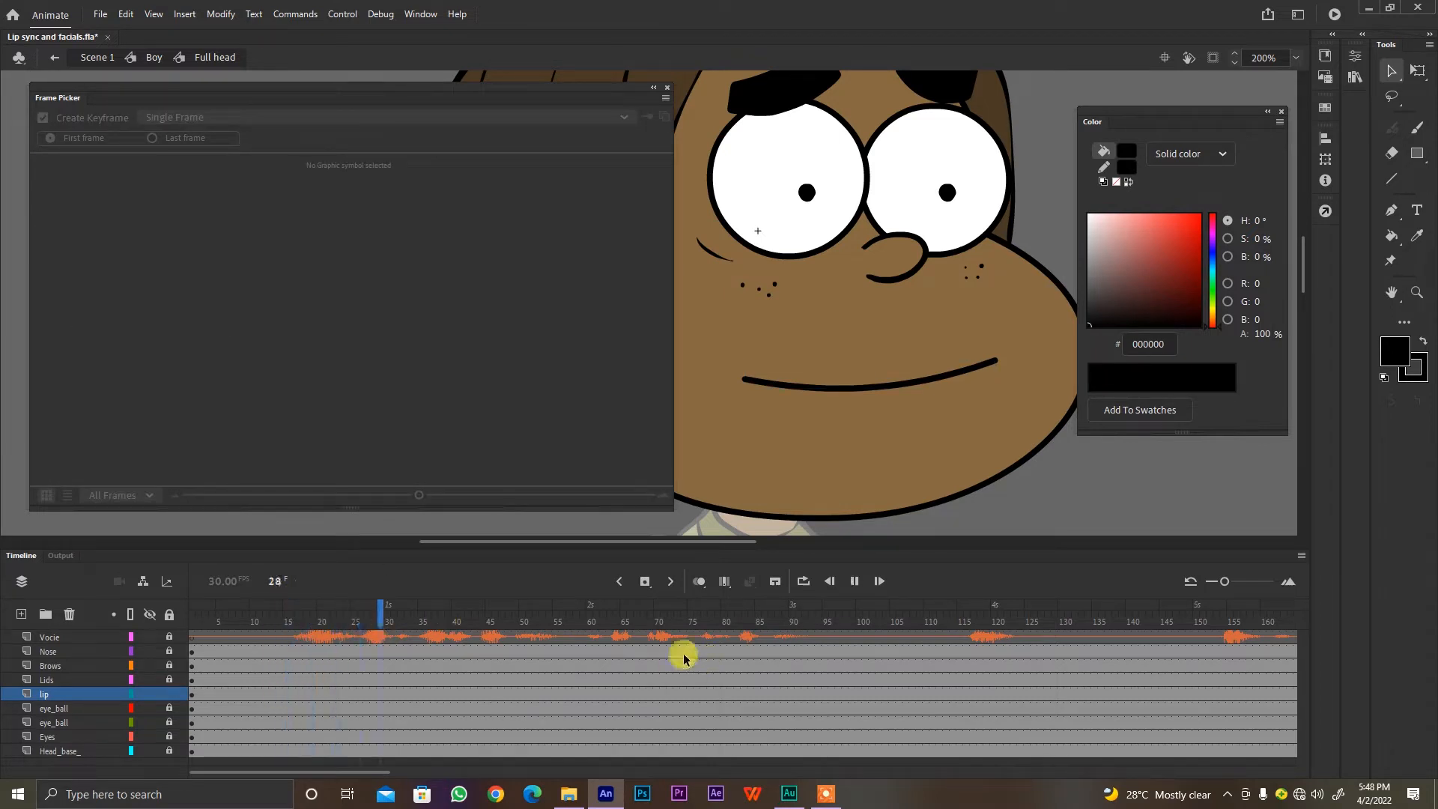
key("Return")
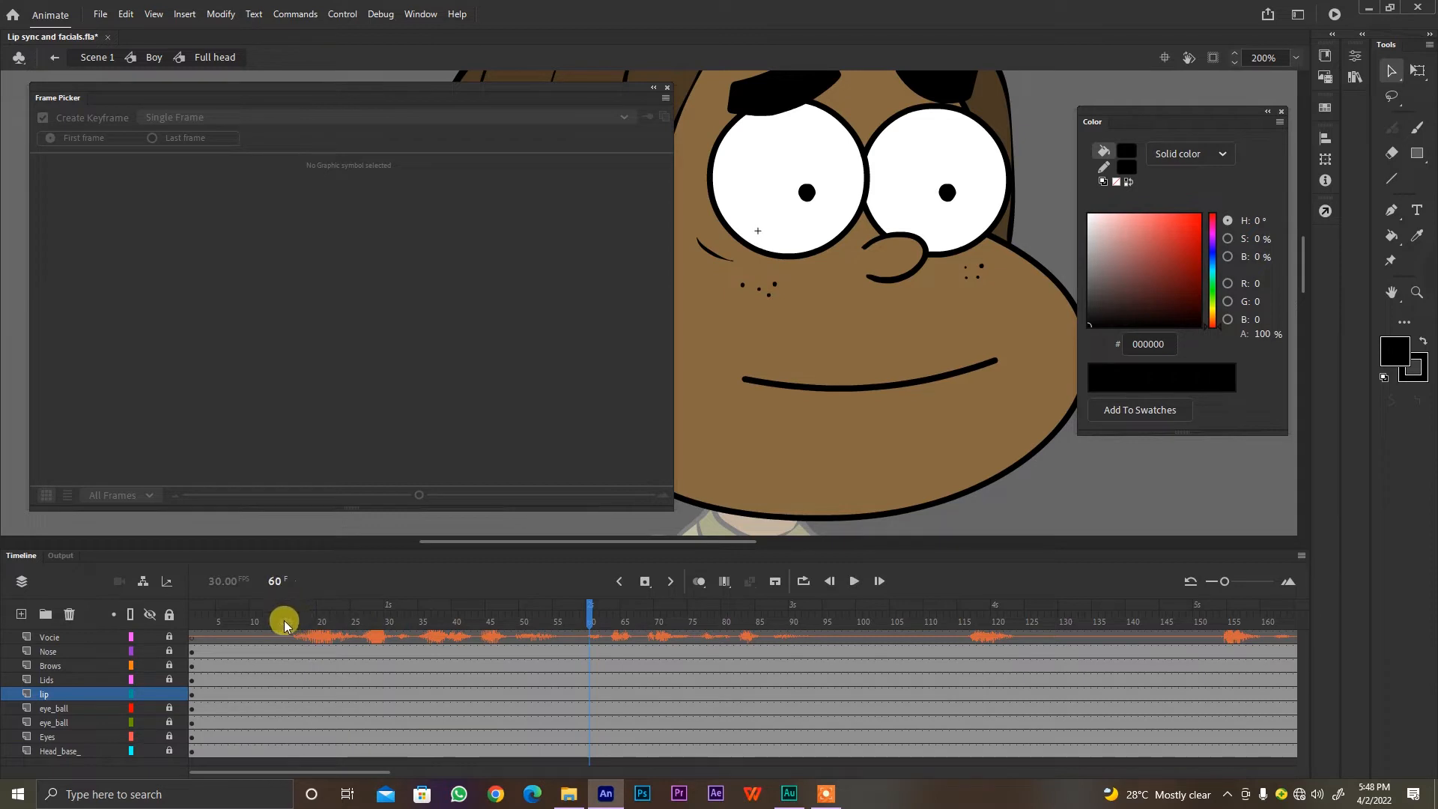
left_click(285, 621)
key("Return")
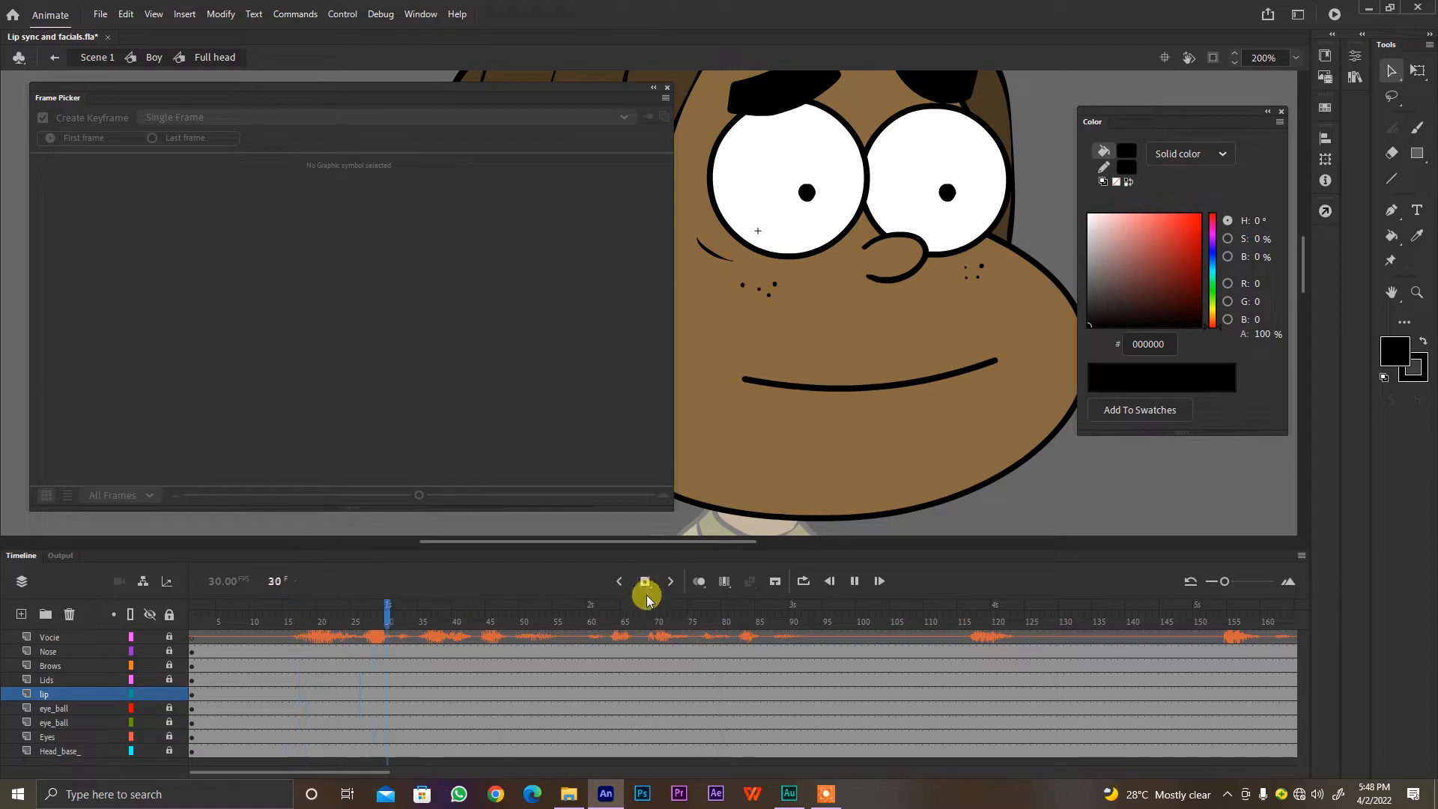
key("Return")
left_click(280, 619)
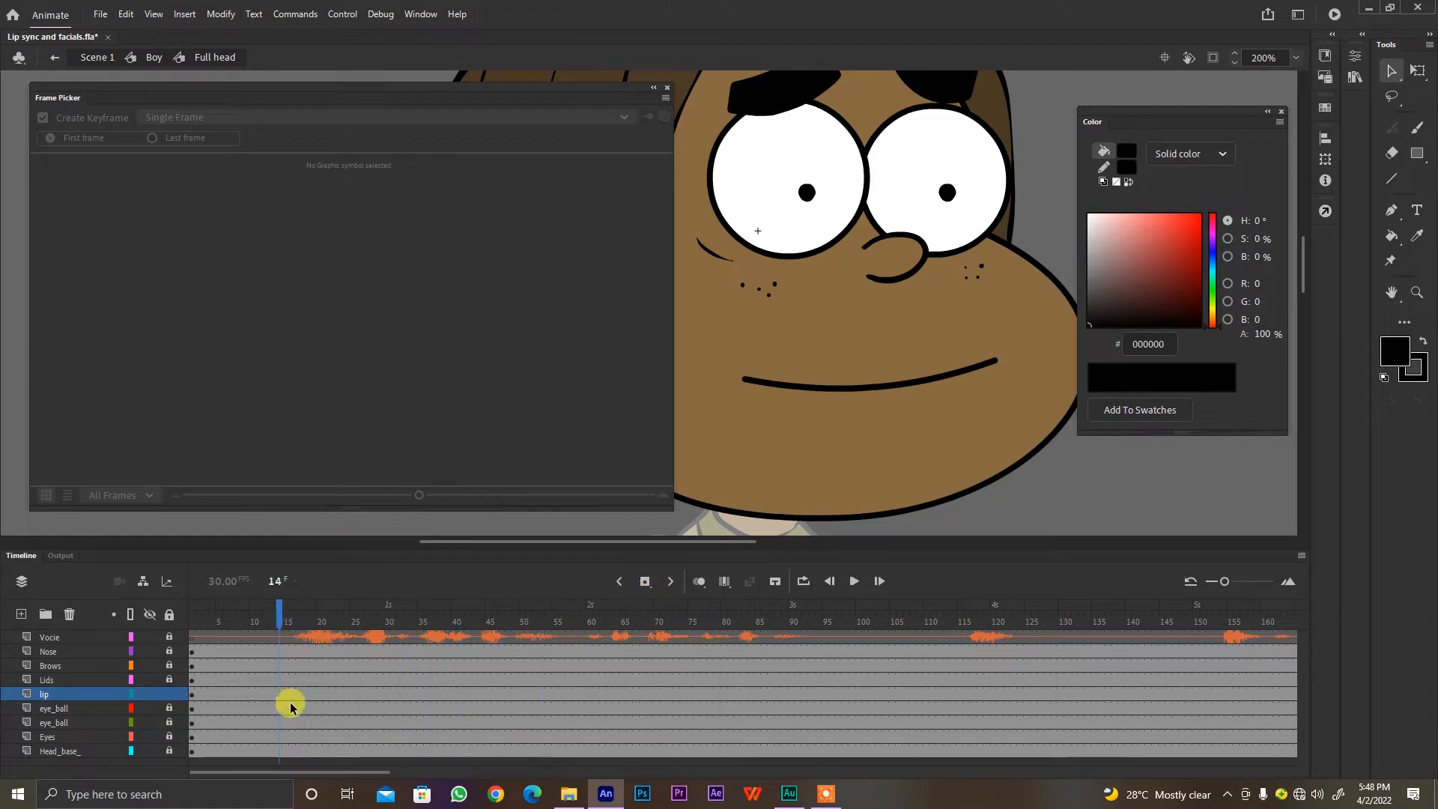
Step: Enlarge the Frame Picker thumbnails and assign mouth shape 9 to the lip layer at frame 14
left_click(279, 693)
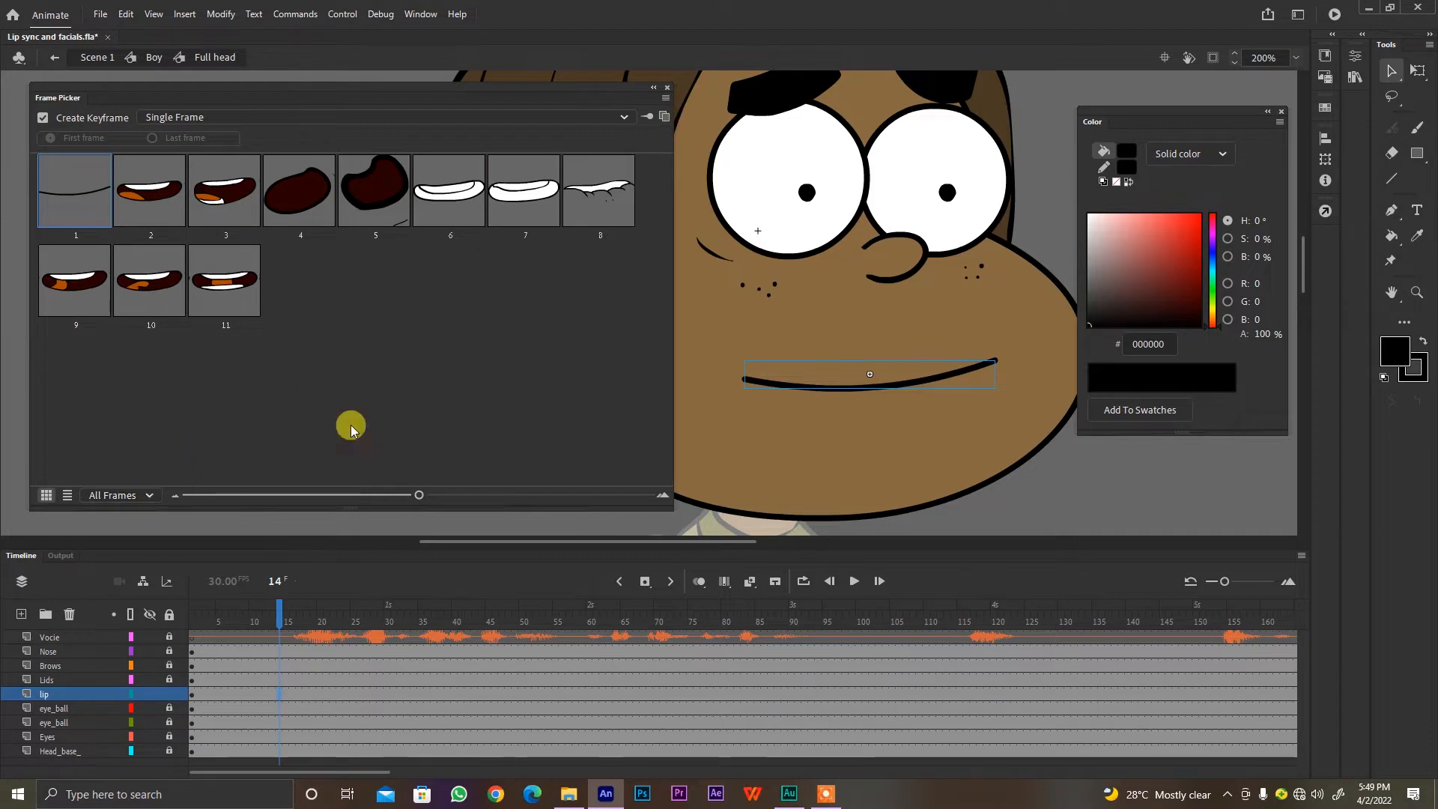
left_click_drag(420, 496, 592, 496)
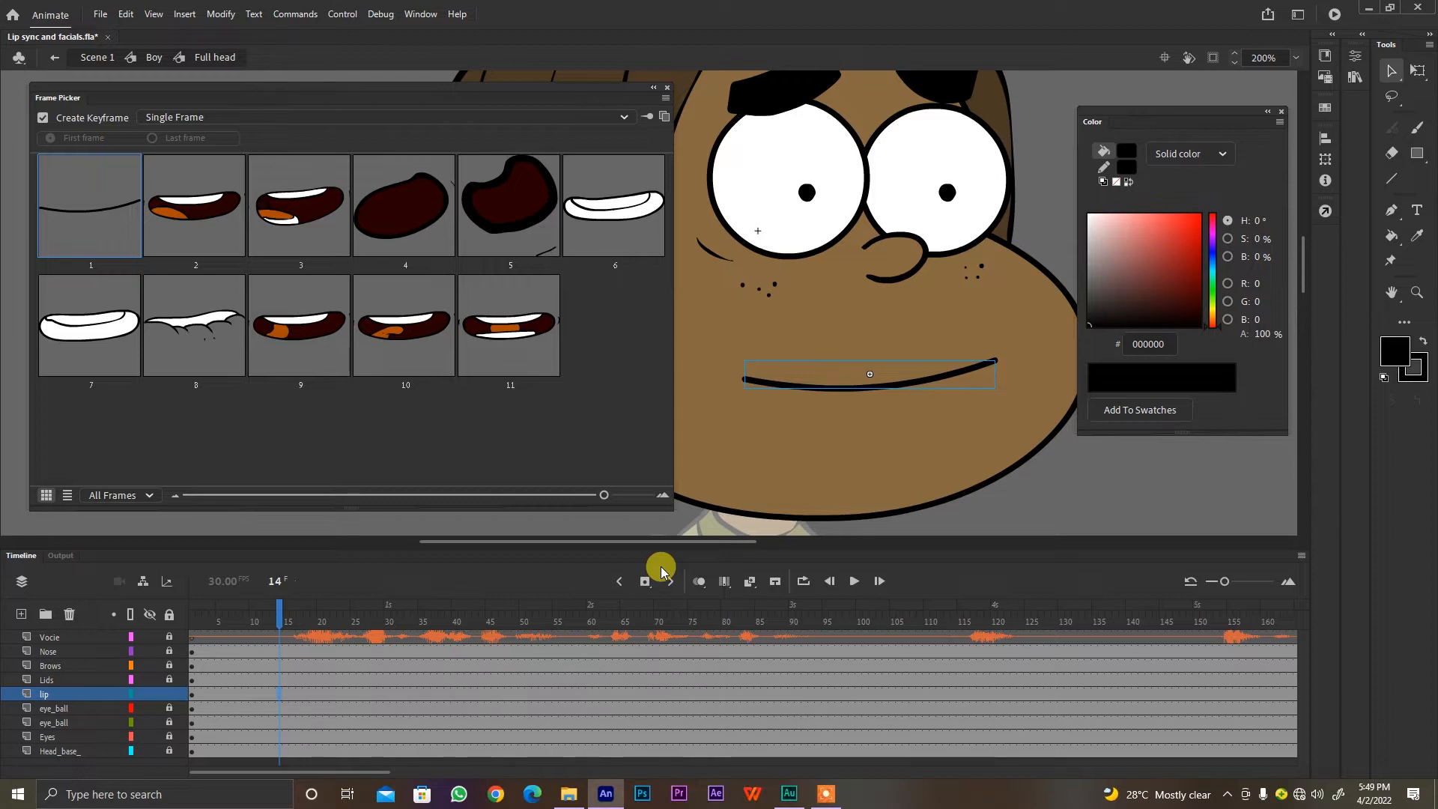
left_click(285, 610)
key("ctrl+s")
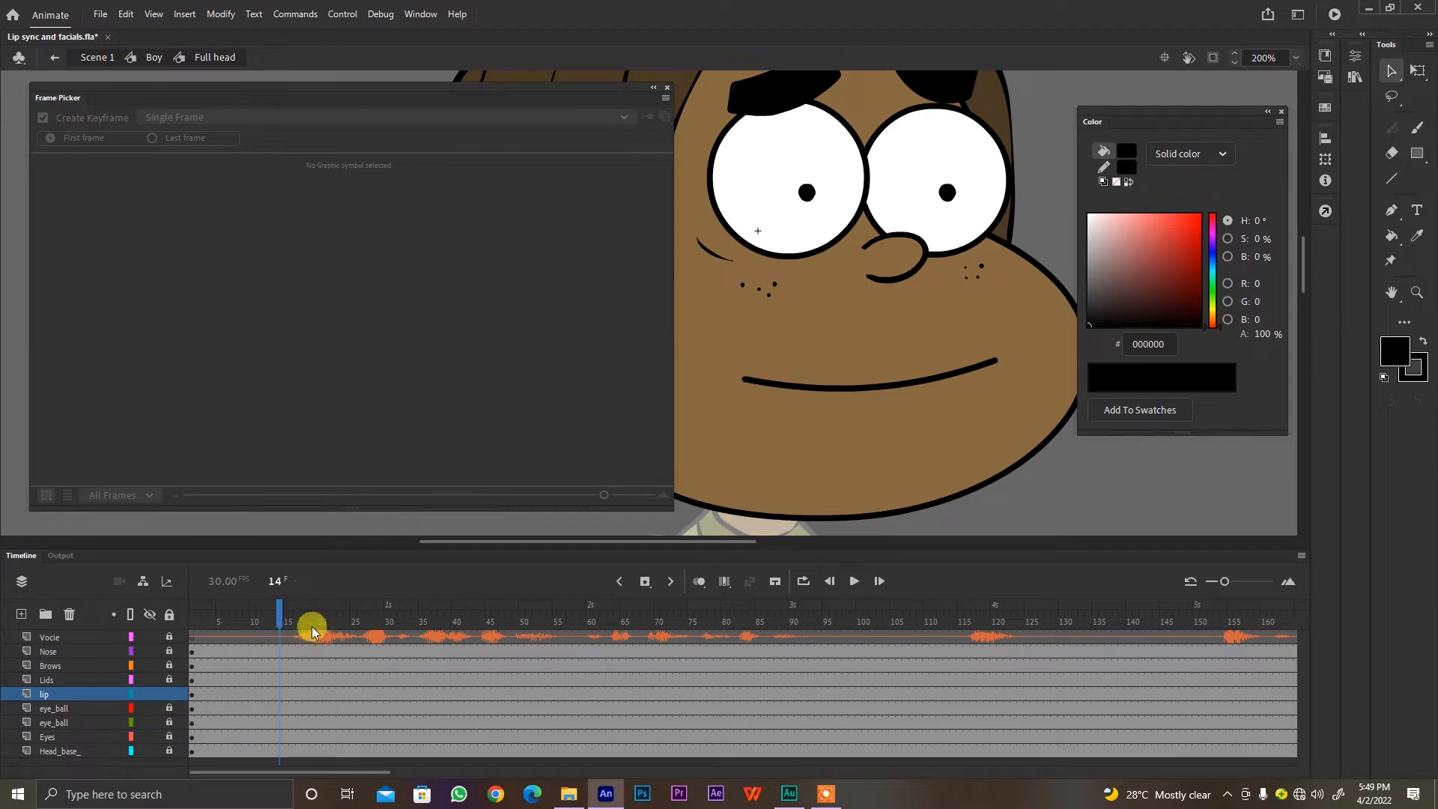
left_click(275, 694)
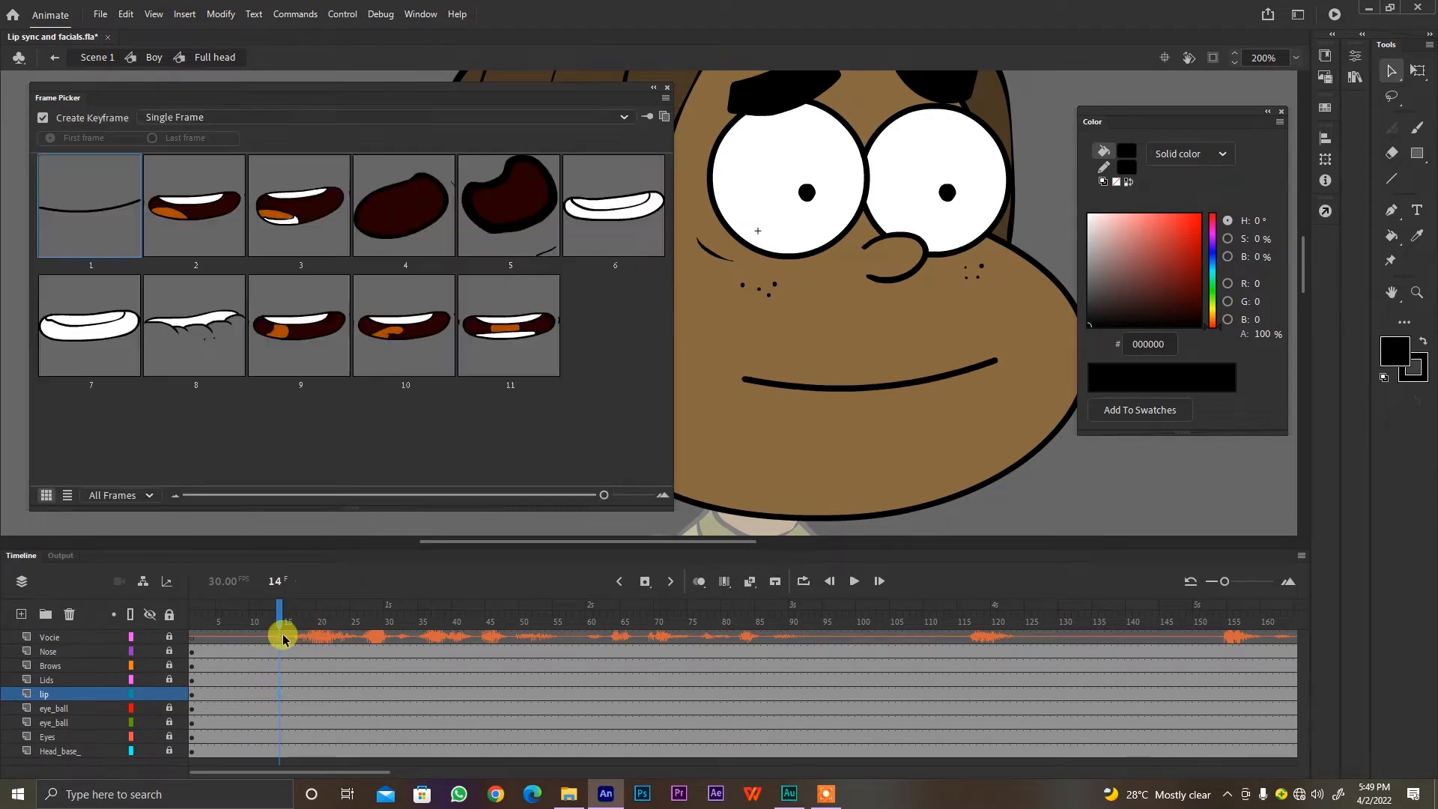
Step: Assign mouth shape 3 at frame 16 and mouth shape 2 at frame 18 of the lip layer
left_click(293, 694)
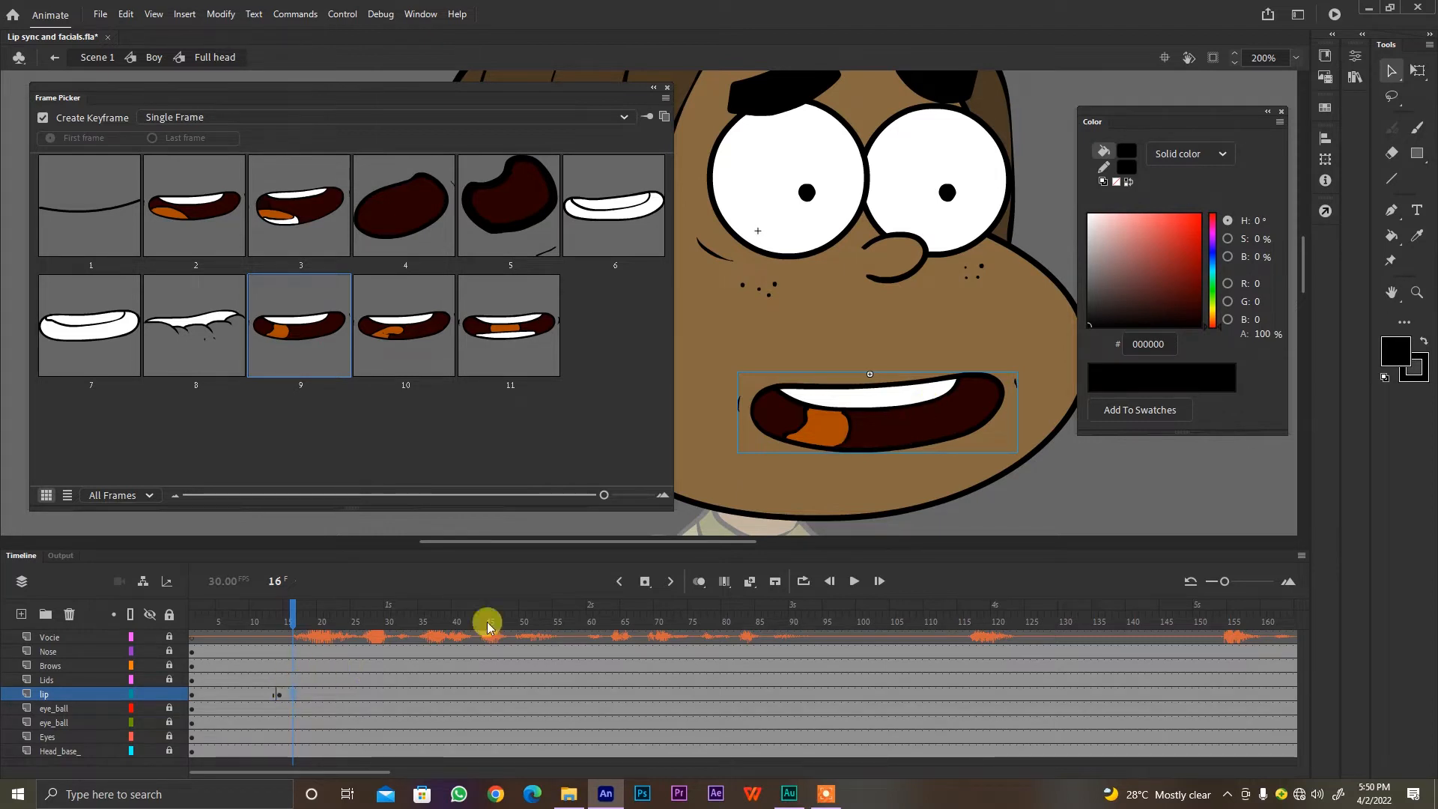
left_click(311, 221)
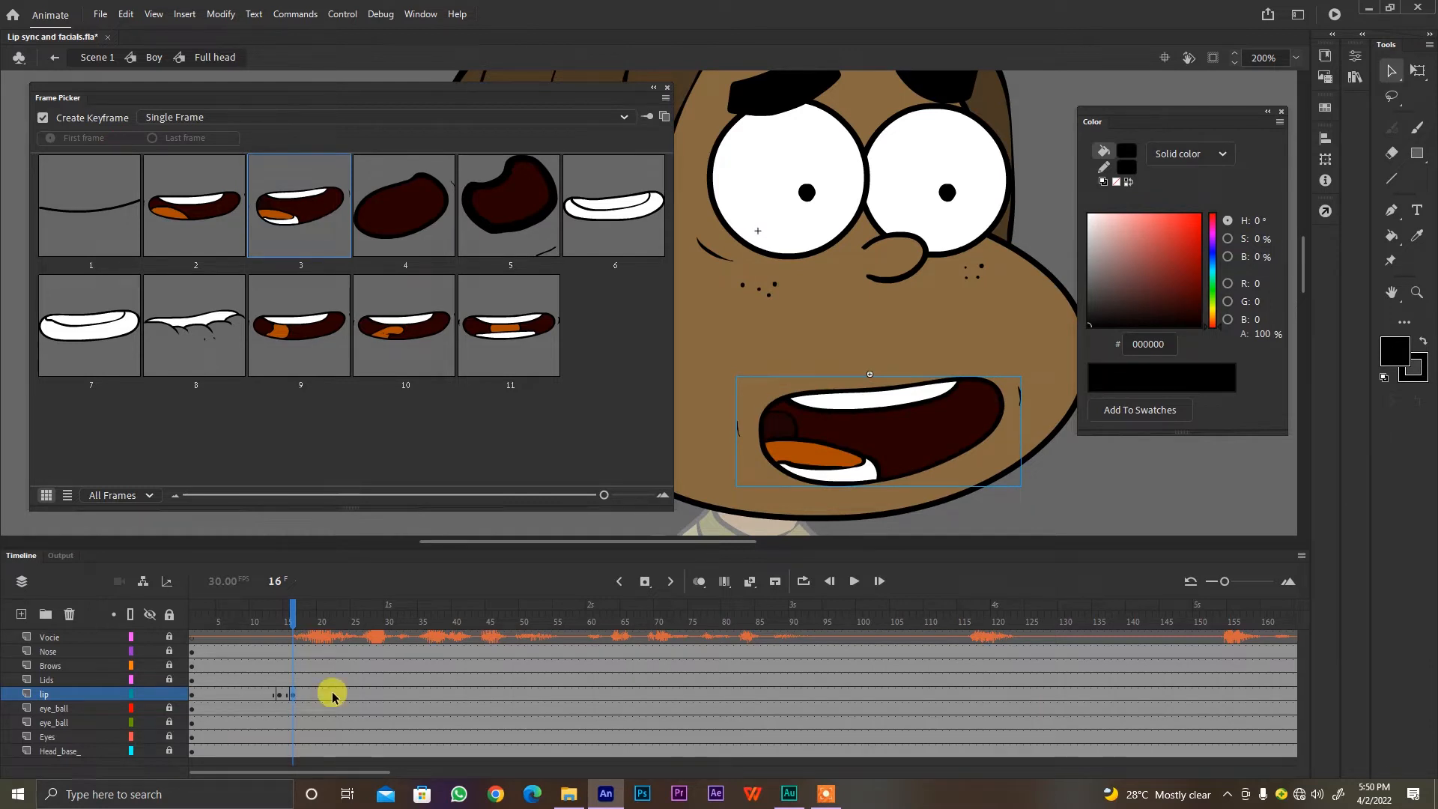
left_click(306, 693)
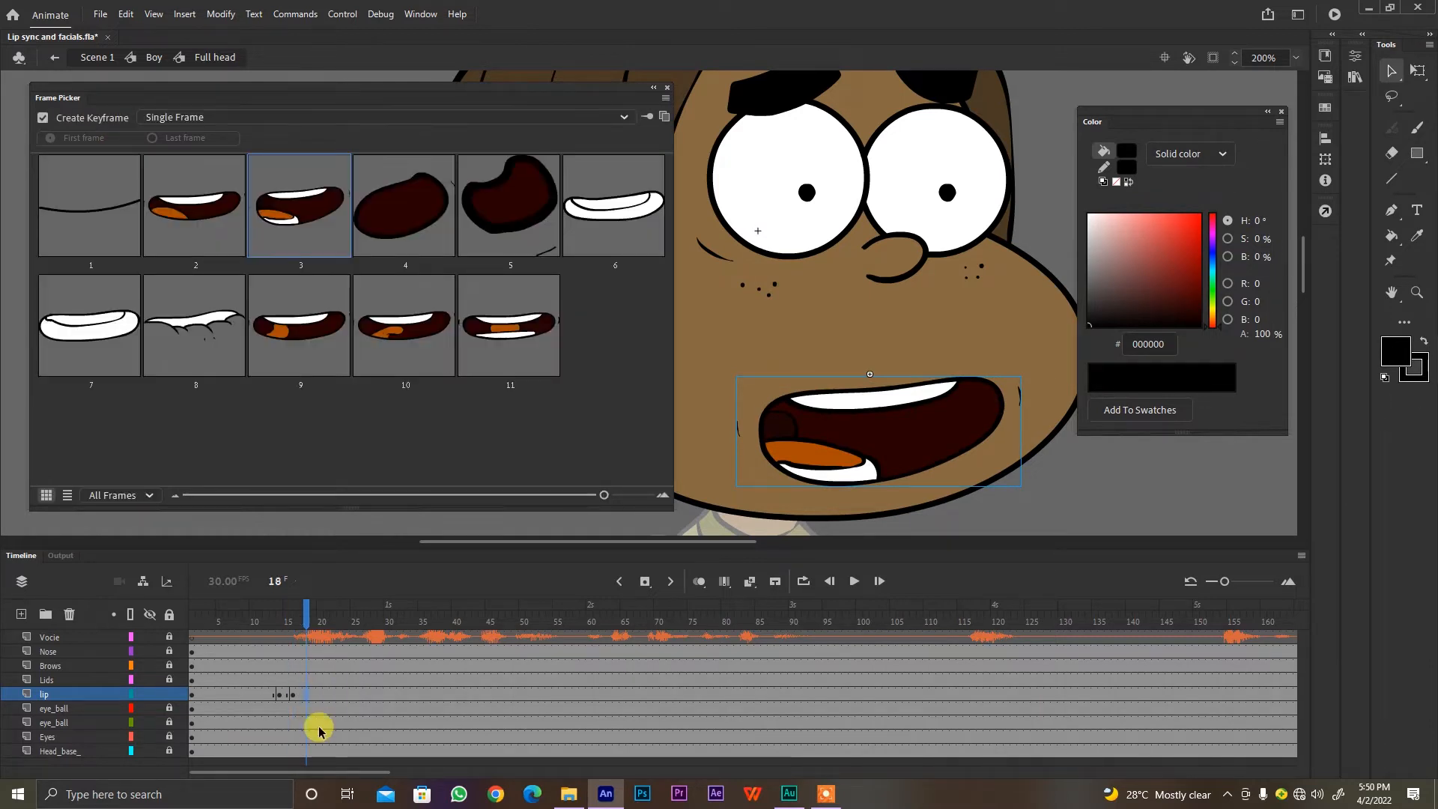
left_click(209, 212)
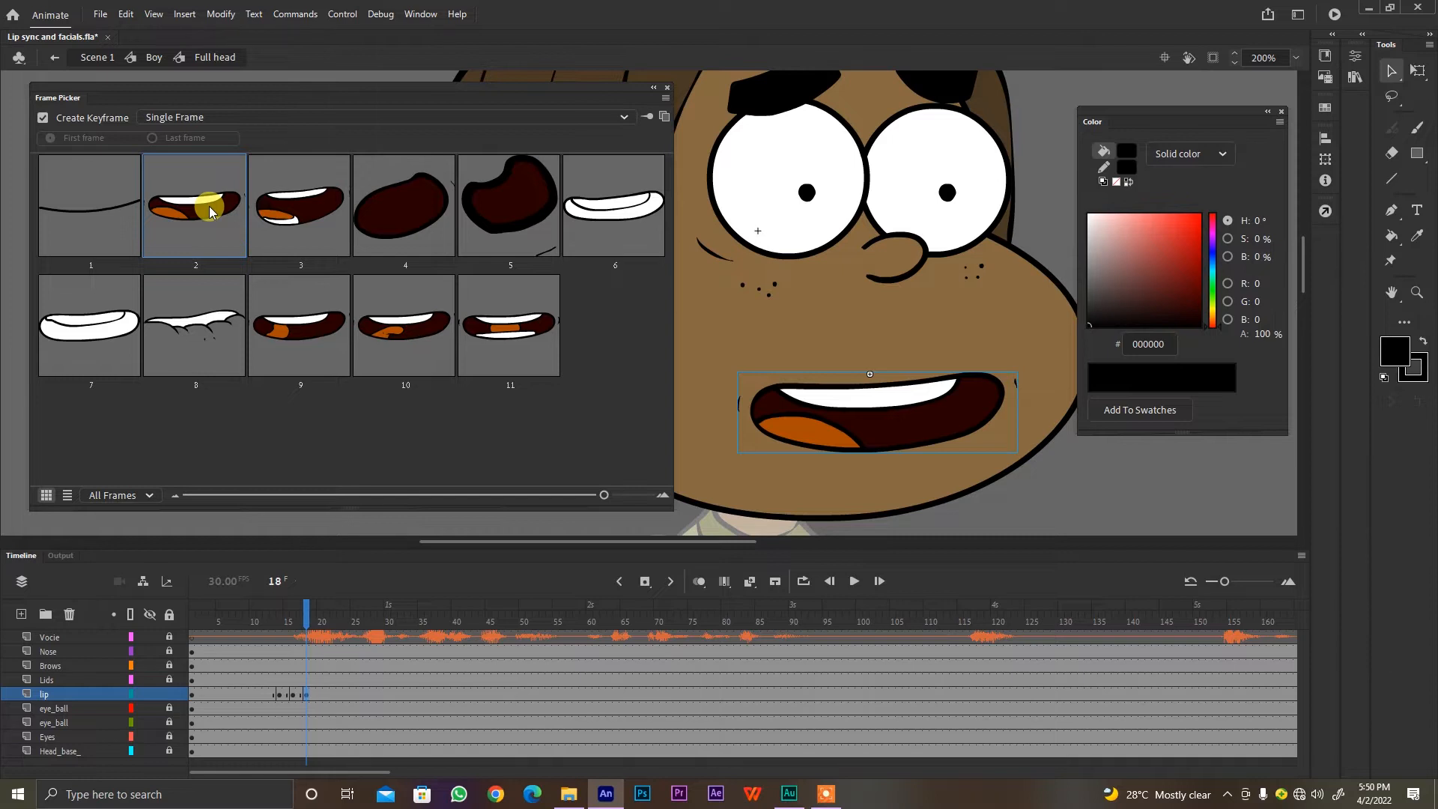
Step: Play back the first mouth keyframes against the voice and go through frames 14 to 18 one by one
left_click(268, 620)
key("Return")
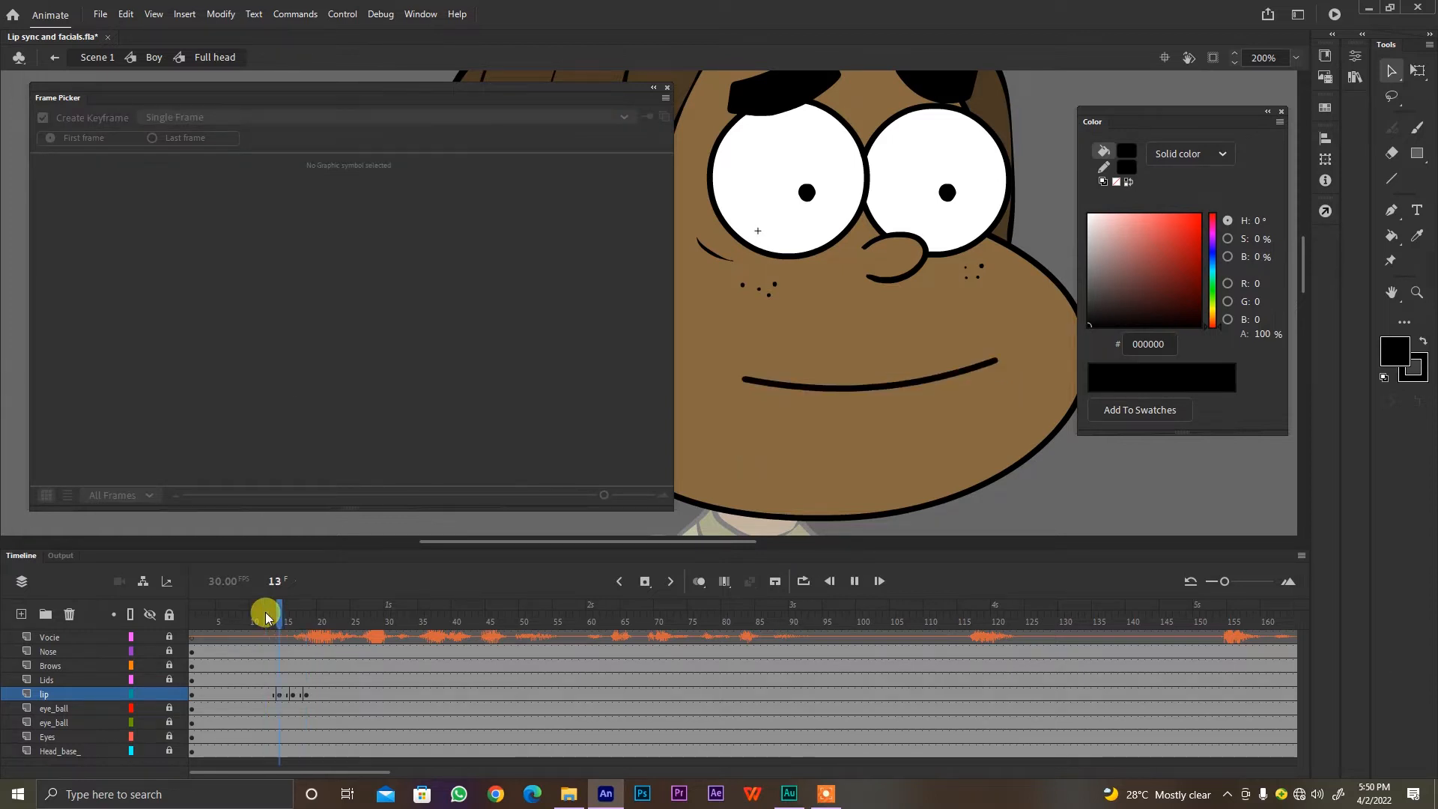
key("Return")
left_click(284, 622)
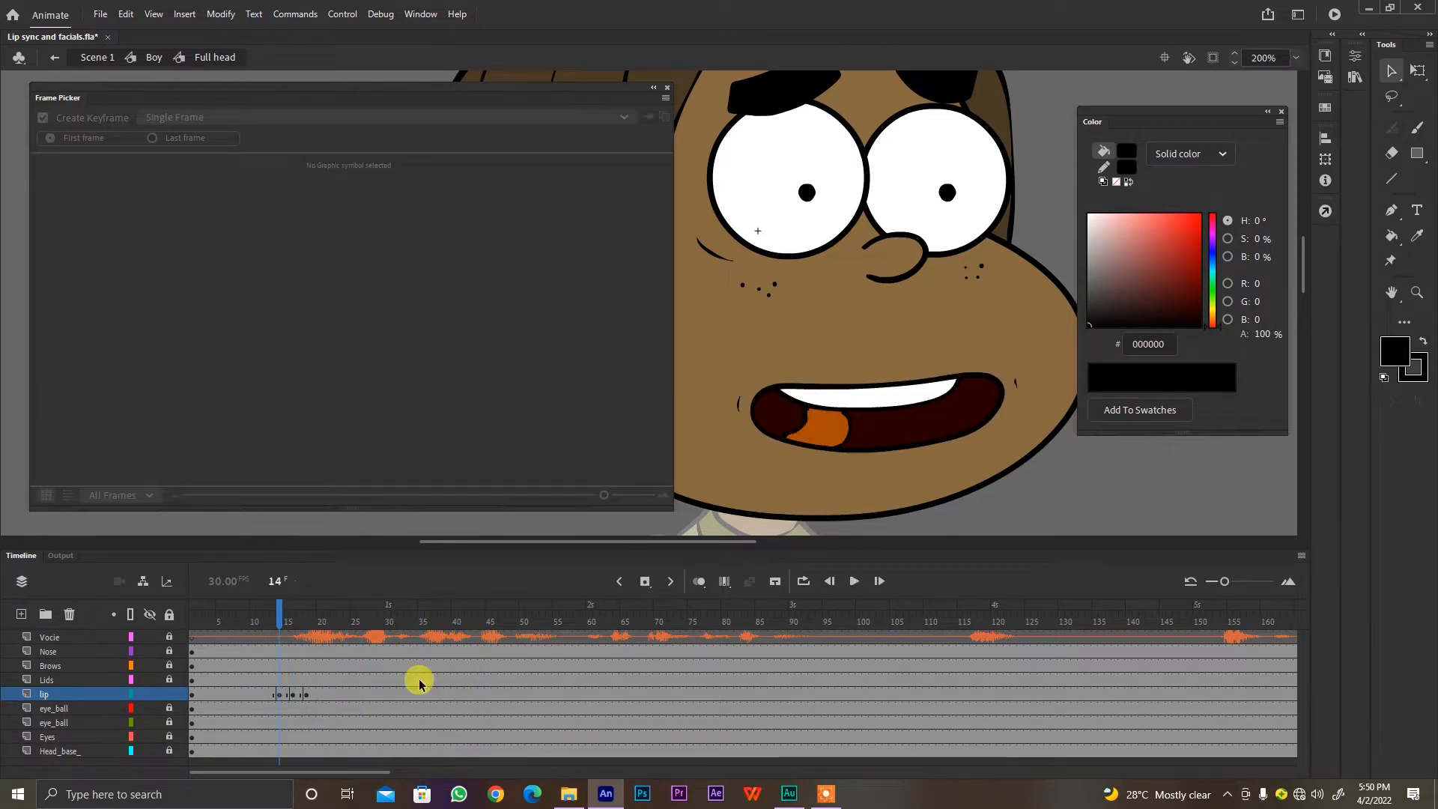
key("period")
key("period")
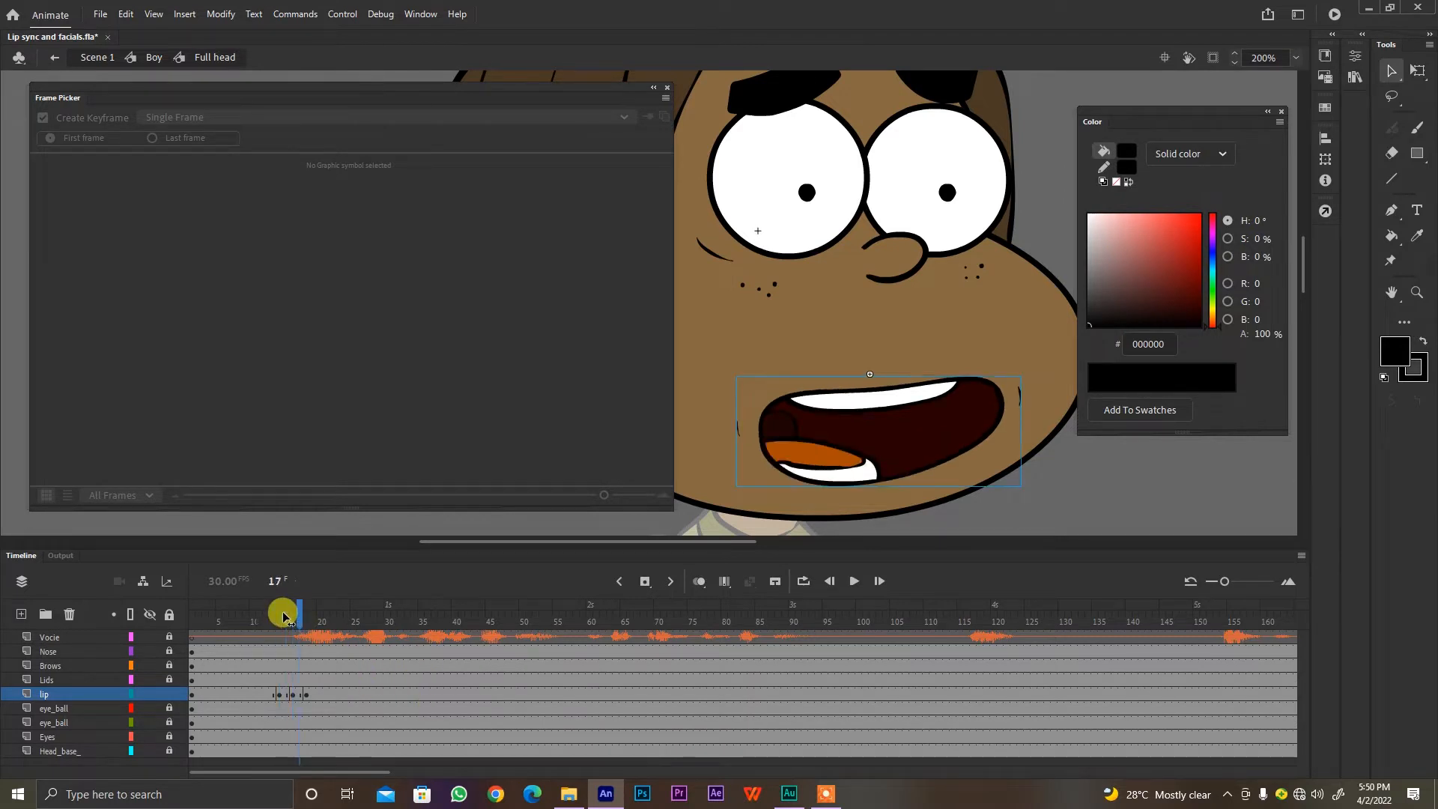
key("period")
left_click(806, 435)
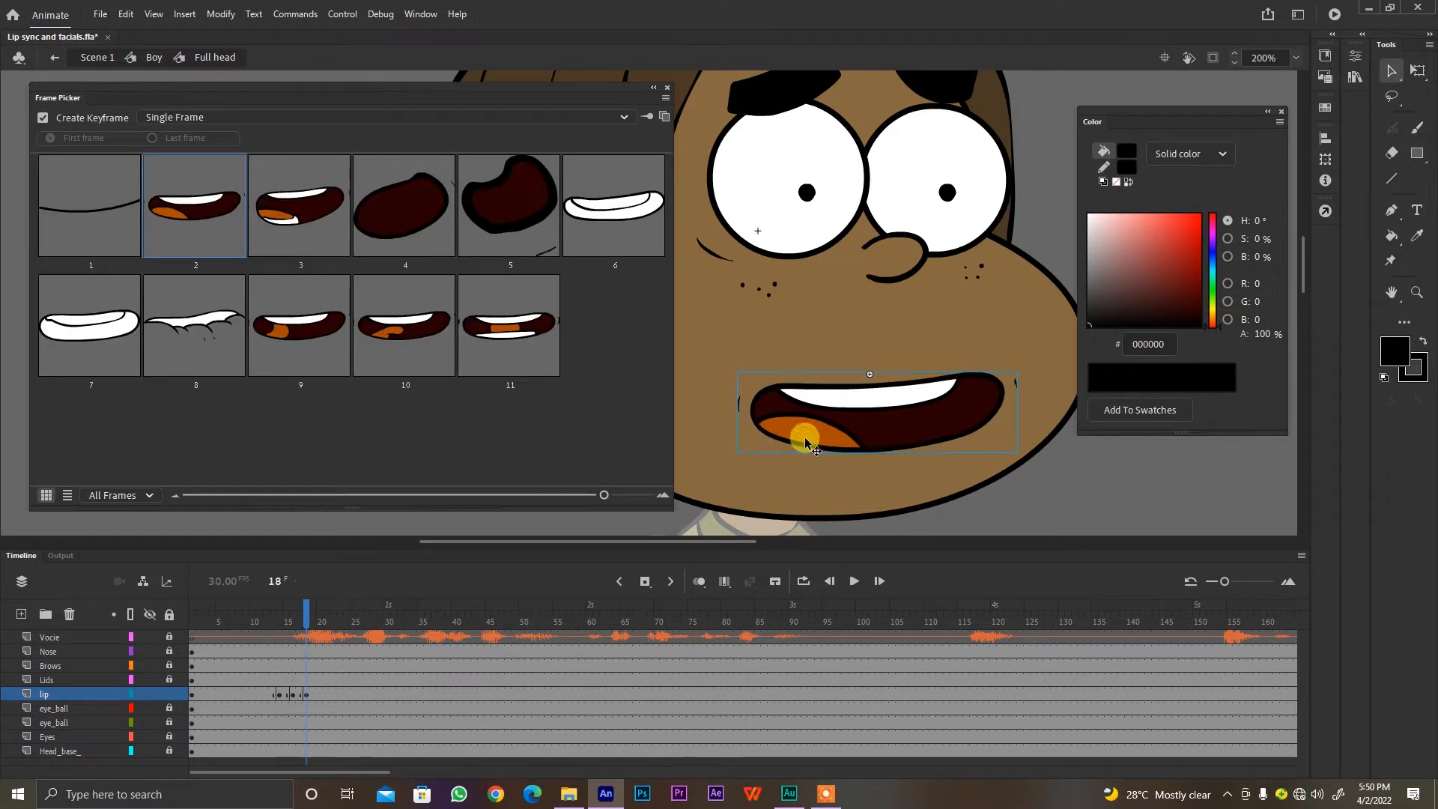
Step: Assign mouth shape 4 at frame 19 and mouth shape 5 at frame 20 of the lip layer
left_click(304, 693)
key("period")
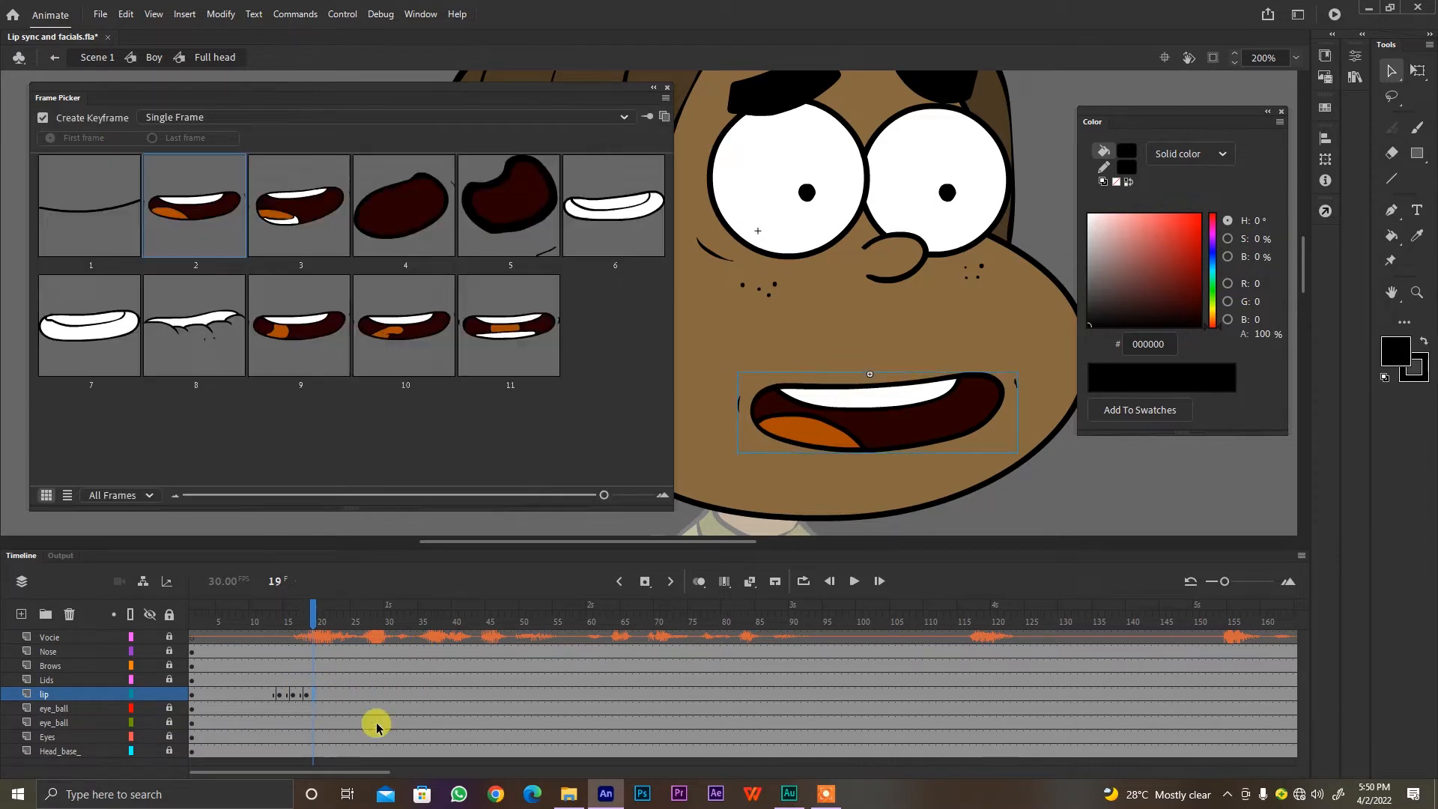
left_click(424, 223)
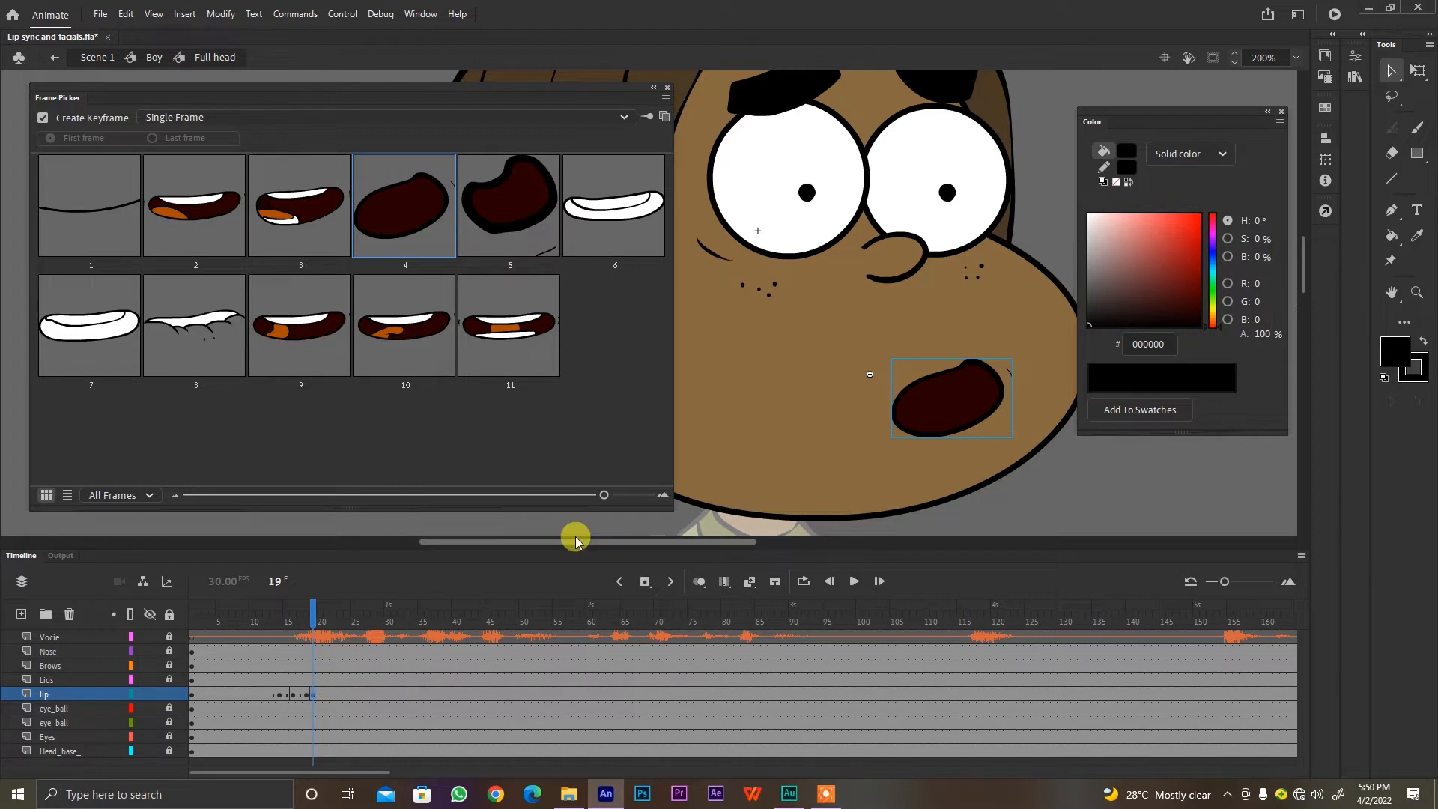
left_click(319, 693)
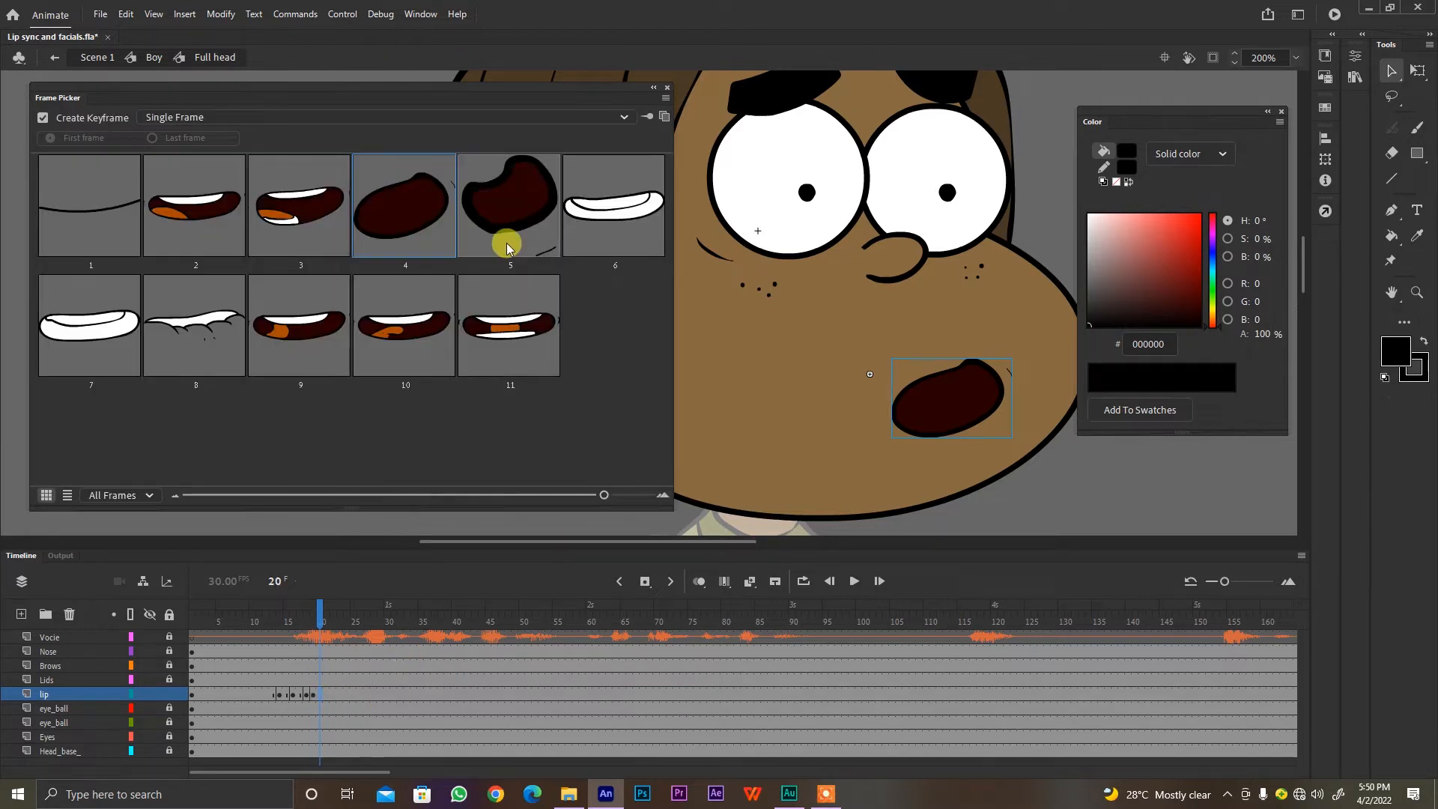
left_click(509, 236)
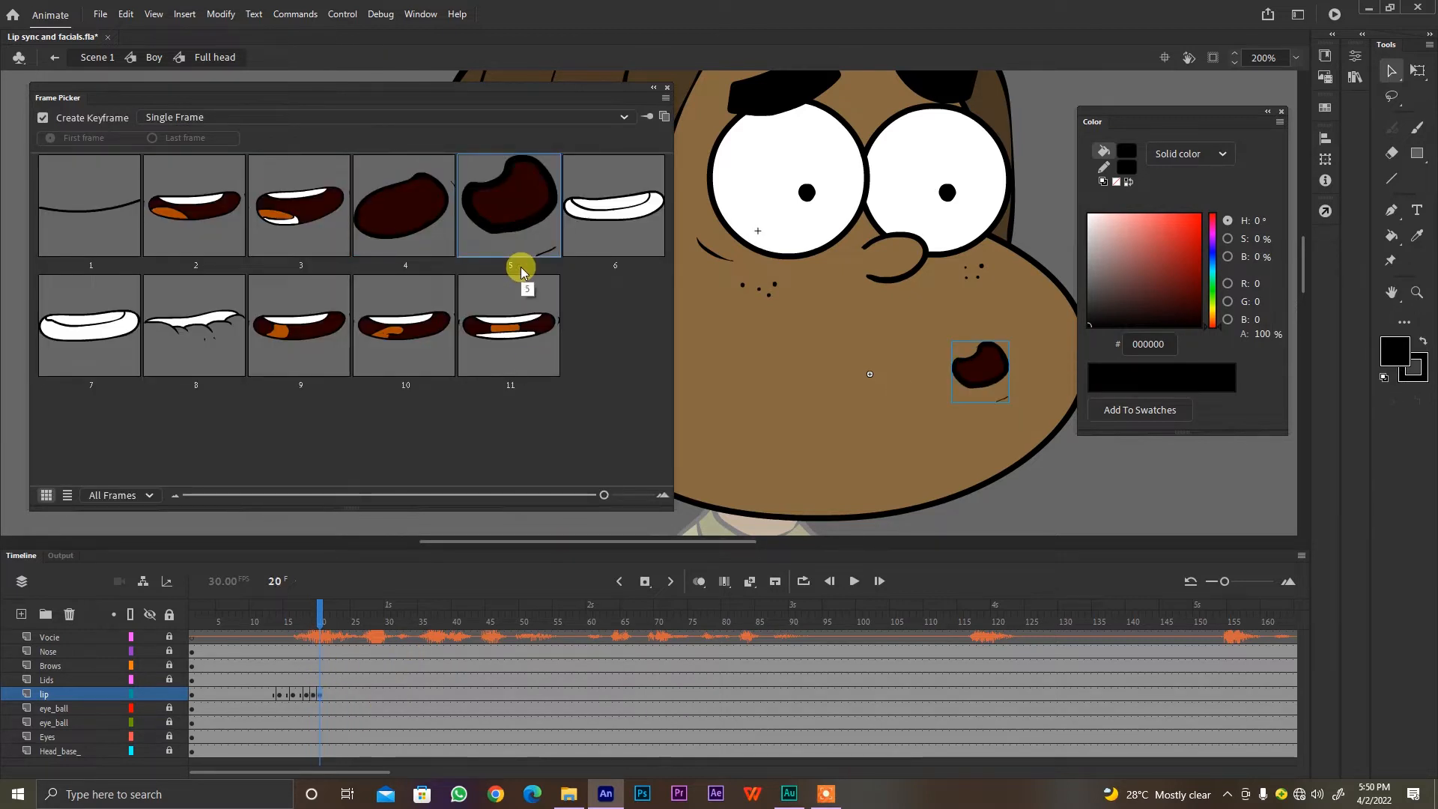
Step: Replay the voice with the mouth shapes from frames 14 and 16 to judge where the next shape belongs
left_click(334, 694)
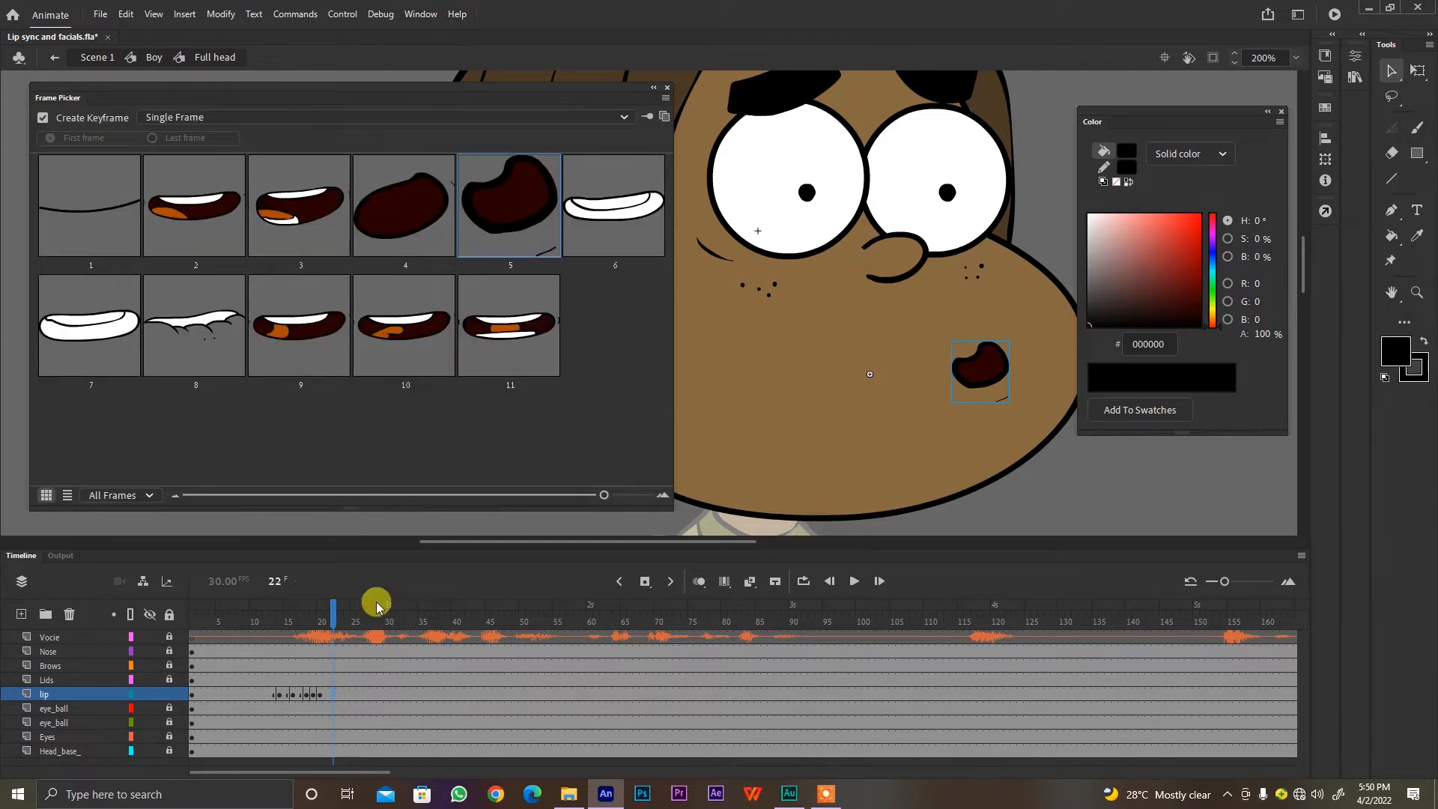
left_click(345, 695)
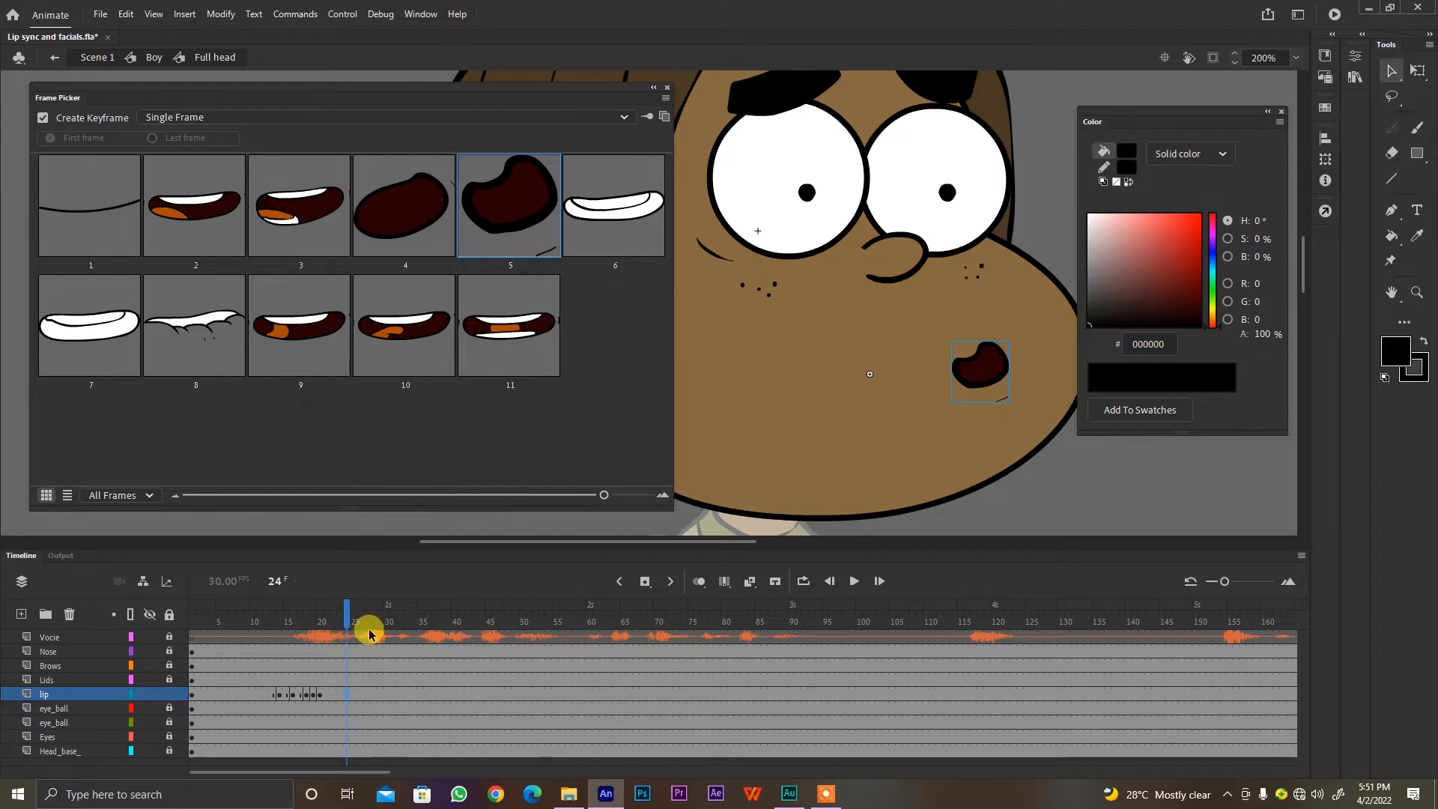
left_click(281, 619)
key("Return")
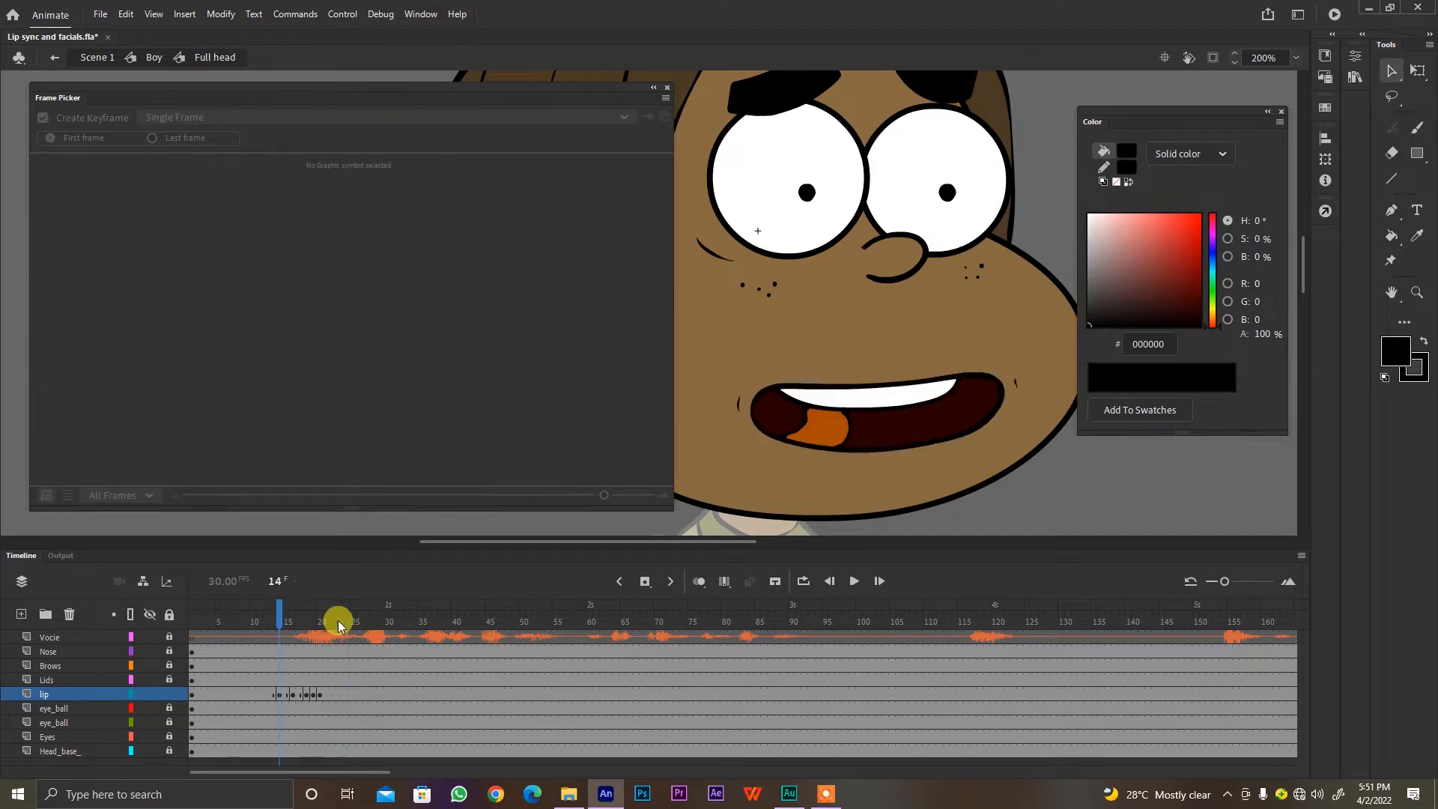
key("Return")
left_click(292, 628)
key("Return")
key("Return")
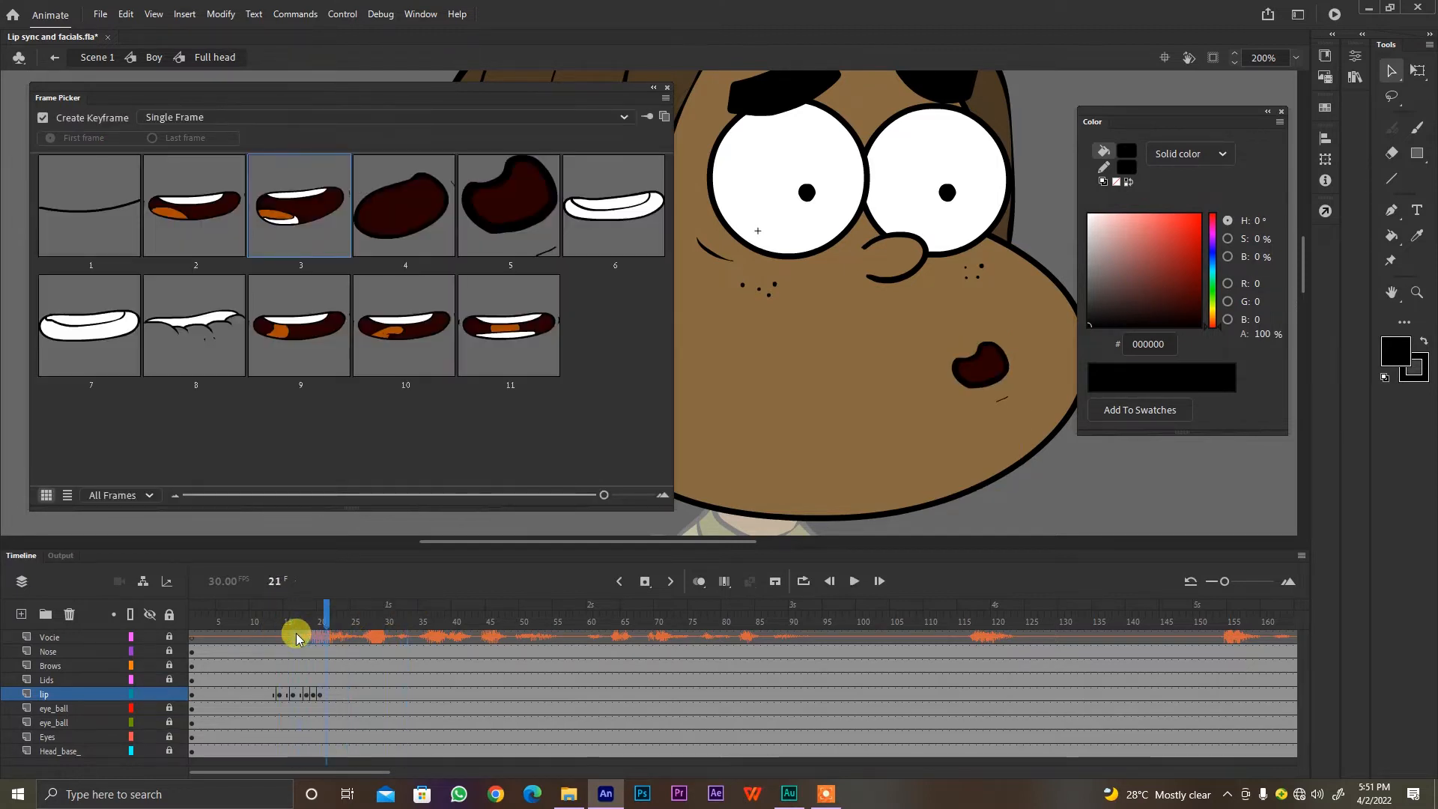
mouse_move(289, 632)
left_mouse_down()
mouse_move(311, 607)
mouse_move(273, 606)
mouse_move(328, 608)
left_mouse_up()
Step: Assign mouth shape 4 at frame 23 and mouth shape 6 at frame 25 of the lip layer
left_click(334, 695)
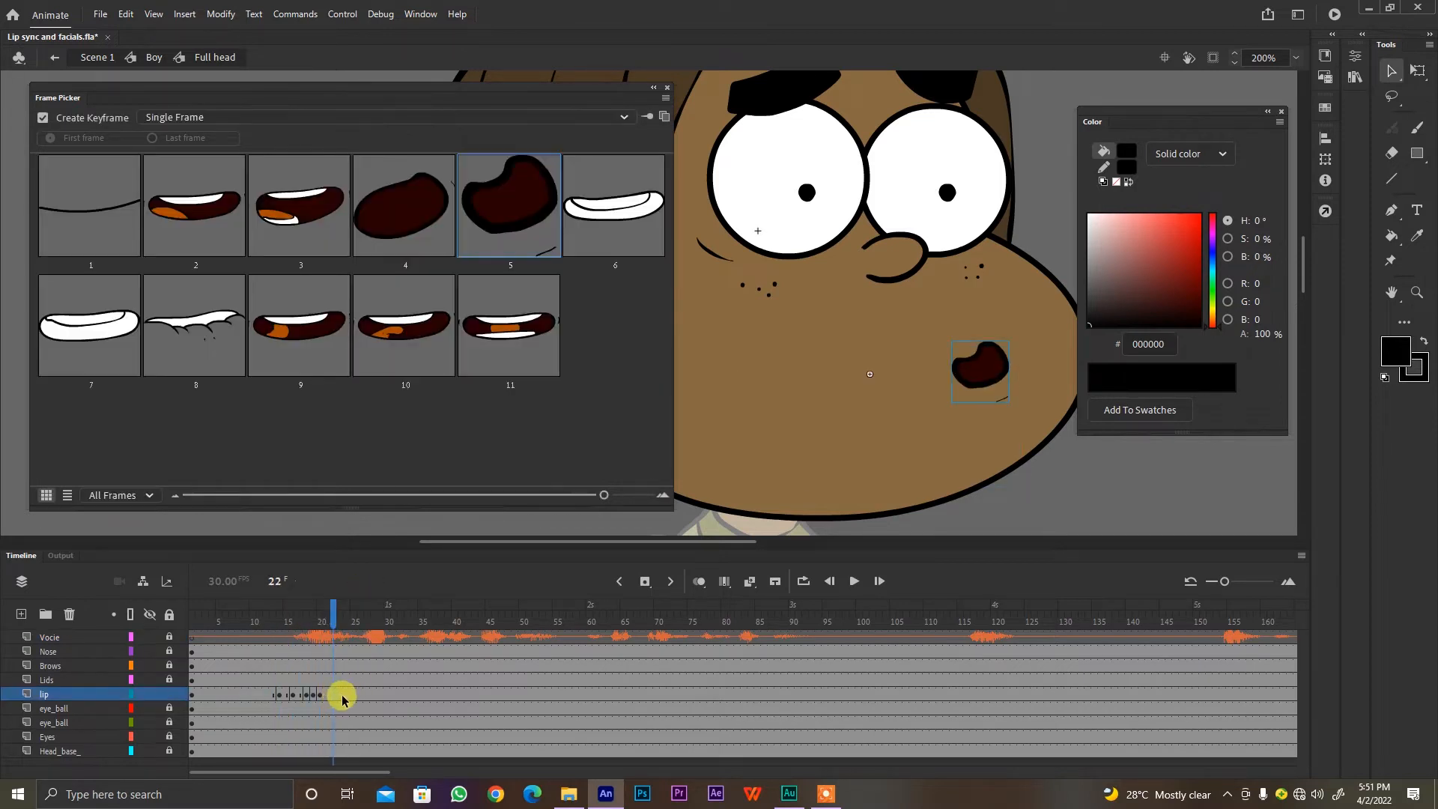
left_click(341, 695)
left_click(411, 226)
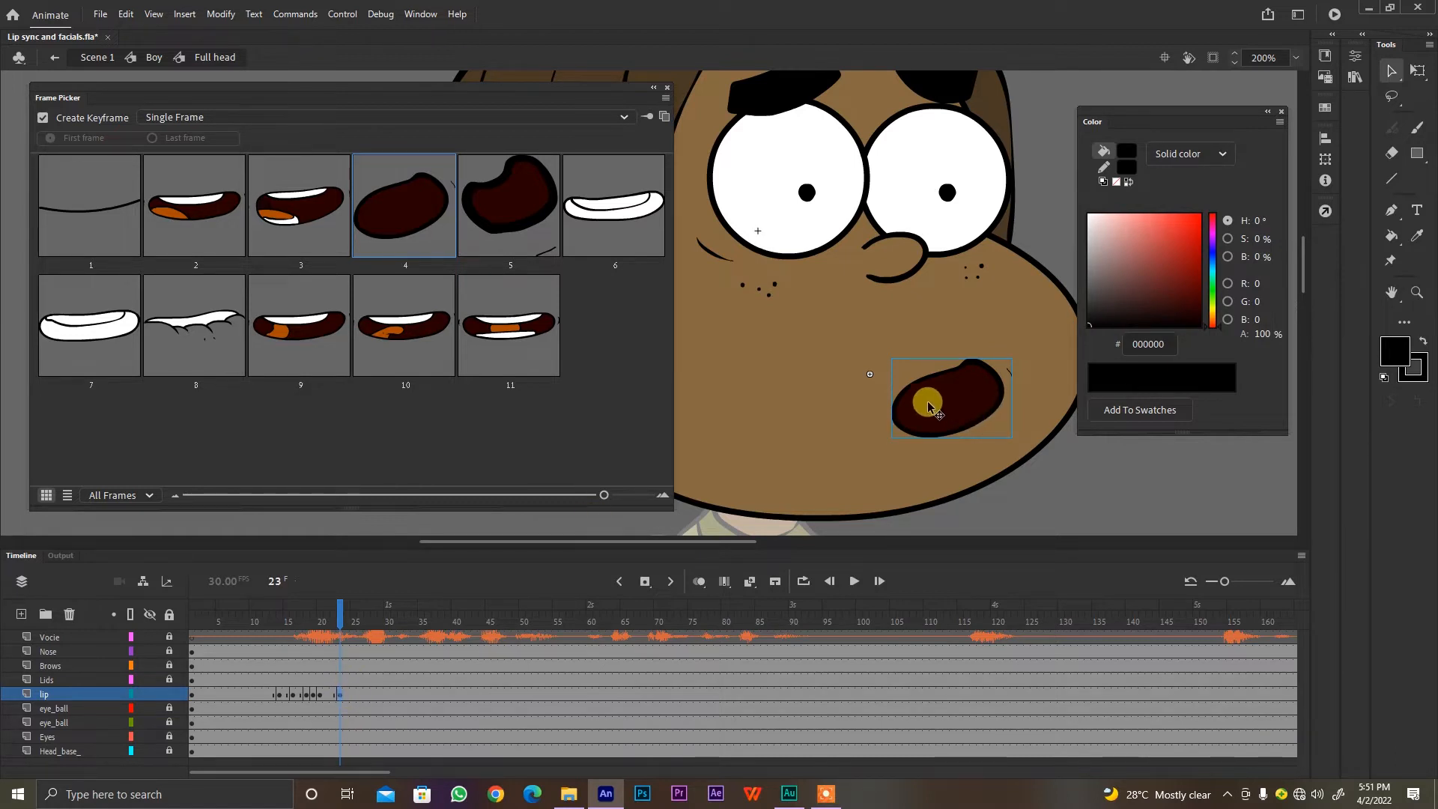
left_click(355, 695)
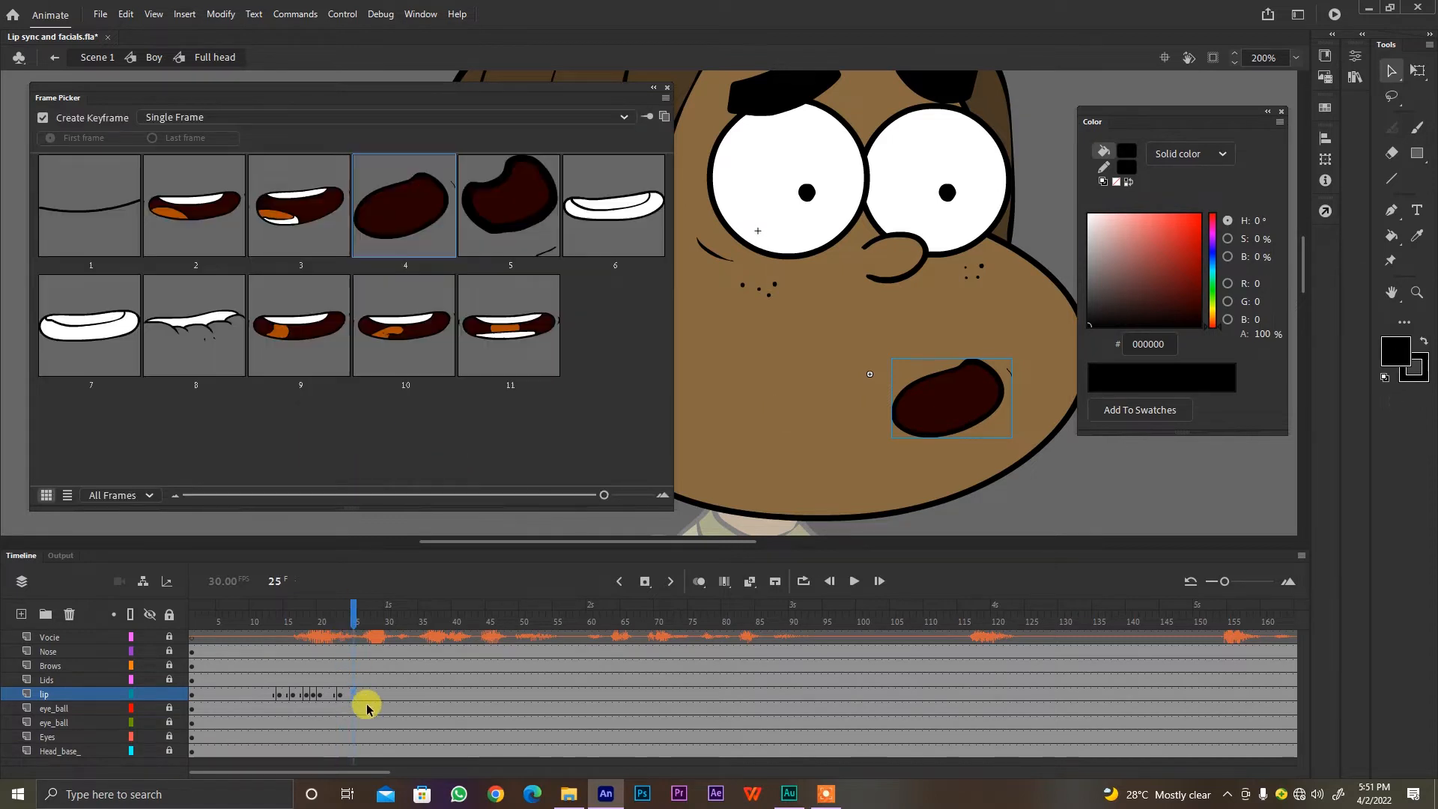
left_click(610, 209)
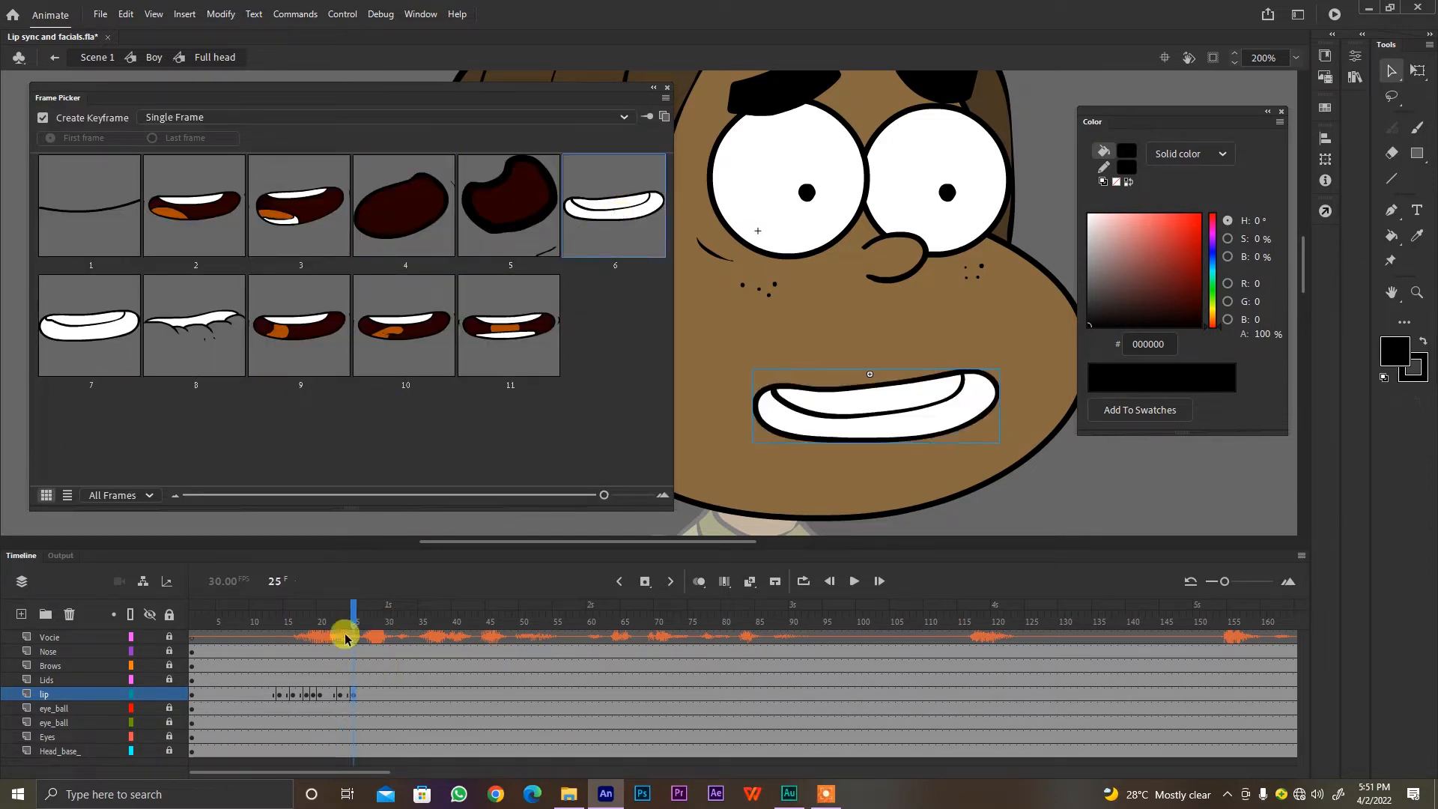
Step: Replay the lip-sync from frame 14 and again around frames 23 to 27 to listen for the next sound
left_click(281, 617)
key("Return")
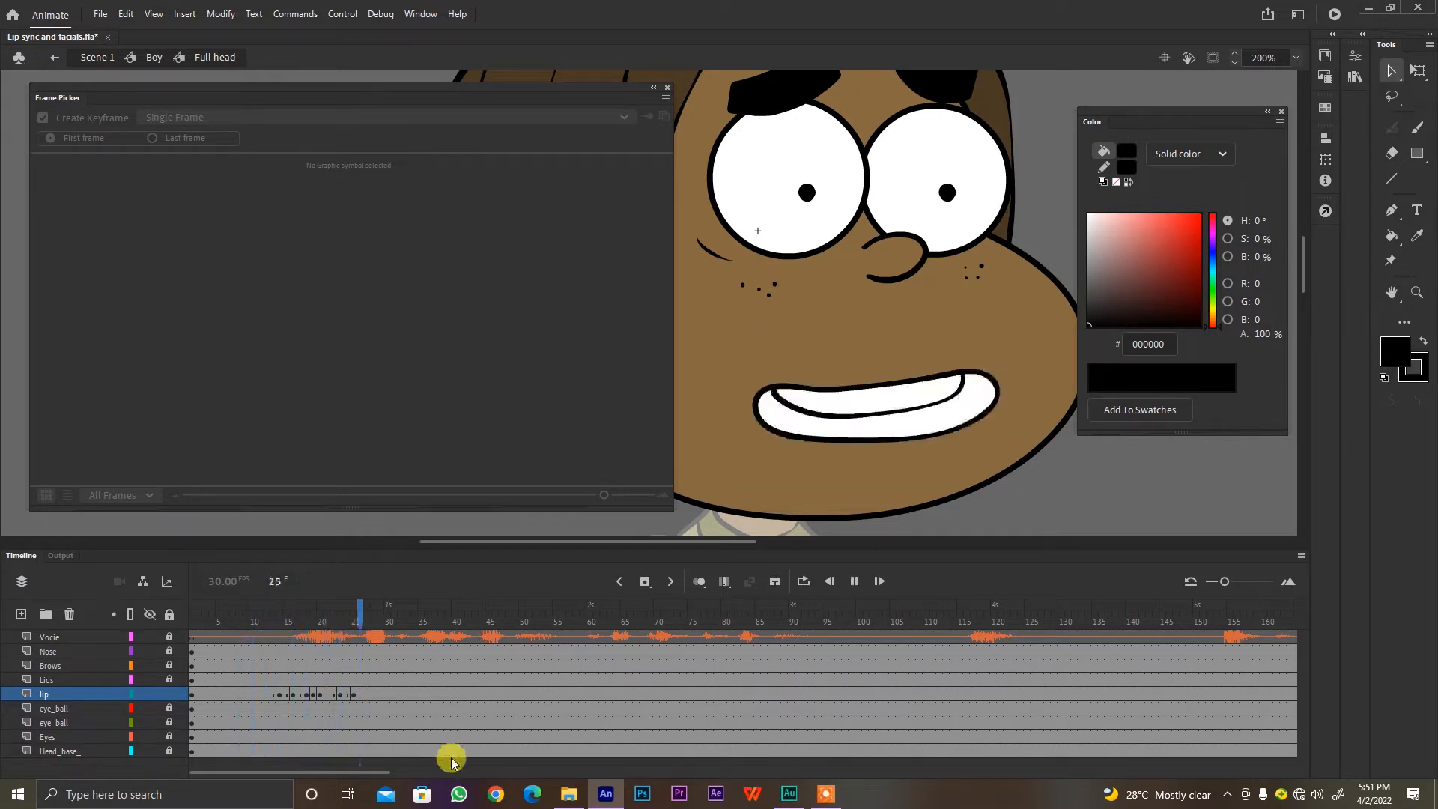
key("Return")
left_click_drag(353, 621, 344, 626)
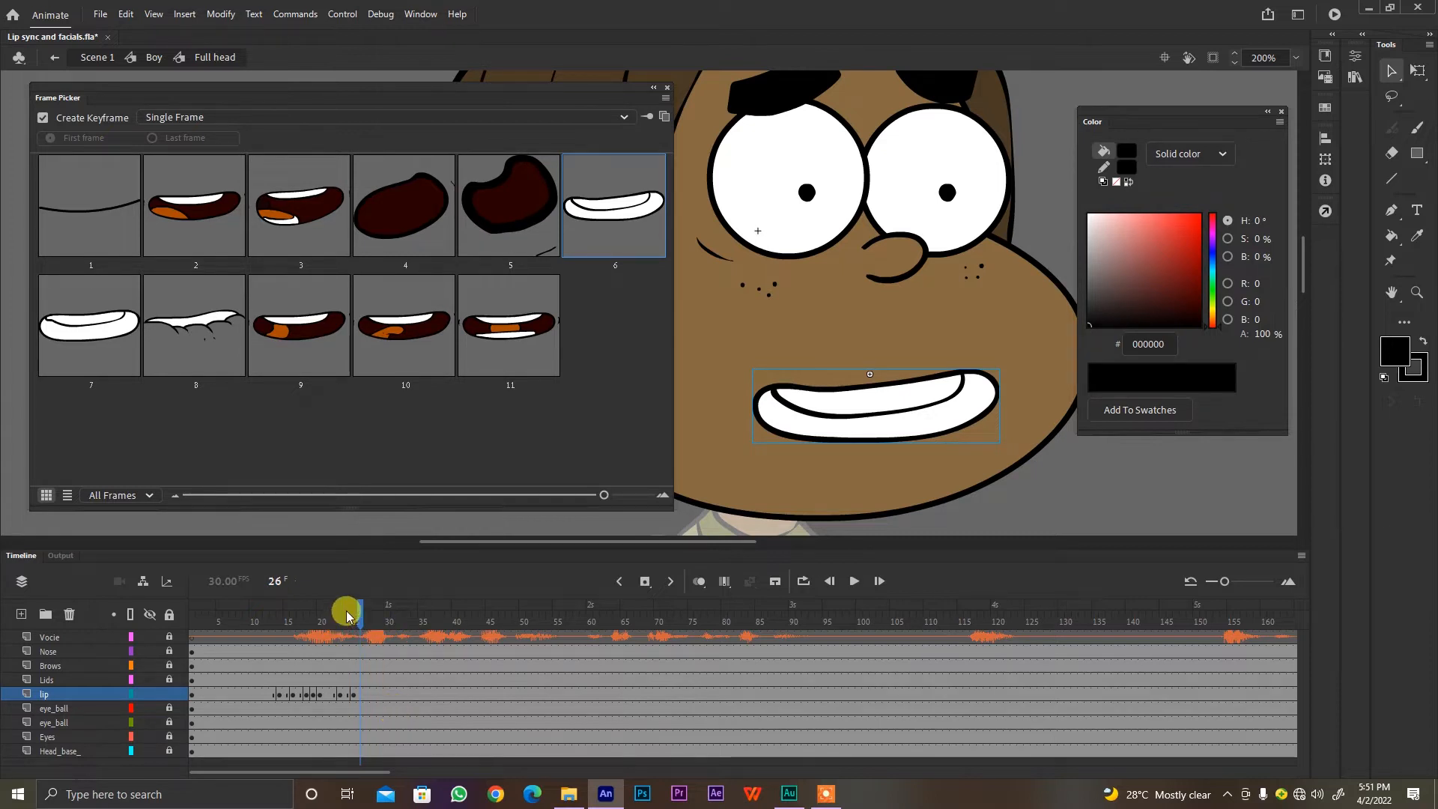
key("Return")
mouse_move(349, 616)
left_mouse_down()
mouse_move(308, 617)
mouse_move(340, 621)
left_mouse_up()
key("Return")
key("period")
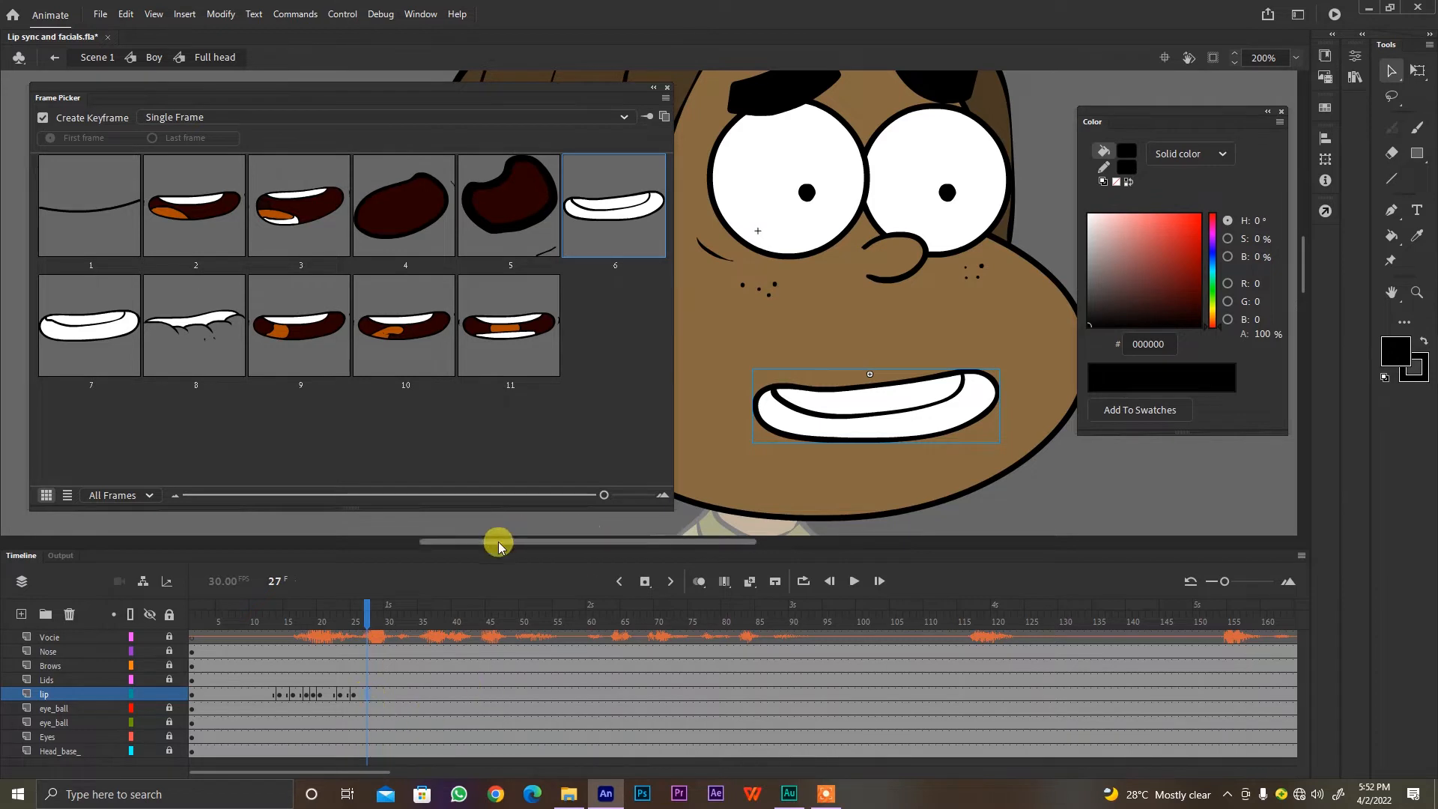
Step: Assign mouth shape 4 at frame 27 and mouth shape 5 at frame 28 of the lip layer
left_click(418, 212)
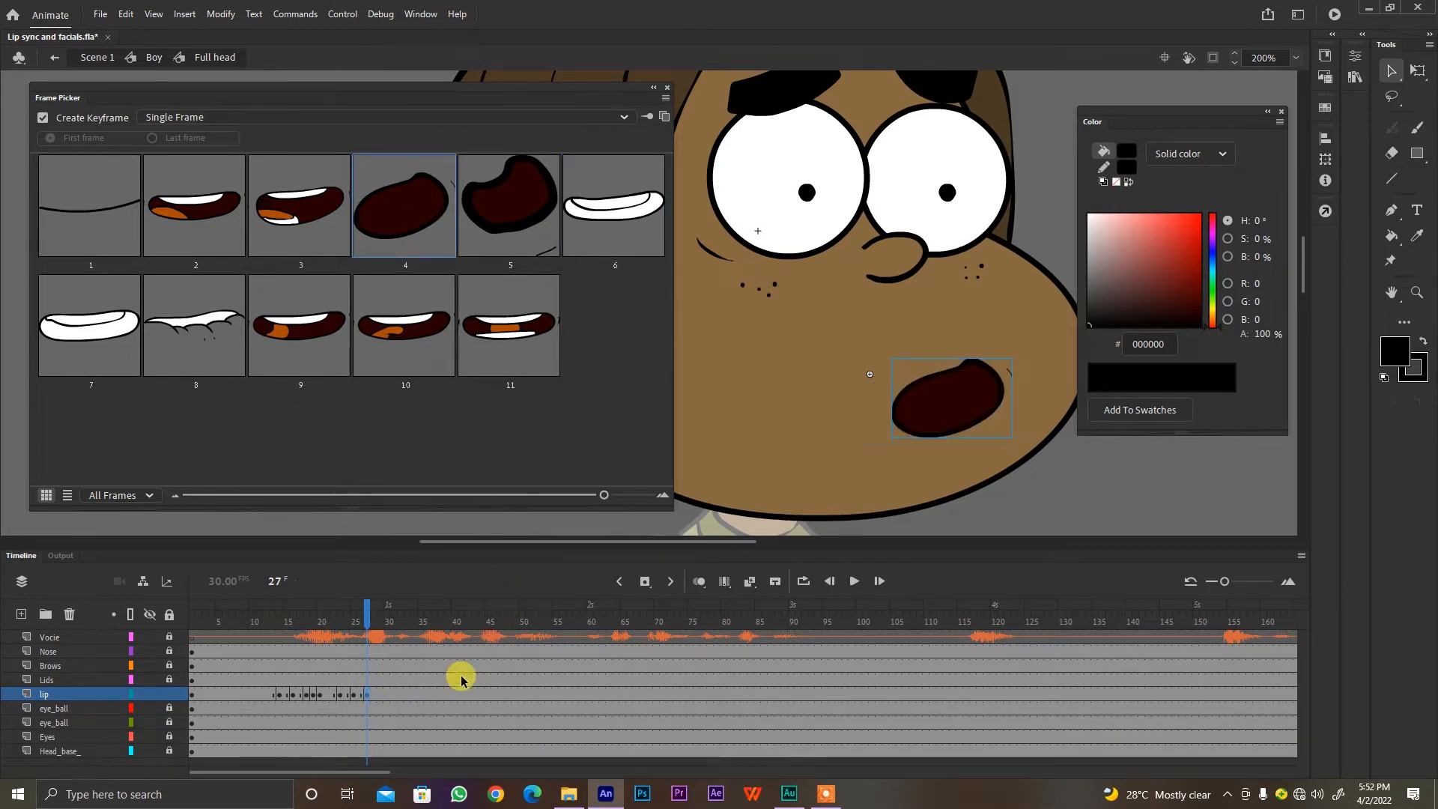
left_click(373, 696)
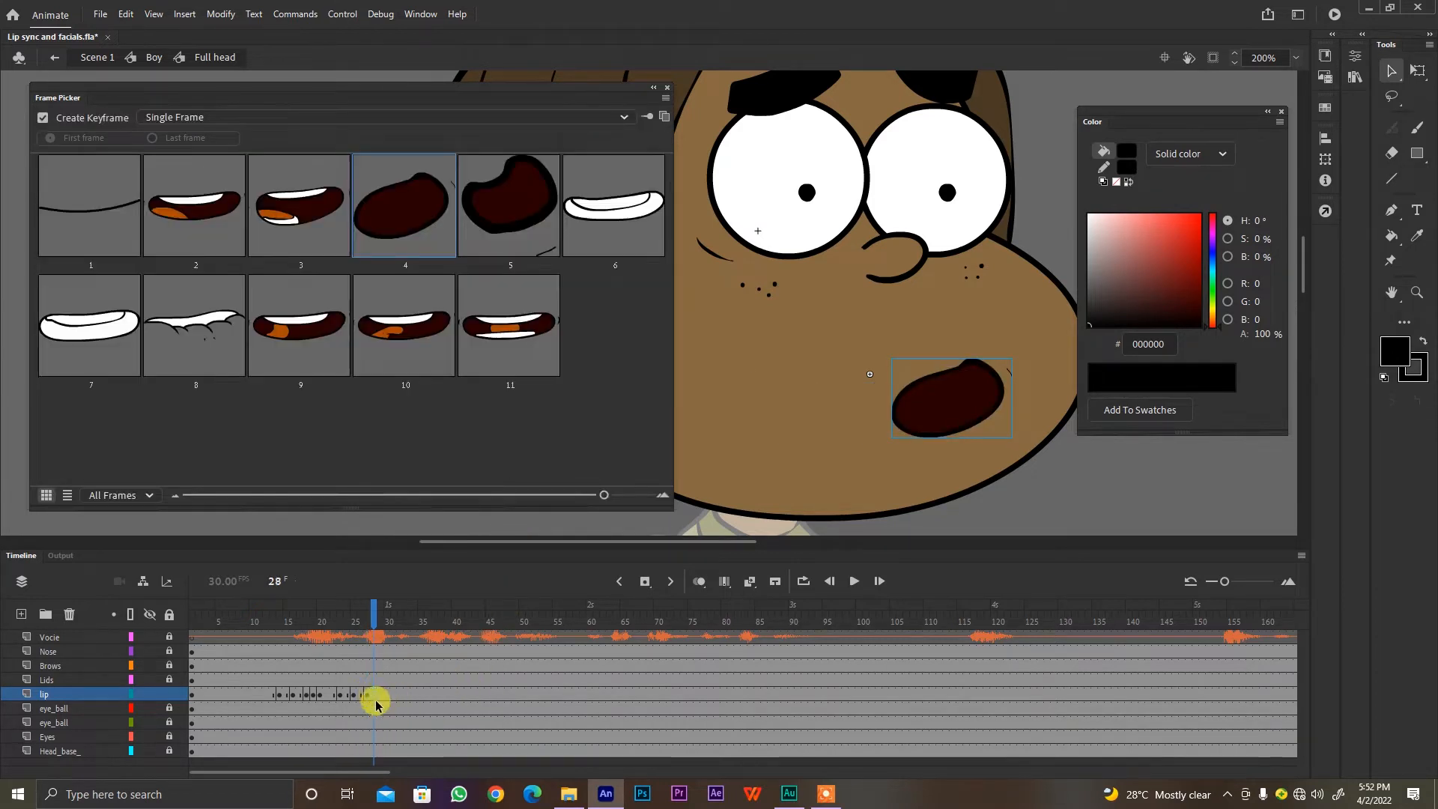
left_click(509, 220)
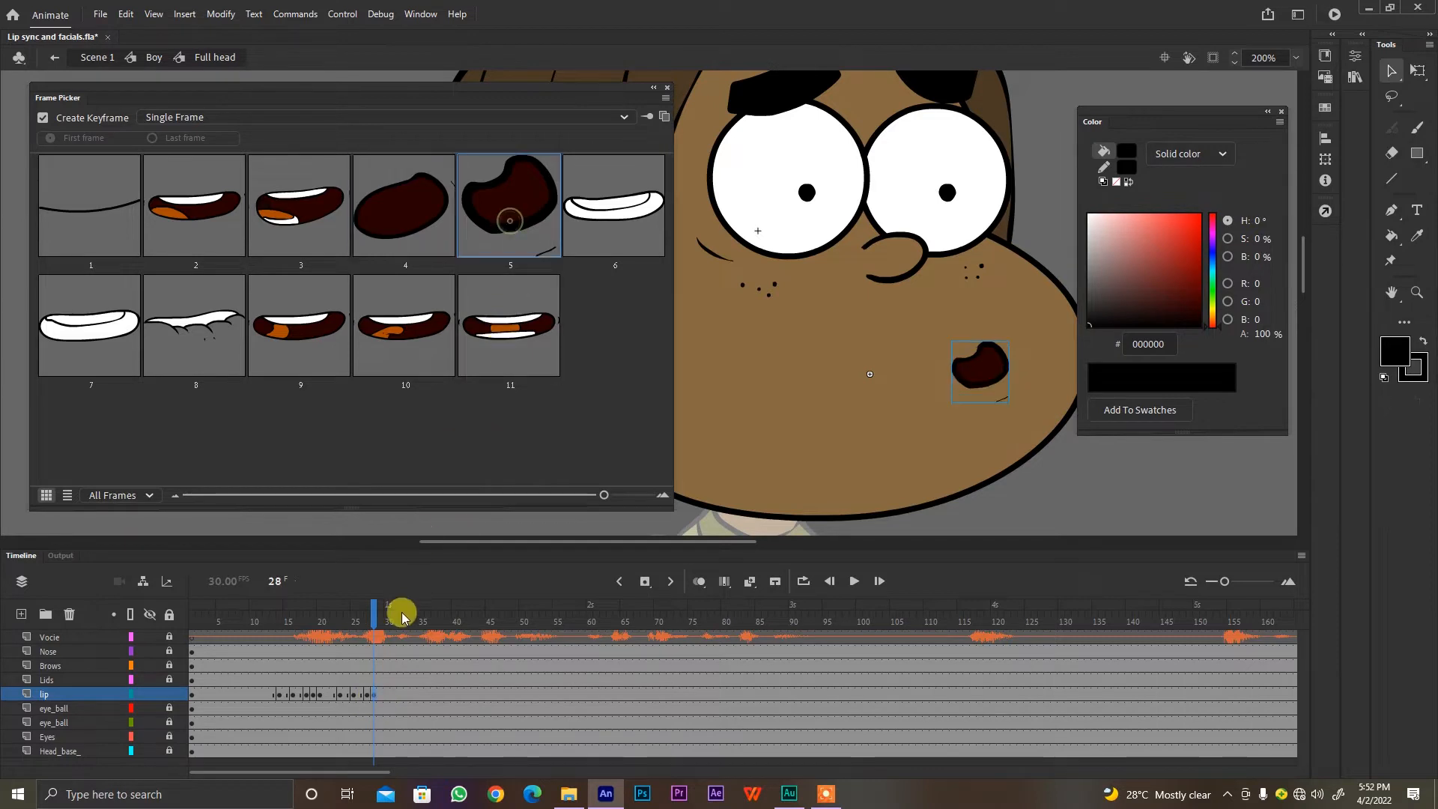
left_click(368, 695)
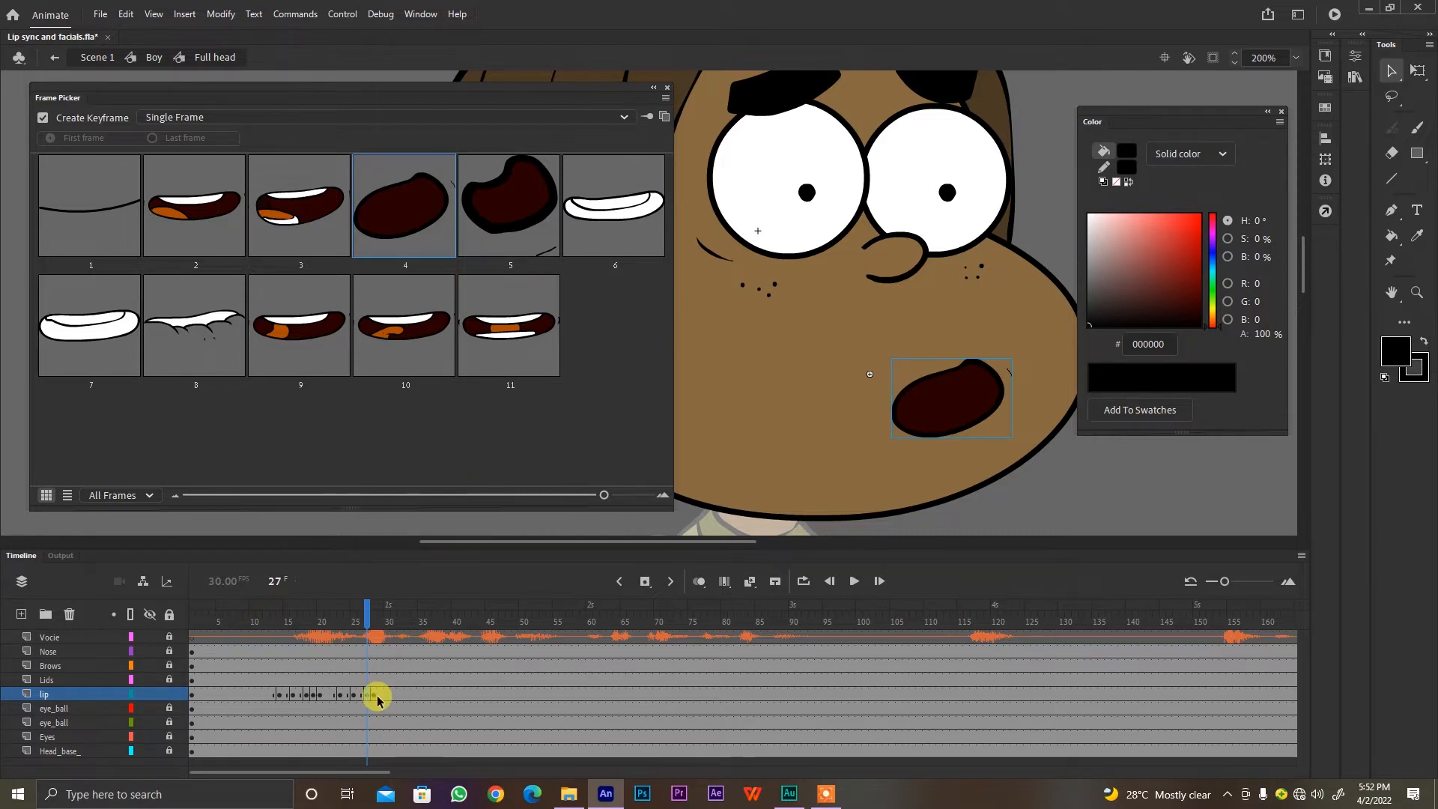
left_click(374, 695)
Step: Replay the lip-sync from frame 12 and go frame by frame from 23 to 28 to check the new mouth shapes against the voice
left_click(268, 631)
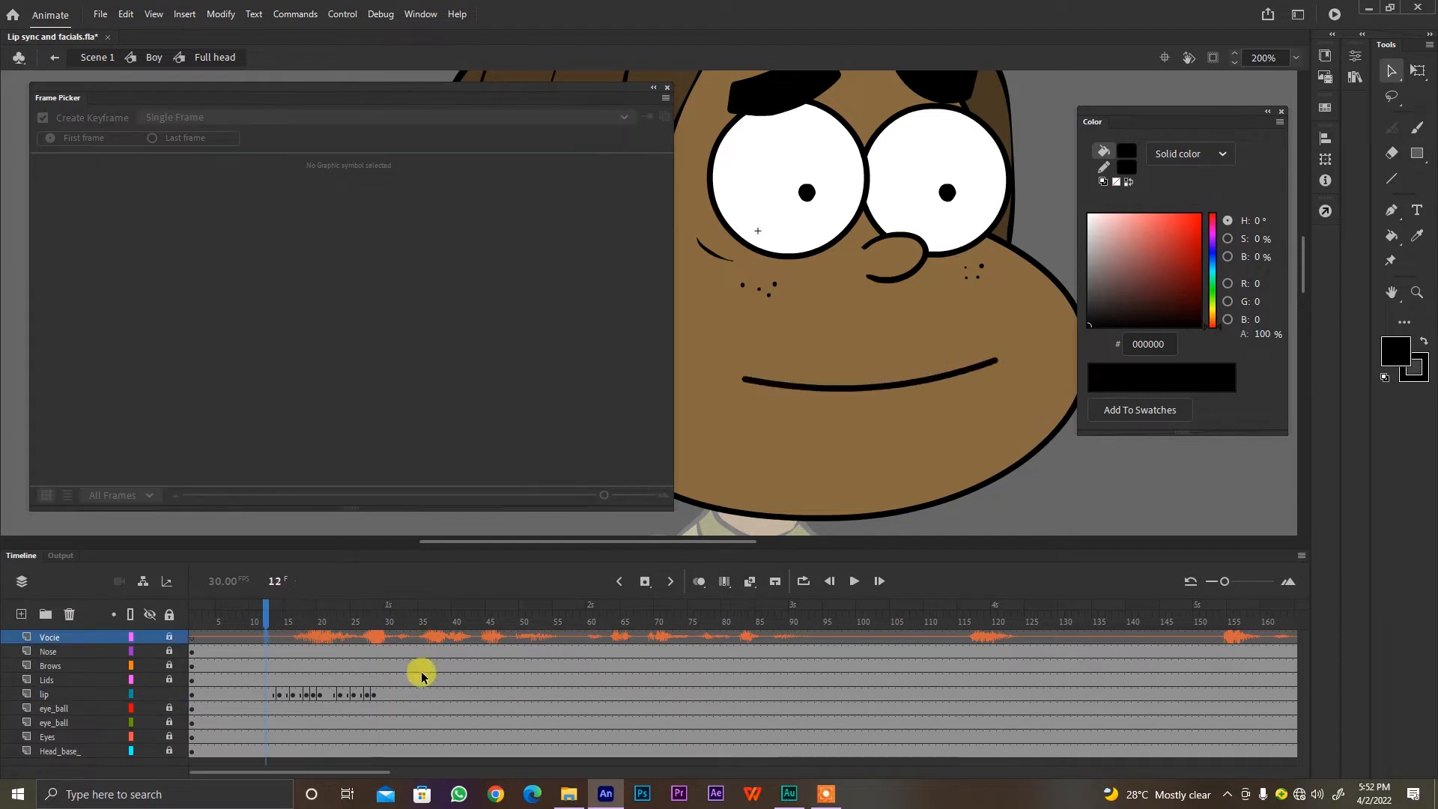
key("Return")
left_click(344, 622)
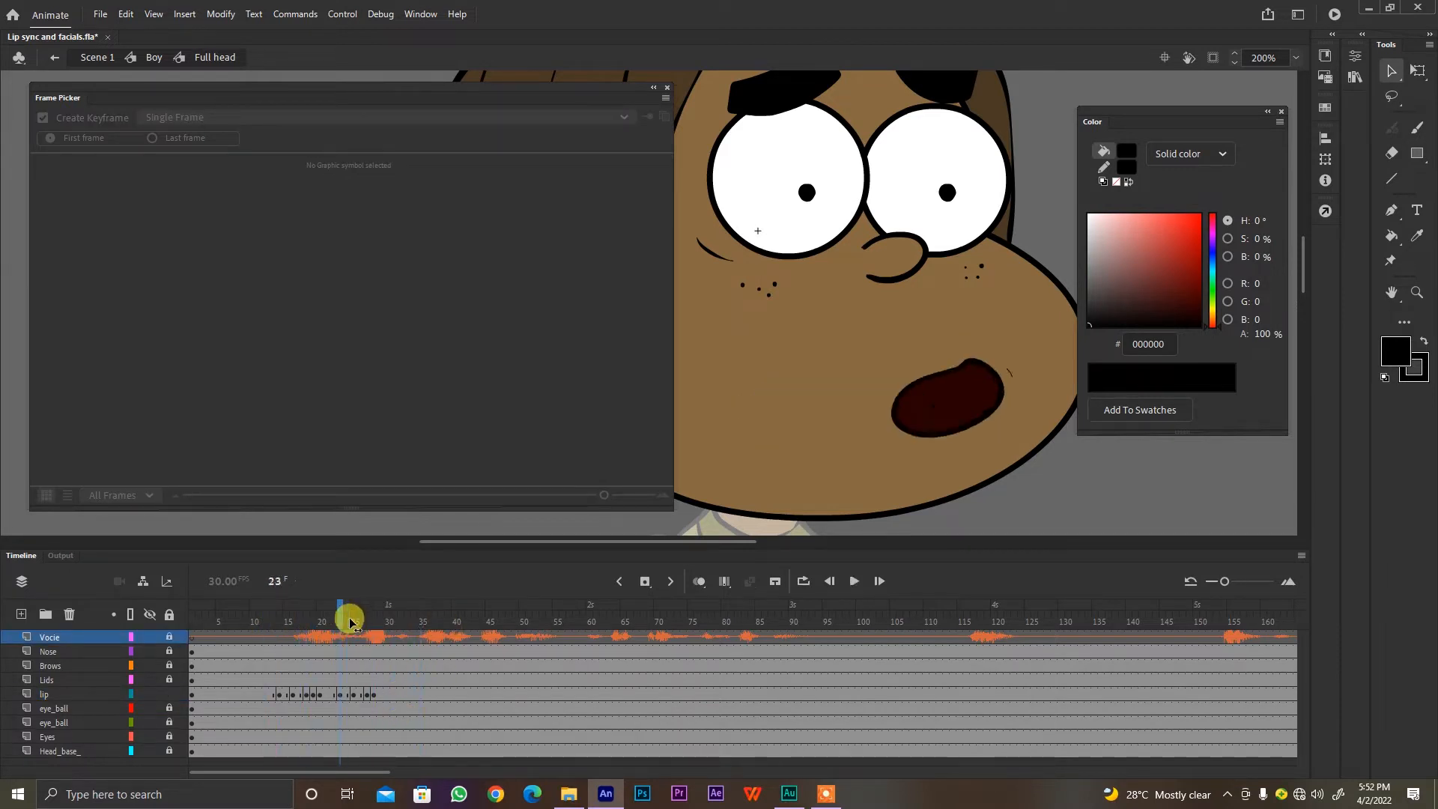
key("period")
key("period")
key("period")
key("period")
key("period")
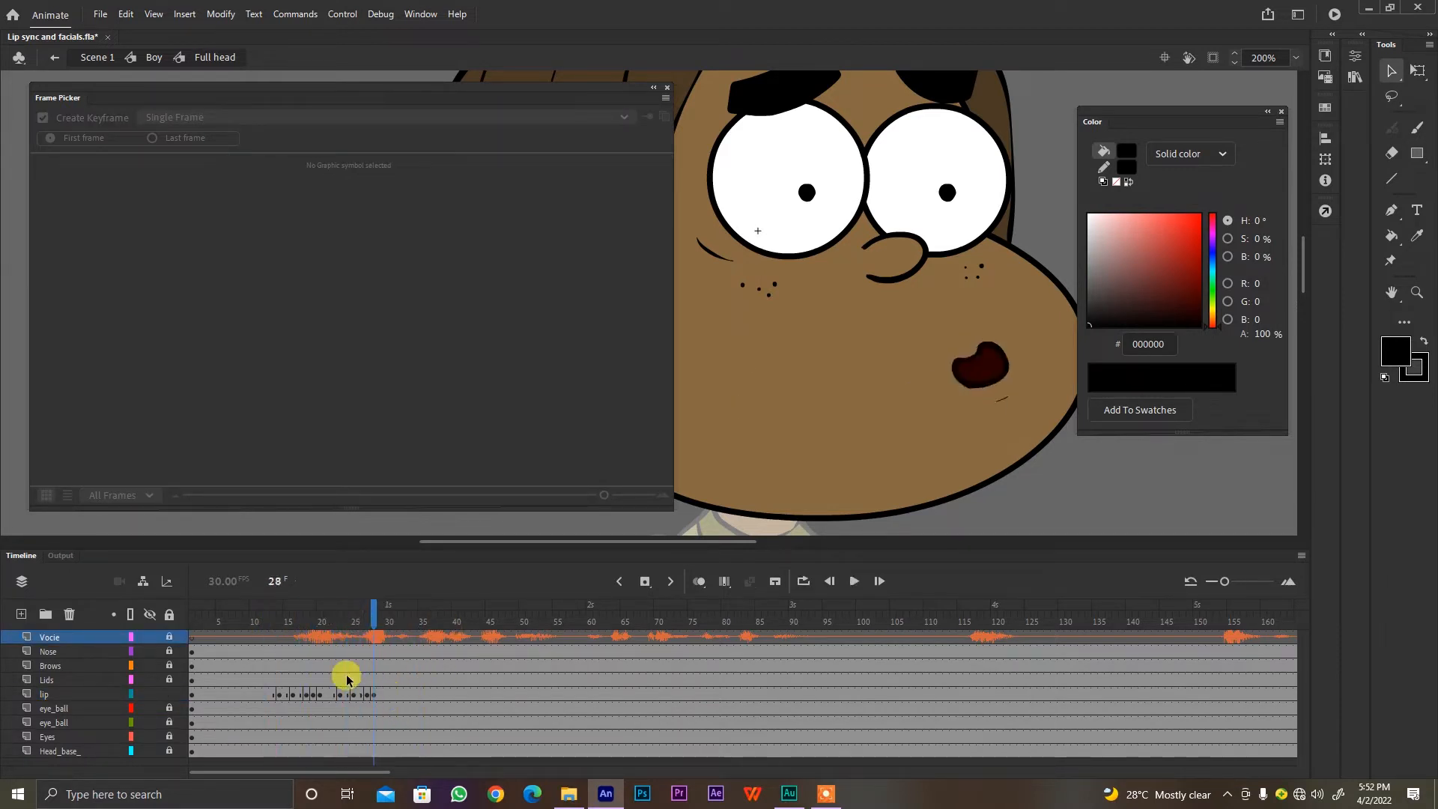
left_click(362, 618)
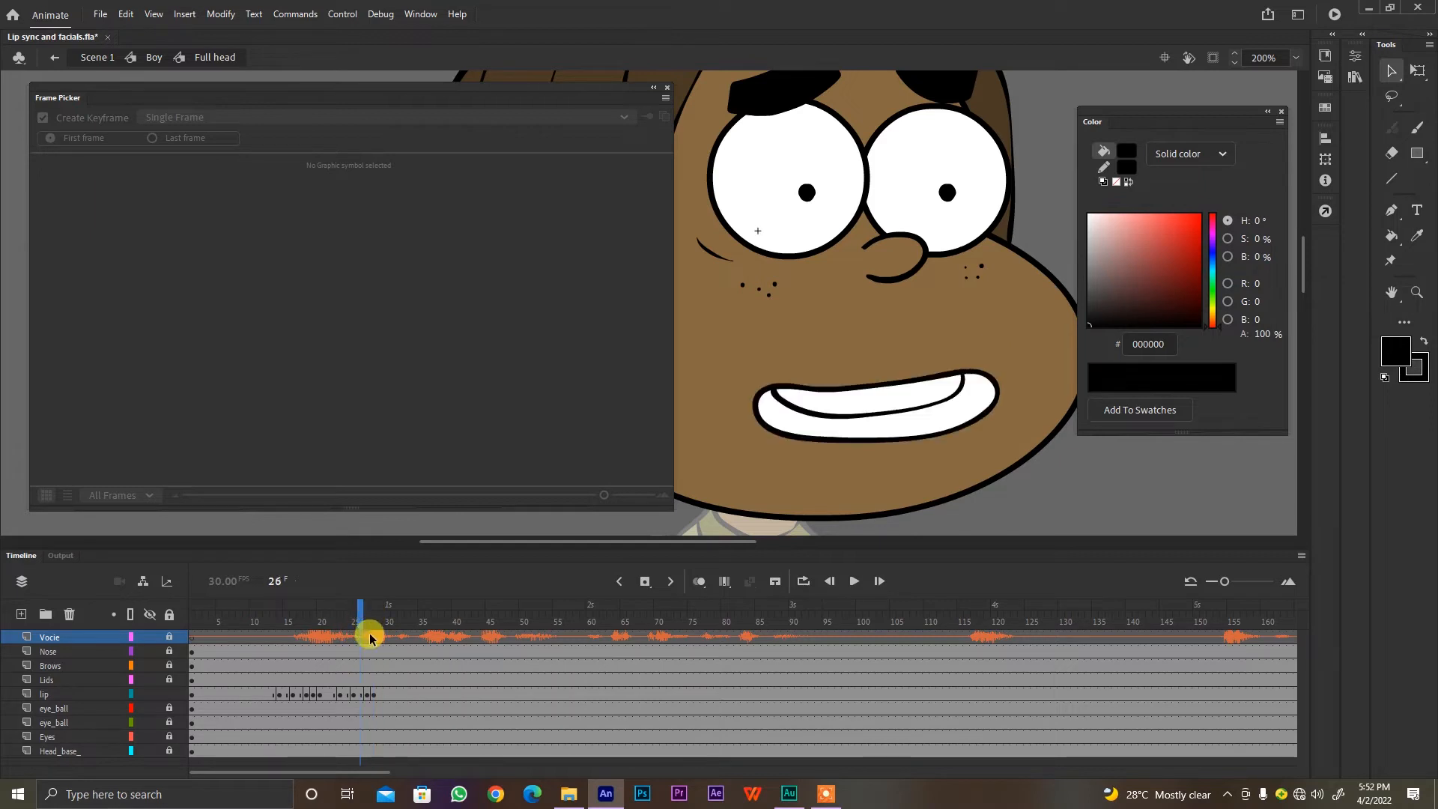
Step: Shift the lip keyframes at frames 27 and 28 one frame later, to frames 28 and 29
left_click(375, 695)
left_click(374, 694)
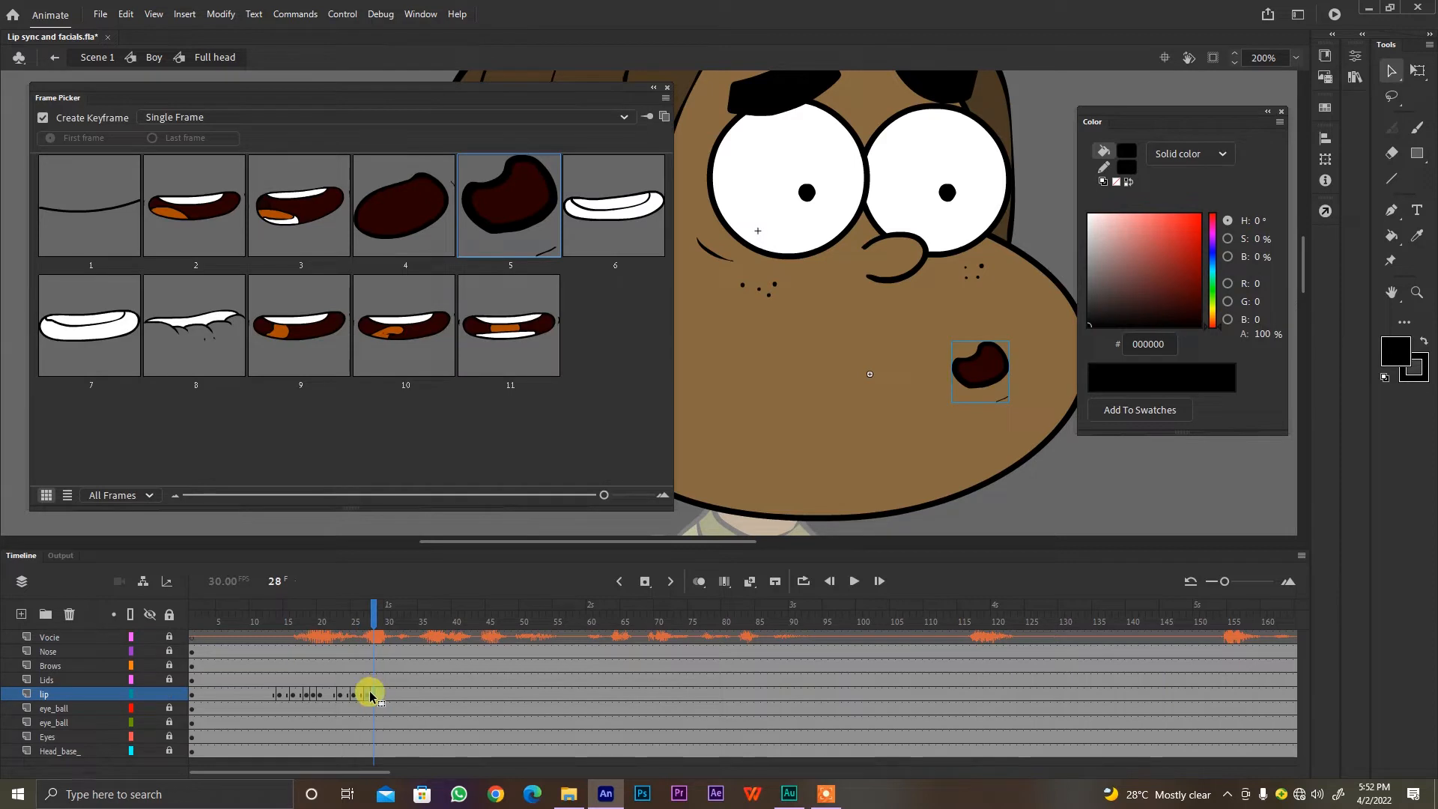
left_click_drag(370, 694, 379, 697)
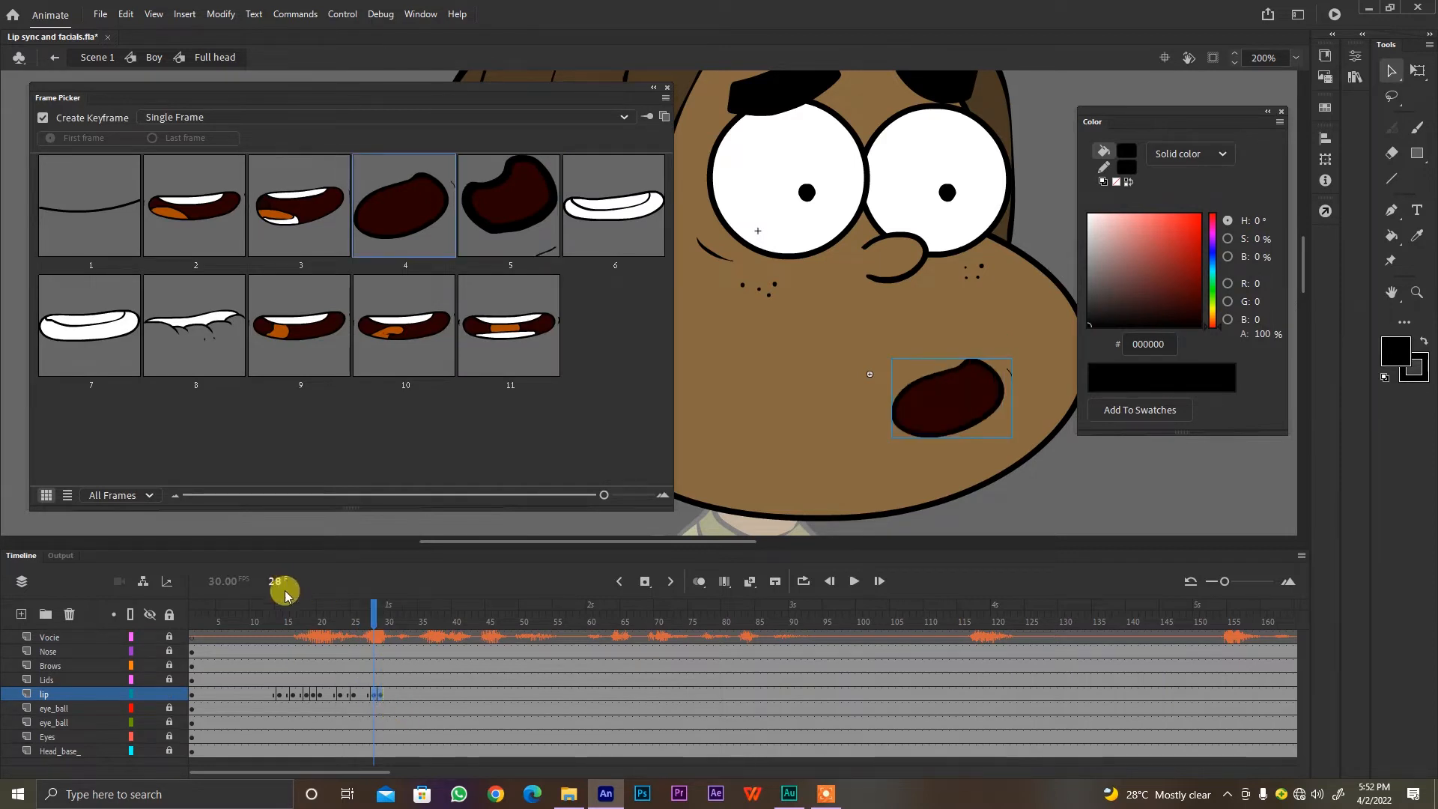
Step: Replay the lip-sync from about frames 11 and 25, and scrub to frame 30 to find where the next sound starts
left_click(258, 616)
key("Return")
key("Return")
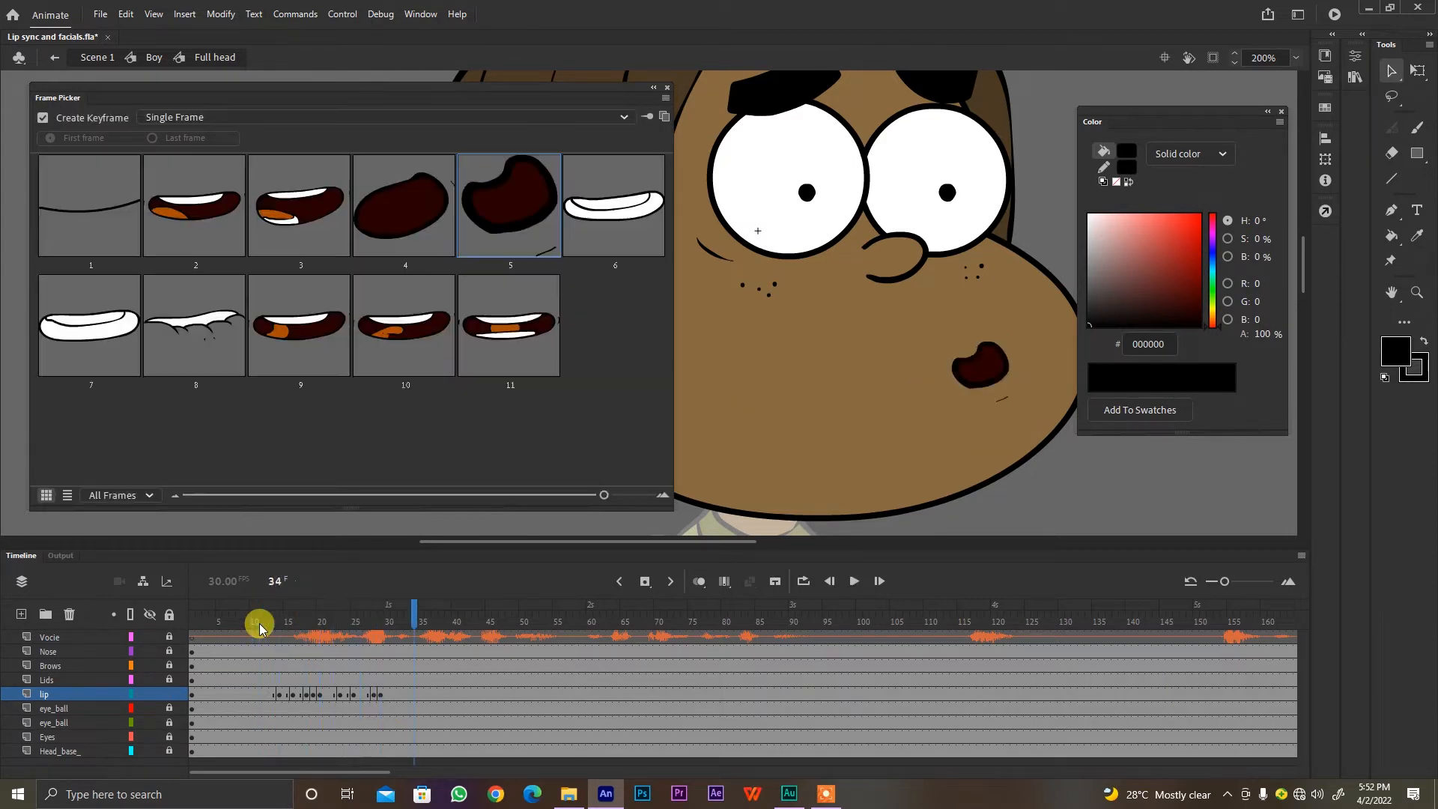
left_click(355, 620)
key("Return")
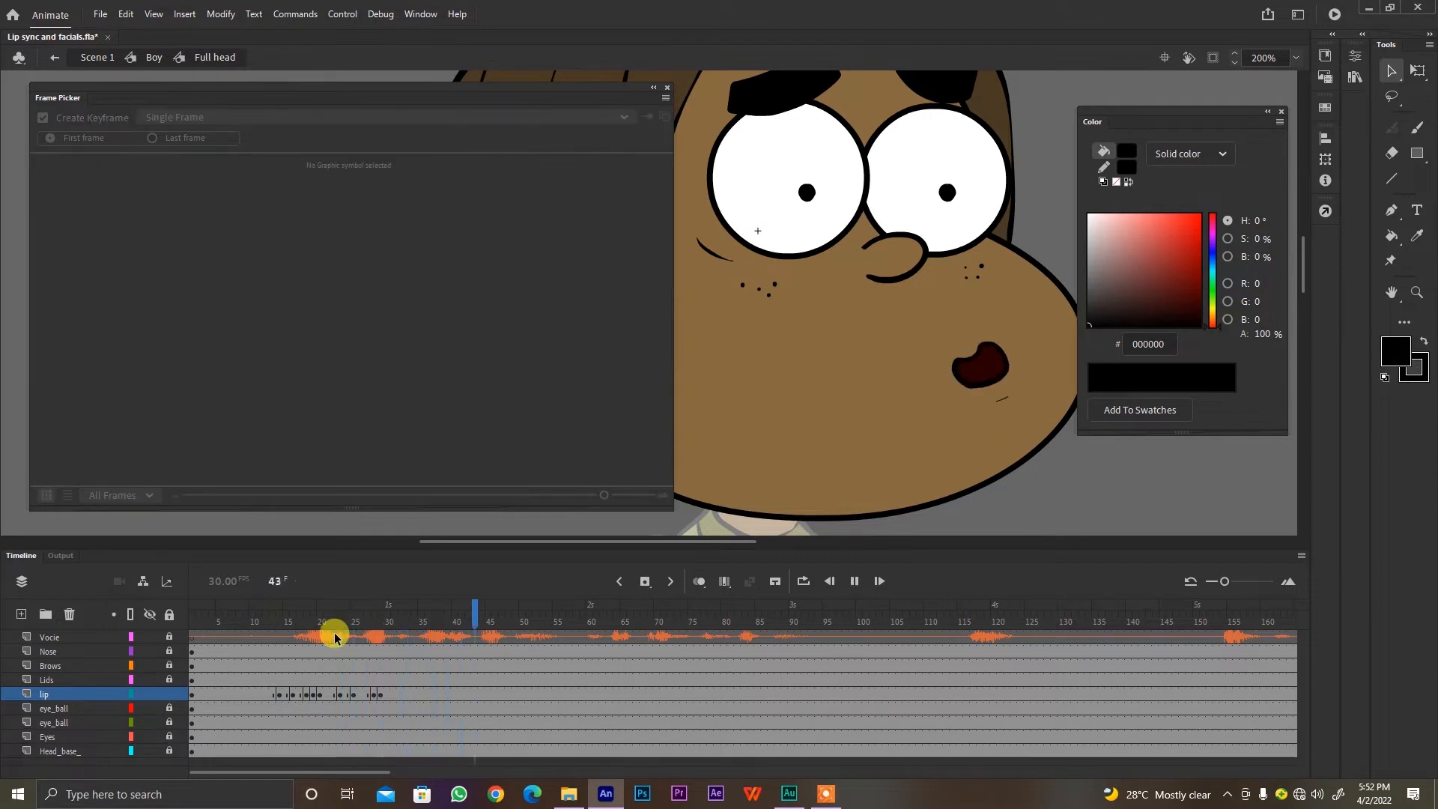
left_click(377, 620)
left_click_drag(378, 619, 385, 608)
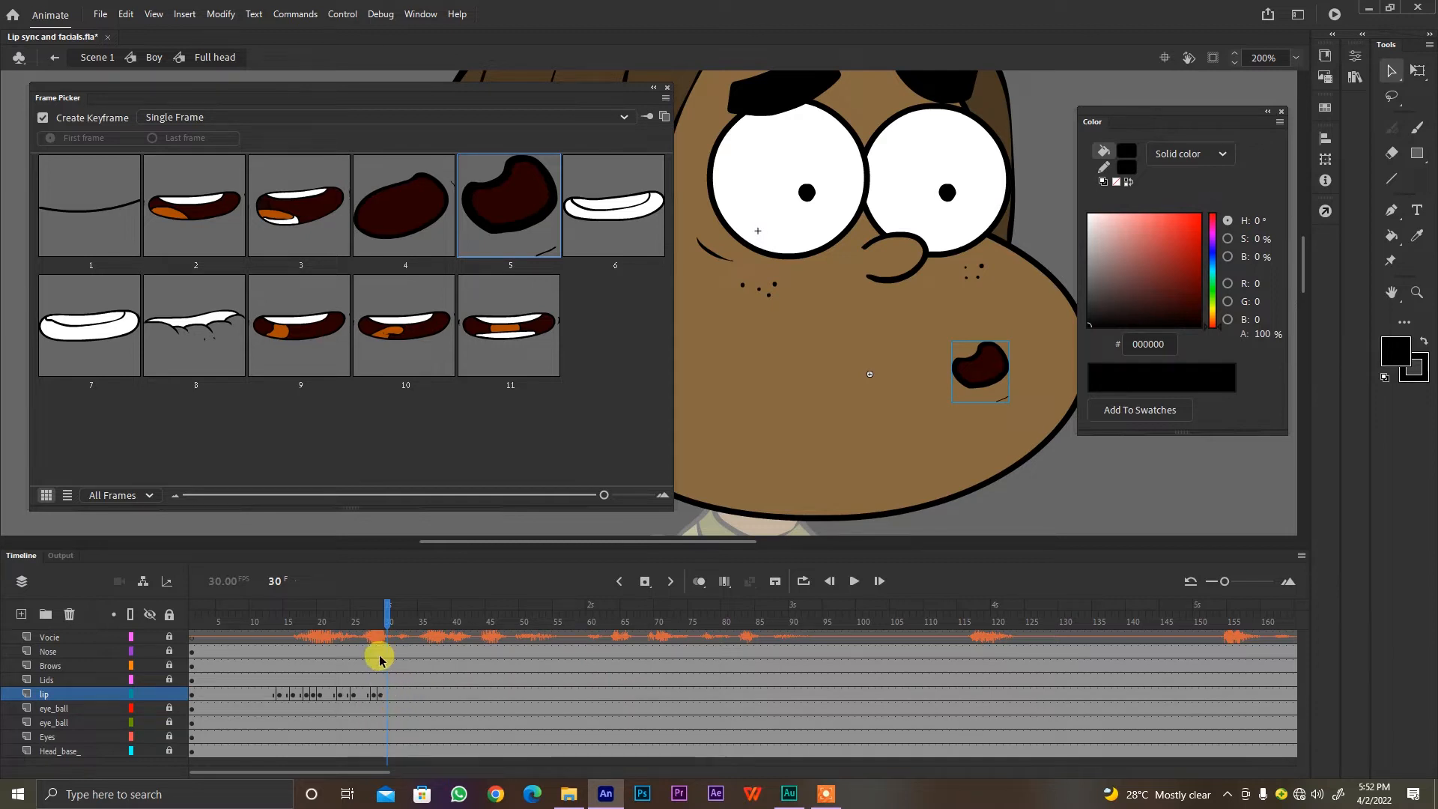
Step: Assign mouth shape 4 at frame 32 and mouth shape 6 at frame 33 of the lip layer
left_click(401, 694)
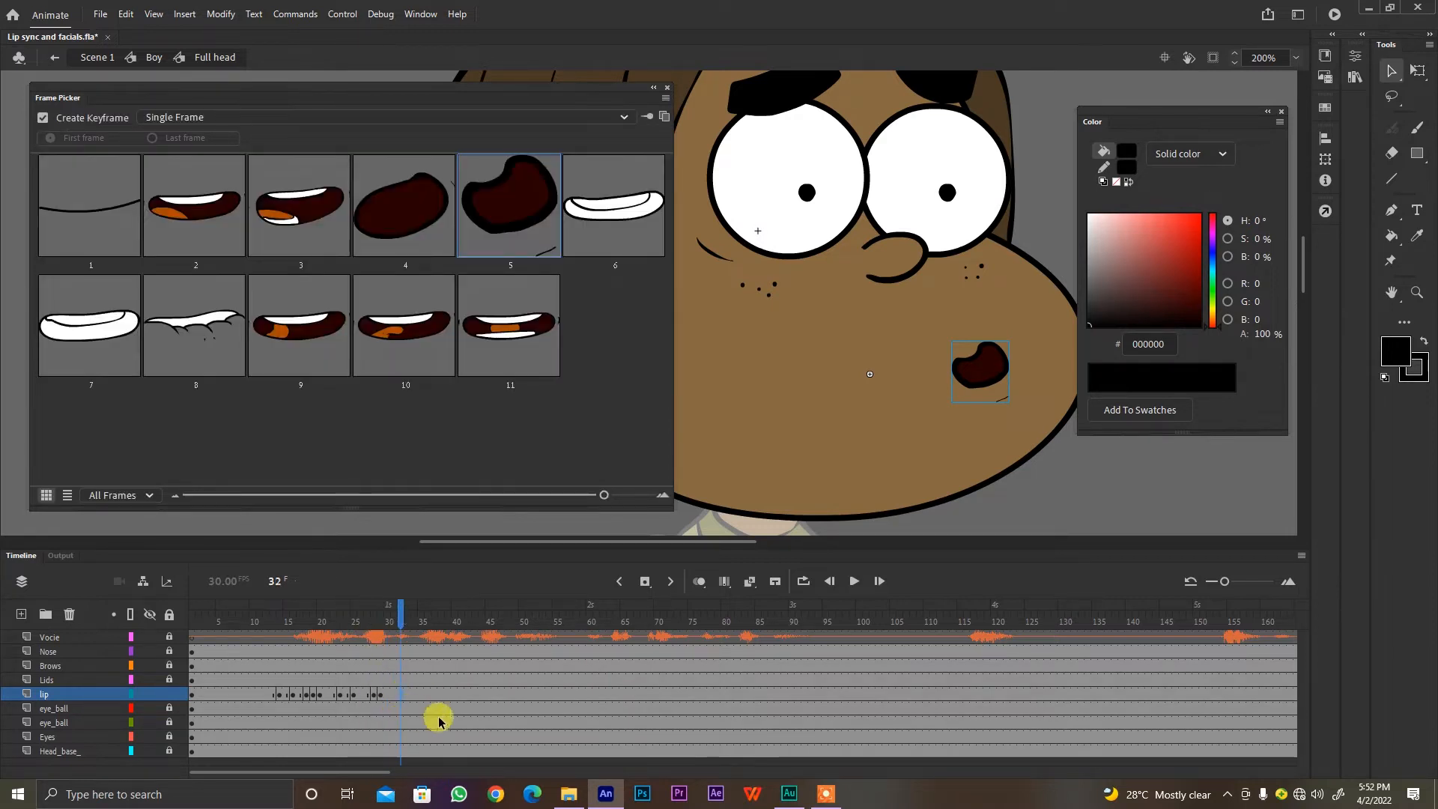
left_click(423, 218)
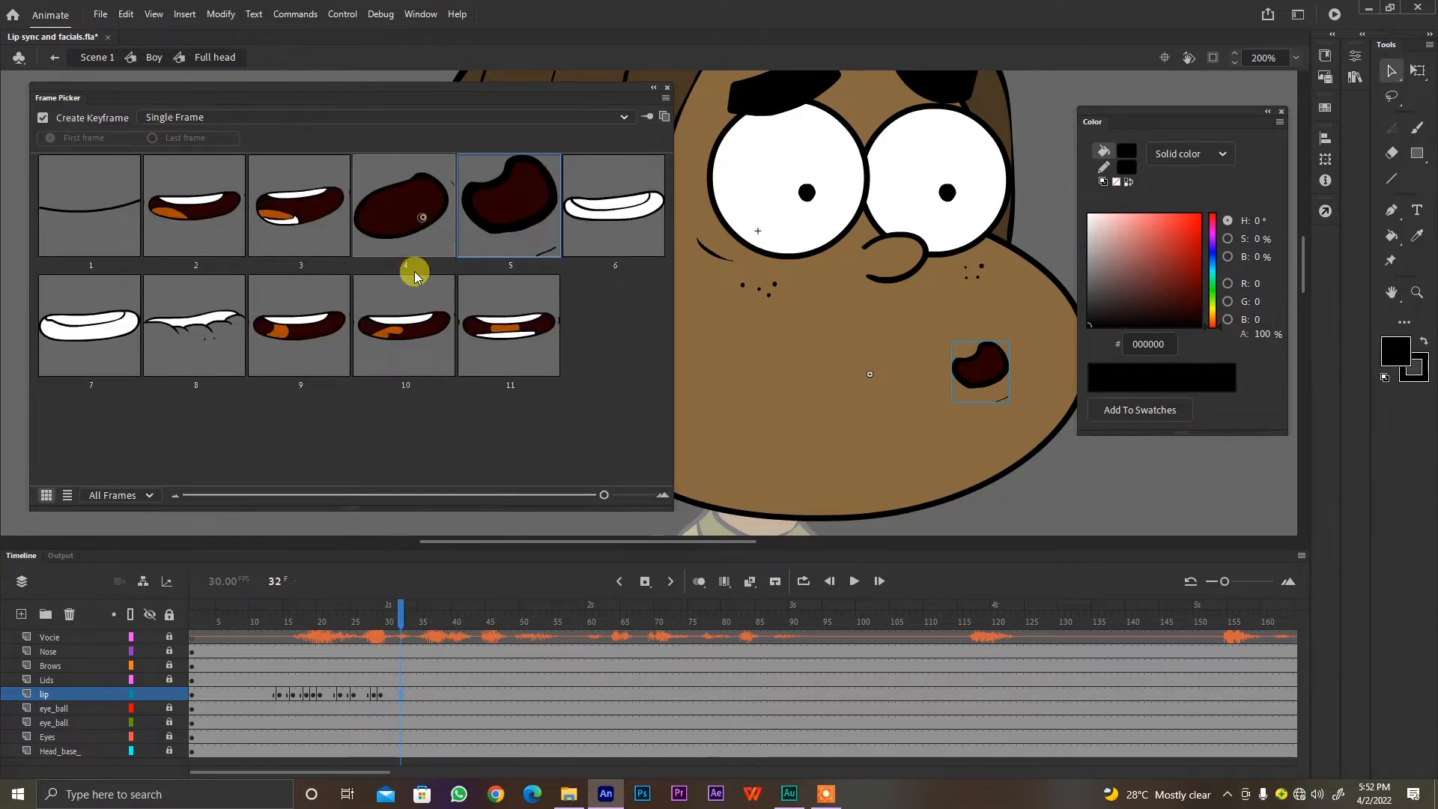
left_click(408, 693)
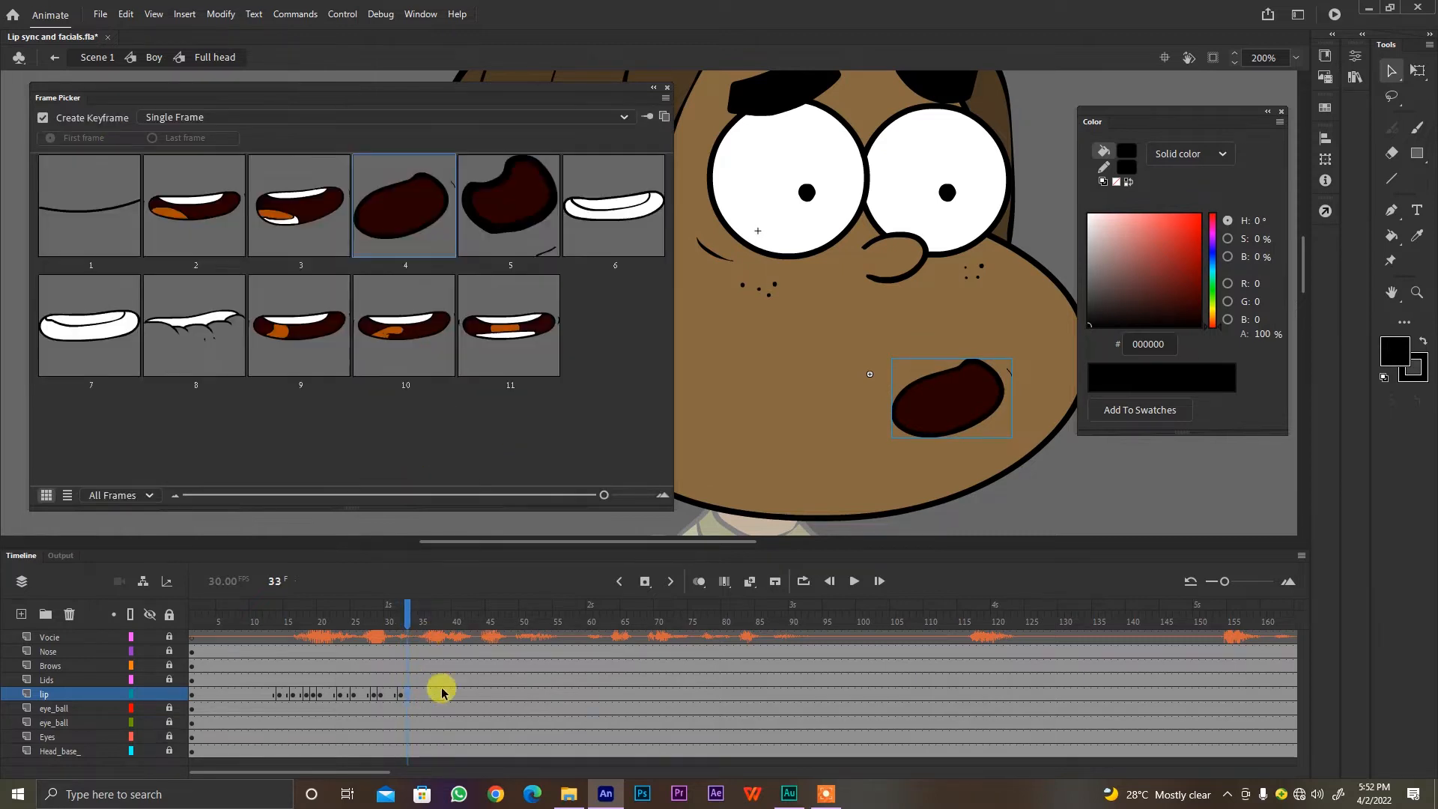
left_click(601, 214)
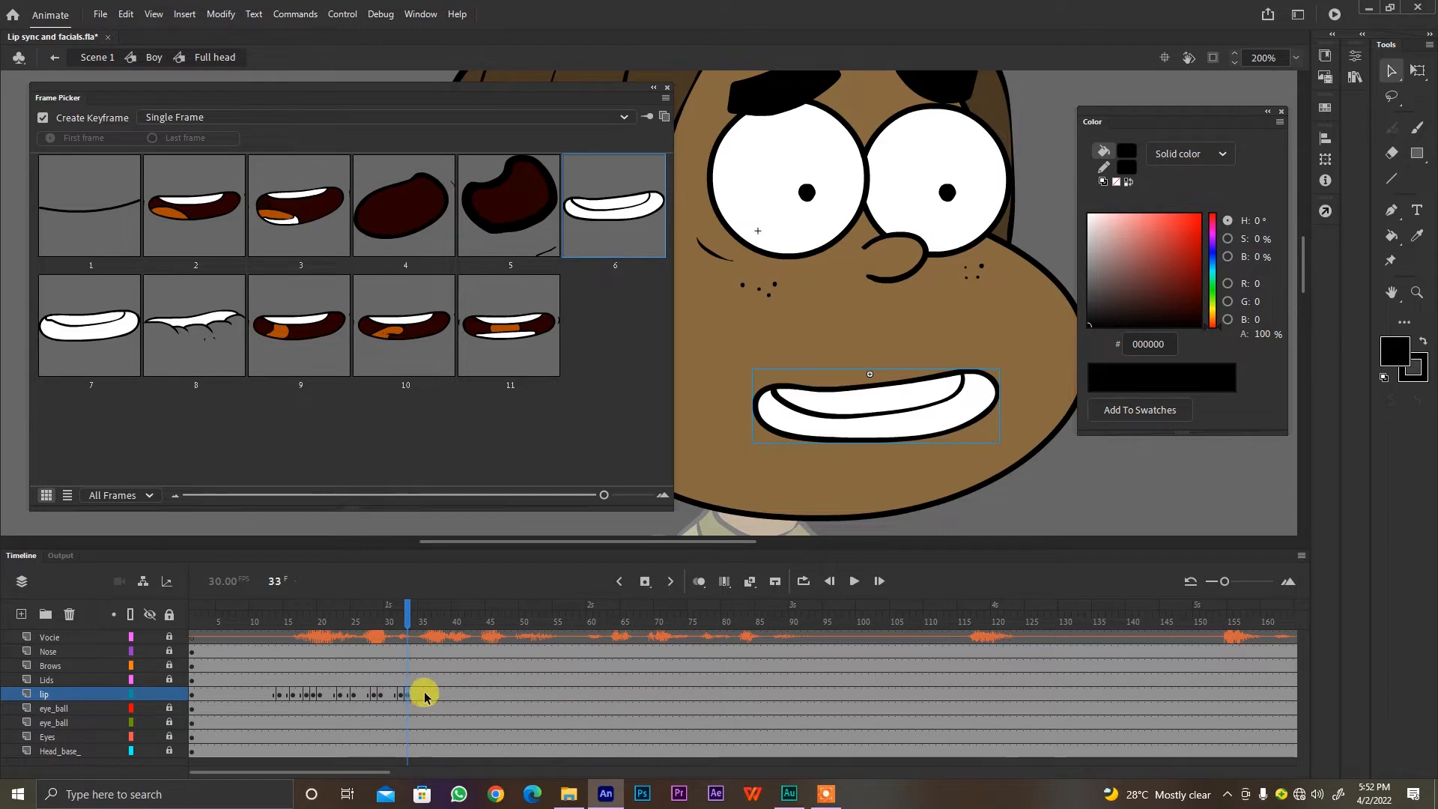
Step: Assign mouth shape 2 at frame 35 and mouth shape 3 at frame 36 of the lip layer
left_click(424, 695)
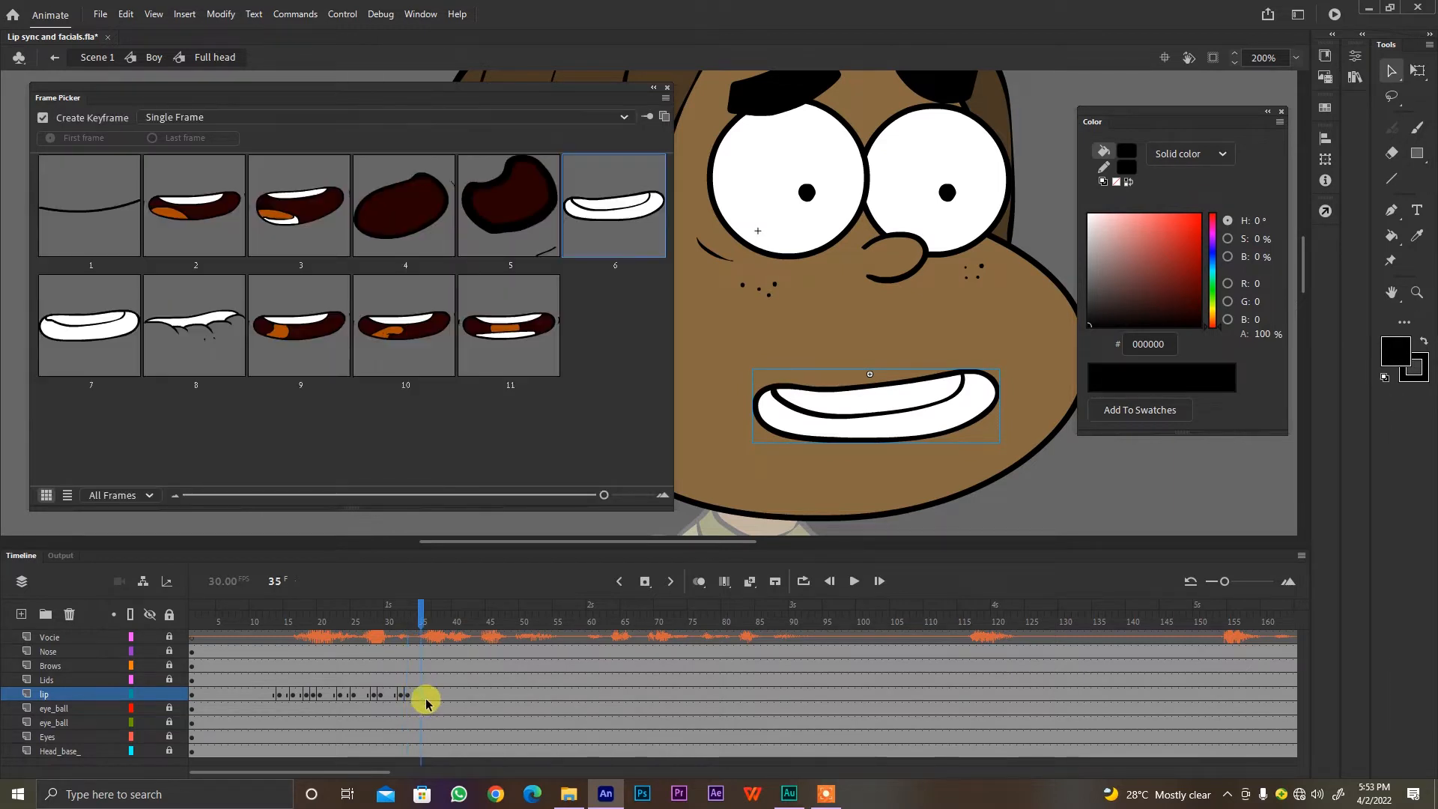
left_click(426, 697)
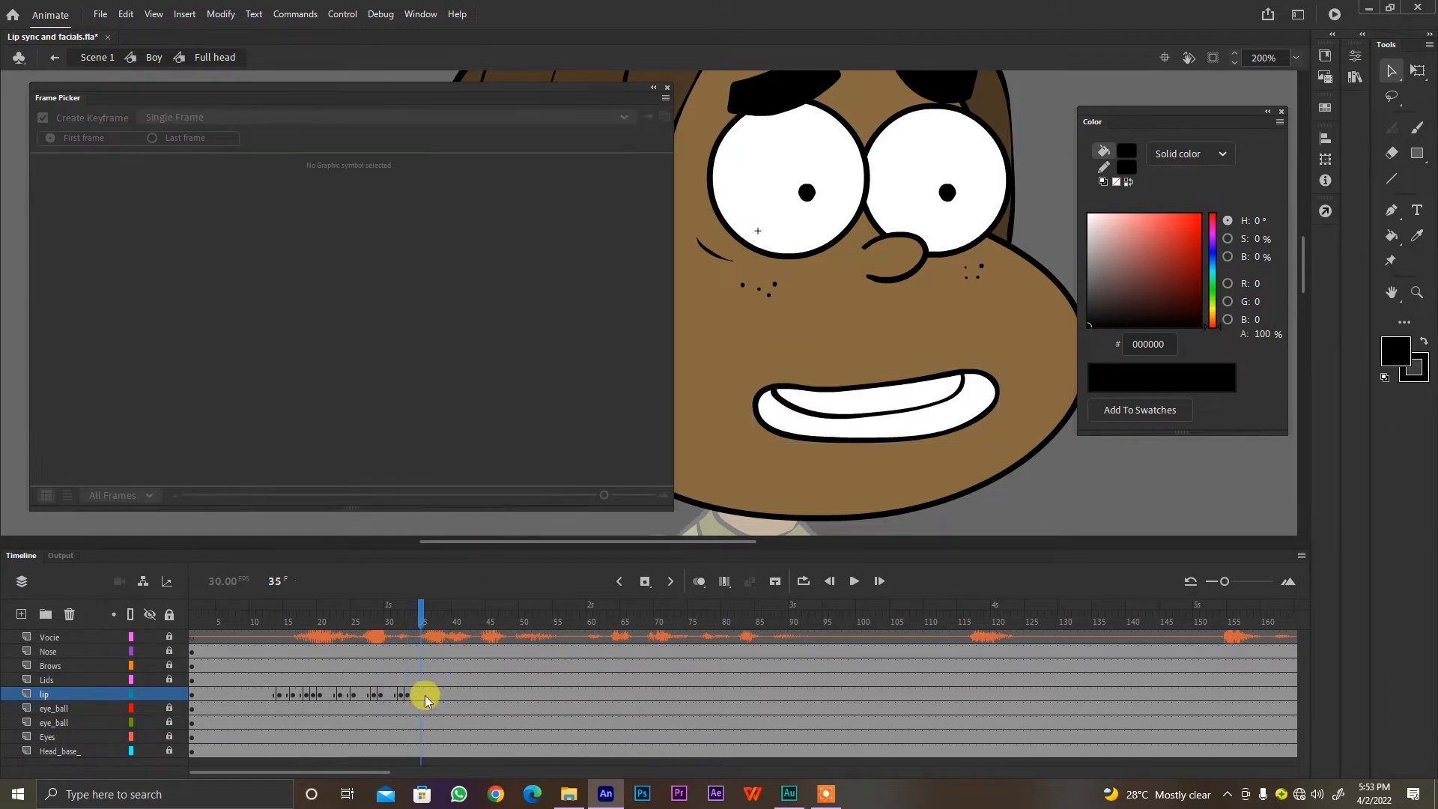
left_click(422, 696)
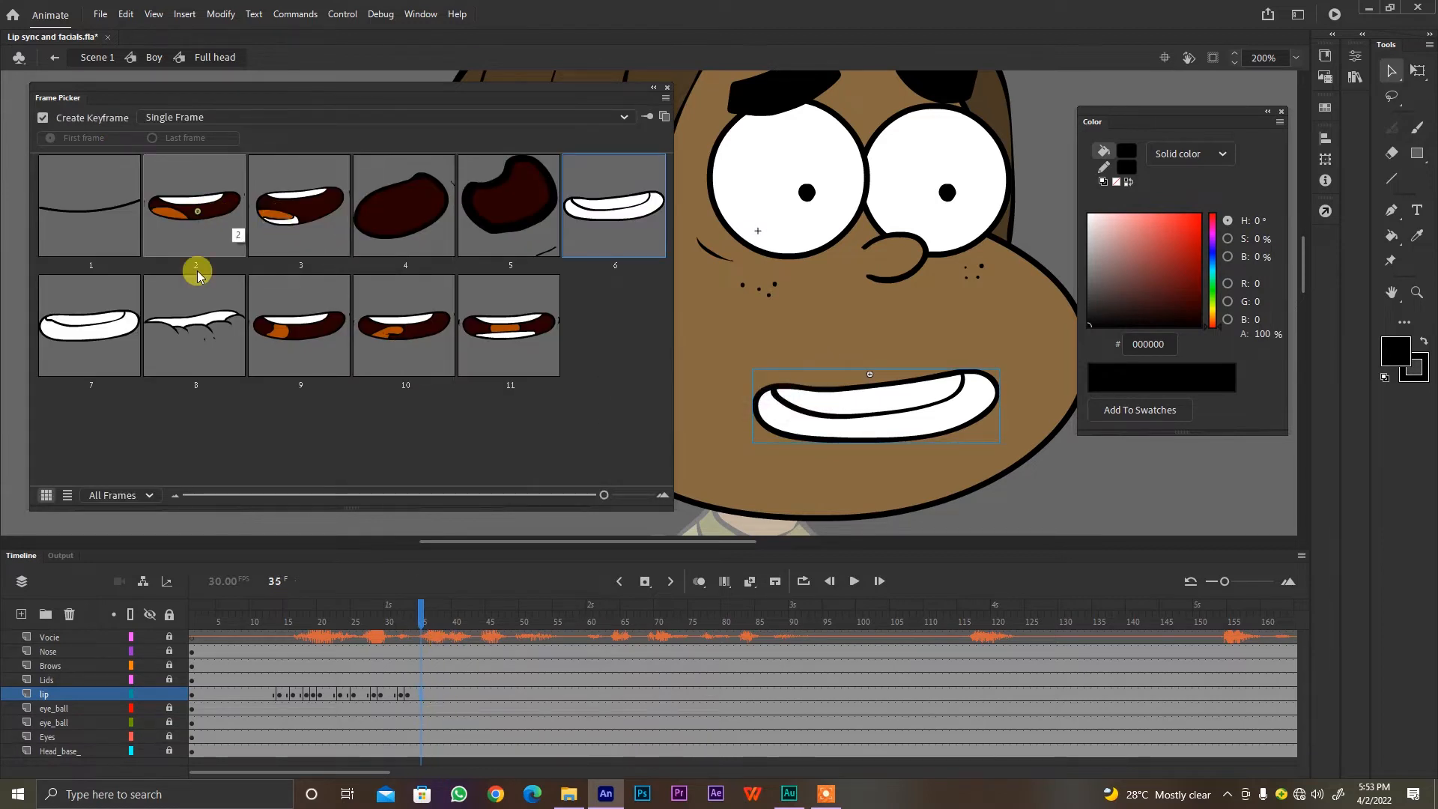
left_click(195, 244)
left_click(428, 695)
left_click(300, 225)
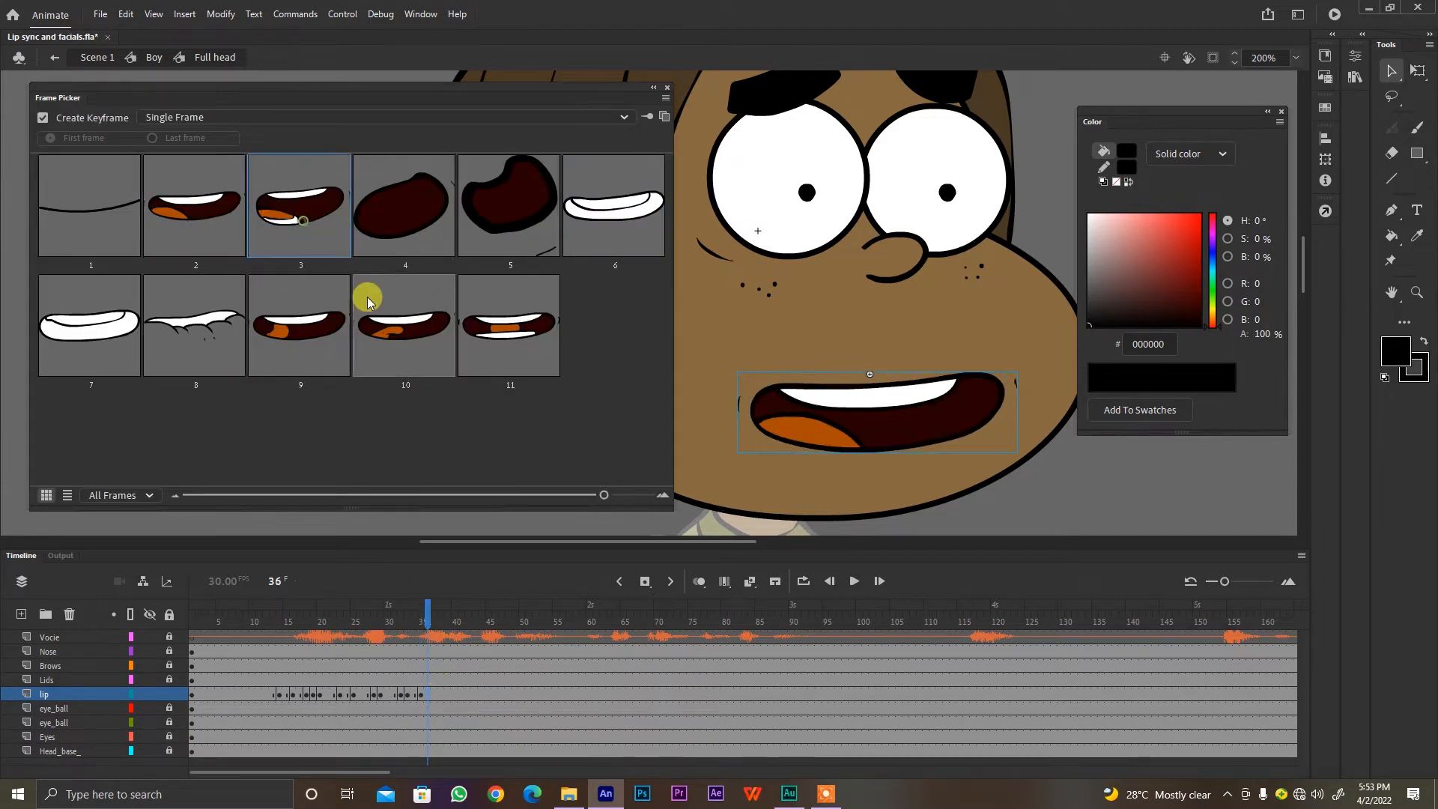
Step: Assign mouth shape 2 at frame 39, shape 4 at frame 40 and shape 5 at frame 41 of the lip layer
left_click(447, 695)
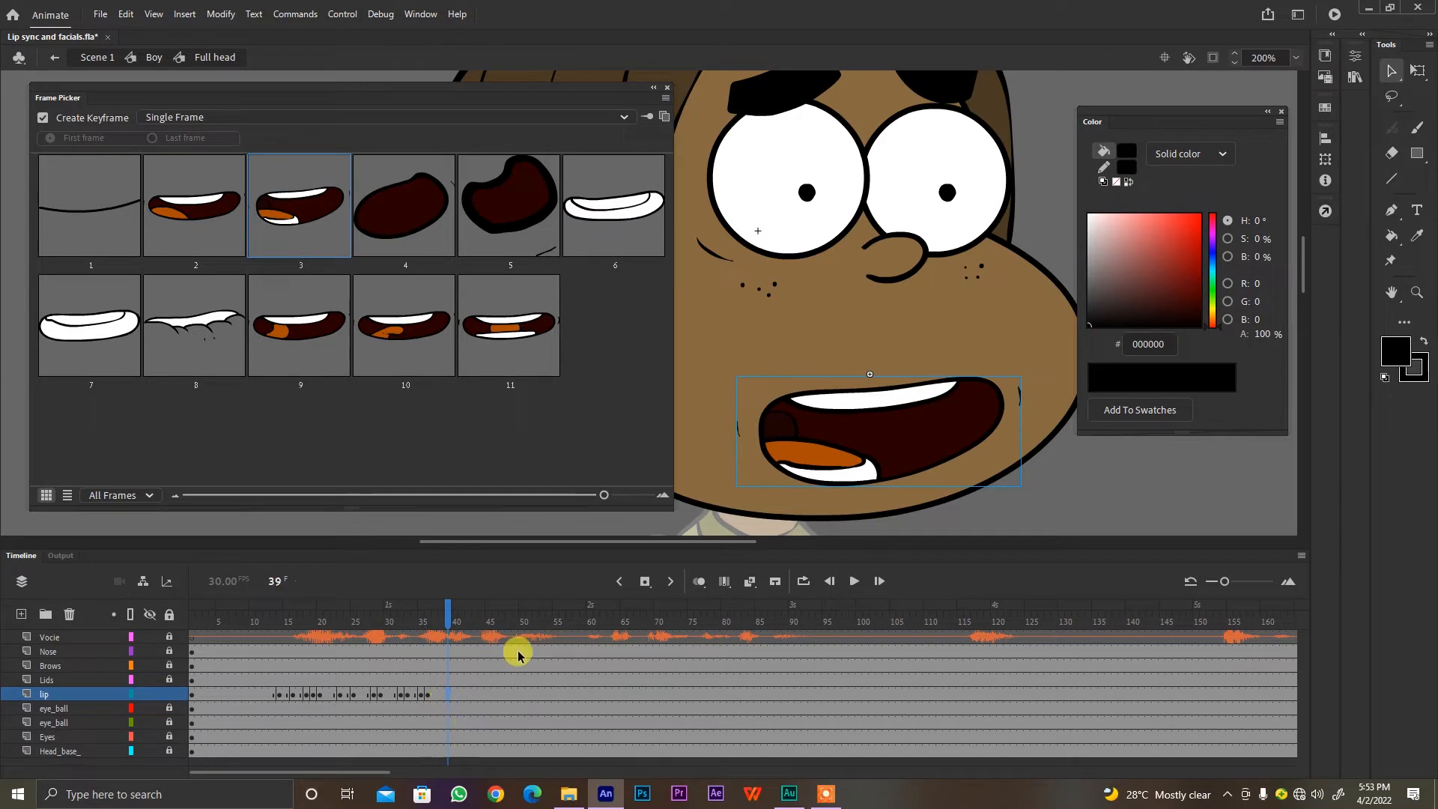
left_click(205, 214)
left_click(455, 695)
left_click(409, 224)
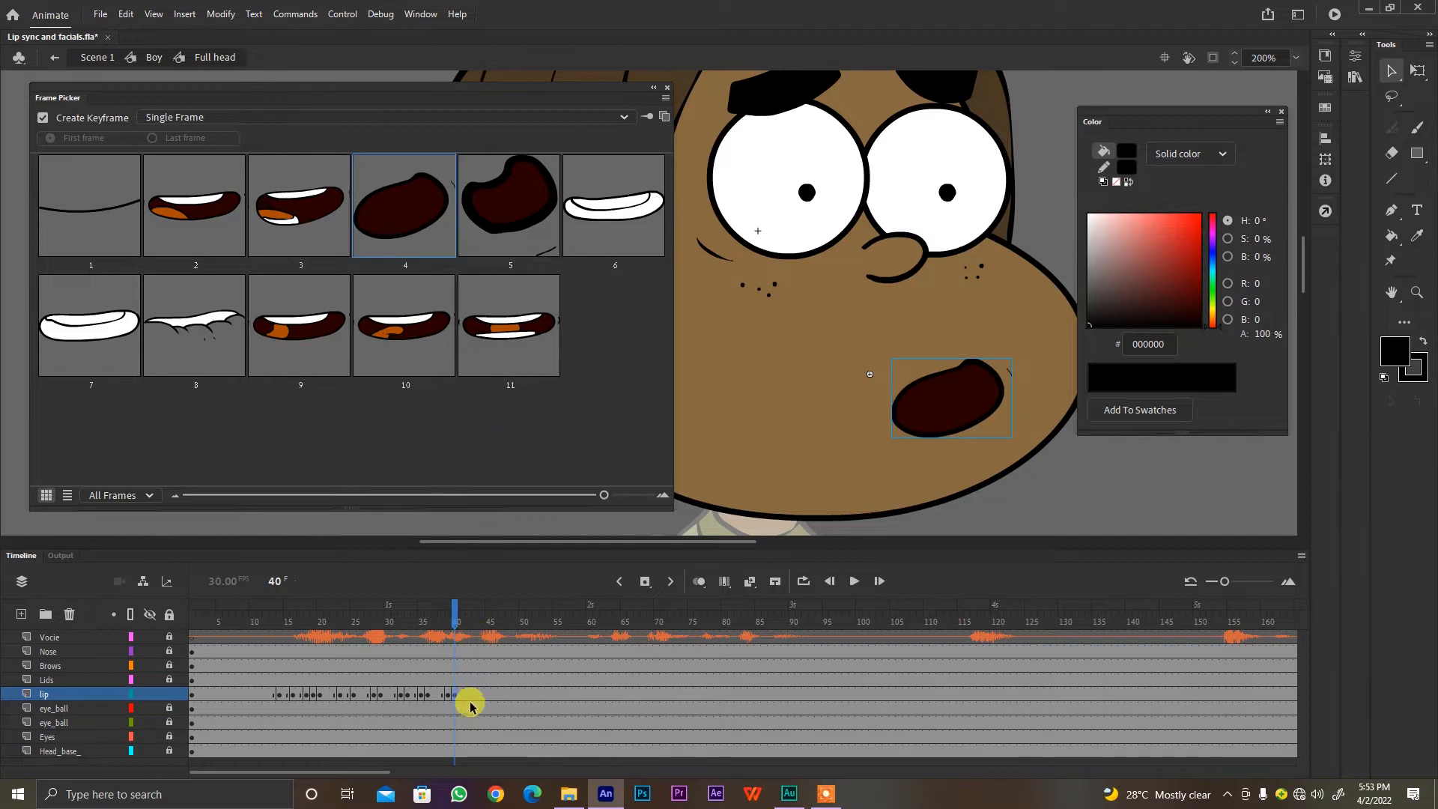
left_click(512, 217)
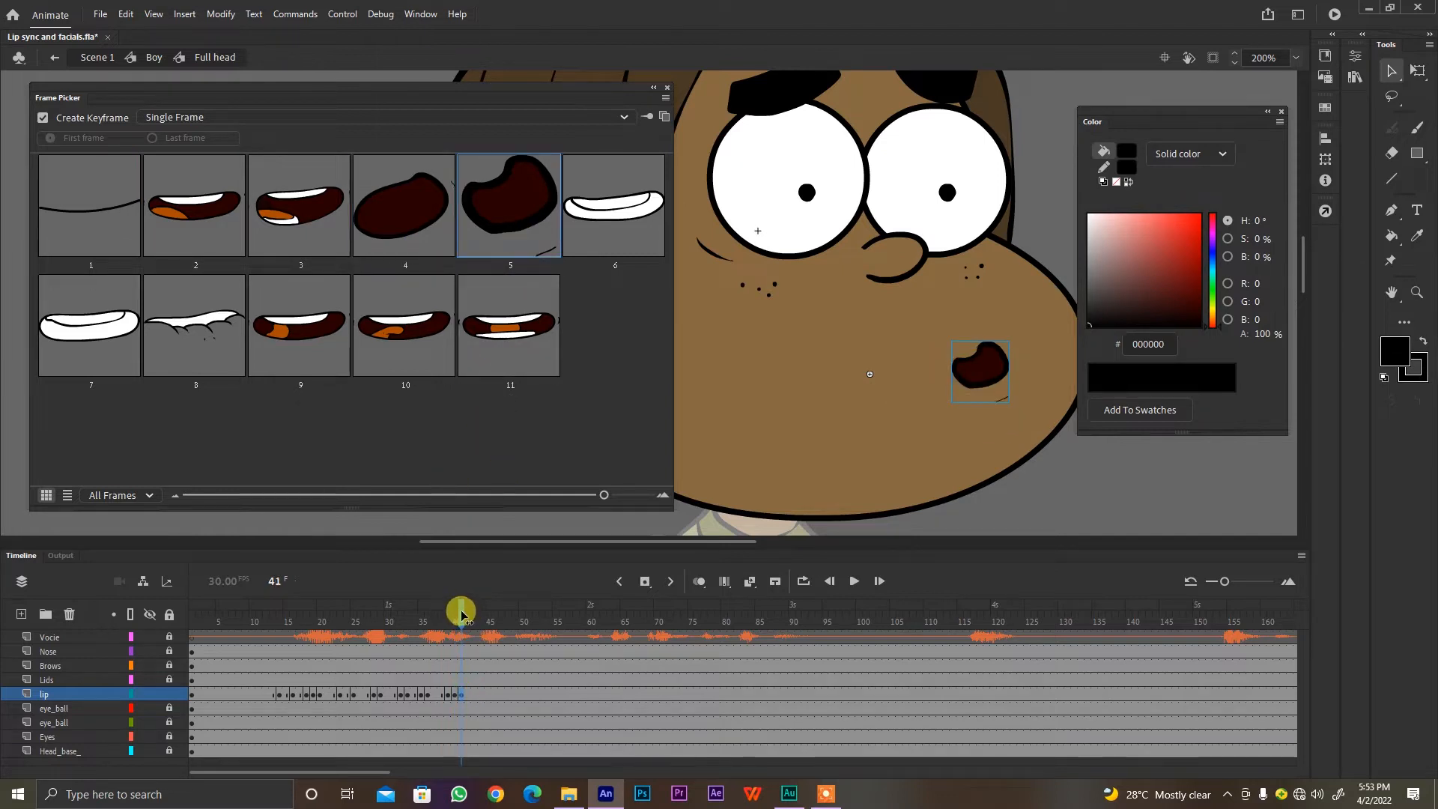
Step: Replay the lip-sync from about frame 12 to check the mouth shapes up to frame 41
left_click(461, 609)
left_click(266, 611)
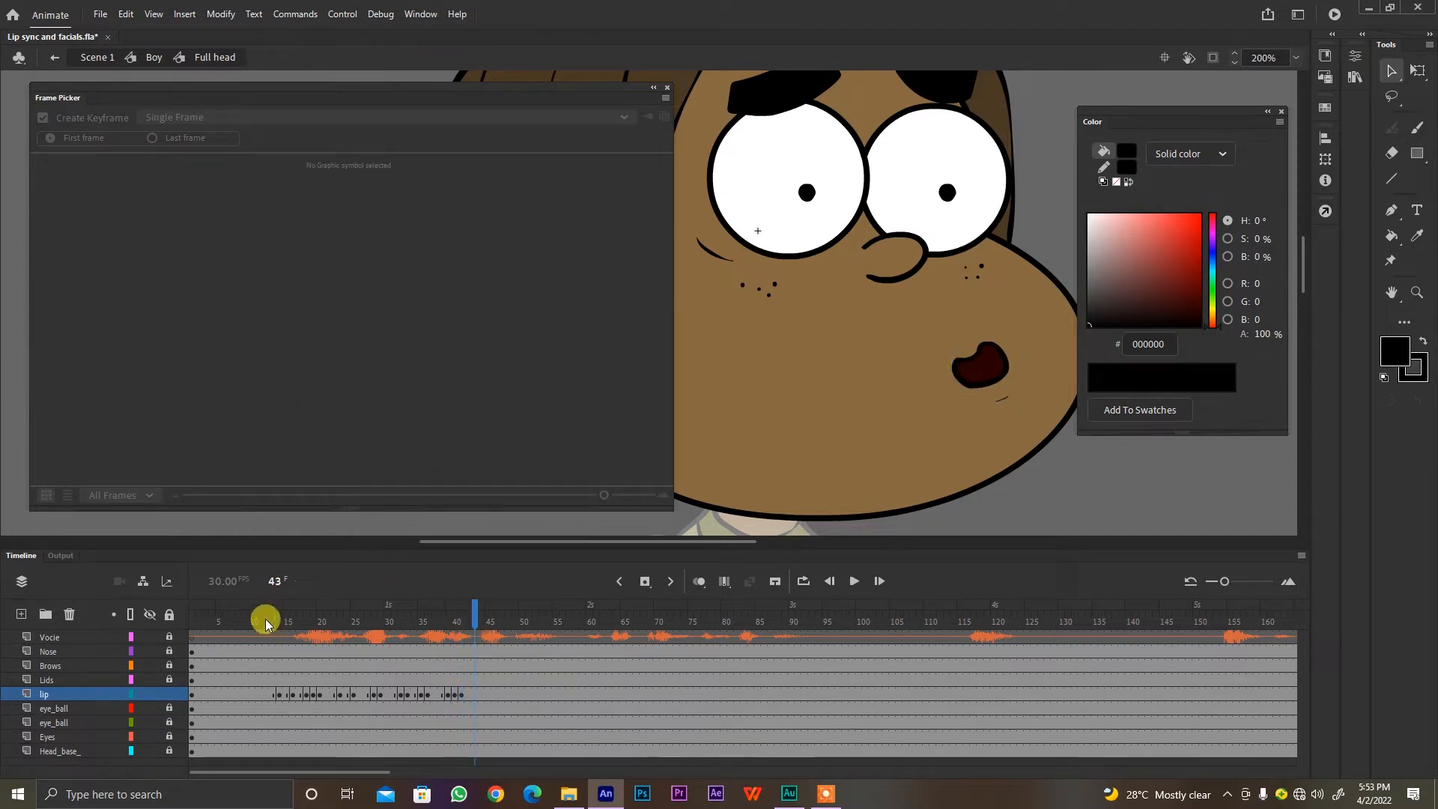
key("Return")
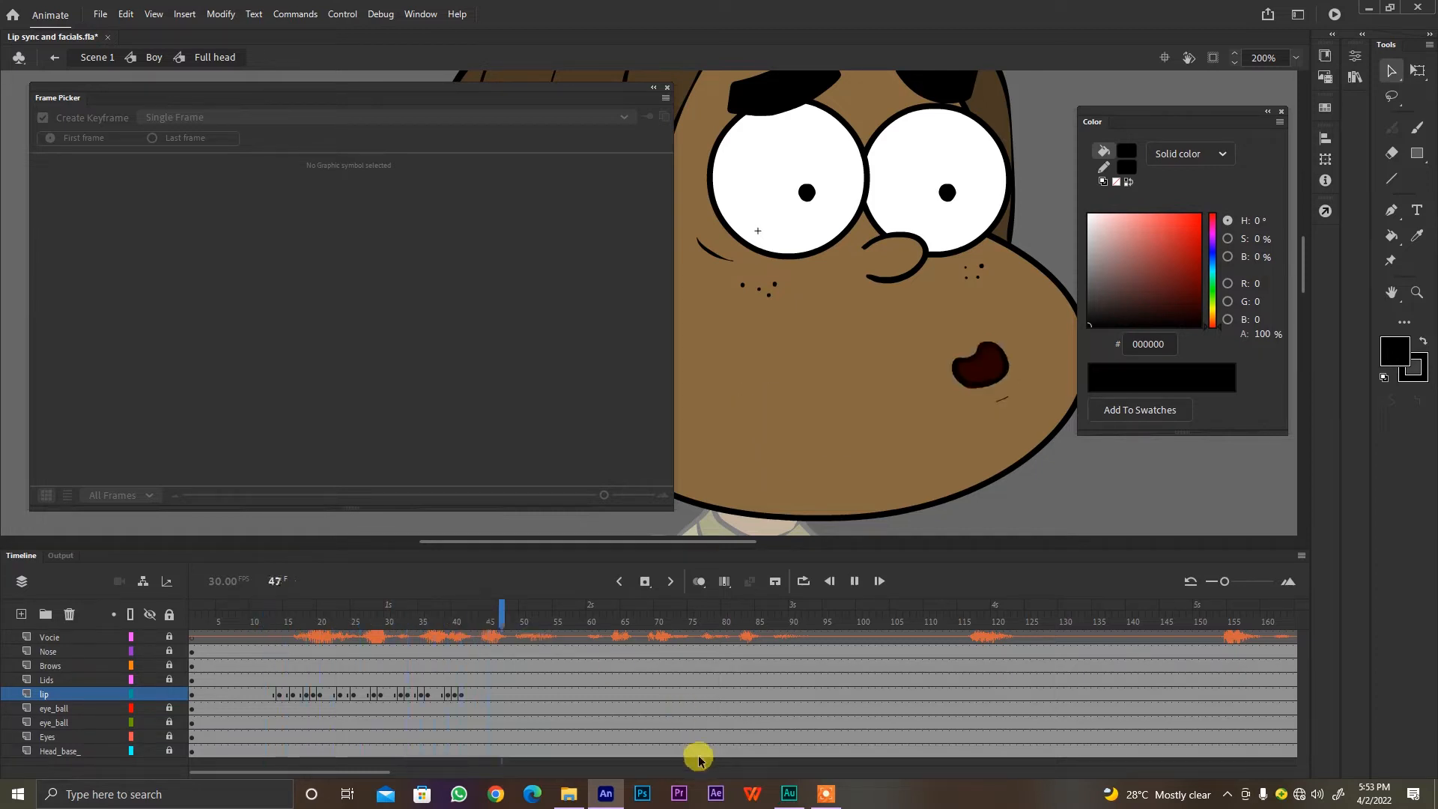
Step: Assign mouth shape 4 at frame 44 and mouth shape 6 at frame 45 of the lip layer
left_click(481, 694)
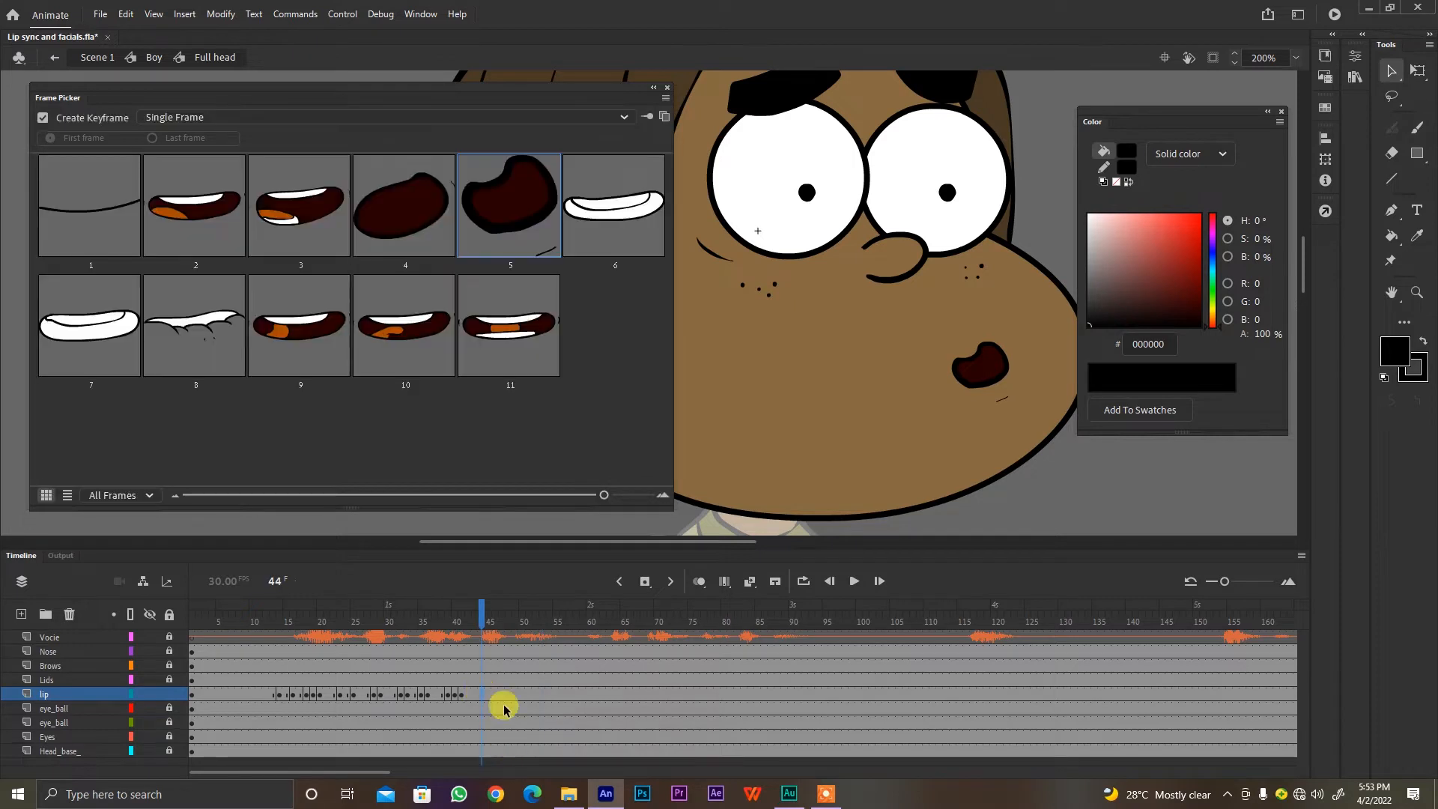
left_click(587, 225)
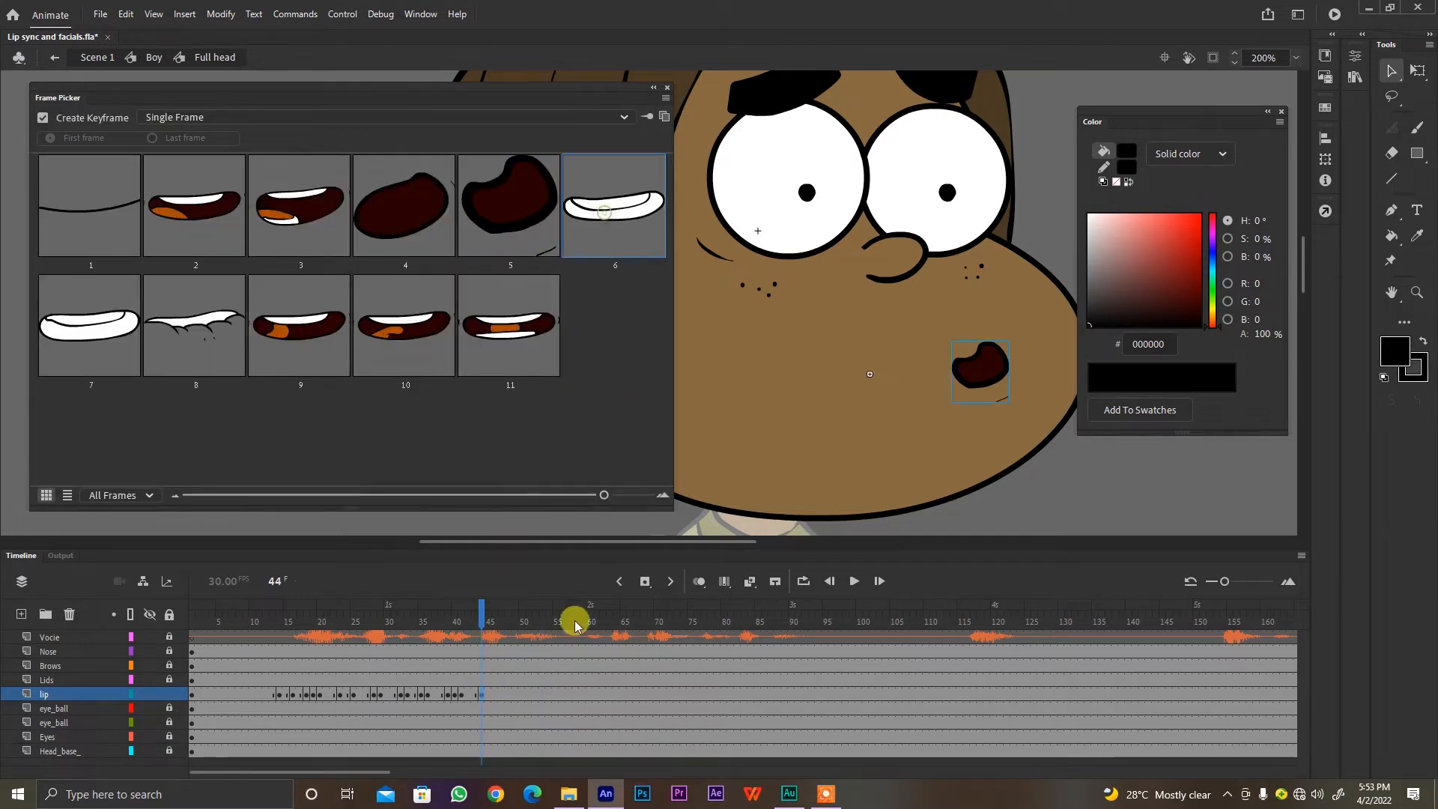
left_click(433, 229)
left_click(486, 695)
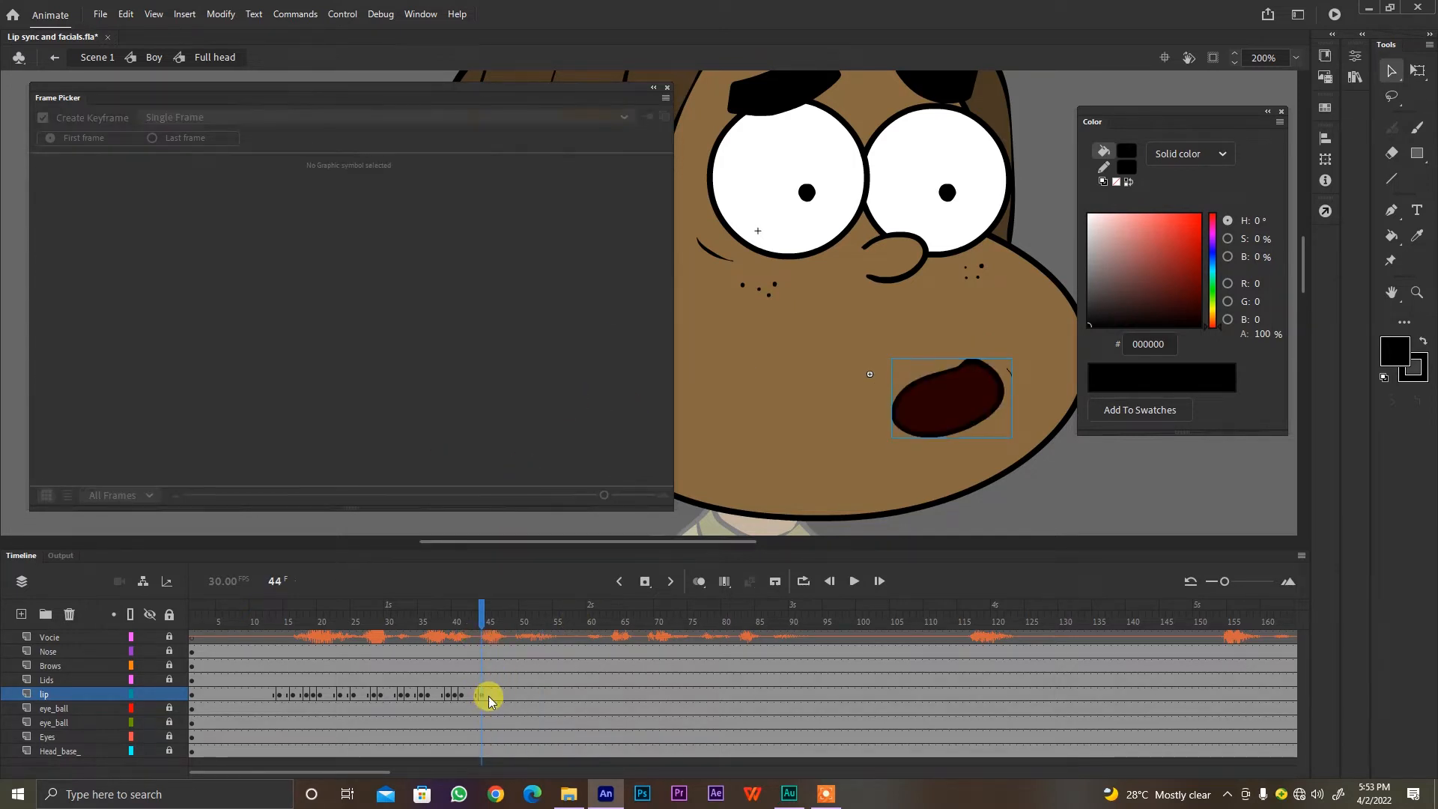
left_click(603, 253)
Step: Replay the lip-sync twice from about frames 10 and 12 to judge the mouth shapes up to frame 45
left_click(253, 622)
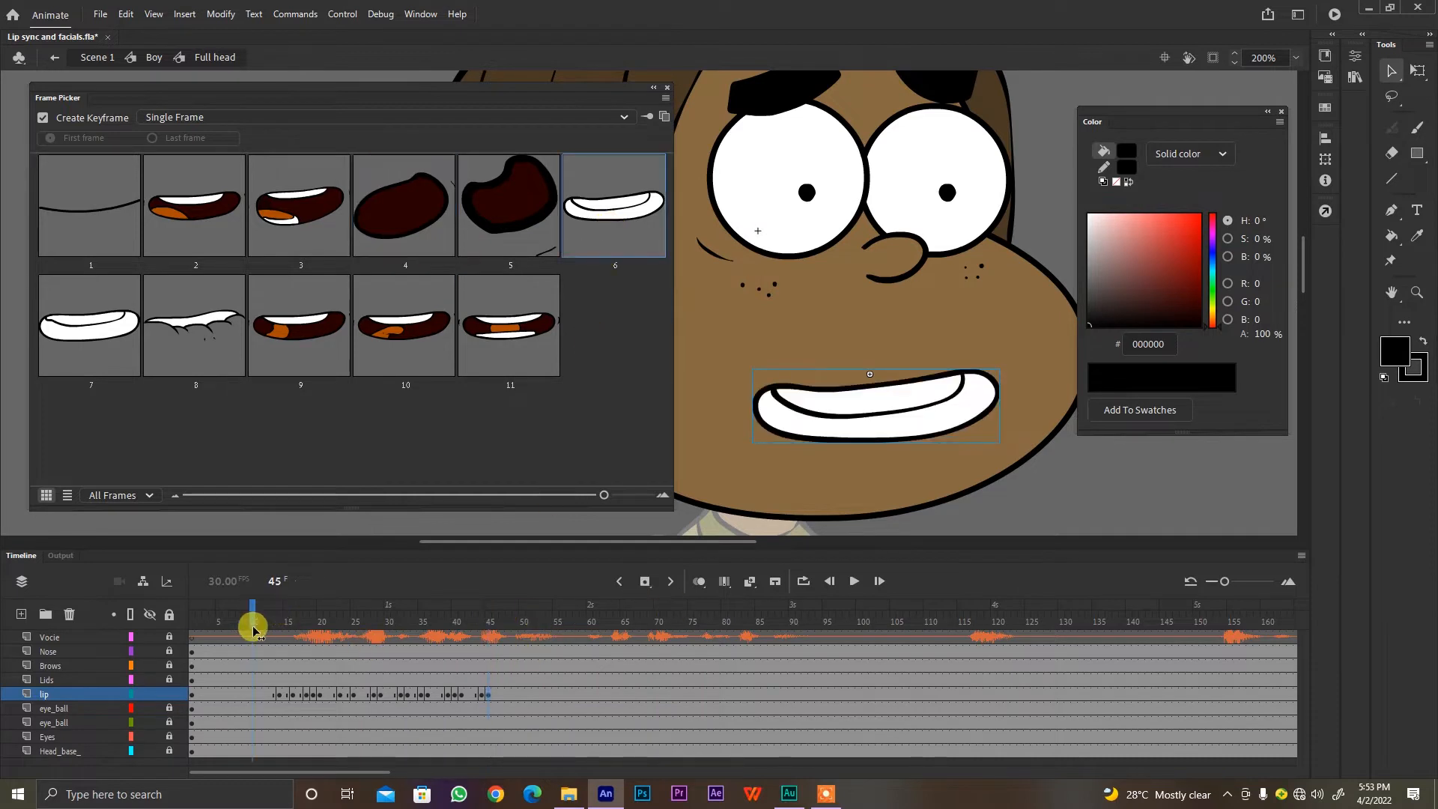
key("Return")
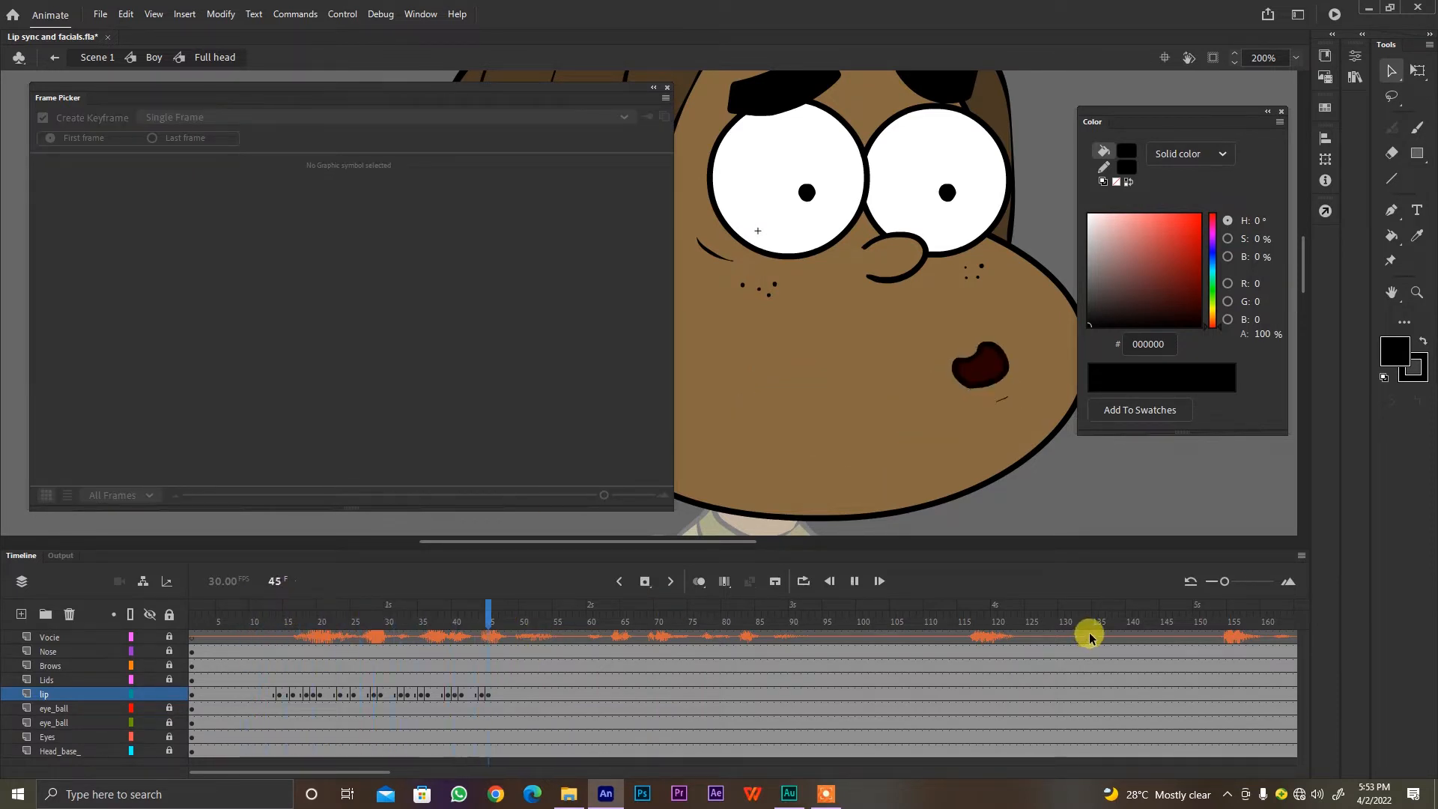
key("Return")
left_click(267, 626)
key("Return")
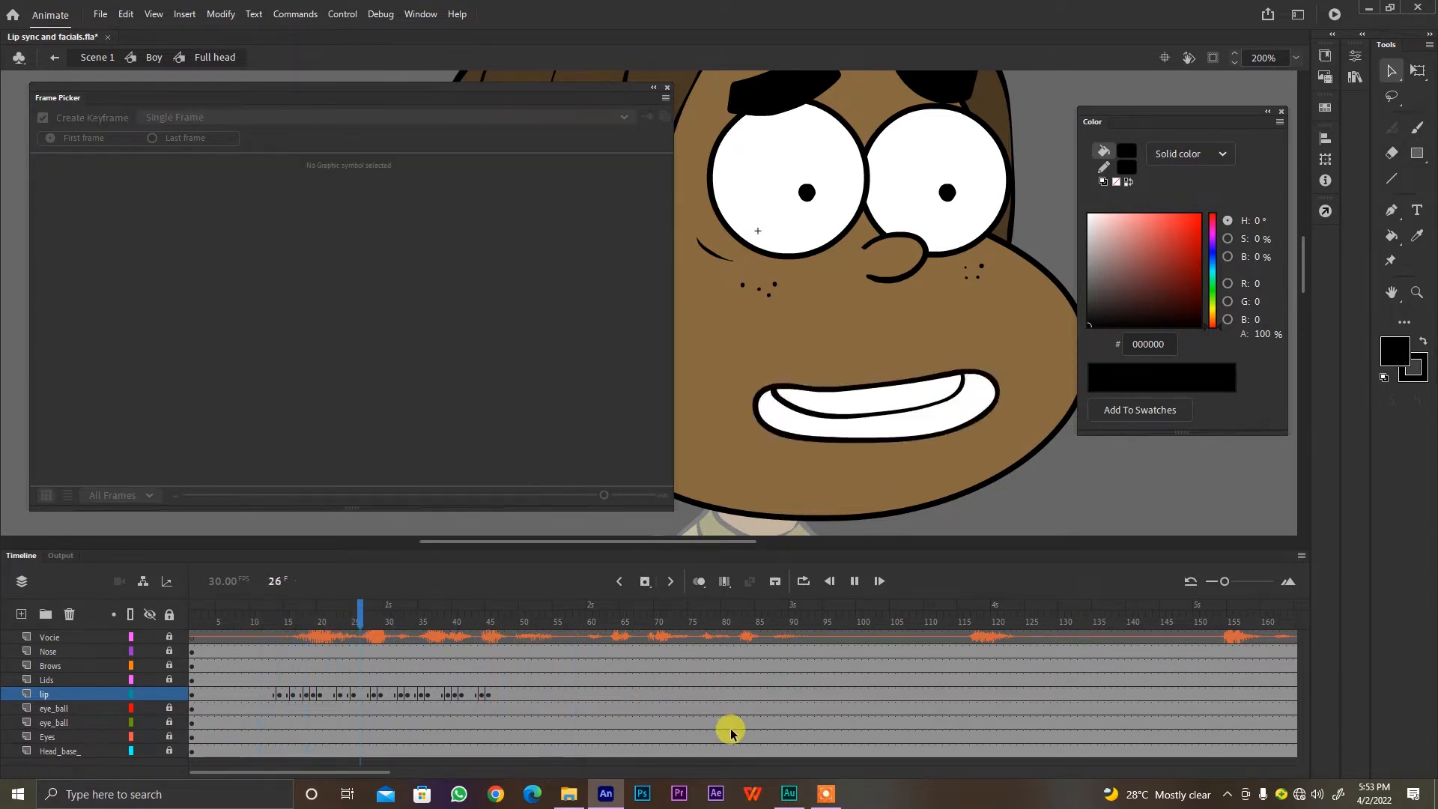
key("Return")
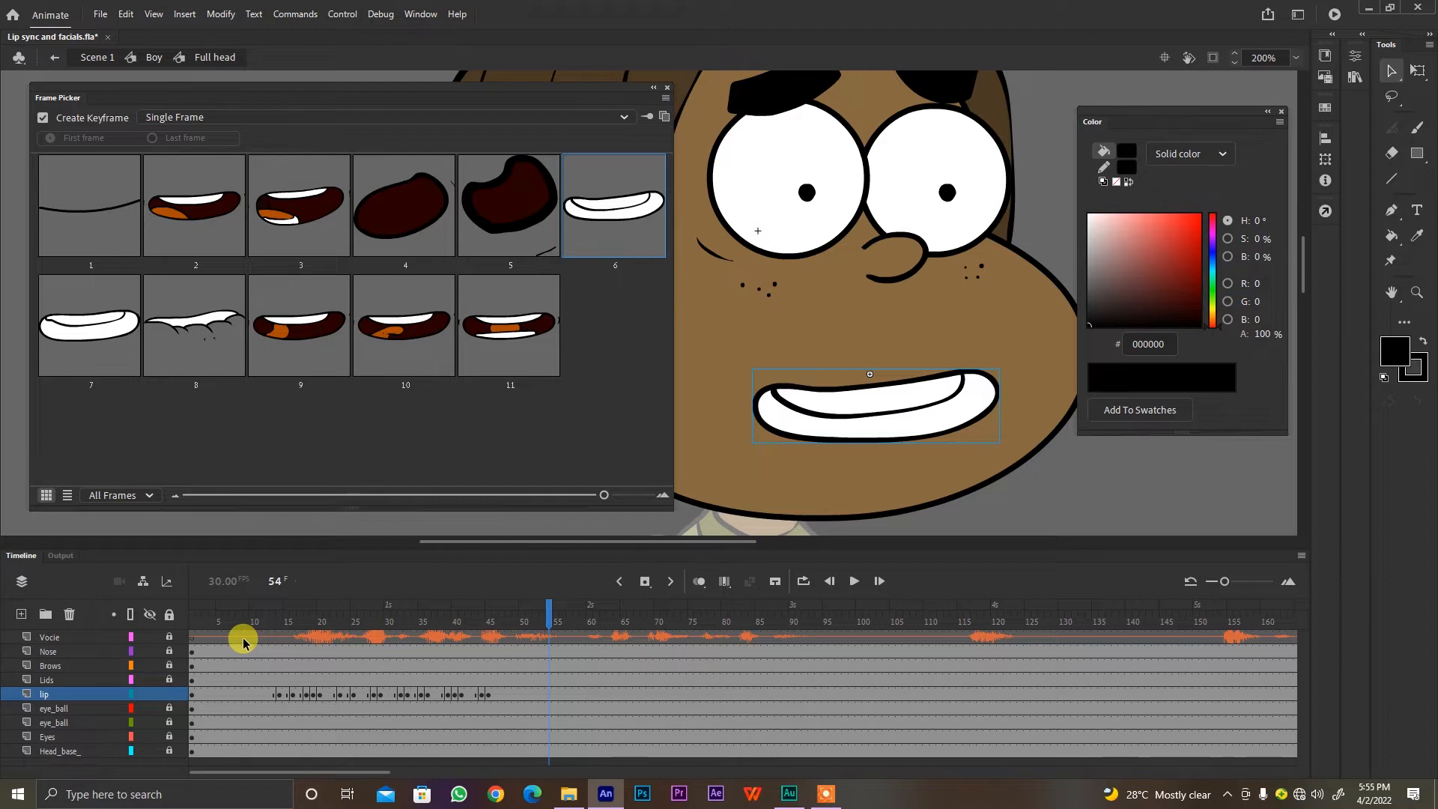
Step: Inspect the mouth shapes on the lip layer around frames 15 and 21, and return the playhead to frame 12
left_click(284, 695)
left_click(328, 694)
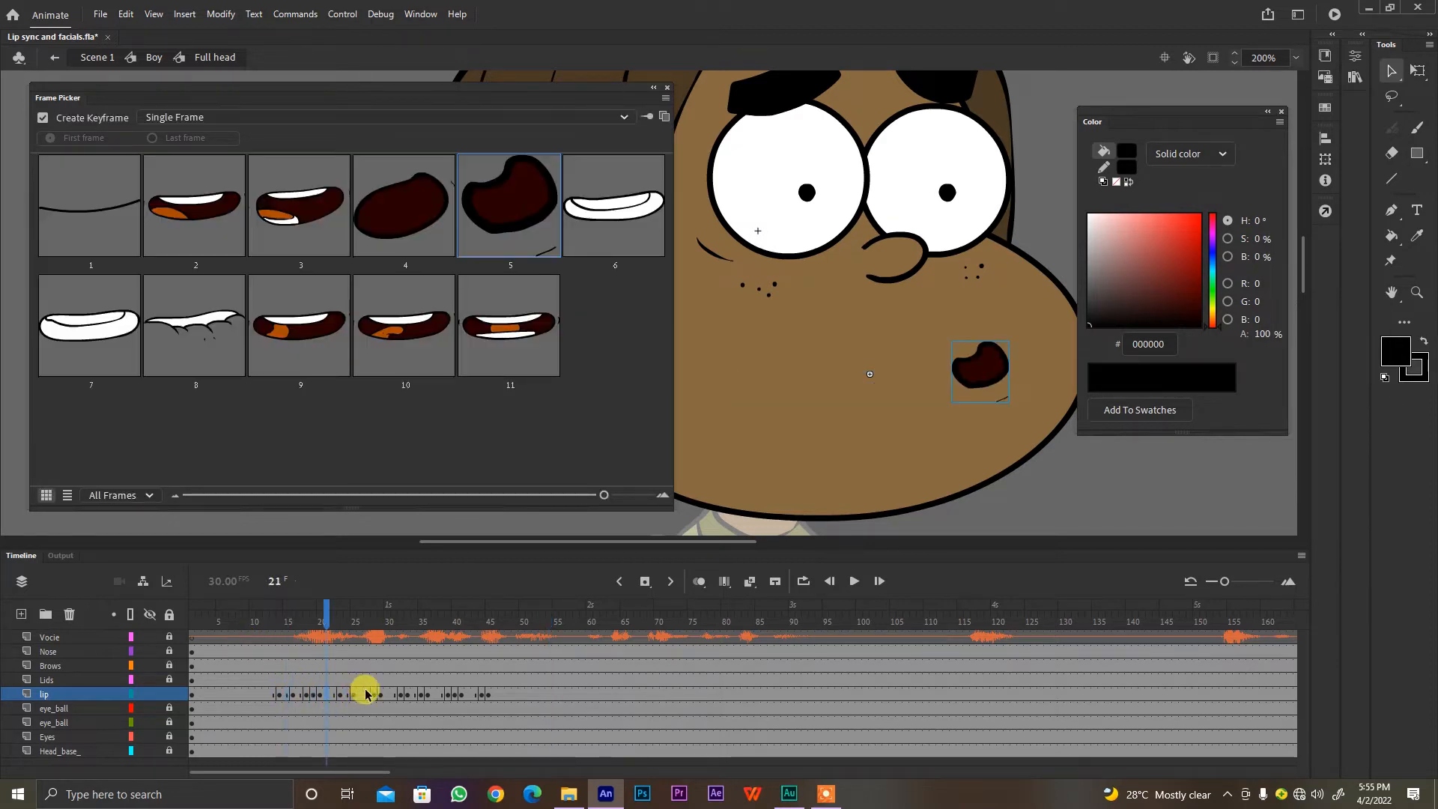
left_click(263, 609)
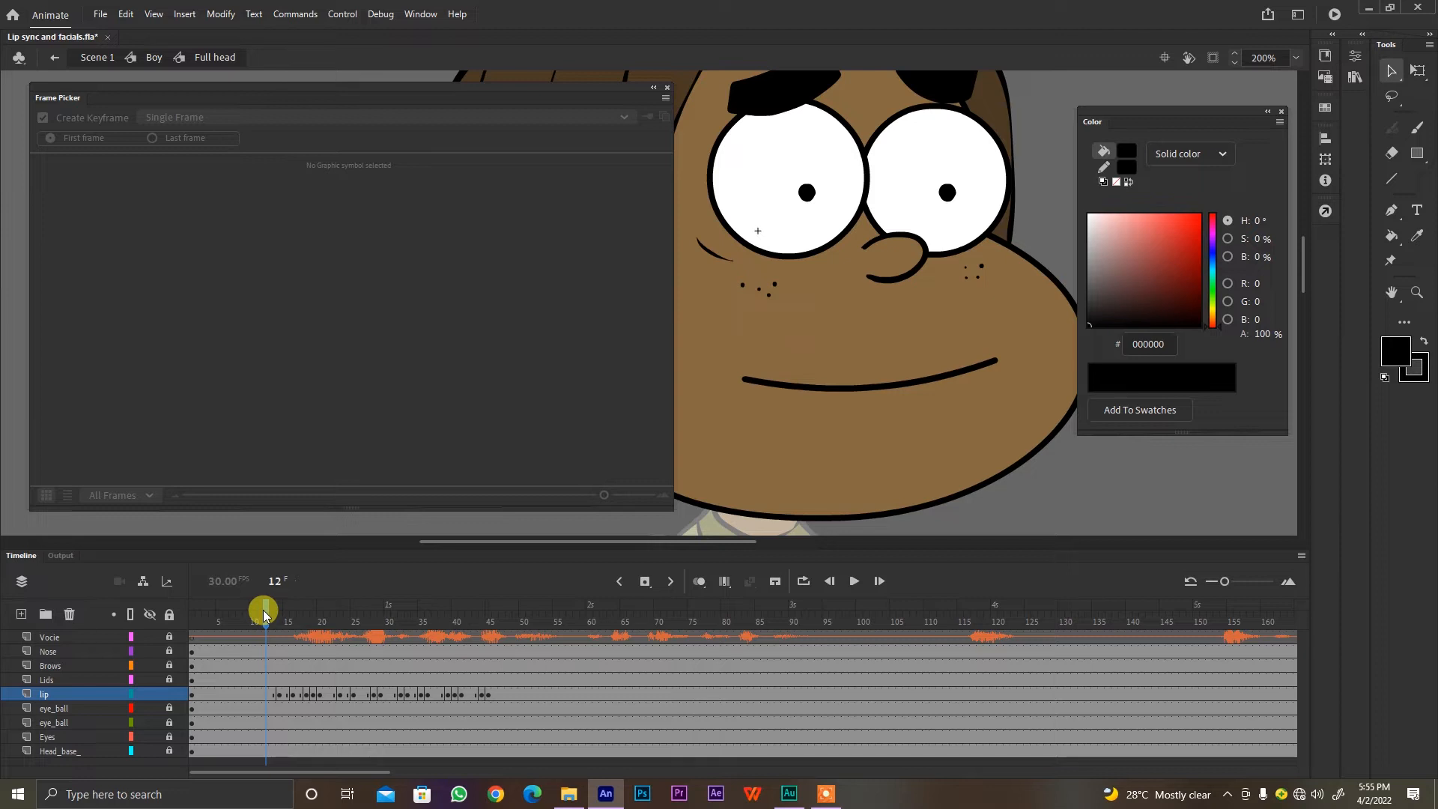
Step: Replay the lip-sync twice, from frame 12 and about frame 10, to check the mouth shapes against the voice past frame 45
key("Return")
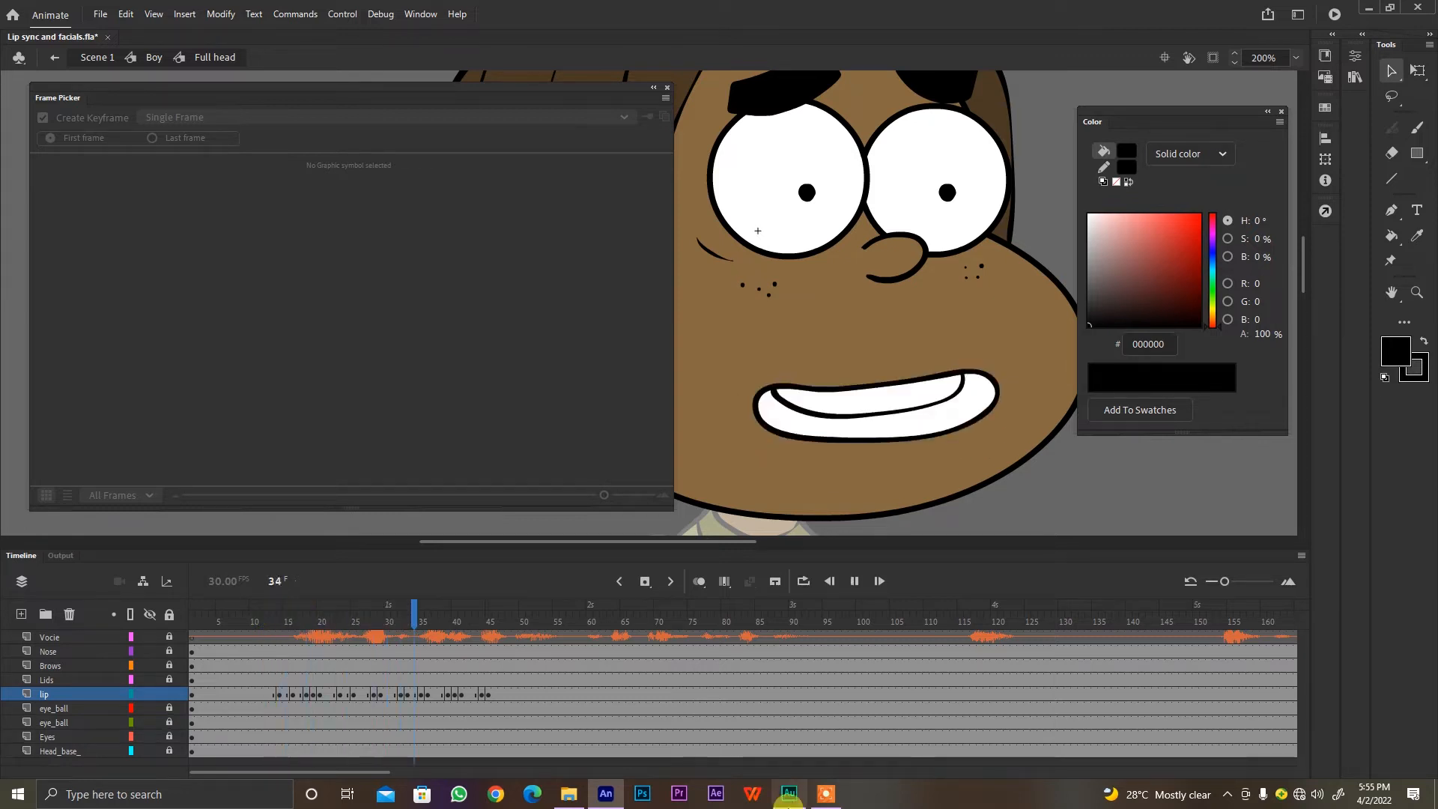
mouse_move(788, 799)
key("Return")
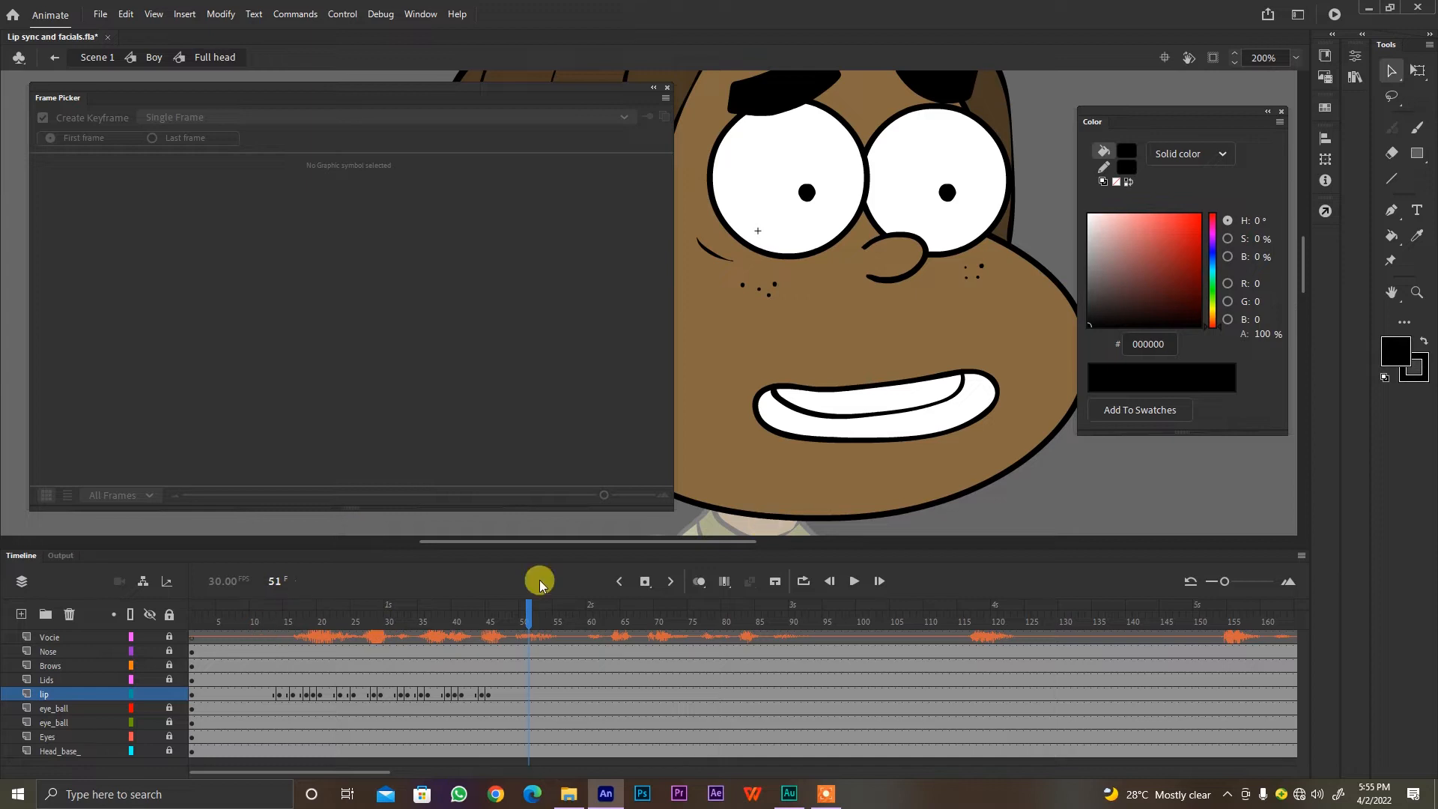
left_click(253, 610)
key("Return")
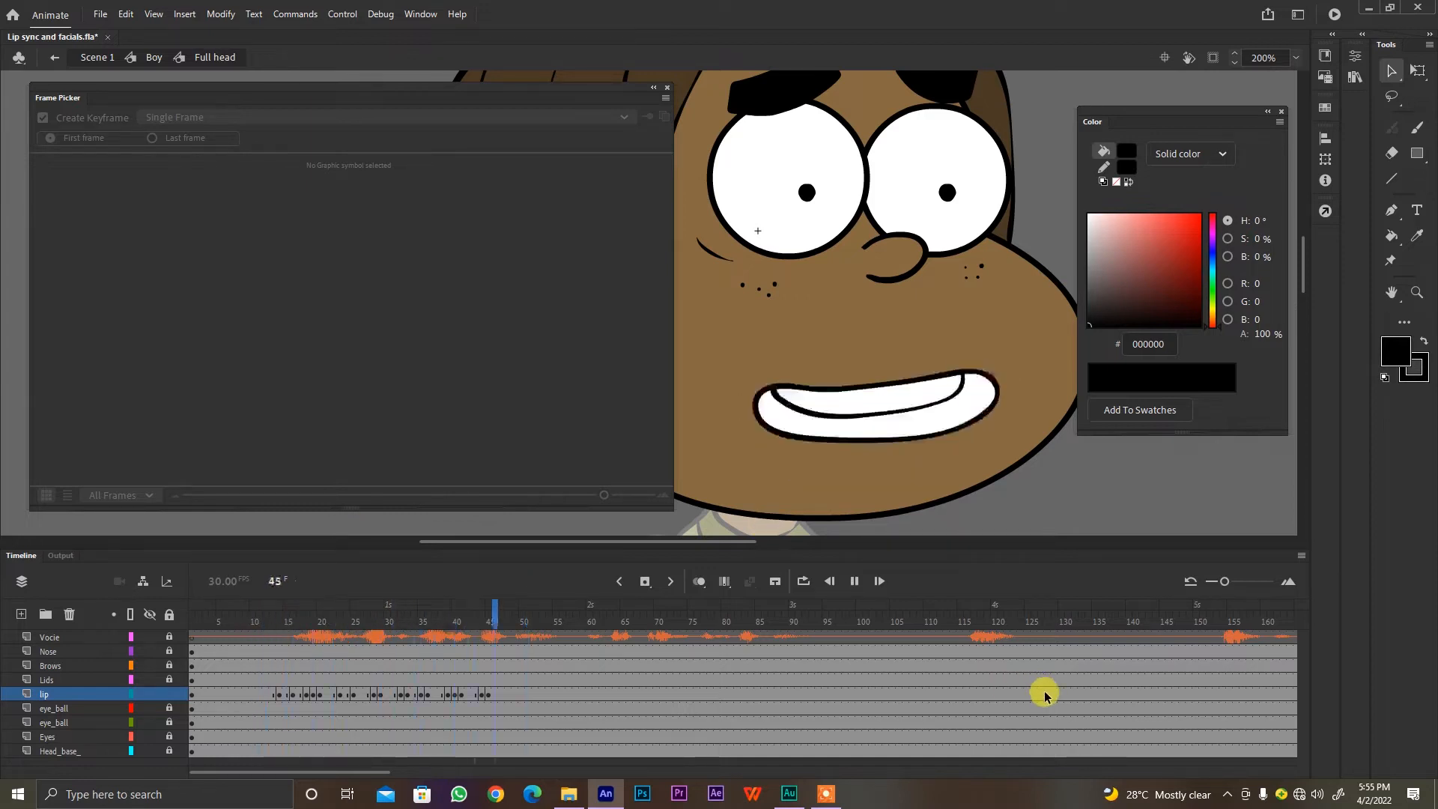
left_click(648, 576)
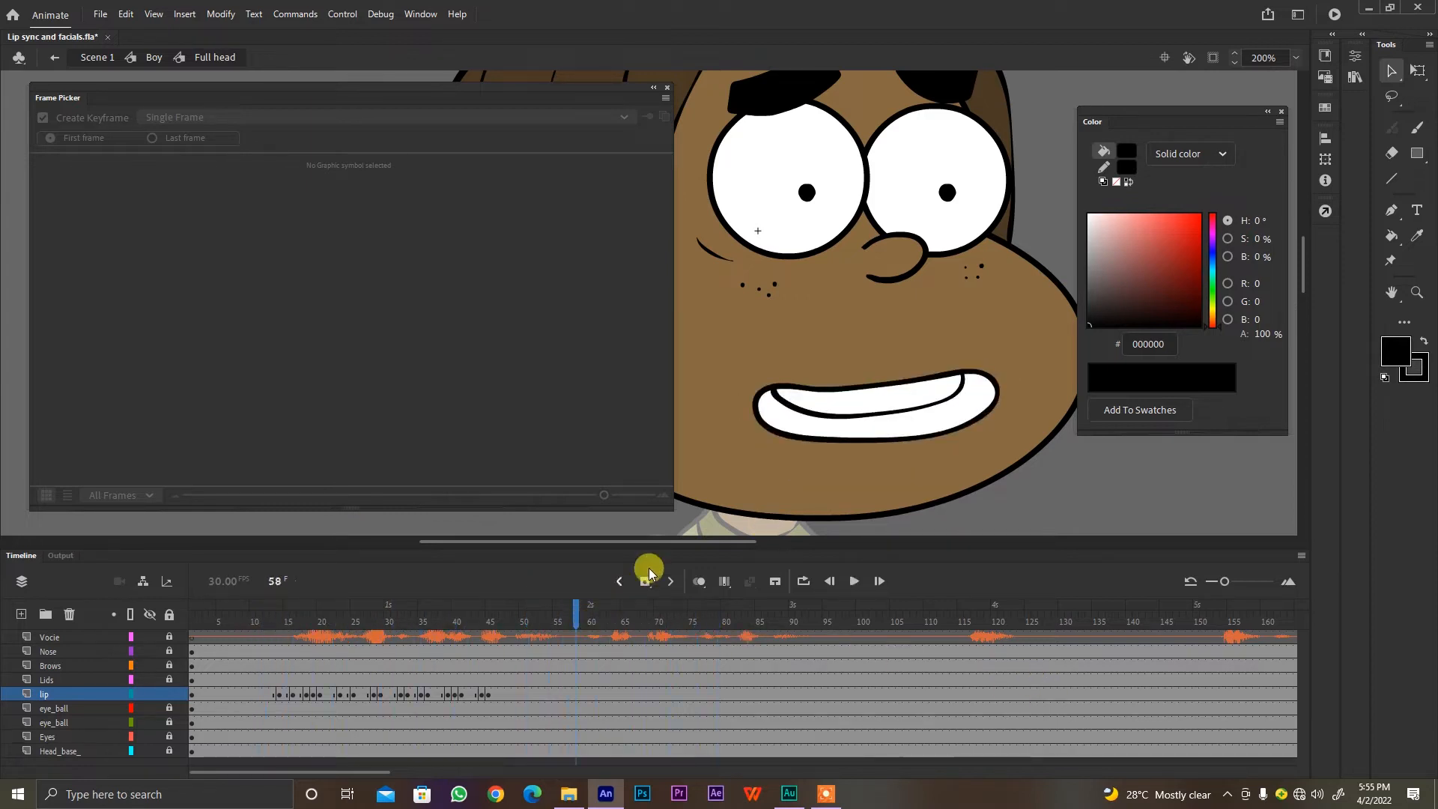
Step: Examine the mouth shapes from about frame 37 to 47 frame by frame, and play the voice onward to locate the next words
left_click(435, 617)
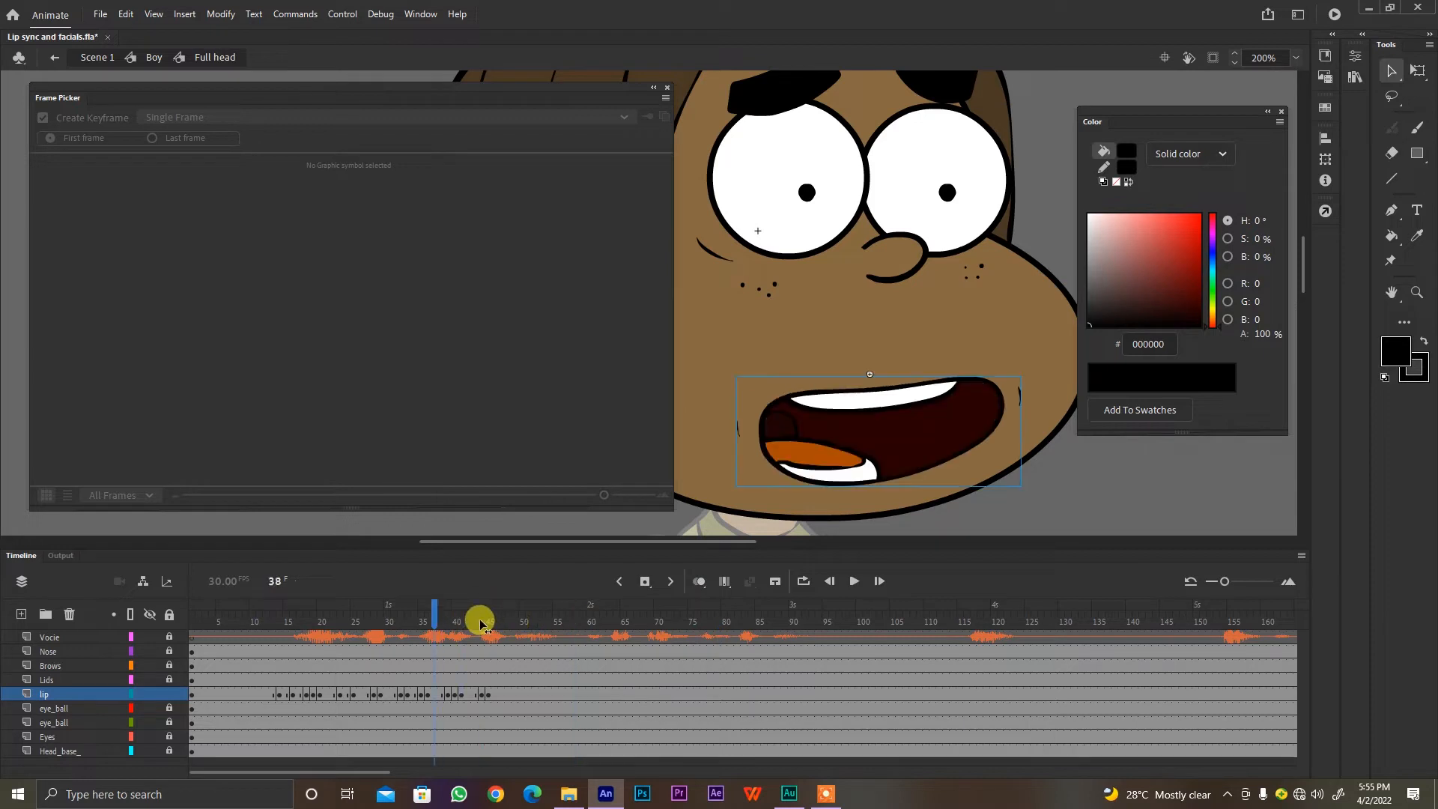
key("period")
key("period")
key("period")
key("period")
key("period")
key("period")
key("period")
key("period")
key("period")
key("period")
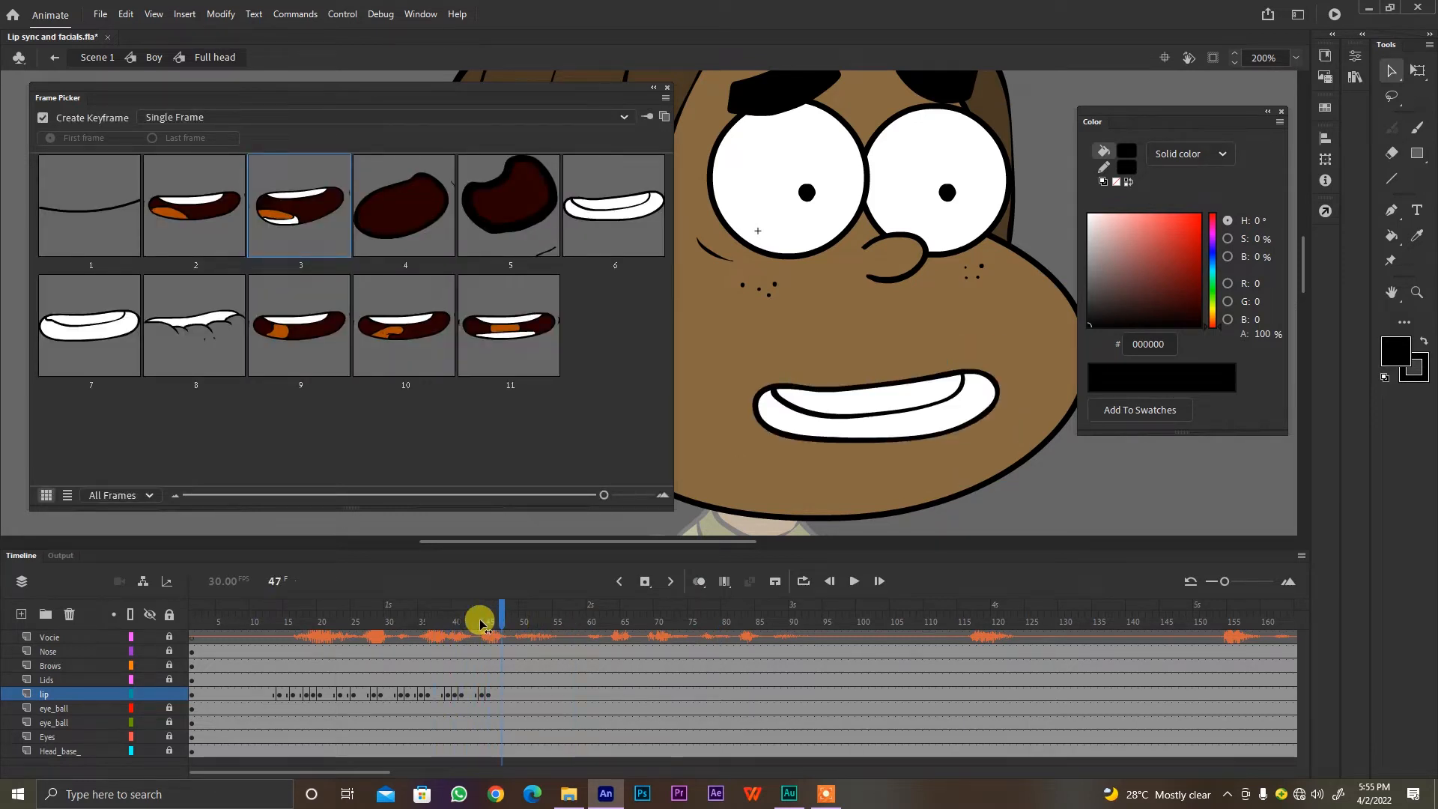
key("Return")
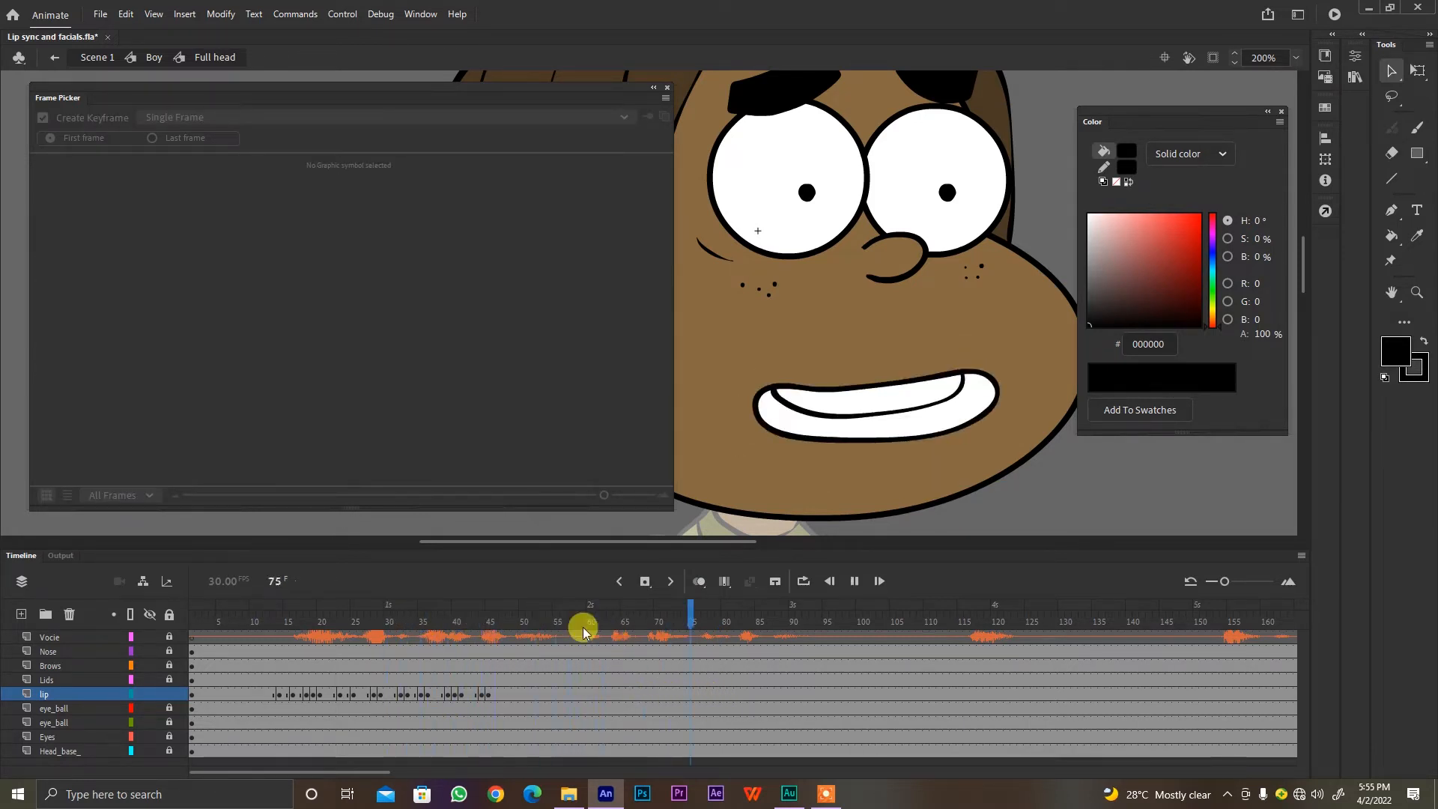
left_click(557, 622)
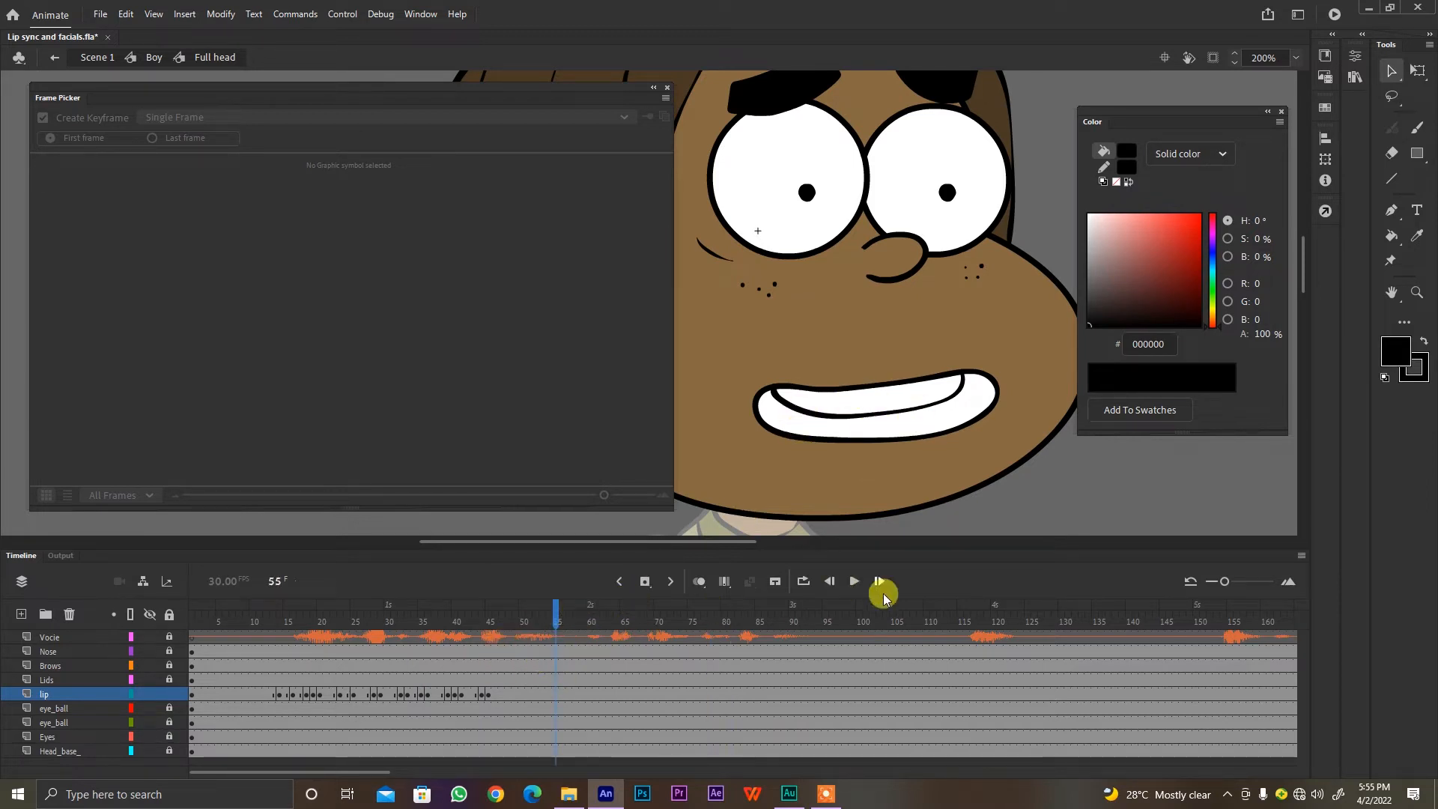
Step: Assign mouth shape 8 at frame 56 of the lip layer
left_click_drag(467, 617, 564, 684)
left_click(561, 692)
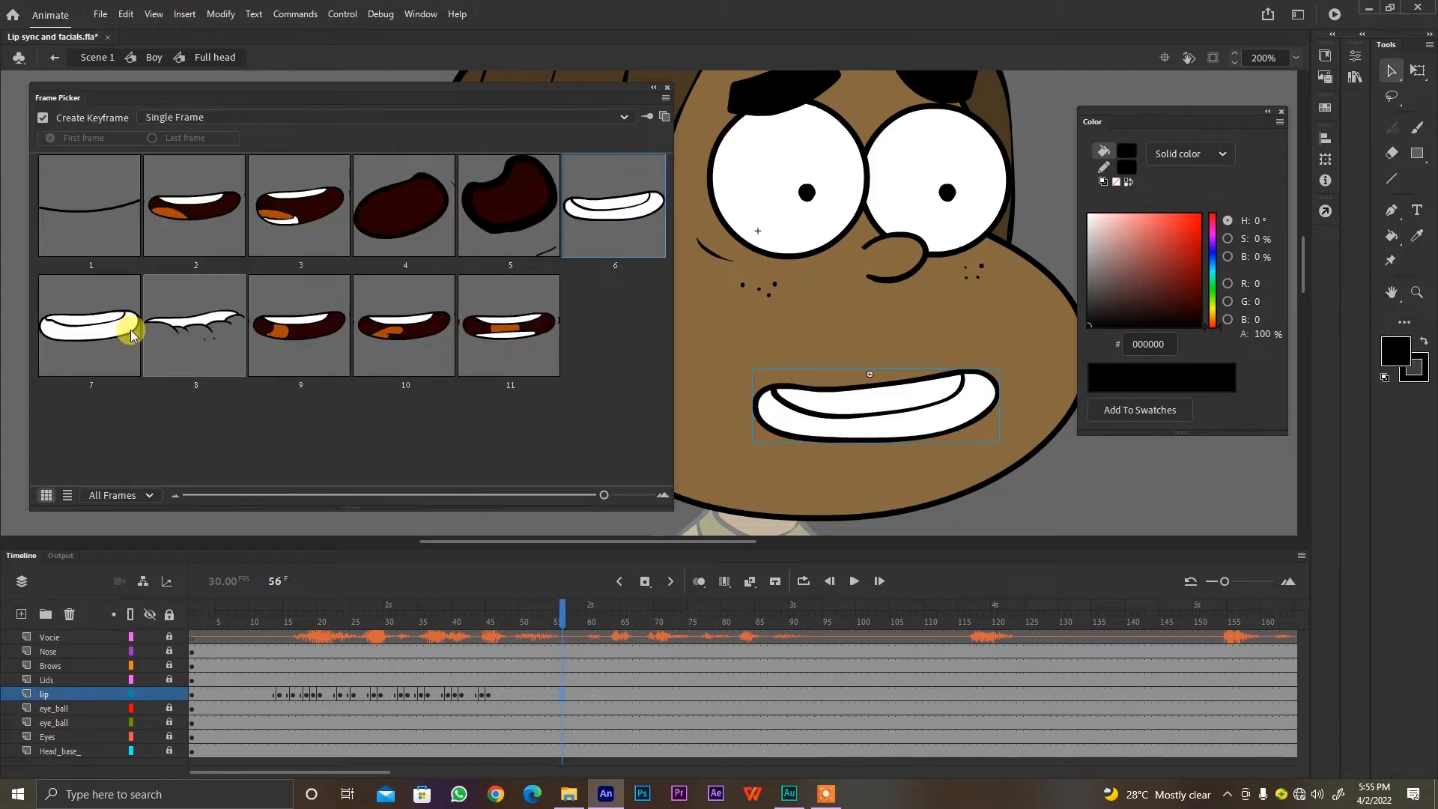
left_click(194, 314)
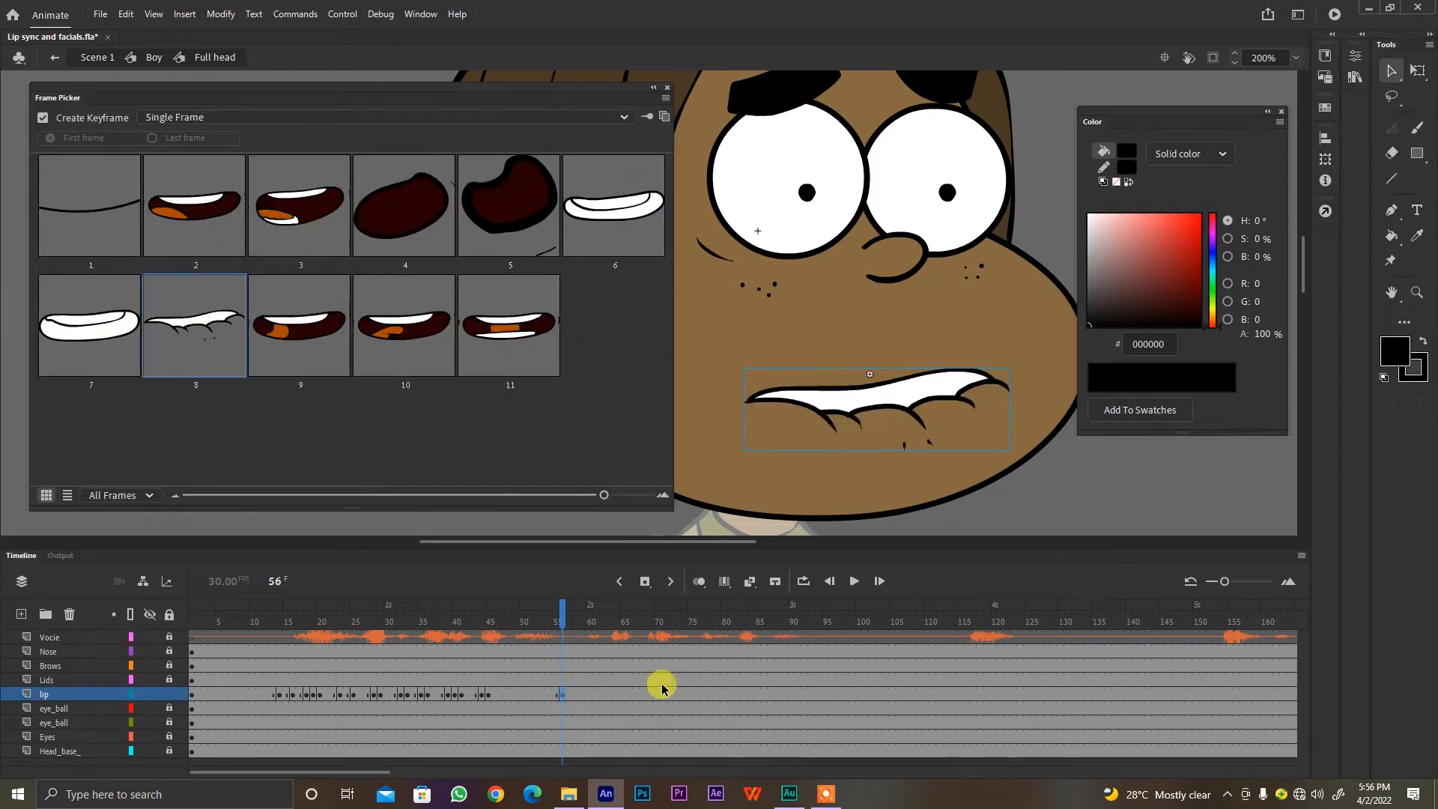
Step: Play the voice on from frame 56, and assign mouth shape 2 at frame 61 and mouth shape 3 at frame 62
key("Return")
left_click_drag(629, 618, 610, 622)
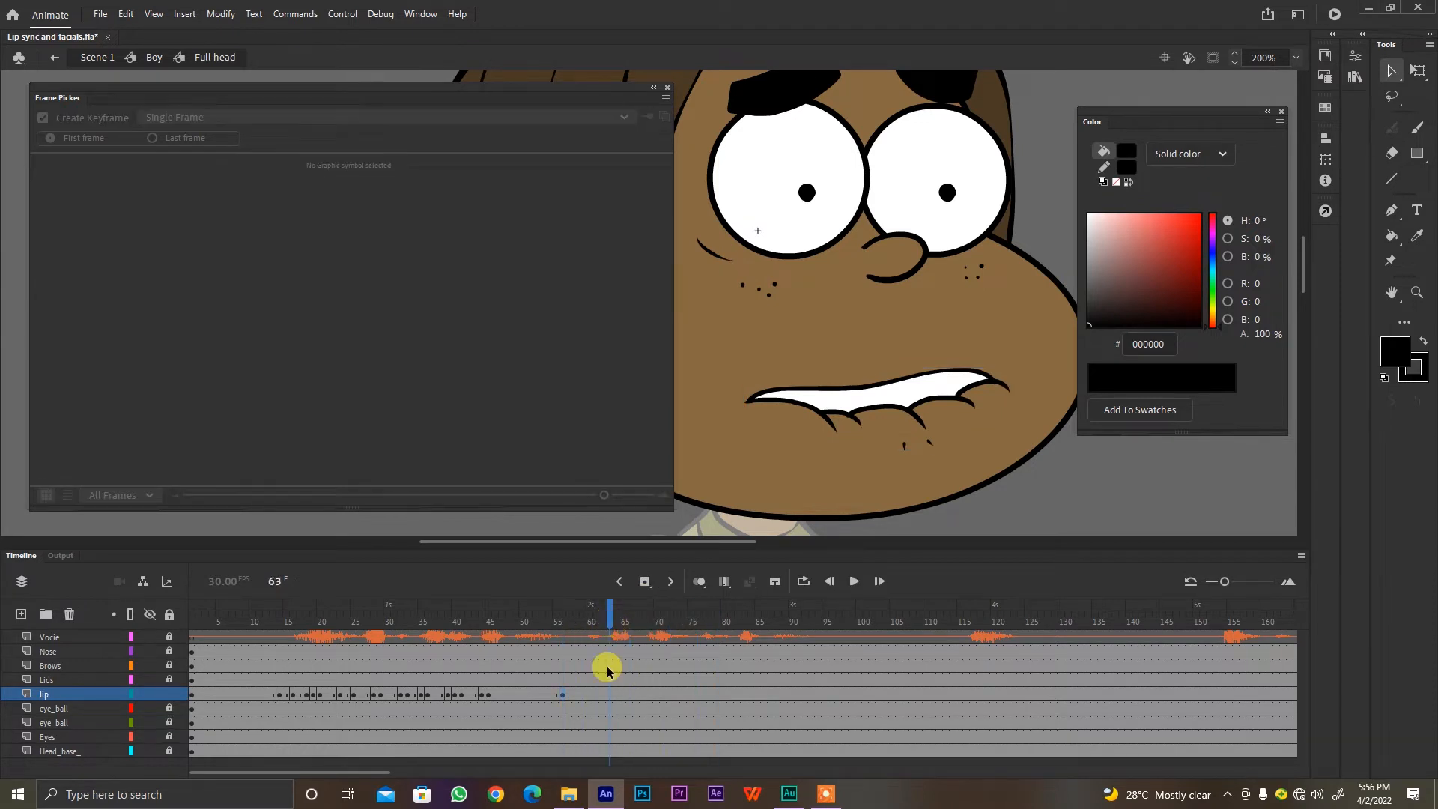
left_click(596, 693)
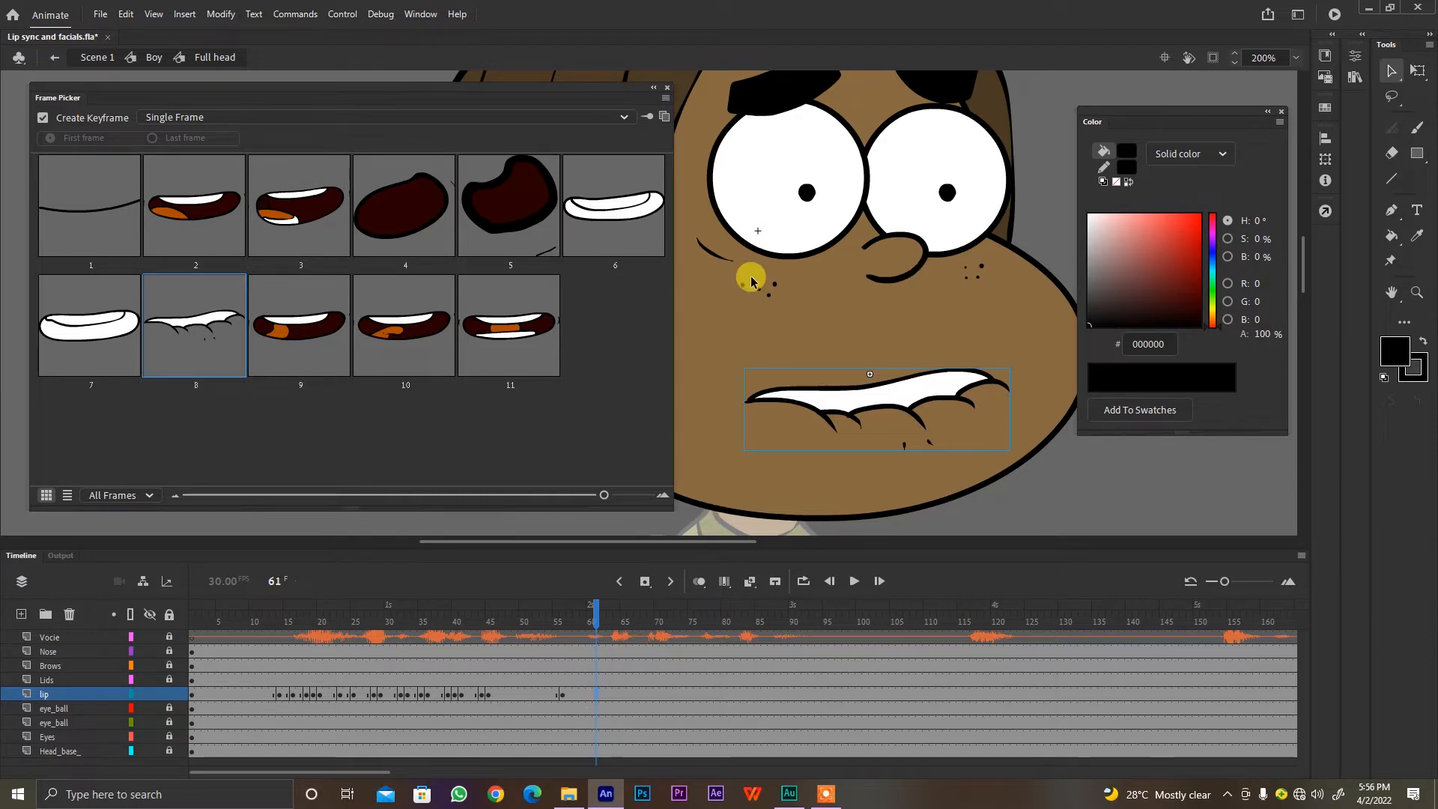
left_click(196, 217)
key("period")
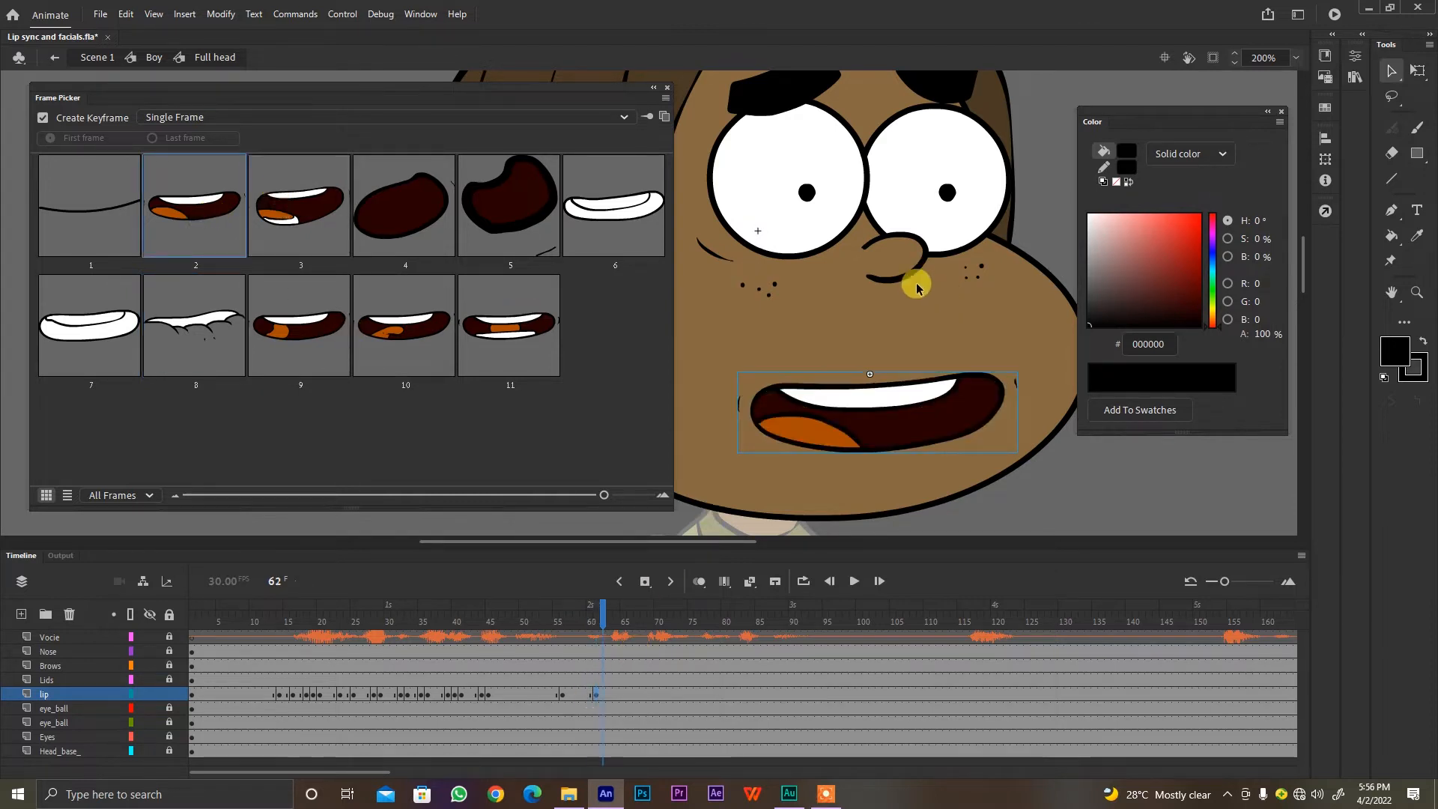
left_click(300, 204)
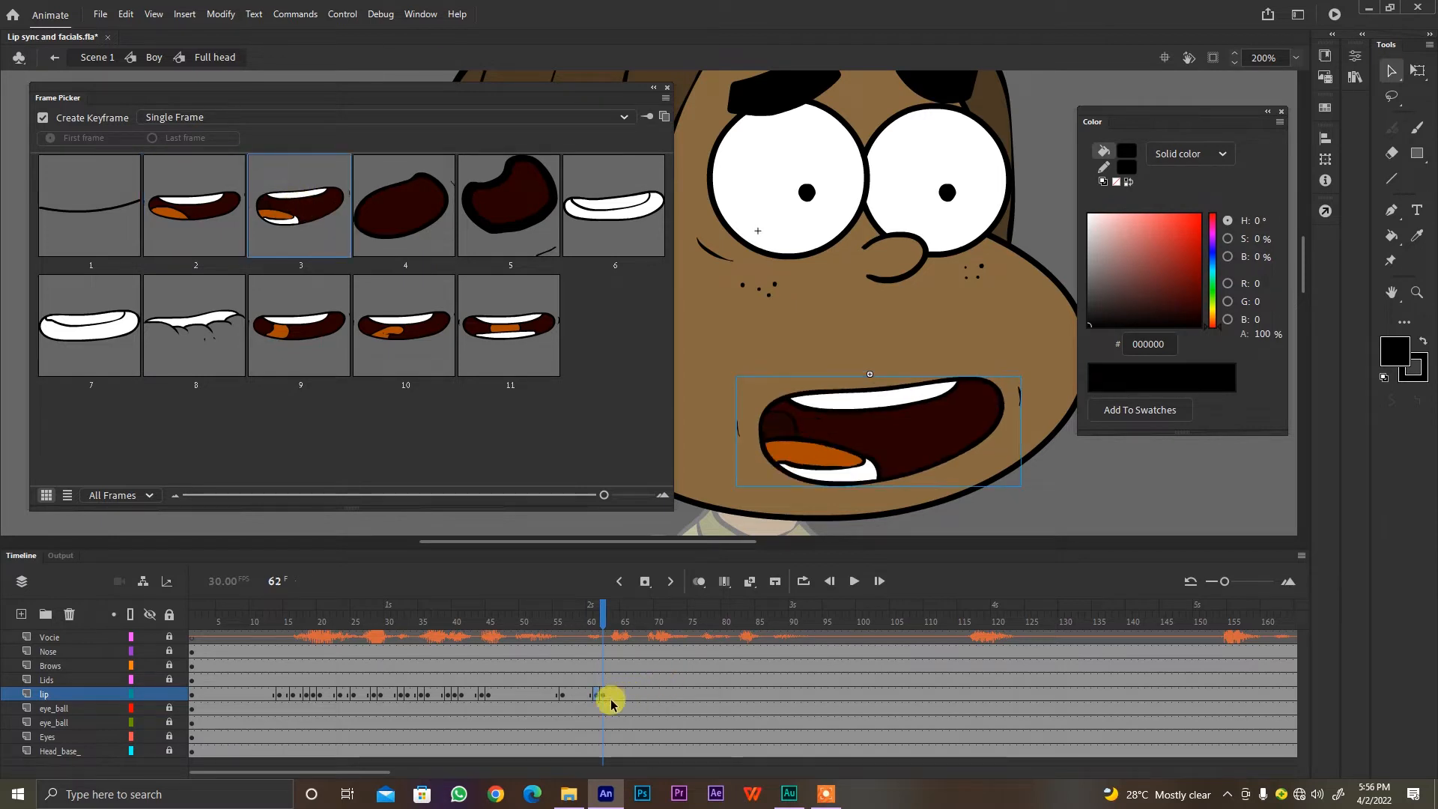
Step: Assign mouth shape 2 at frame 64, mouth shape 6 at frame 65 and mouth shape 1 at frame 67 of the lip layer
left_click(617, 696)
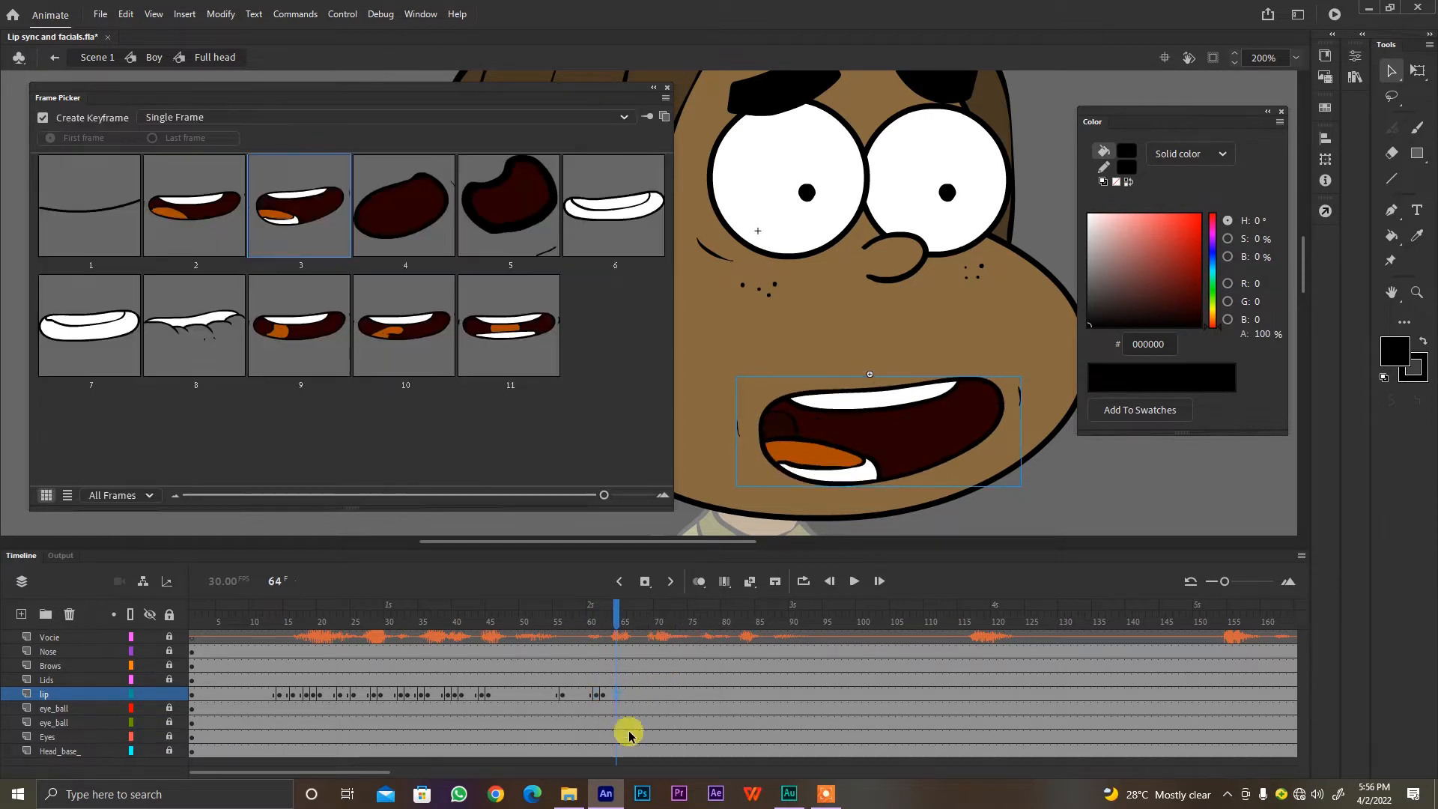
left_click(216, 200)
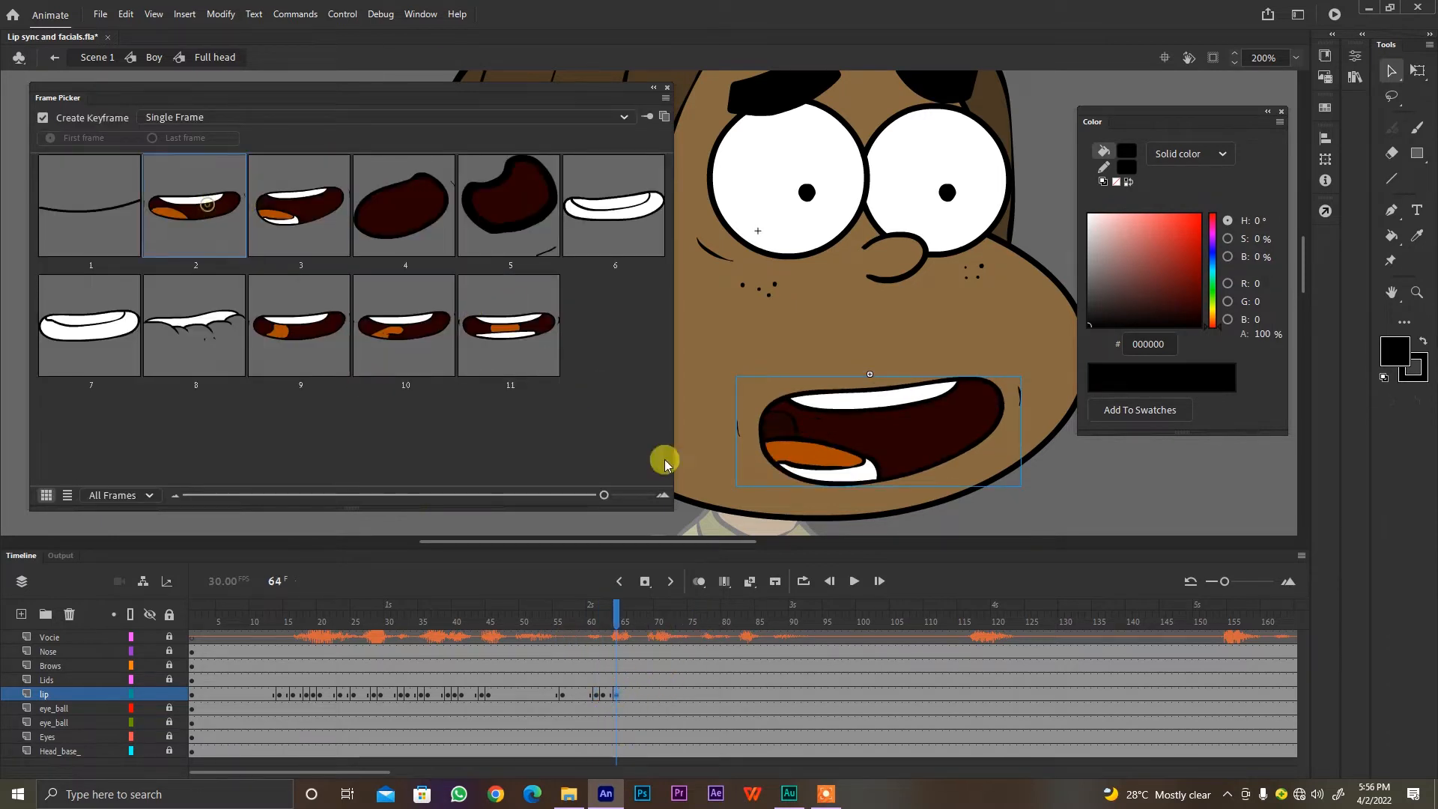
left_click(616, 217)
key("period")
key("period")
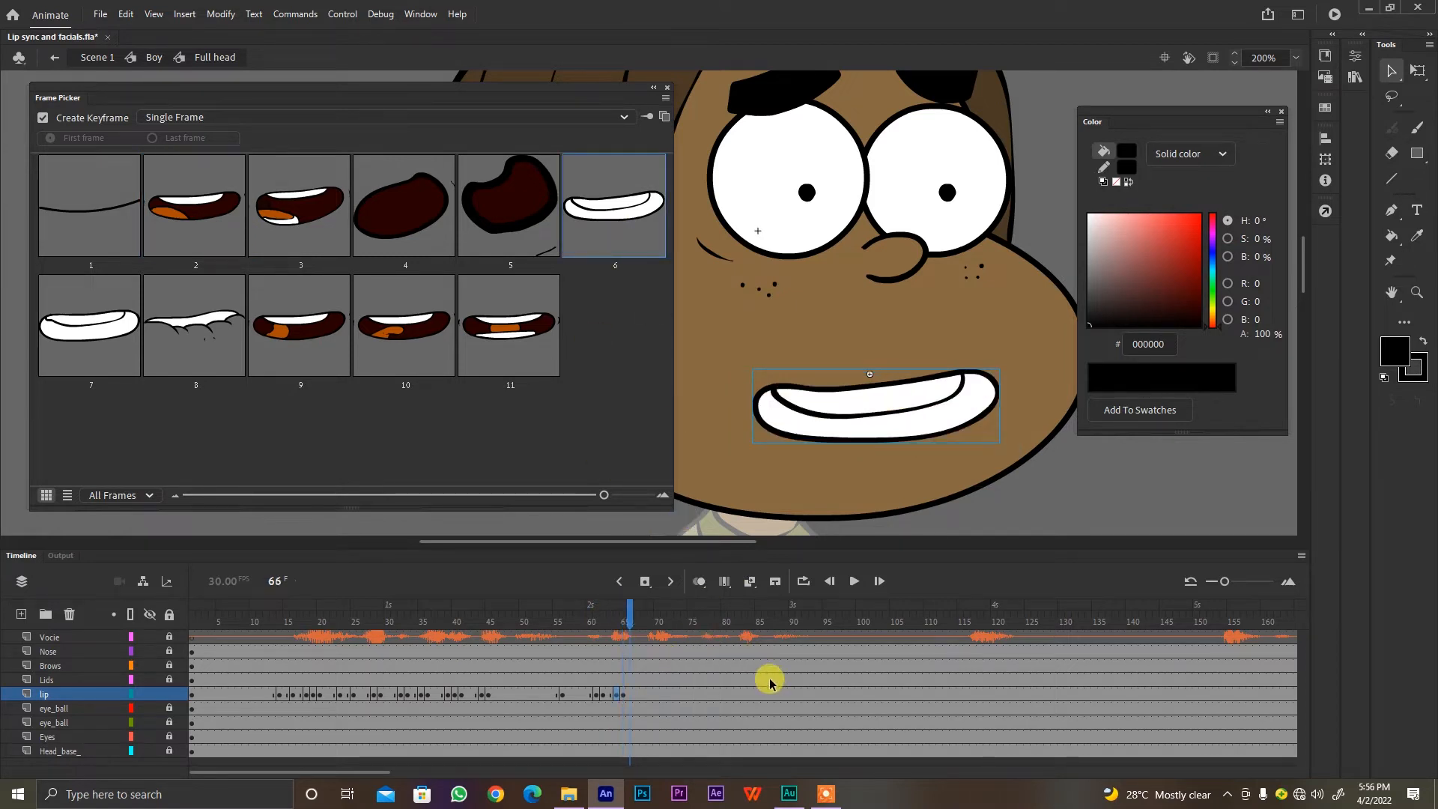
left_click(109, 223)
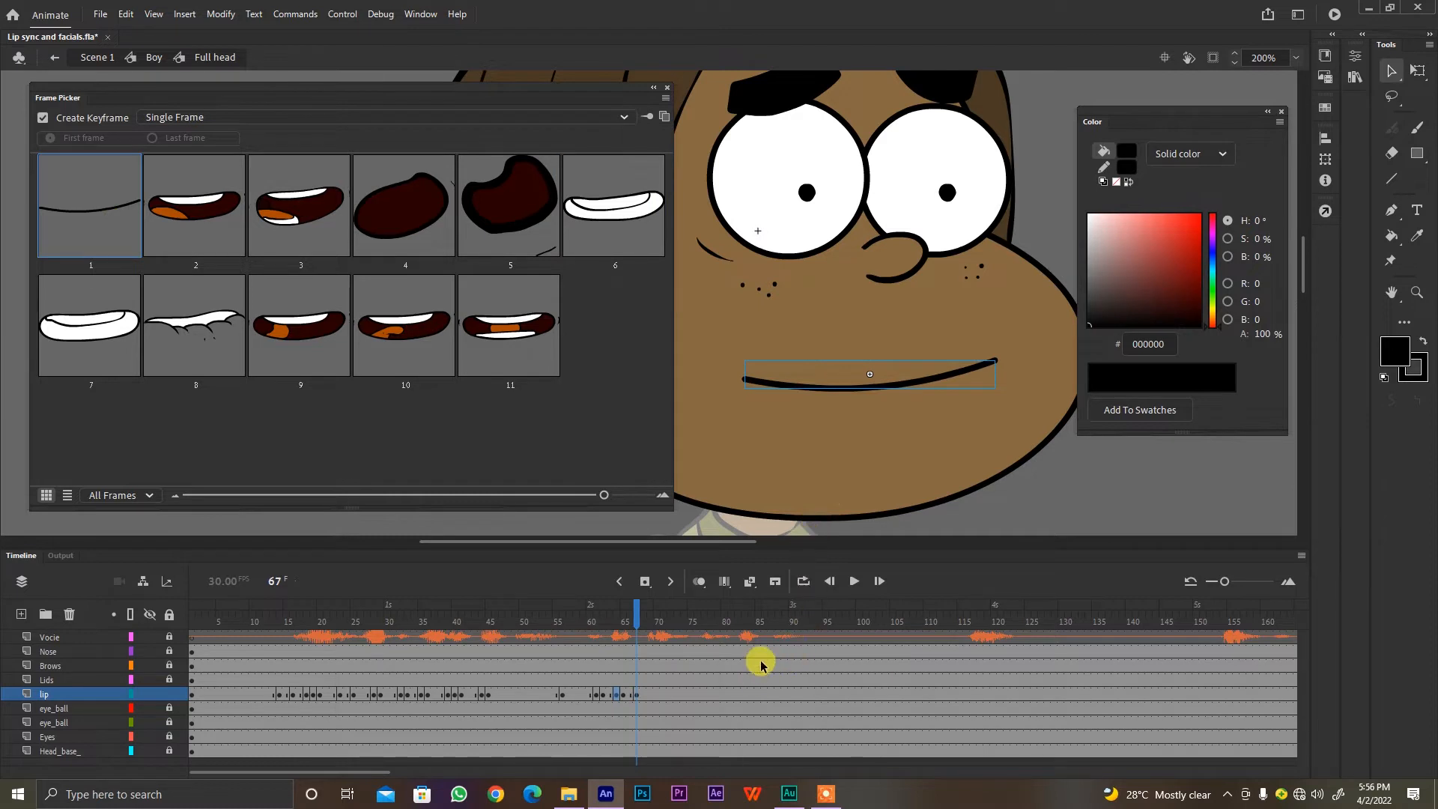
Step: Replay the lip-sync from about frame 56 to check the mouth shapes up to frame 67
left_click(565, 620)
key("Return")
key("Return")
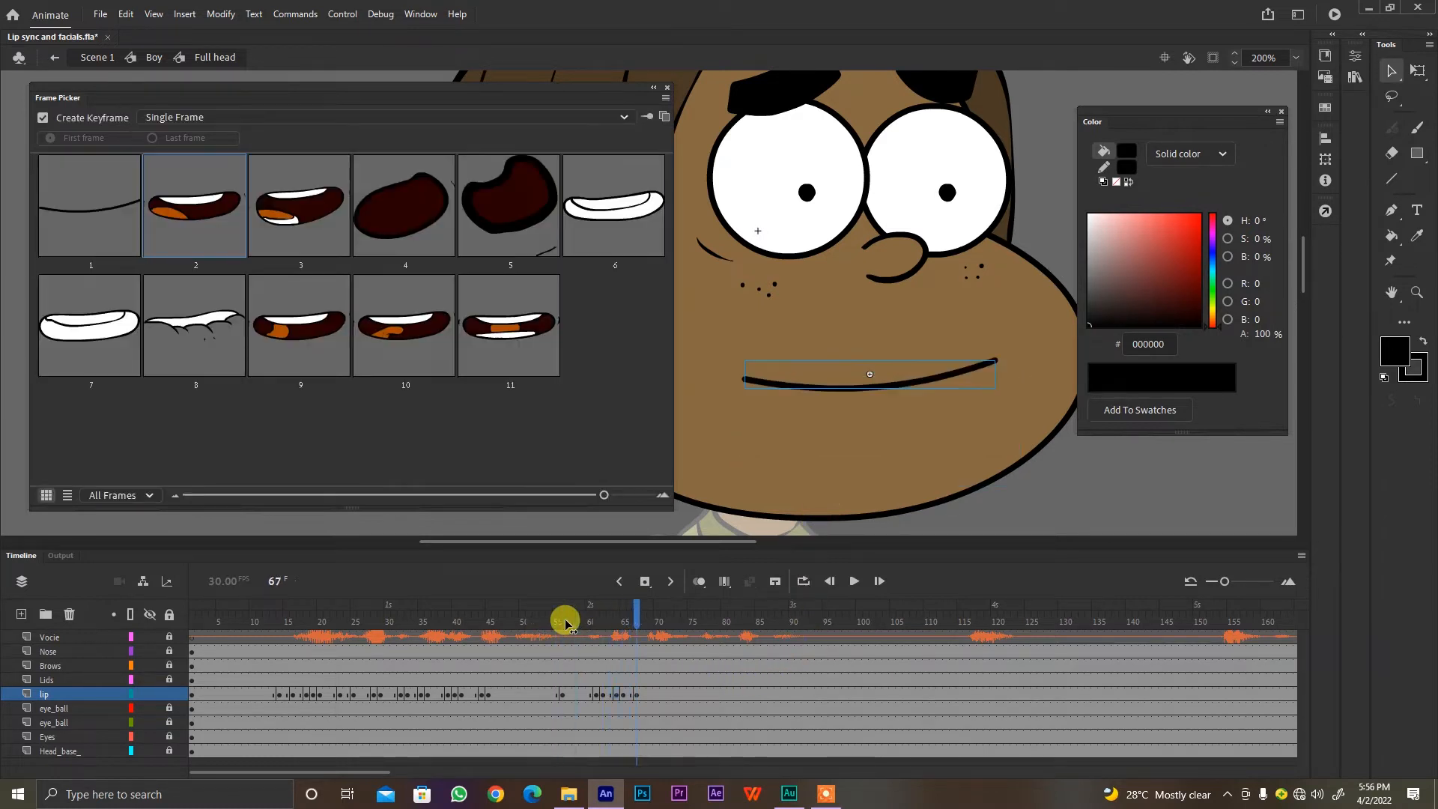
Step: Assign mouth shape 2 at frame 69 of the lip layer
key("period")
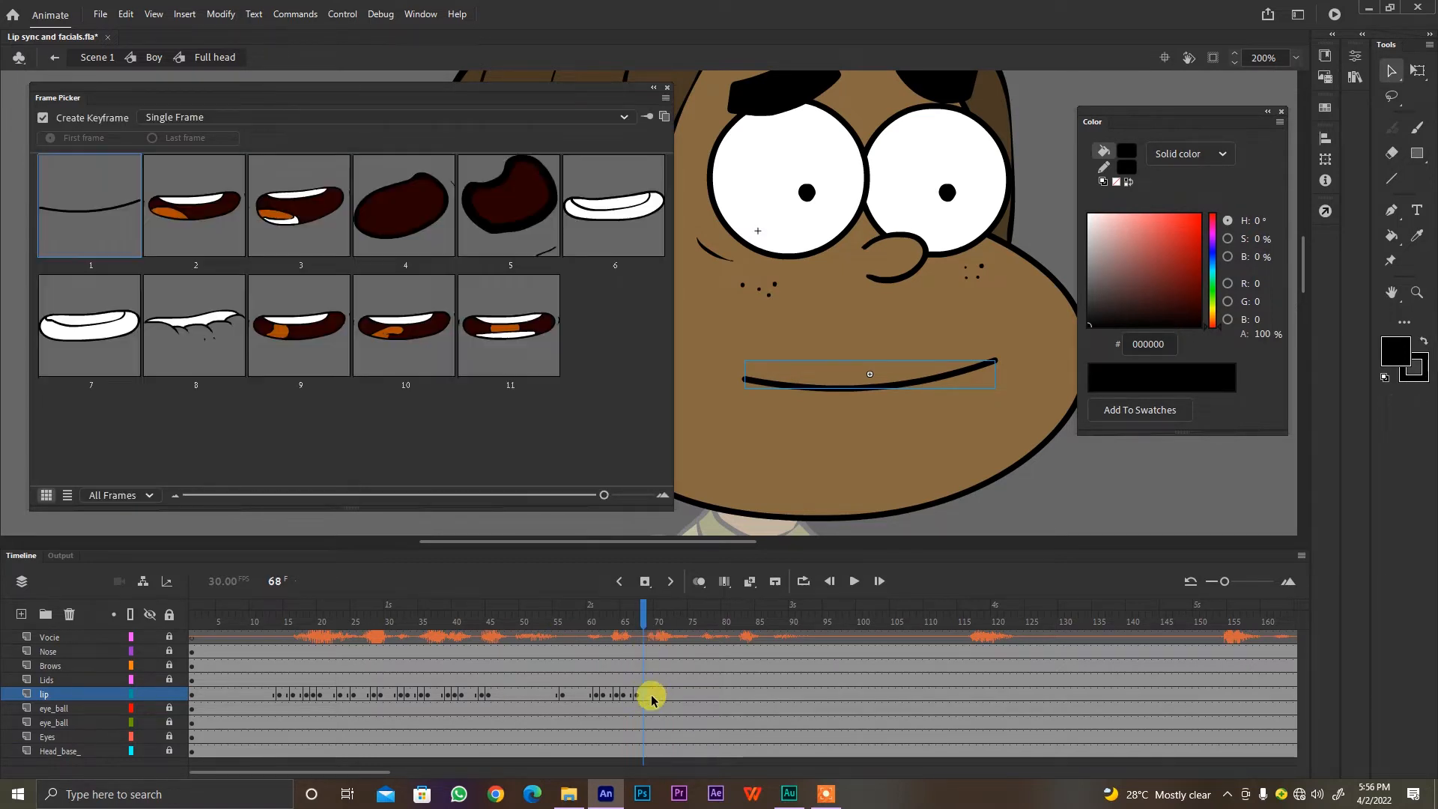
key("period")
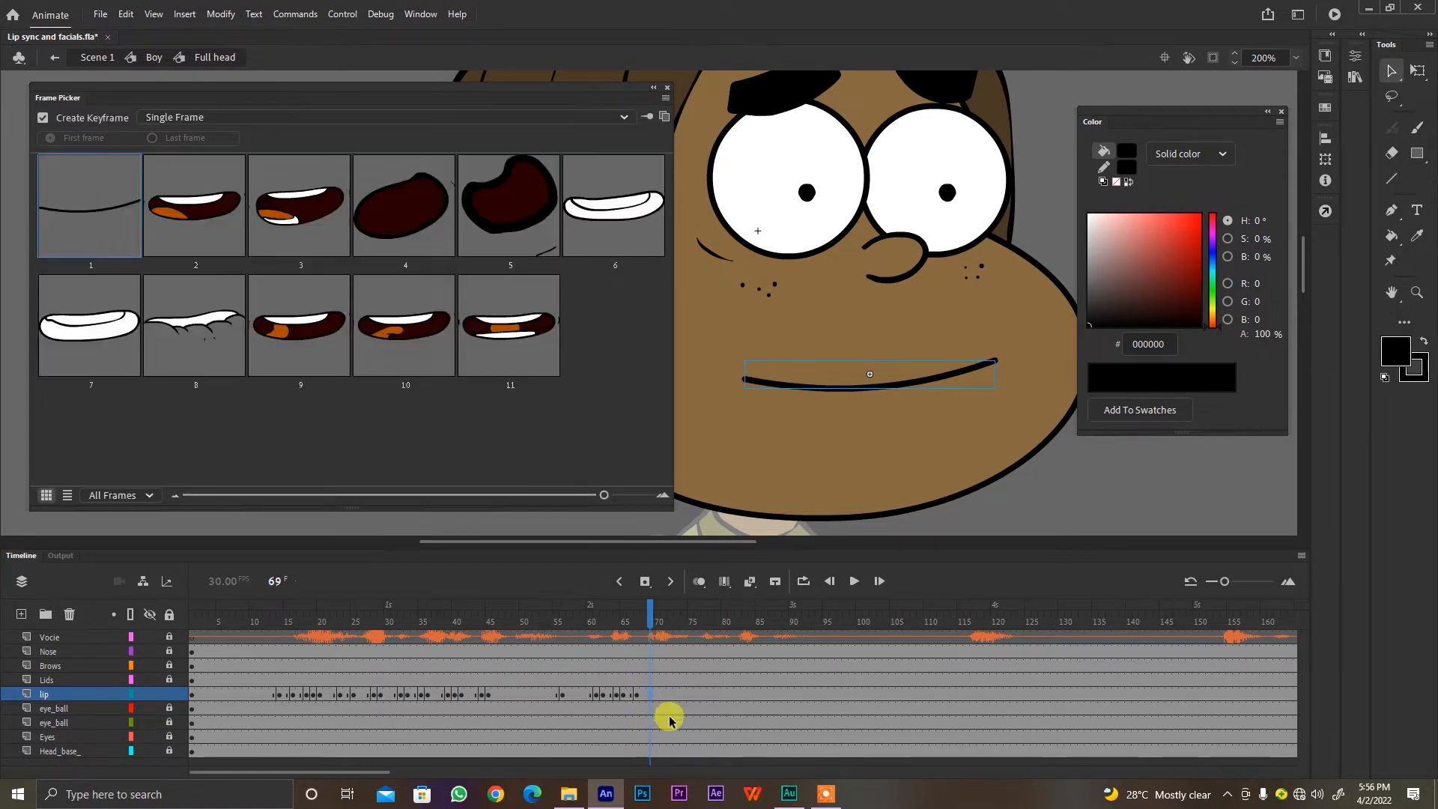
left_click(214, 222)
Step: Try mouth shape 3 at frame 70 of the lip layer, and clear that keyframe
left_click(349, 226)
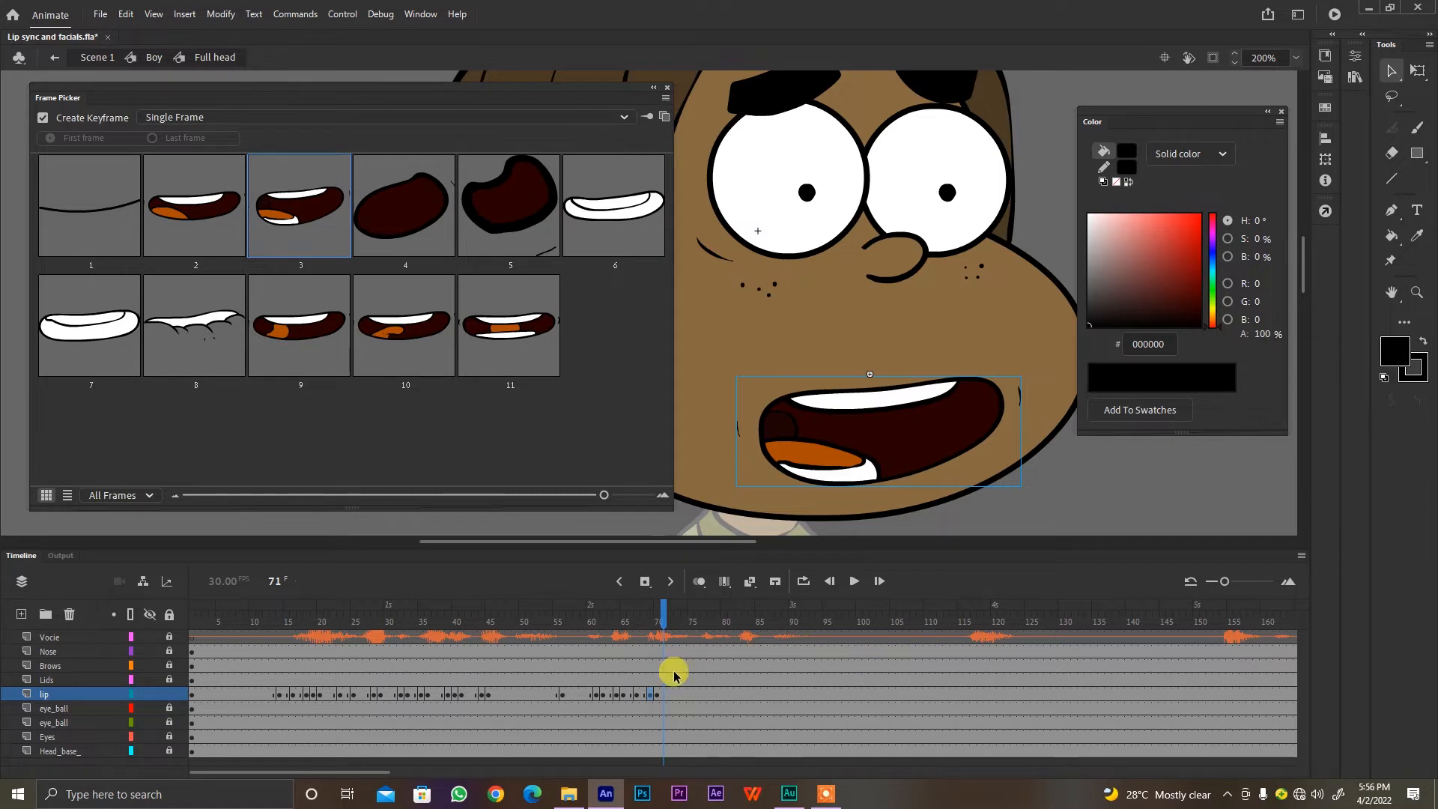
right_click(657, 693)
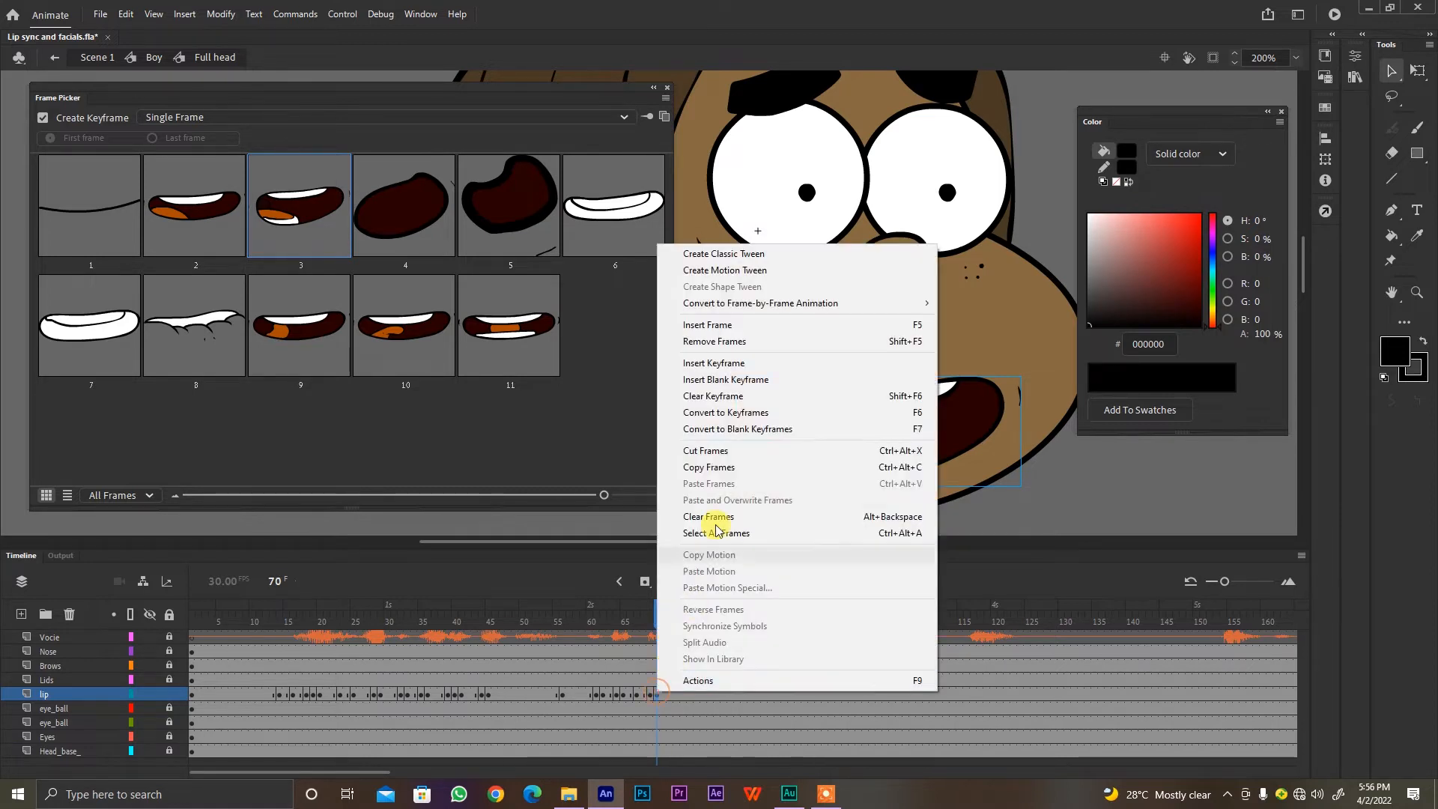
left_click(737, 402)
Step: Assign mouth shape 6 at frame 71, mouth shape 1 at frame 73 and mouth shape 6 at frame 74 of the lip layer
left_click_drag(654, 613, 650, 608)
left_click(665, 697)
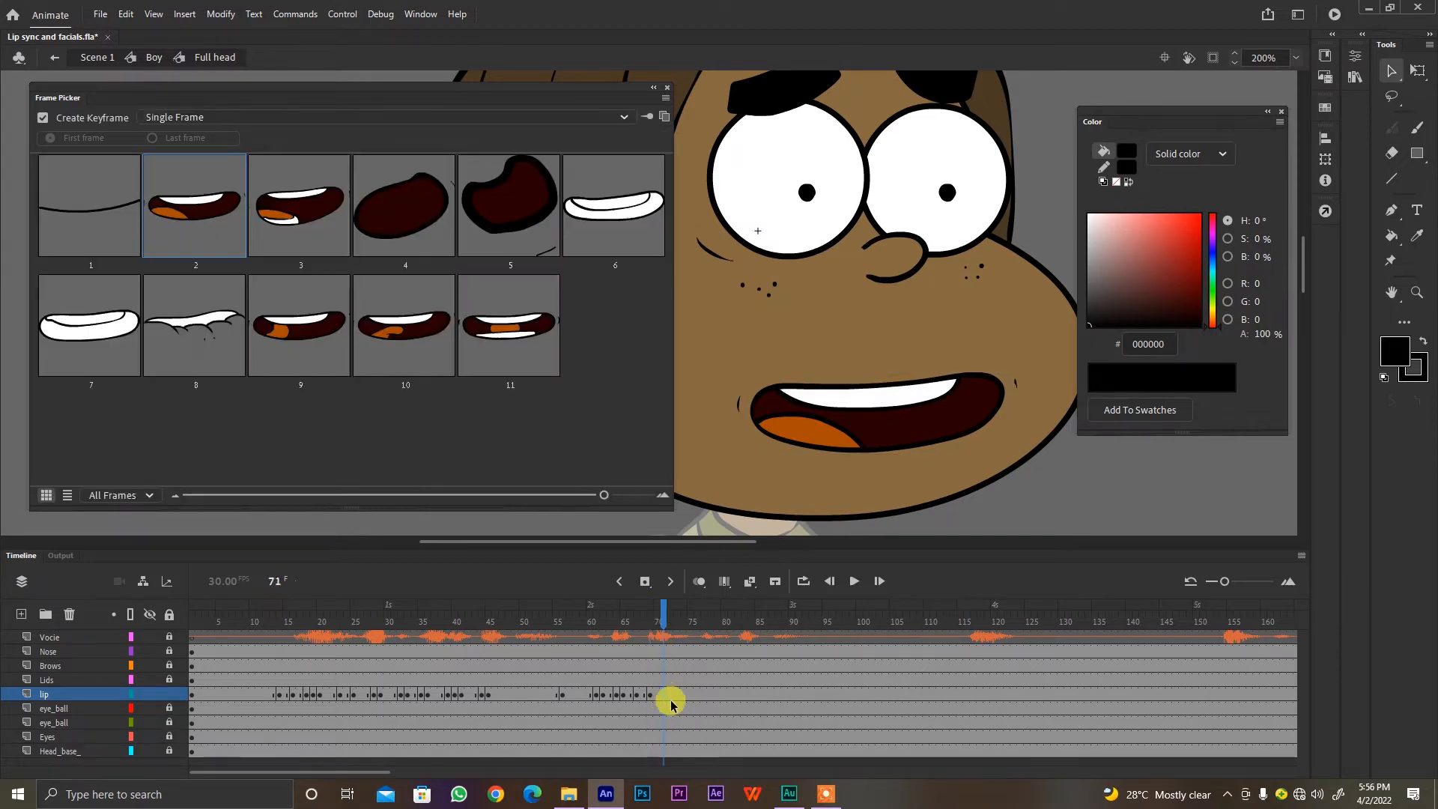
left_click(628, 231)
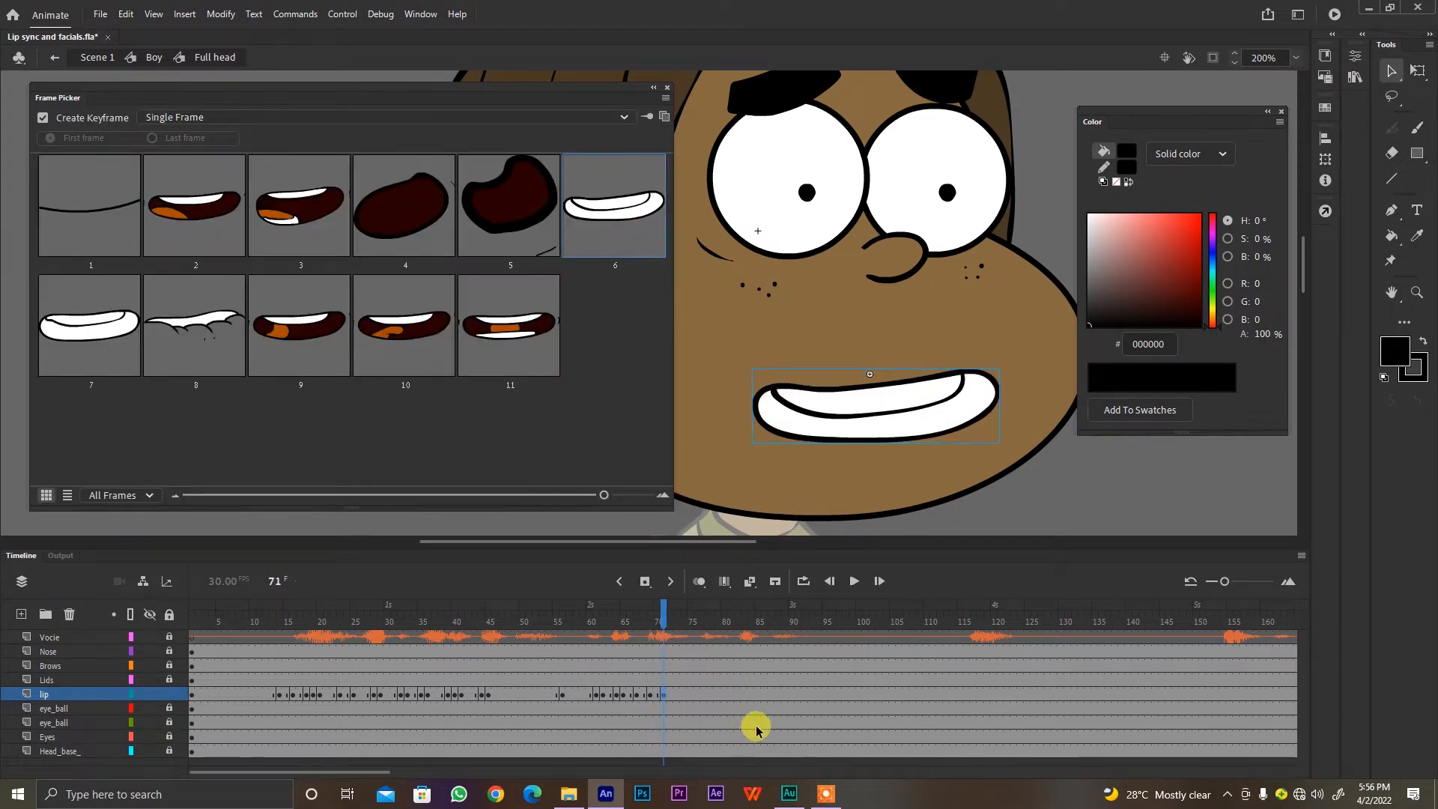
key("period")
key("period")
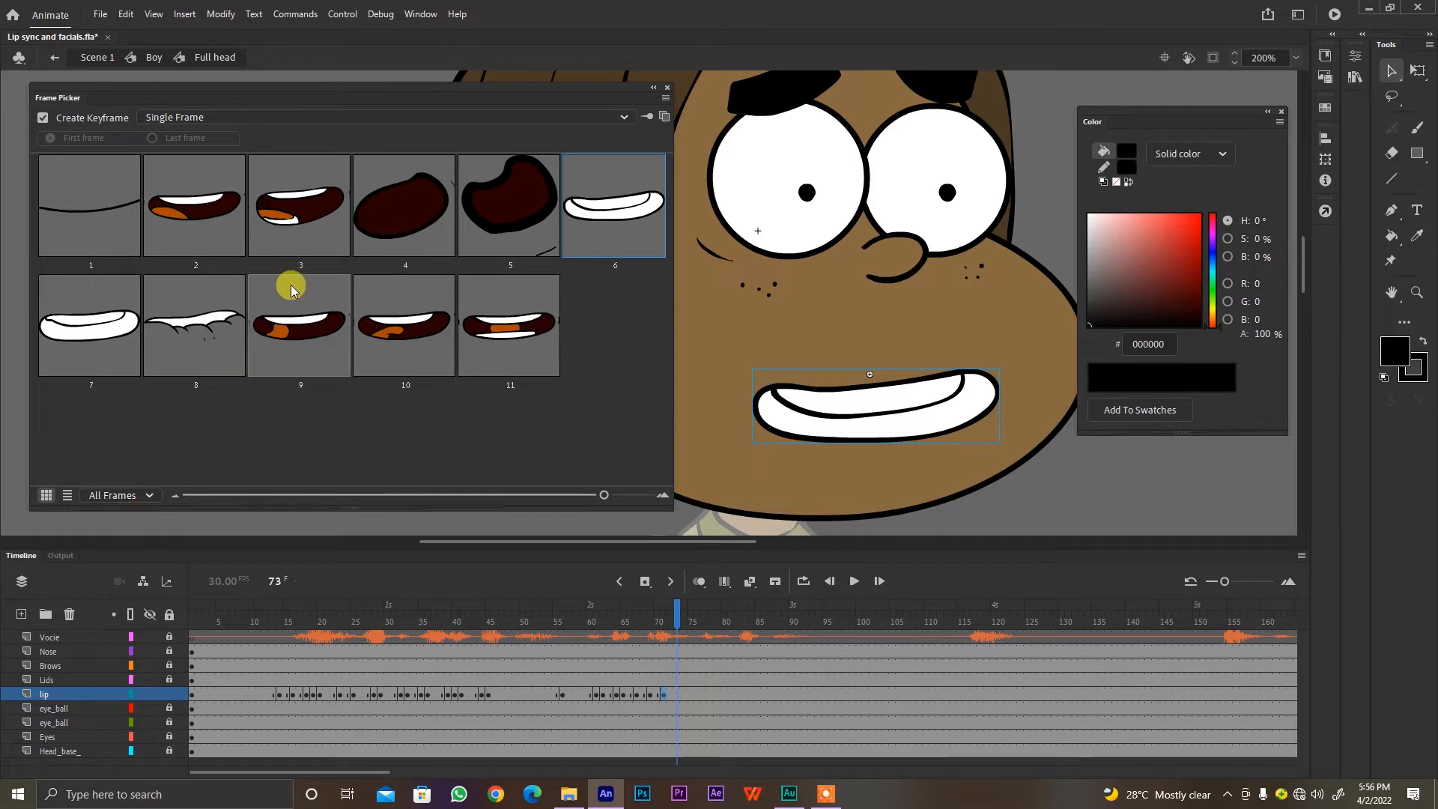
left_click(86, 221)
key("period")
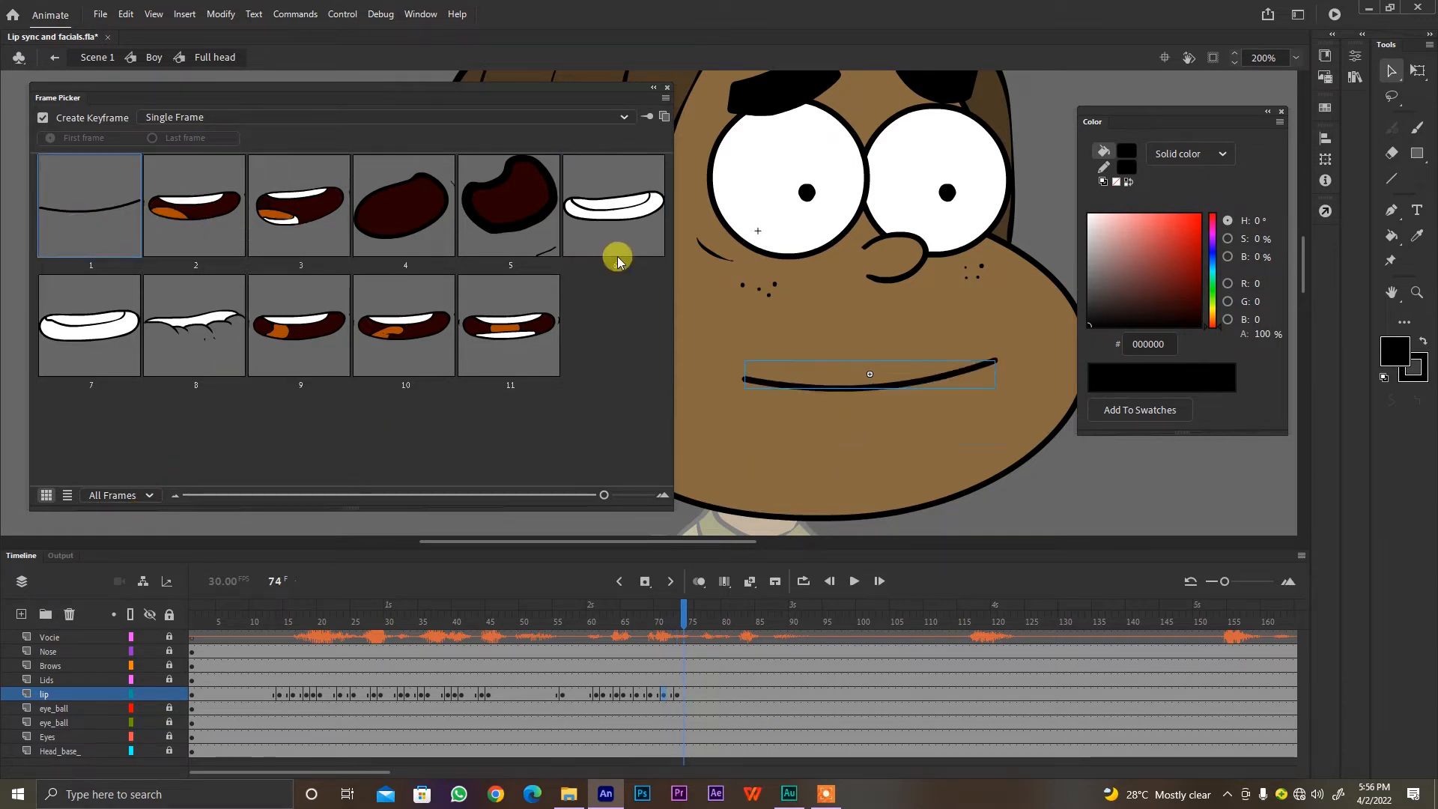
left_click(601, 239)
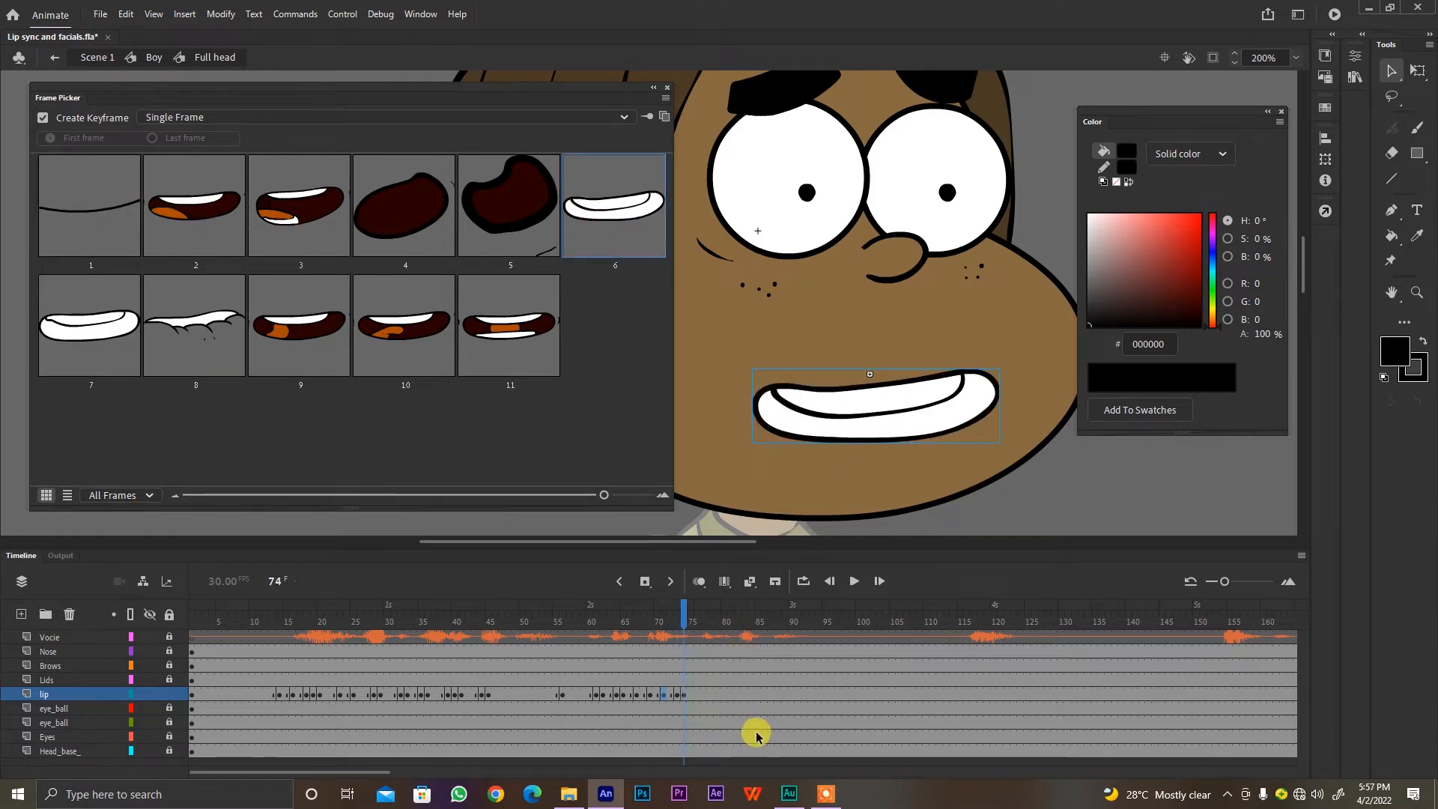
Step: Assign mouth shape 1 at frame 76, mouth shape 4 at frame 77 and mouth shape 5 at frame 78 of the lip layer
key("period")
key("period")
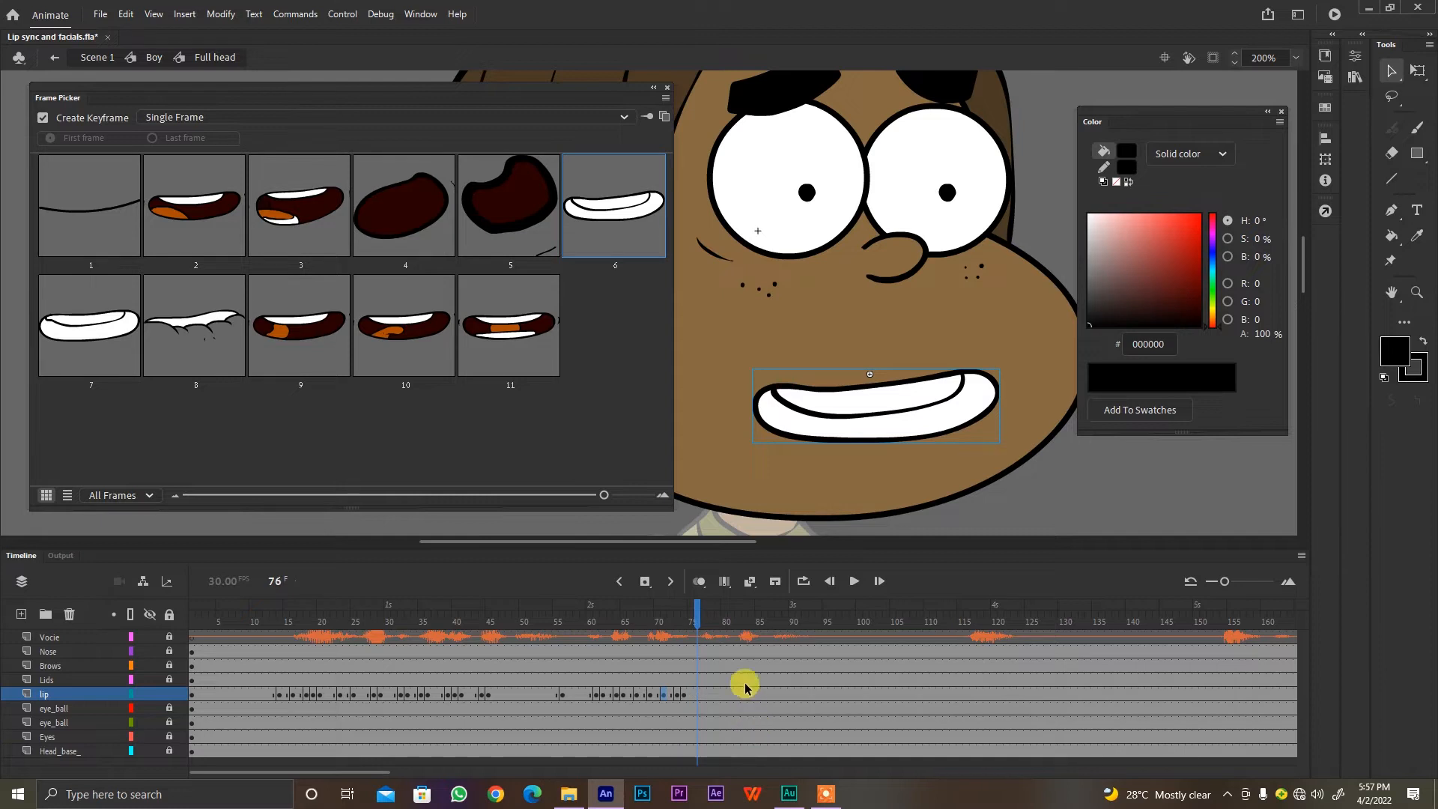
left_click(137, 205)
key("period")
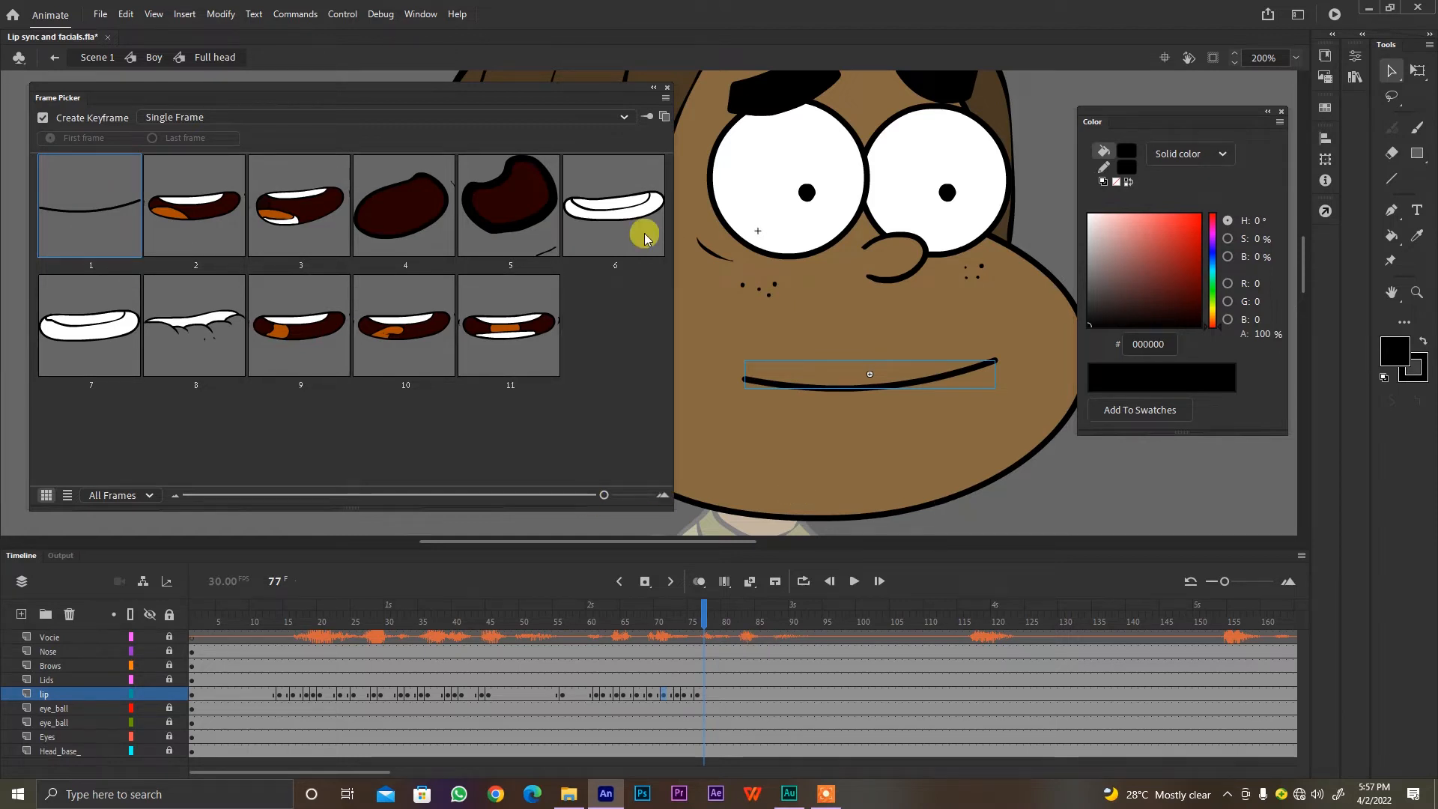
left_click(434, 226)
key("period")
left_click(519, 215)
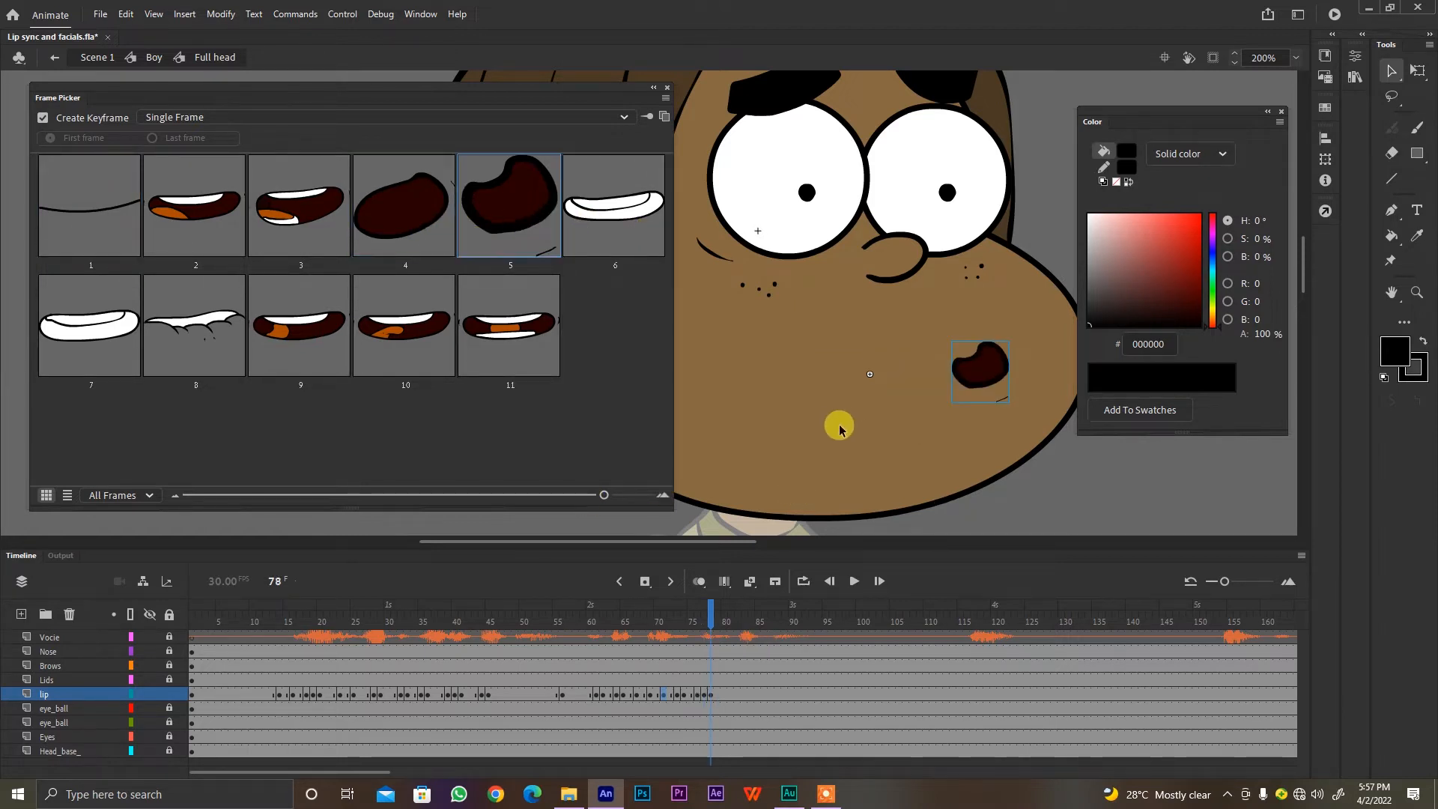
Step: Assign mouth shape 4 at frame 80 and mouth shape 6 at frame 81 of the lip layer
key("period")
key("period")
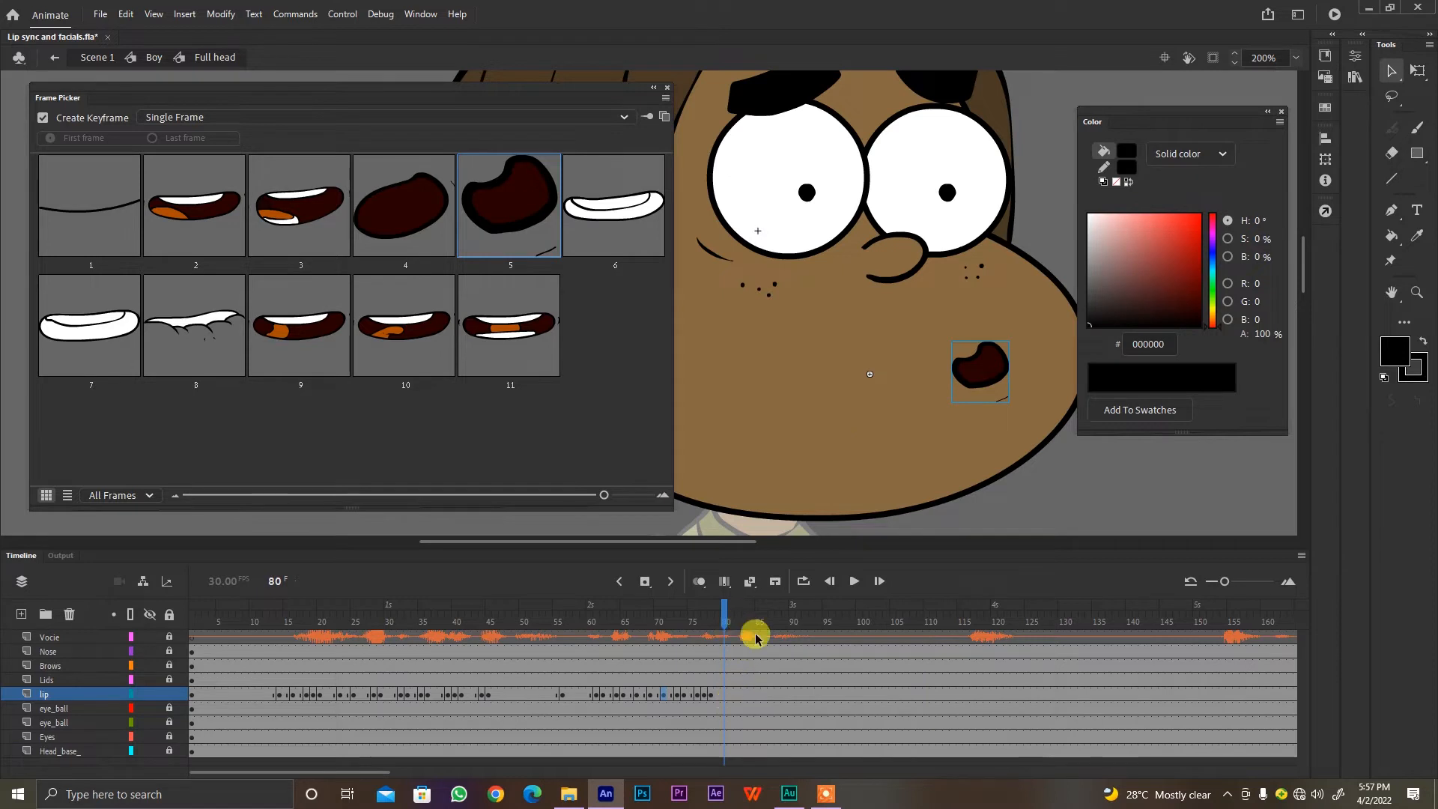
left_click(418, 241)
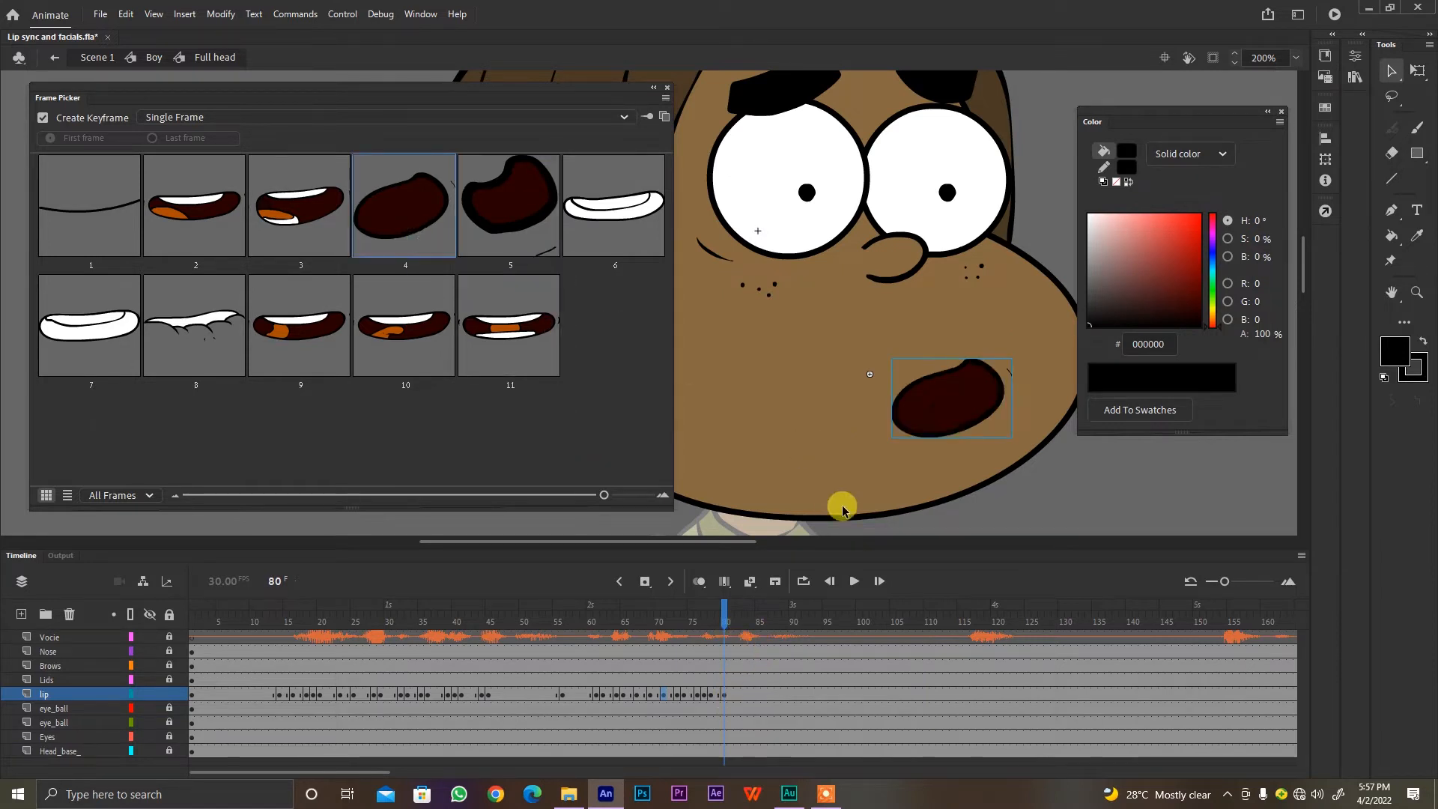
key("period")
key("period")
left_click(619, 225)
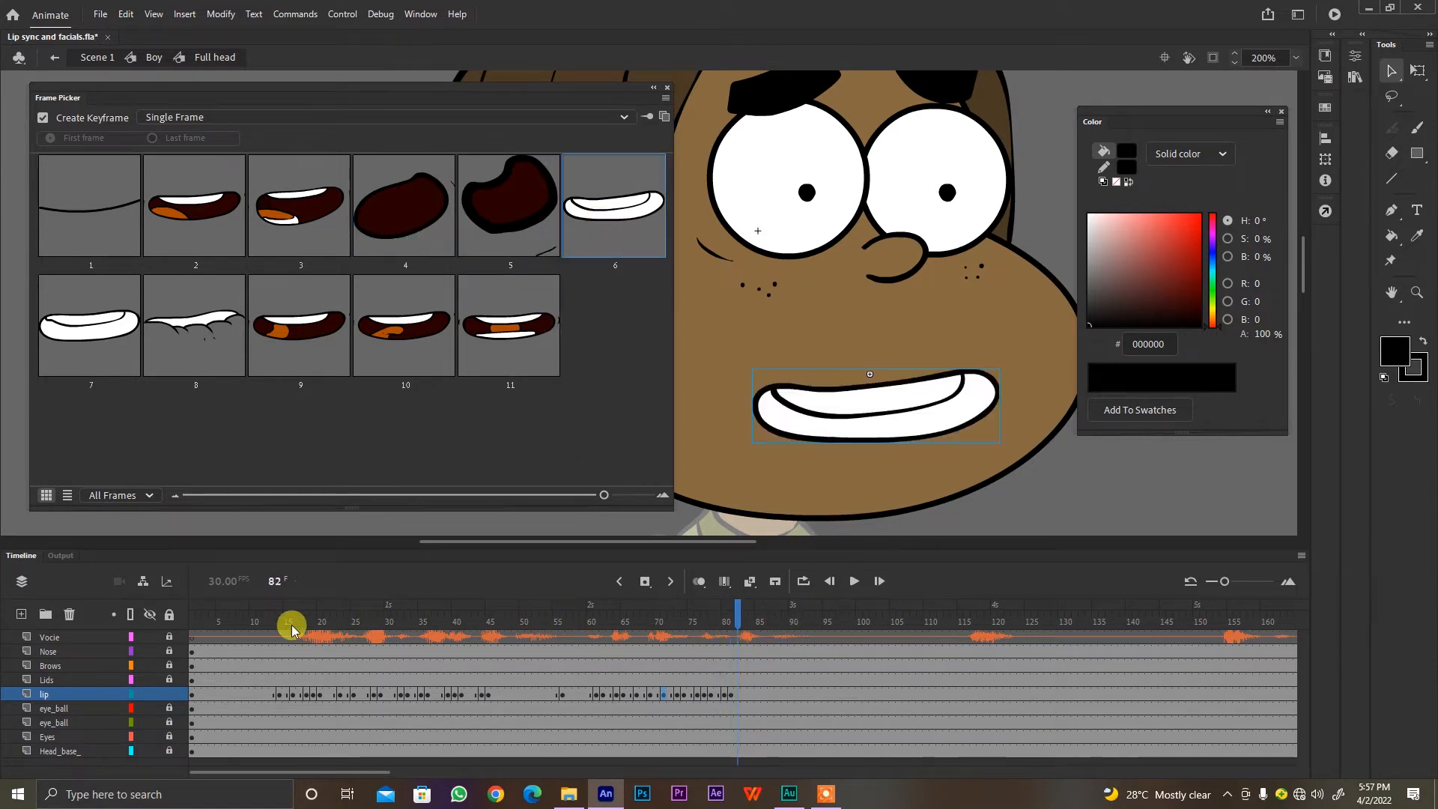
Step: Play back the lip sync from about frame 13 and again from frame 53 to check the mouth timing
left_click(277, 610)
key("Return")
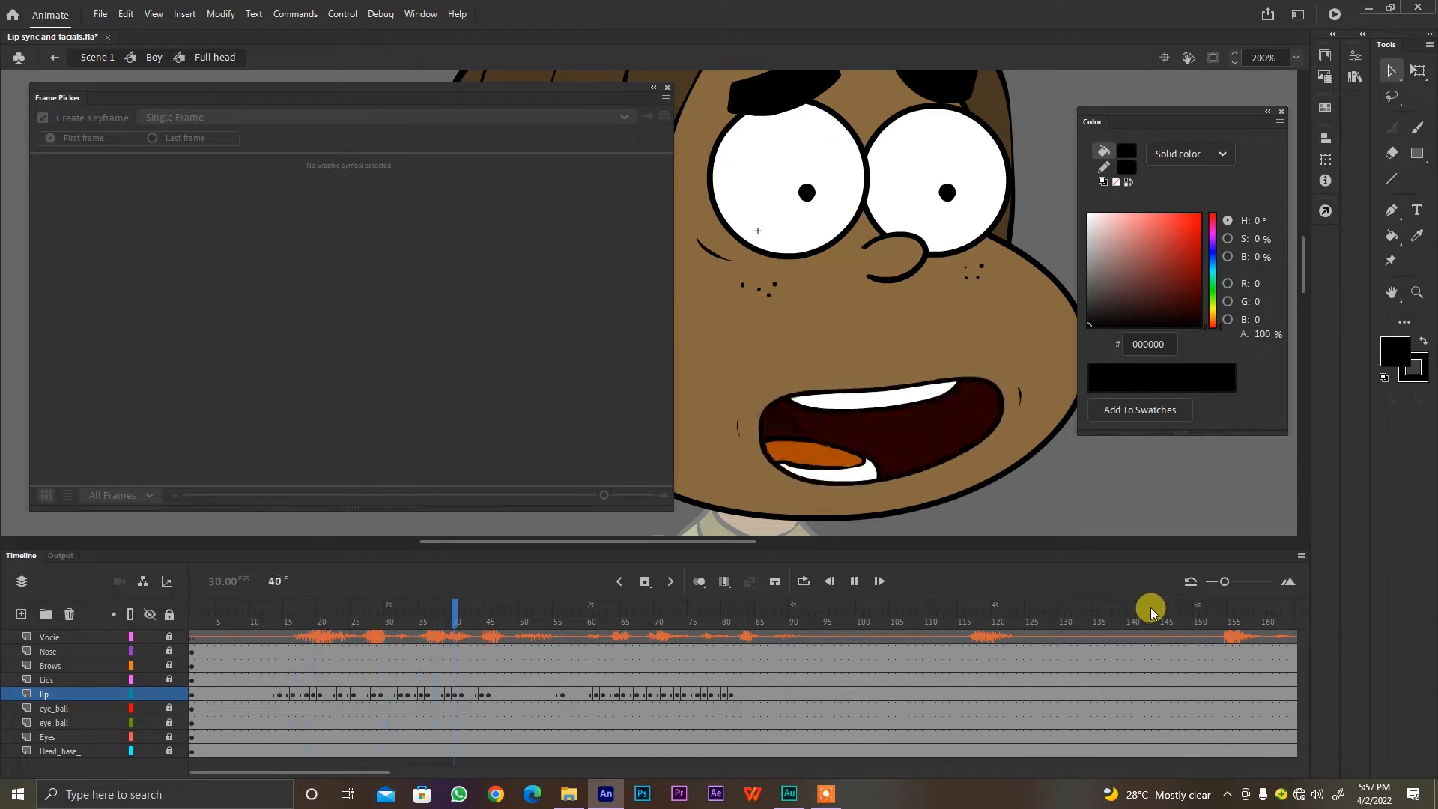
key("Return")
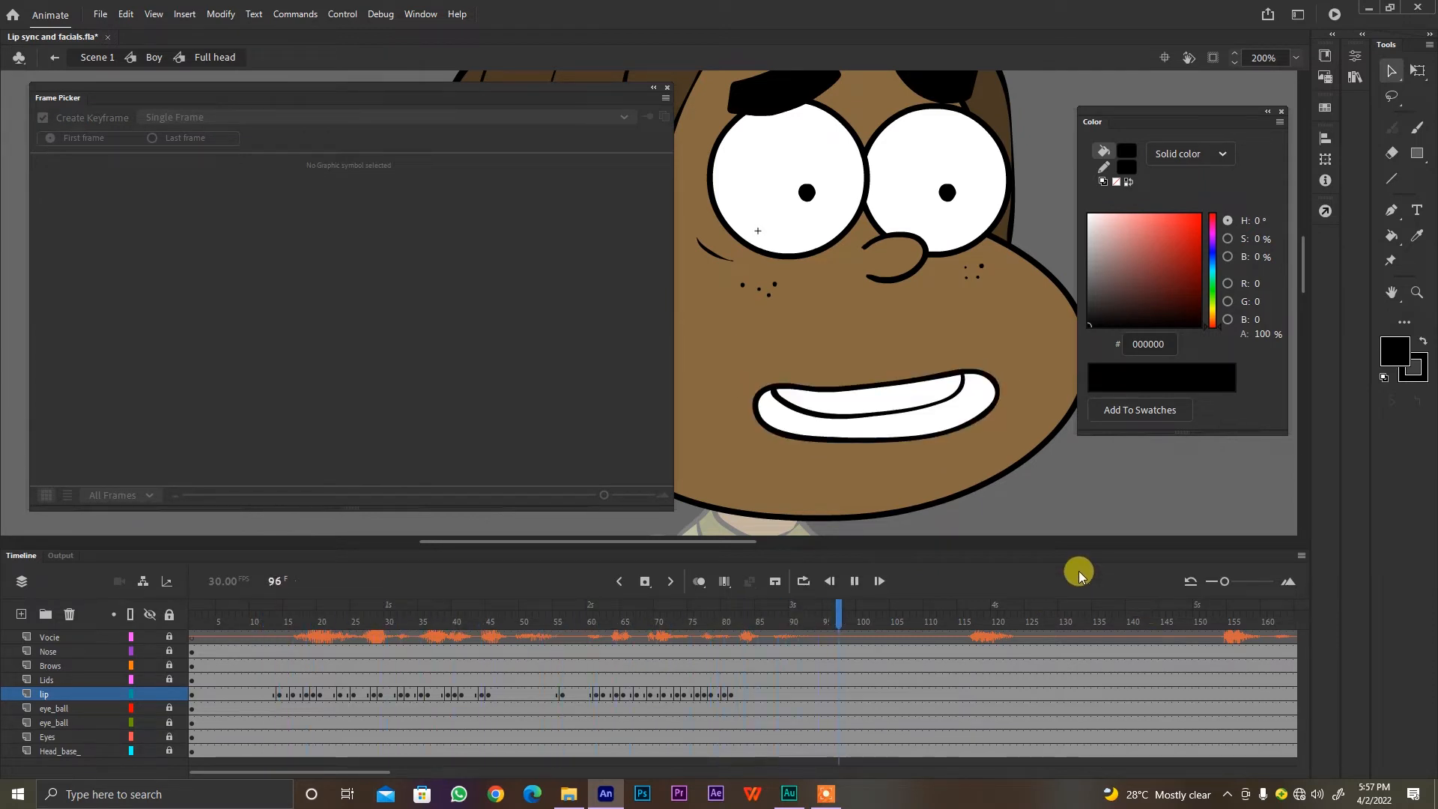
left_click(545, 619)
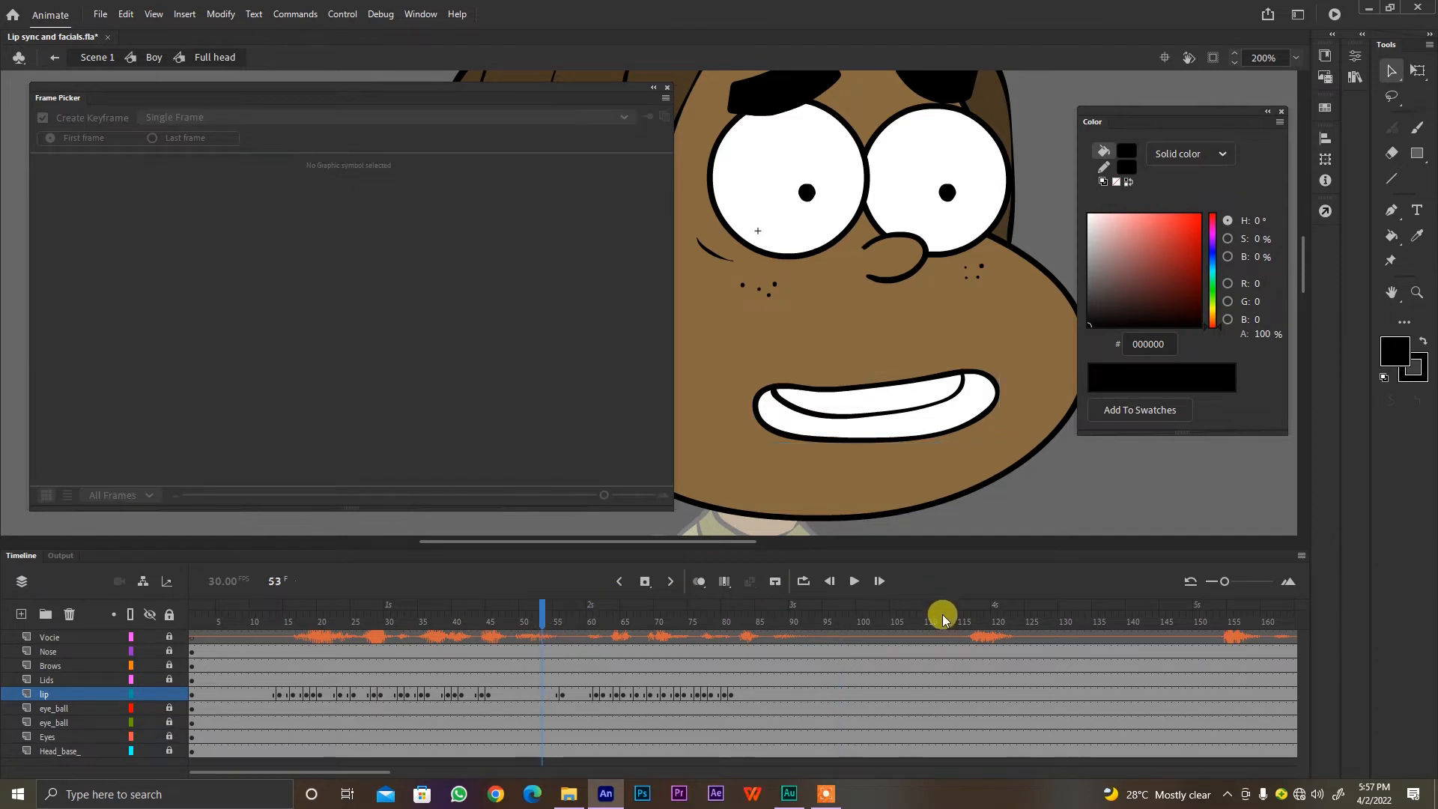
key("Return")
key("Return")
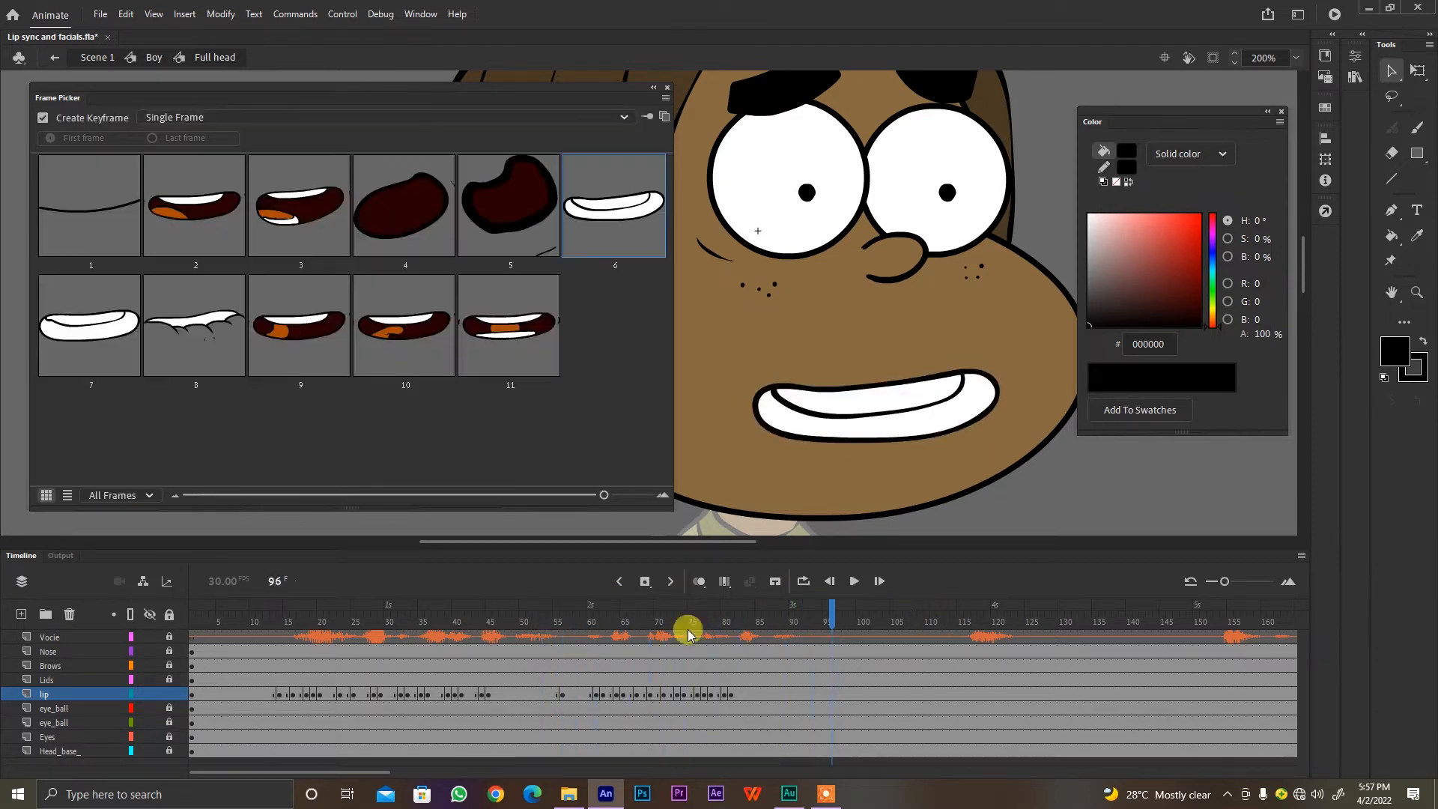
Step: Save the file and replay the lip sync from frame 12 and from frame 58
left_click(265, 620)
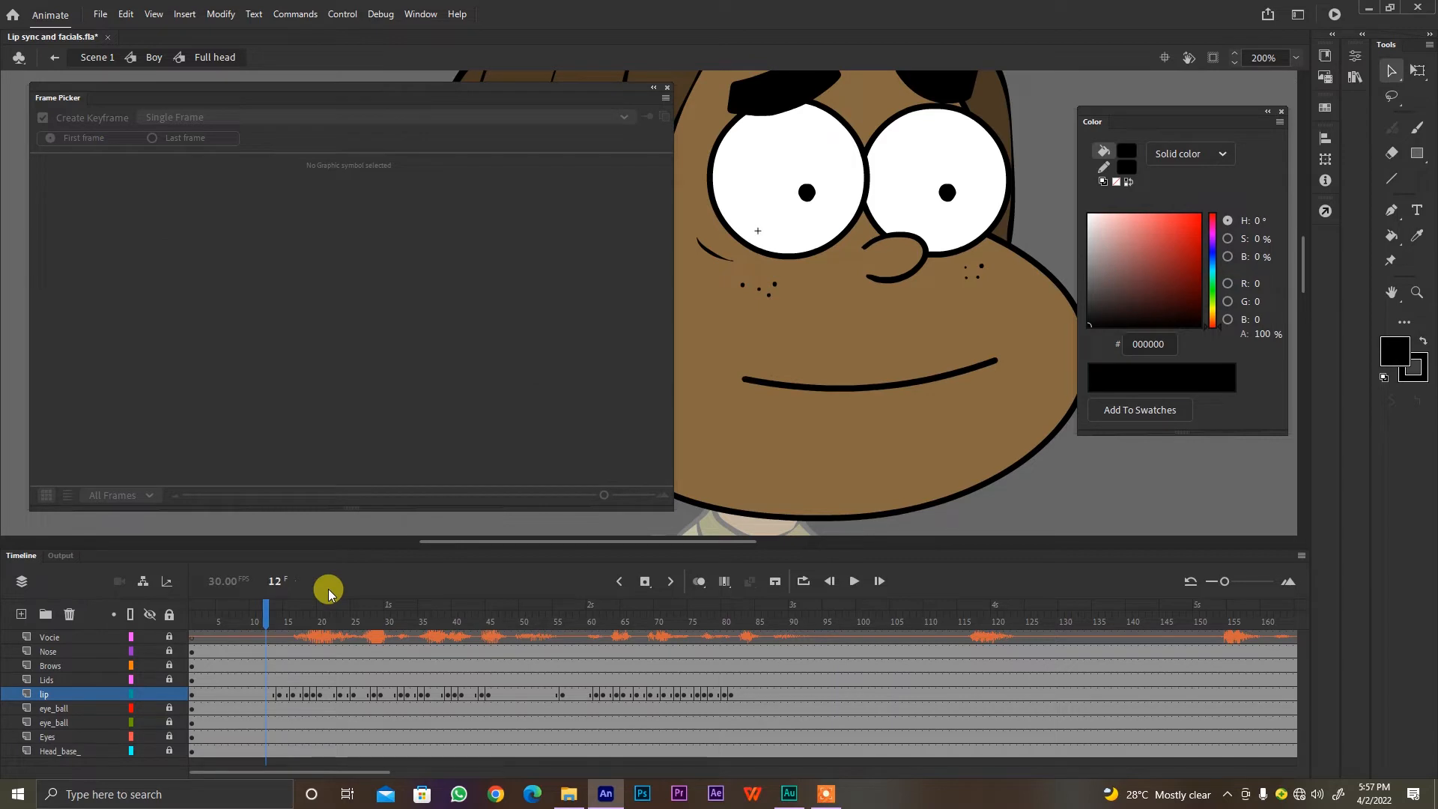
key("ctrl+s")
key("Return")
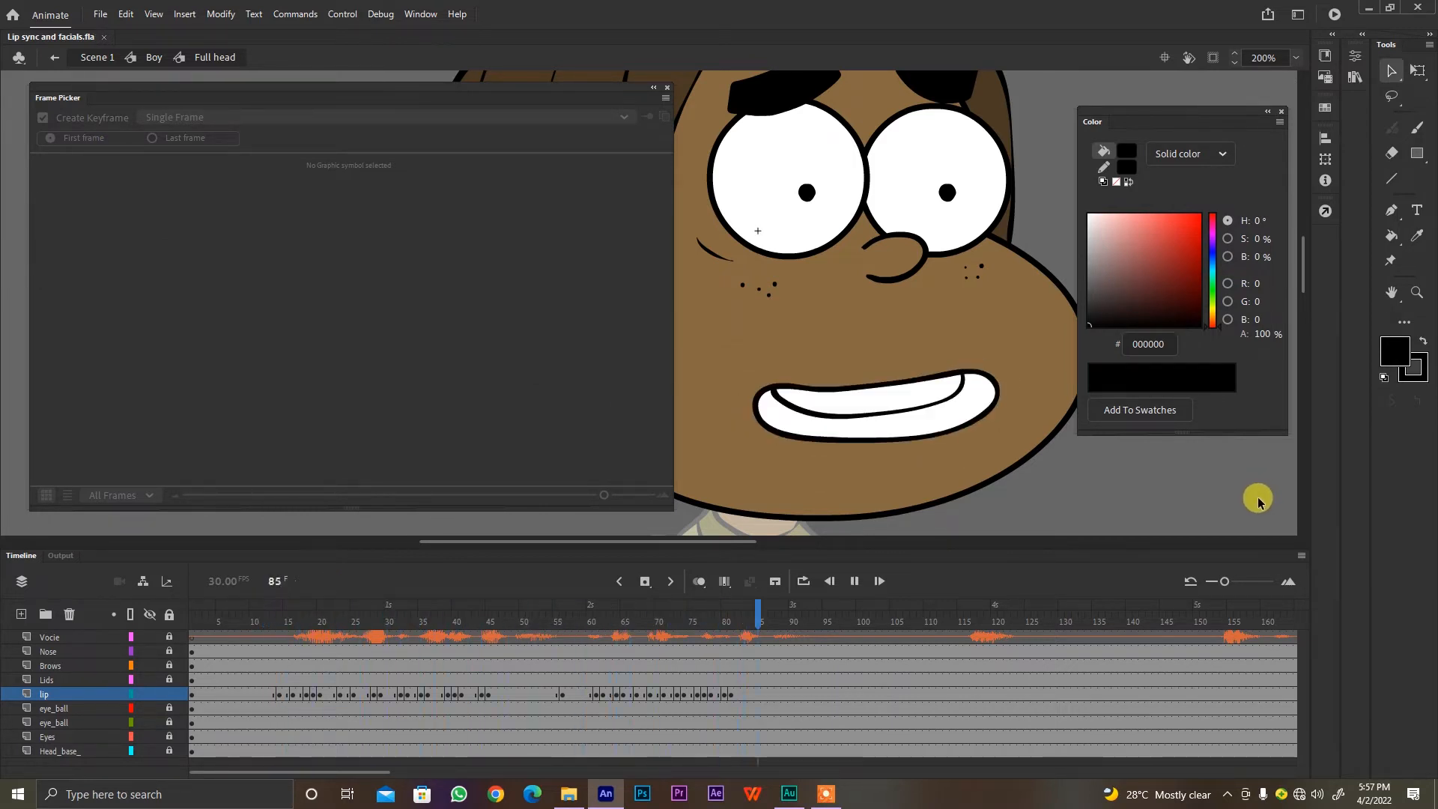
key("Return")
left_click(576, 620)
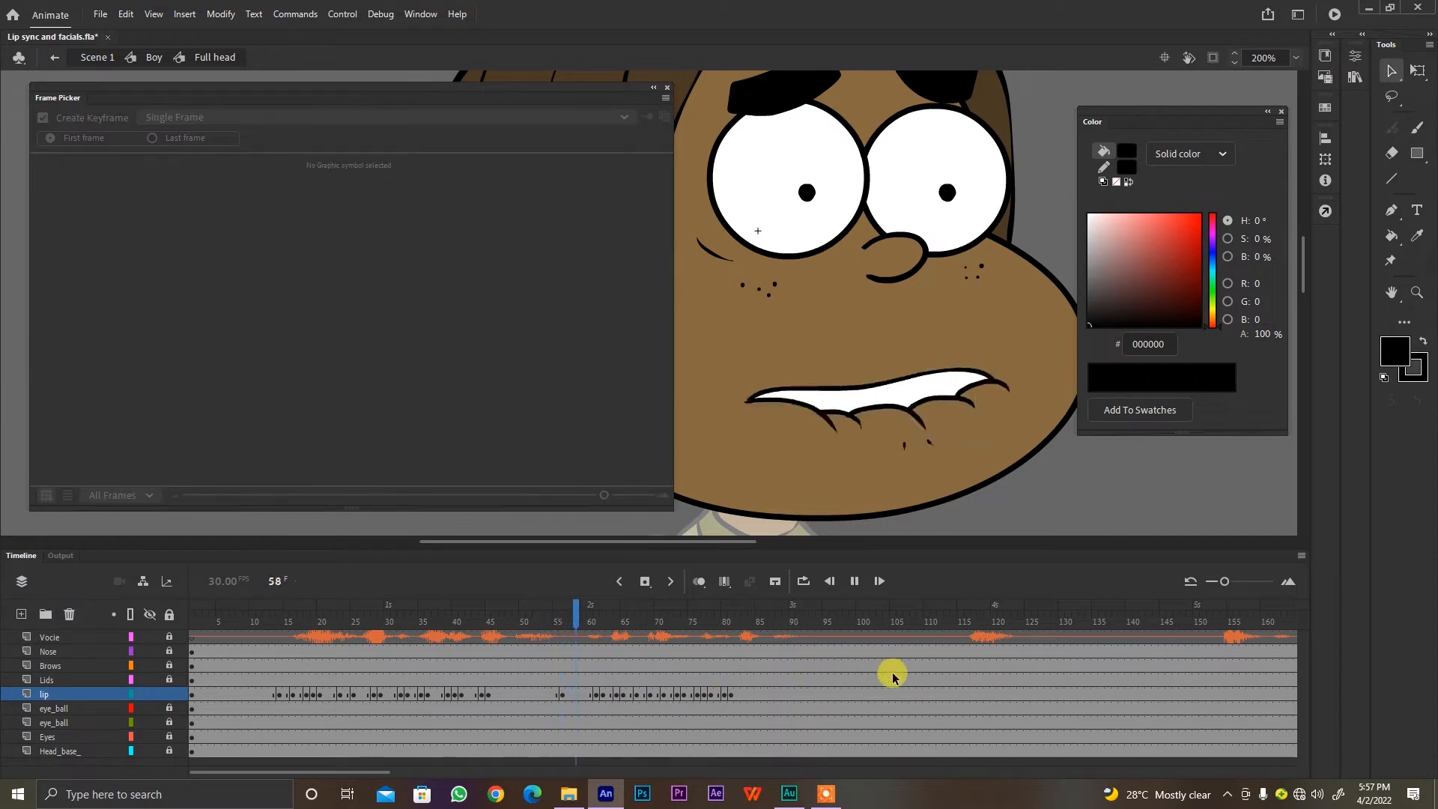
key("Return")
Step: Assign mouth shape 7 at frame 54 of the lip layer and check it by playback
left_click(554, 695)
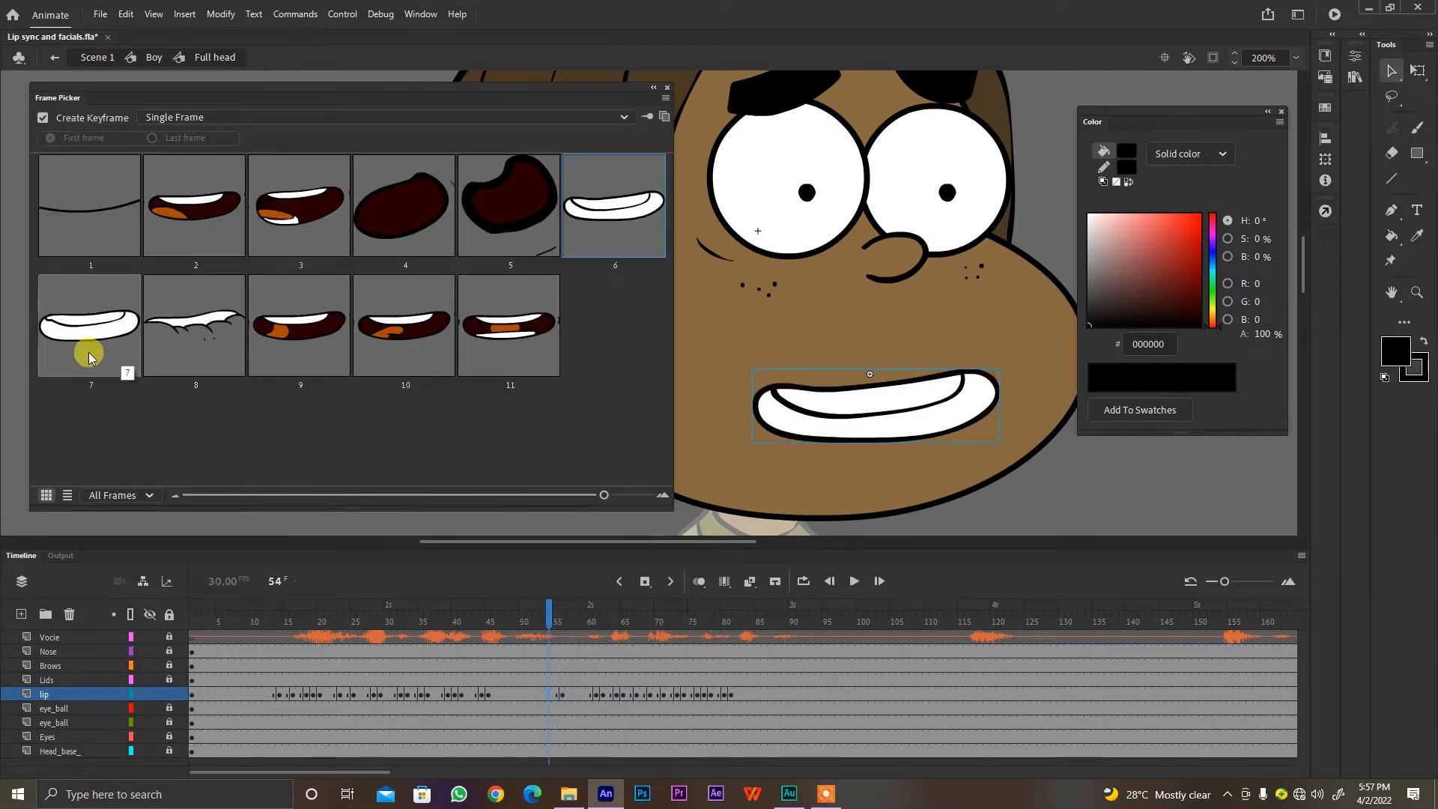
left_click(89, 355)
key("Return")
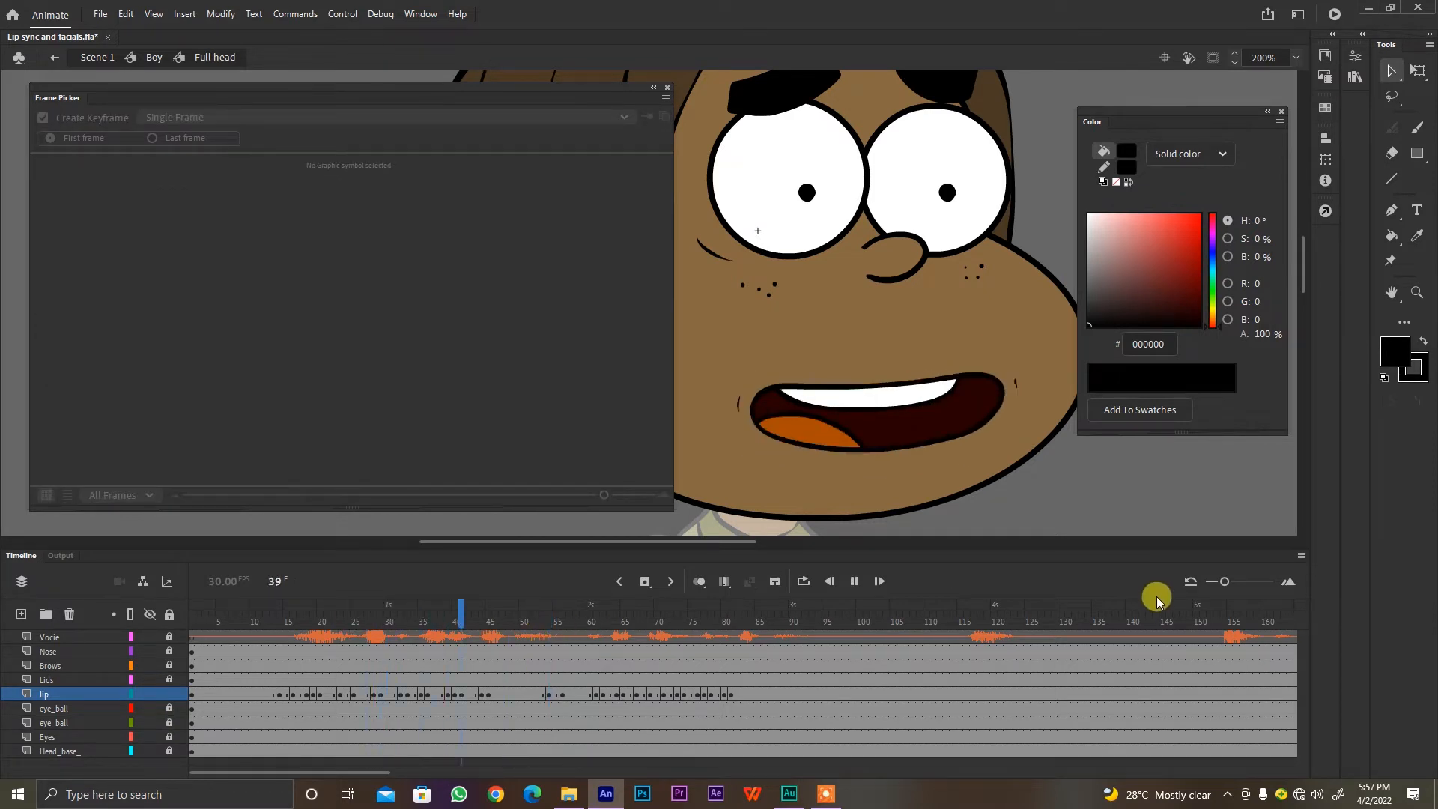
key("Return")
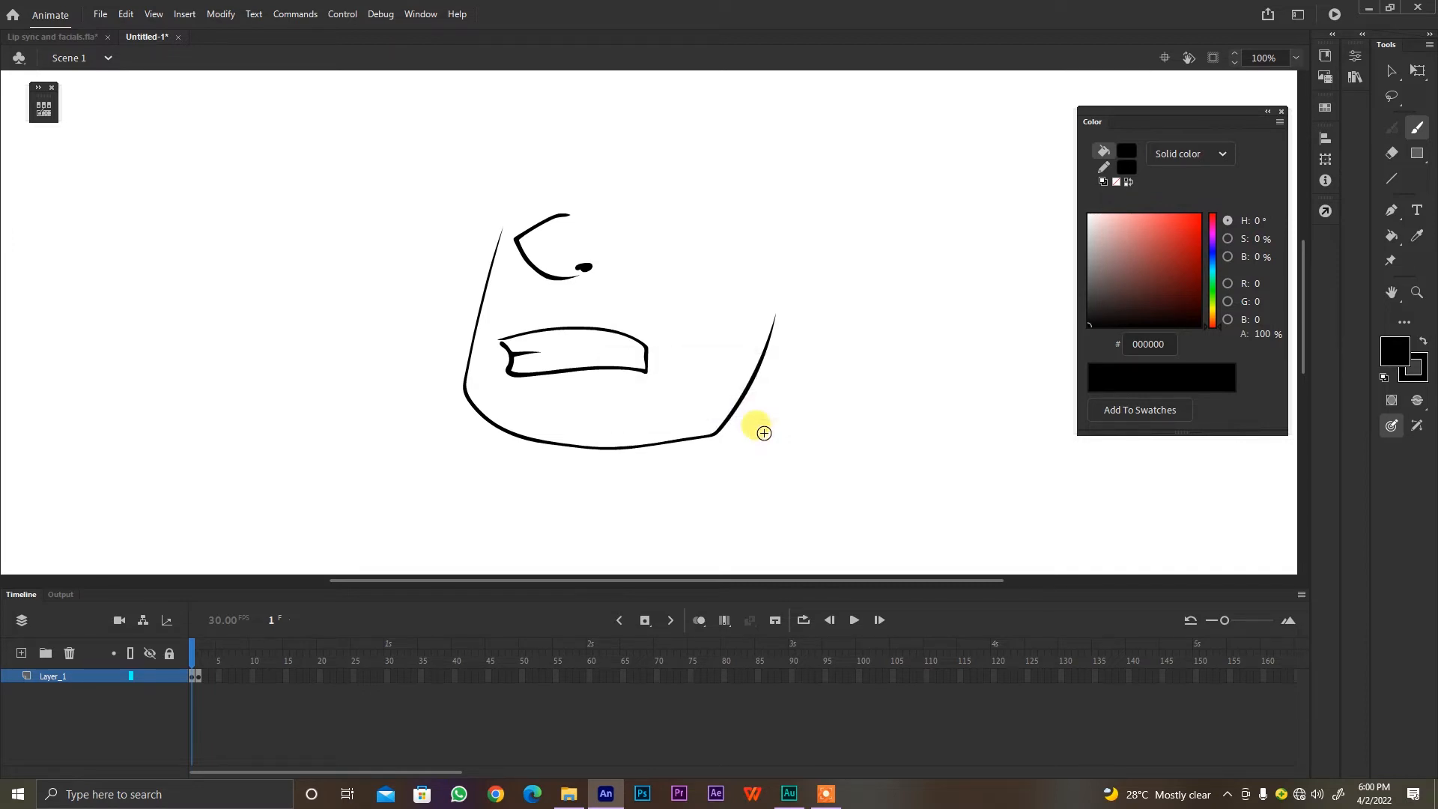
Step: Compare the rough face drawings on frames 1 and 2 of Untitled-1, and return to the Lip sync and facials.fla document
key("v")
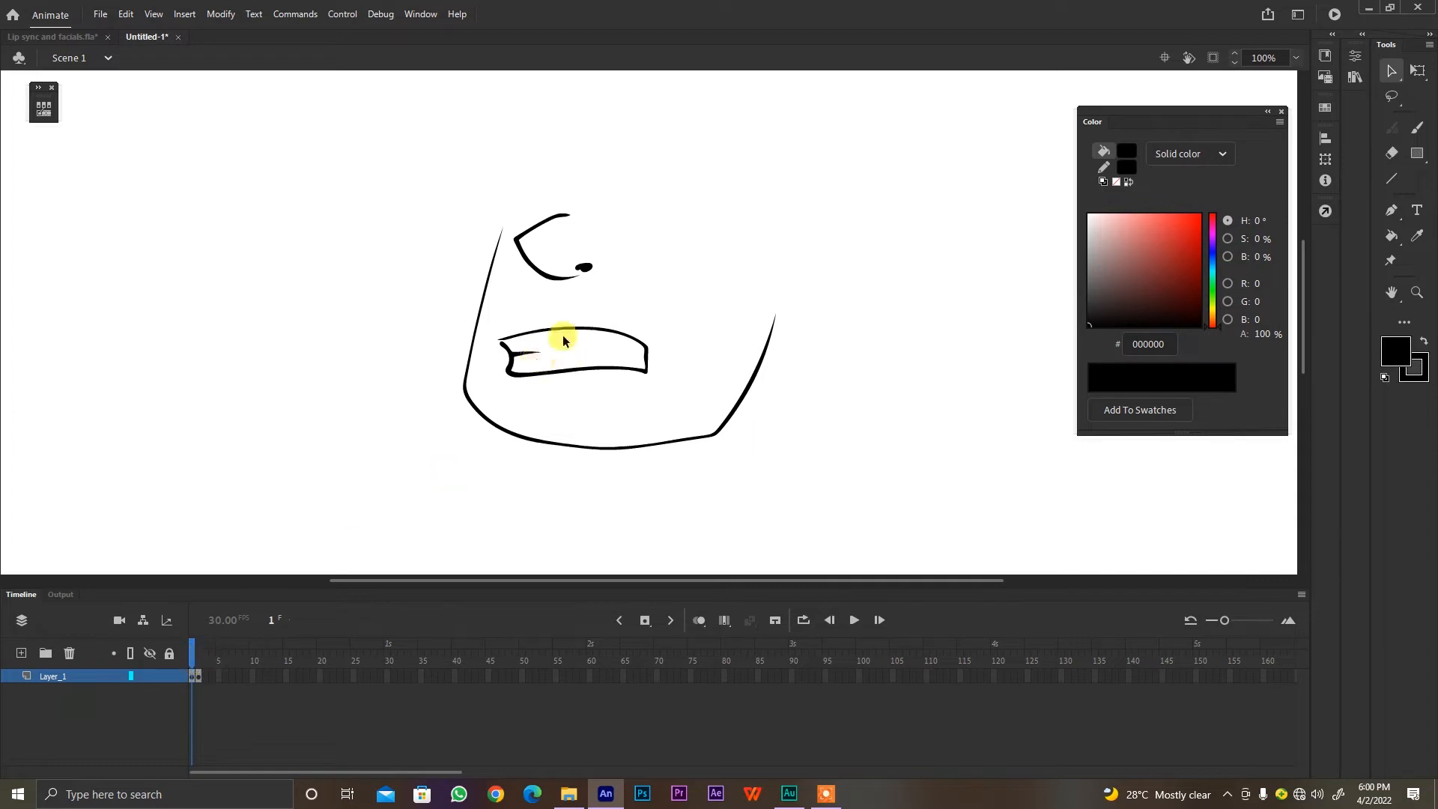
left_click(194, 660)
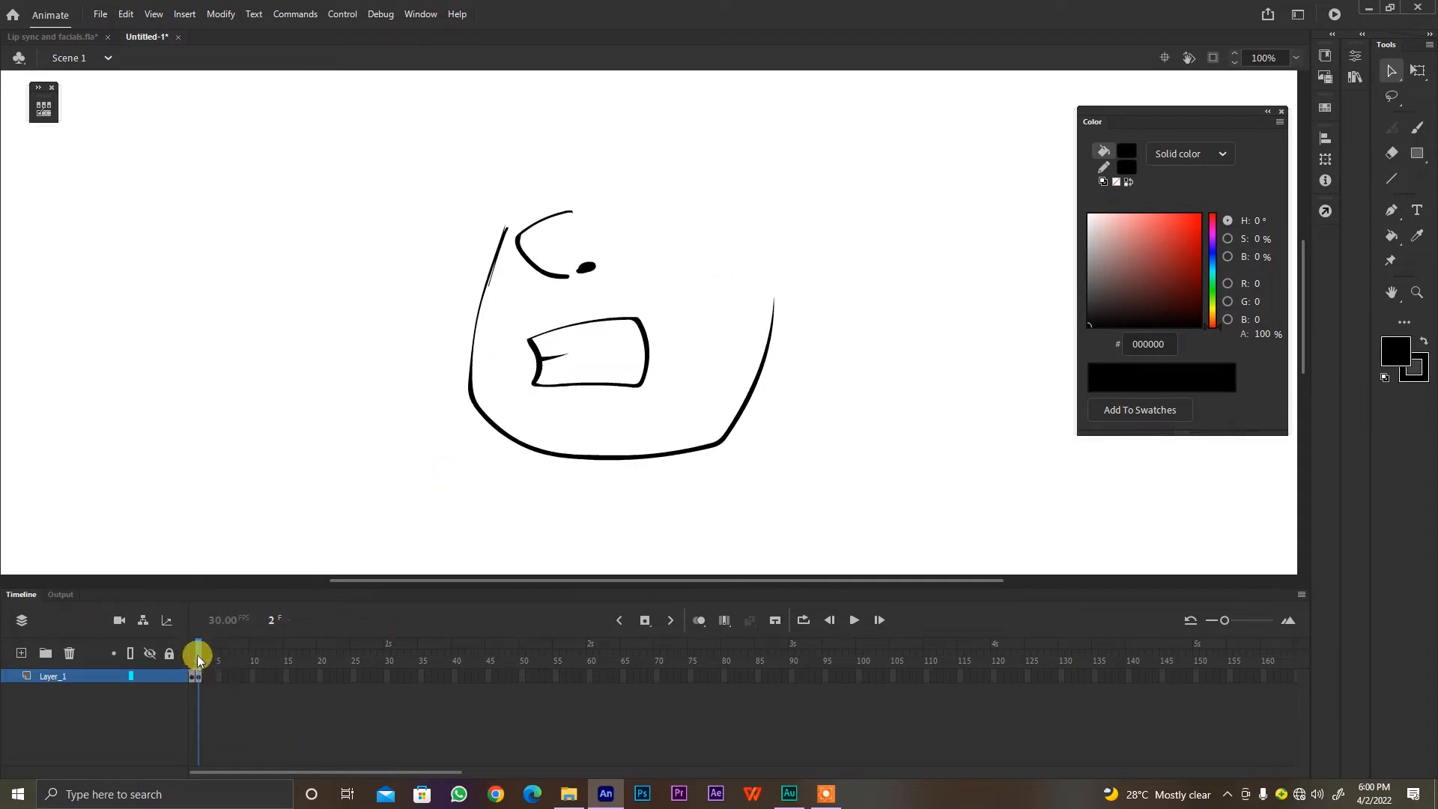
left_click_drag(196, 655, 204, 664)
left_click_drag(203, 663, 197, 657)
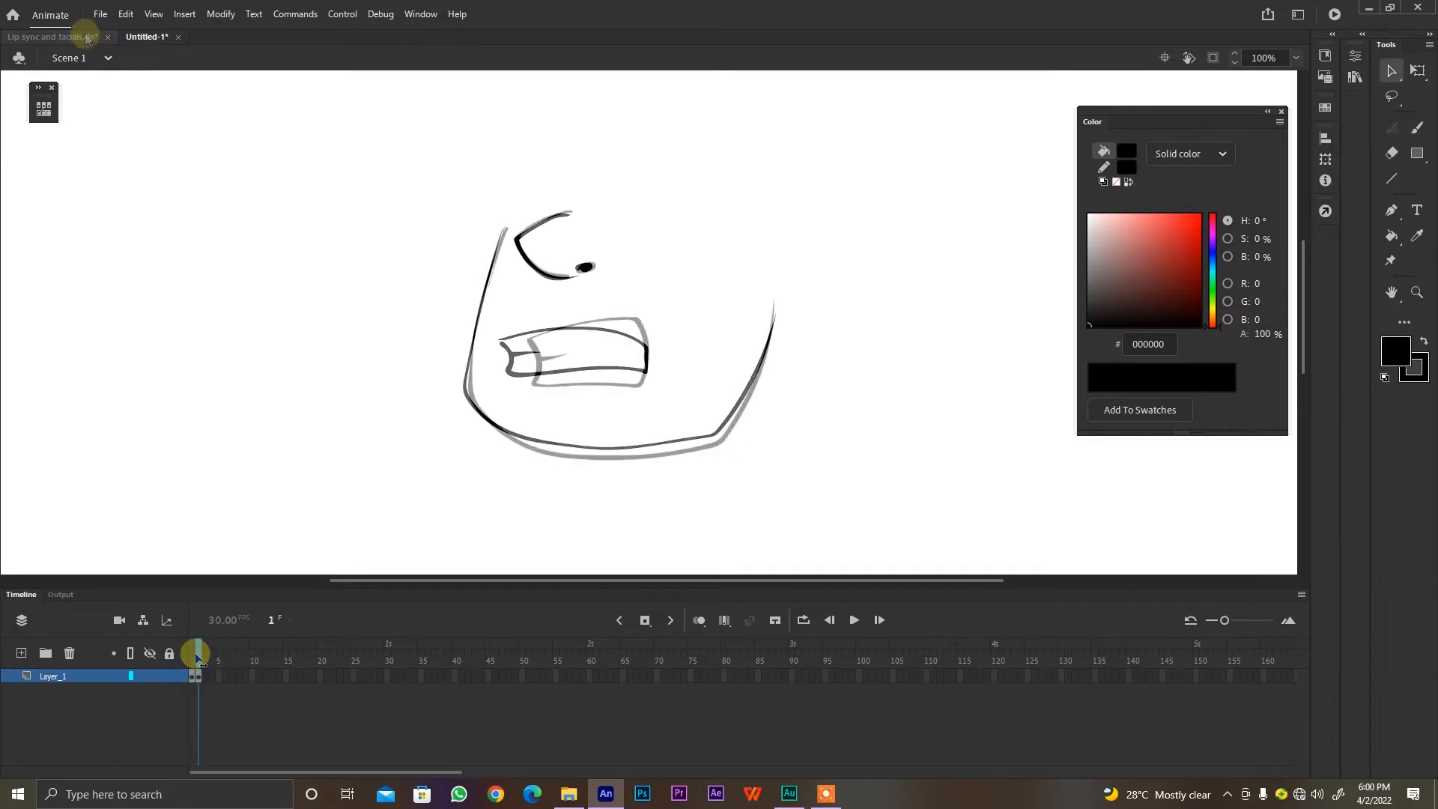
left_click(45, 36)
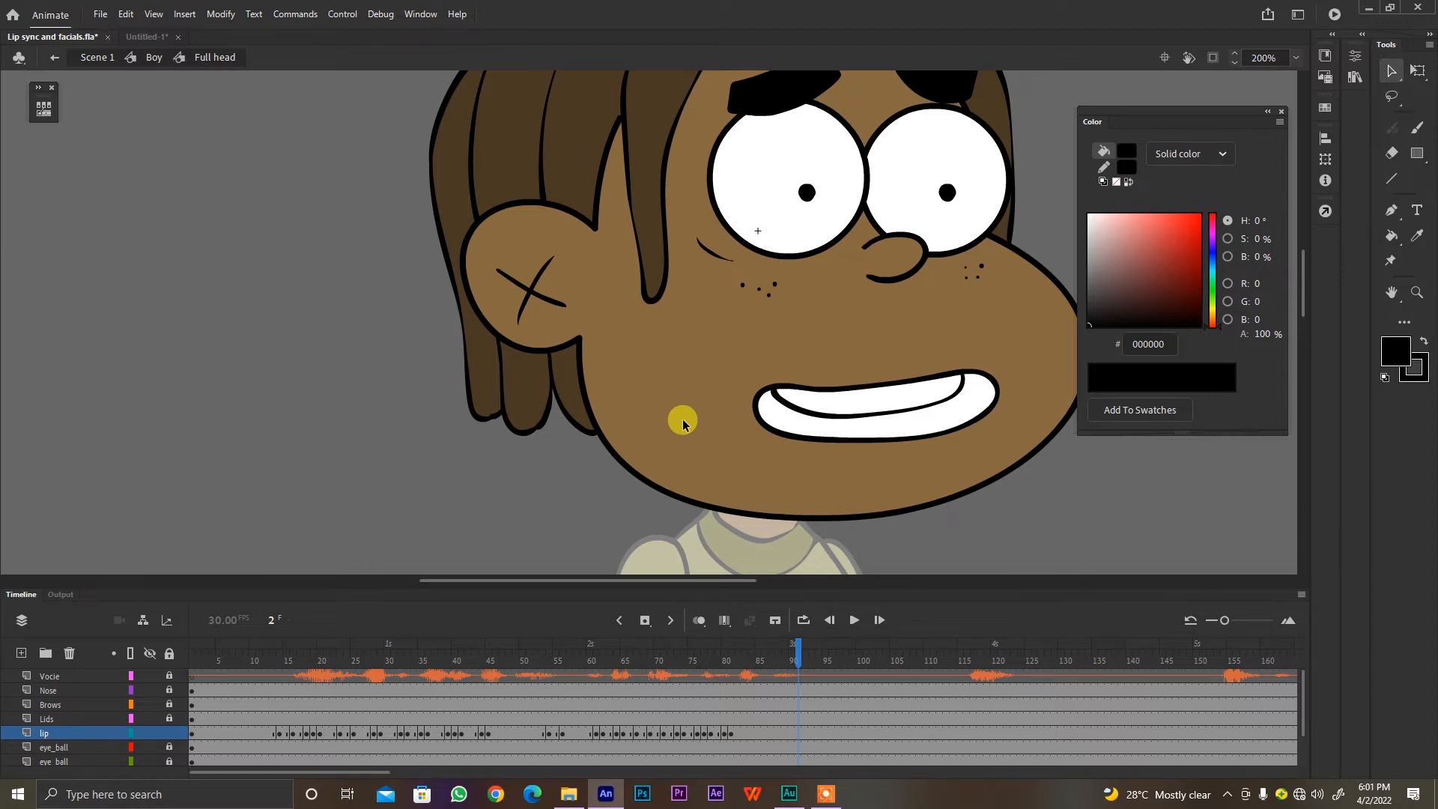
Step: Replay the lip sync from frame 12 and assign mouth shape 1 from the Frame Picker at frame 94 of the lip layer
left_click(45, 110)
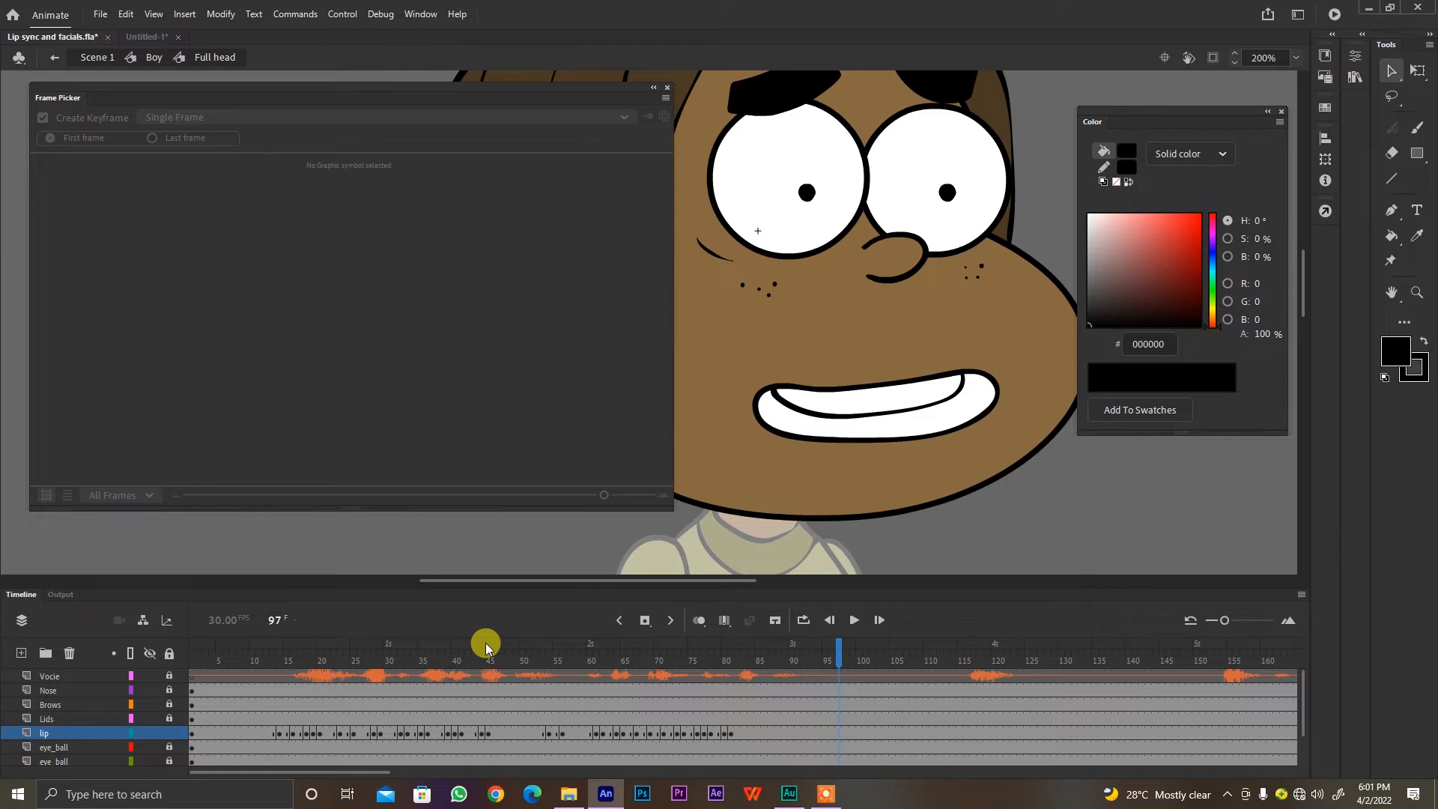
left_click(273, 660)
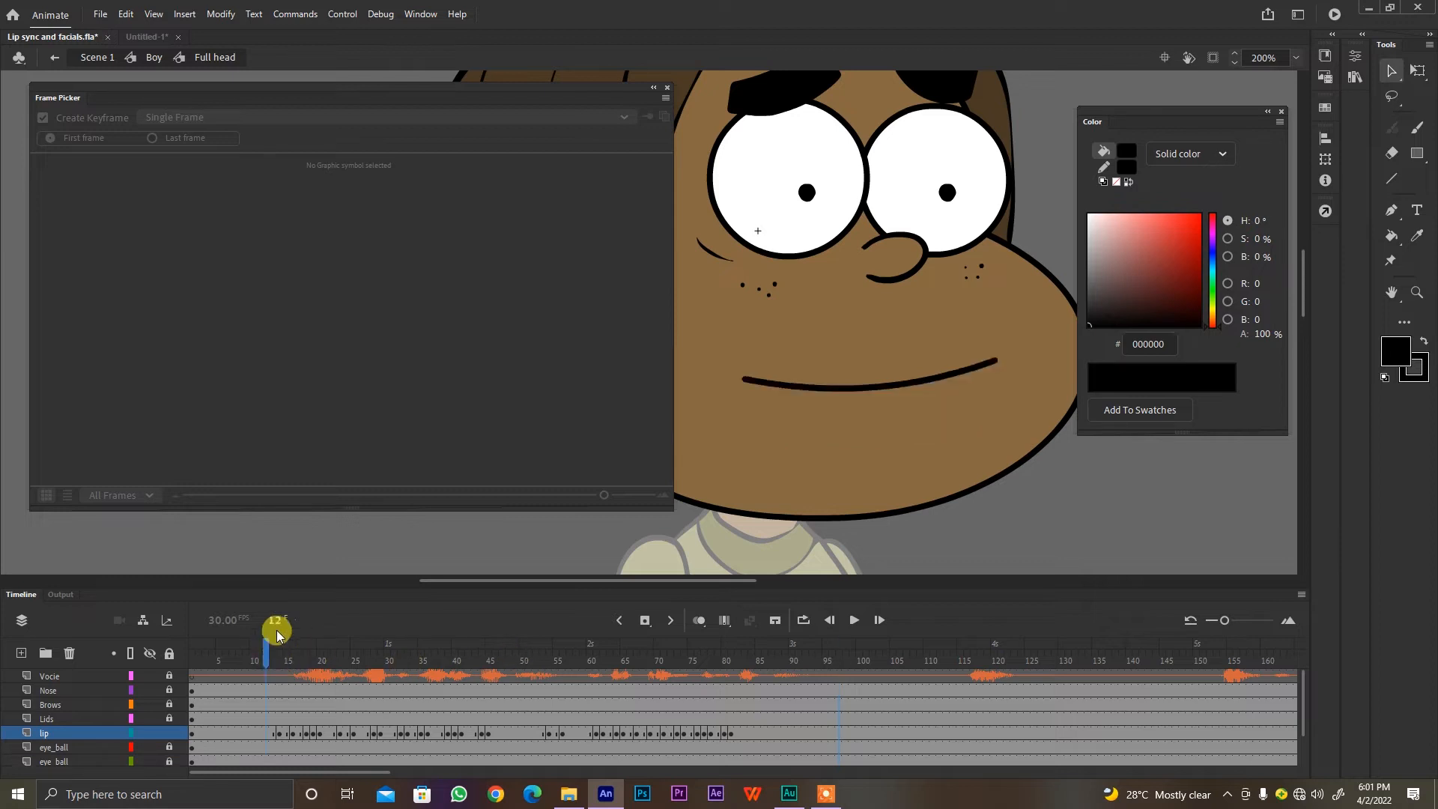
key("Return")
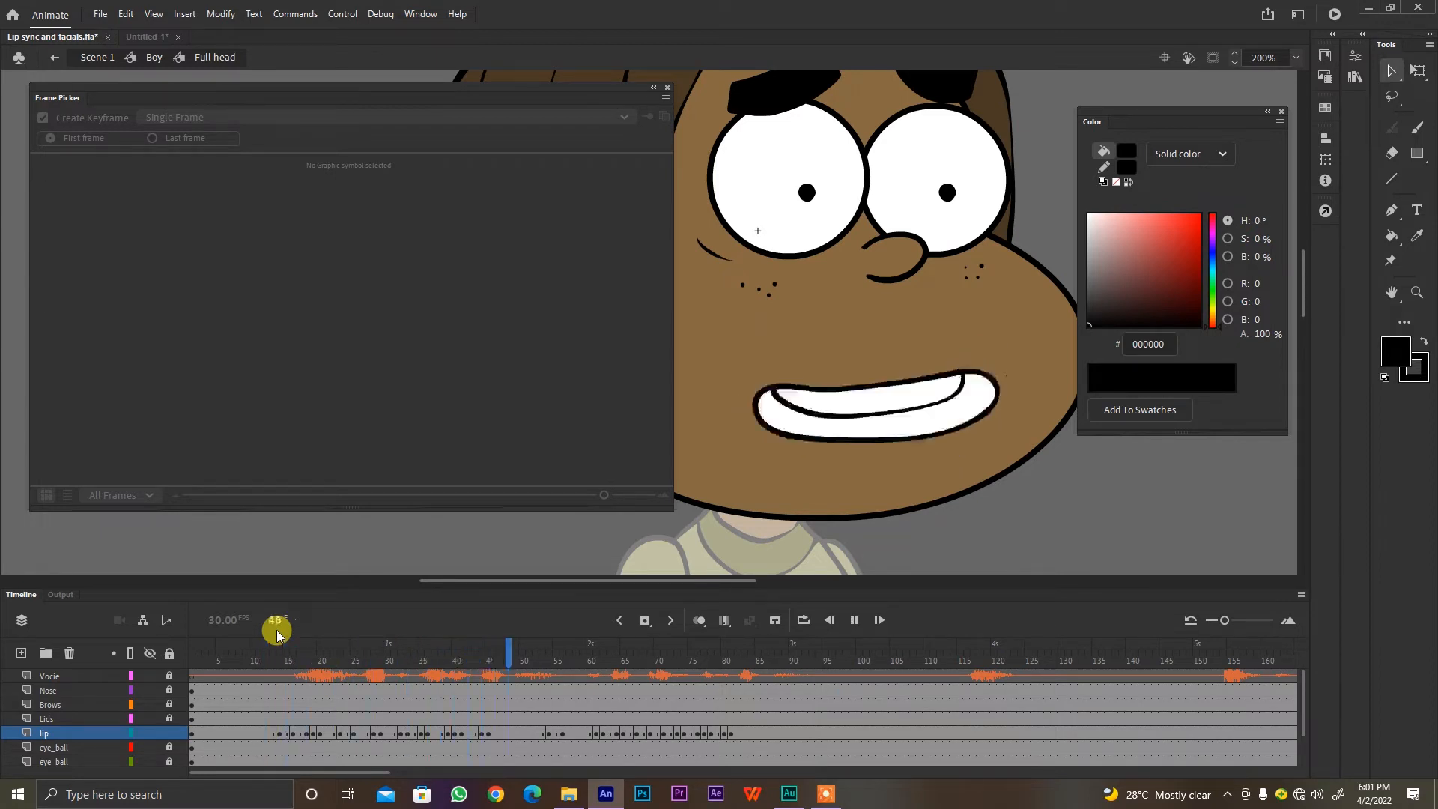
left_click(819, 732)
left_click(112, 199)
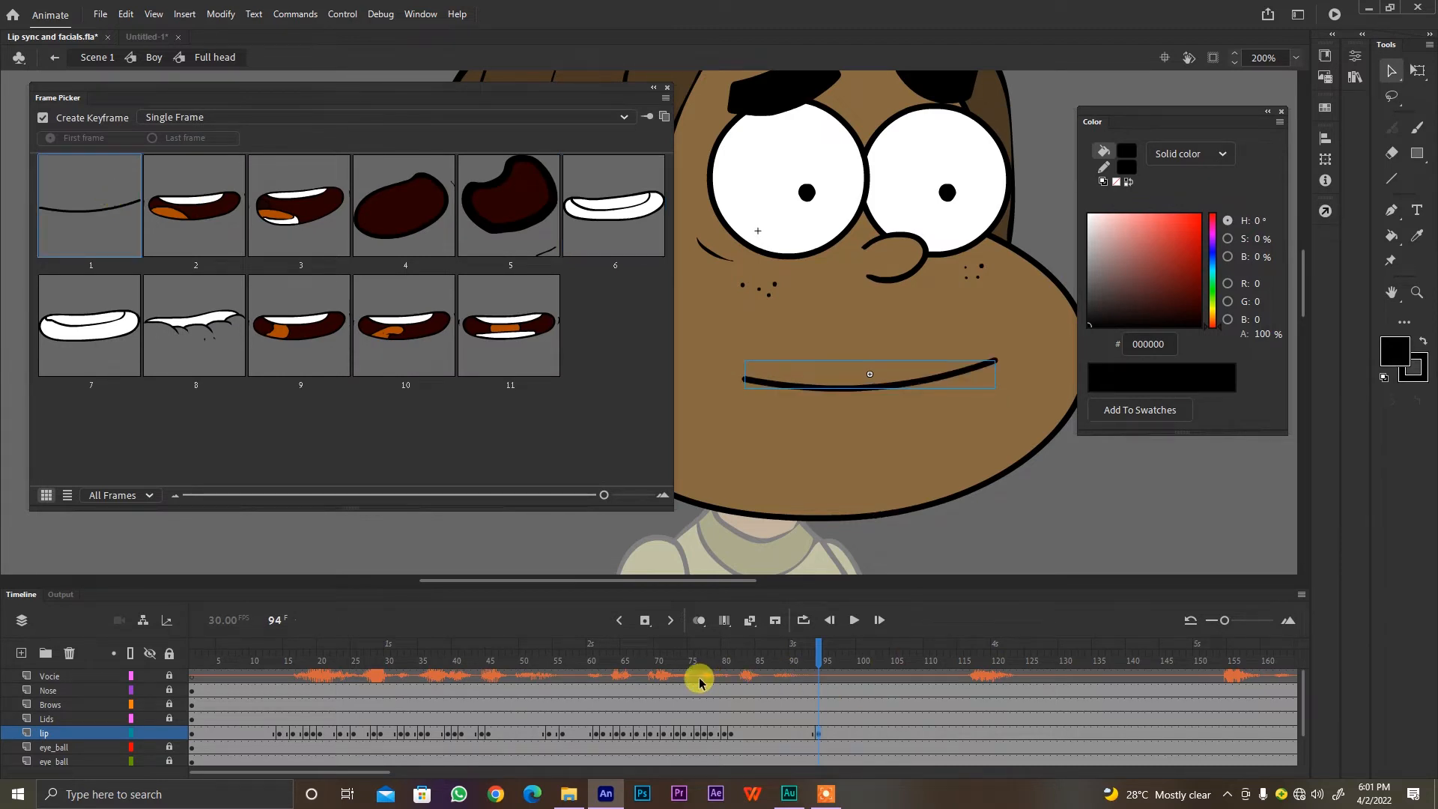
Step: Try mouth shape 1 at frame 83 of the lip layer, and undo it
left_click_drag(682, 664, 737, 677)
left_click(747, 731)
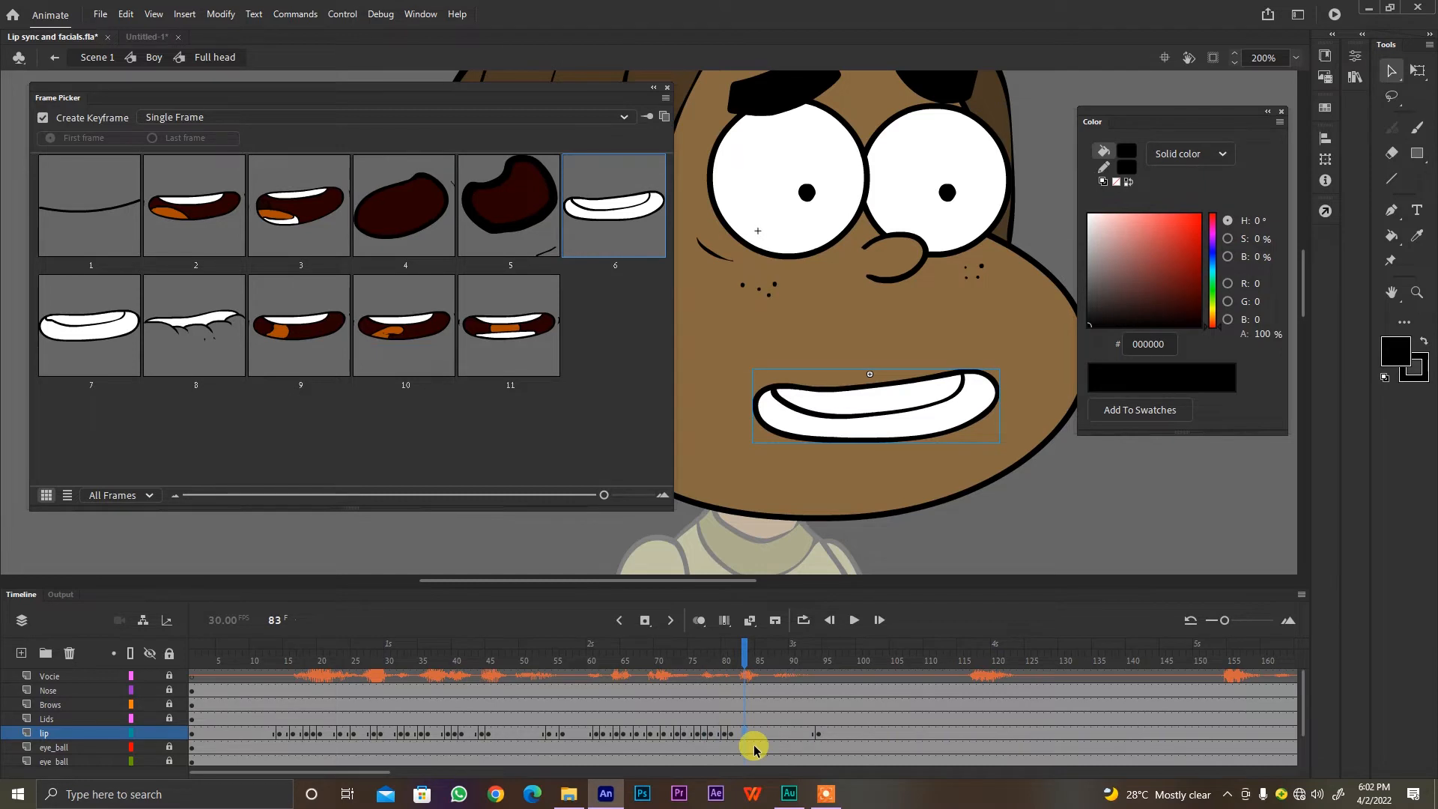
left_click(128, 200)
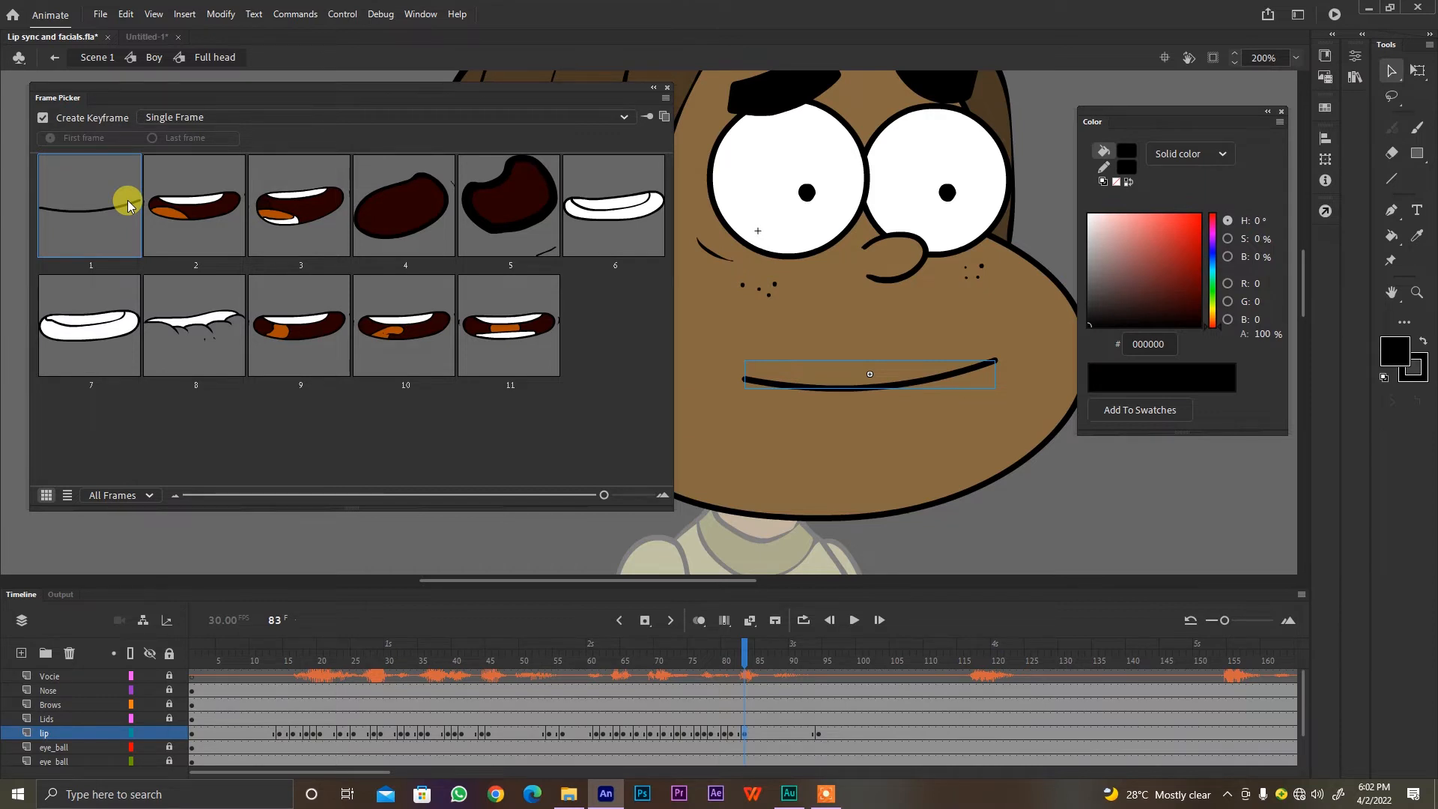
key("ctrl+z")
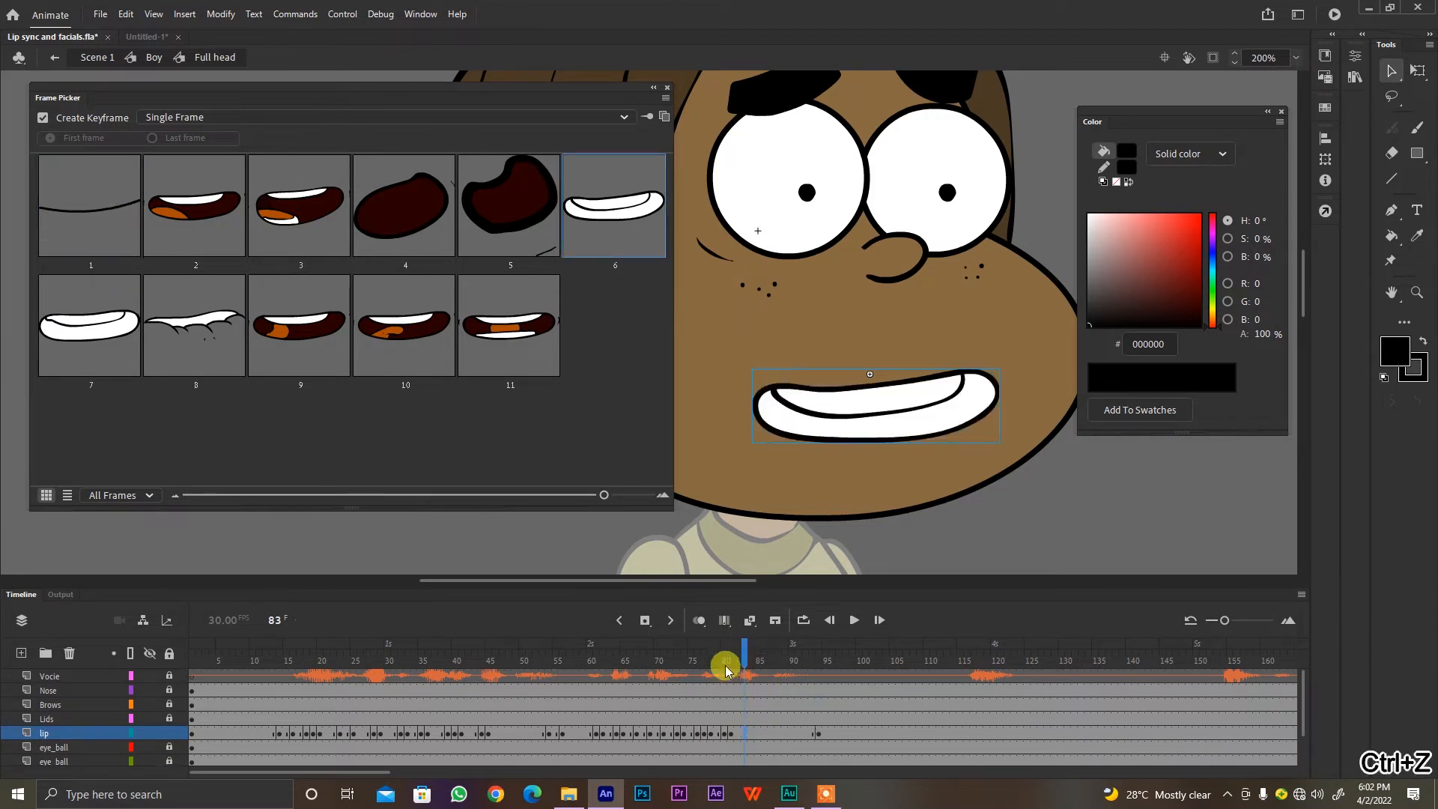
Step: Check the end of the spoken phrase up to frame 94 and beyond by scrubbing and playback, and save the file
left_click_drag(721, 645, 752, 654)
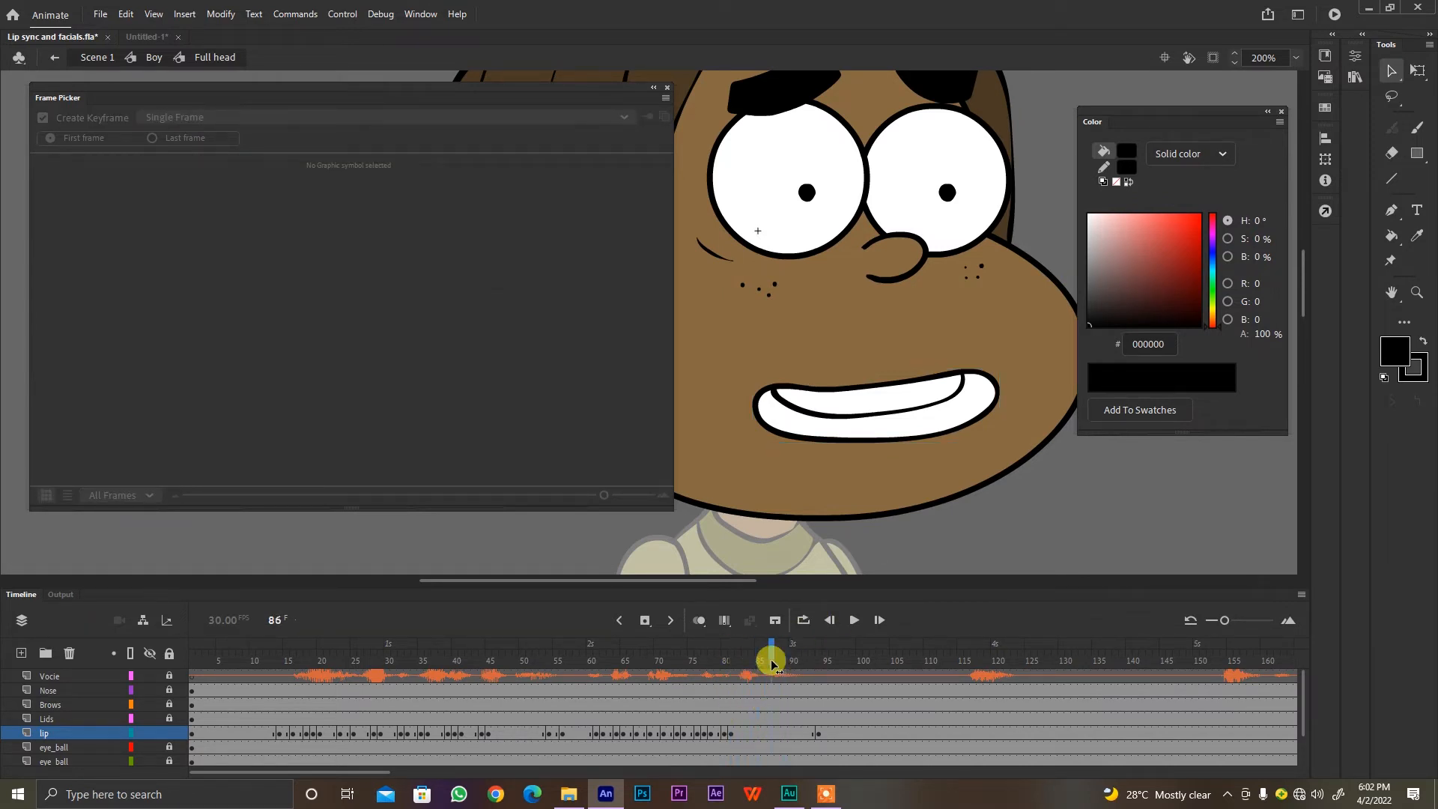
key("period")
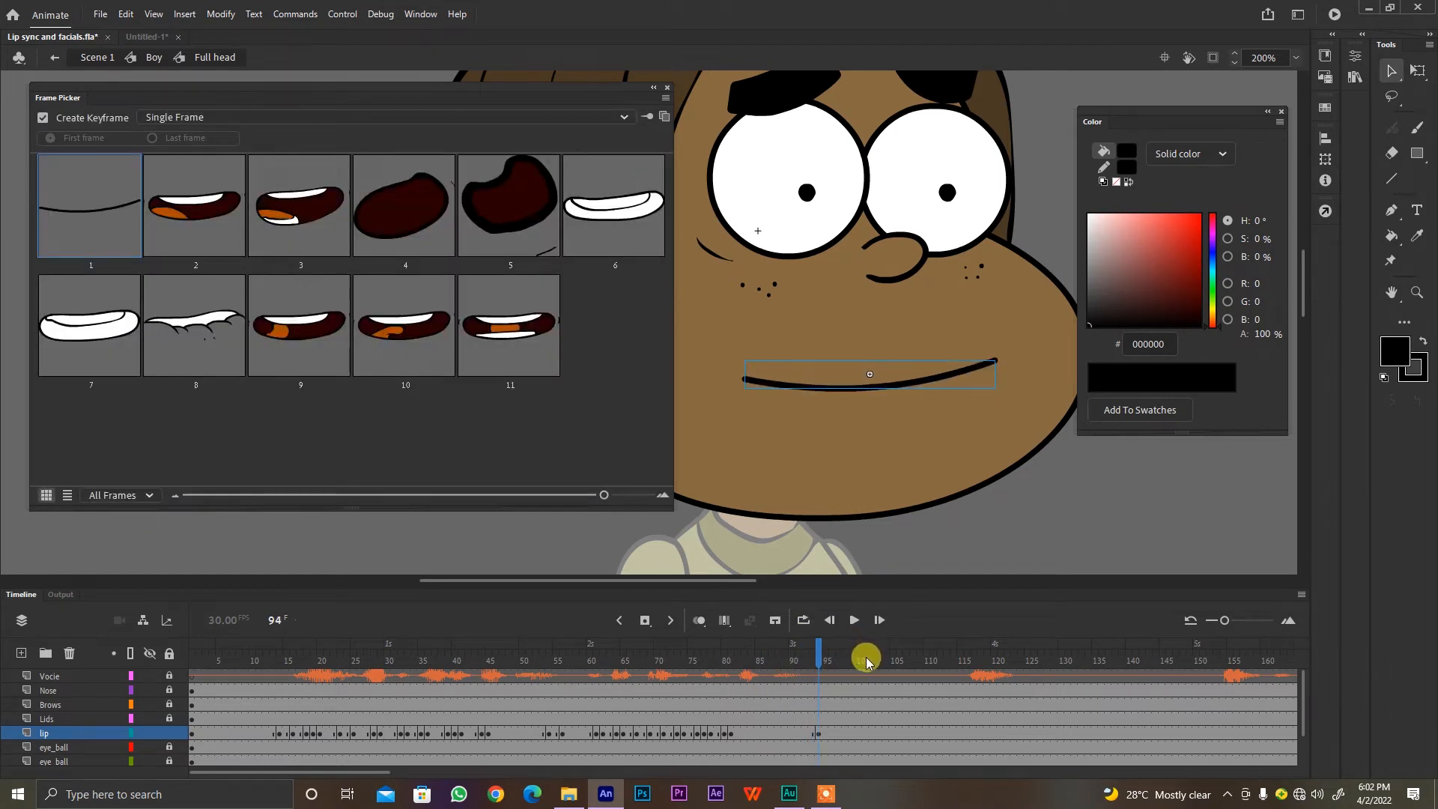
key("ctrl+minus")
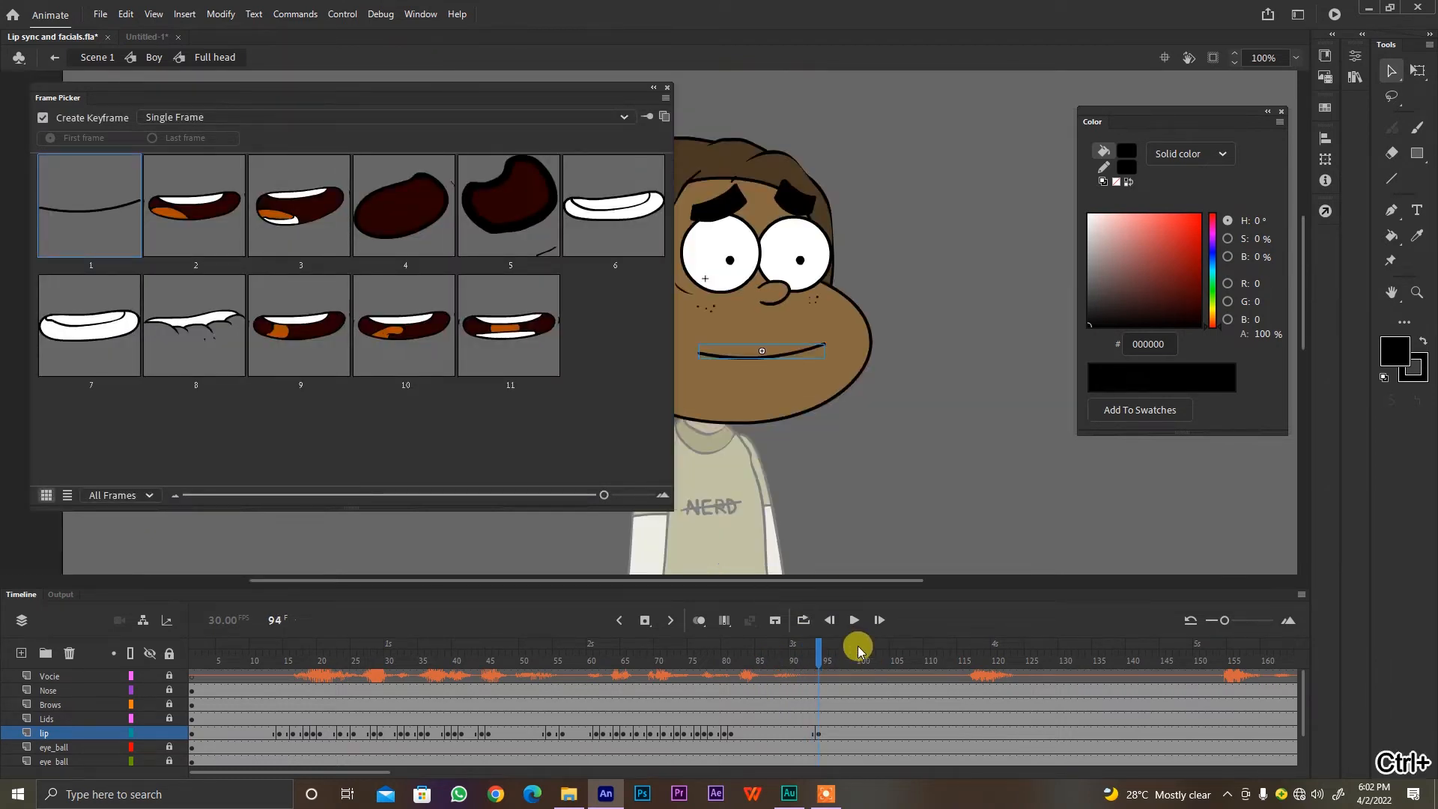
left_click_drag(917, 393, 993, 423)
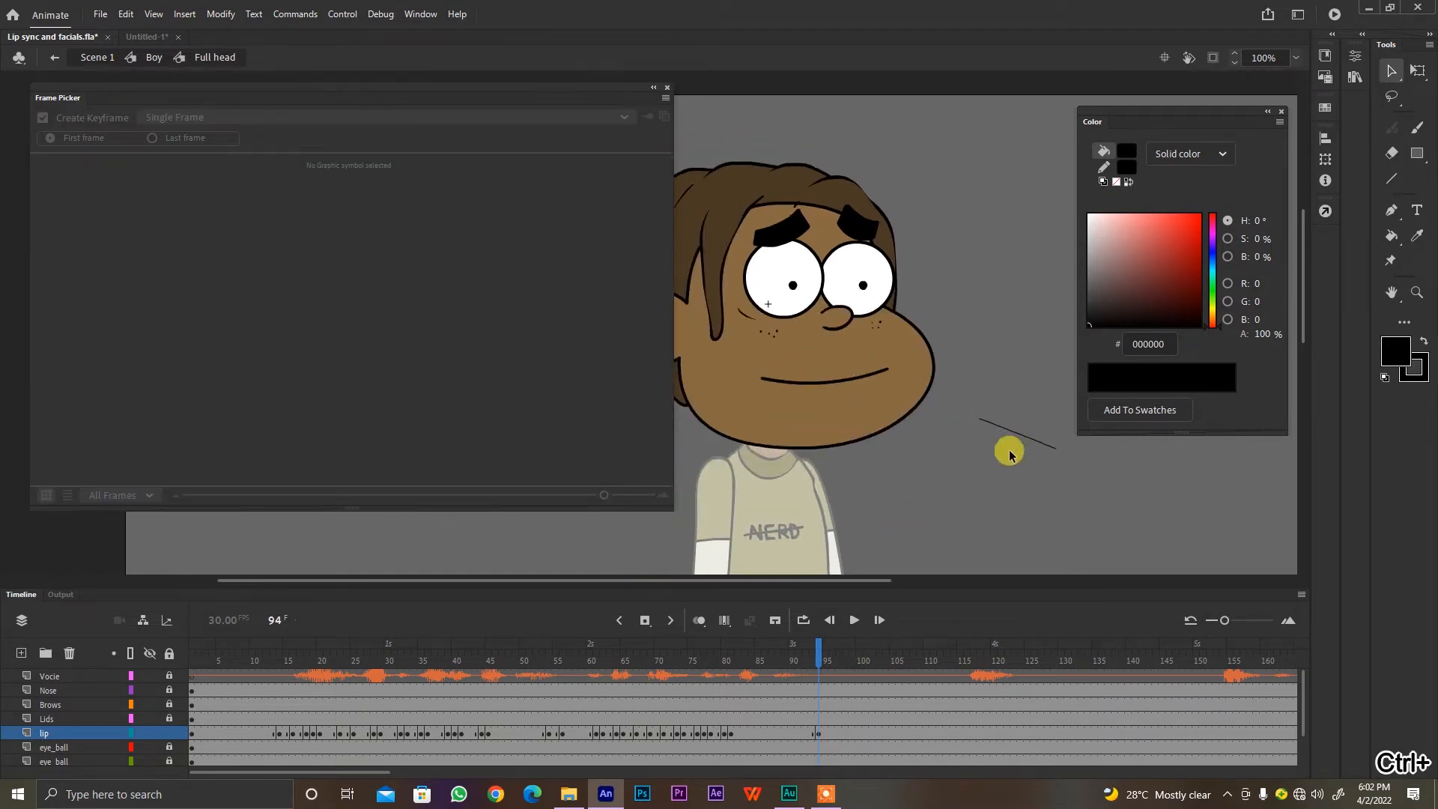
key("ctrl+z")
key("ctrl+z")
left_click_drag(978, 448, 976, 450)
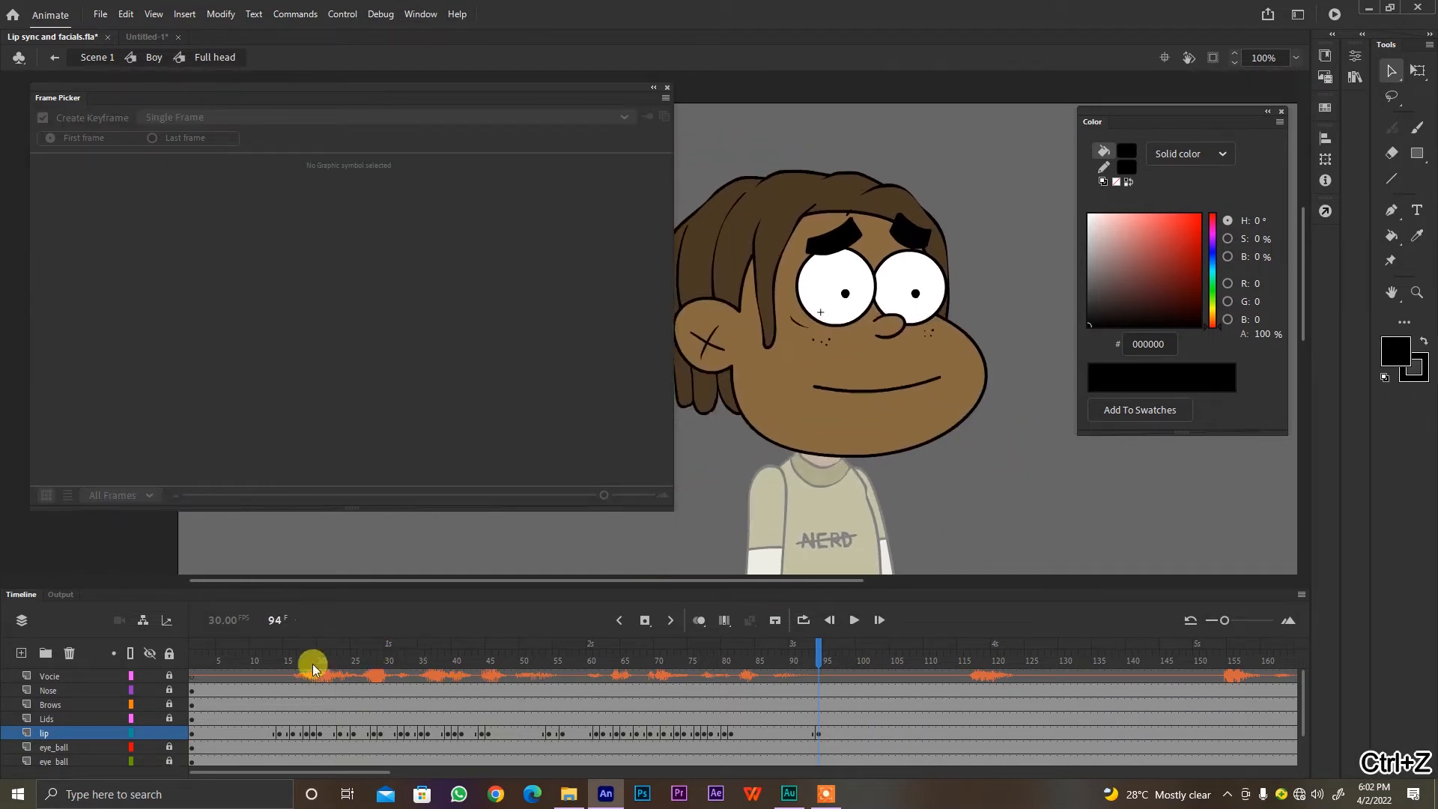
key("Return")
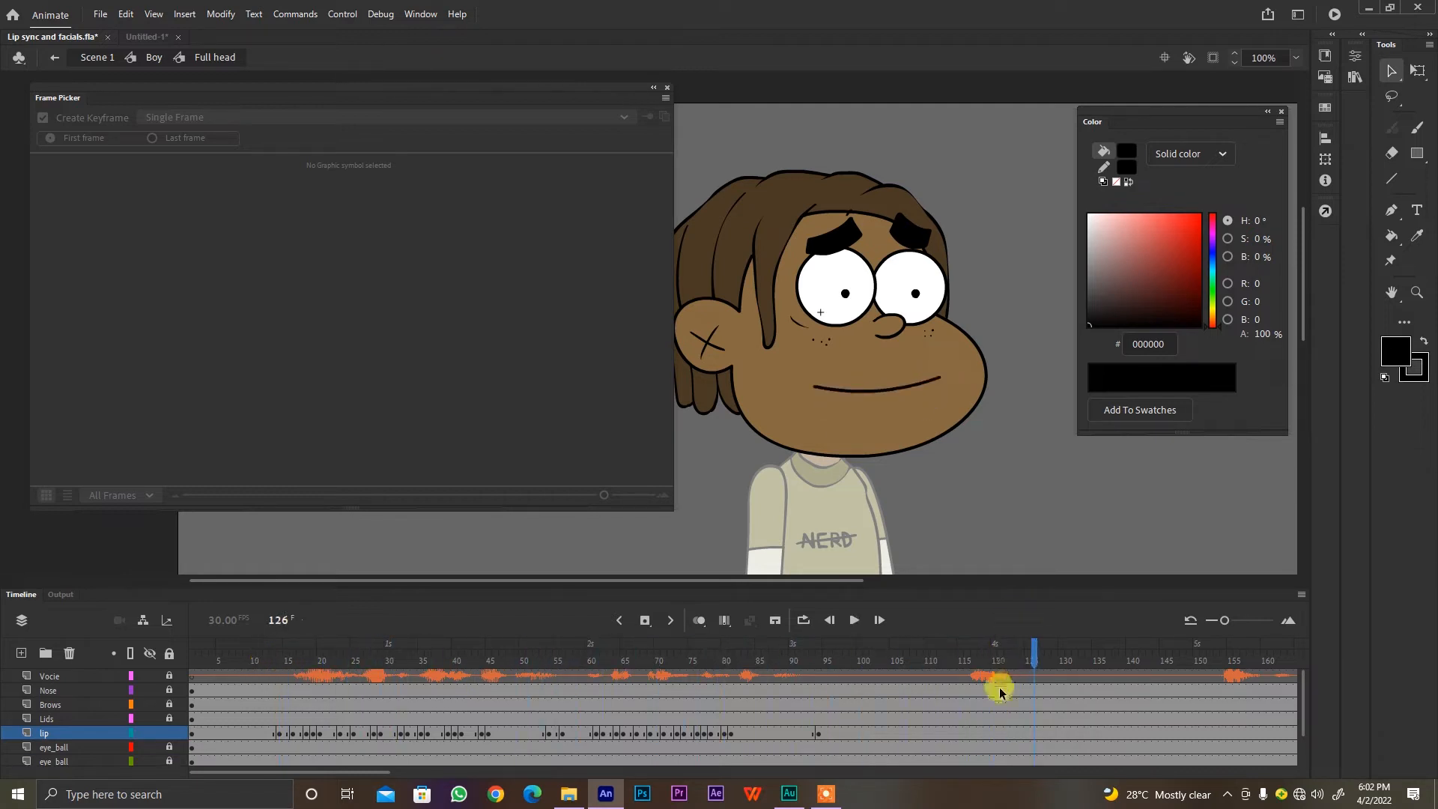
key("ctrl+s")
Step: Assign mouth shape 6 at frame 115, mouth shape 2 at frame 116 and mouth shape 3 at frame 117 of the lip layer
left_click(968, 660)
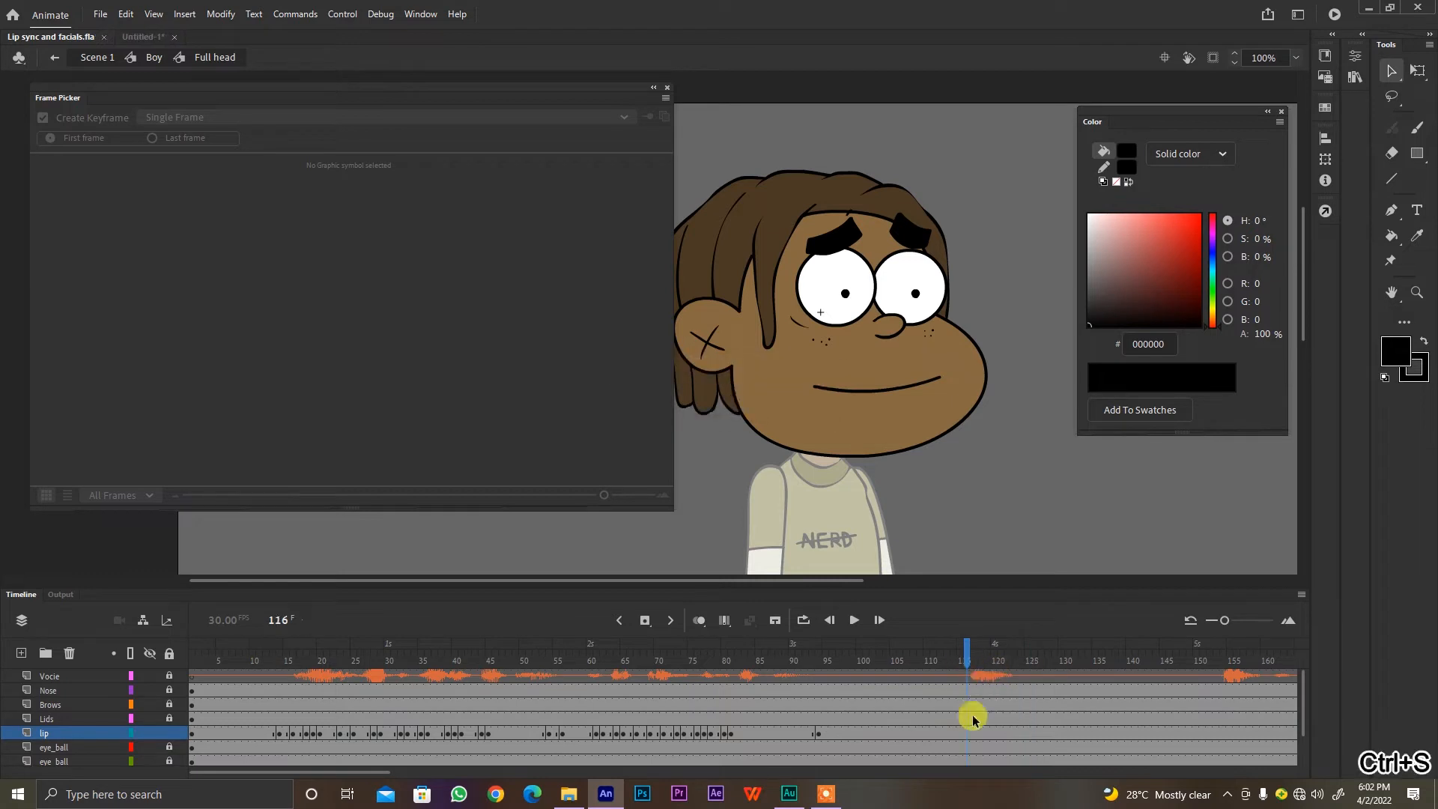
left_click(965, 740)
left_click(959, 740)
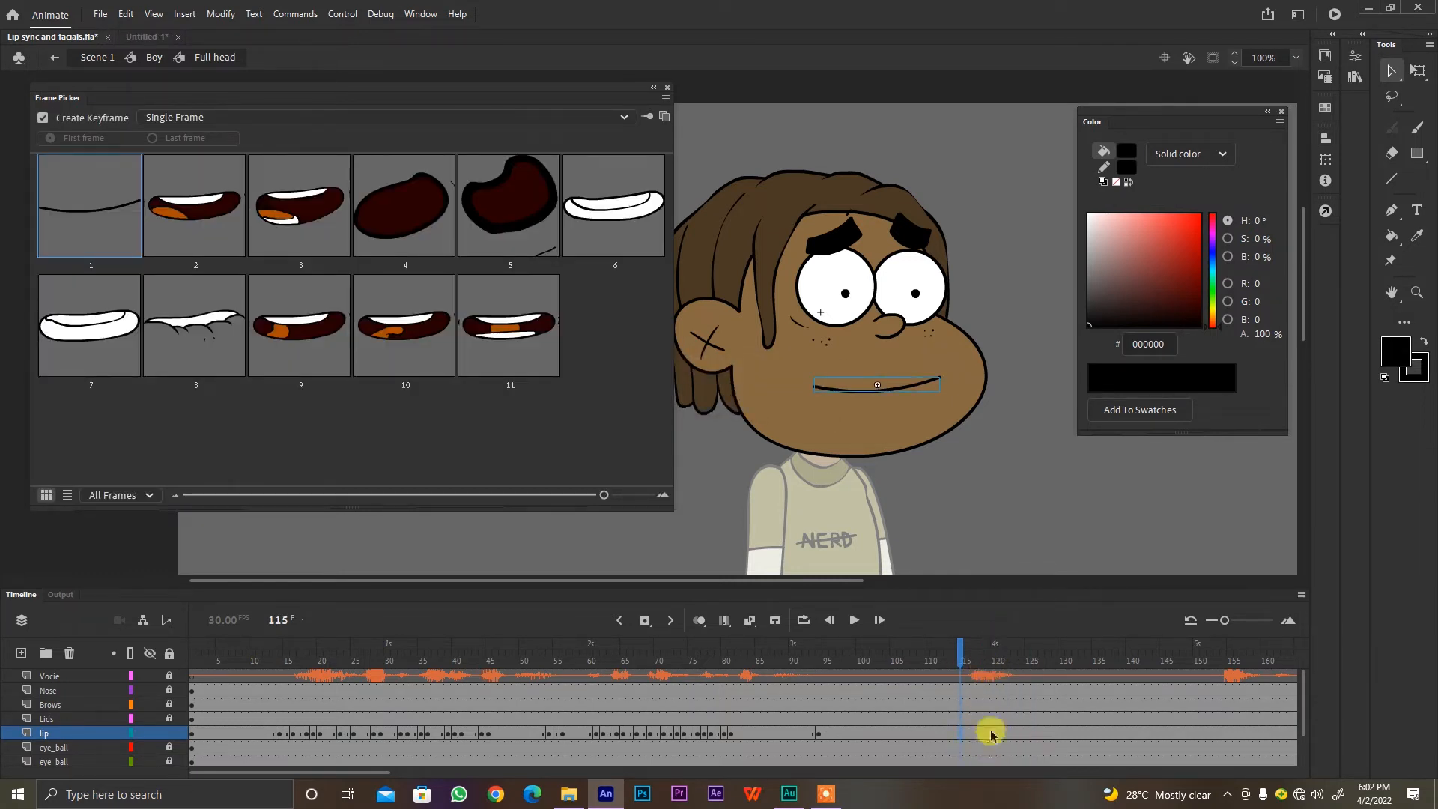
left_click(620, 215)
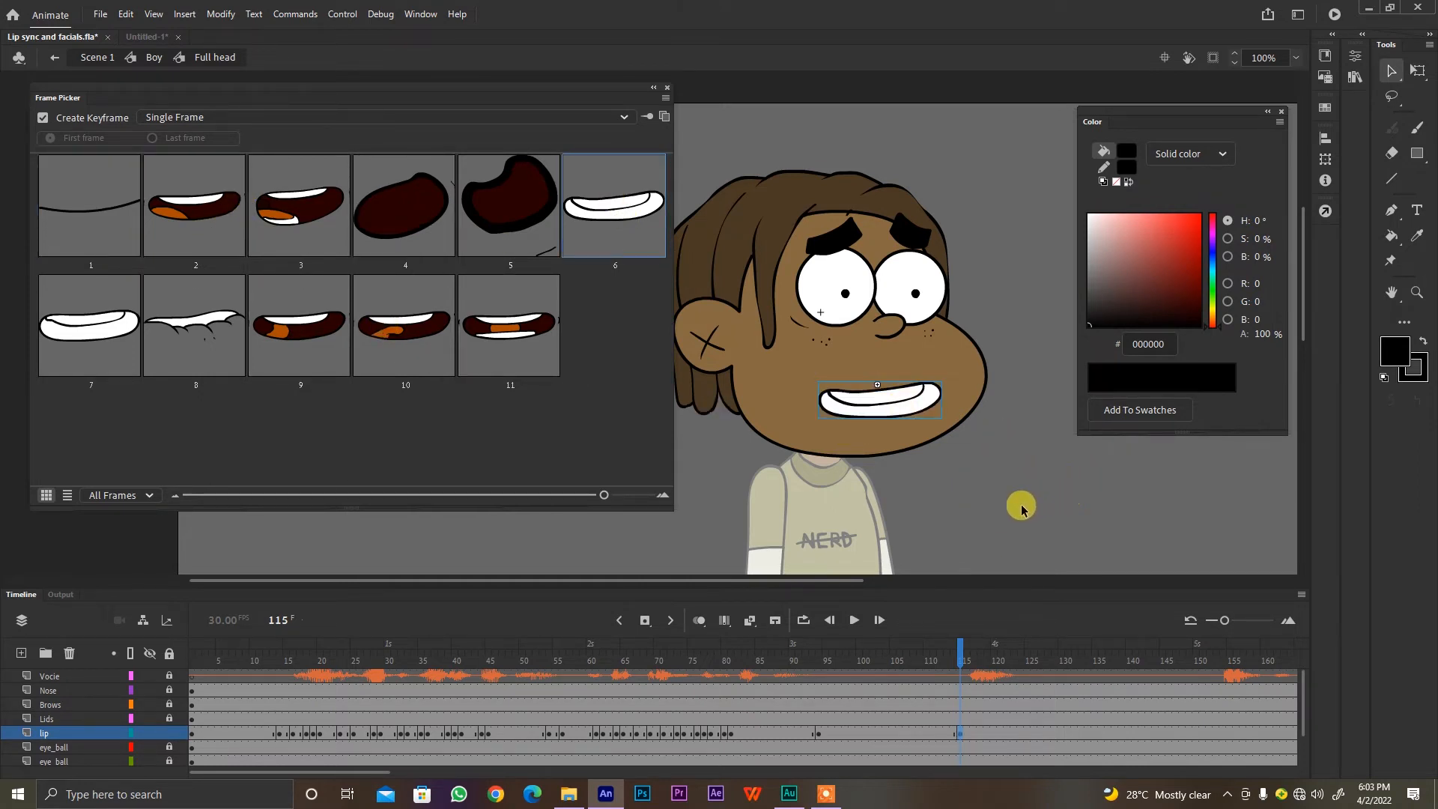
key("period")
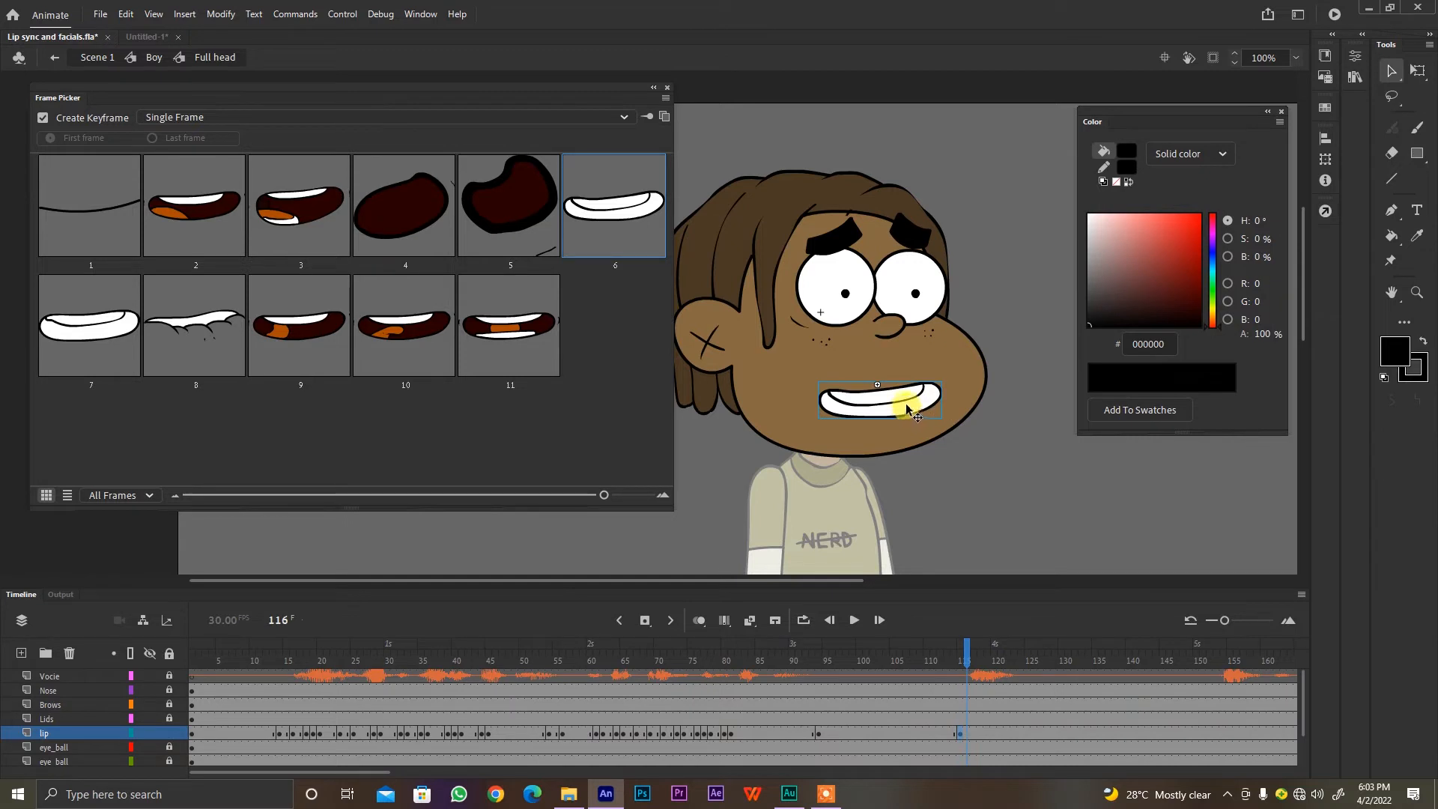
left_click(212, 229)
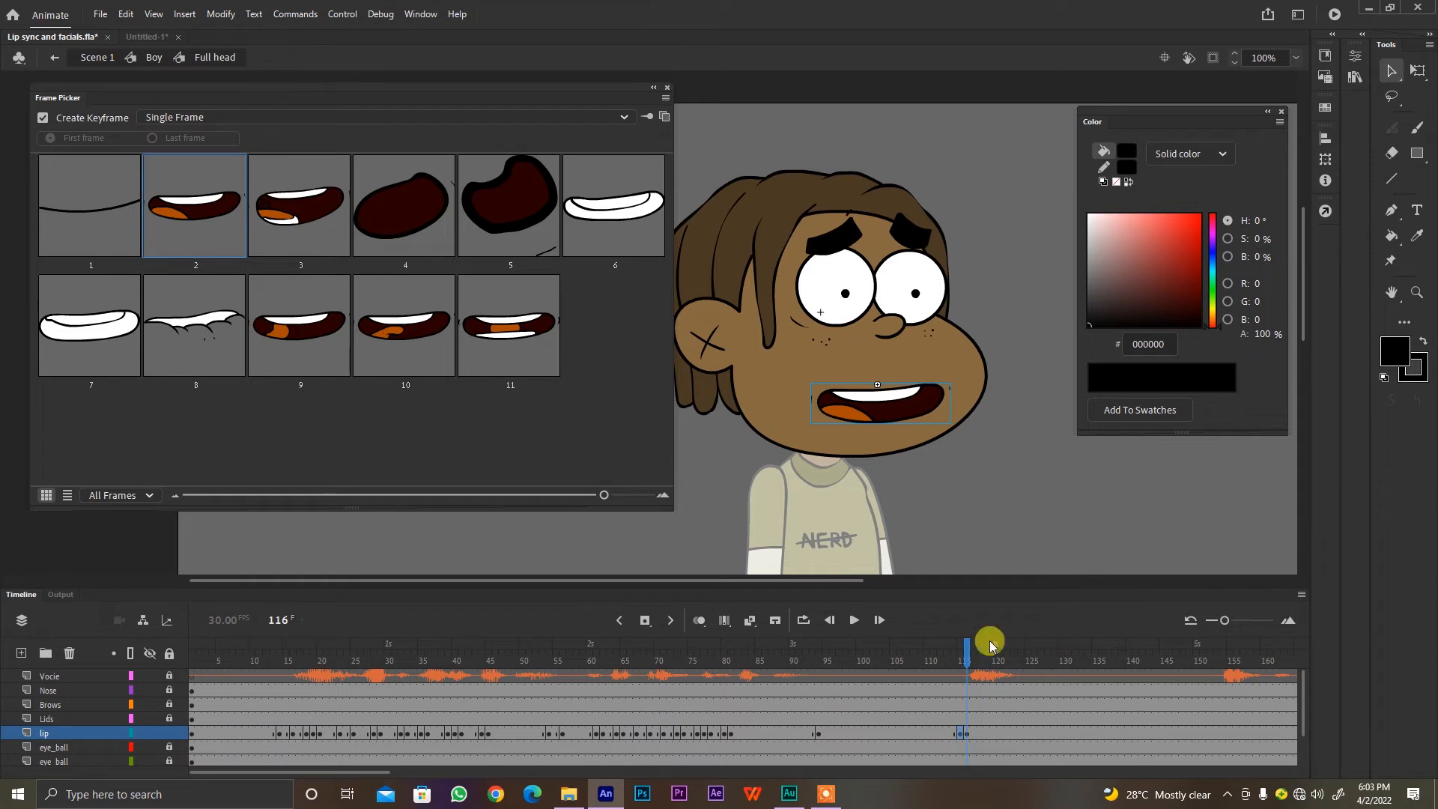
key("period")
left_click(292, 228)
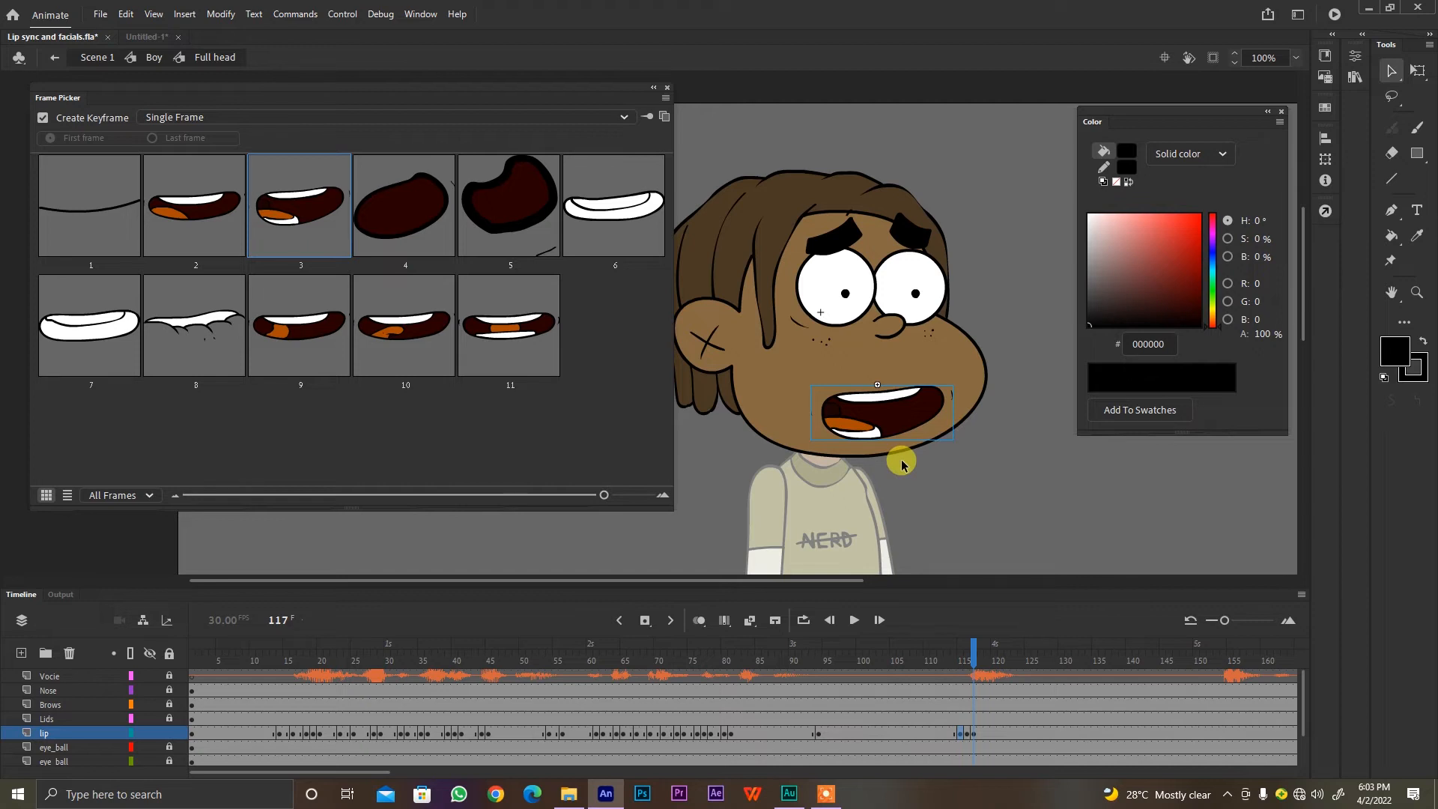
Step: Sketch a small open mouth with teeth, tongue and lower lip beside the boy's shoulder at frame 117 with the Brush tool
key("b")
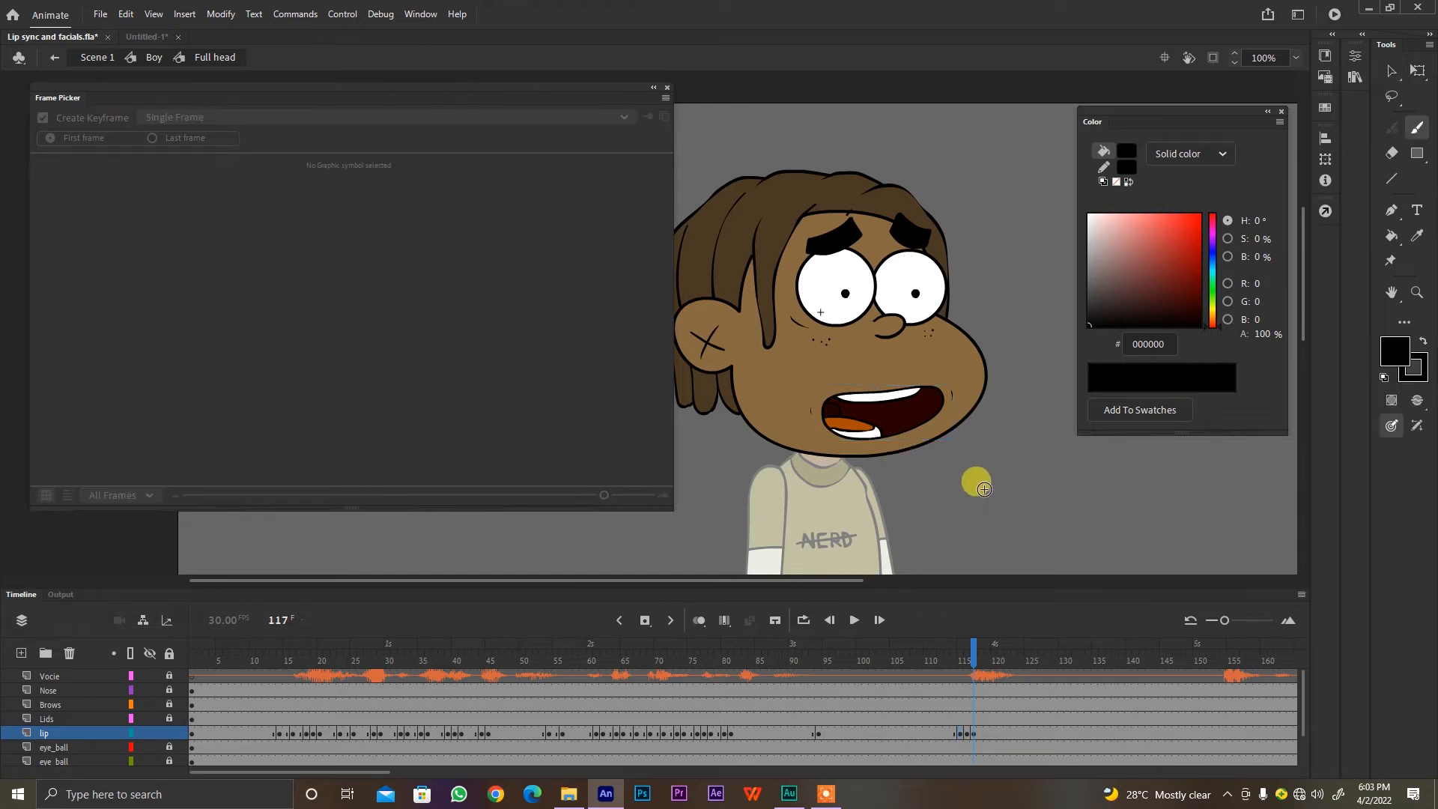
mouse_move(969, 505)
left_mouse_down()
mouse_move(976, 475)
mouse_move(964, 507)
mouse_move(977, 528)
mouse_move(1023, 519)
mouse_move(971, 518)
left_mouse_up()
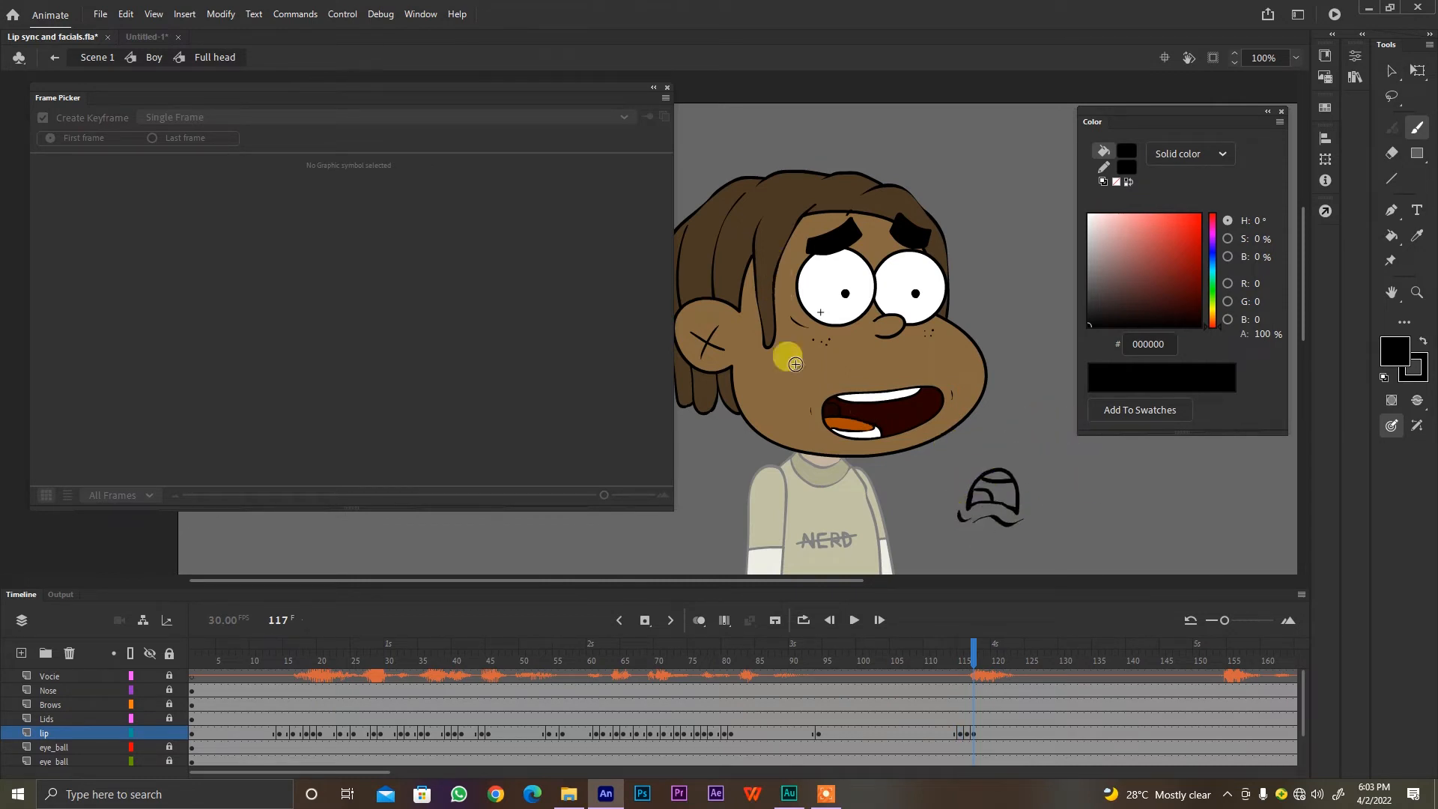
Step: Delete the sketched mouth beside the boy's shoulder at frame 117
key("v")
left_click_drag(1041, 448, 974, 572)
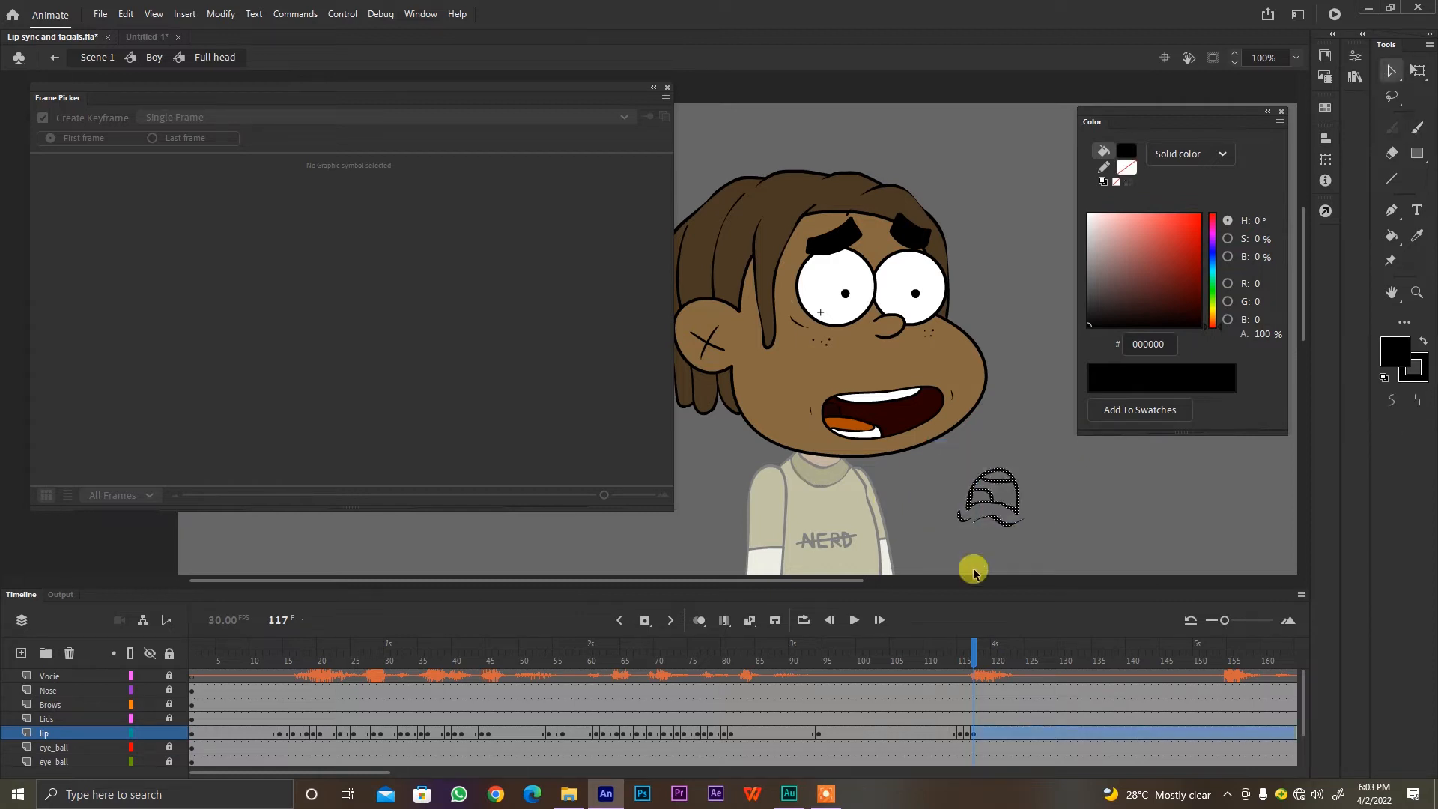
key("Delete")
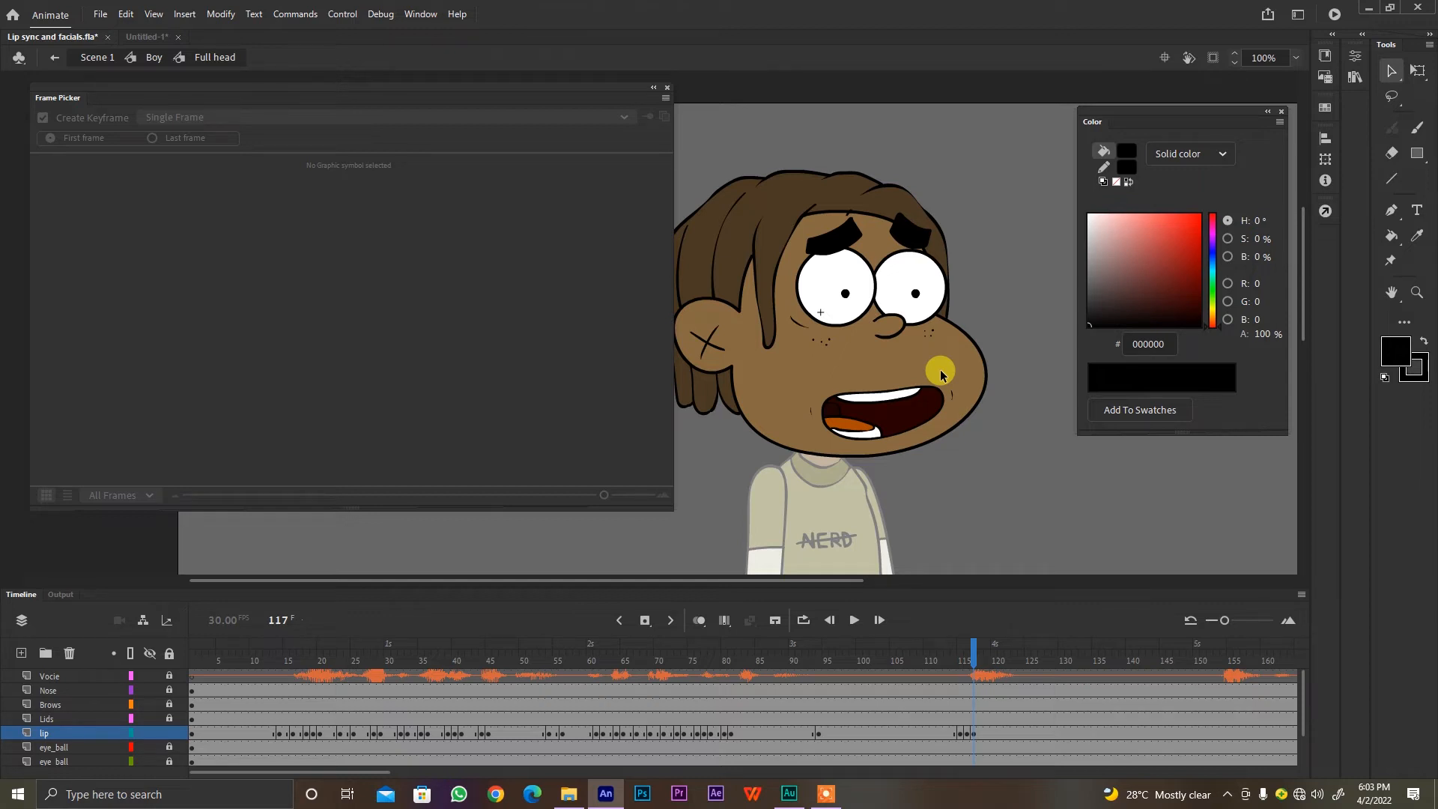
Step: Assign mouth shape 2 at frame 119 of the lip layer and check it by playback
left_click(959, 653)
key("period")
key("period")
key("period")
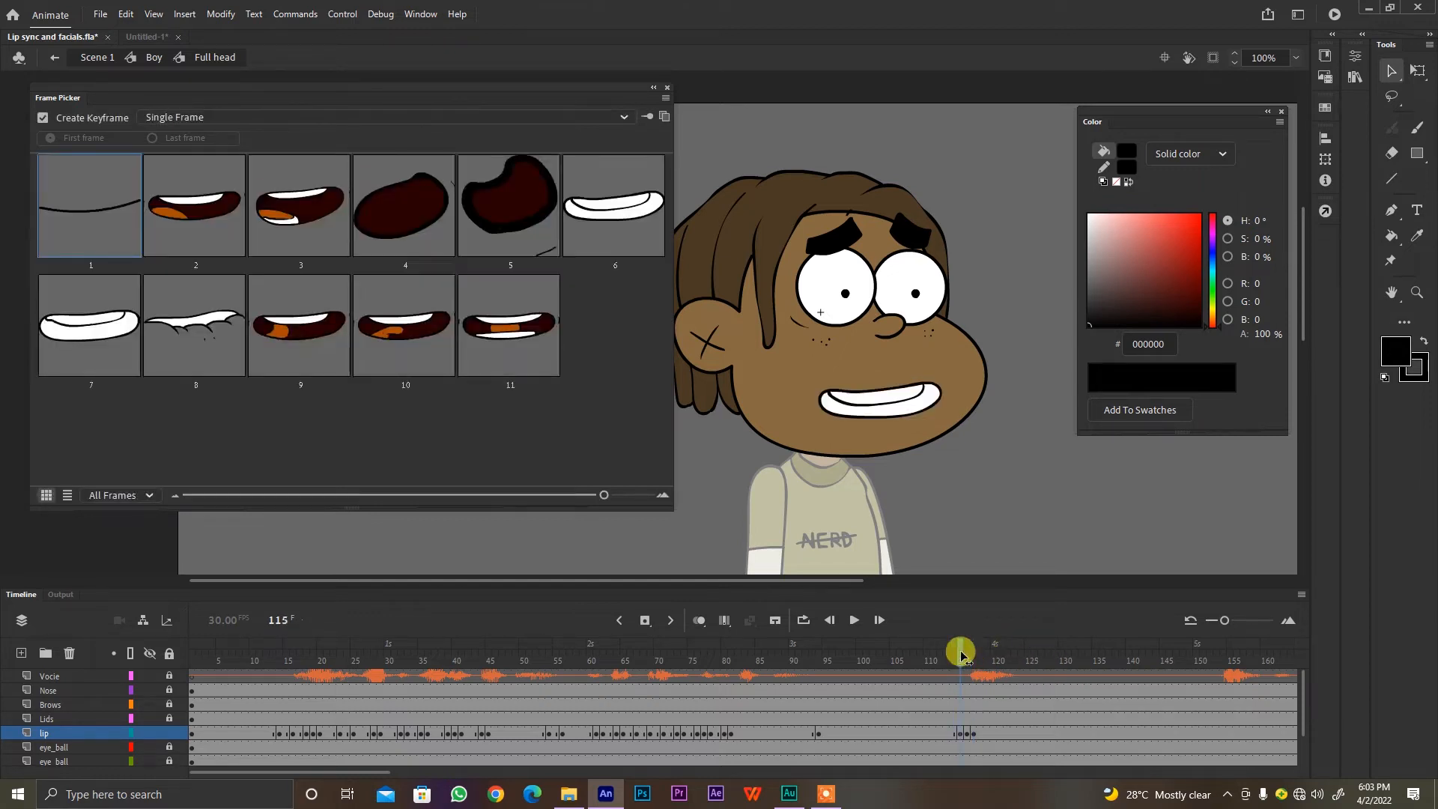
left_click(986, 732)
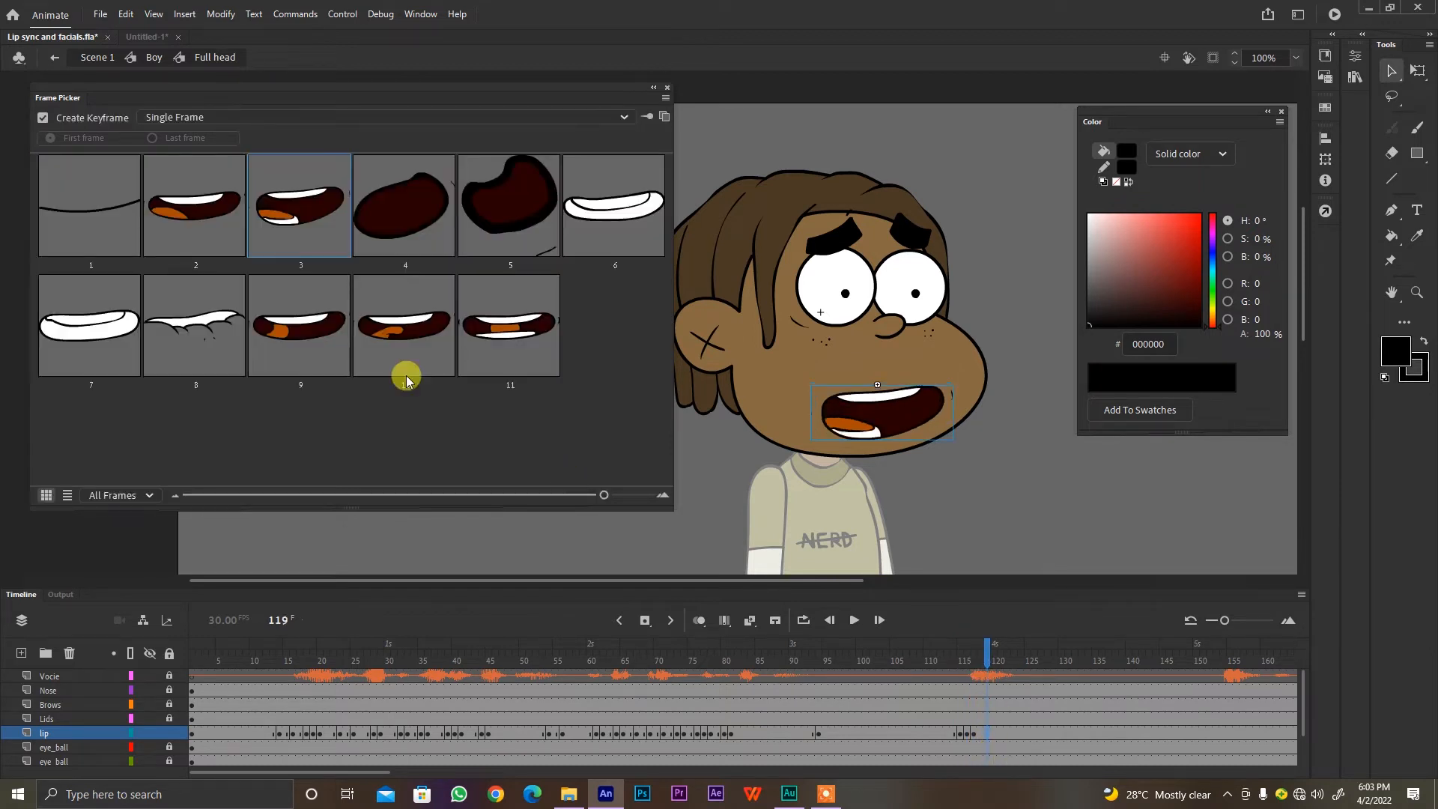
key("Return")
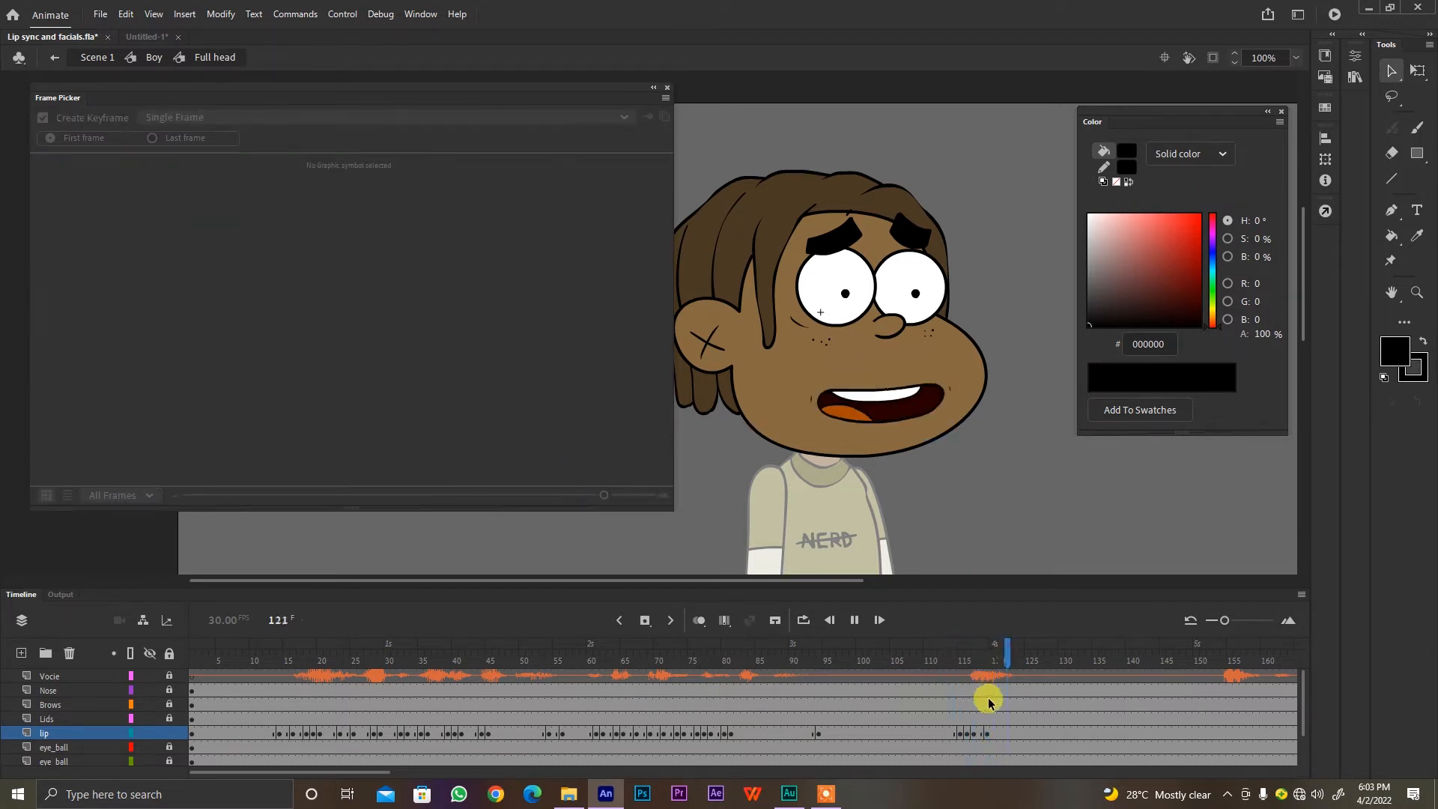
key("Return")
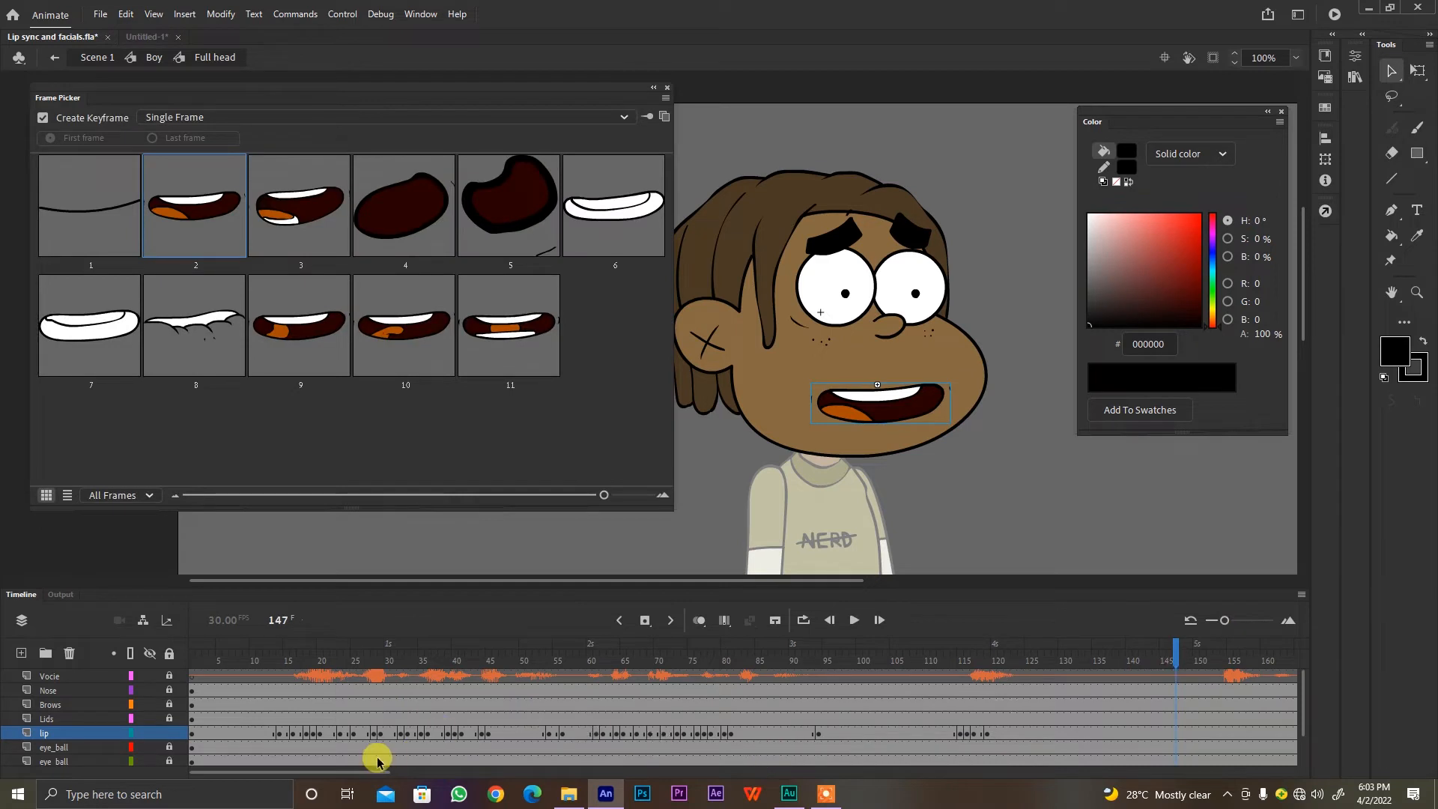
Step: Save the file and play back the new mouth shapes from frame 113
left_click_drag(367, 772, 401, 765)
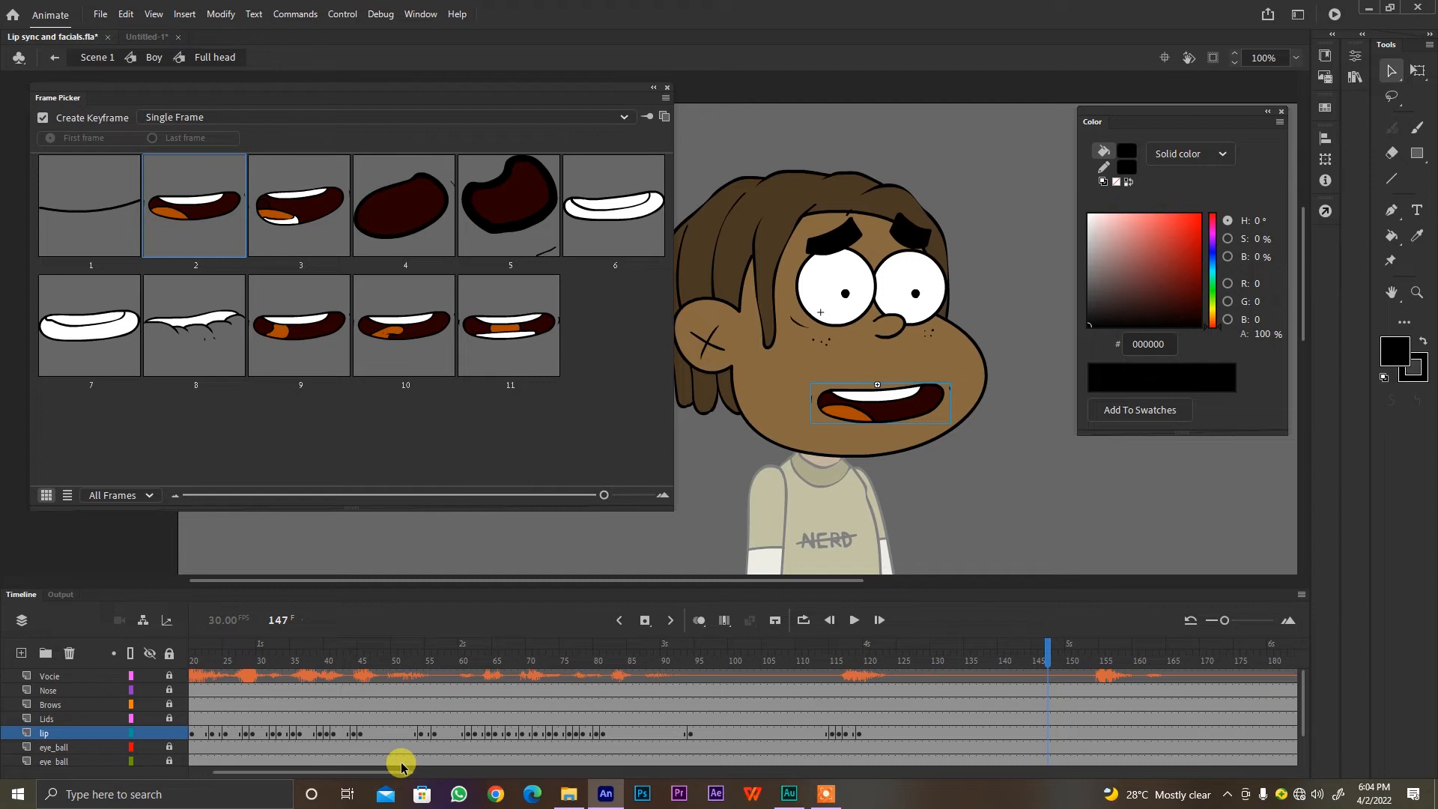
left_click(819, 659)
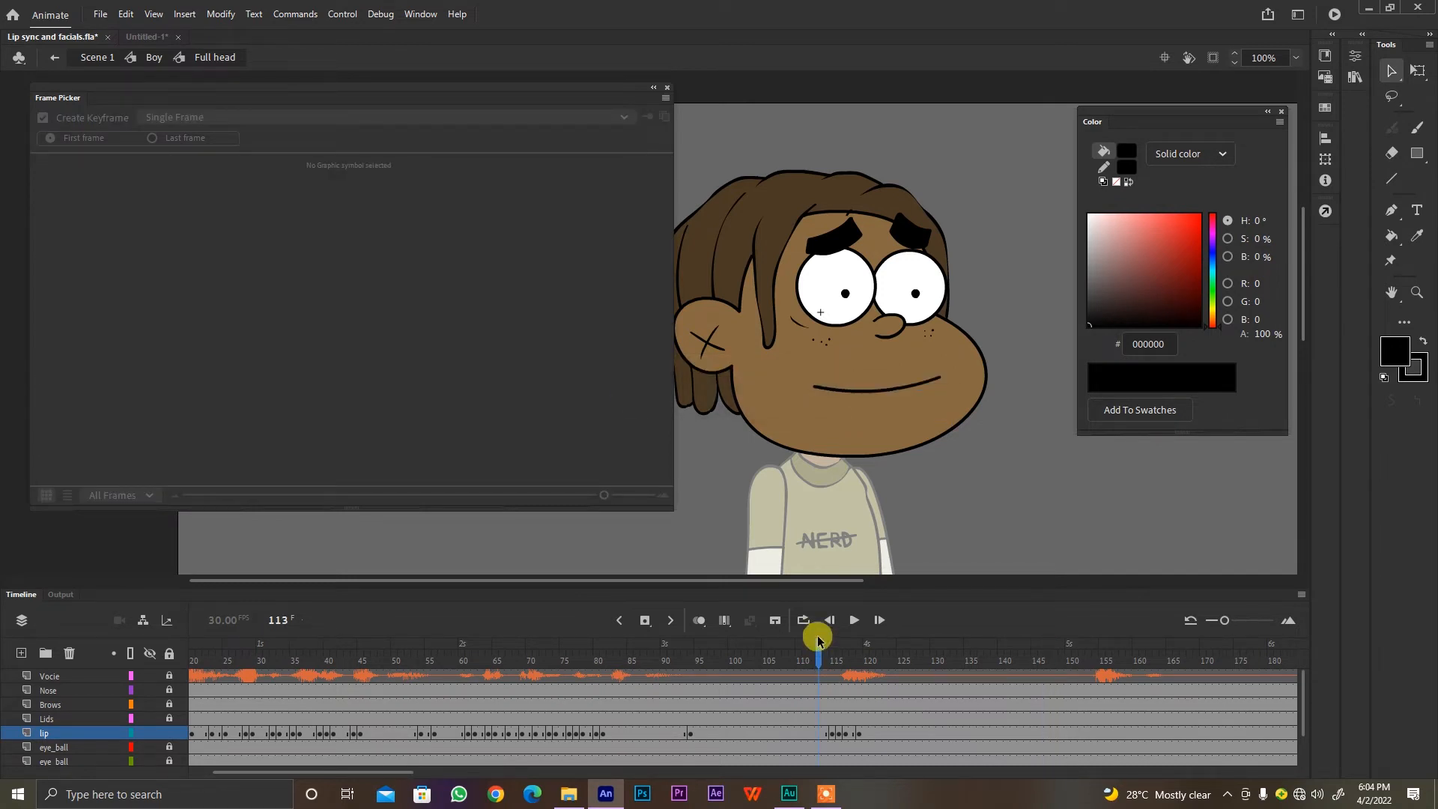
key("ctrl+s")
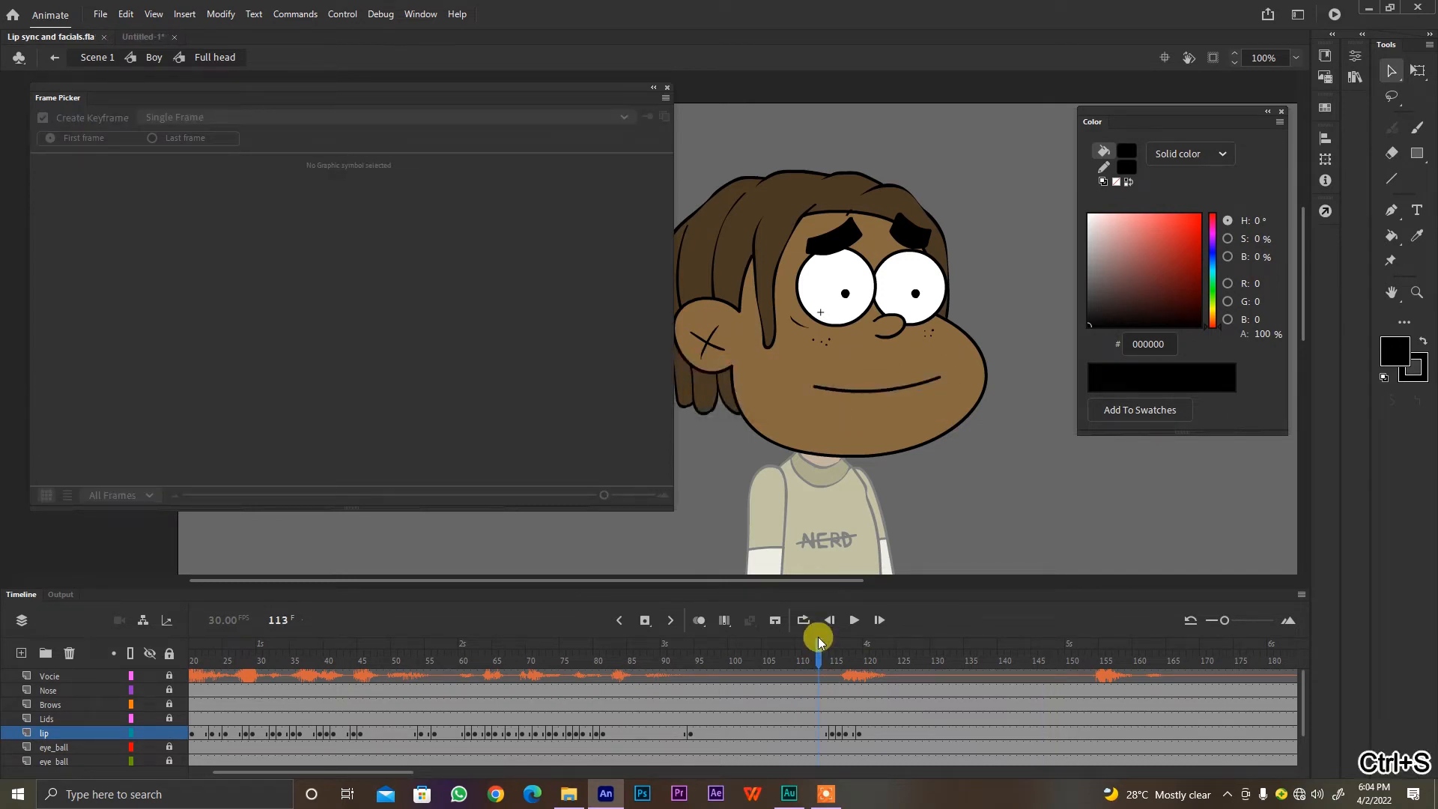
key("Return")
key("Return")
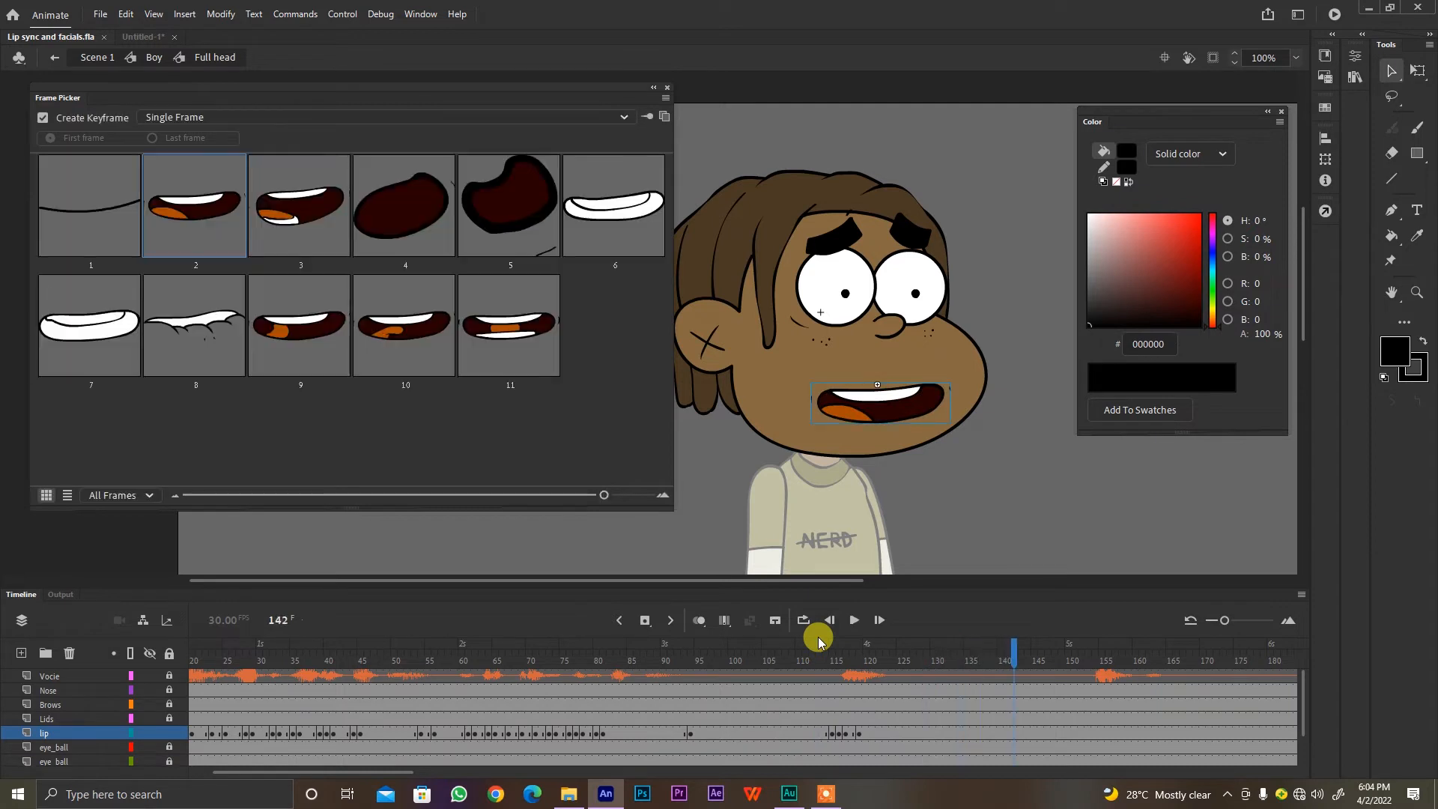
Step: Play on to the next spoken word and assign mouth shape 3 at frame 152 and shape 2 at frame 154 of the lip layer
left_click_drag(402, 773, 438, 771)
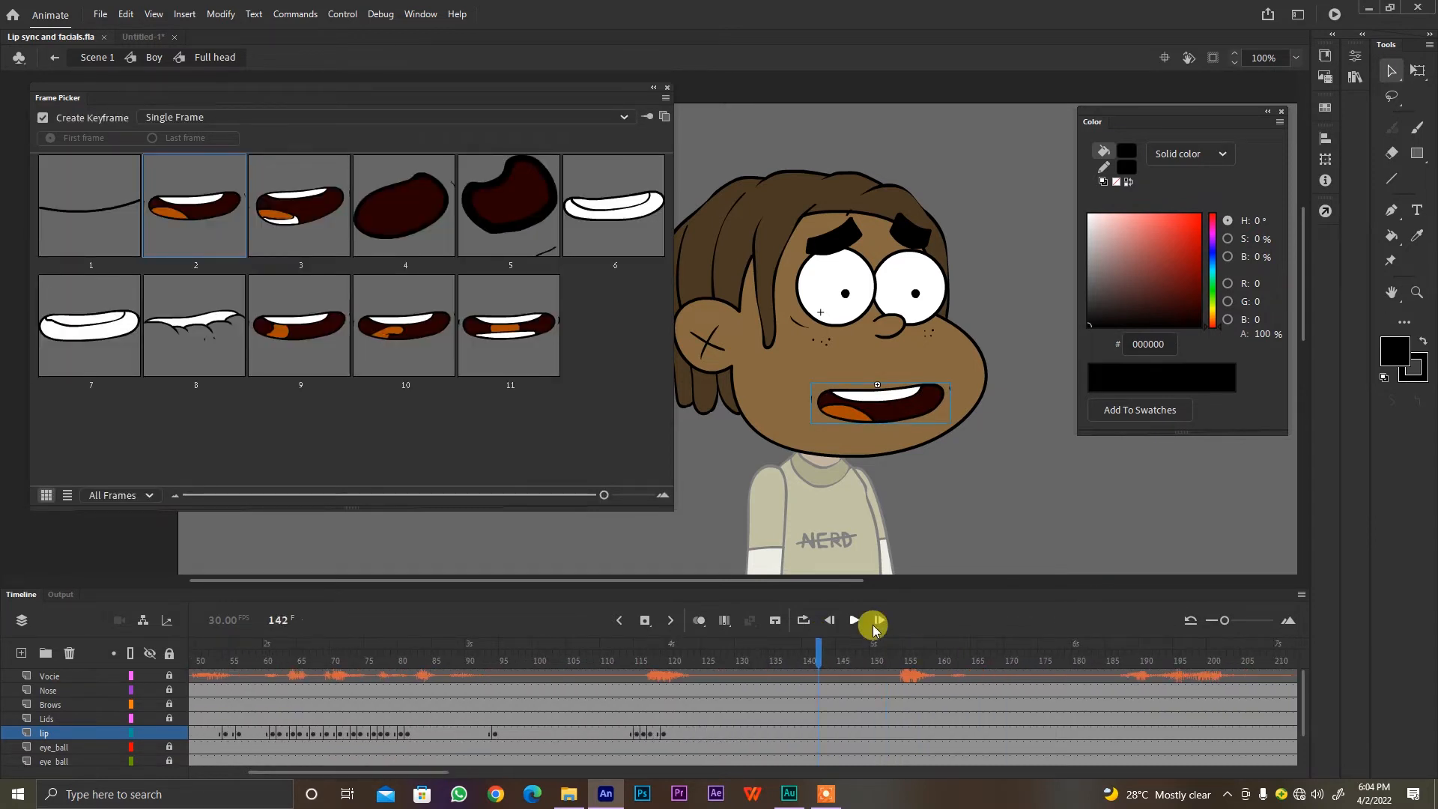
key("Return")
left_click(898, 729)
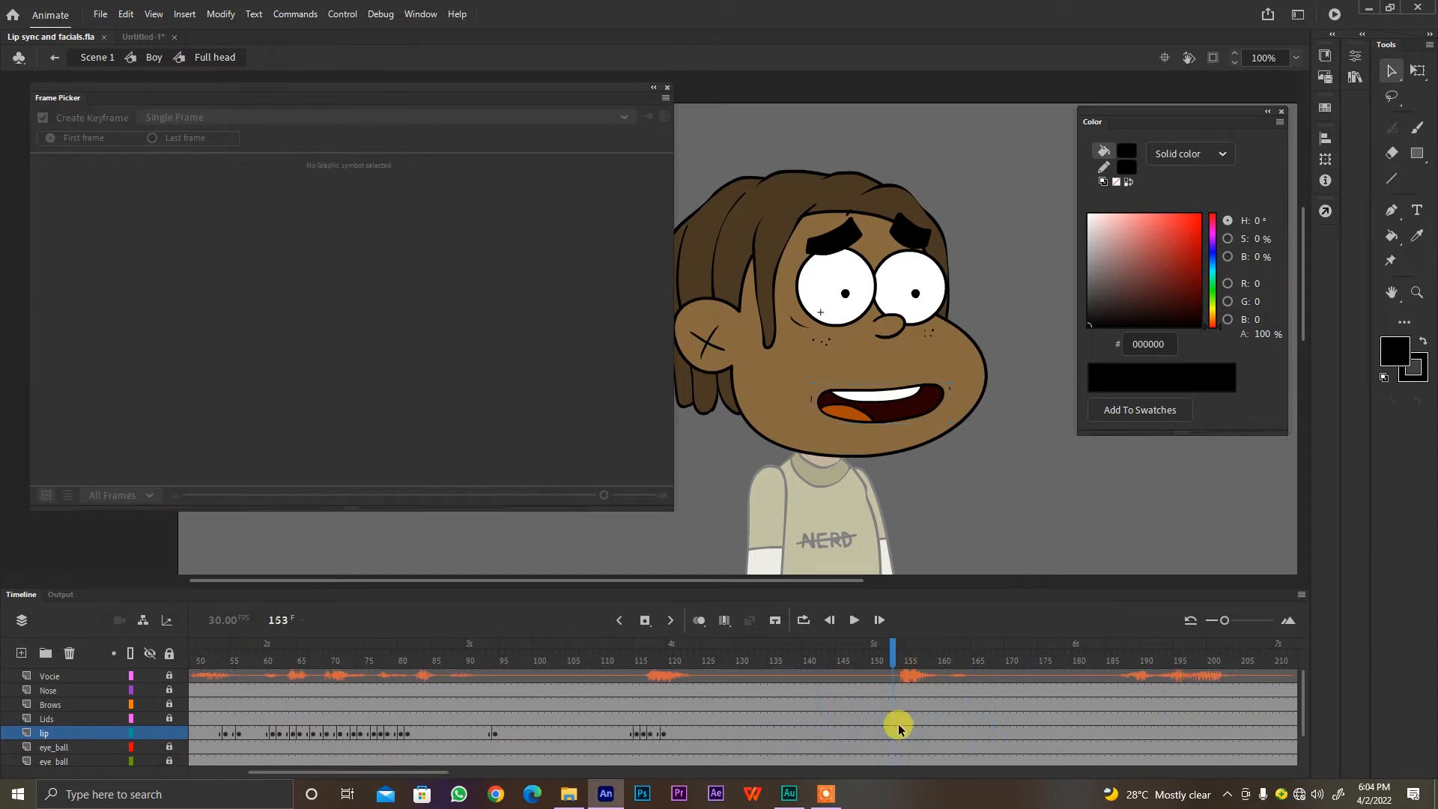
left_click(888, 733)
left_click(293, 213)
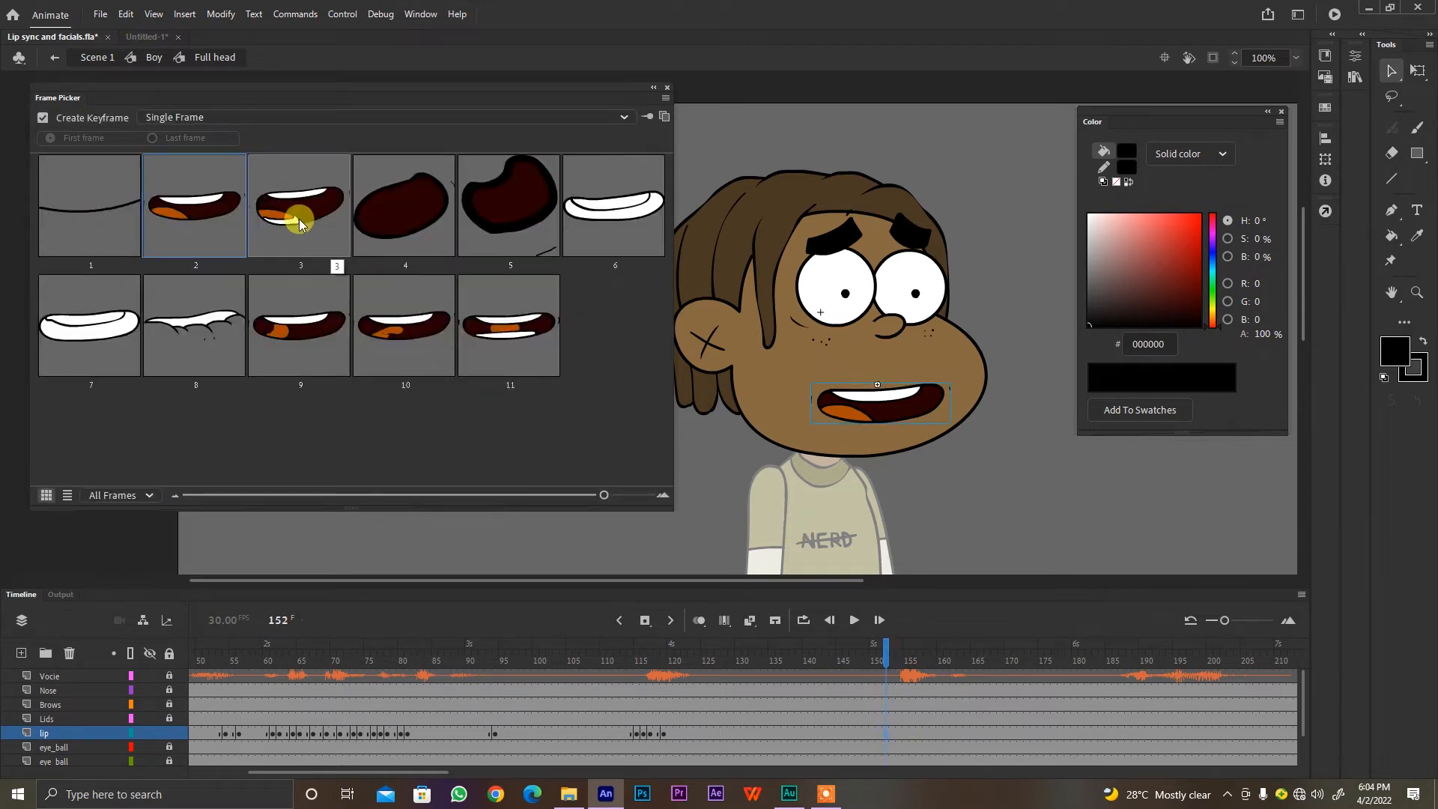
left_click(202, 214)
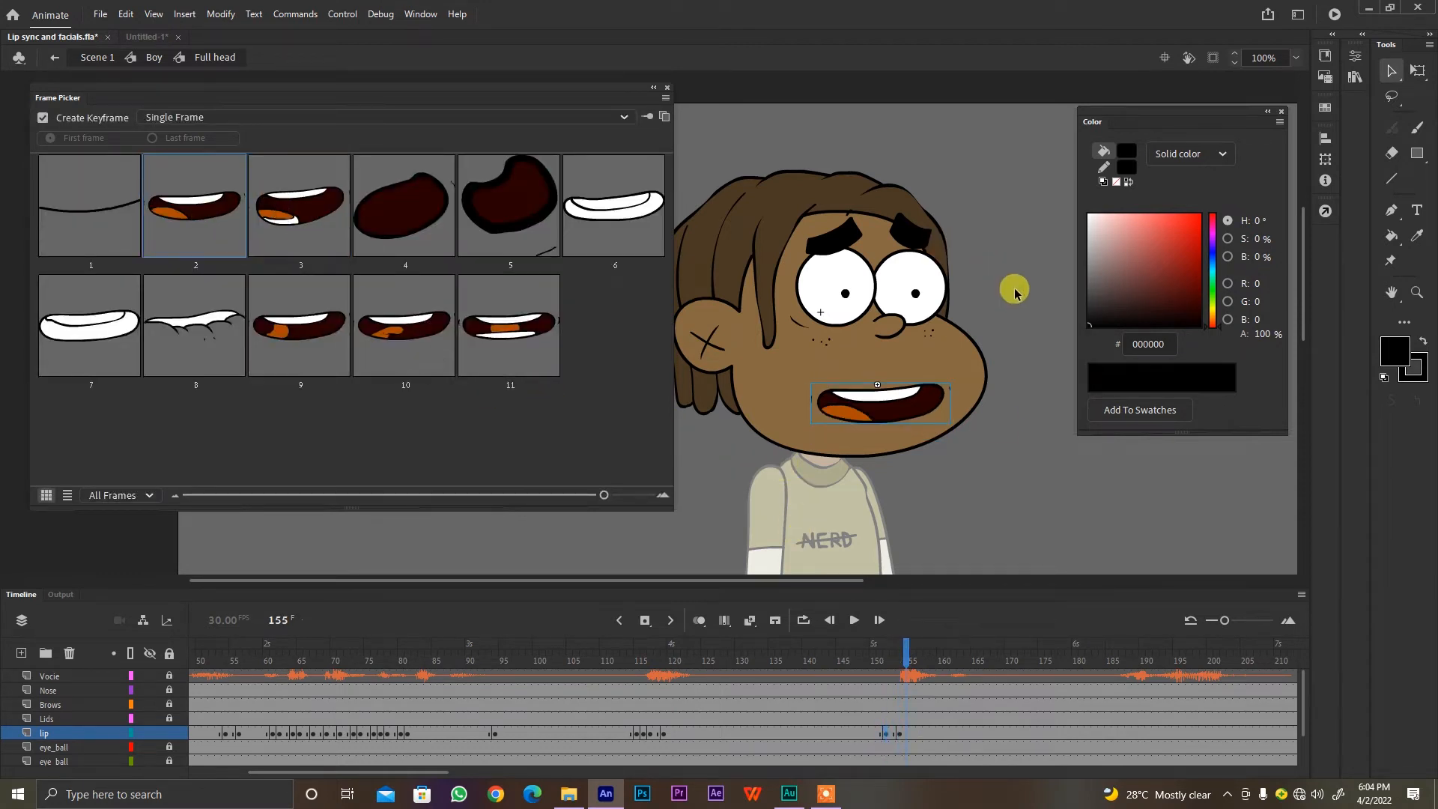
Step: Assign mouth shapes 4, 5, 4 and 6 at frames 155, 156, 158 and 159 of the lip layer
left_click(907, 733)
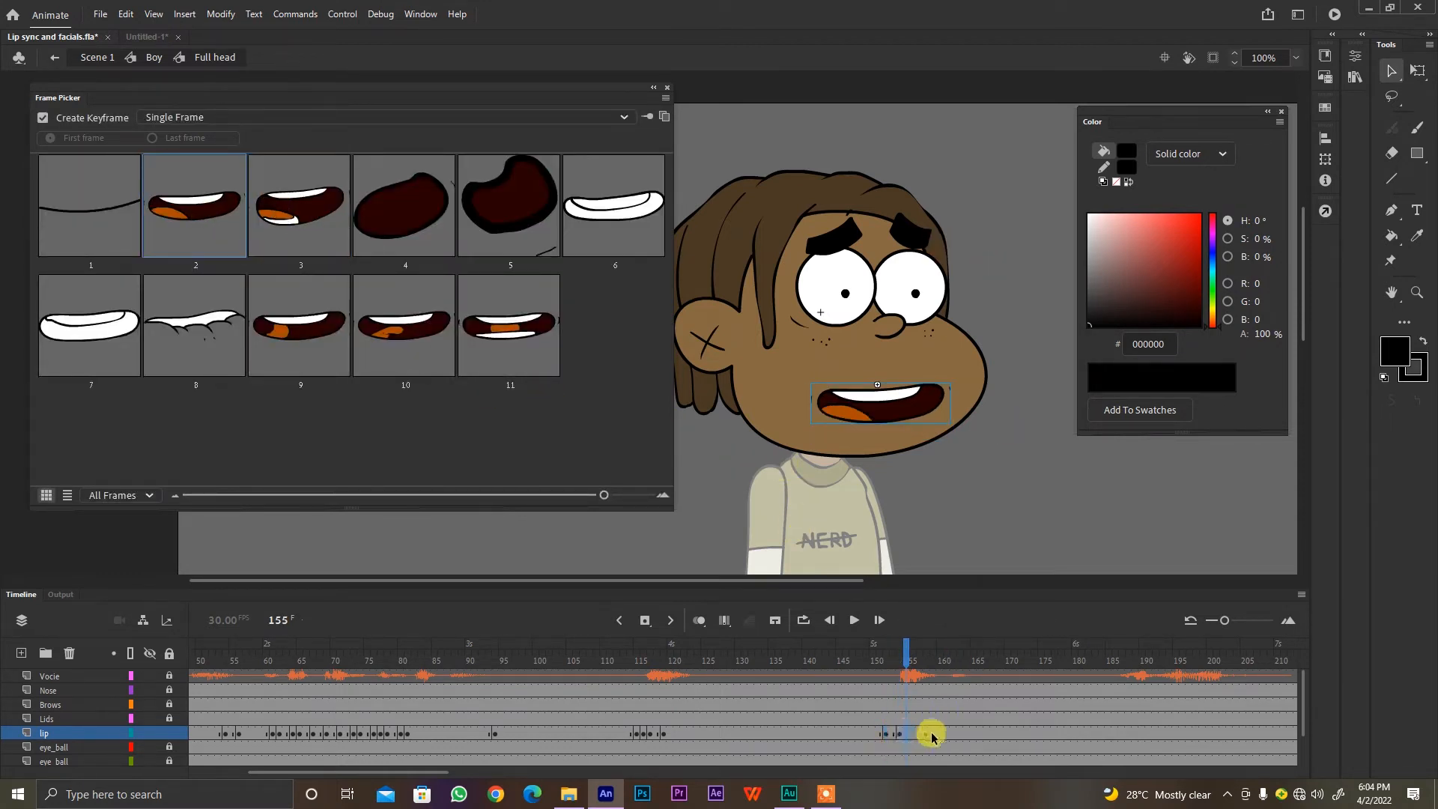
left_click(448, 204)
key(".")
left_click(488, 235)
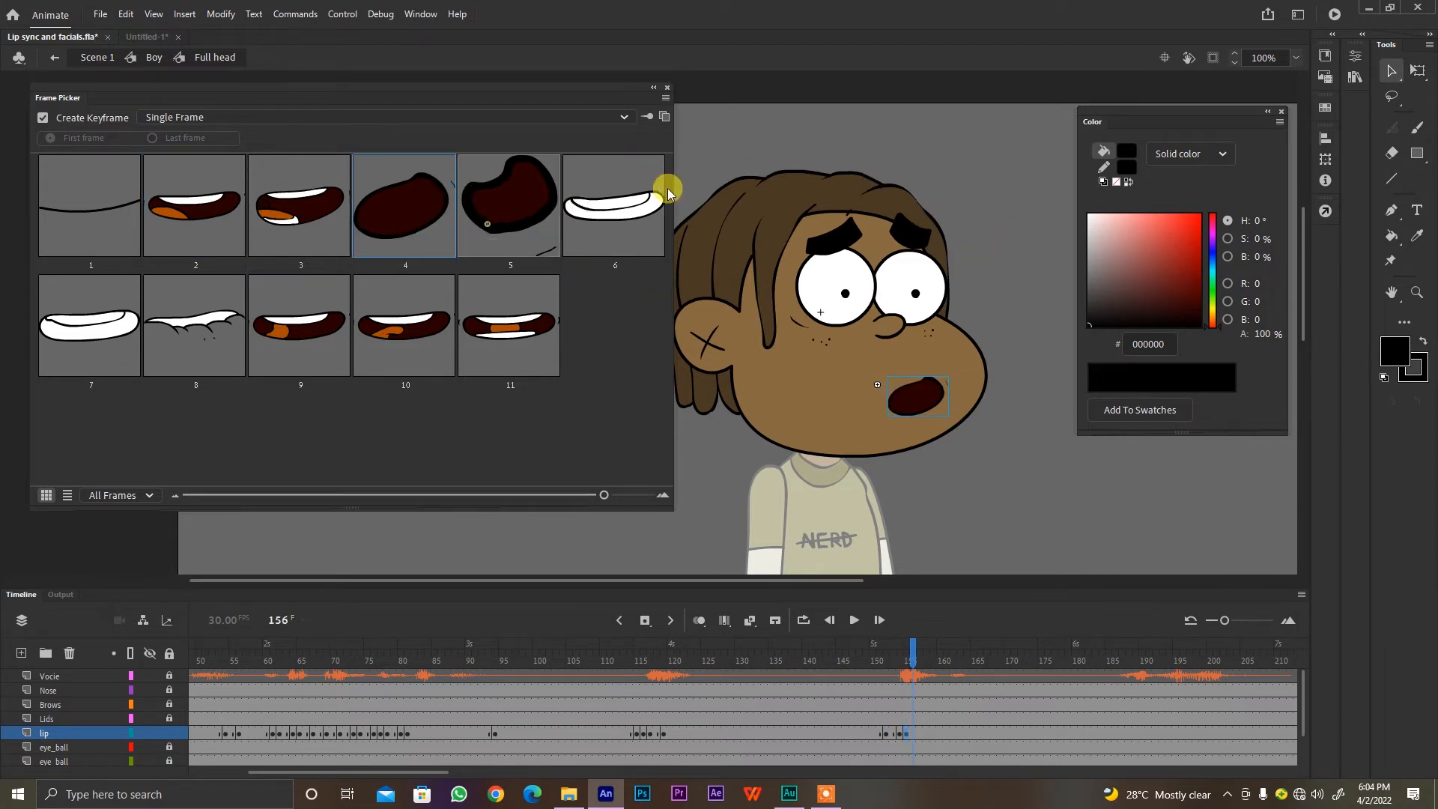
key(".")
left_click(452, 214)
key(".")
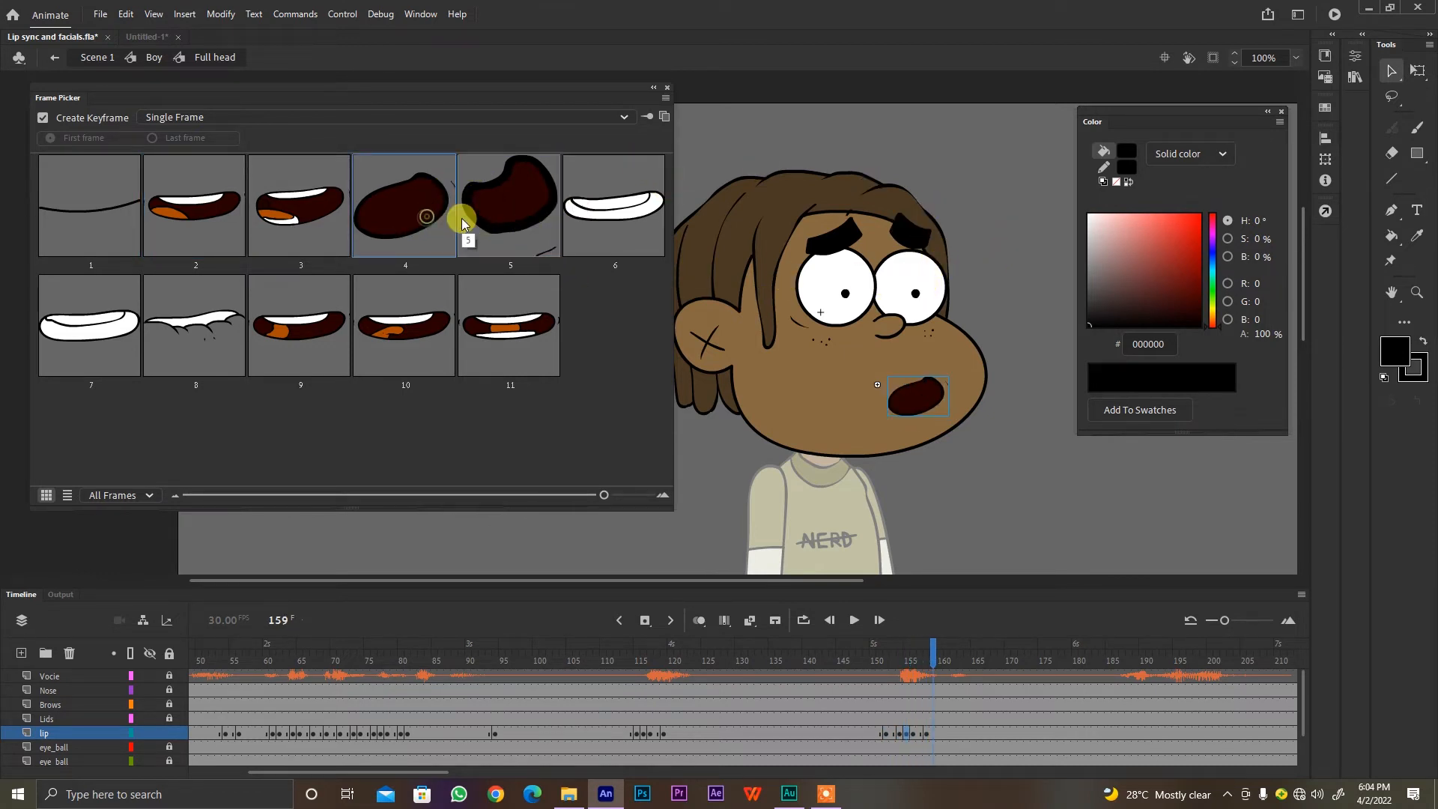
left_click(617, 217)
key(".")
Step: Play back the lip sync repeatedly from about frame 151 to check the word's mouth shapes
left_click(879, 661)
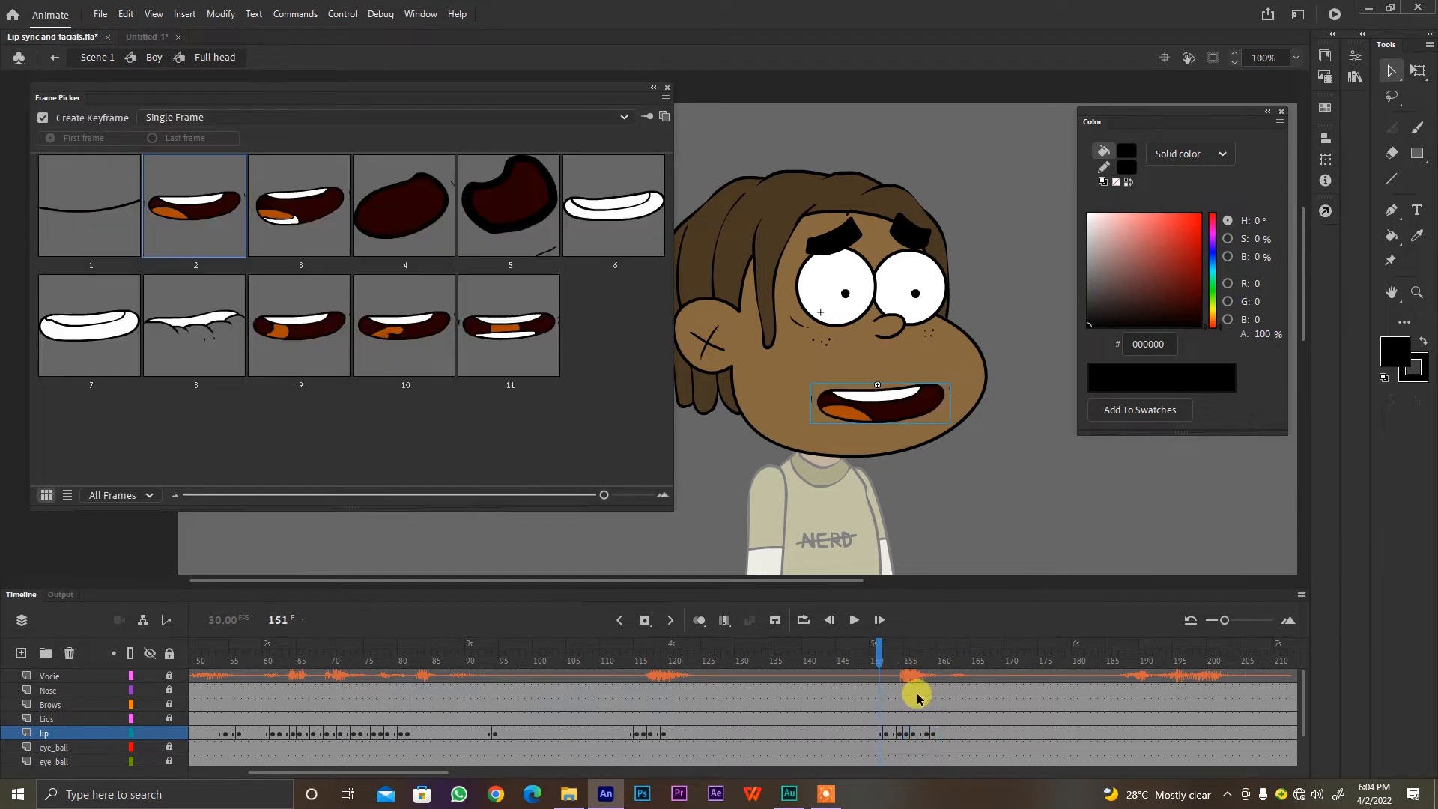
key("Return")
key("Return")
left_click(879, 659)
key("Return")
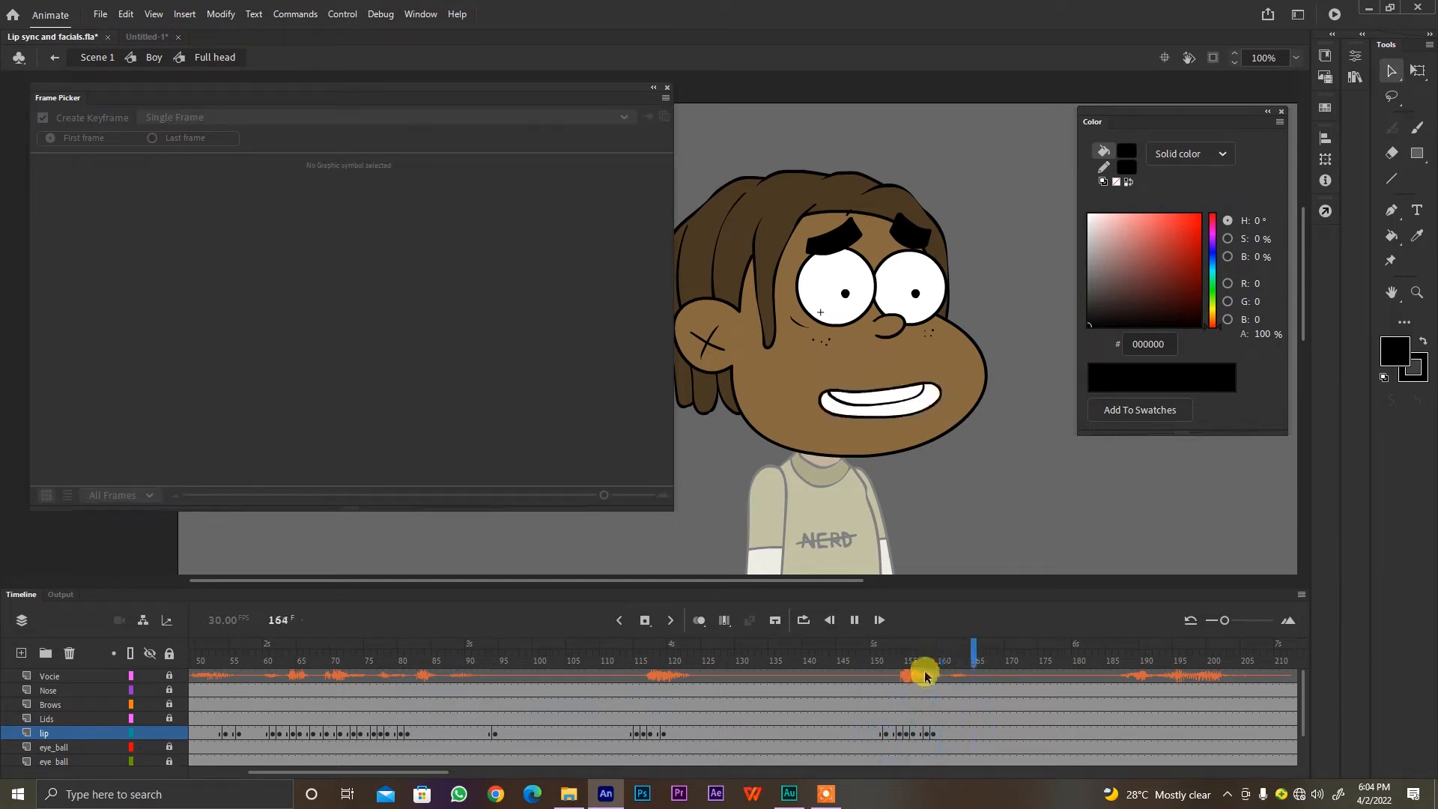
left_click(871, 652)
key("Return")
key("Return")
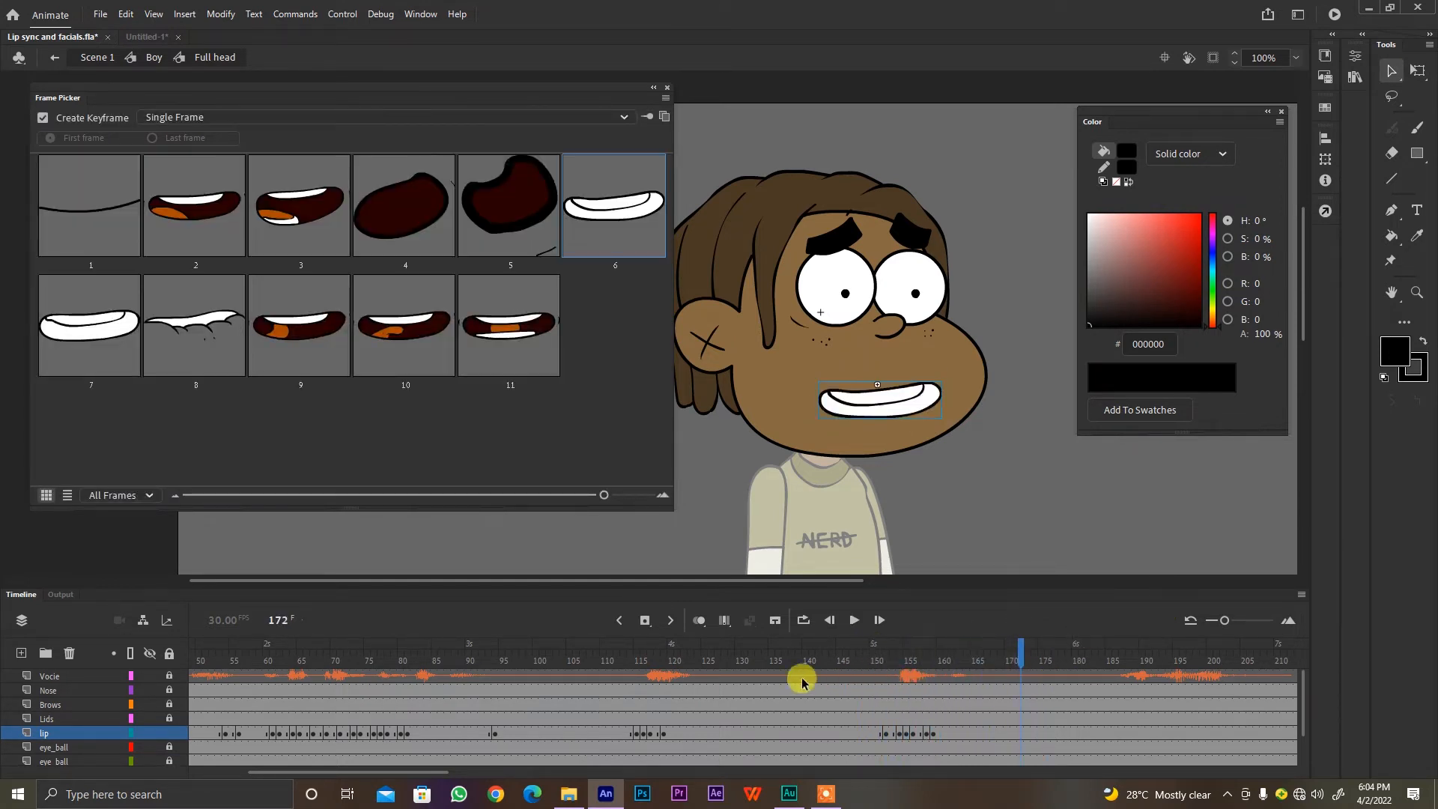
Step: Play back the lip sync from about frame 80 and locate the start of the next phrase at frame 185
left_click(393, 656)
key("Return")
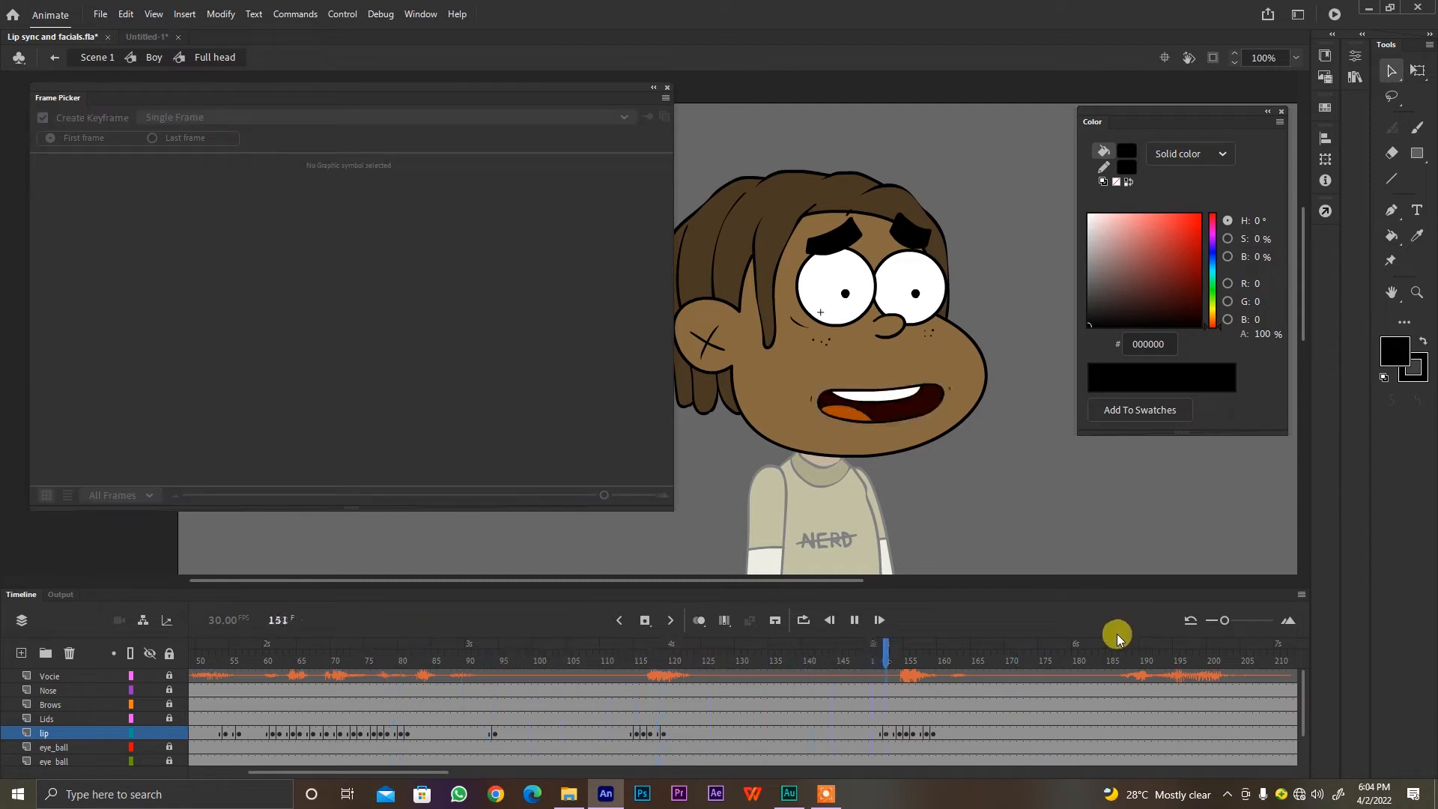
left_click(1119, 658)
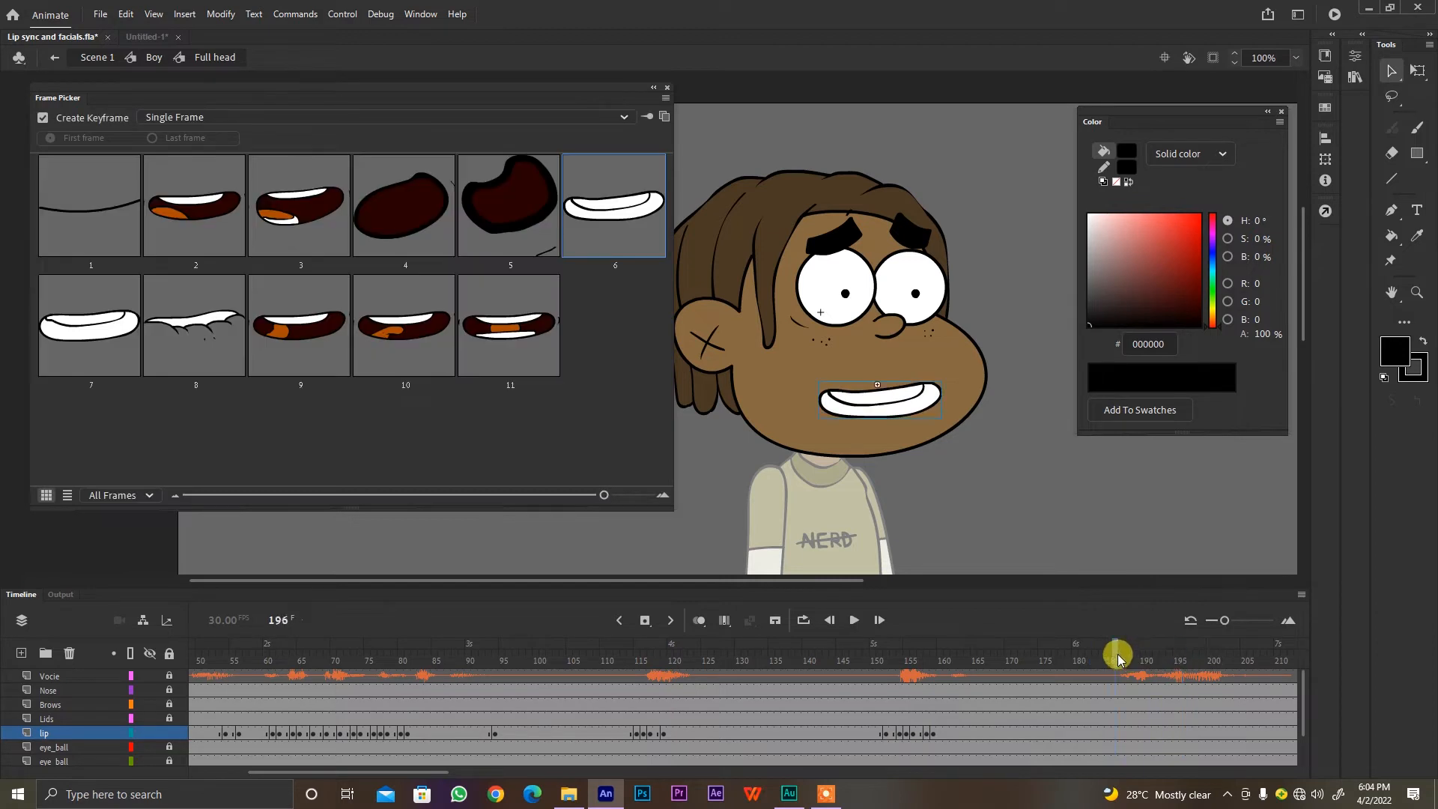
left_click_drag(440, 773, 497, 772)
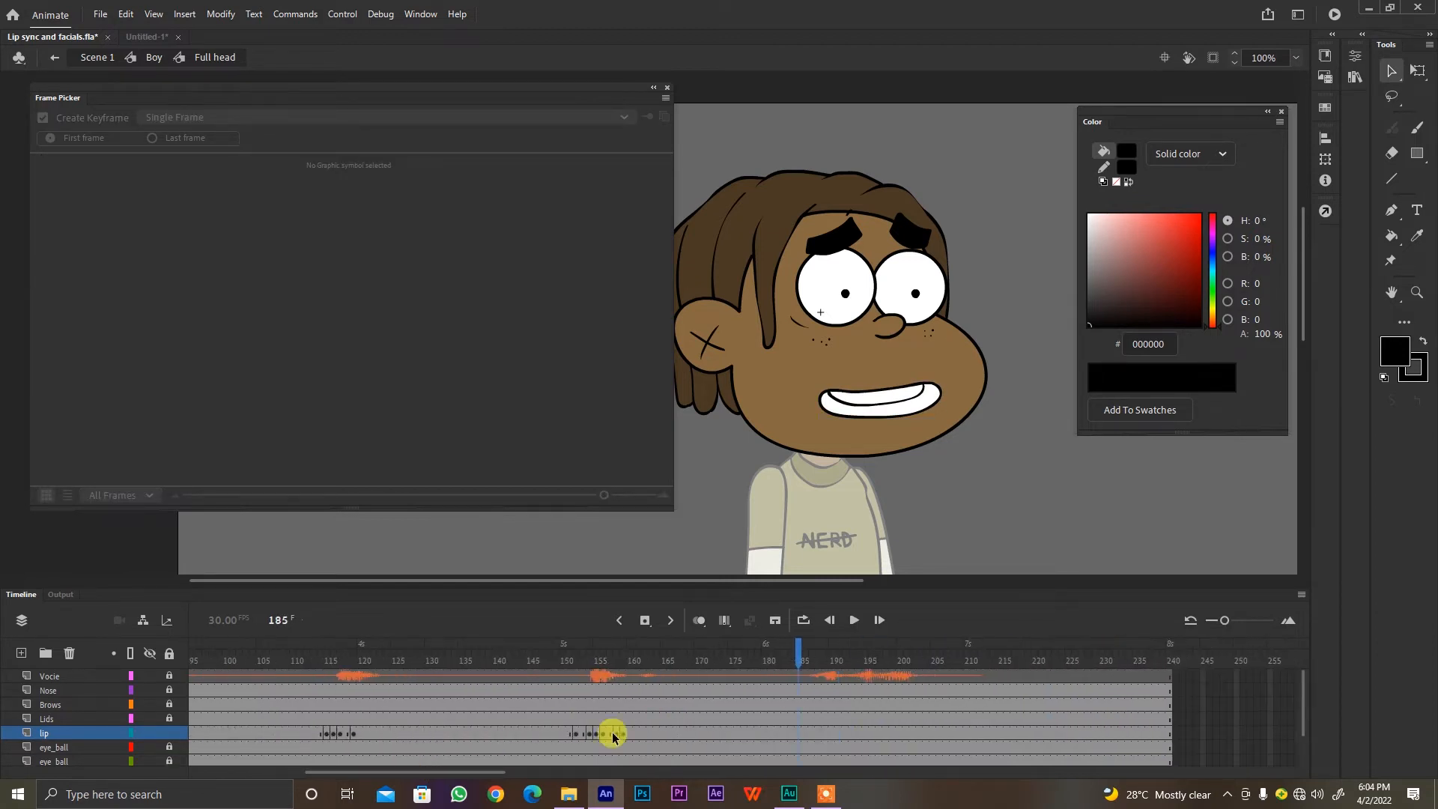
key("Return")
left_click(798, 662)
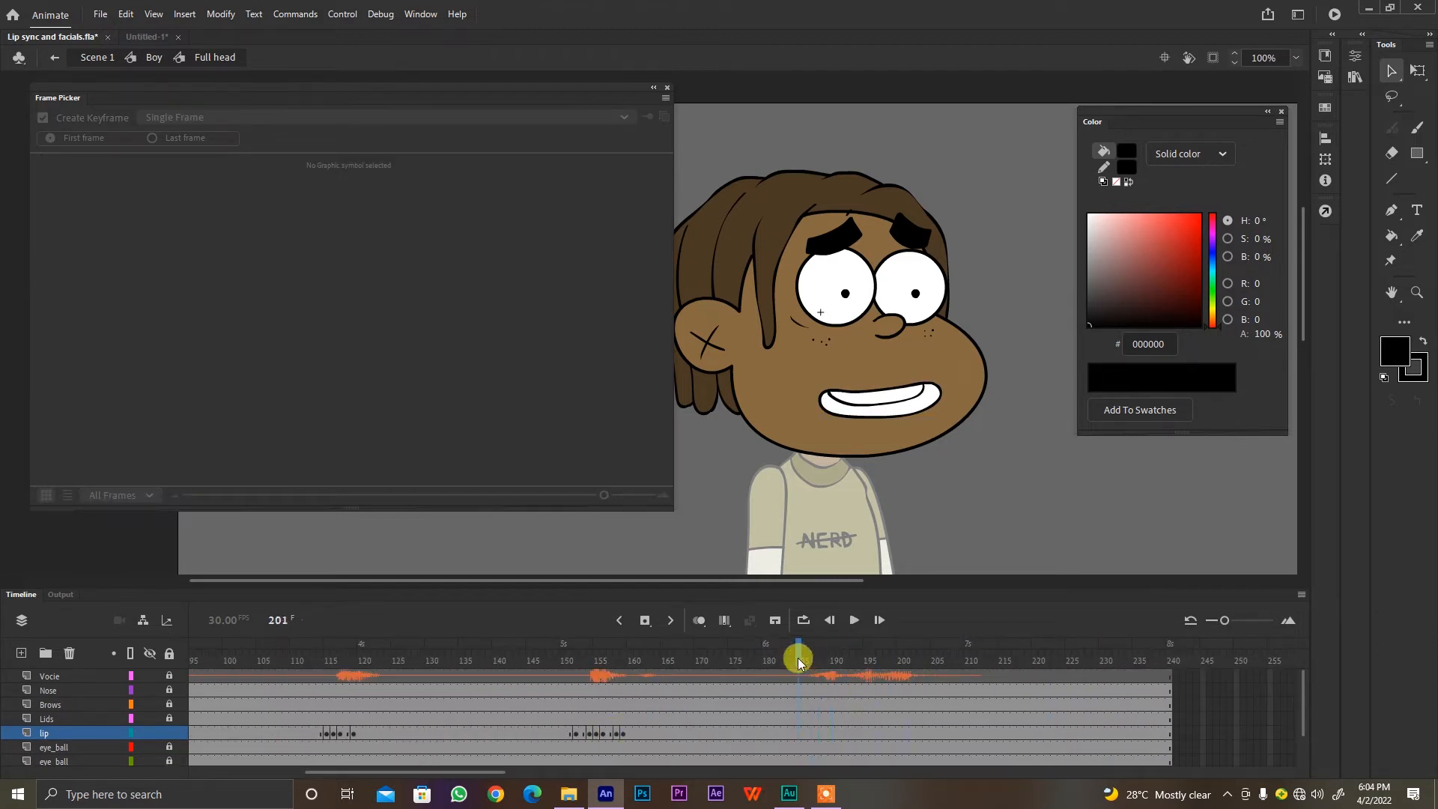
Step: Assign mouth shape 2 at frame 187, shape 3 at frame 188 and shape 2 at frame 190 of the lip layer
left_click(798, 735)
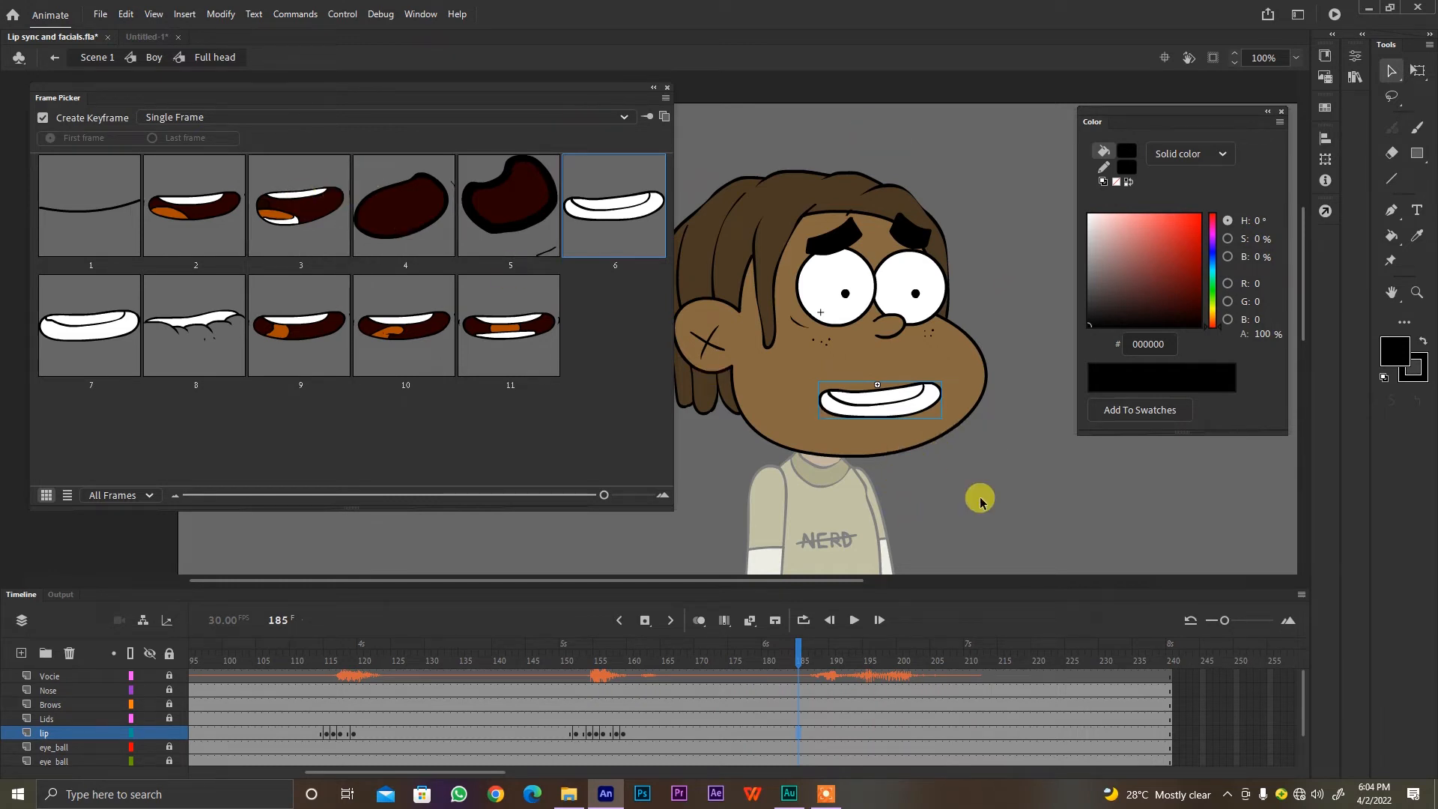
left_click_drag(802, 662, 811, 741)
left_click(809, 734)
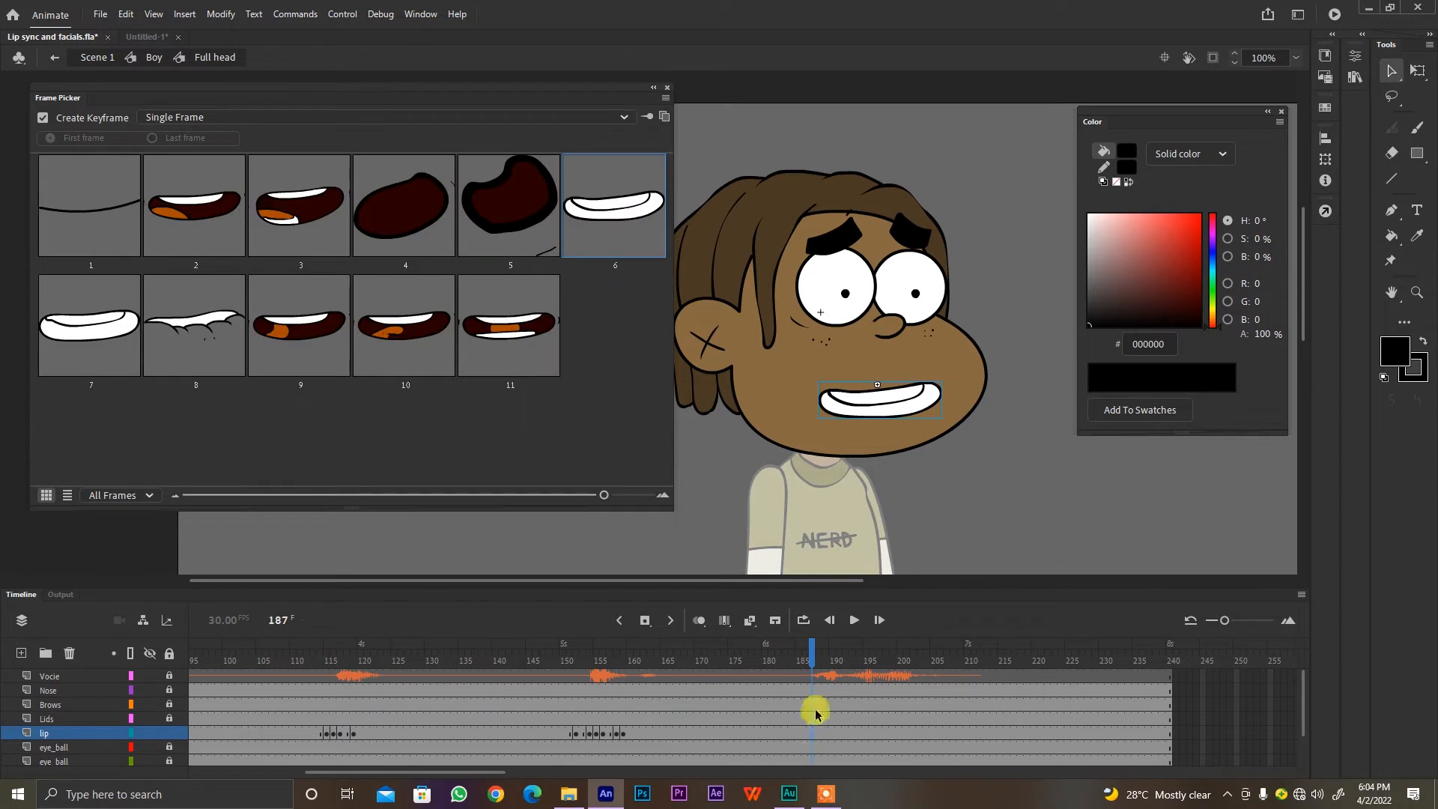
left_click(198, 206)
key("period")
left_click(294, 223)
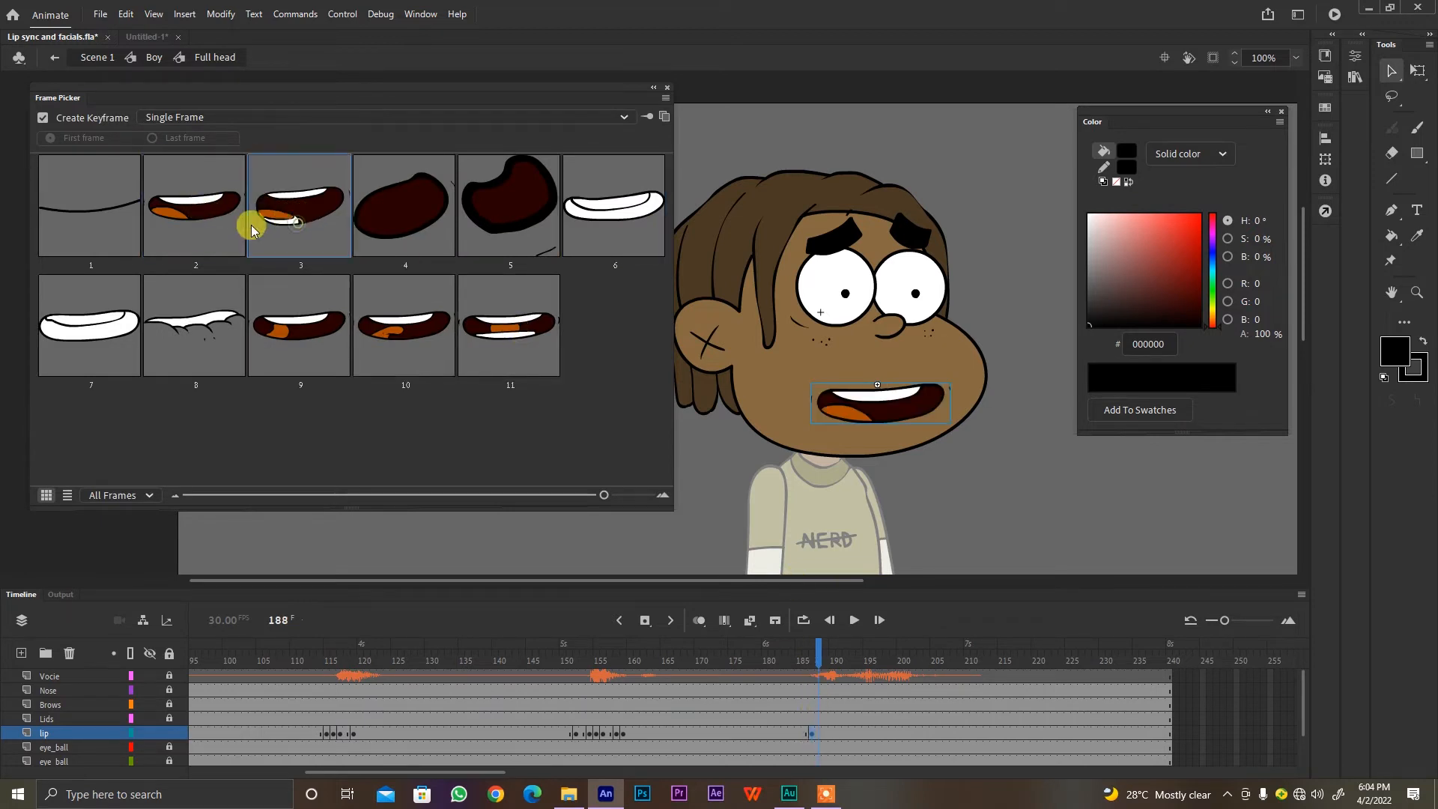
key("period")
key("period")
left_click(209, 220)
Step: Assign mouth shape 1 at frame 191, shape 3 at frame 193 and shape 2 at frame 194 of the lip layer
key("period")
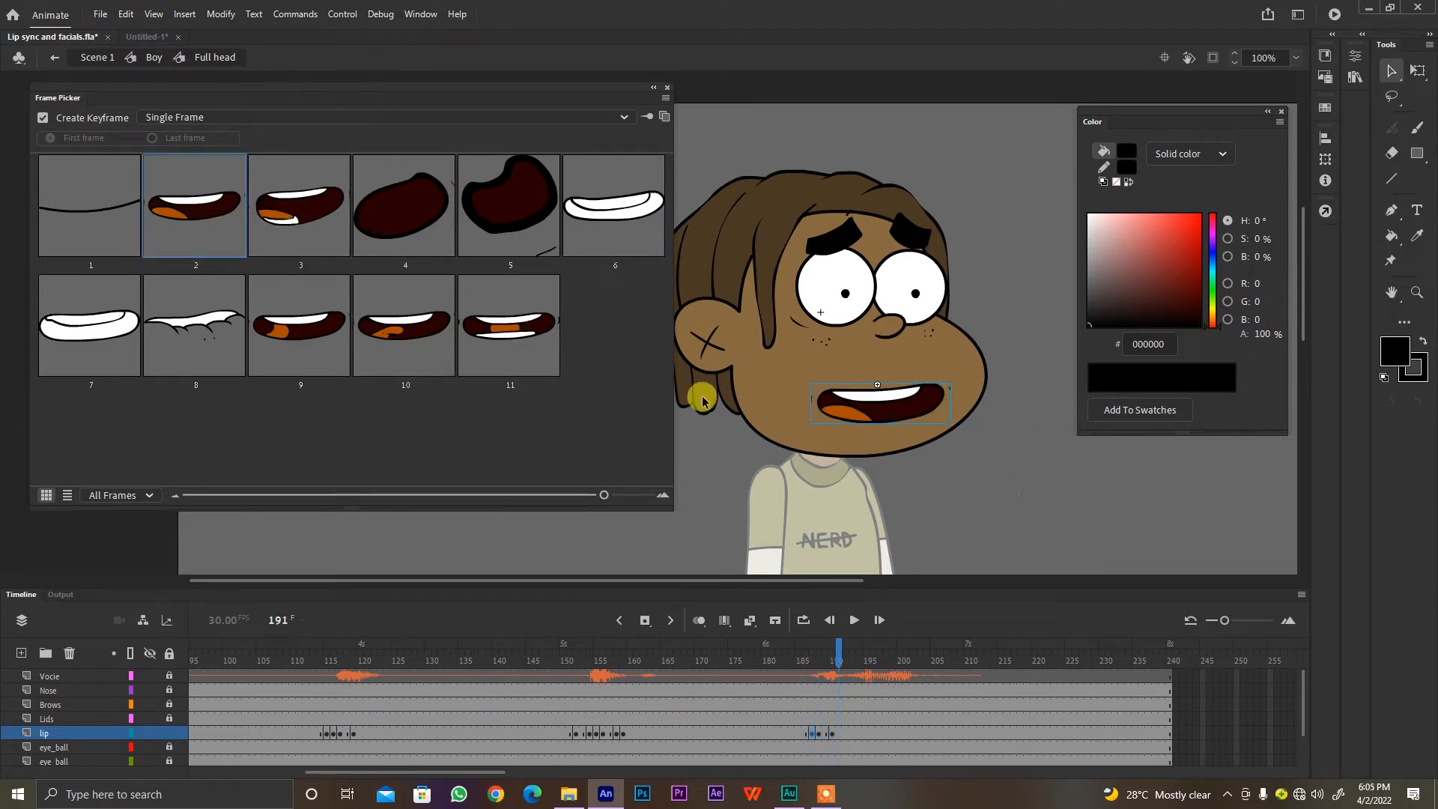
left_click(119, 225)
key("period")
key("period")
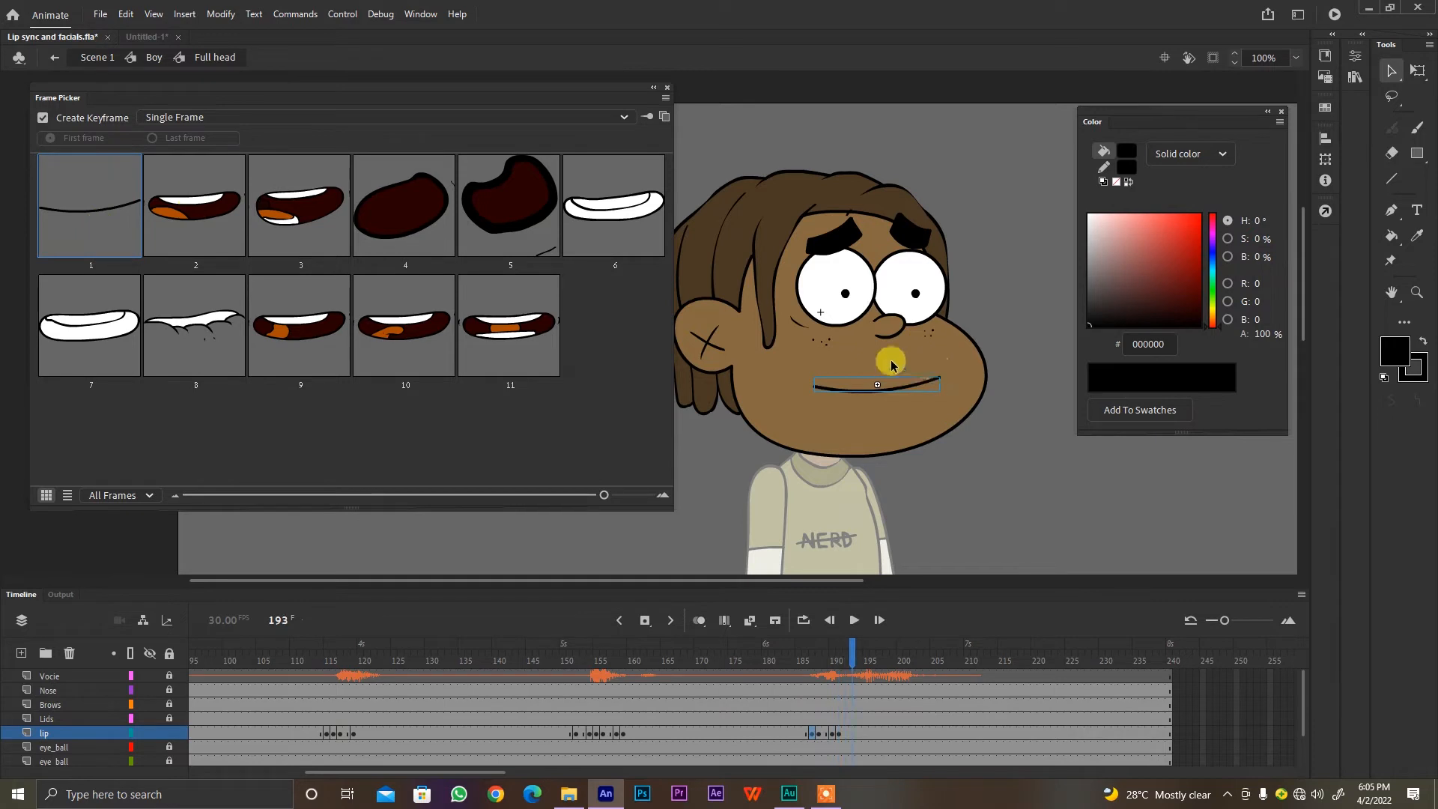
left_click(281, 215)
key("period")
left_click(205, 228)
Step: Assign mouth shape 5 at frame 196 and mouth shape 6 at frame 197 of the lip layer
key("period")
key("period")
left_click(545, 196)
key("period")
left_click(602, 214)
Step: Assign mouth shapes 2, 3, 2 and 6 at frames 200, 201, 203 and 204 of the lip layer
key("period")
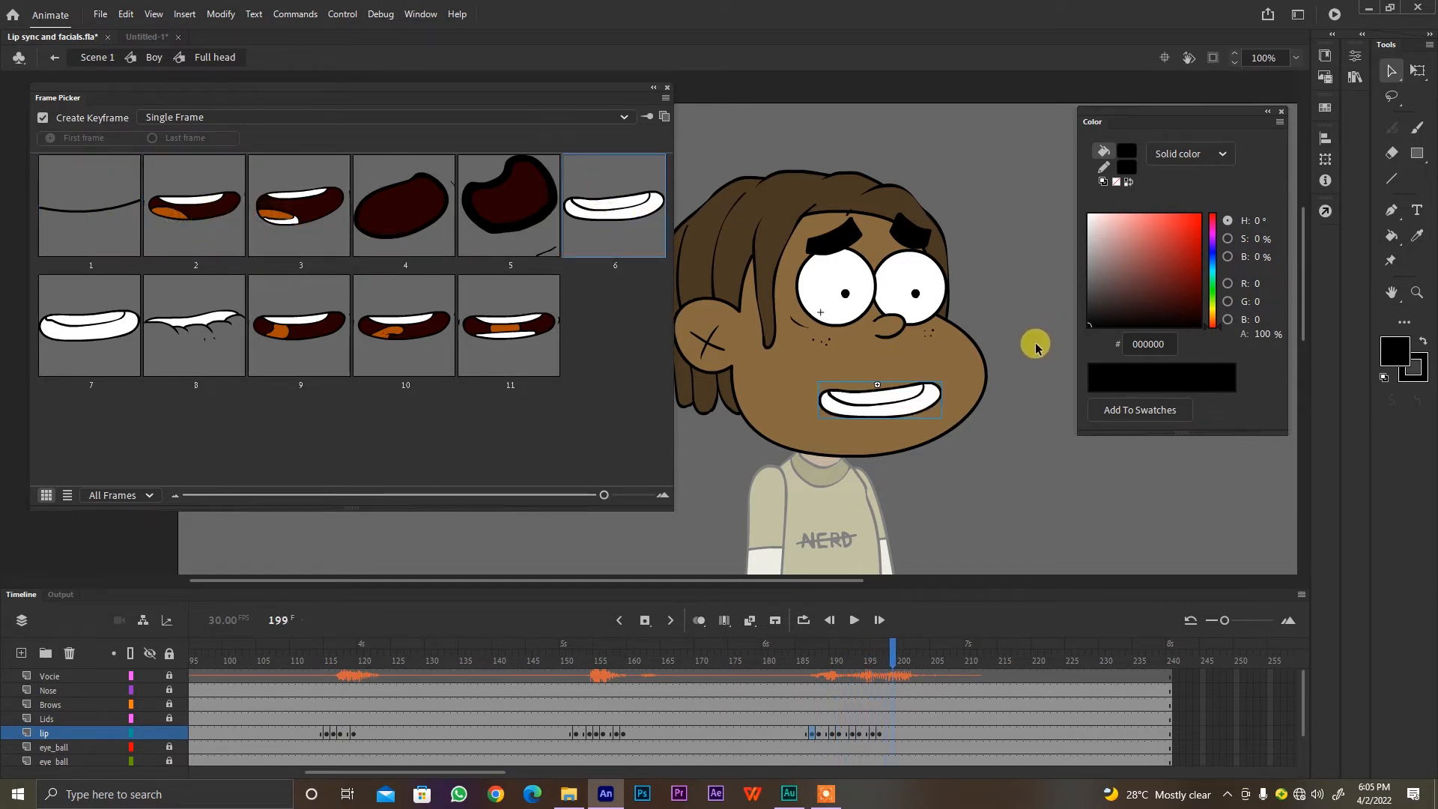
key("period")
left_click(216, 227)
key("period")
left_click(292, 221)
key("period")
left_click(200, 221)
key("period")
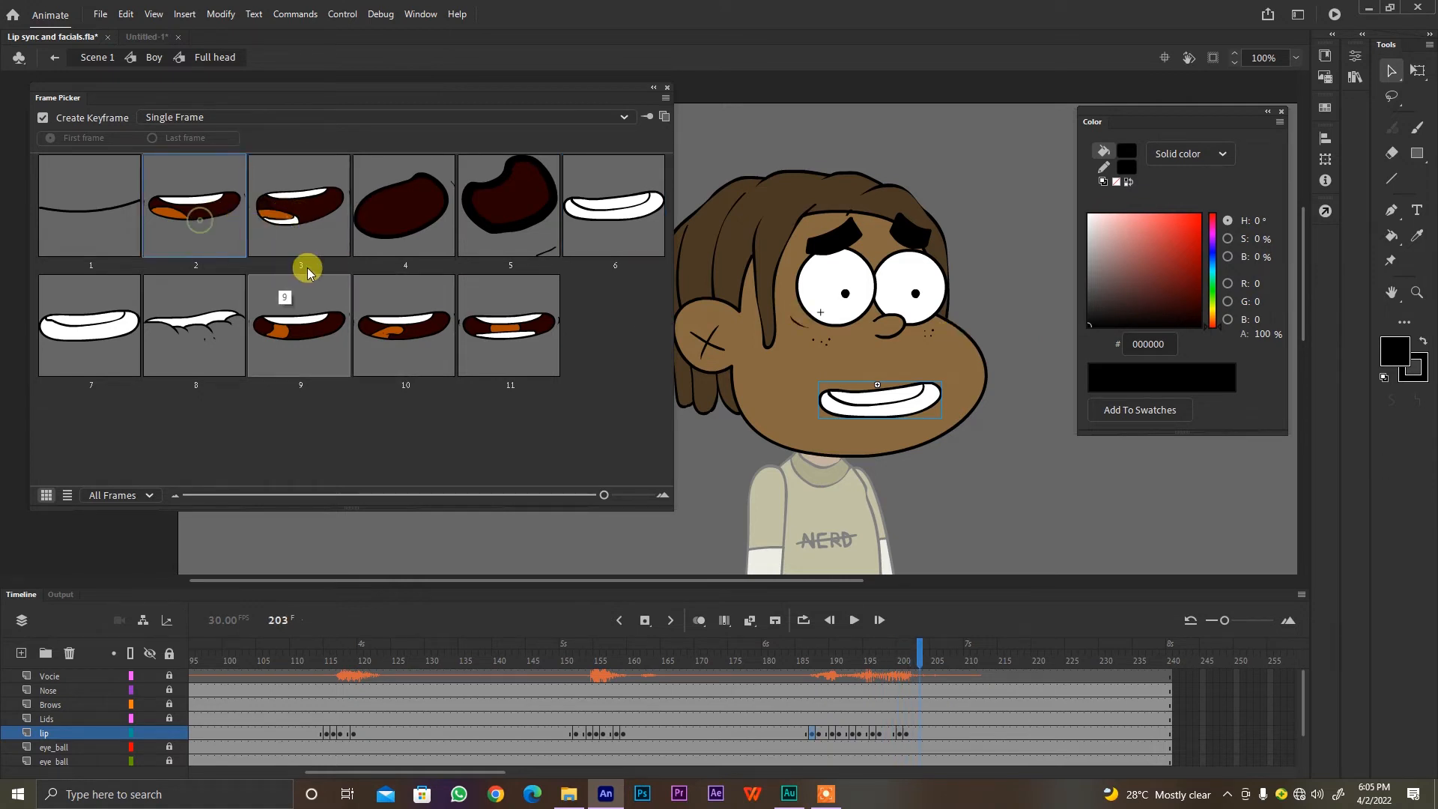
left_click(591, 200)
Step: Play back the last phrase from frames 183 and 185 and inspect the lip layer at frame 162
left_click(784, 659)
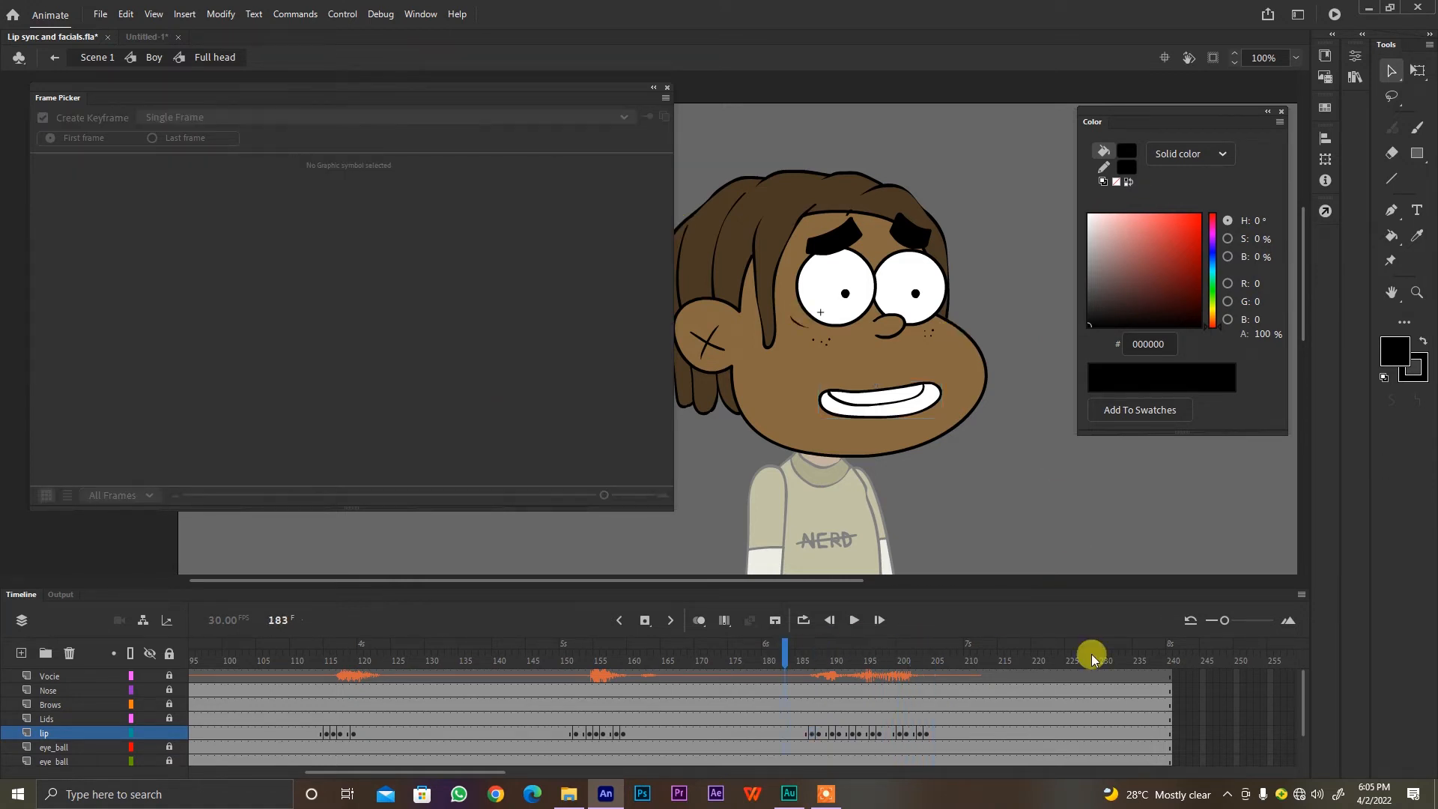
key("Return")
left_click(799, 666)
key("Return")
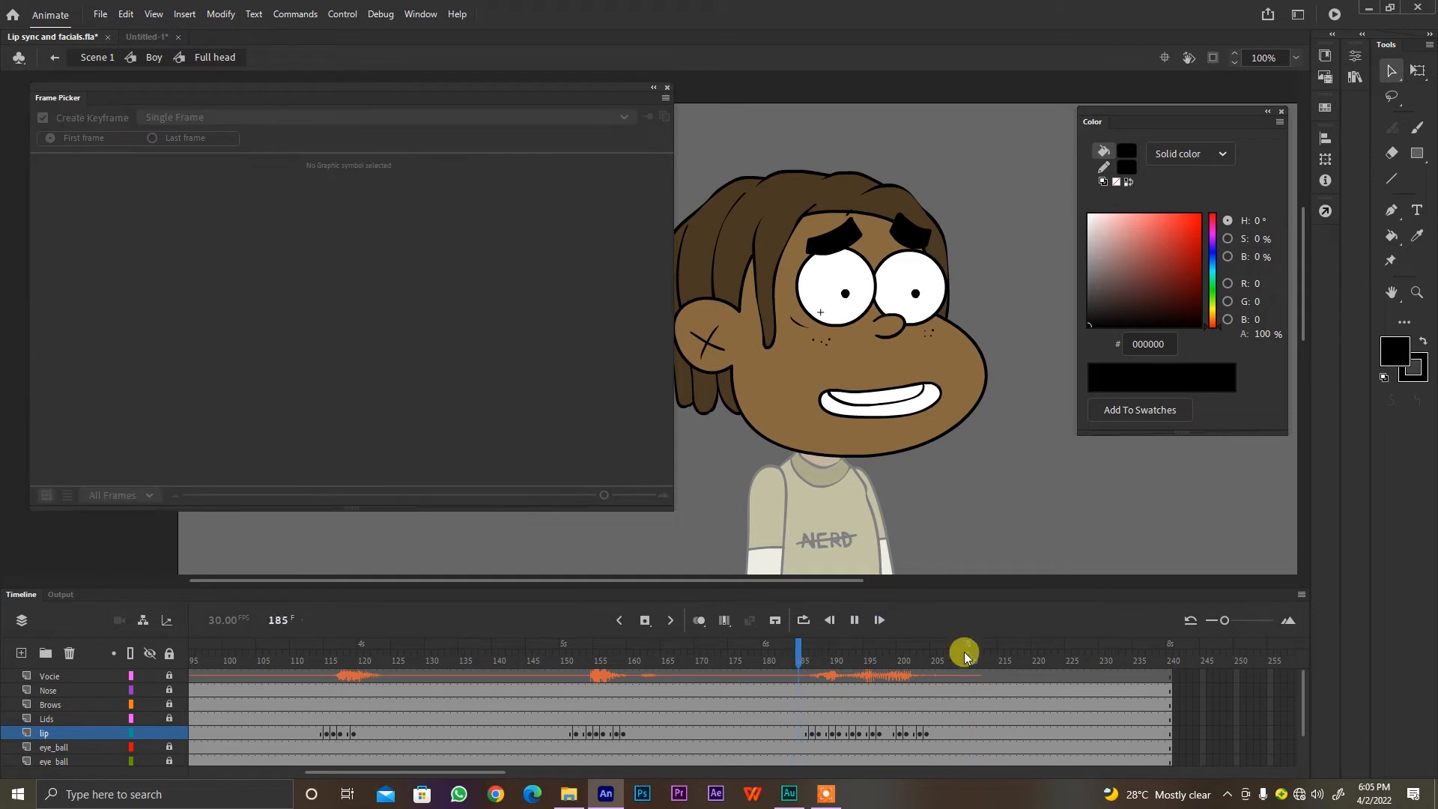
left_click(787, 666)
left_click(642, 731)
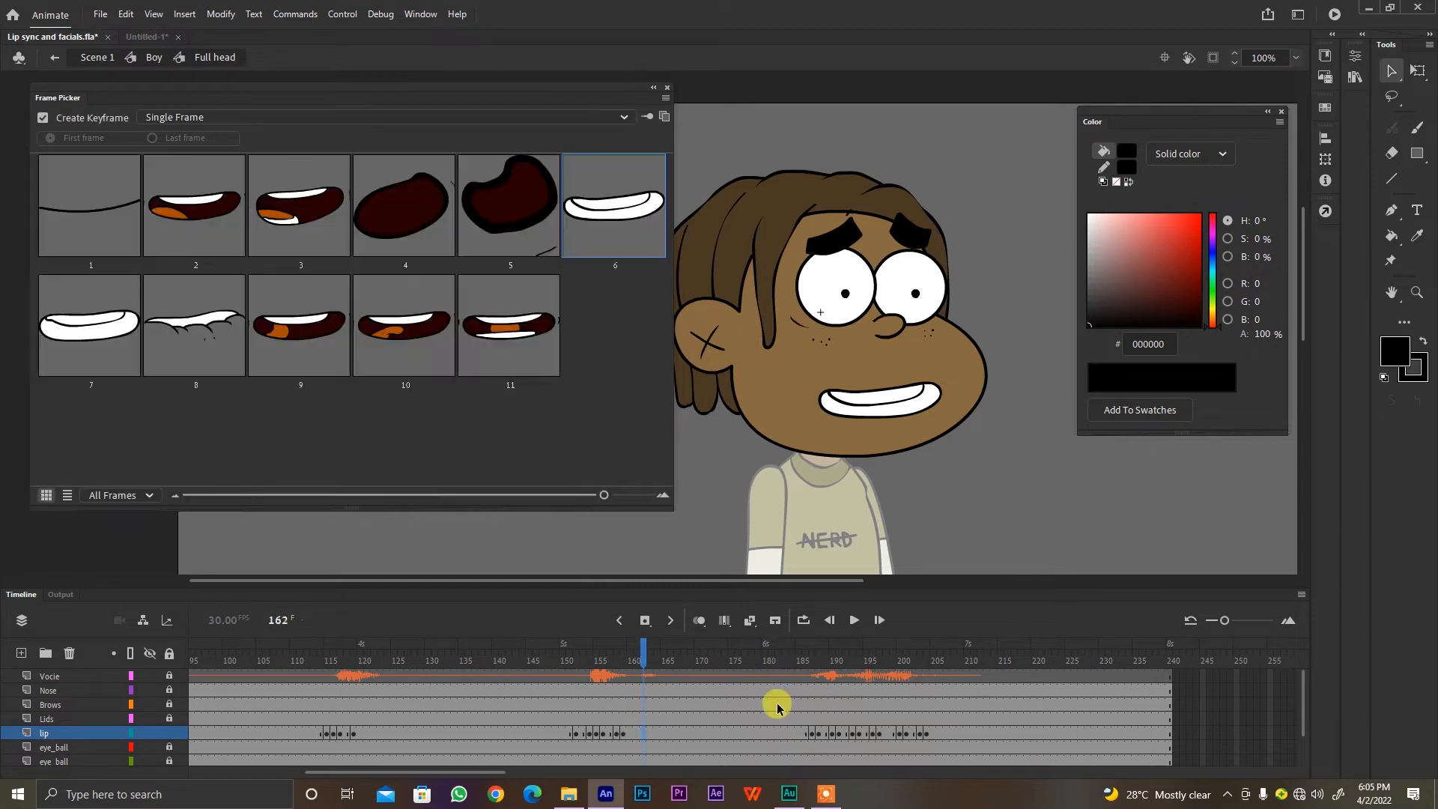
left_click(798, 660)
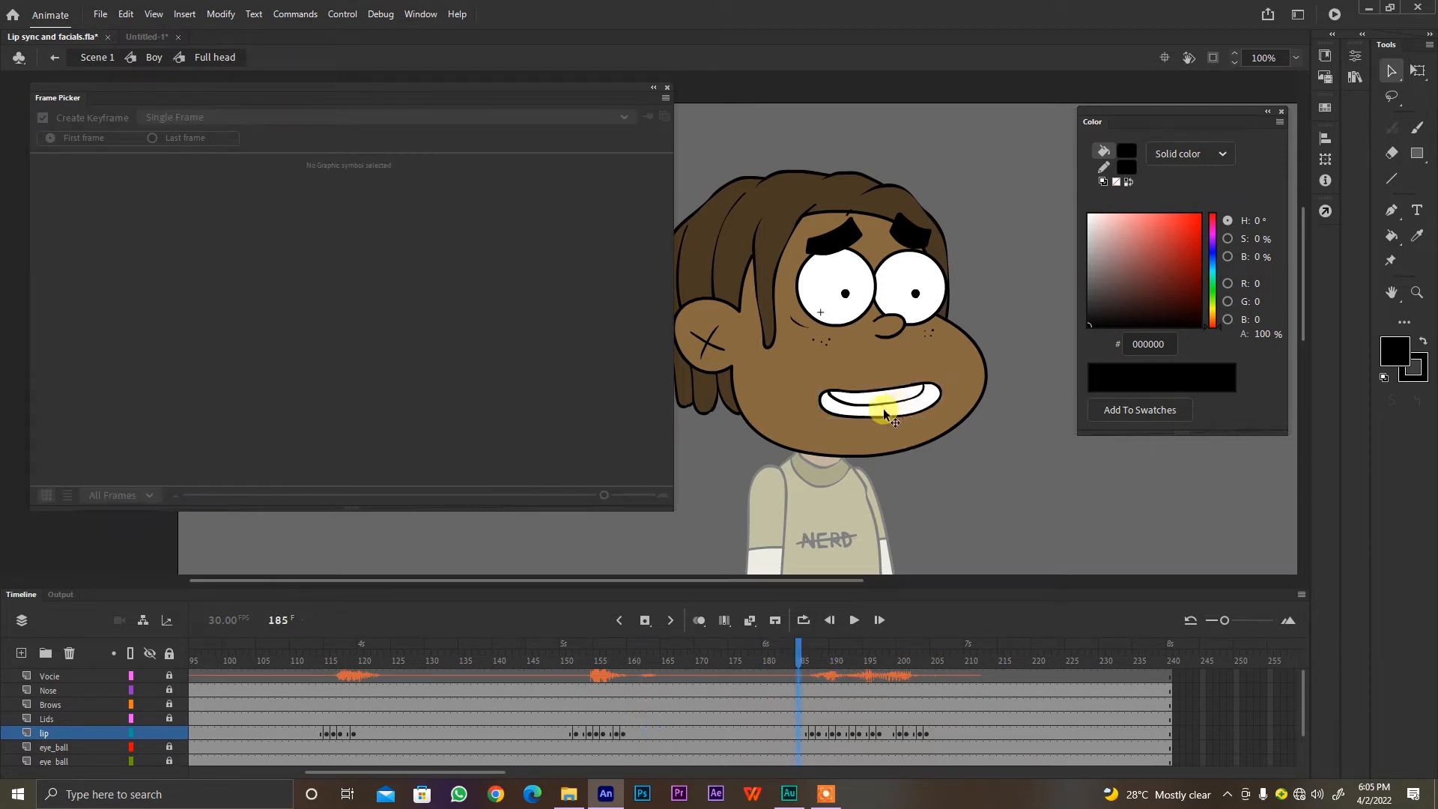
Step: Play back the last phrase from frames 186 and 167 and from the preceding phrase to check the mouth against the voice
left_click(805, 656)
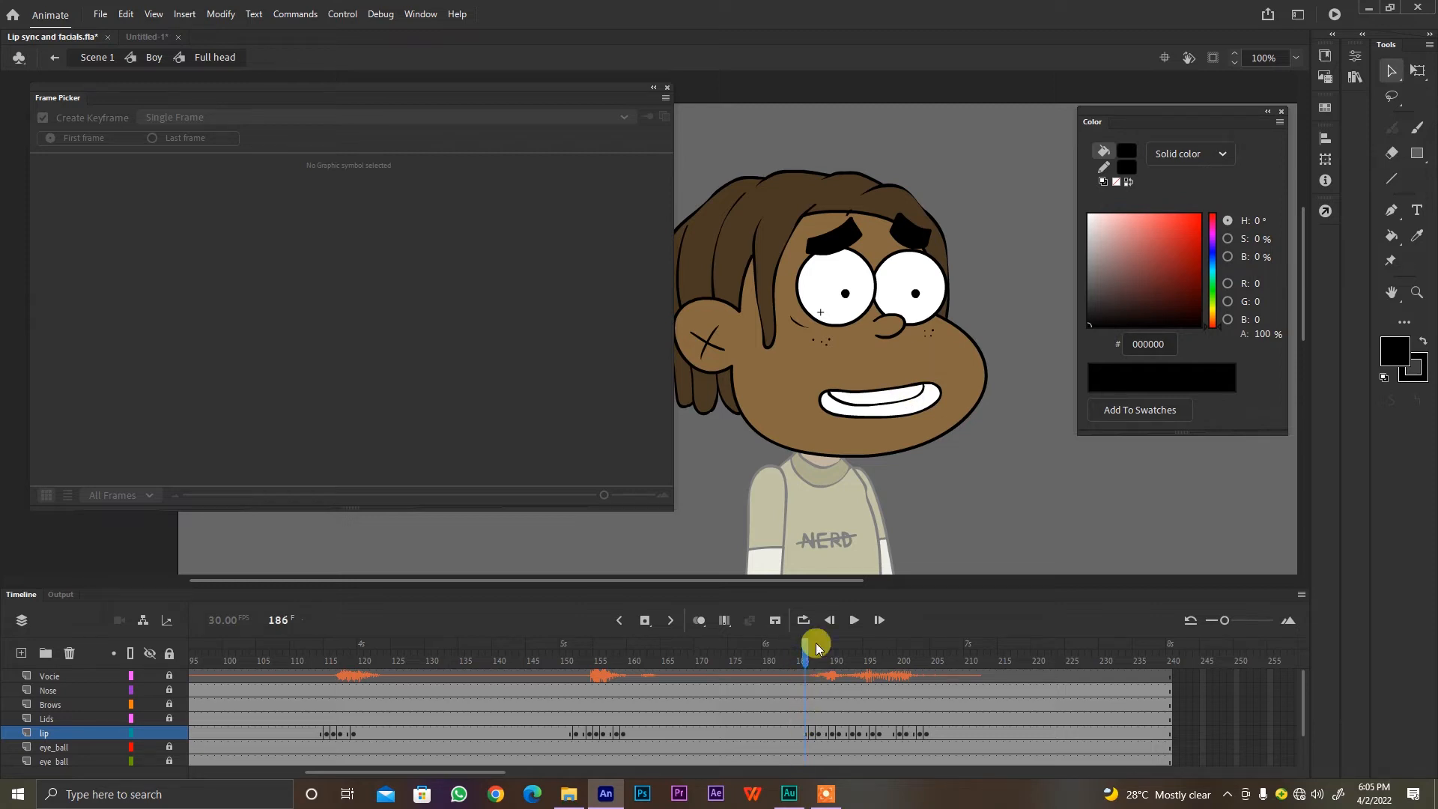
left_click(854, 619)
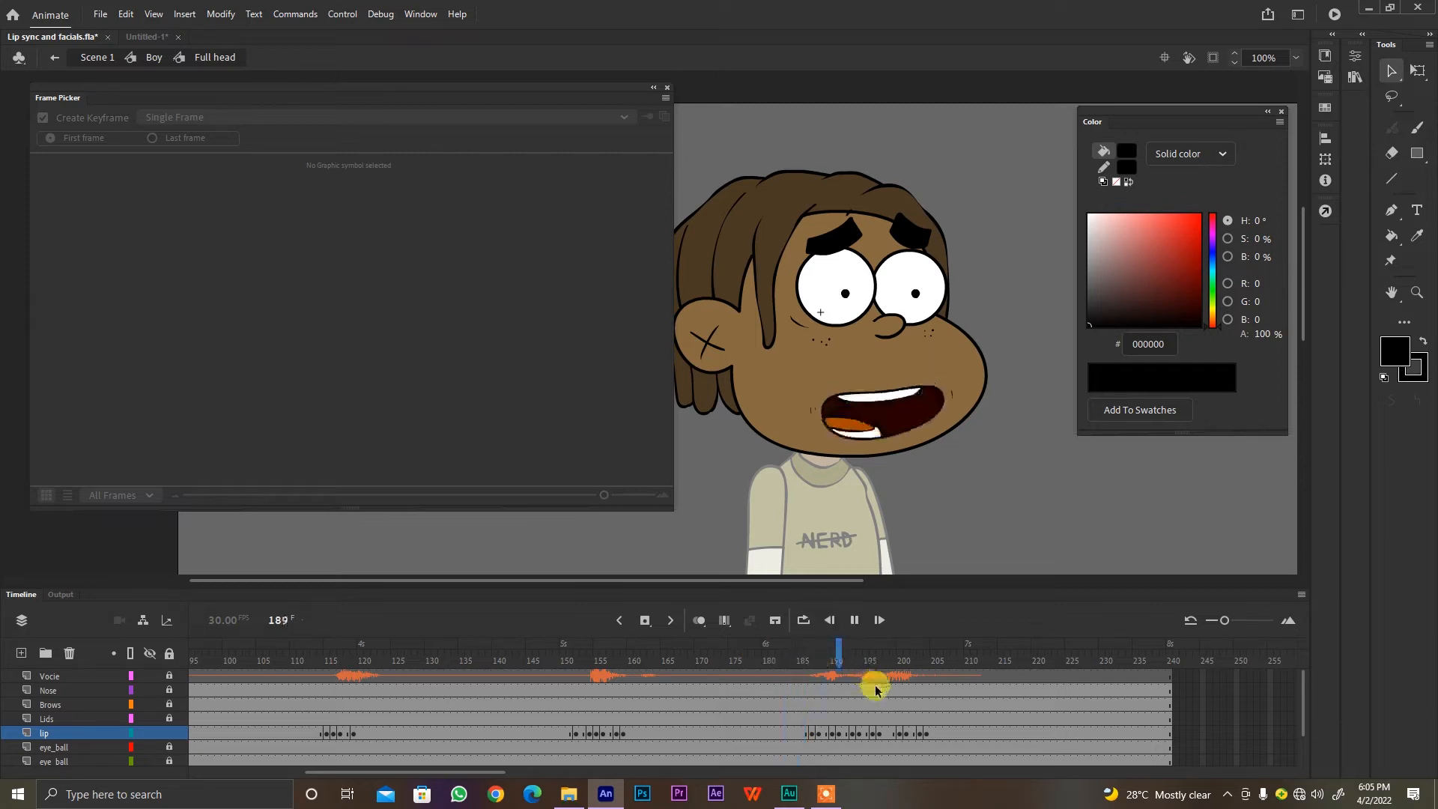
key("Return")
left_click(755, 660)
left_click(678, 662)
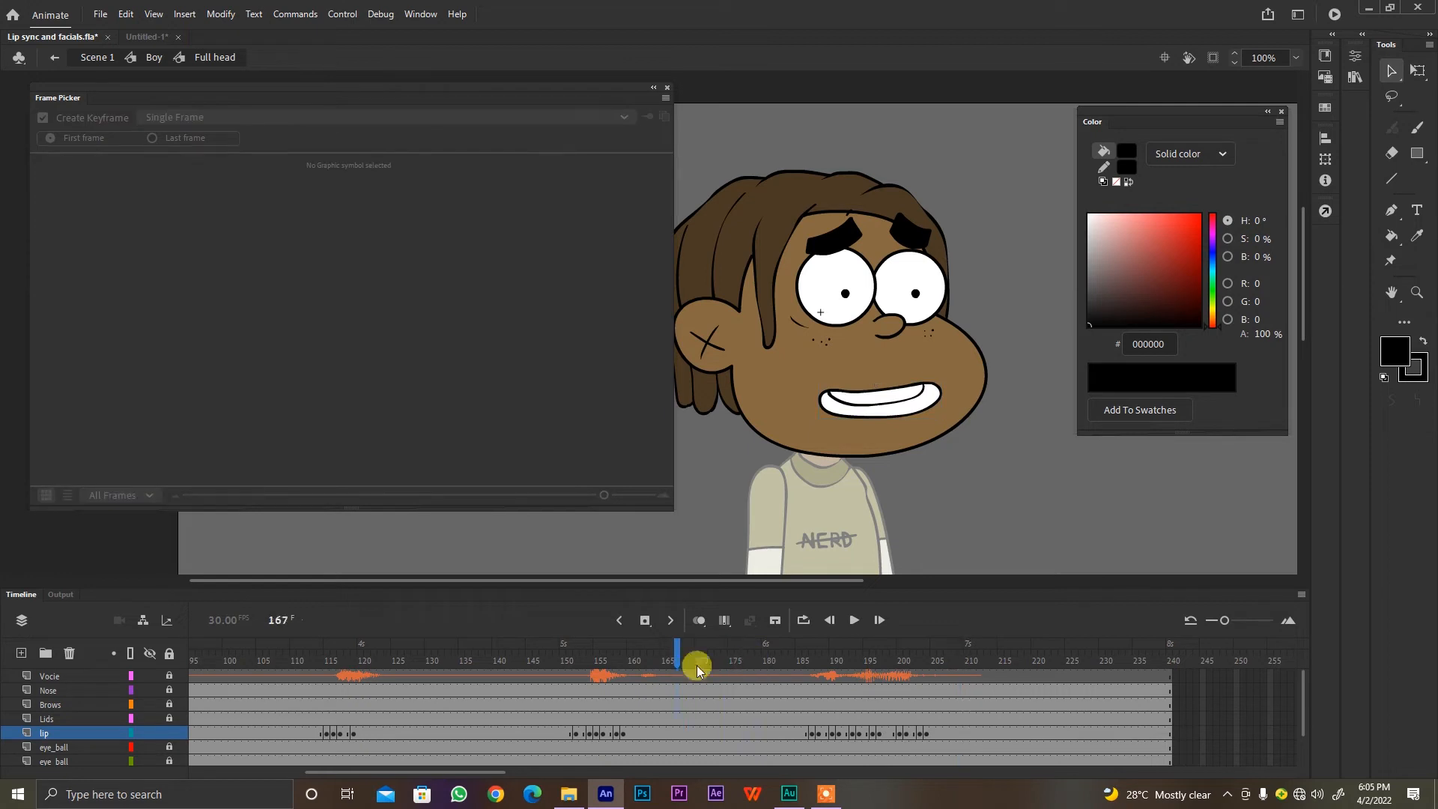
key("Return")
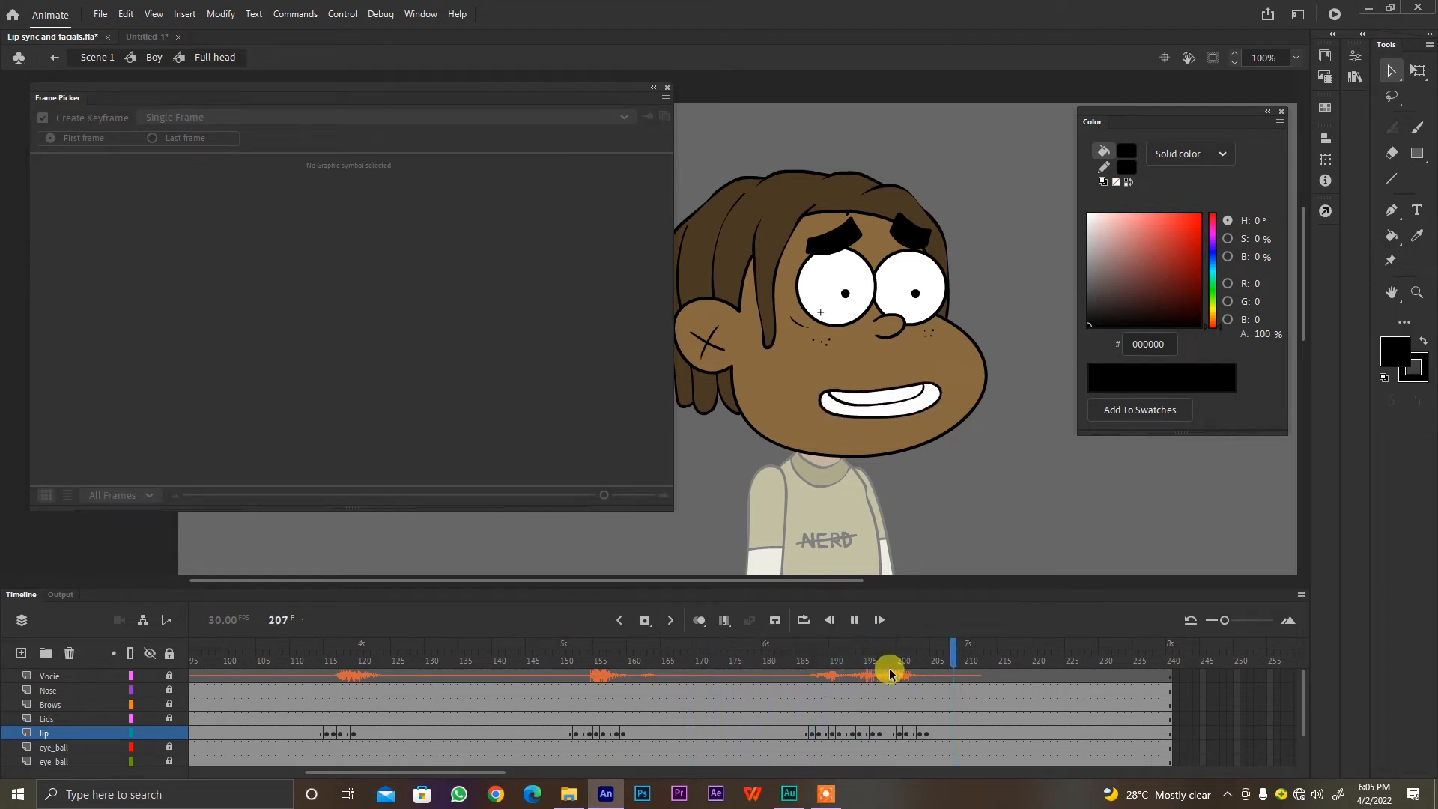
left_click(916, 400)
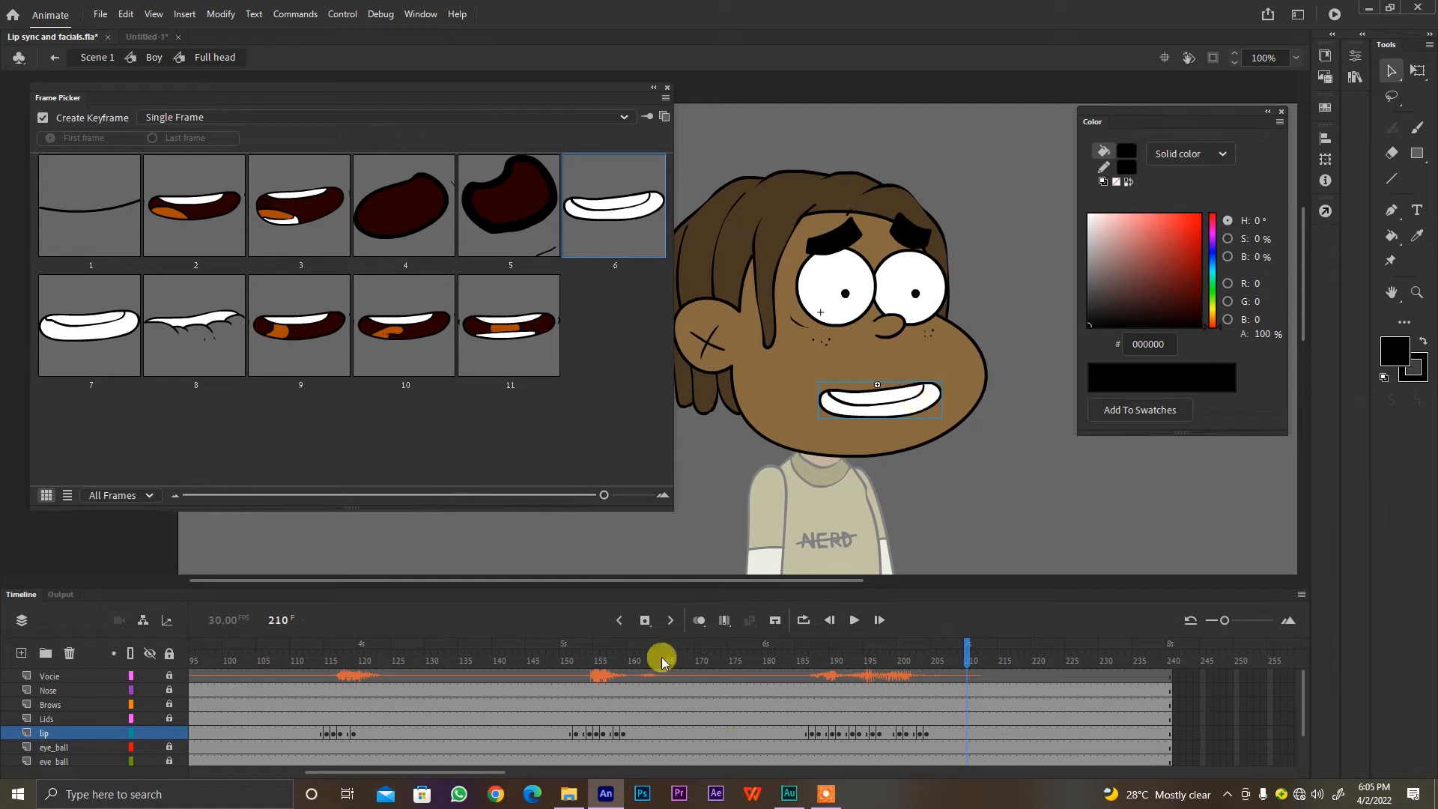
left_click(585, 660)
key("Return")
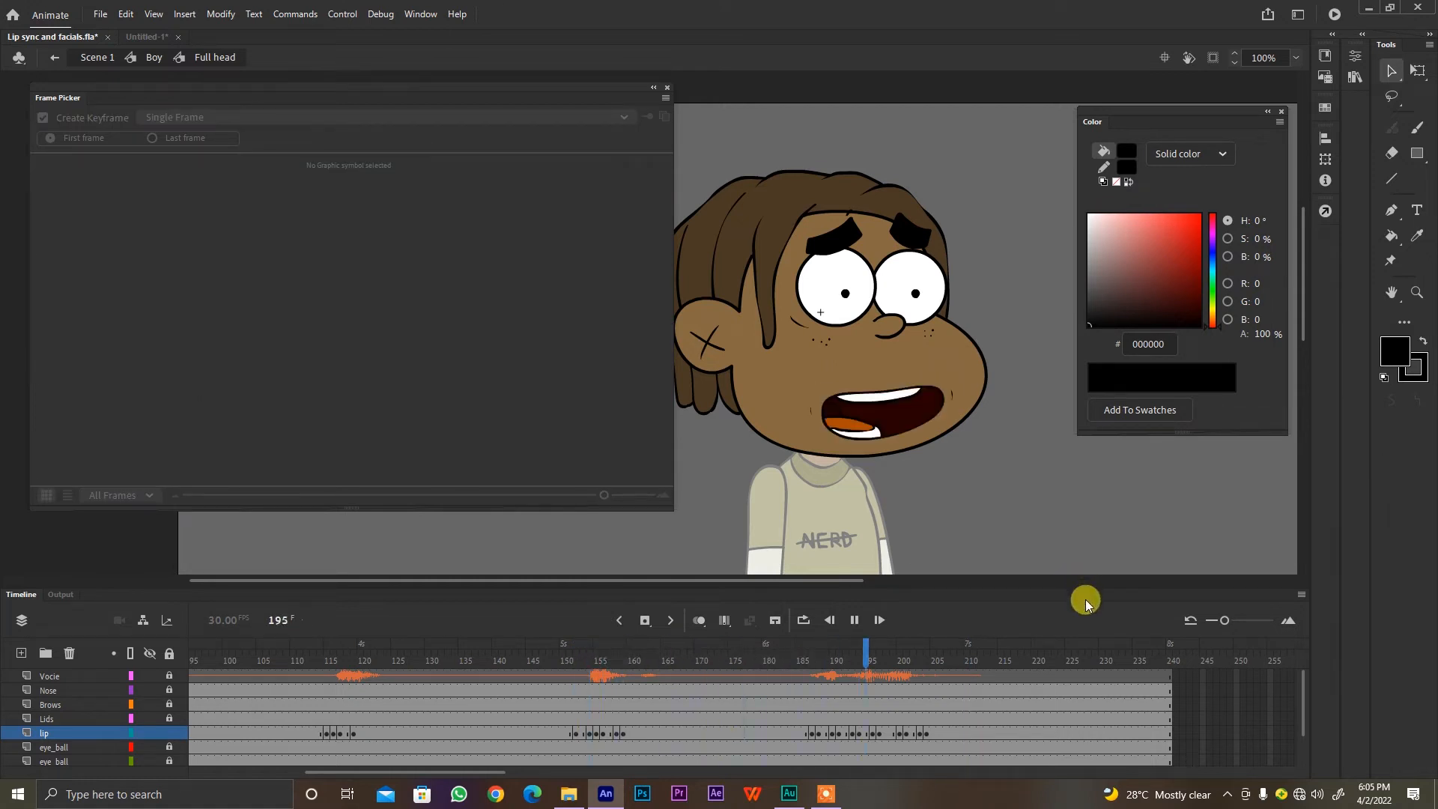
key("Return")
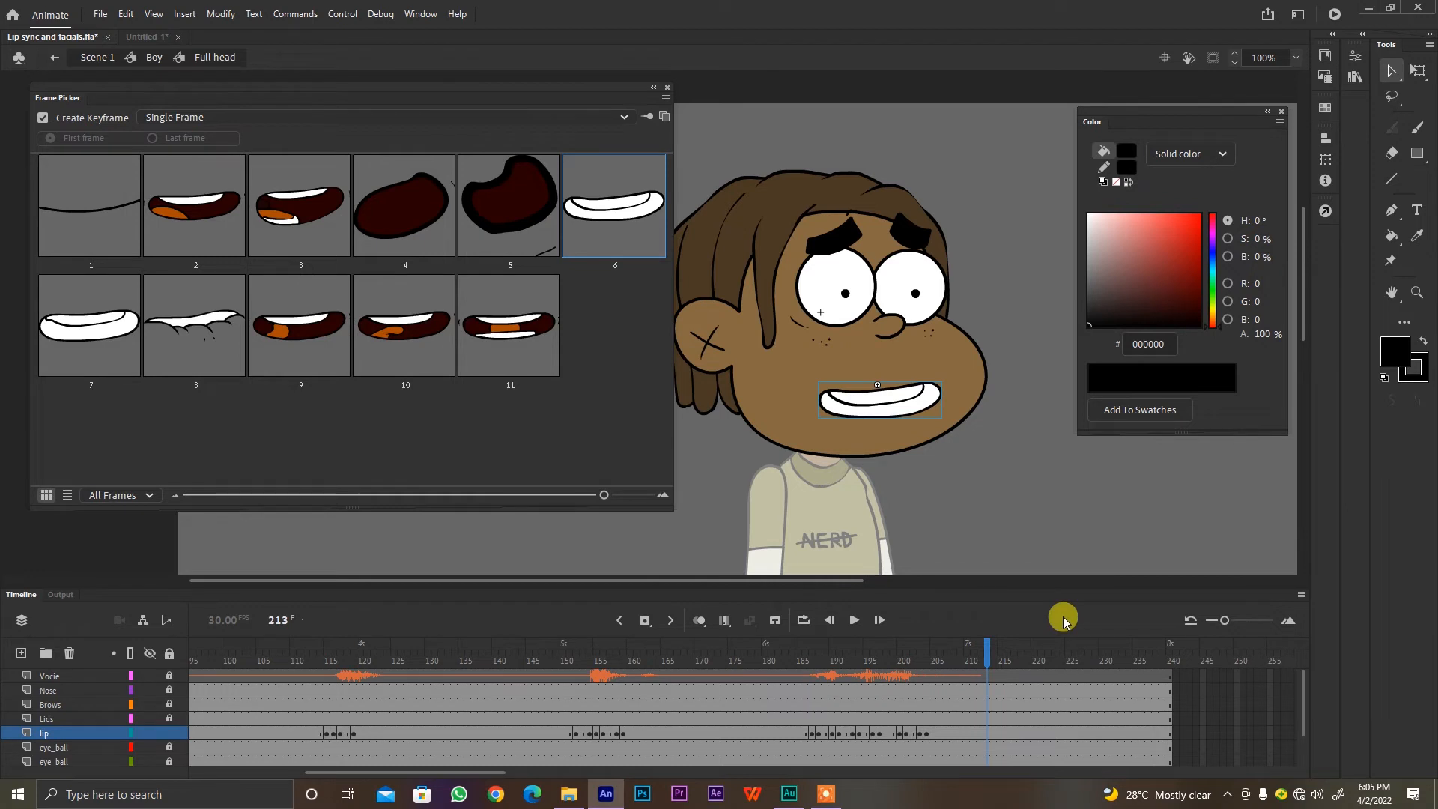
Step: Assign mouth shape 7 at frame 185 and mouth shape 1 at frame 184 of the lip layer
left_click(803, 735)
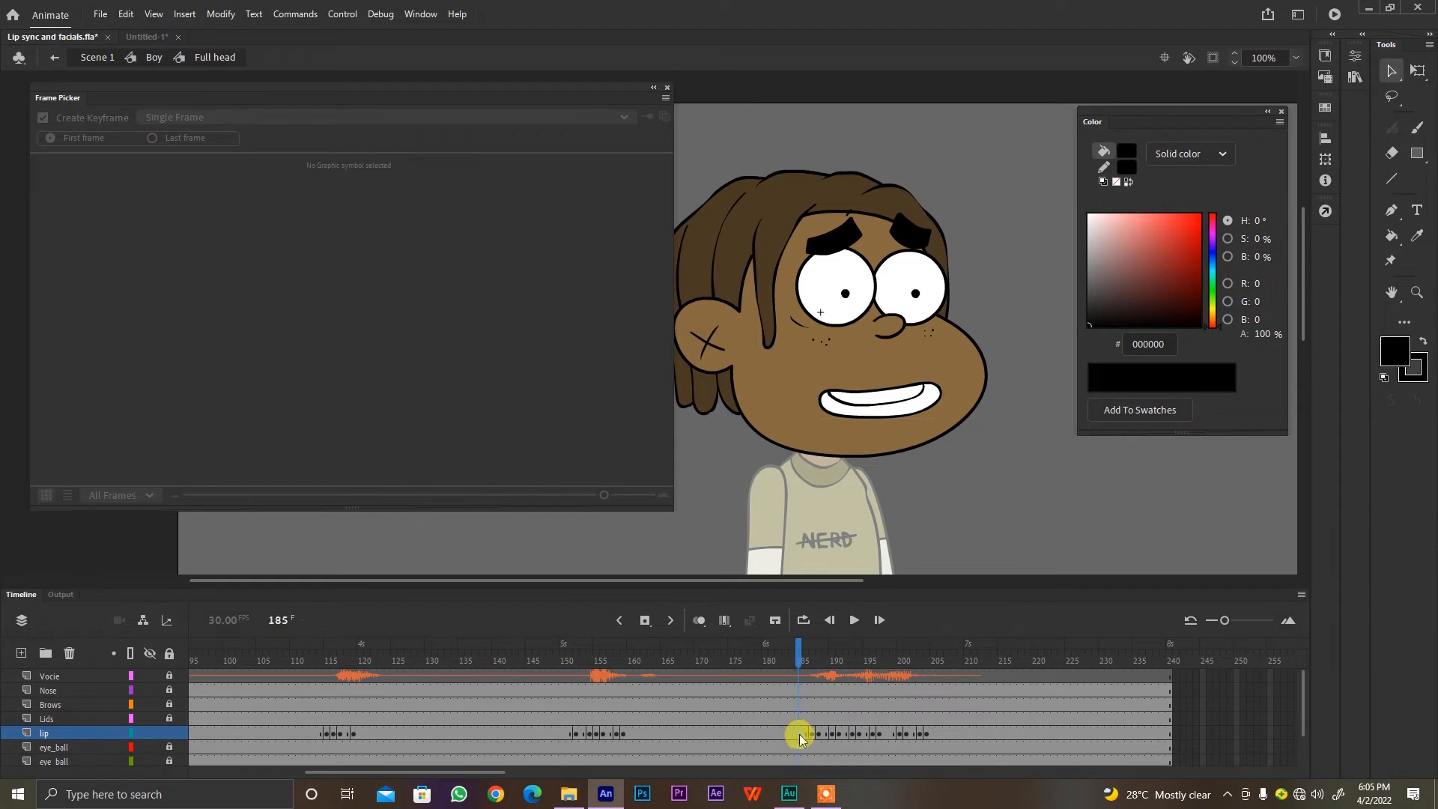
left_click(800, 735)
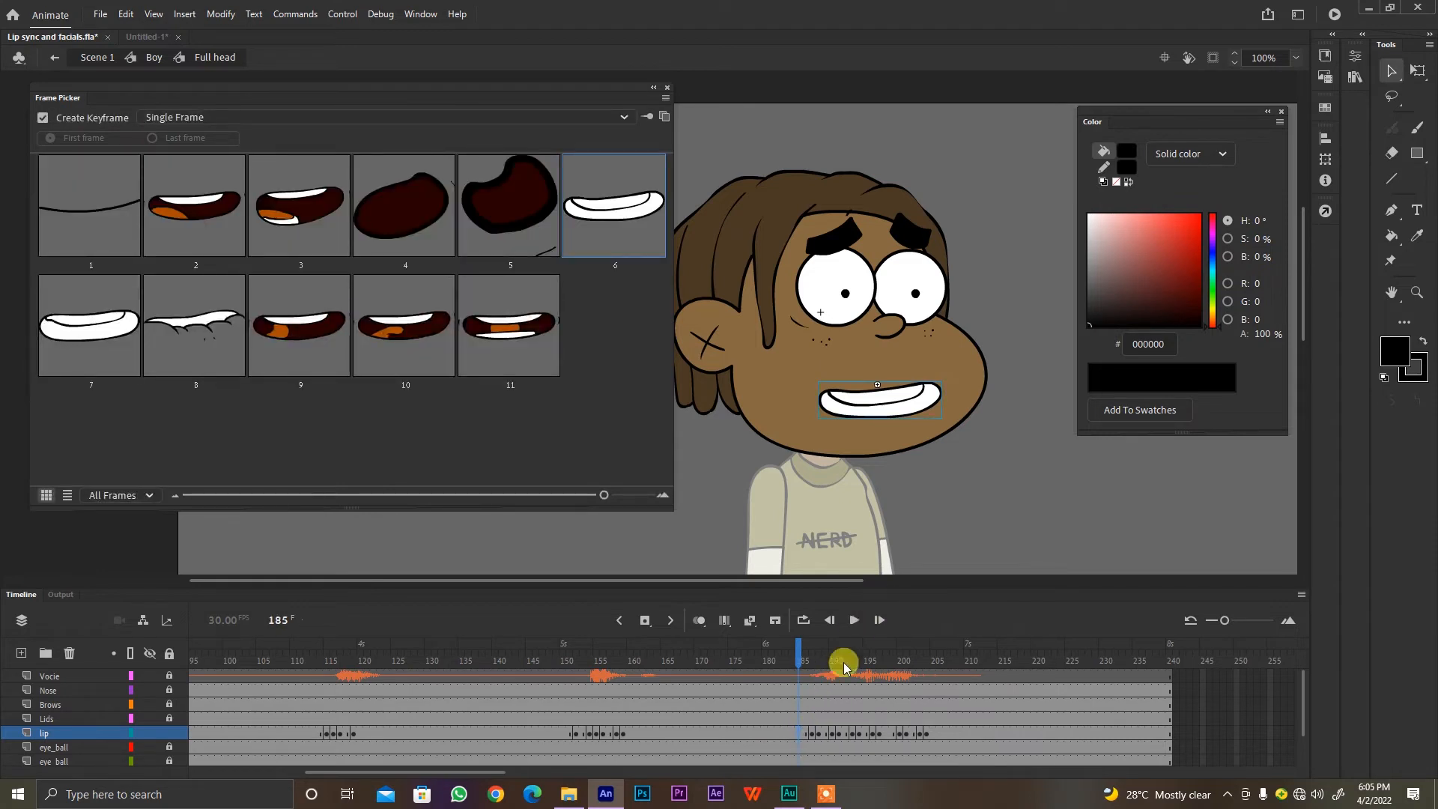
left_click(108, 346)
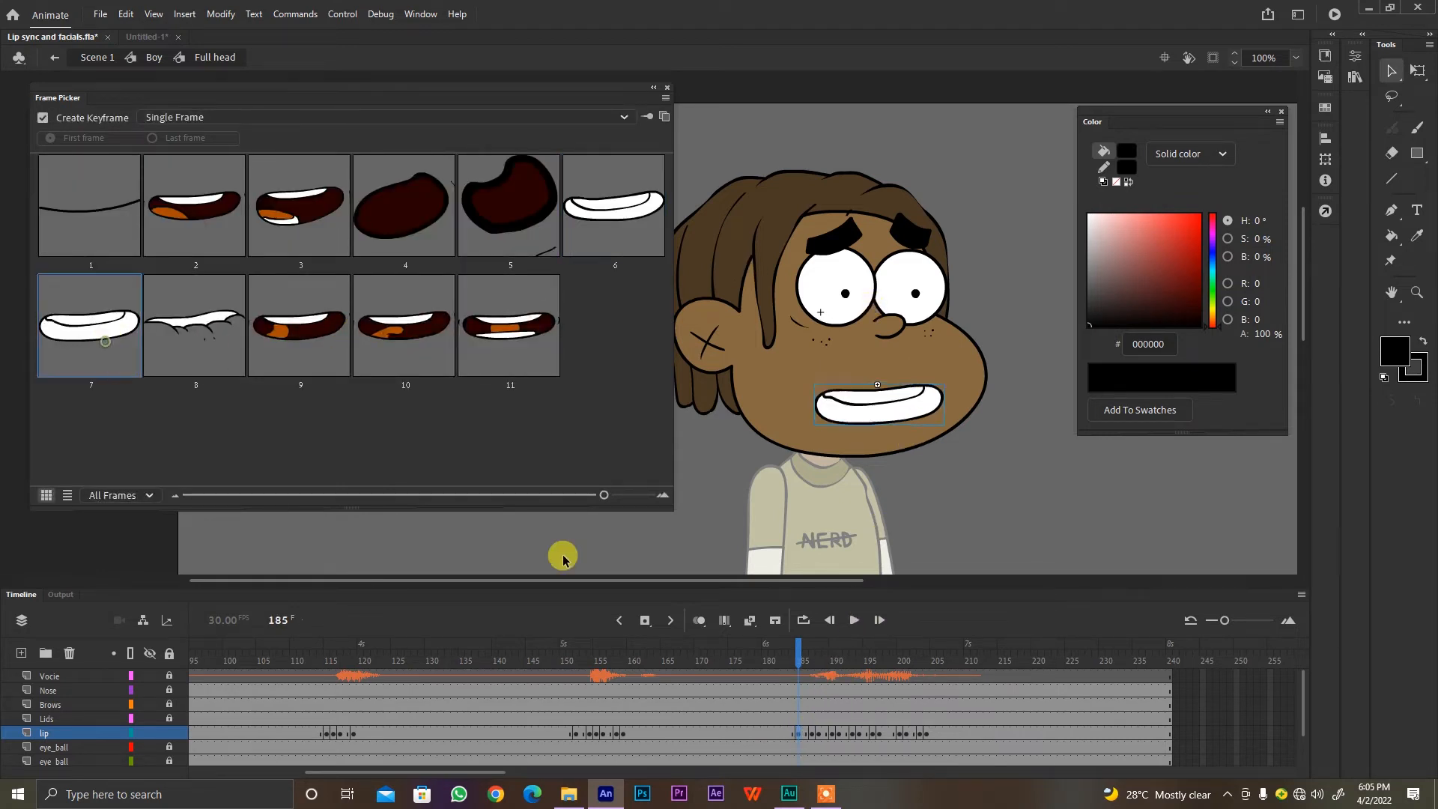
left_click(791, 733)
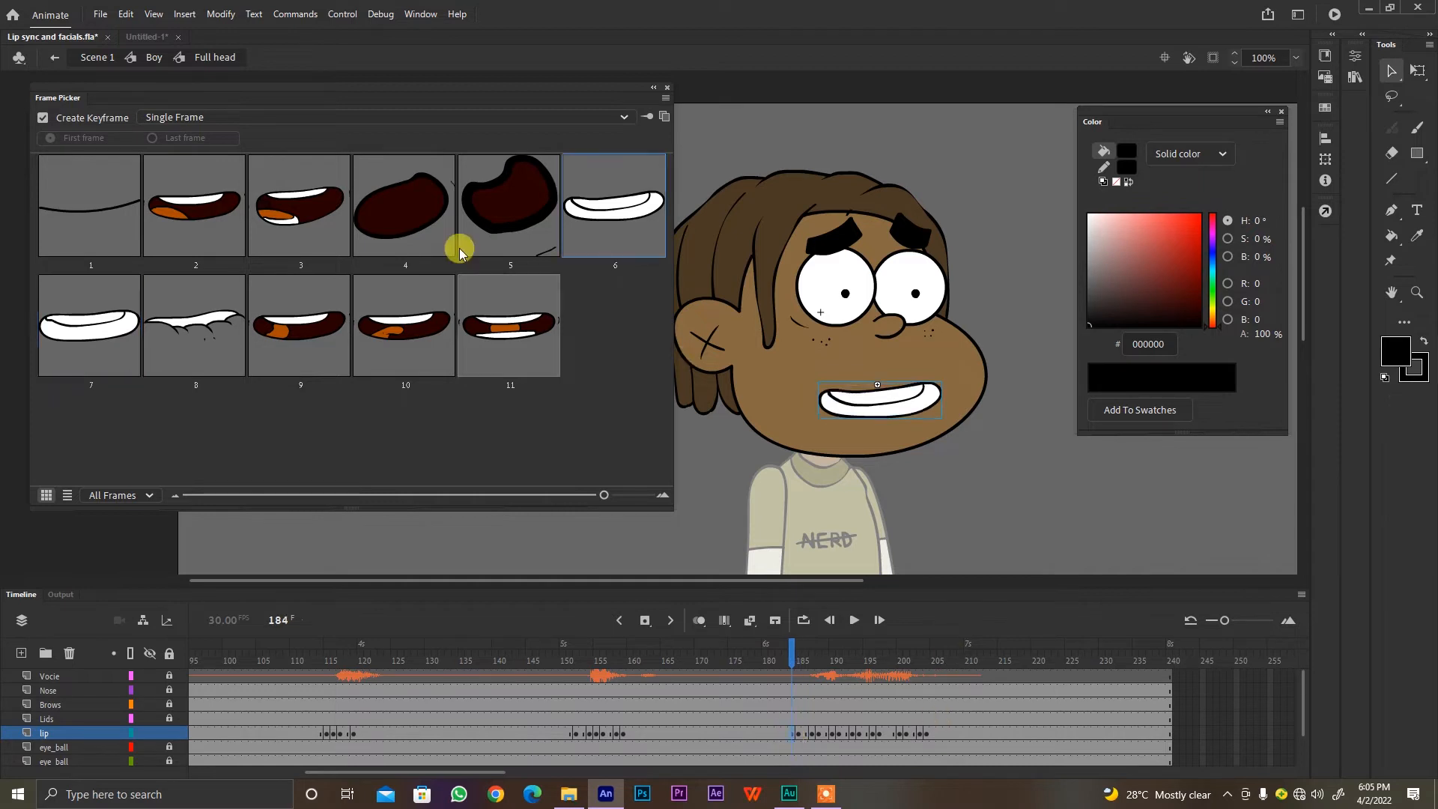
left_click(96, 218)
Step: Play the timeline from just after the middle phrase to review the new opening mouth shapes of the last phrase
left_click(627, 663)
key("Return")
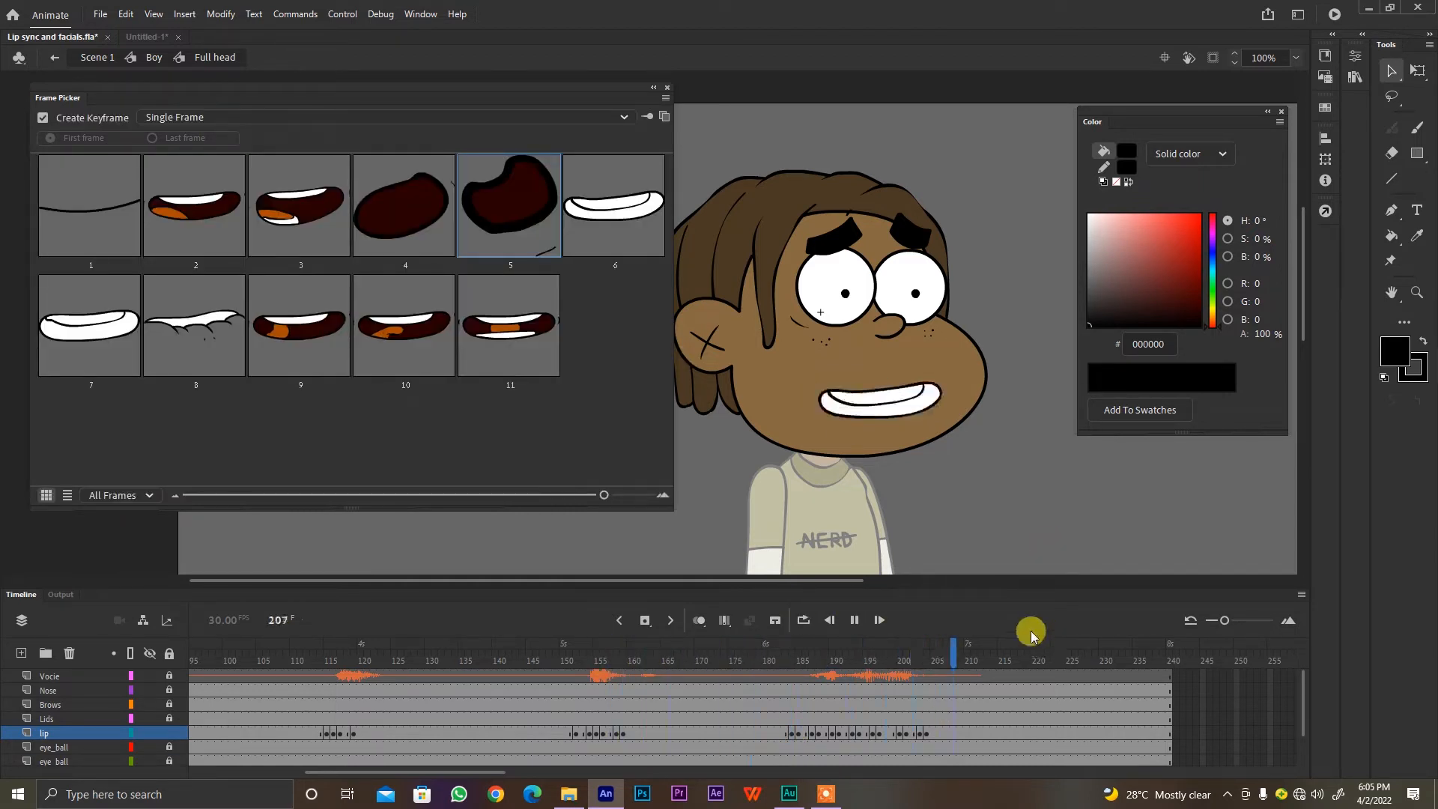
key("Return")
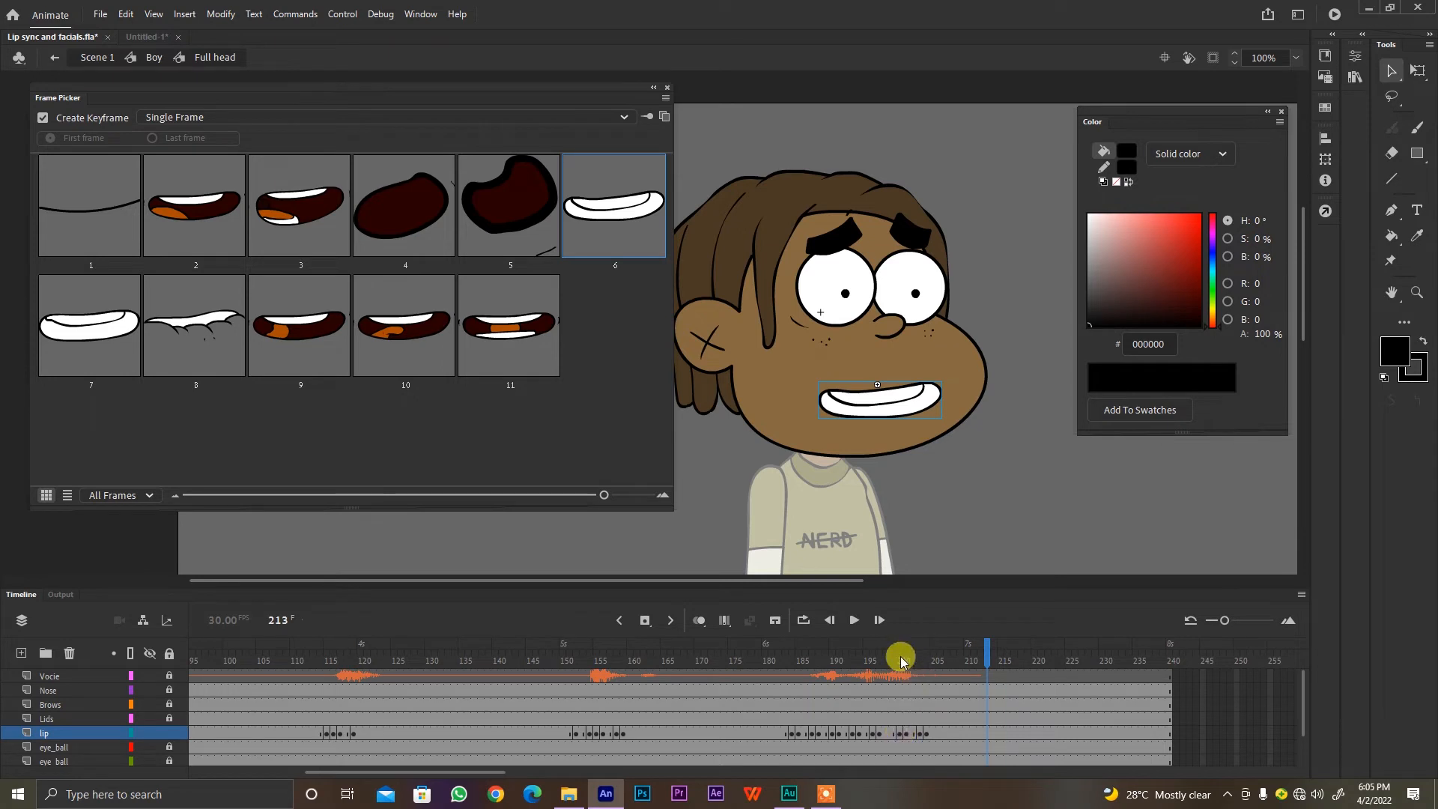
Step: Move all lip-layer keyframes of the last phrase two frames earlier
key("alt+comma")
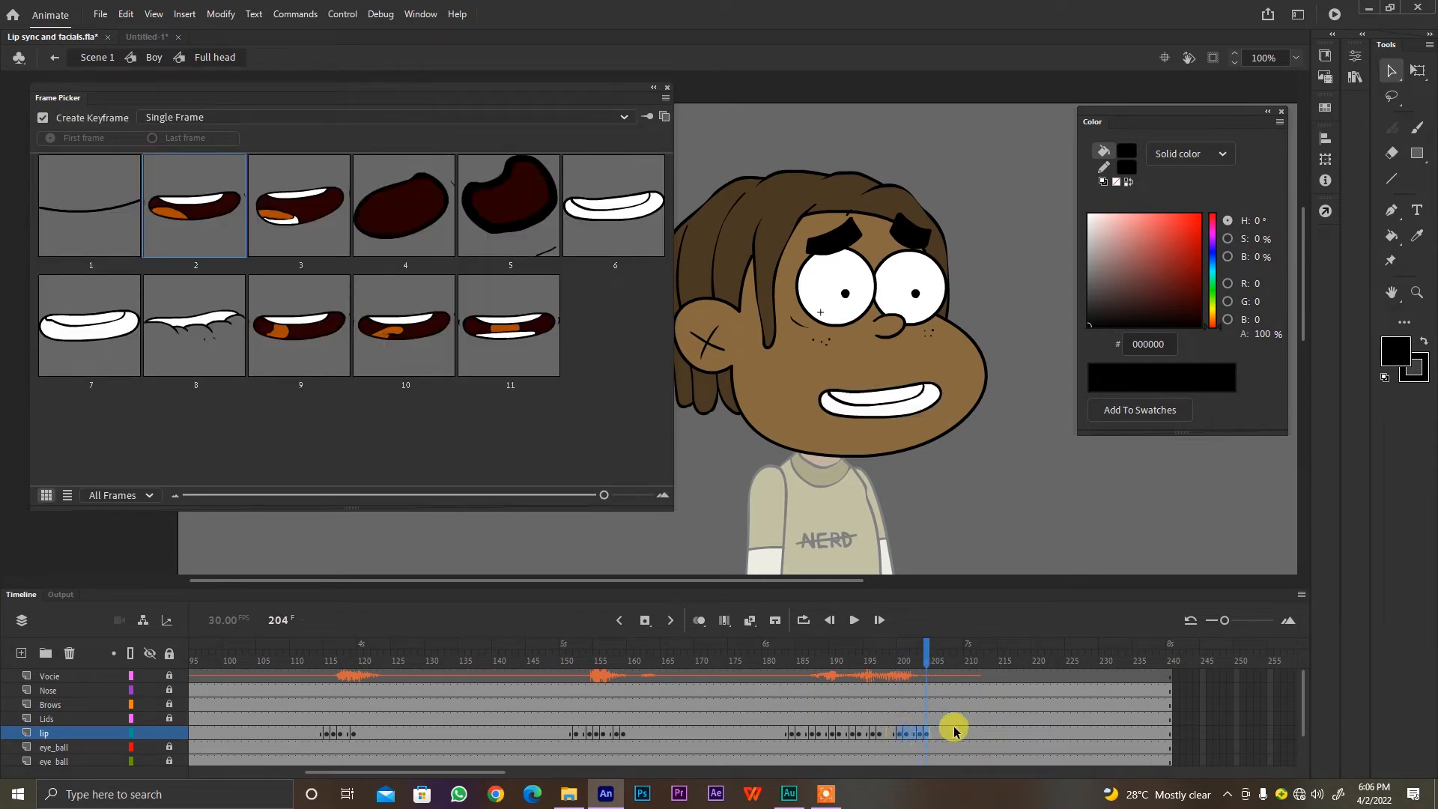
left_click(915, 736)
left_click_drag(915, 735, 788, 736)
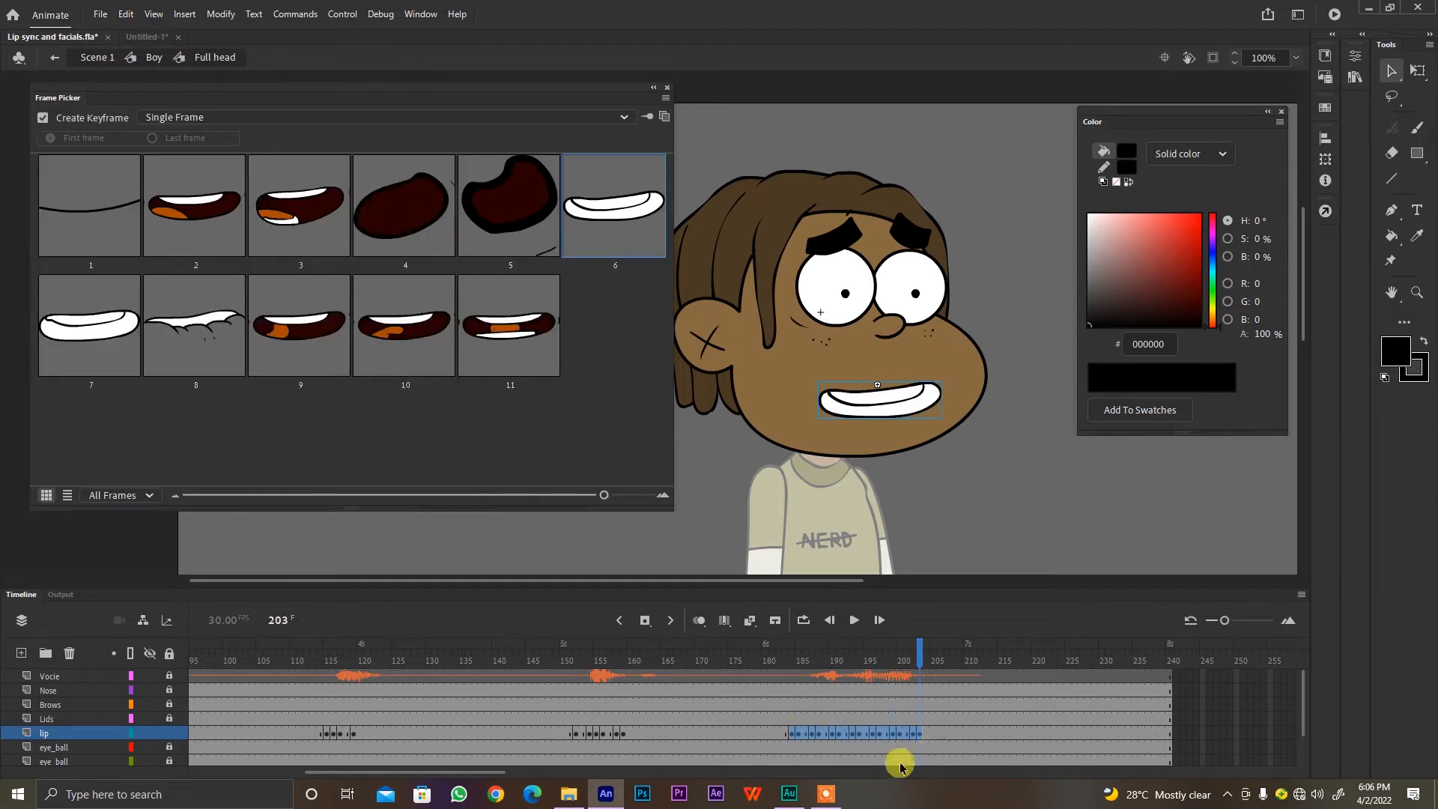
left_click(900, 736)
left_click_drag(899, 736, 893, 735)
Step: Play back the shifted last phrase from frame 179
left_click(758, 661)
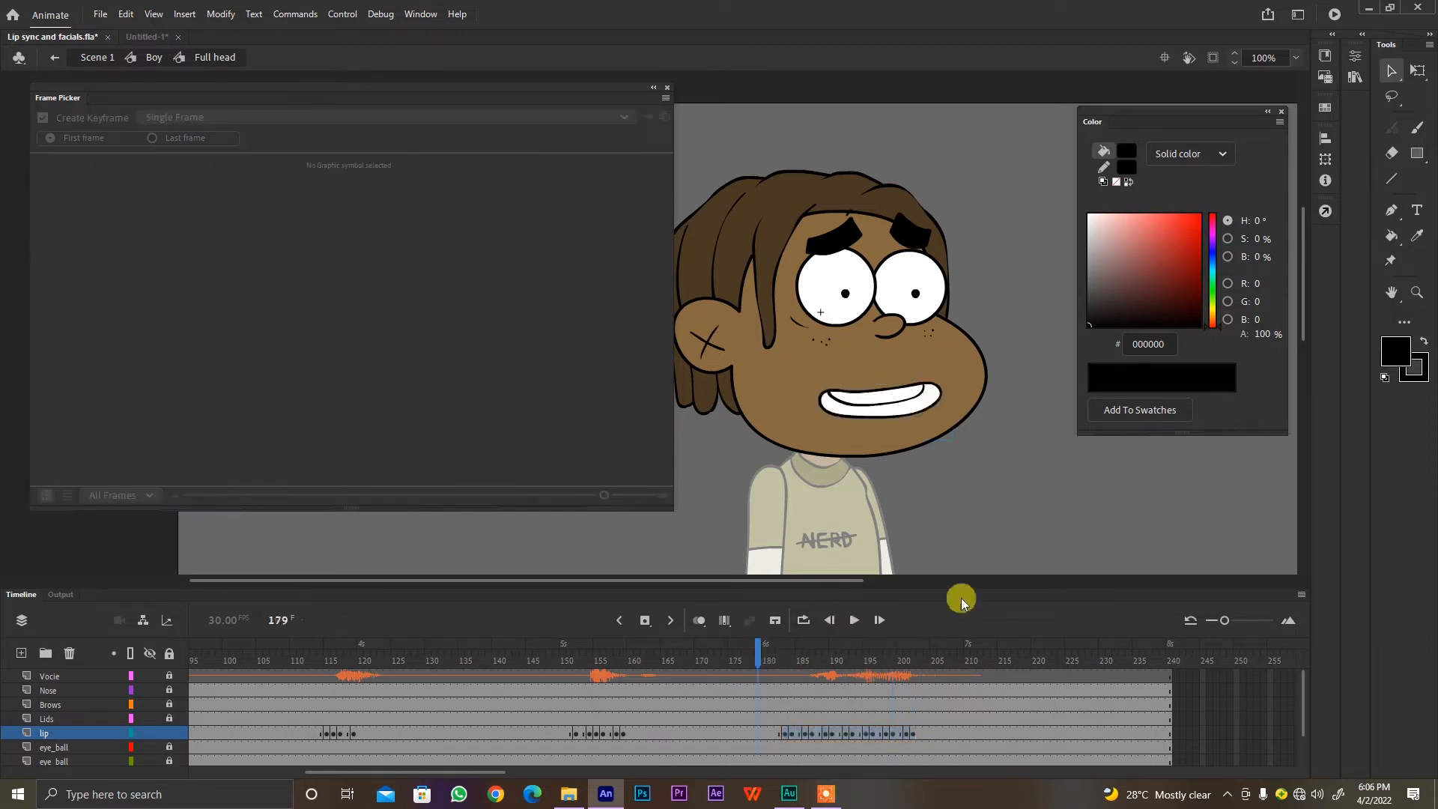
key("Return")
key("Return")
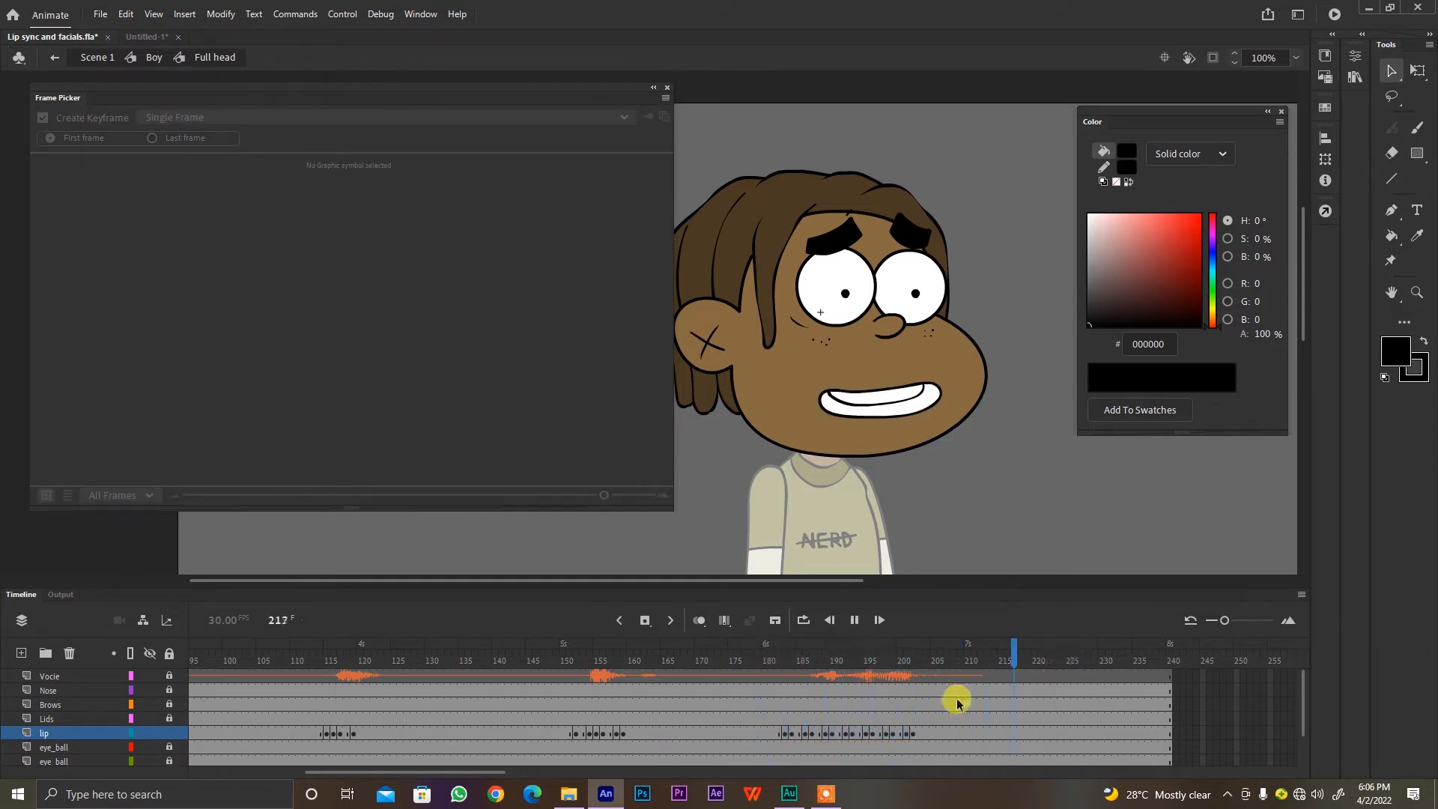
Step: Clear the lip keyframes around frames 193 to 195 and move the keyframes that follow two frames earlier
left_click(855, 661)
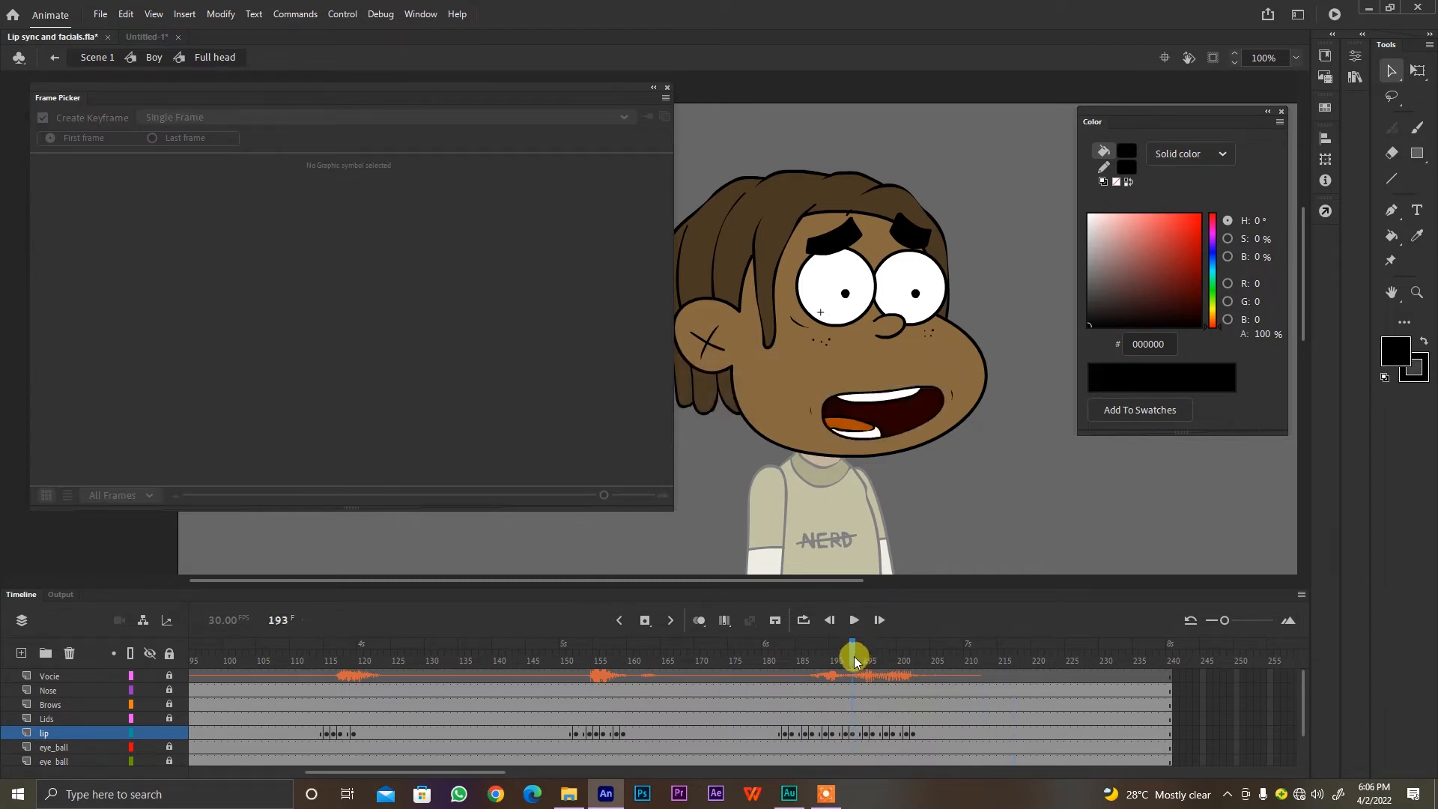
left_click(847, 660)
left_click(865, 734)
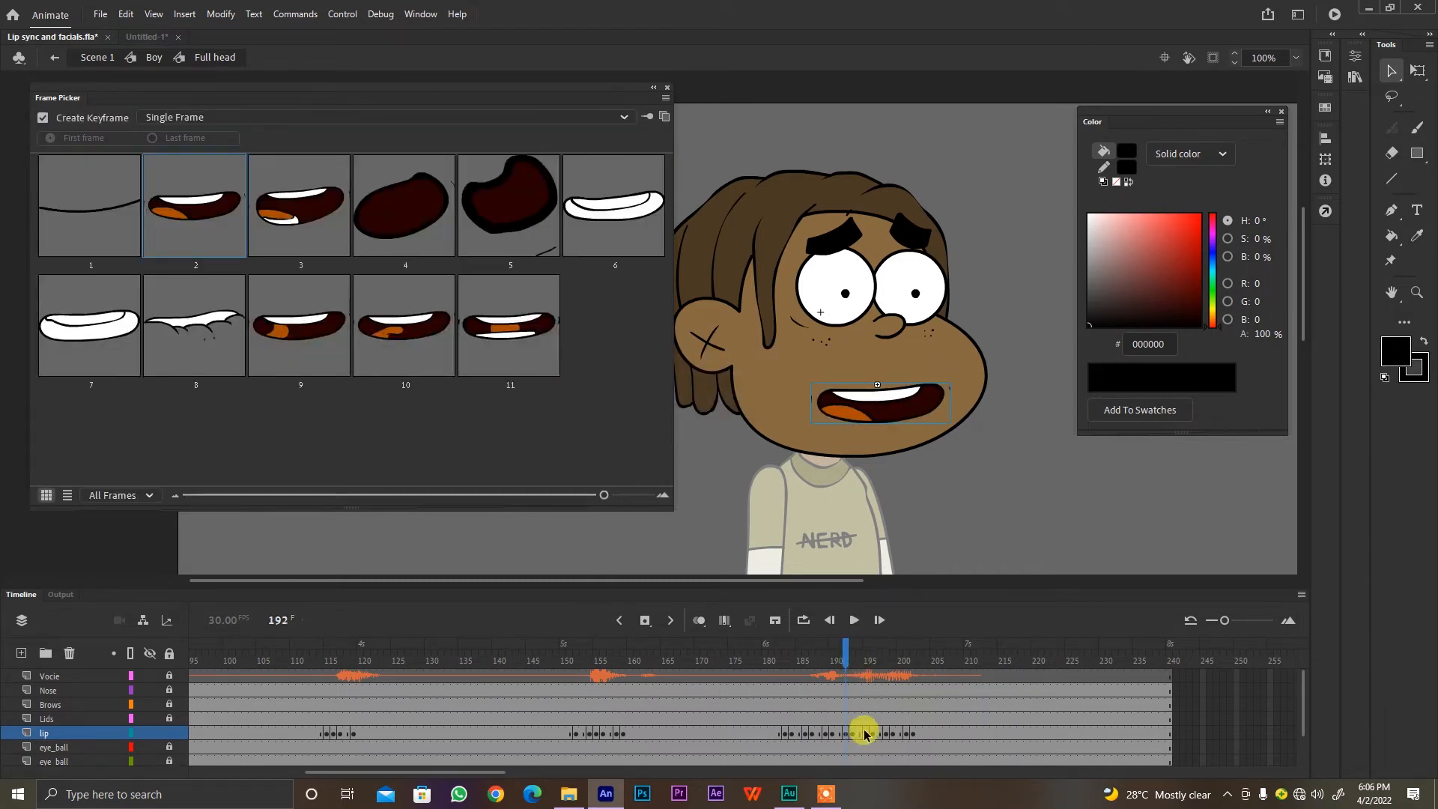
left_click(873, 740)
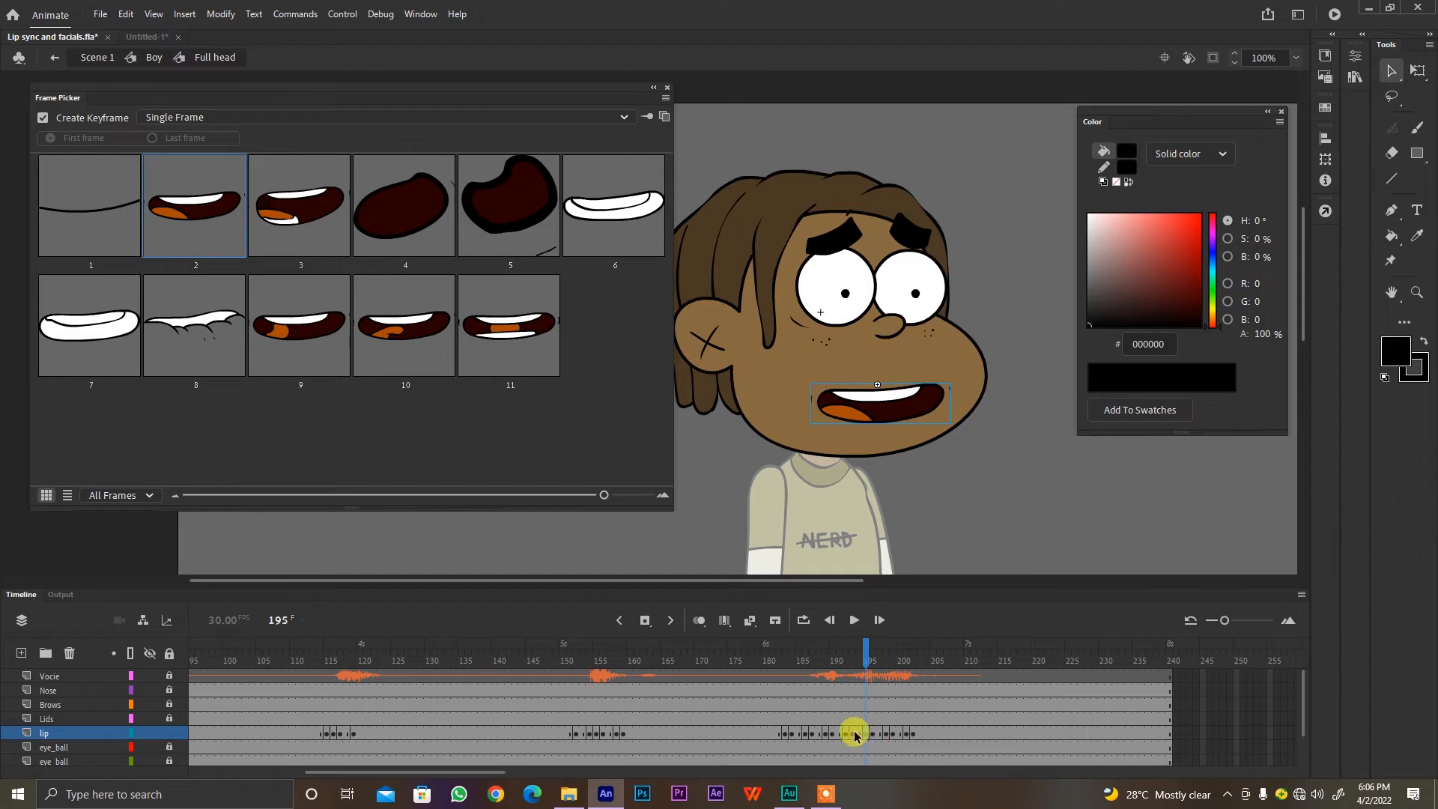
right_click(861, 732)
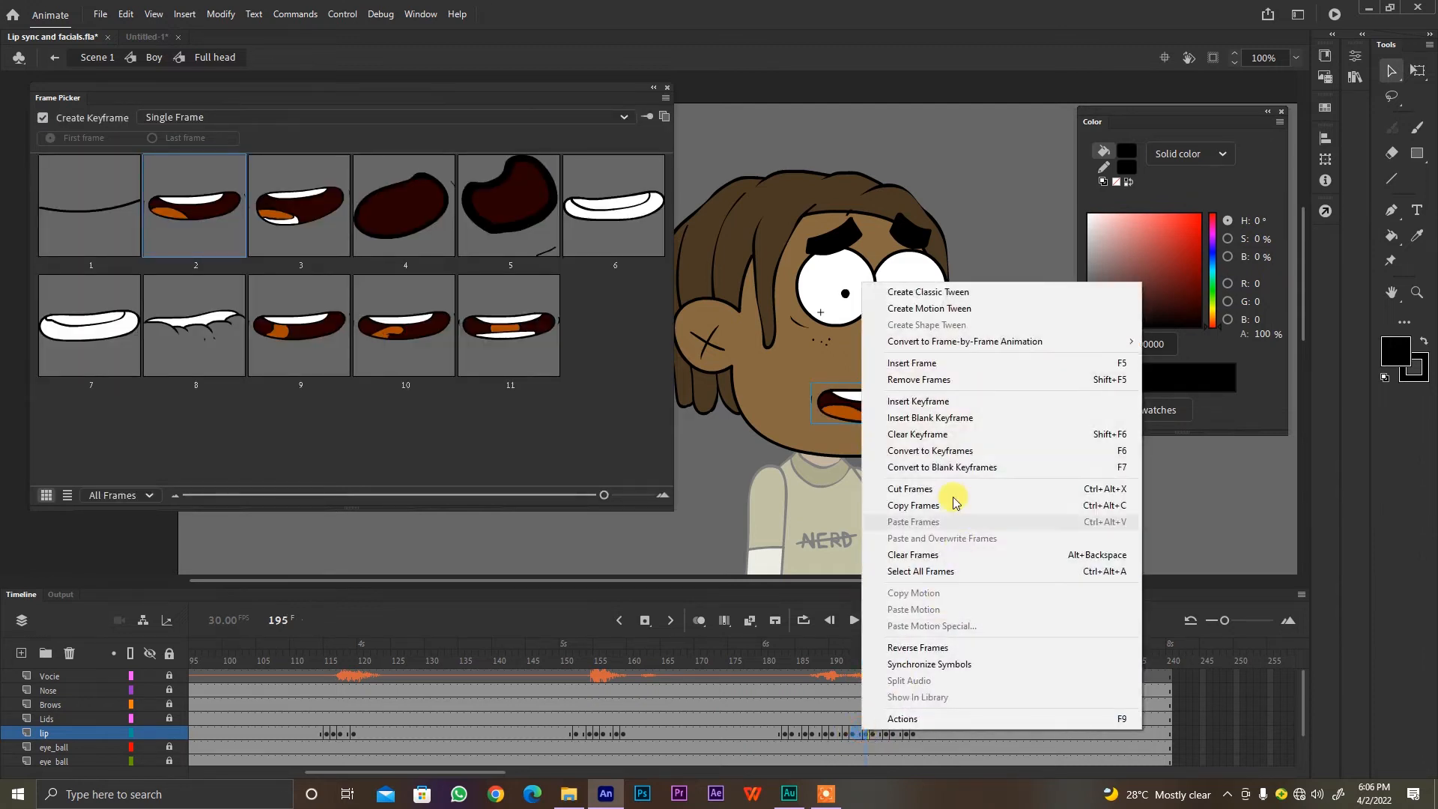
left_click(931, 434)
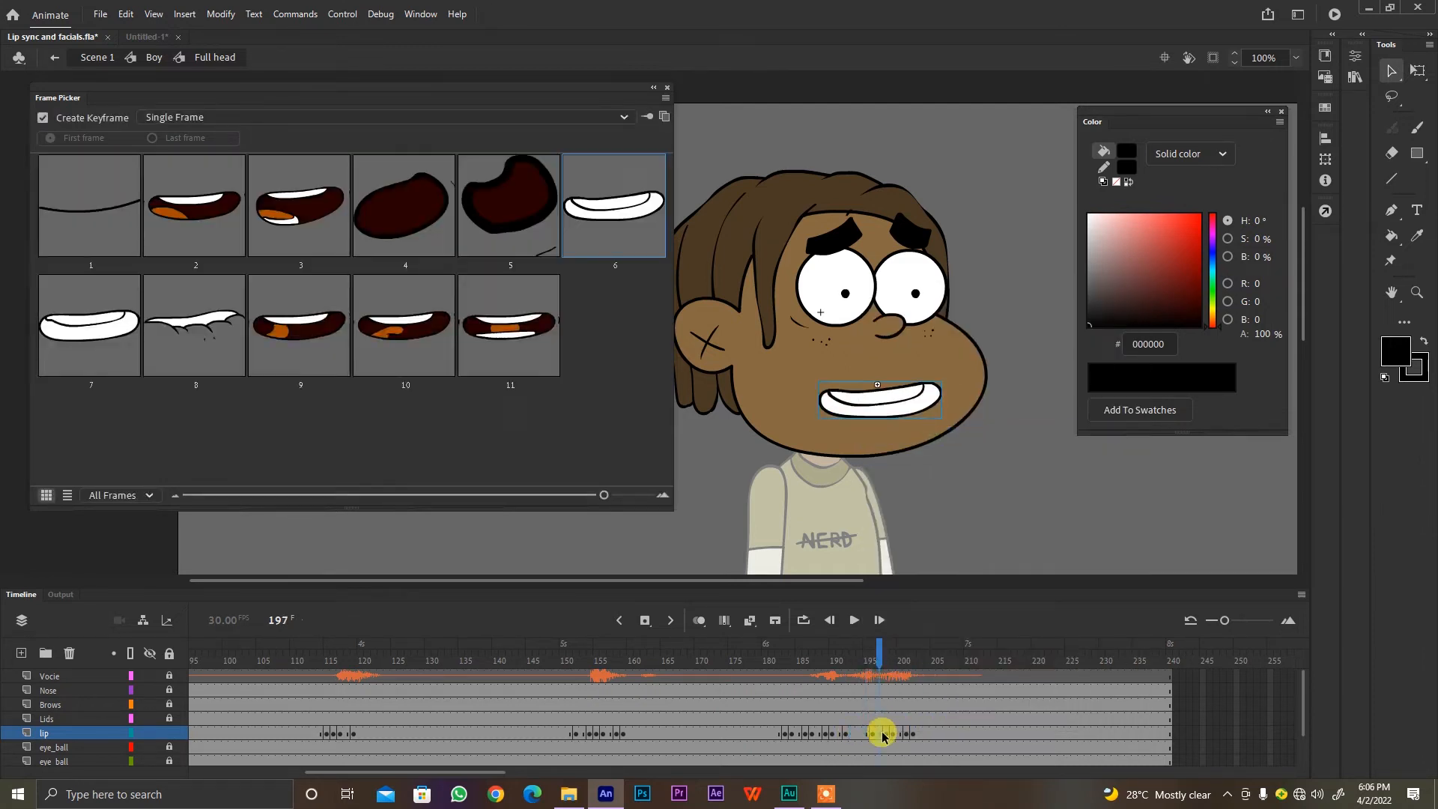
mouse_move(874, 734)
left_mouse_down()
mouse_move(900, 734)
mouse_move(880, 738)
left_mouse_up()
Step: Play the last phrase twice from just before its start through the end of the timeline to check the tightened timing
left_click(748, 655)
key("Return")
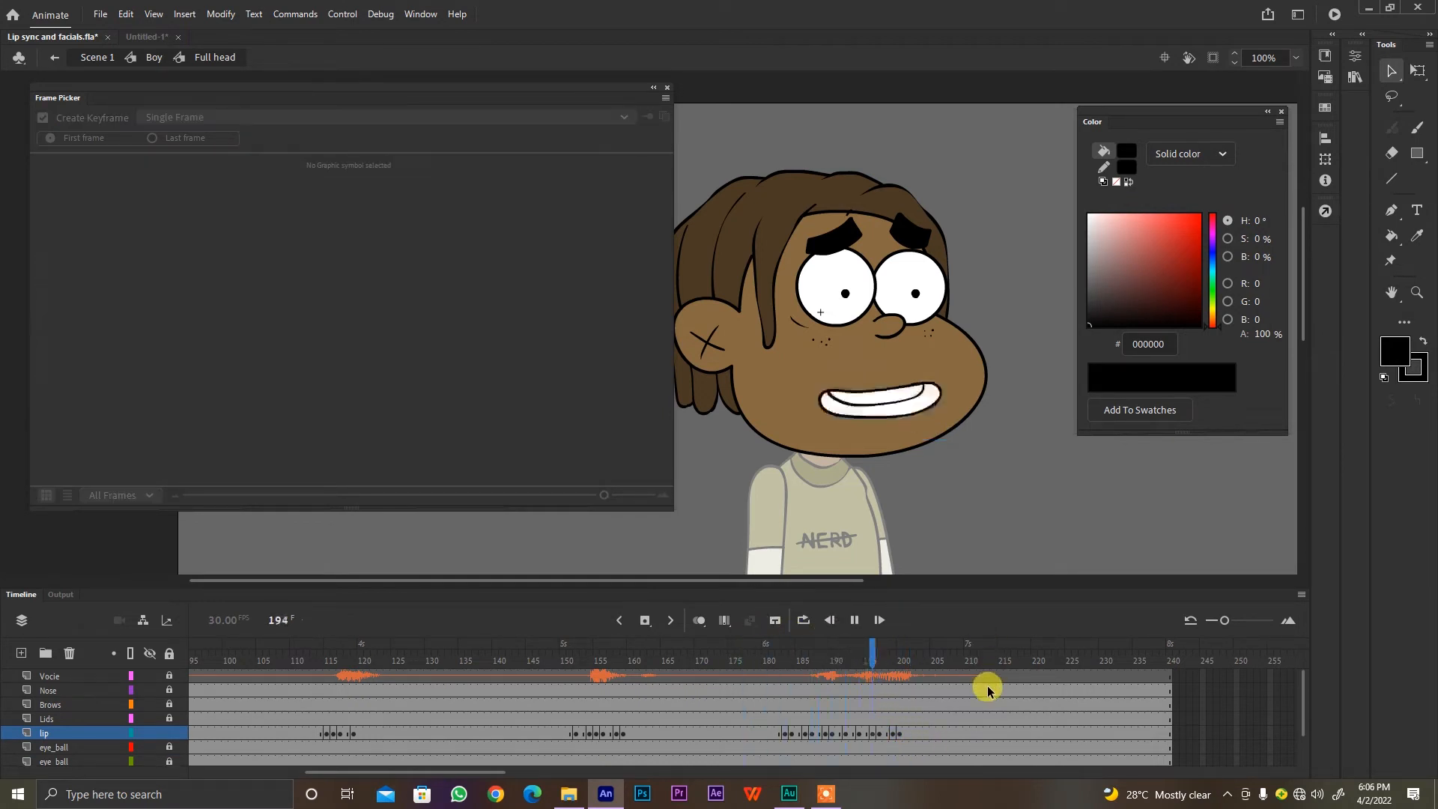
left_click(771, 658)
key("Return")
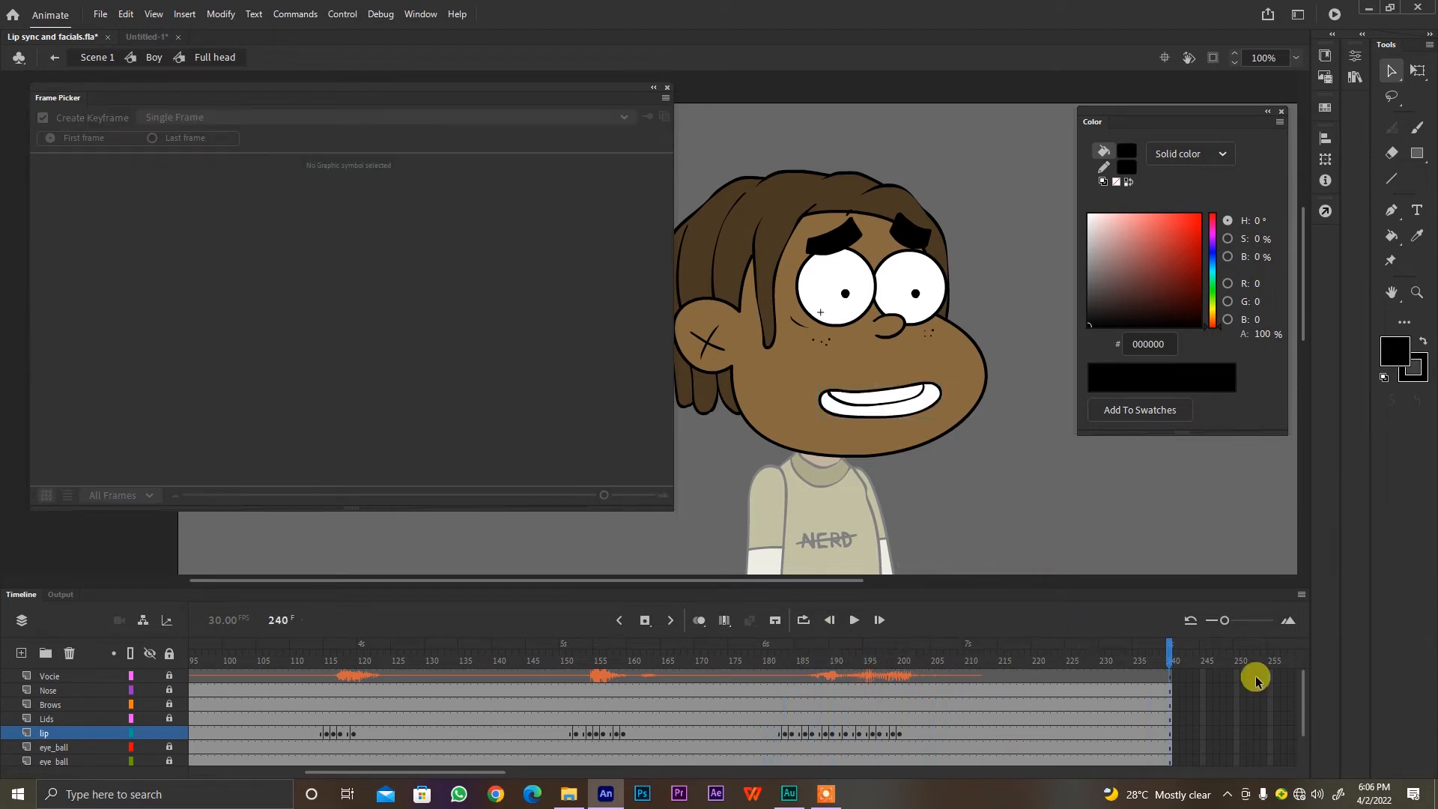
key("Return")
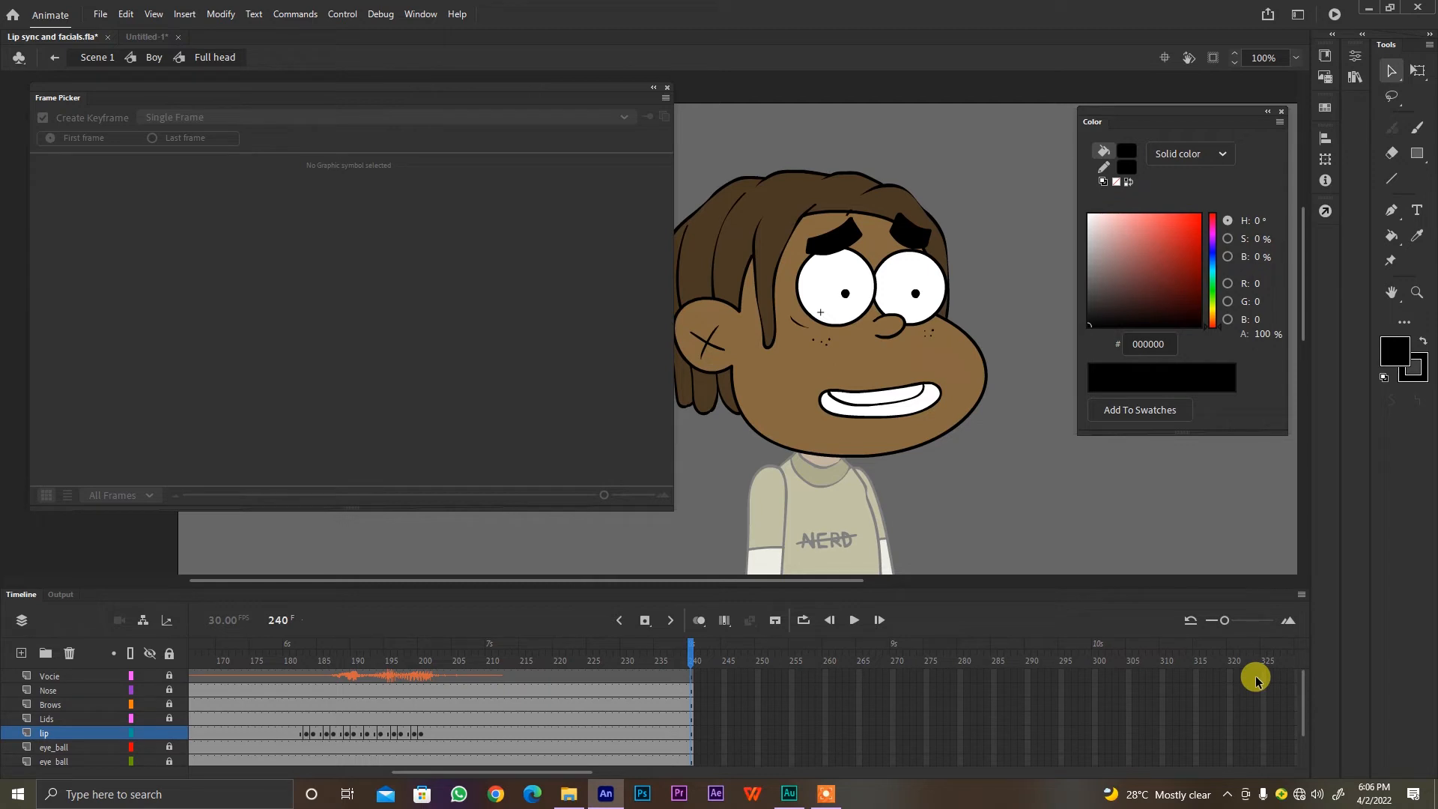
Step: Lock the lip layer and enlarge the timeline area to show more layers
left_click(169, 733)
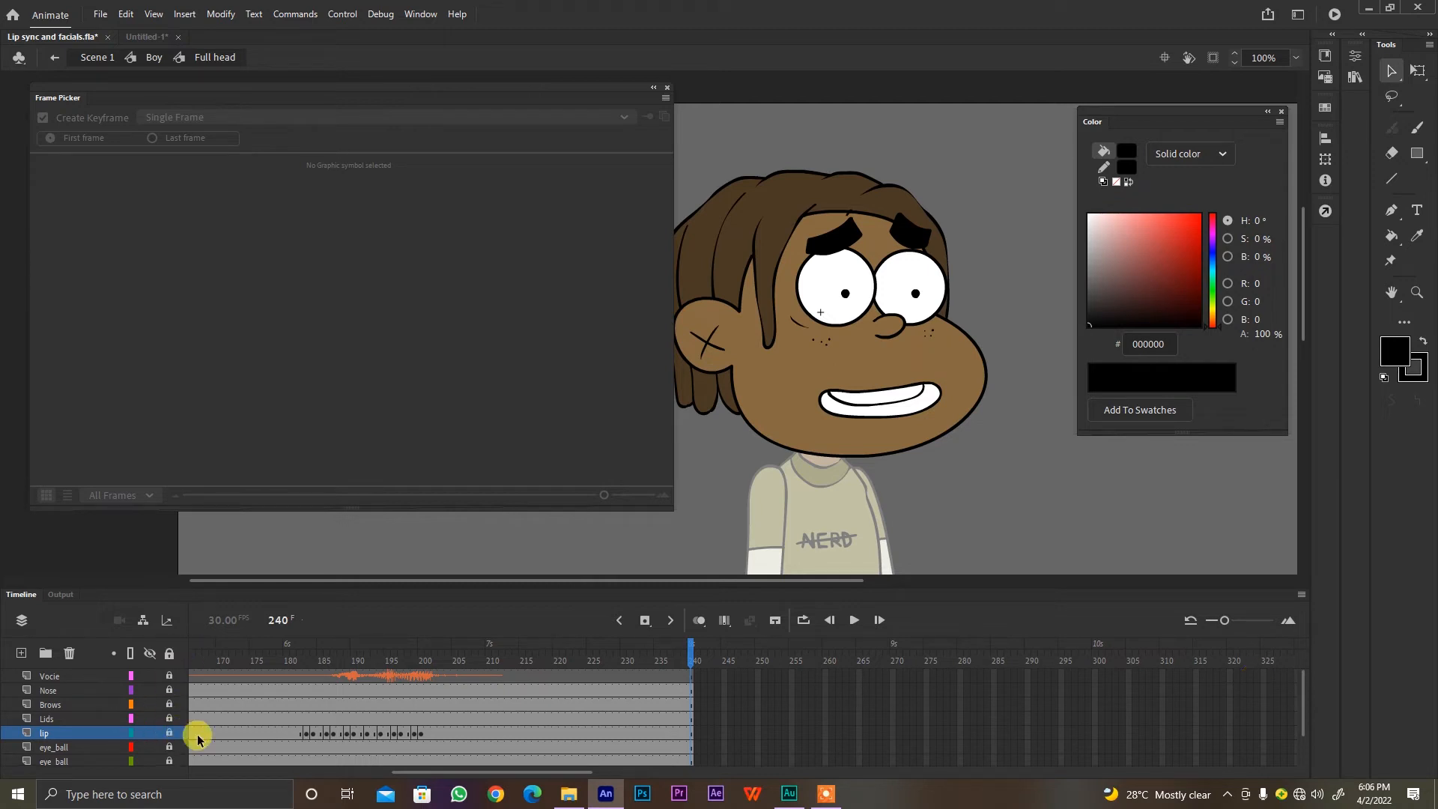
left_click_drag(719, 585, 719, 558)
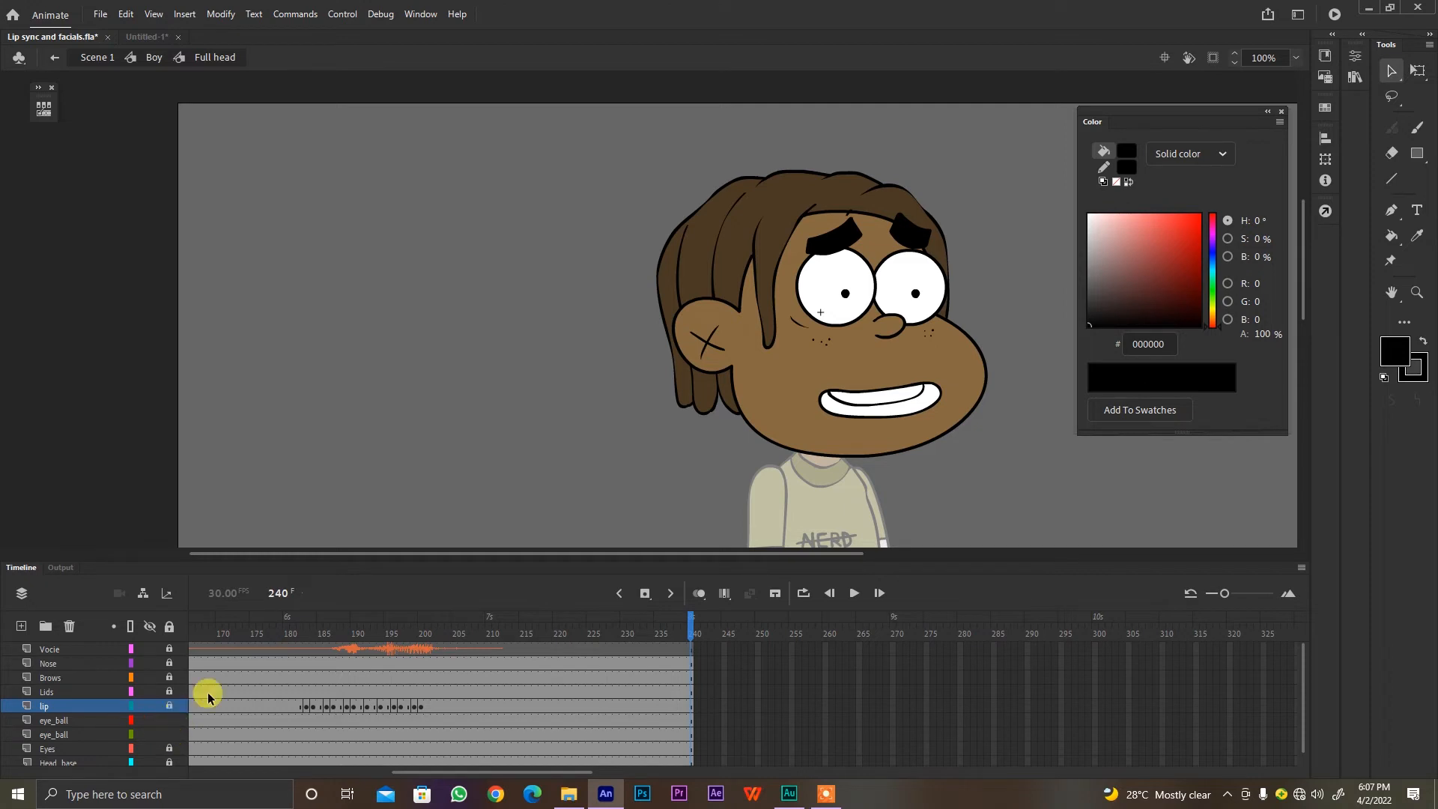
Step: Play the lip-sync animation from frame 1 through frame 51 to review the eyes
left_click(82, 720)
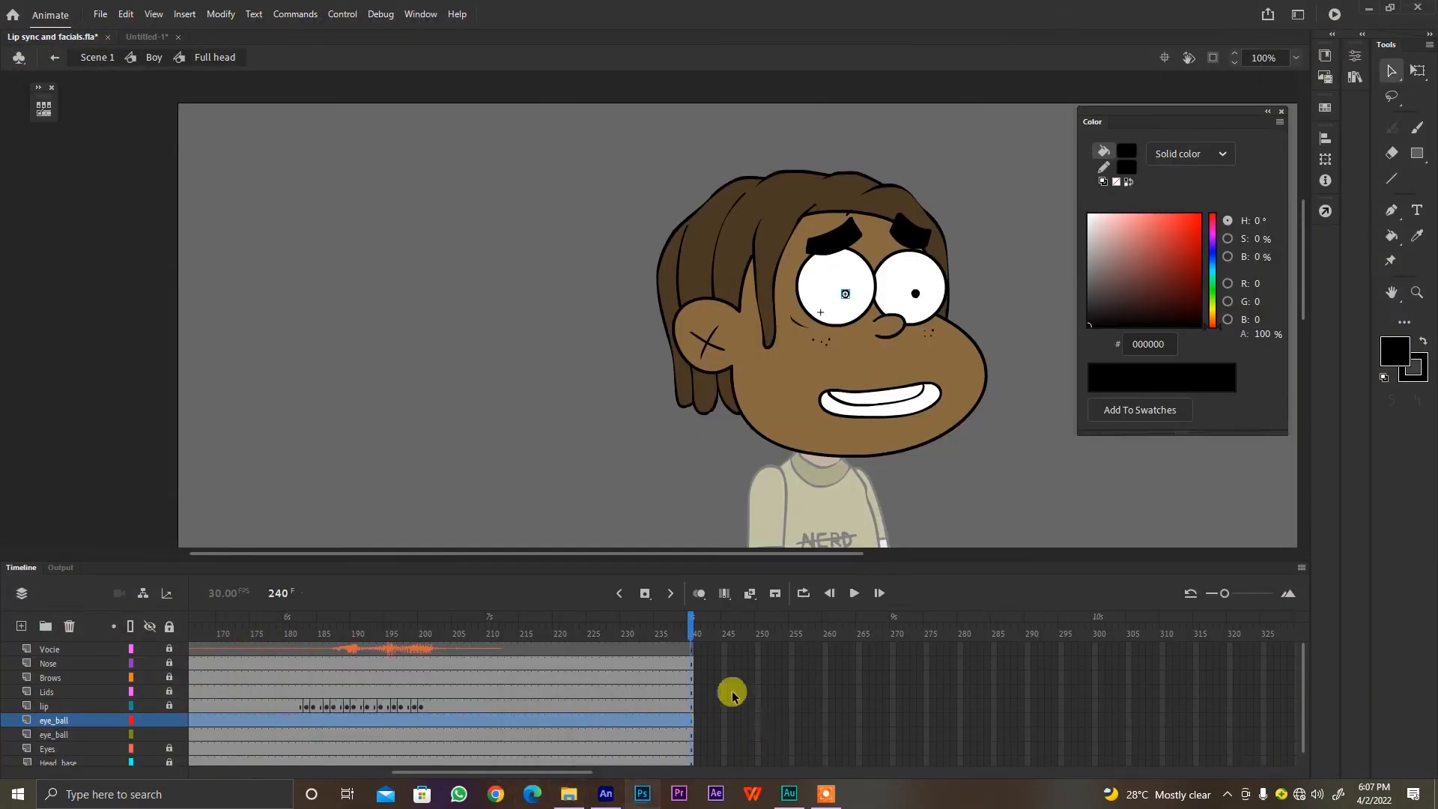
scroll(523, 771, "left", 10)
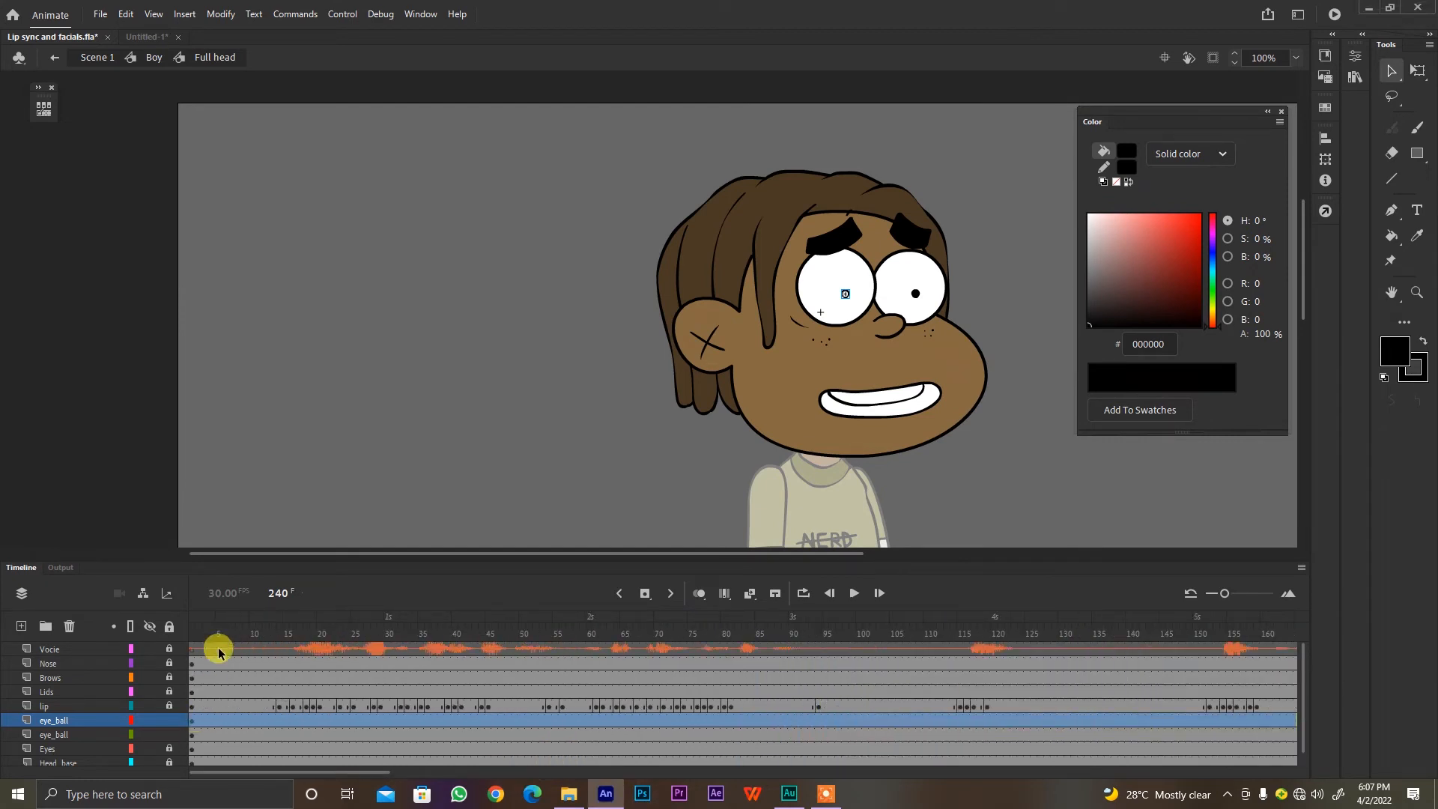
left_click(184, 621)
left_click_drag(1004, 382, 781, 314)
left_click(699, 231)
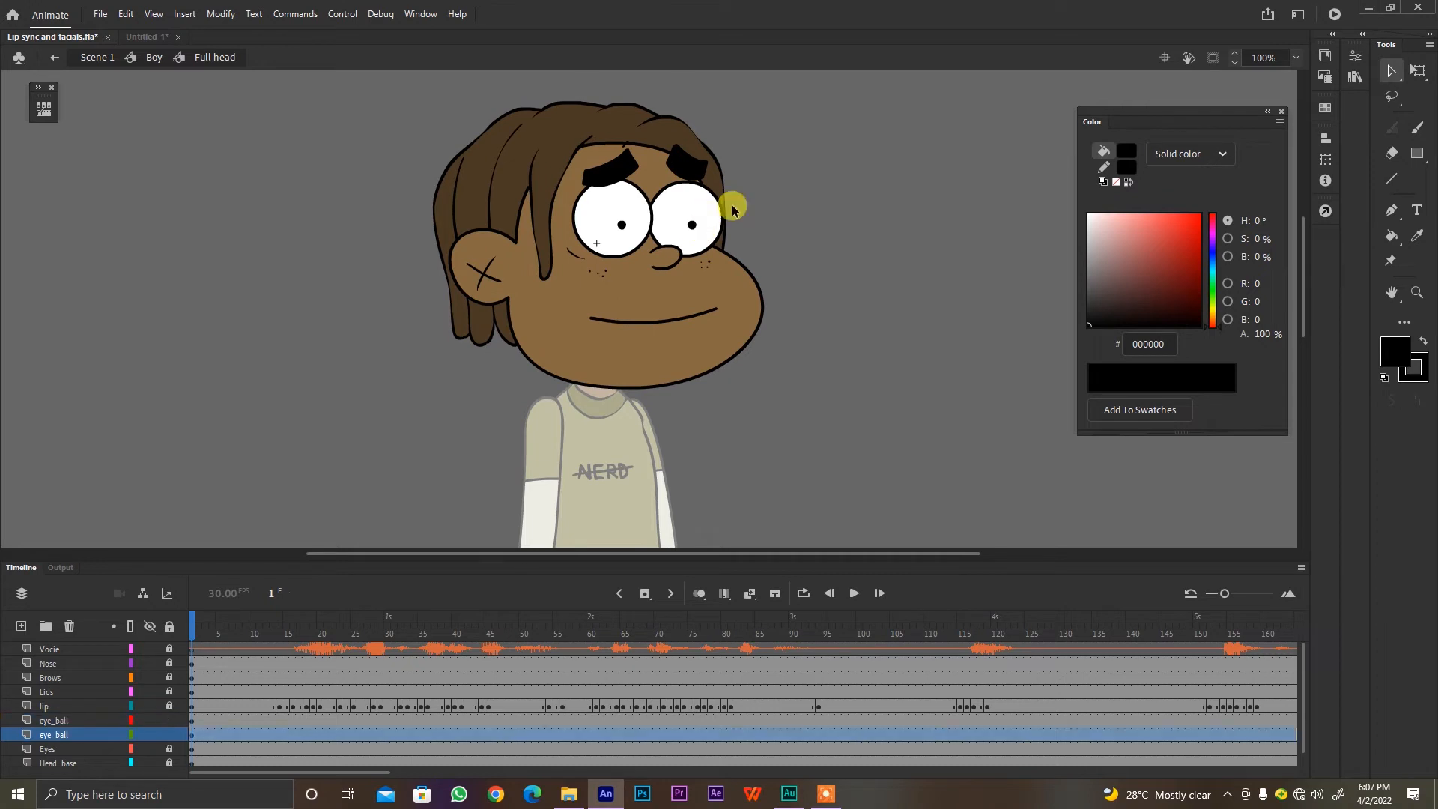
left_click(171, 630)
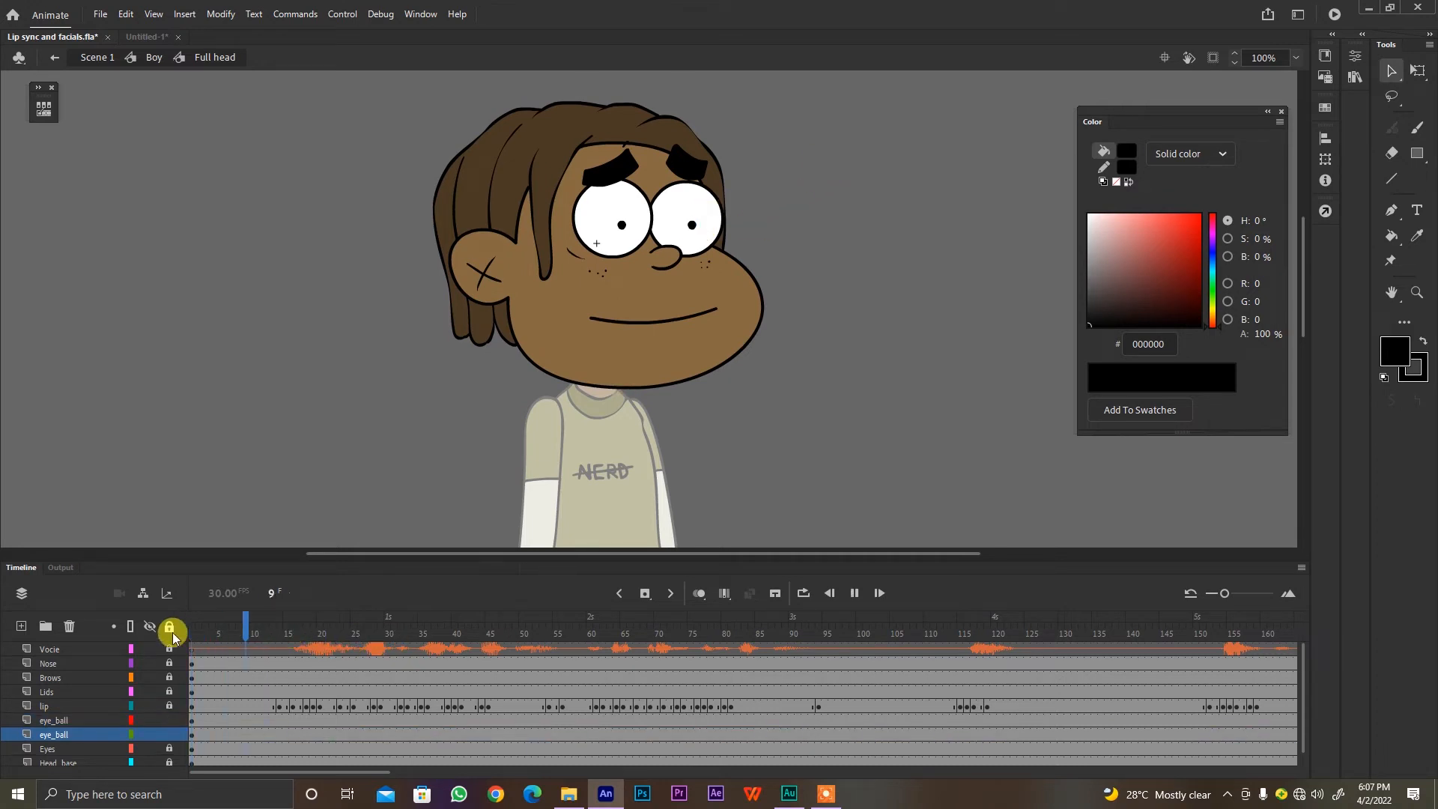
Step: Select both pupils and shift them together slightly up toward the centres of the eyes
left_click(624, 223)
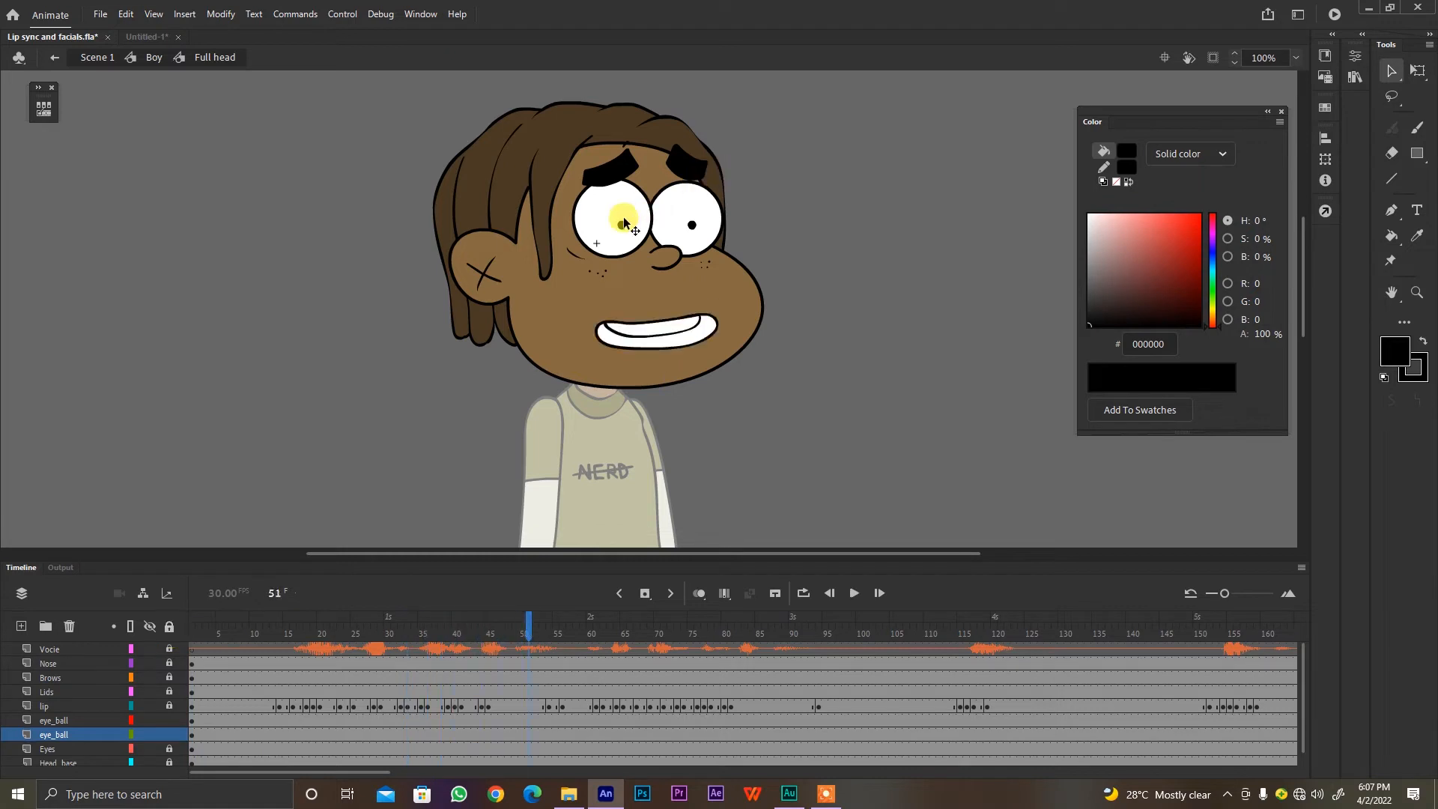
left_click(694, 227, "shift")
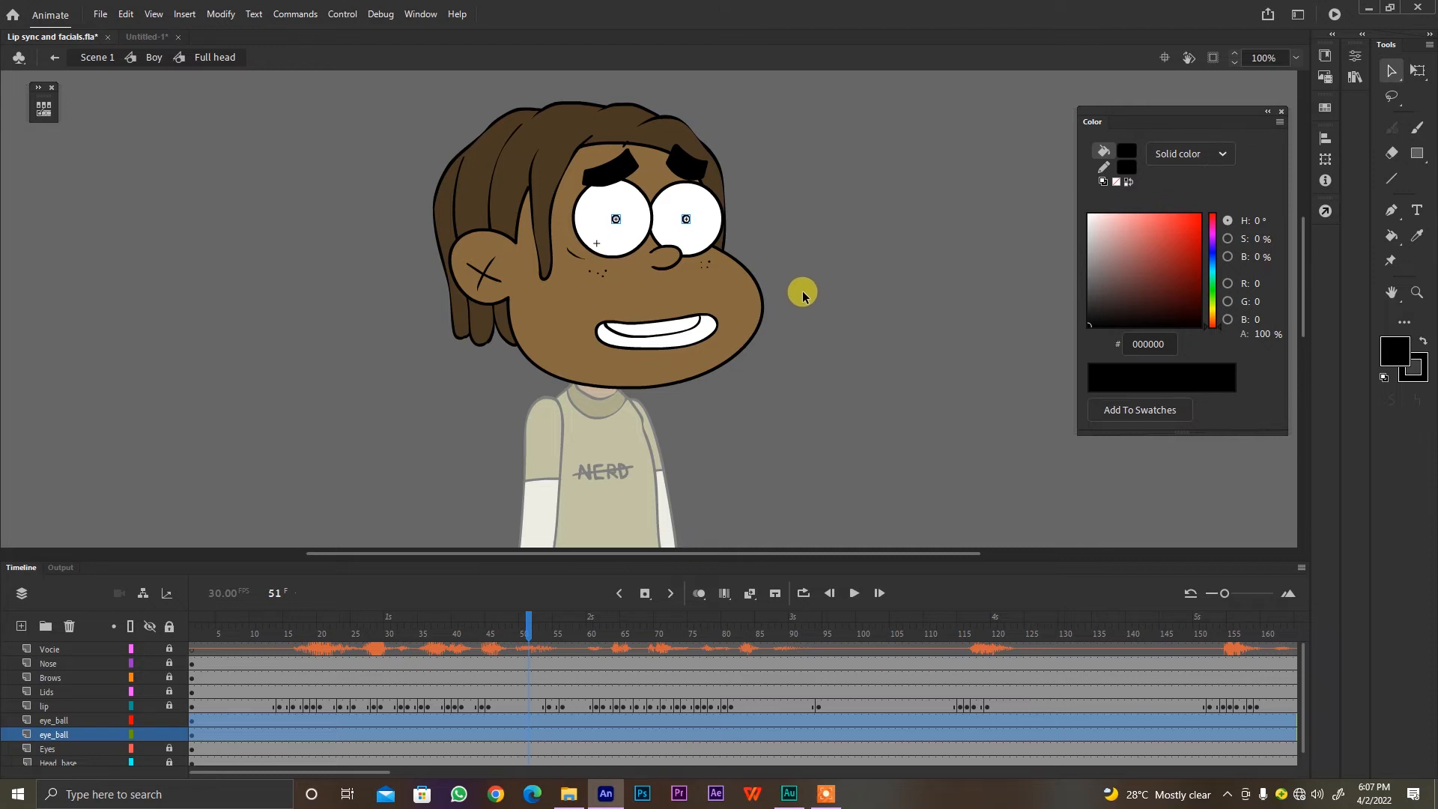
left_click_drag(858, 126, 417, 447)
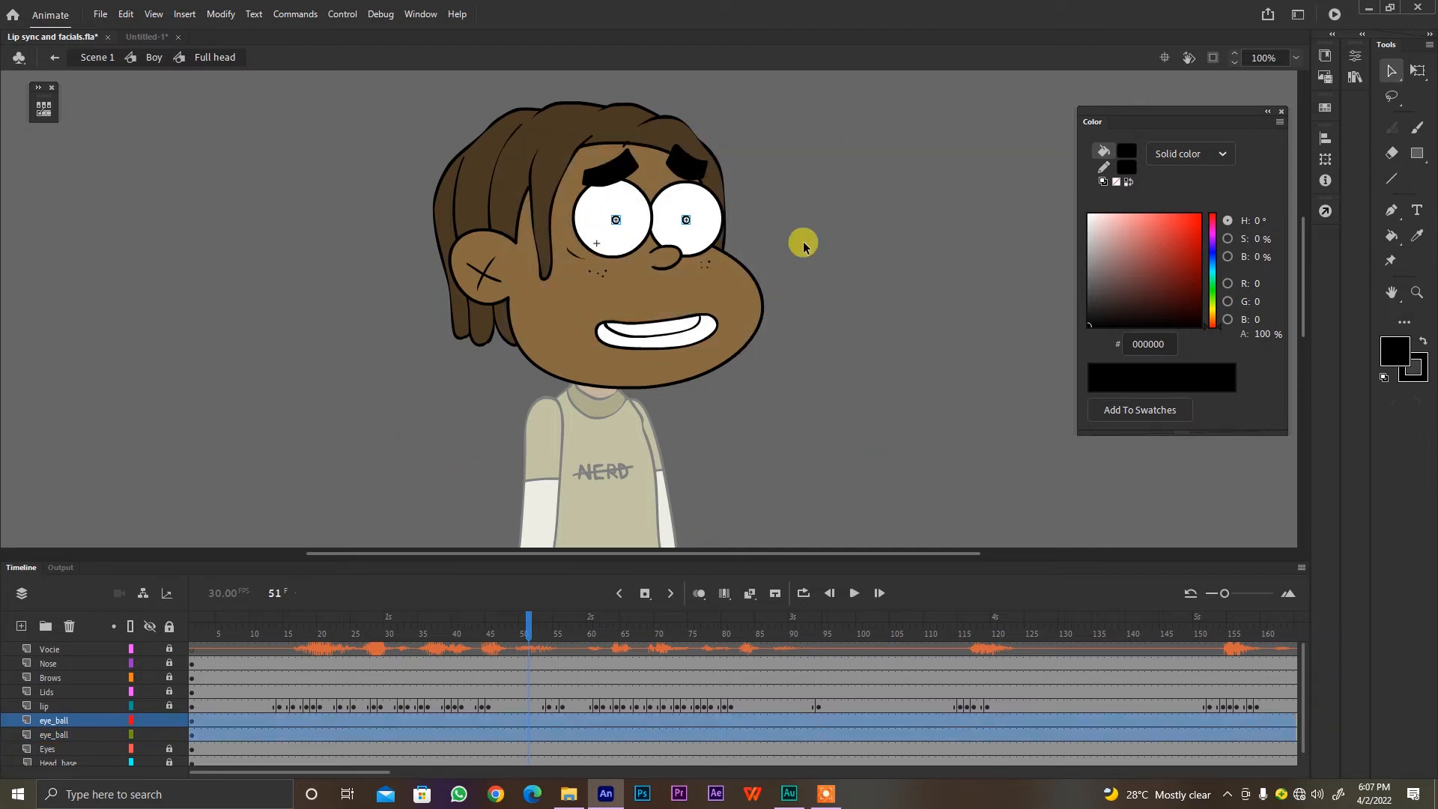
left_click(847, 398)
left_click_drag(847, 288, 837, 381)
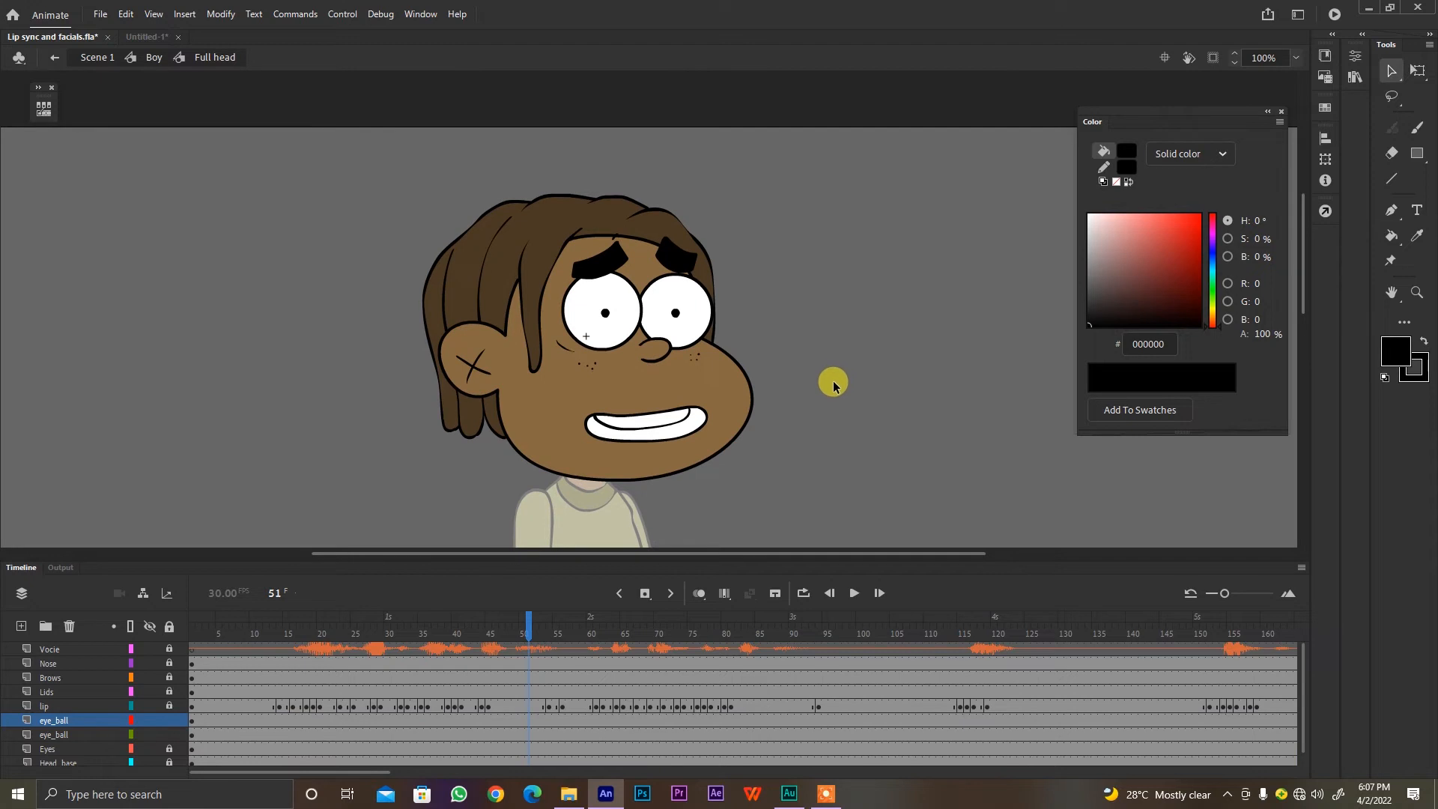
key("ctrl+=")
scroll(891, 383, "down", 2)
left_click_drag(950, 135, 362, 444)
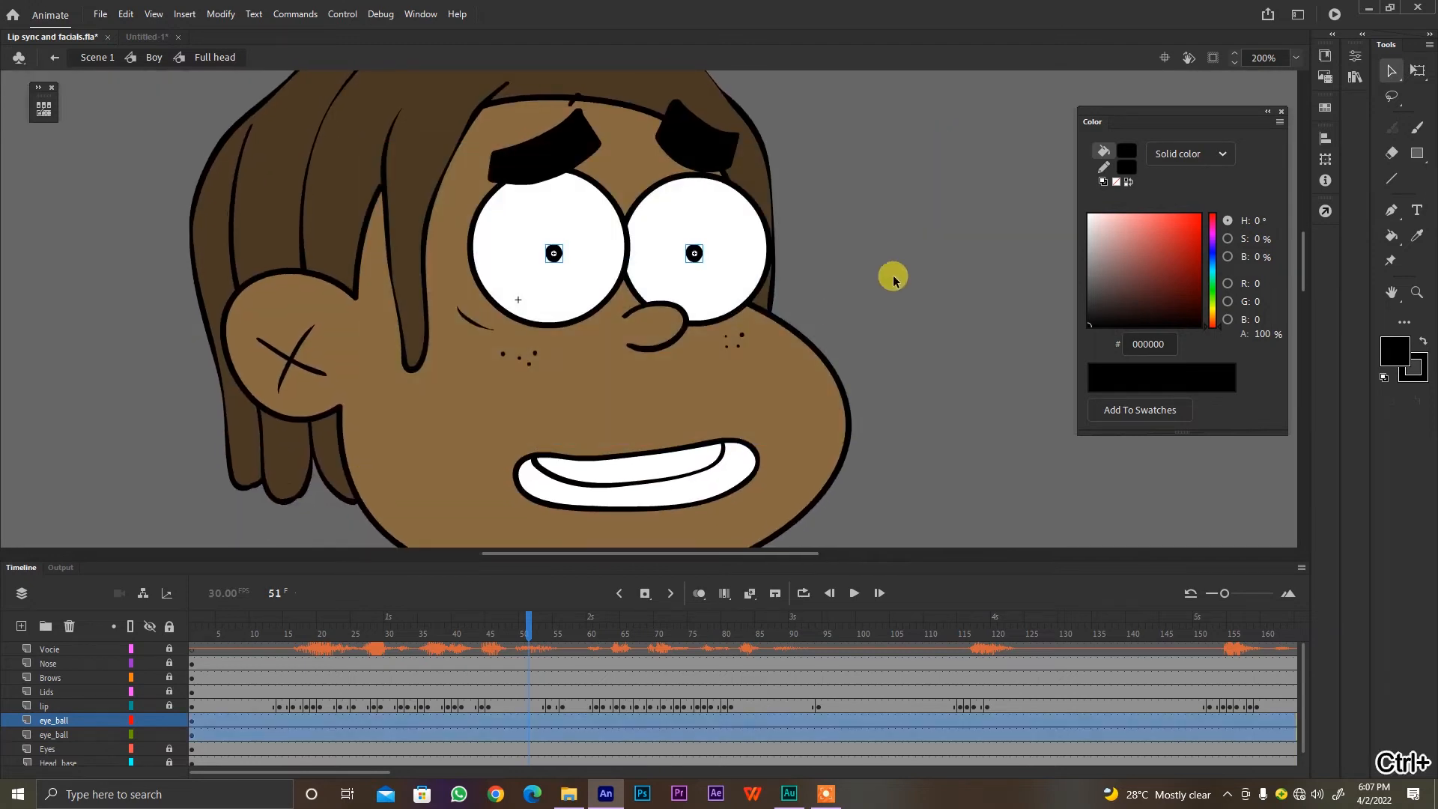
left_click(893, 279)
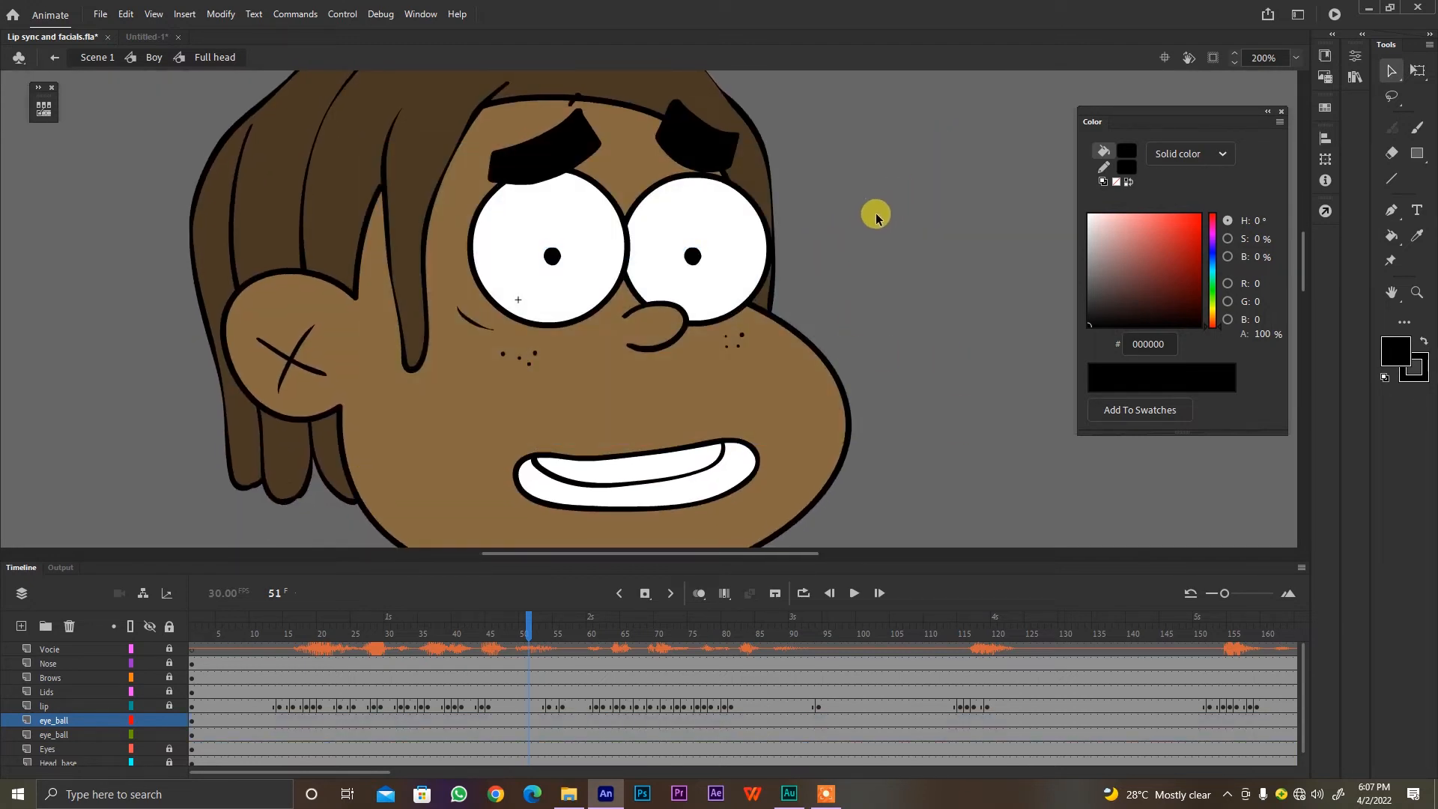
Step: Play the animation from the start and replay the stretch up to frame 75 to time an eye movement
left_click_drag(360, 632, 186, 625)
key("Return")
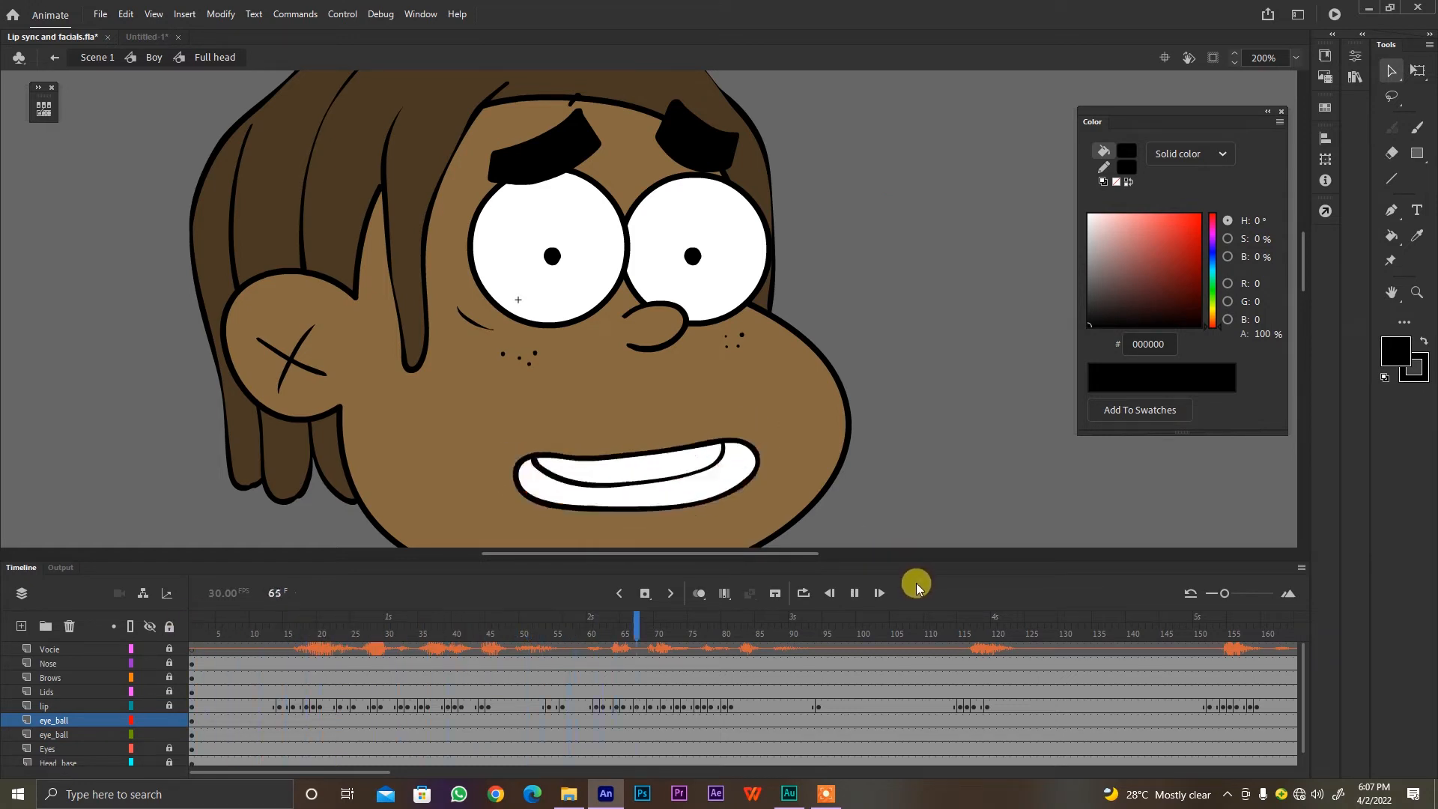
left_click(854, 593)
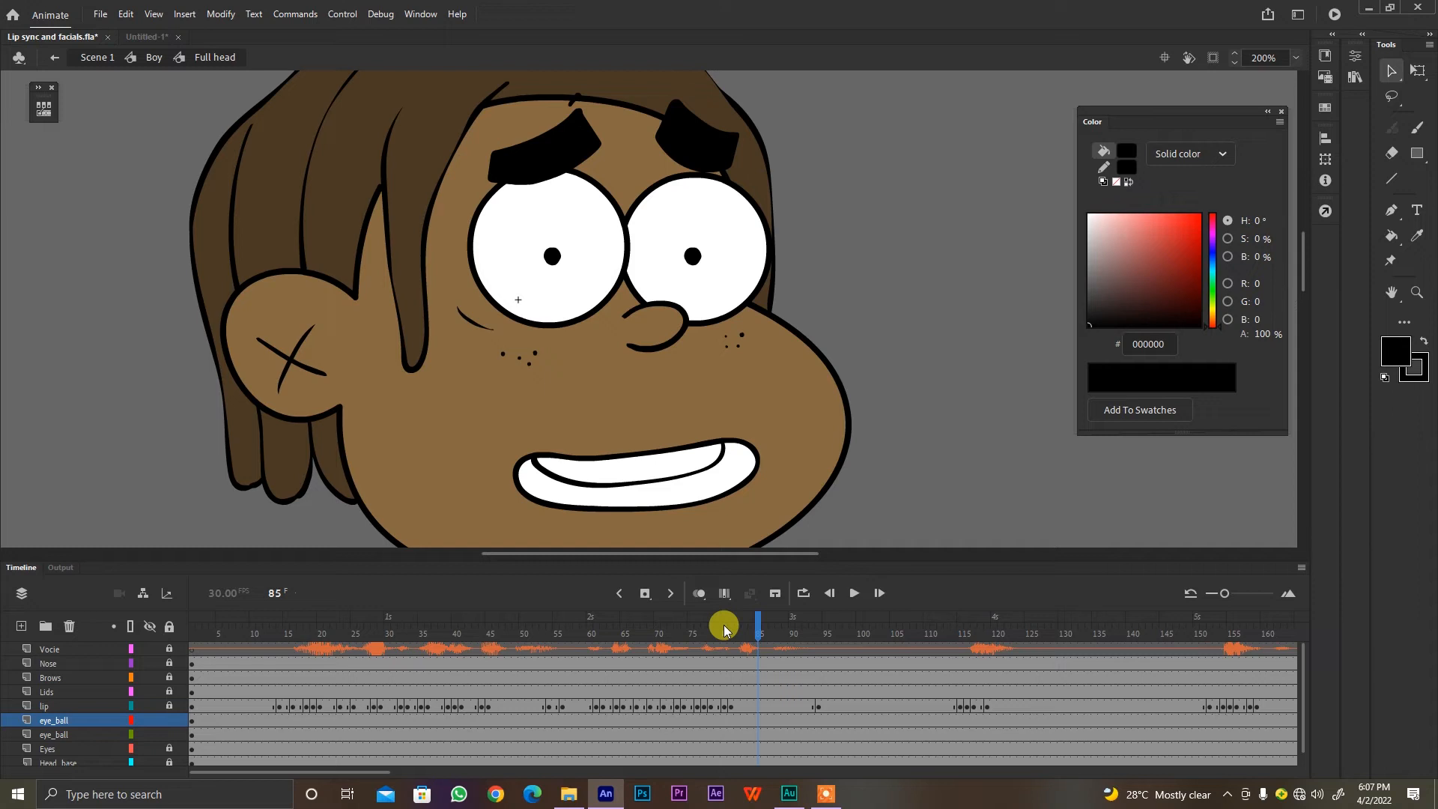
left_click(622, 626)
key("Return")
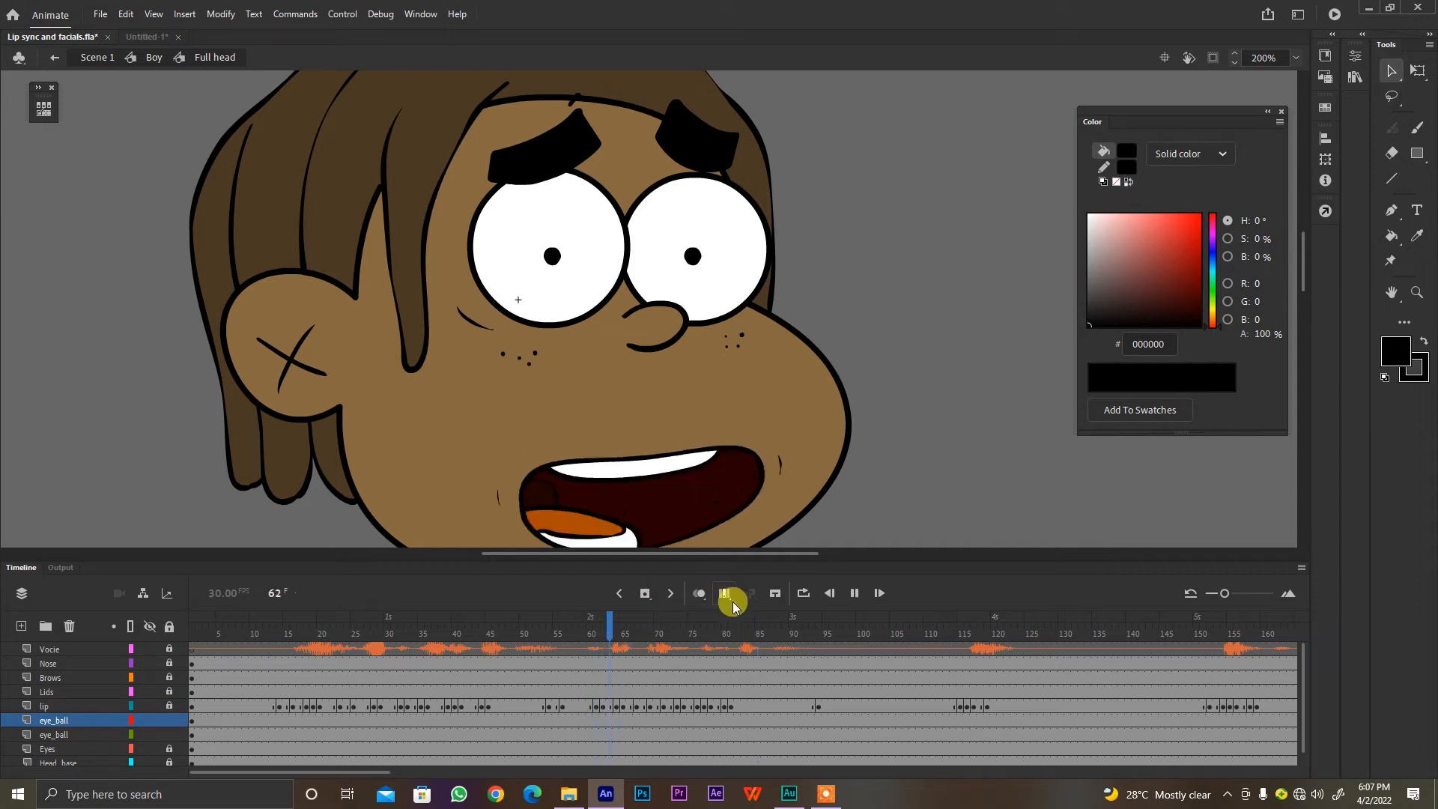
key("Return")
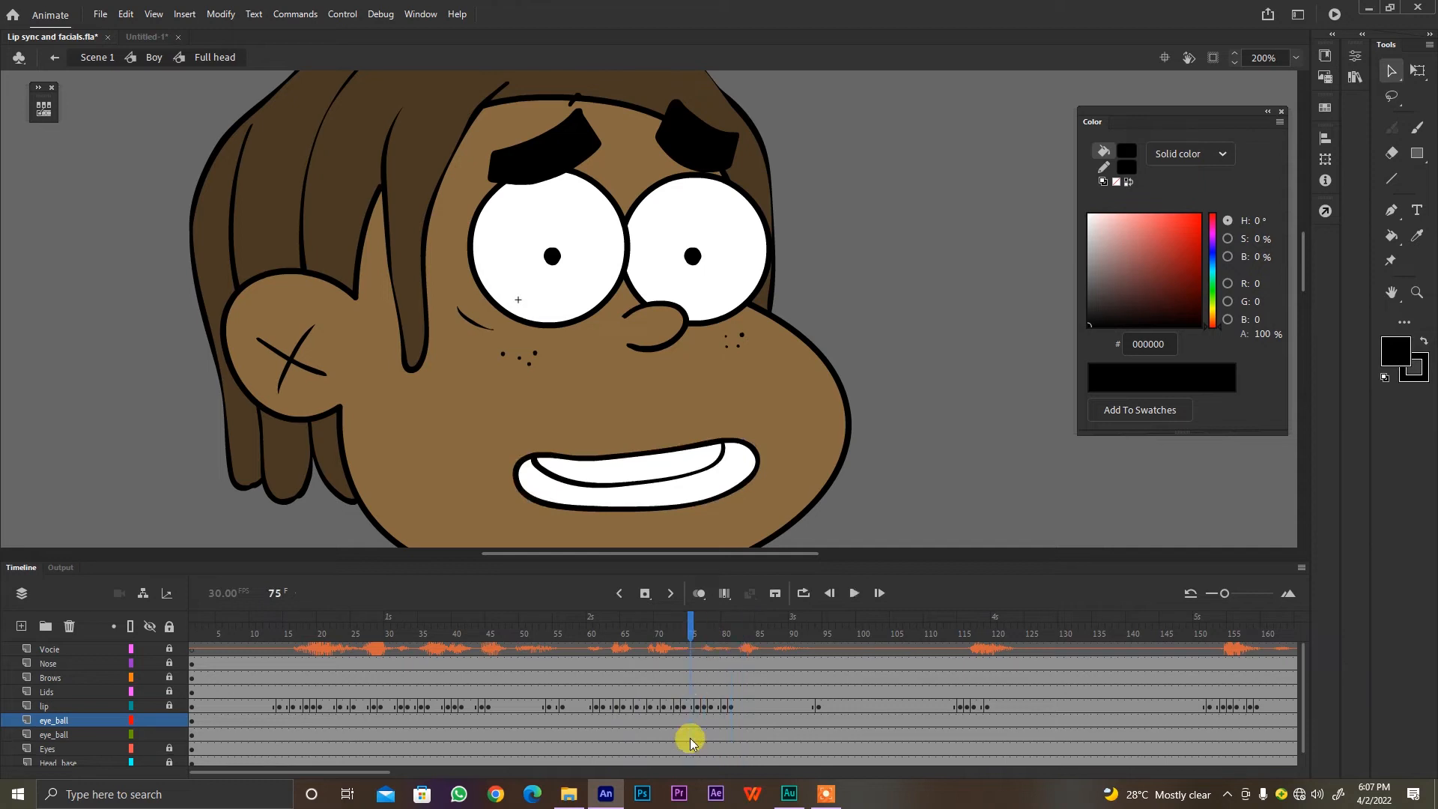
Step: Insert keyframes at frames 75 and 83 on both eye_ball layers and move both pupils down at frame 75
left_click(689, 734)
left_click_drag(691, 724, 704, 739)
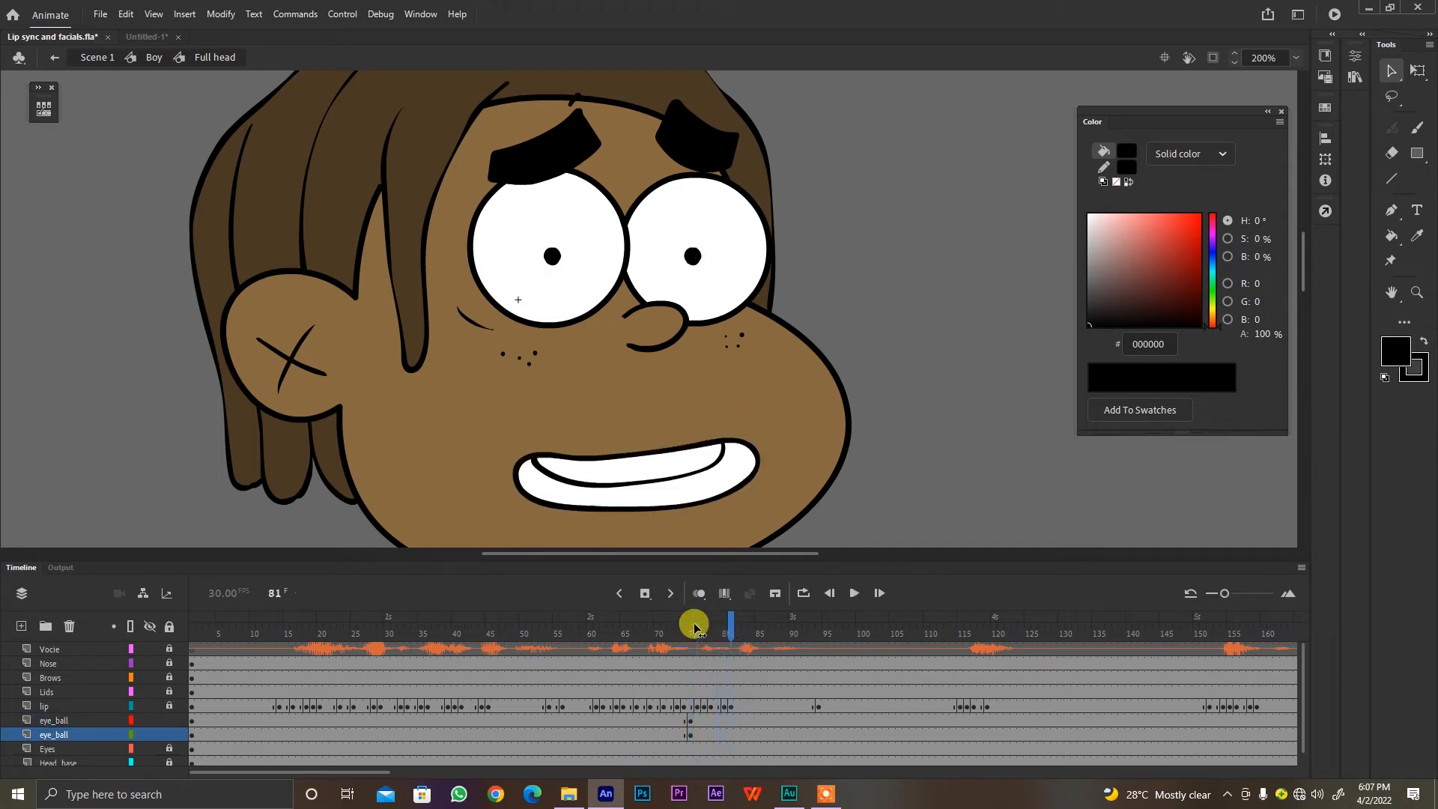
left_click(744, 638)
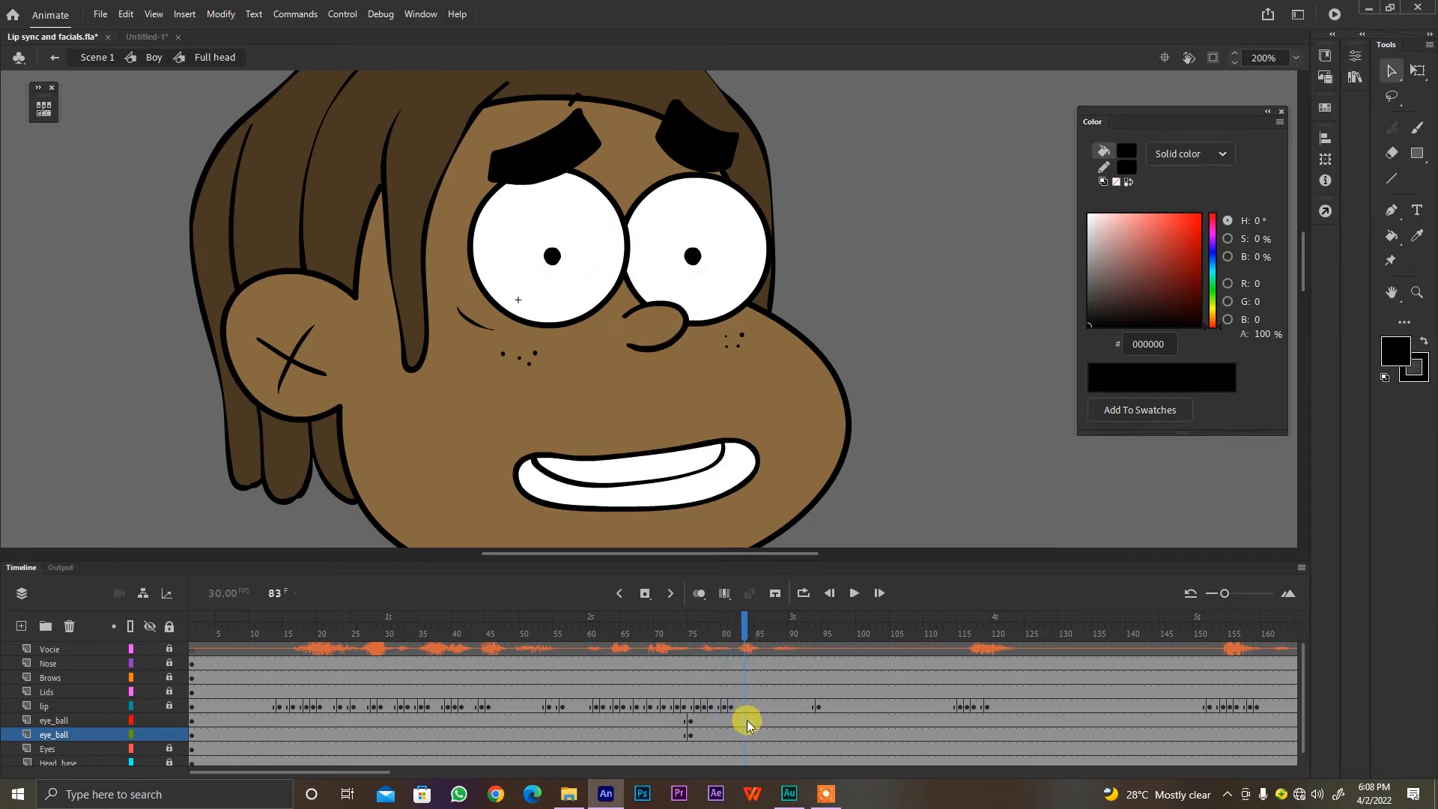
key("F6")
left_click_drag(746, 722, 690, 715)
left_click(685, 636)
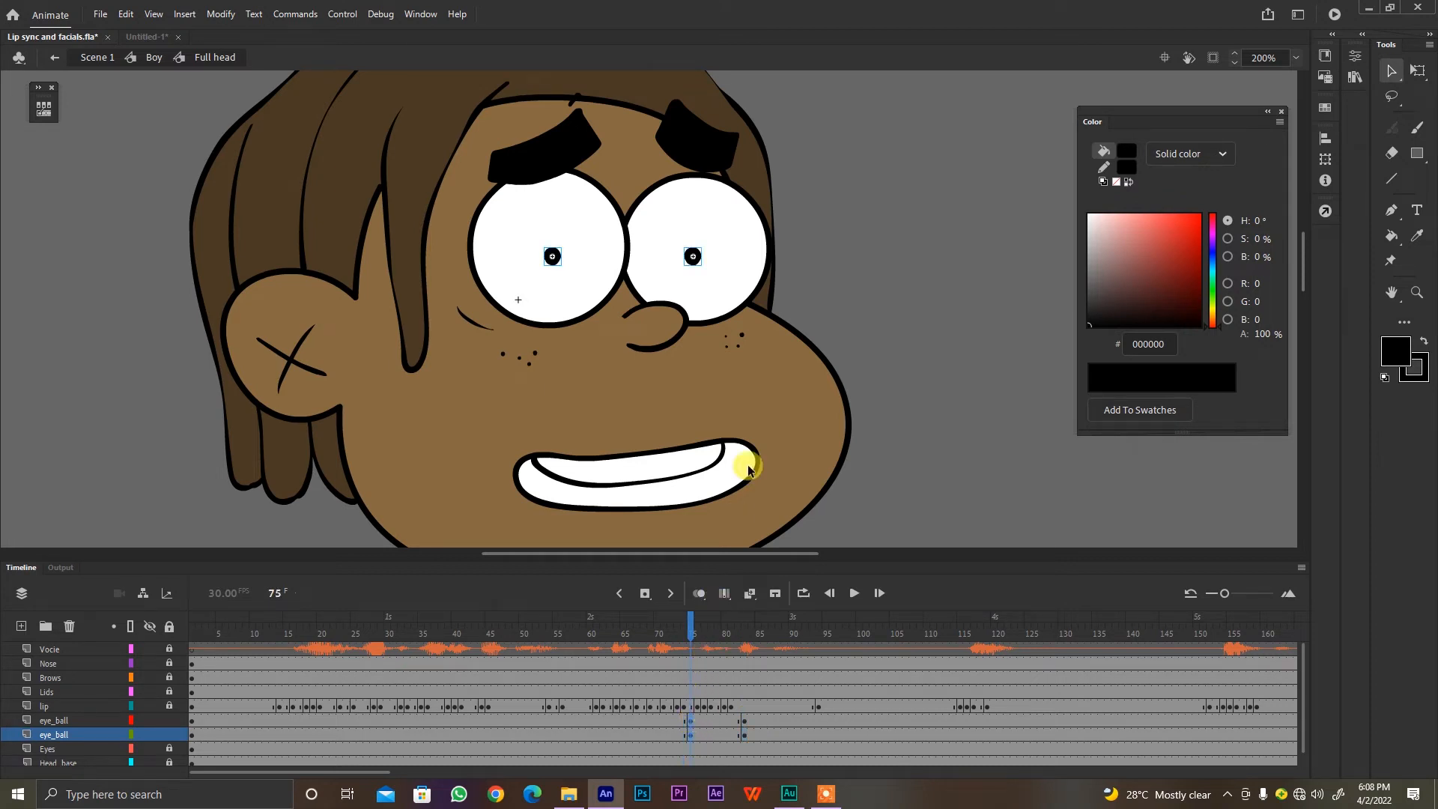
mouse_move(694, 255)
left_mouse_down()
mouse_move(694, 290)
mouse_move(696, 265)
left_mouse_up()
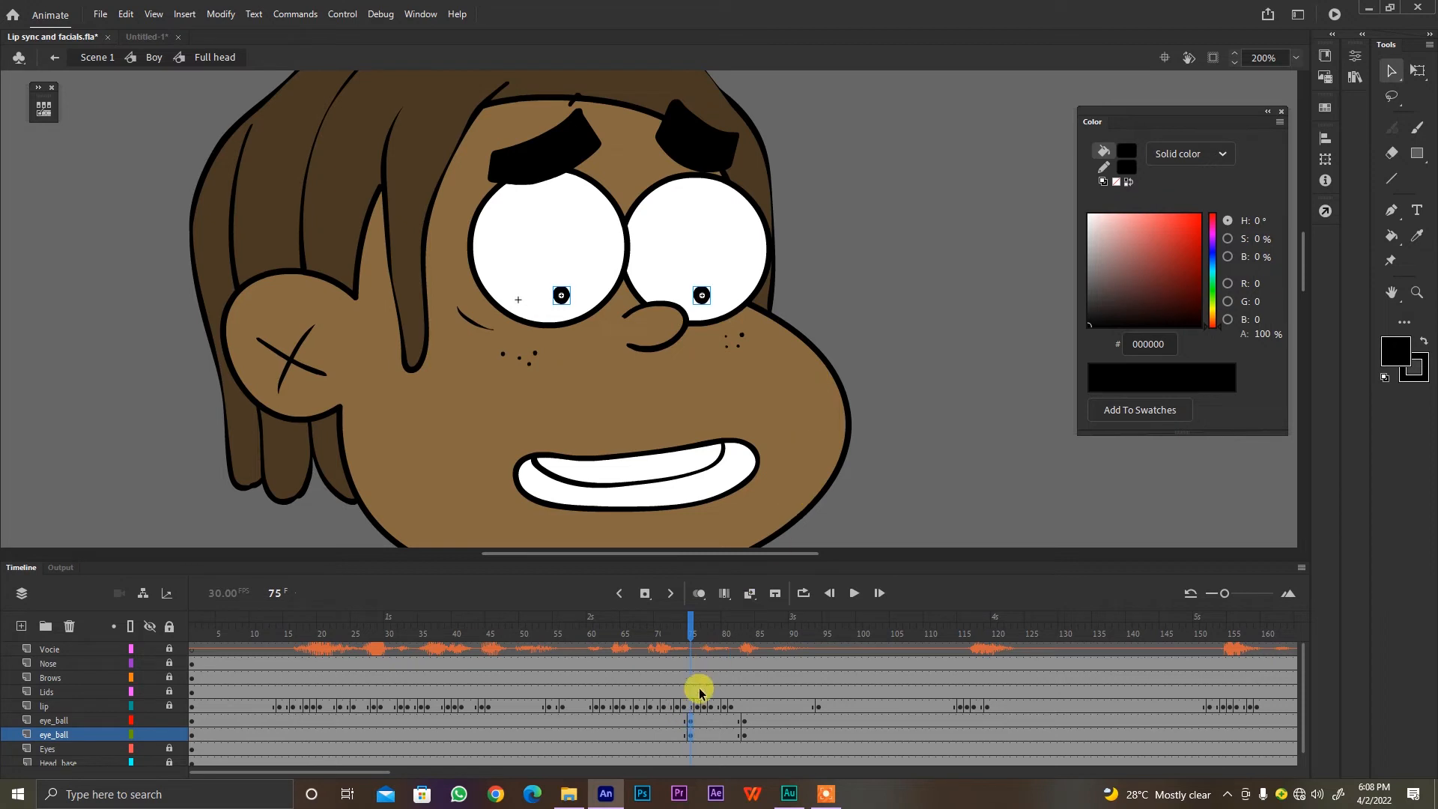
Step: Step through frames 73 to 88 and replay the section to check the downward glance against the voice
left_click(676, 720)
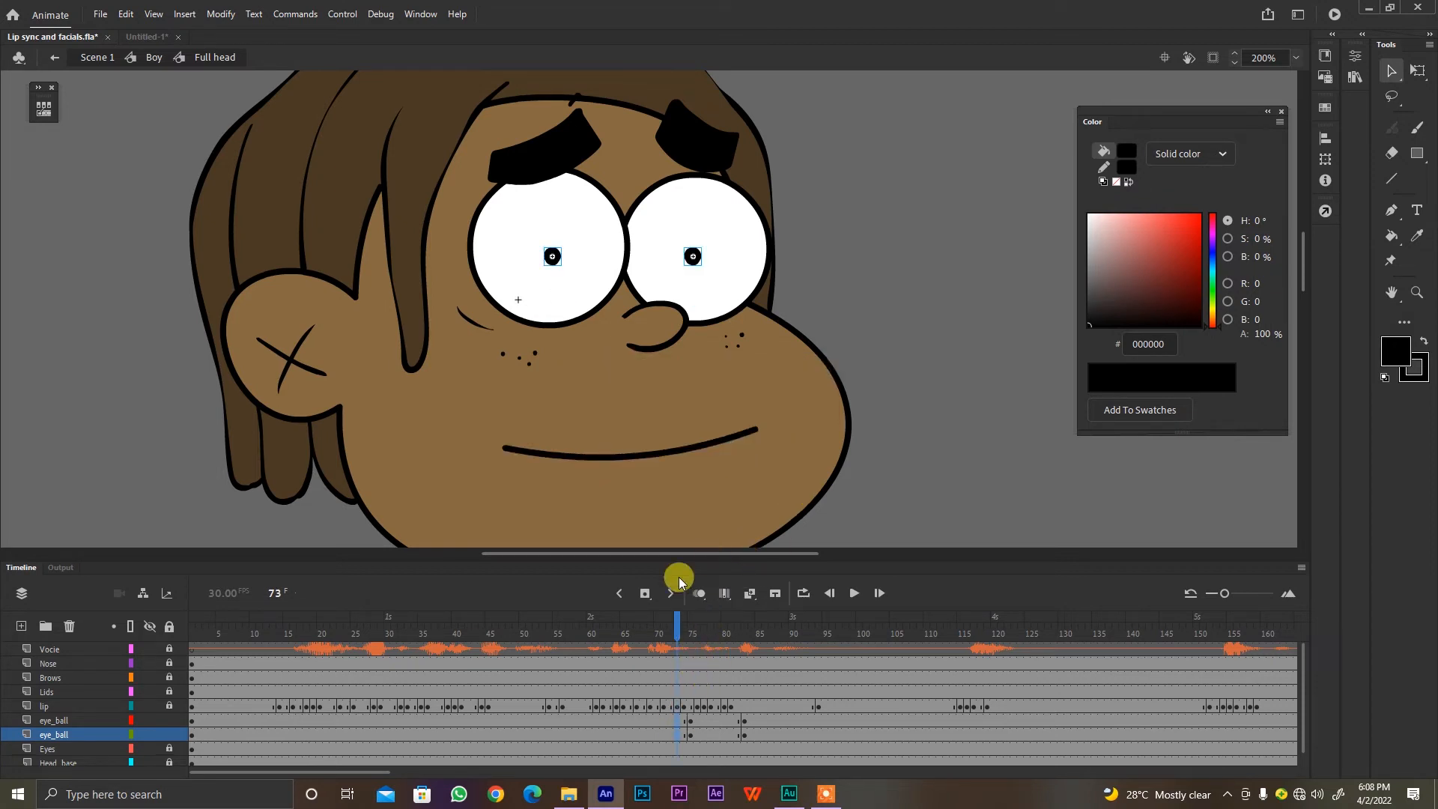
key("period")
key("period")
key("period")
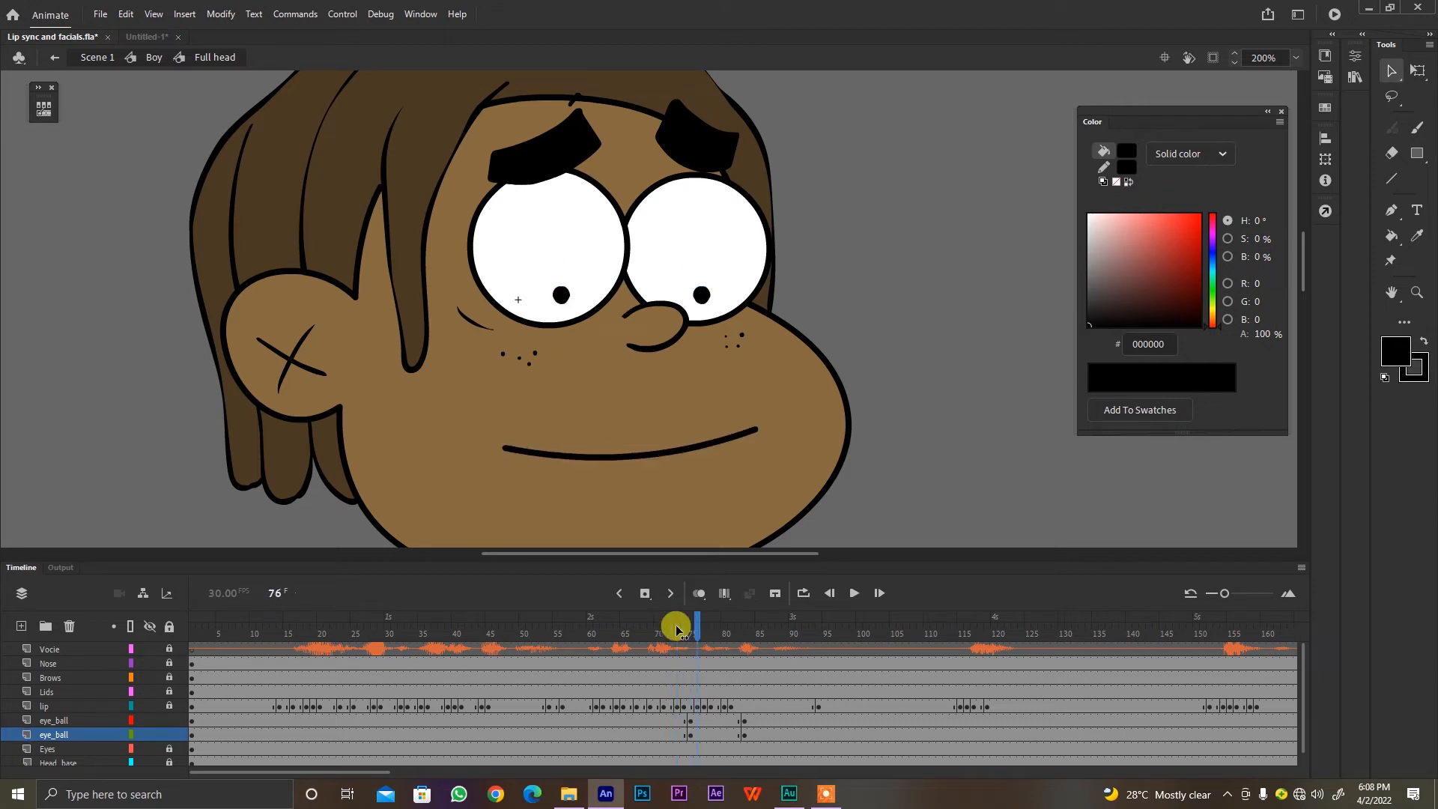
key("period")
key("period")
key("period")
key("period")
key("period")
key("period")
key("period")
key("period")
key("period")
key("period")
key("period")
key("period")
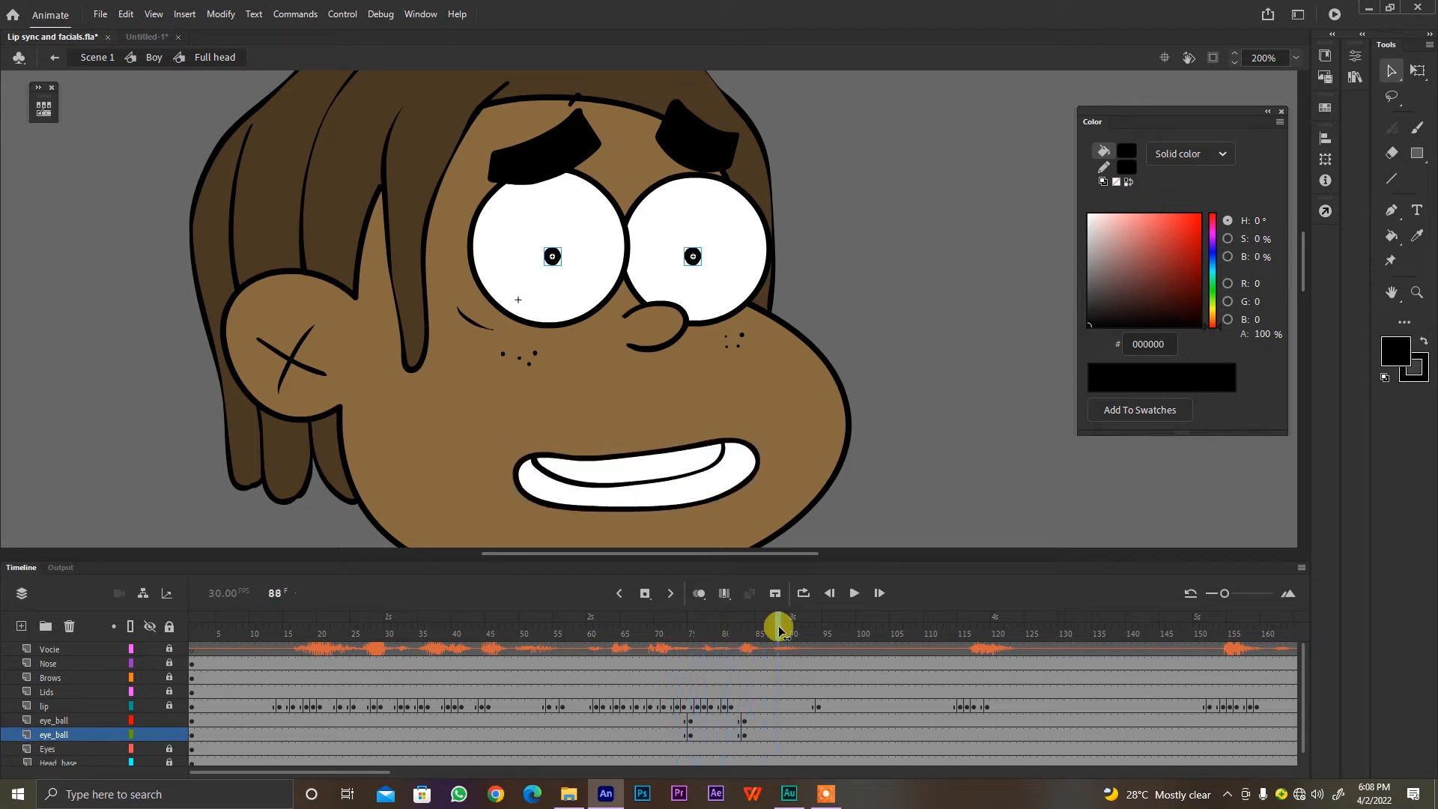
left_click(658, 621)
key("Return")
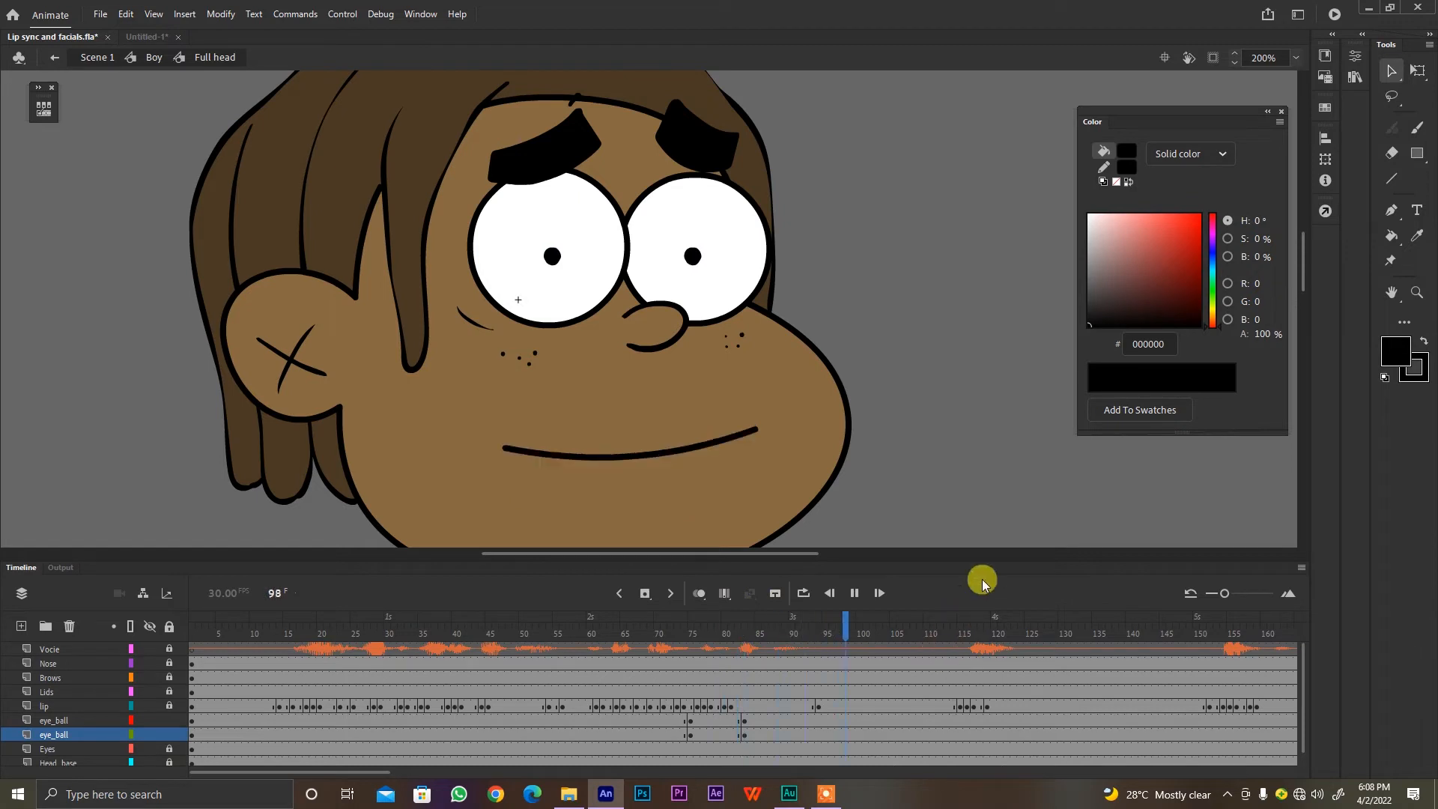
key("Return")
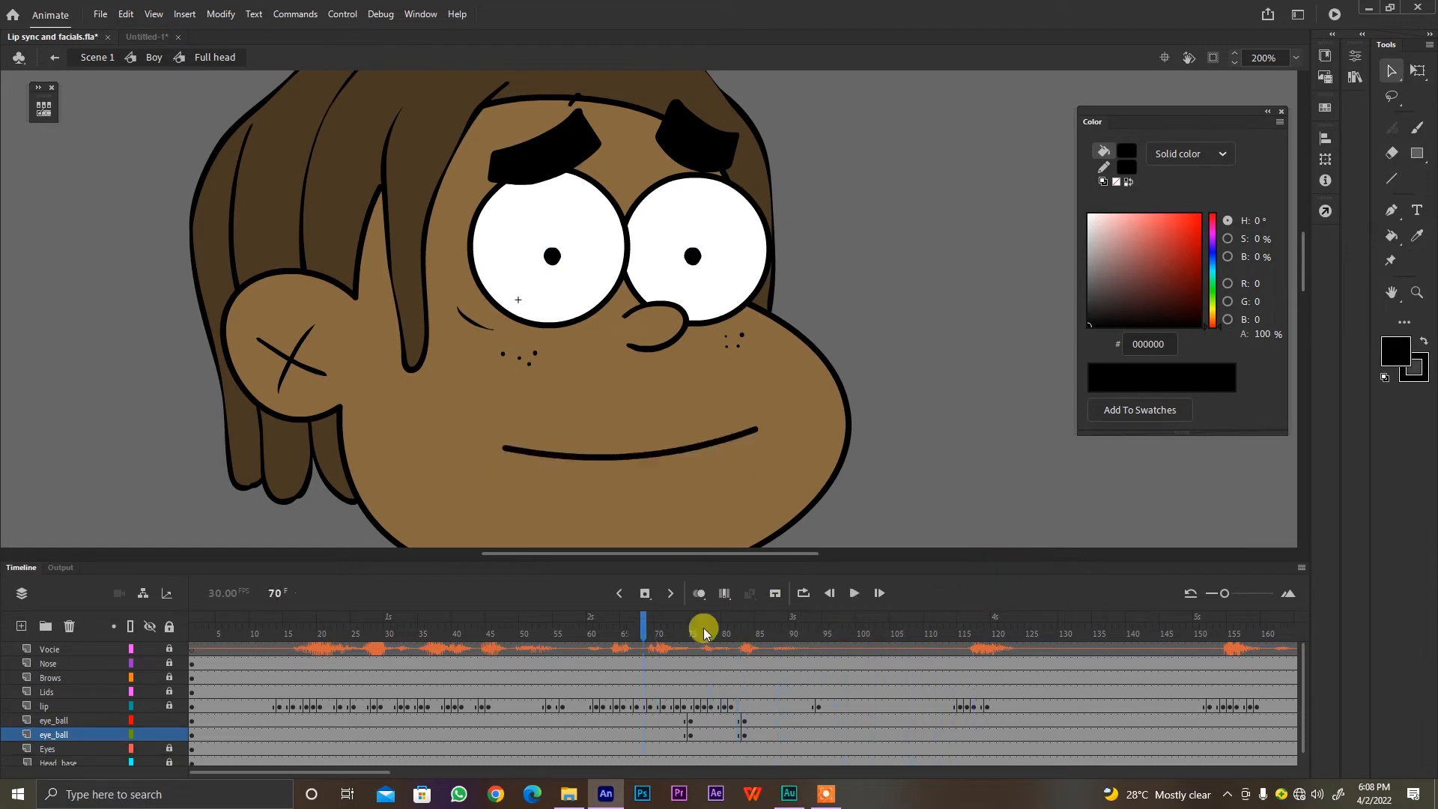
key("Return")
key("Return")
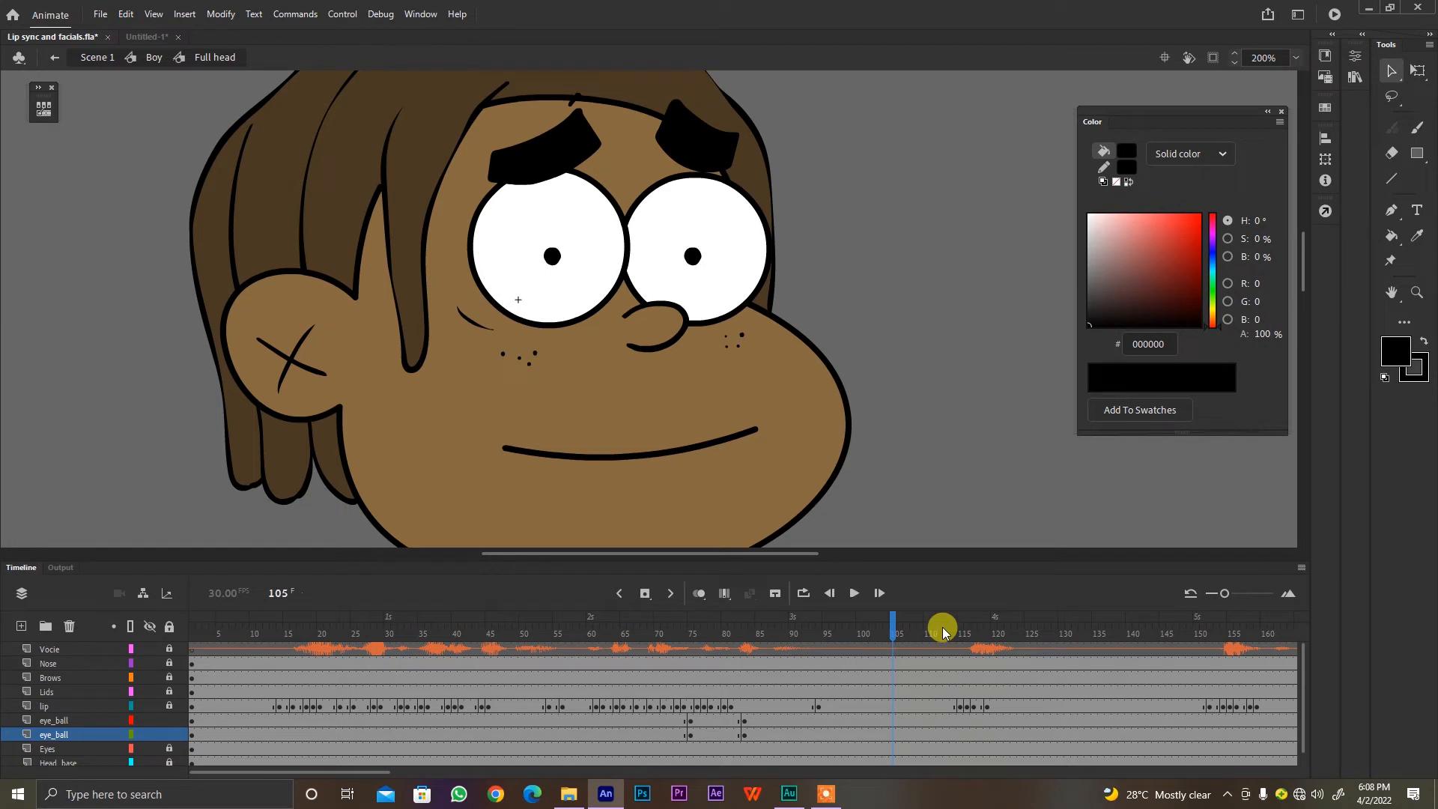
Step: Duplicate the frame 75 keyframes of both eye_ball layers to frame 103 and play back from there
left_click(690, 716)
left_click(705, 721)
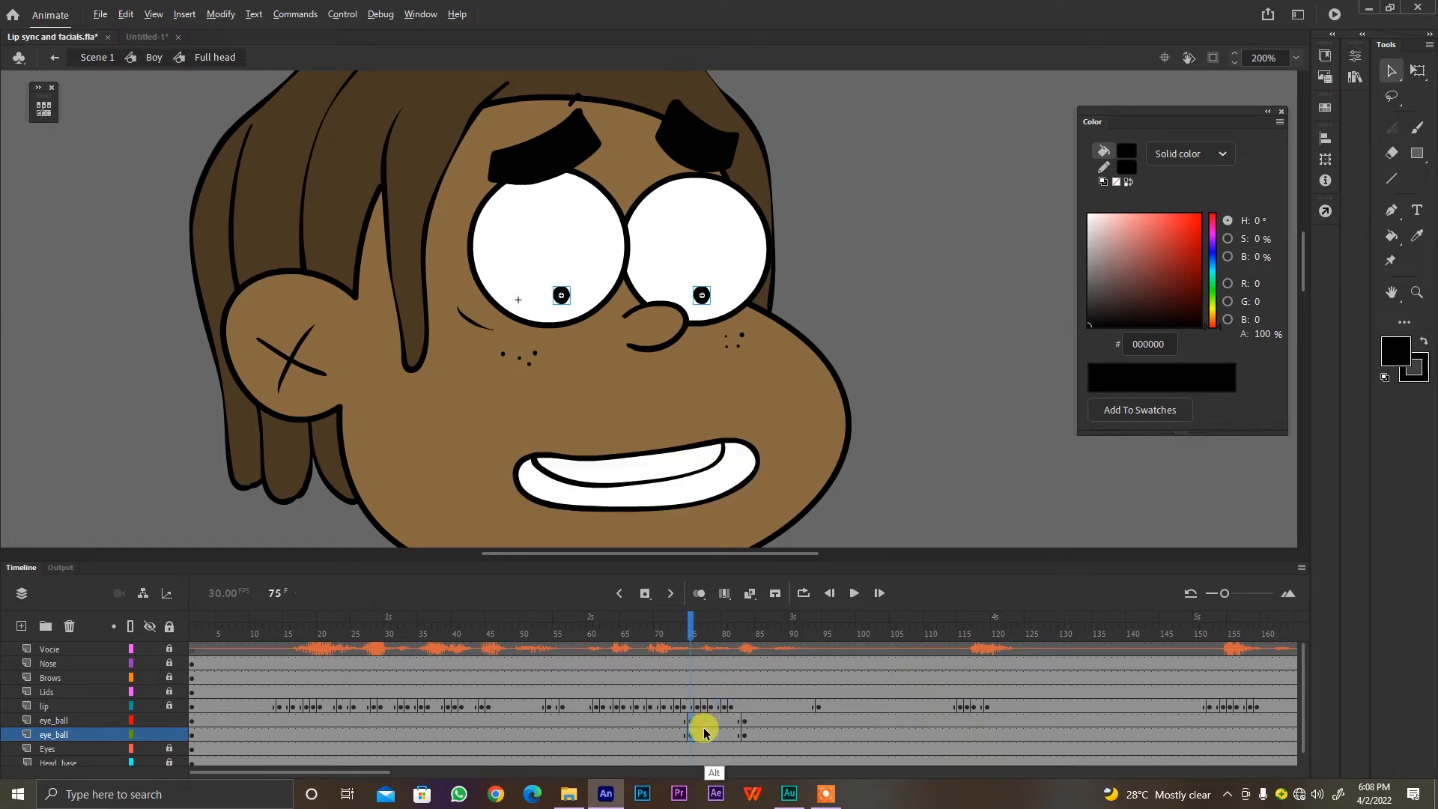
left_click_drag(691, 731, 882, 727)
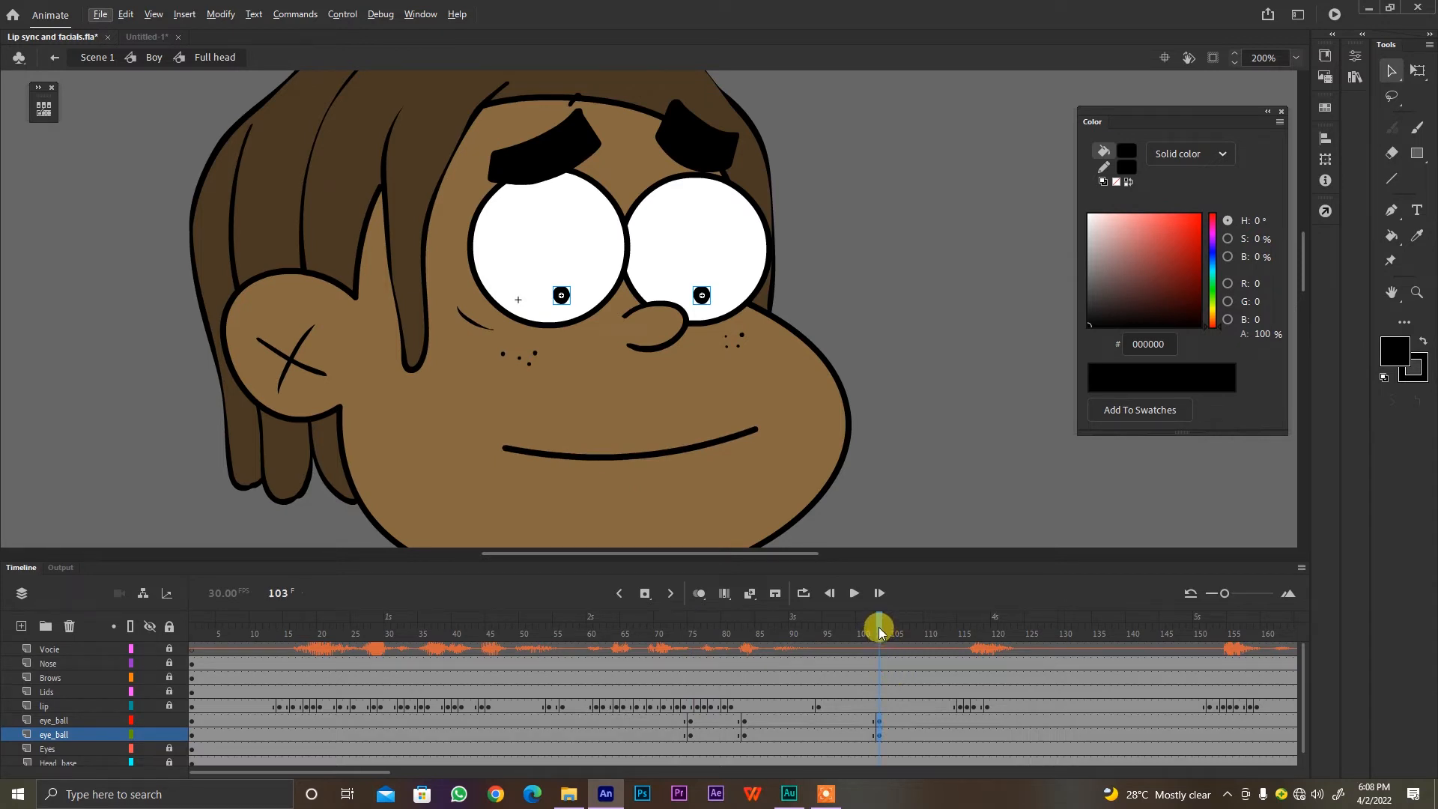
left_click_drag(879, 628, 882, 628)
key("Return")
key("Return")
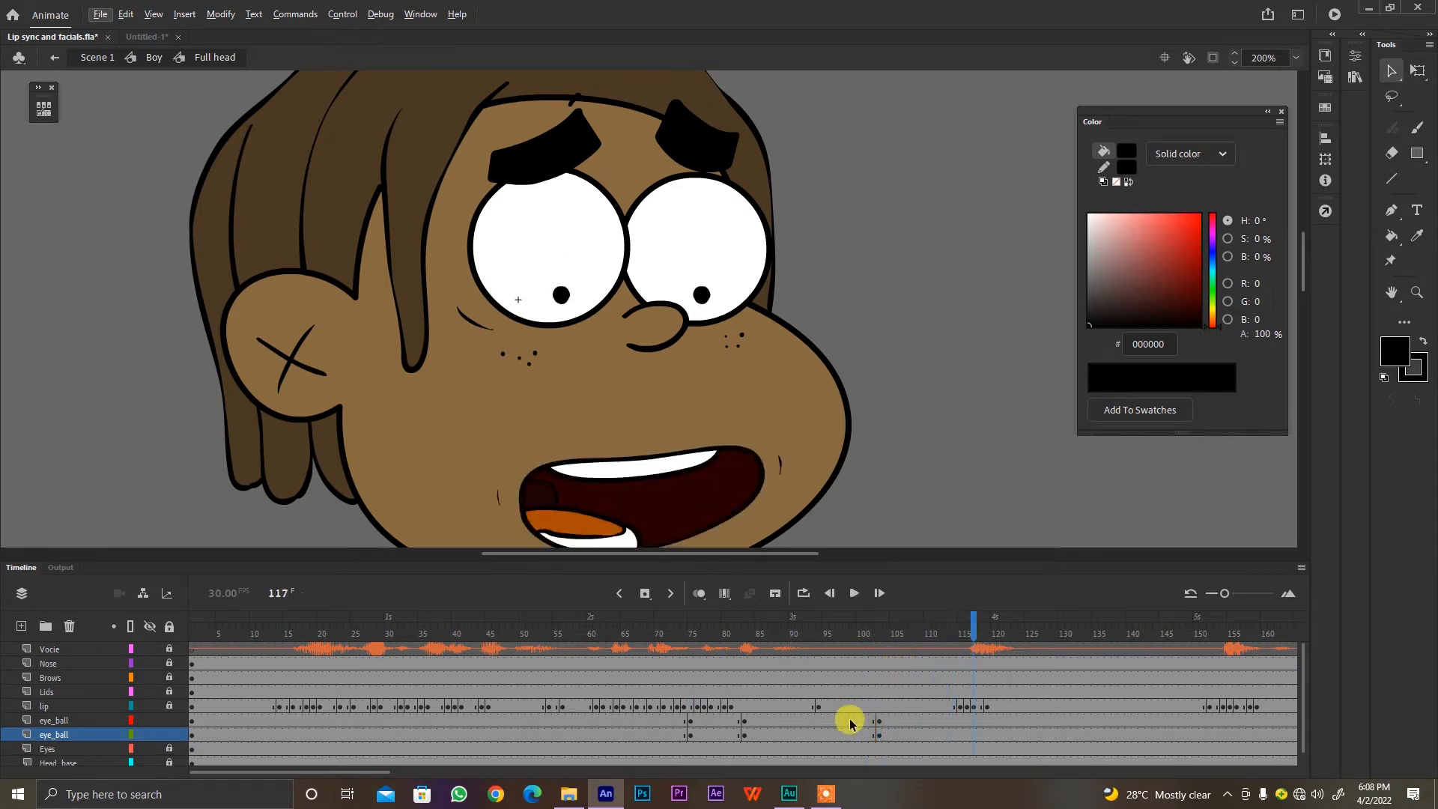
Step: Insert keyframes on both eye_ball layers at frame 99
left_click(850, 723)
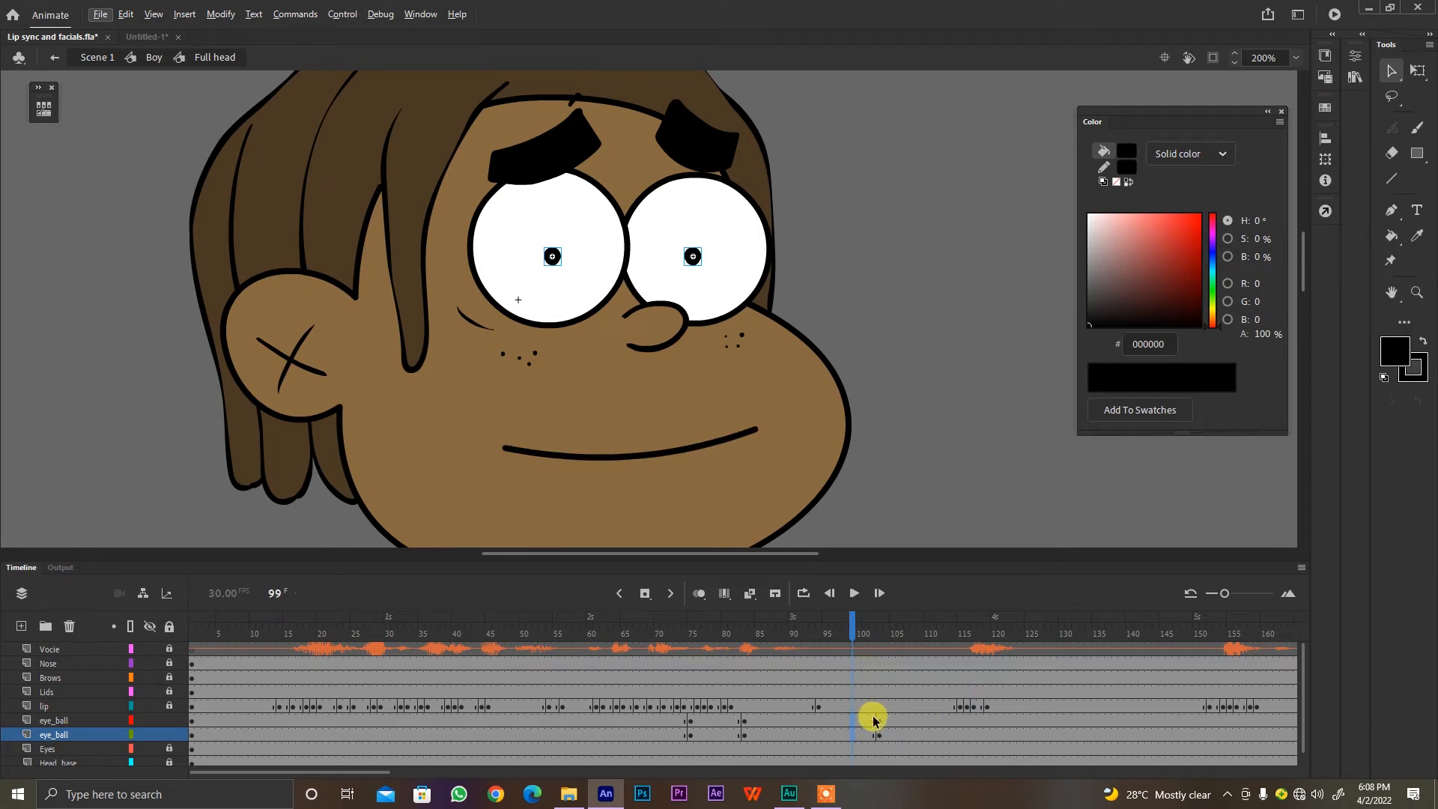
key("F6")
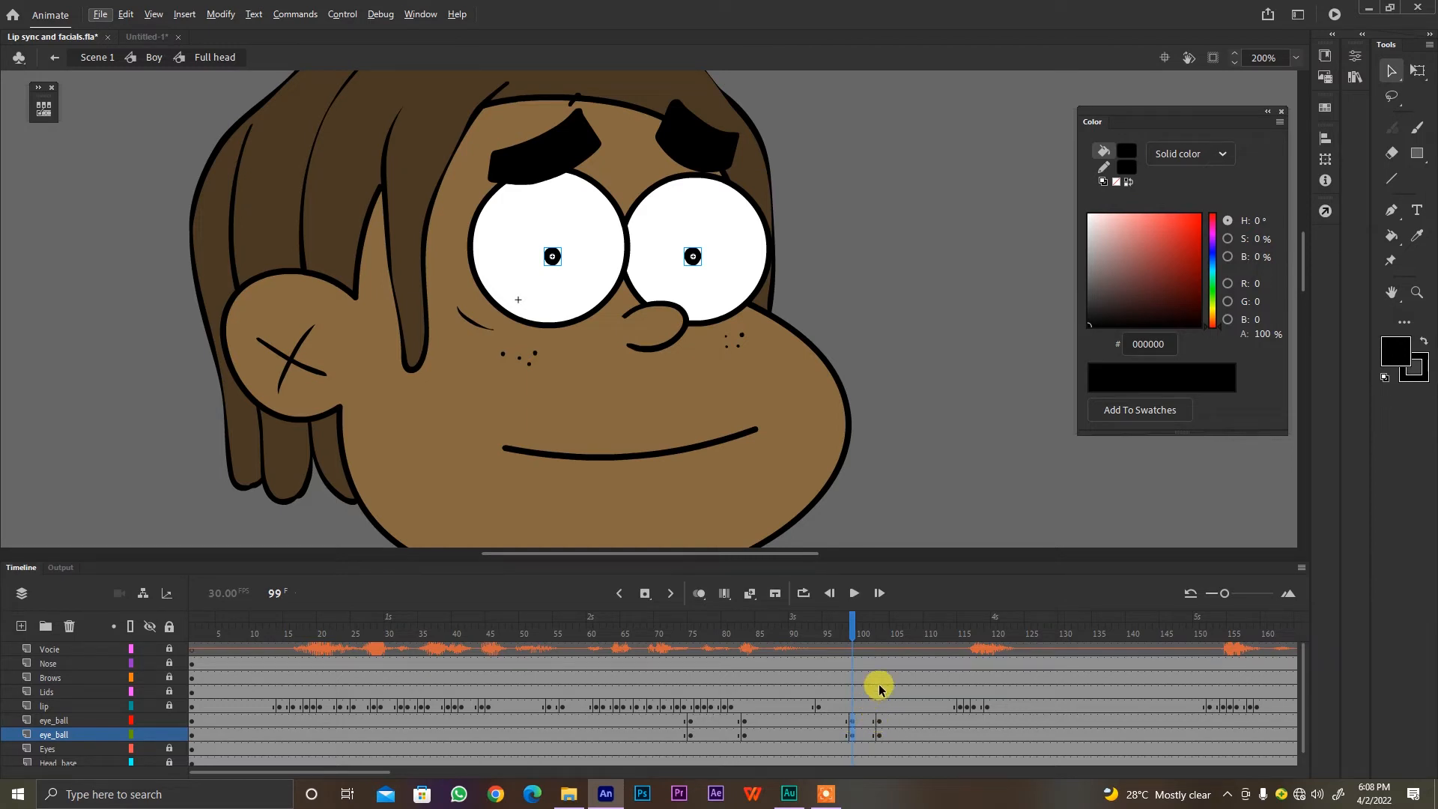
right_click(854, 723)
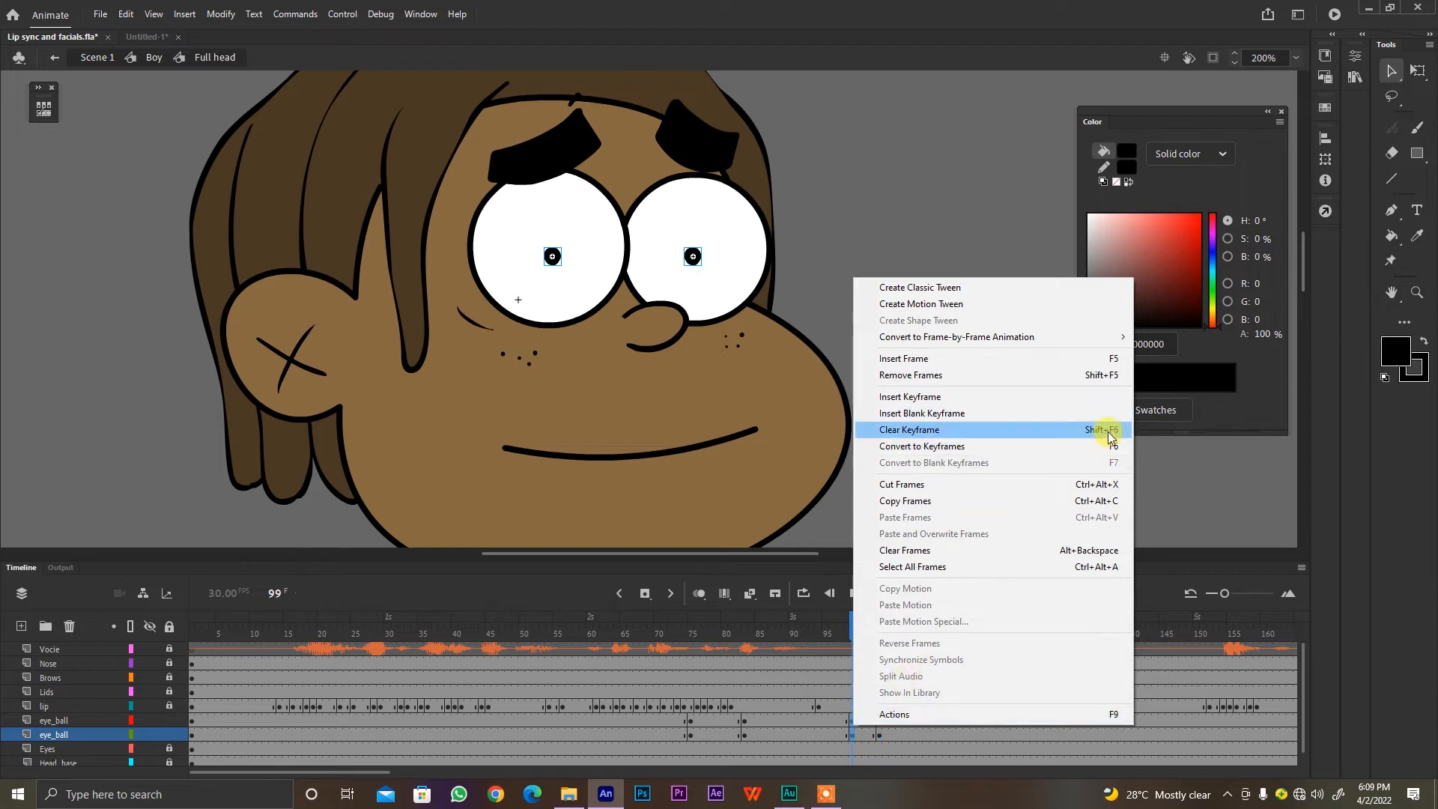
left_click(860, 737)
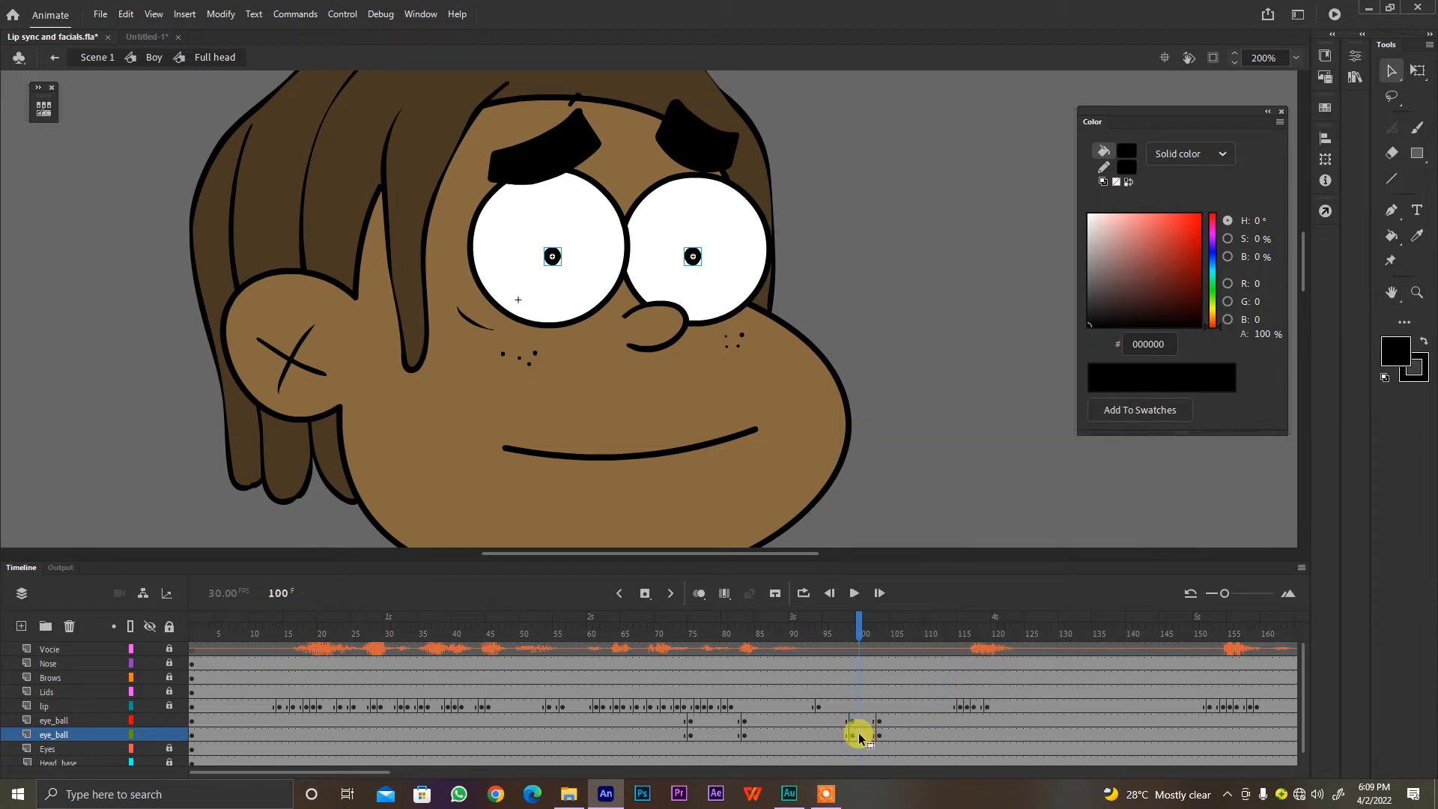
Step: Create a classic tween on both eye_ball layers between the keyframes at frames 99 and 103
left_click(861, 735)
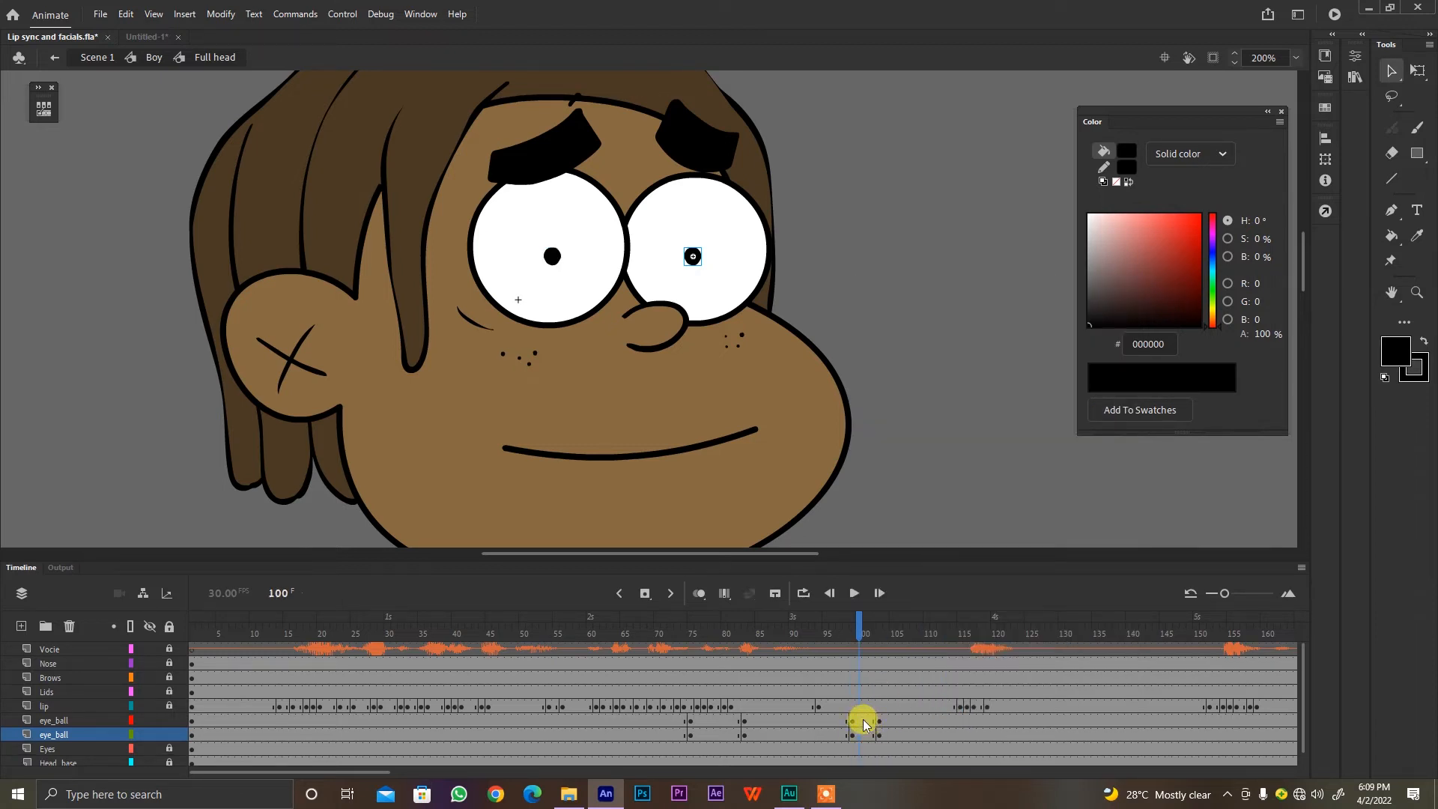
left_click(867, 734)
right_click(866, 732)
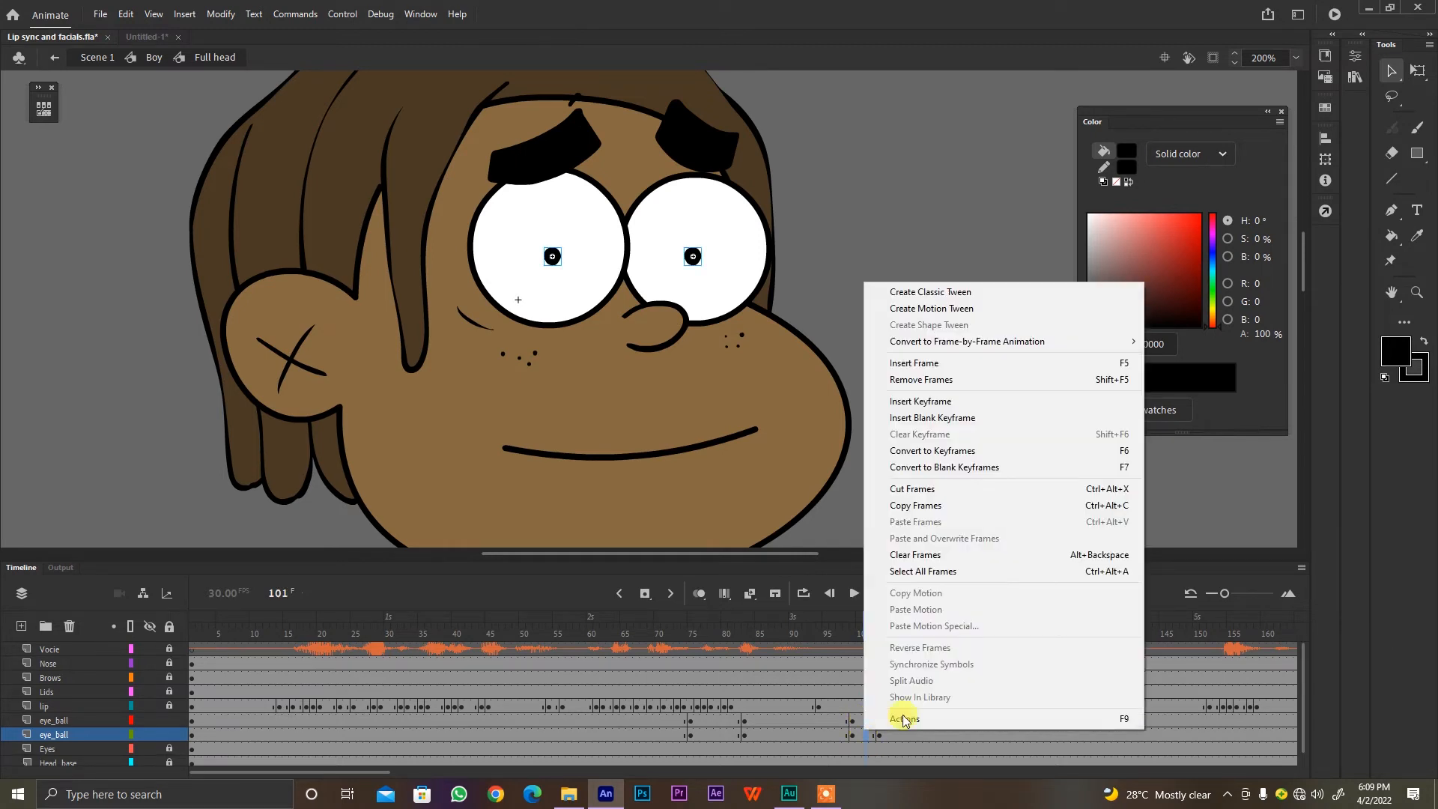
left_click(961, 293)
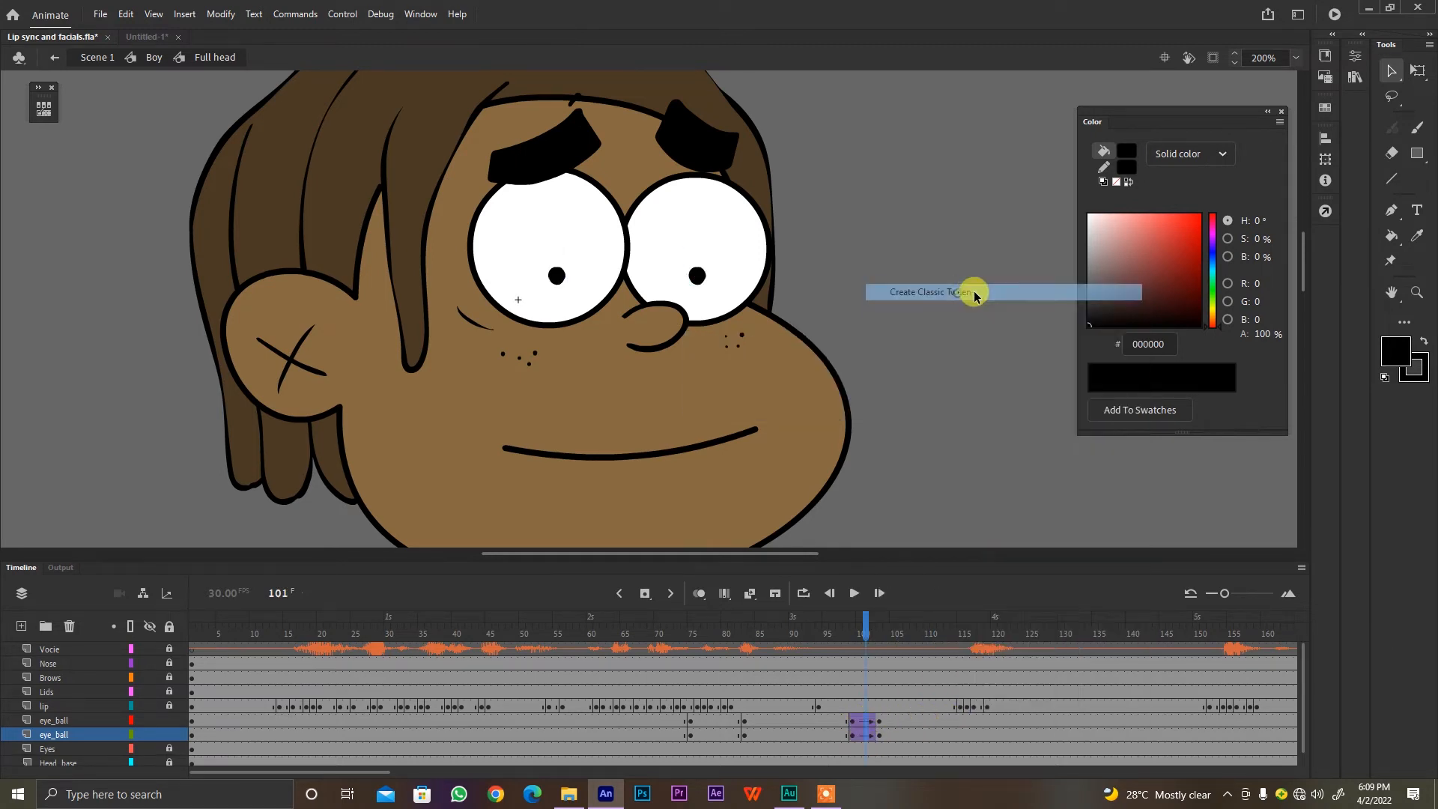
left_click(842, 634)
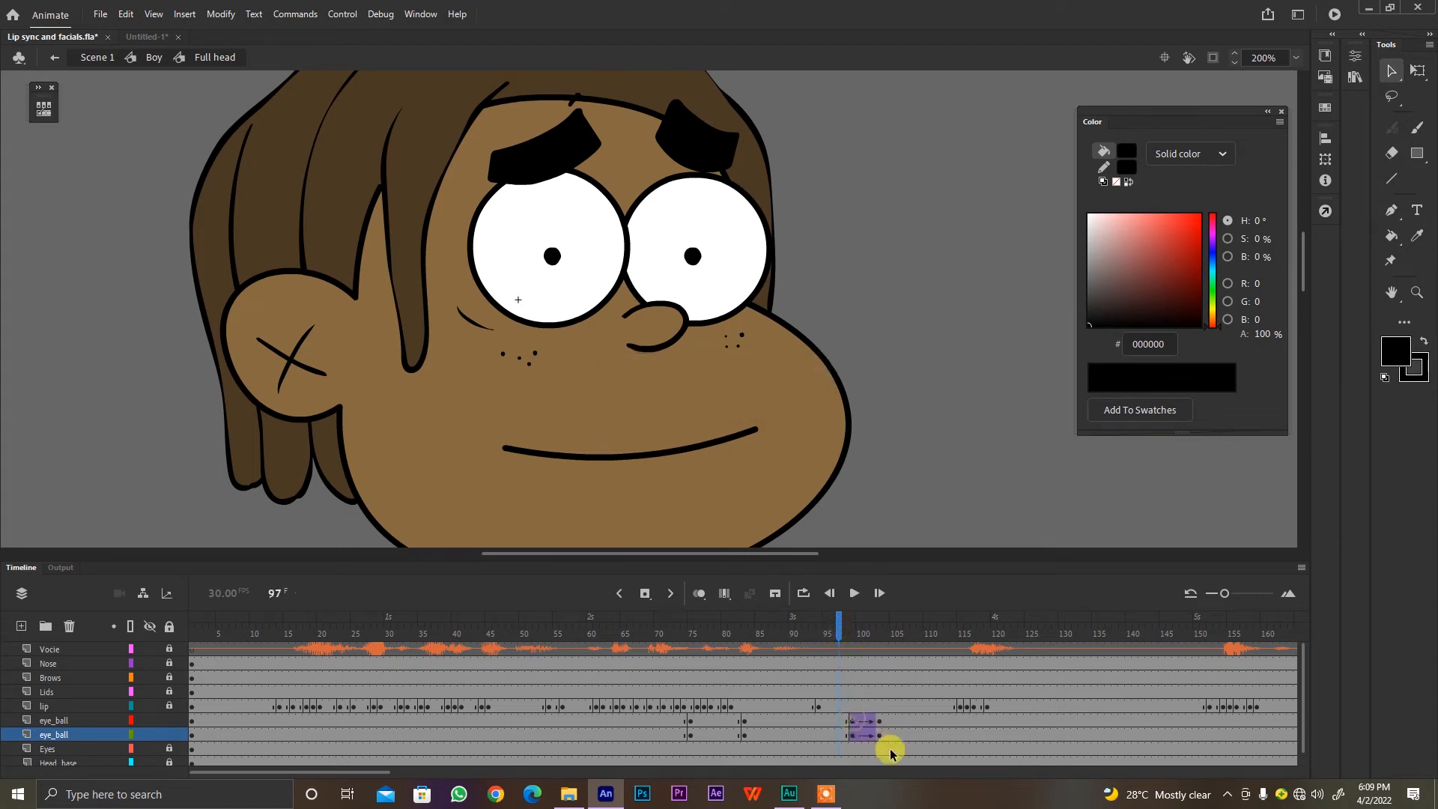
Step: Compare the pupil poses at frames 99 and 103, replay from frame 98 and step through the eye_ball tween
left_click(854, 721)
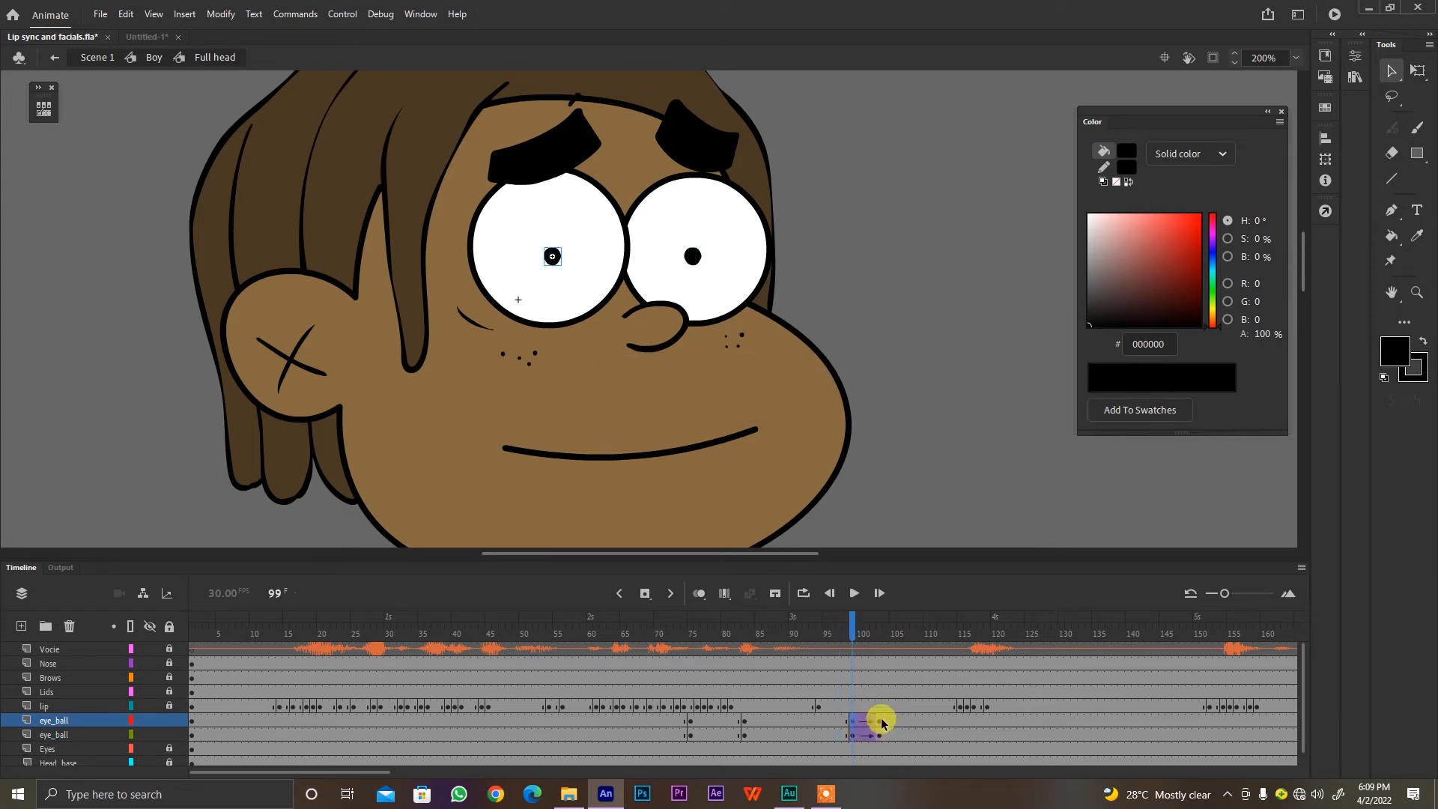
left_click(881, 720)
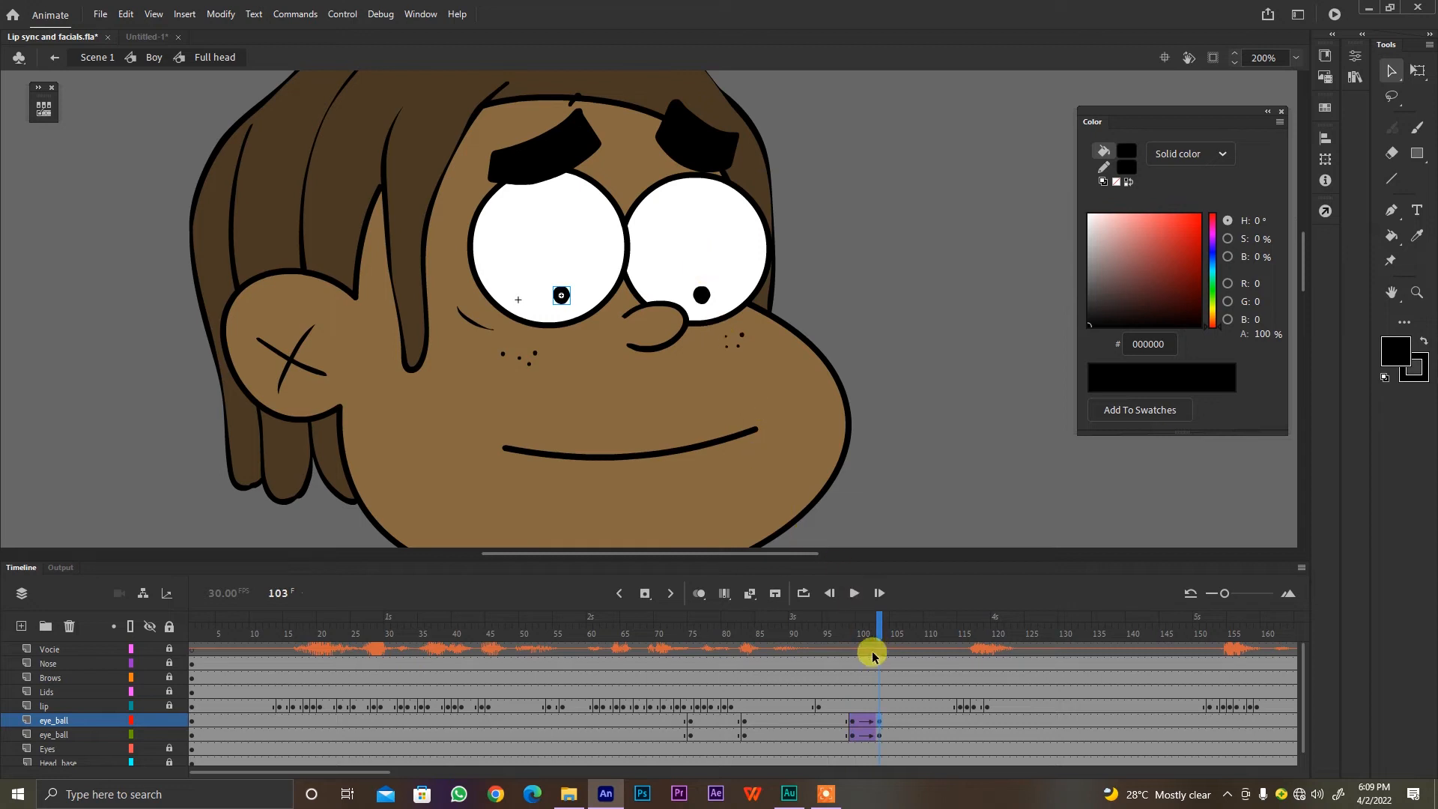
left_click(848, 636)
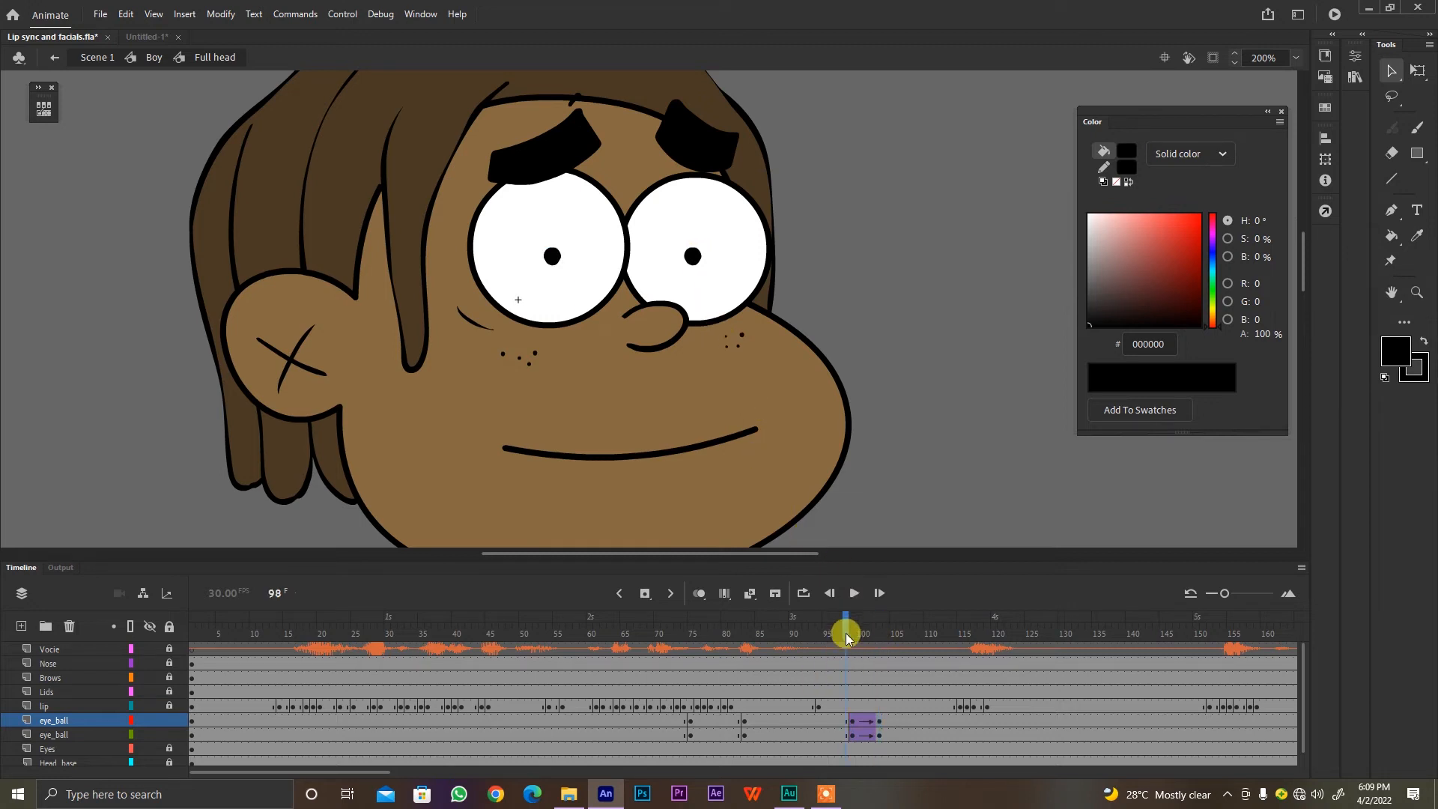
key("Return")
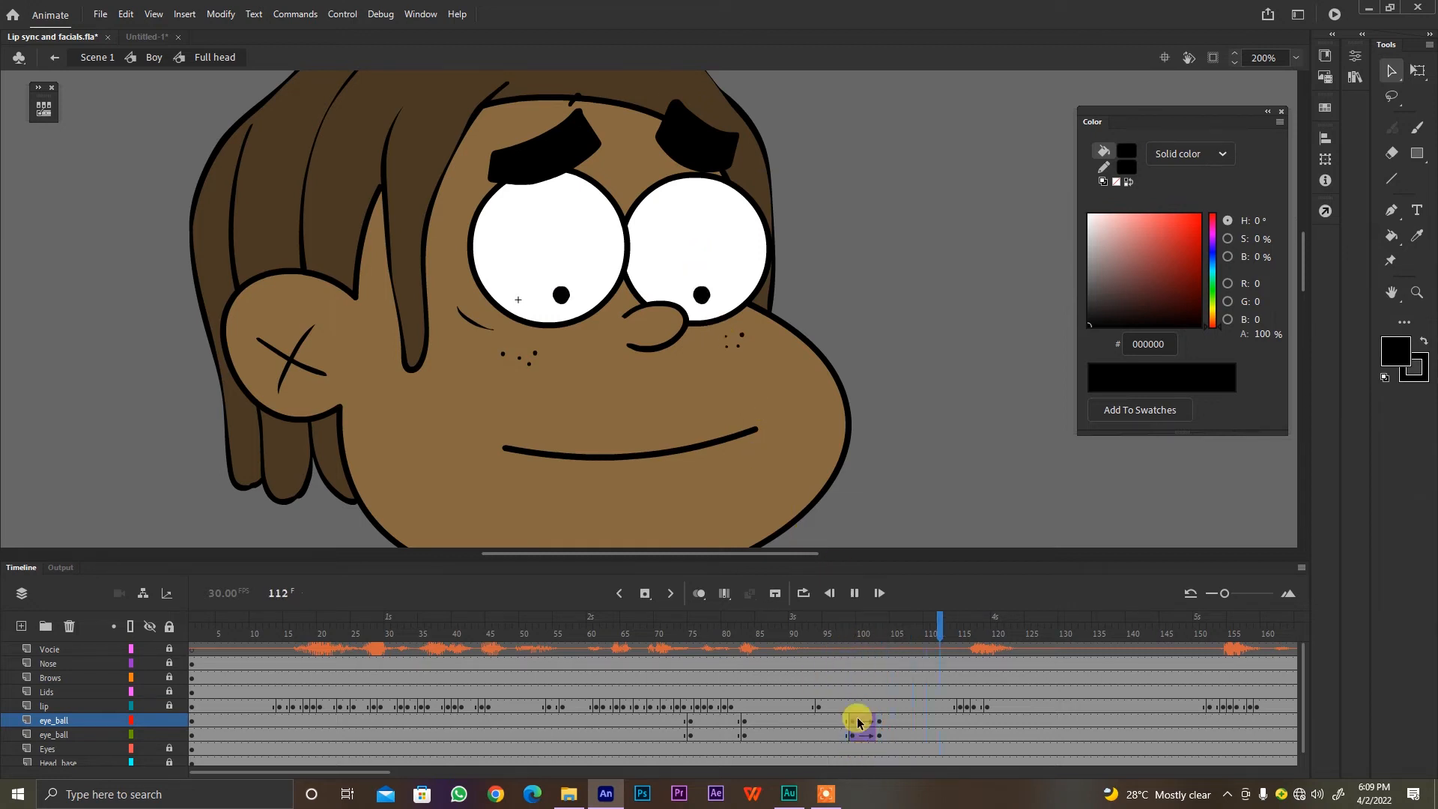
left_click(856, 633)
key("period")
key("period")
key("period")
key("period")
key("period")
Step: Move the tweened keyframes of both eye_ball layers earlier to frames 92 and 96 and play the section back
left_click(855, 721)
key("period")
key("period")
key("period")
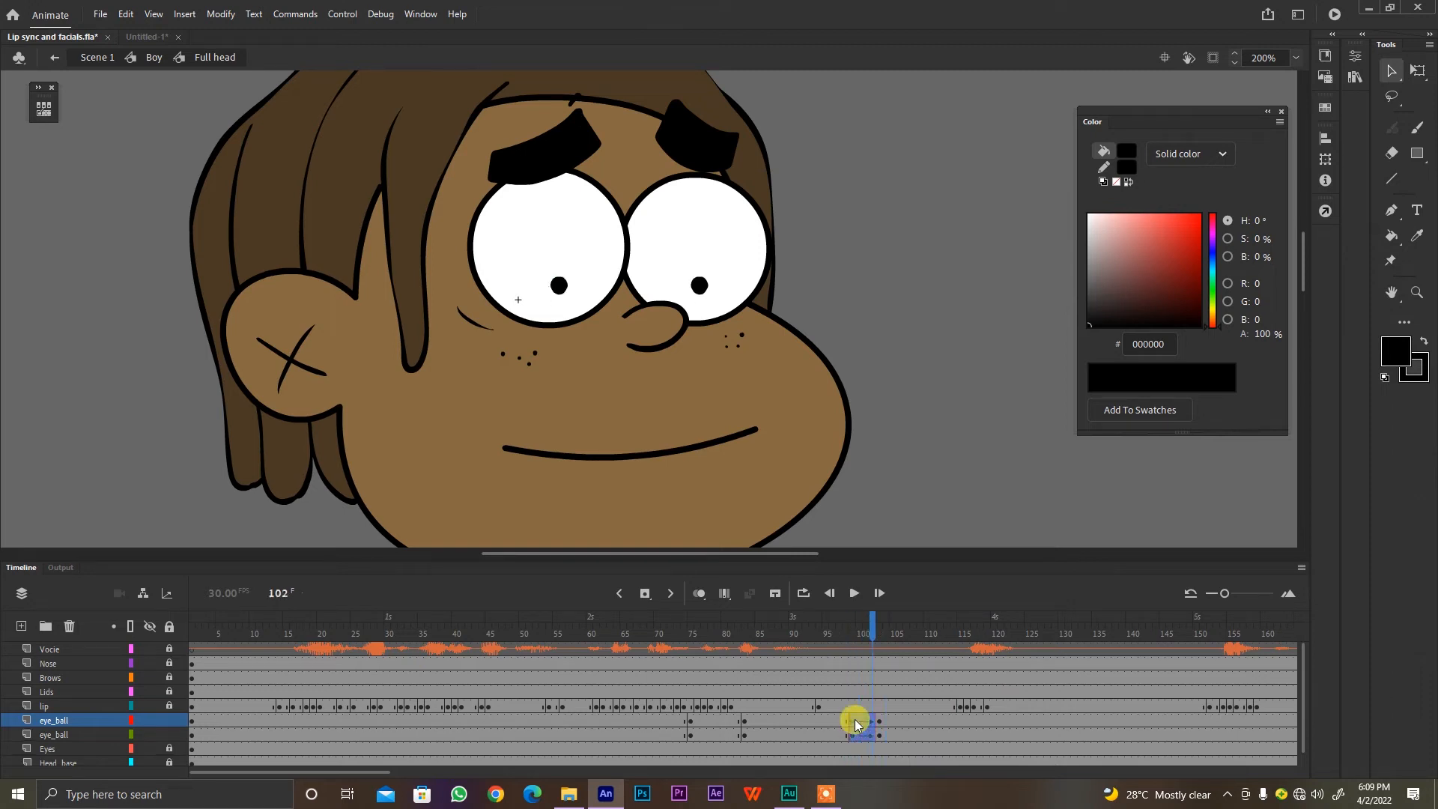
left_click_drag(856, 724, 827, 739)
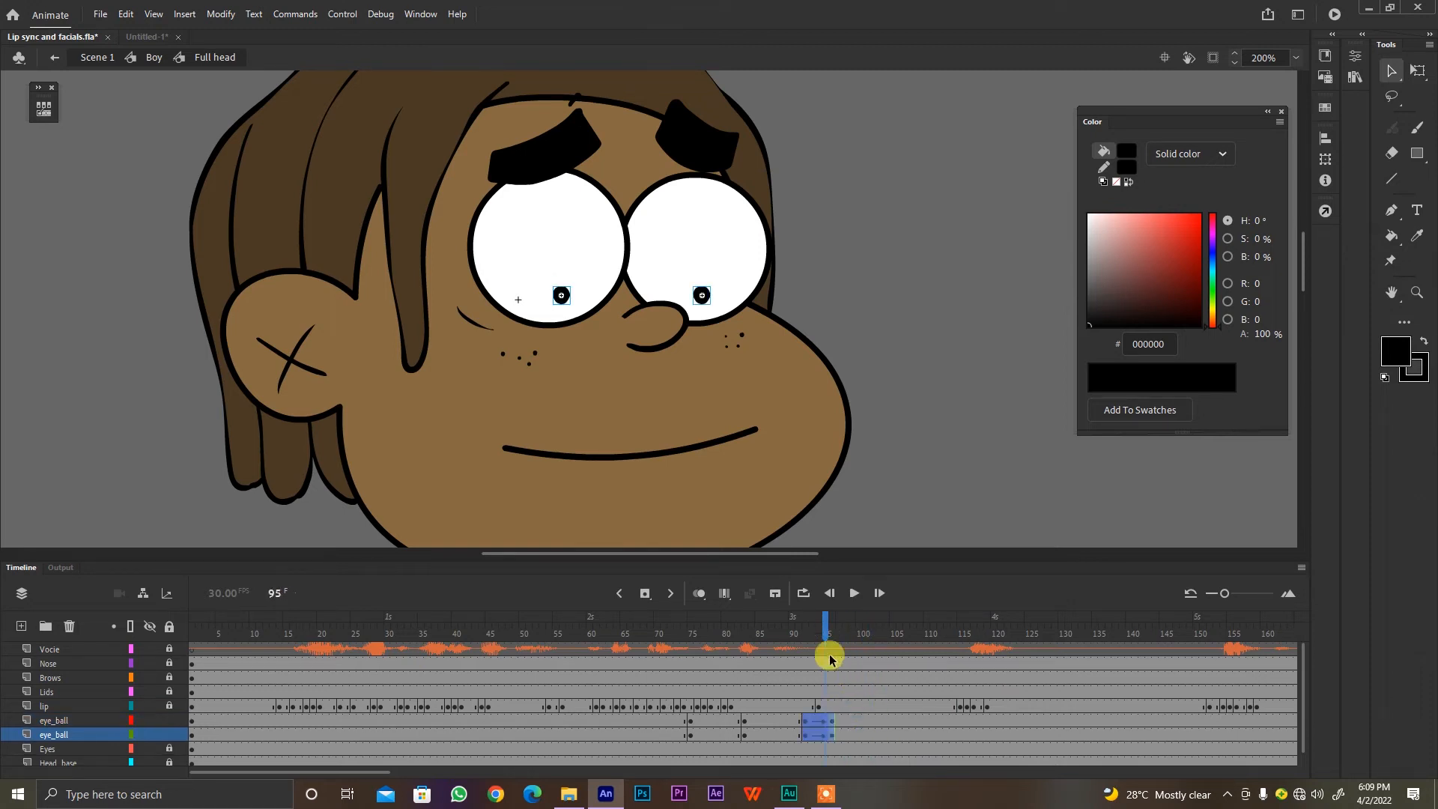
left_click(770, 632)
key("Return")
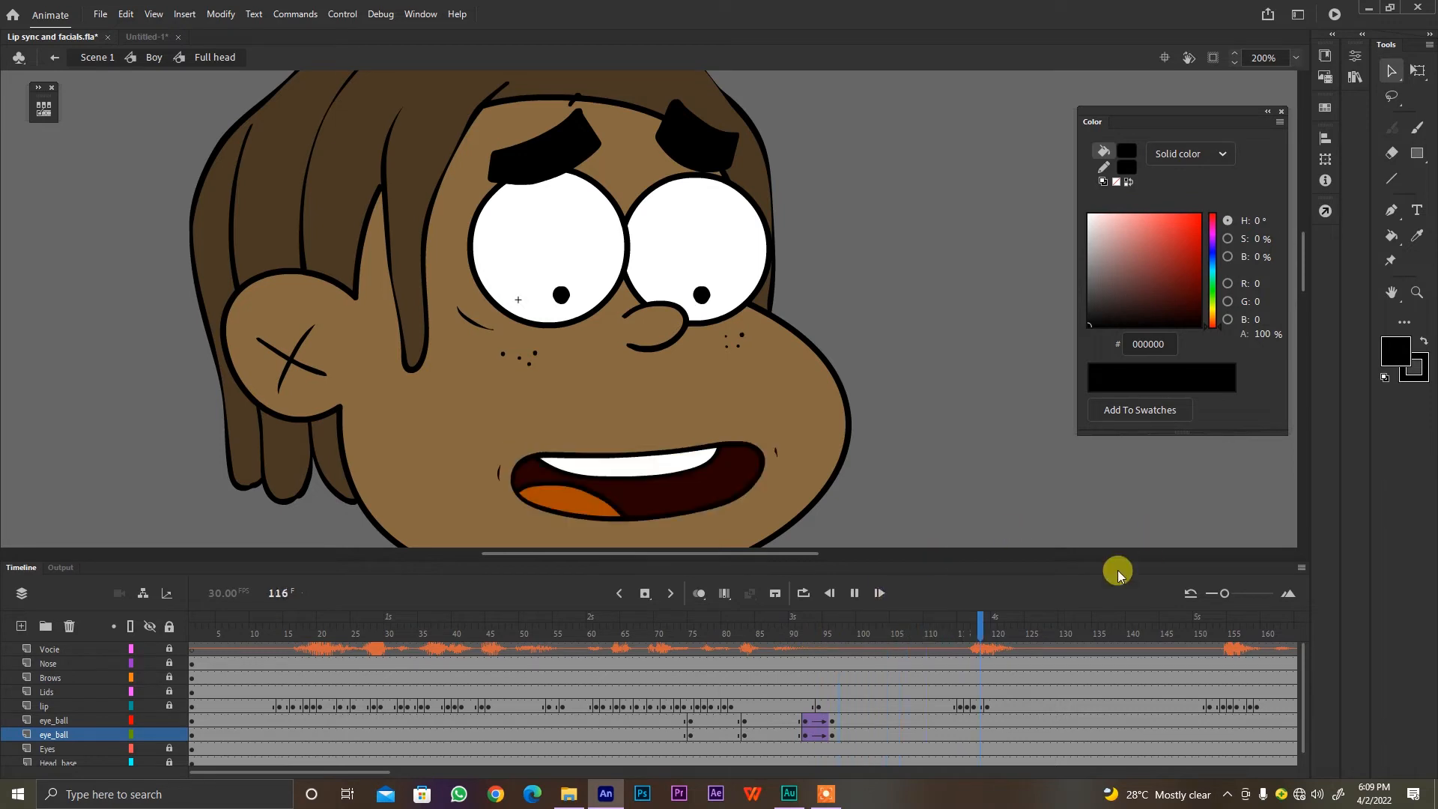
Step: Save the file and replay the eye movement from frame 70 at 100% zoom
key("ctrl+s")
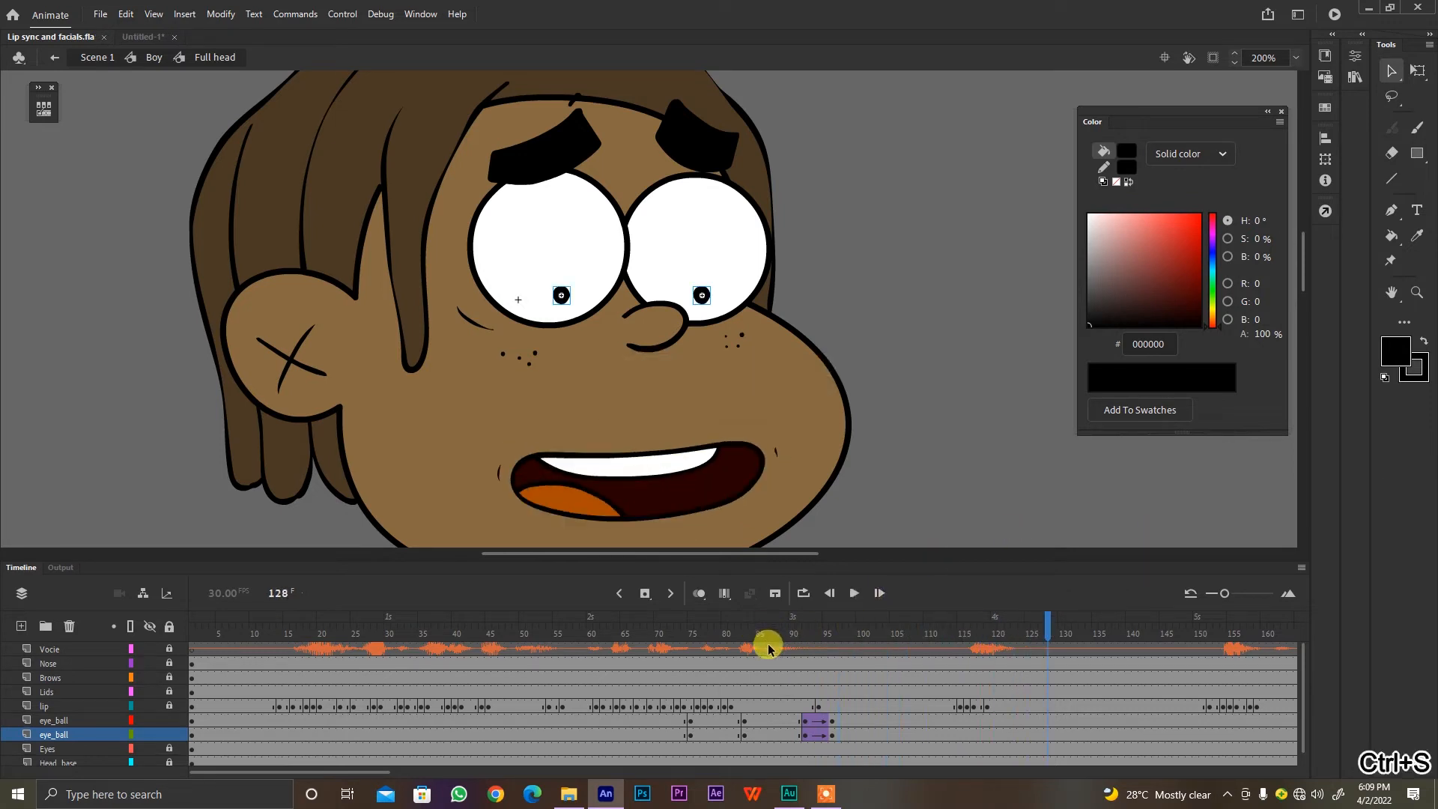
key("ctrl+1")
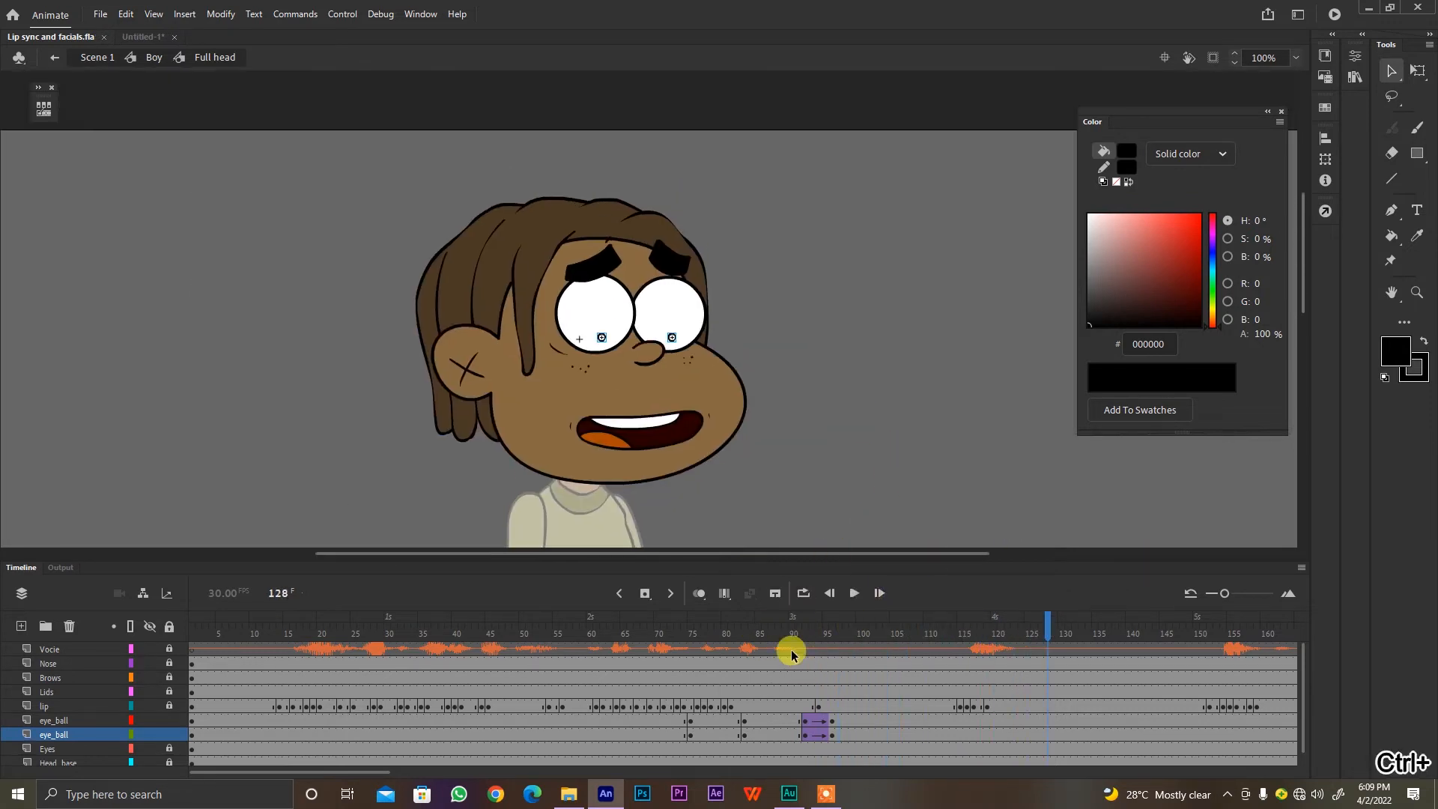
left_click(659, 633)
key("Return")
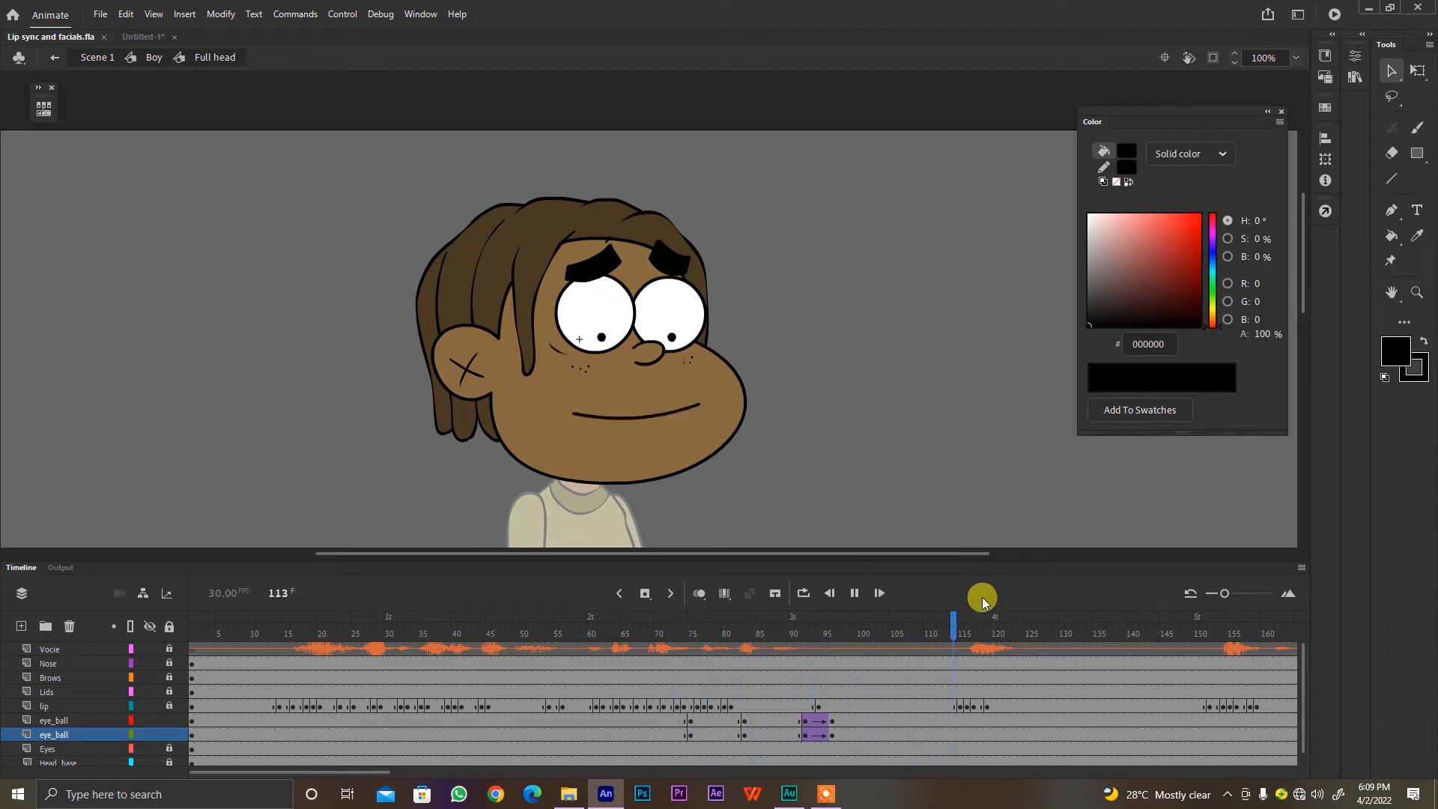
key("Return")
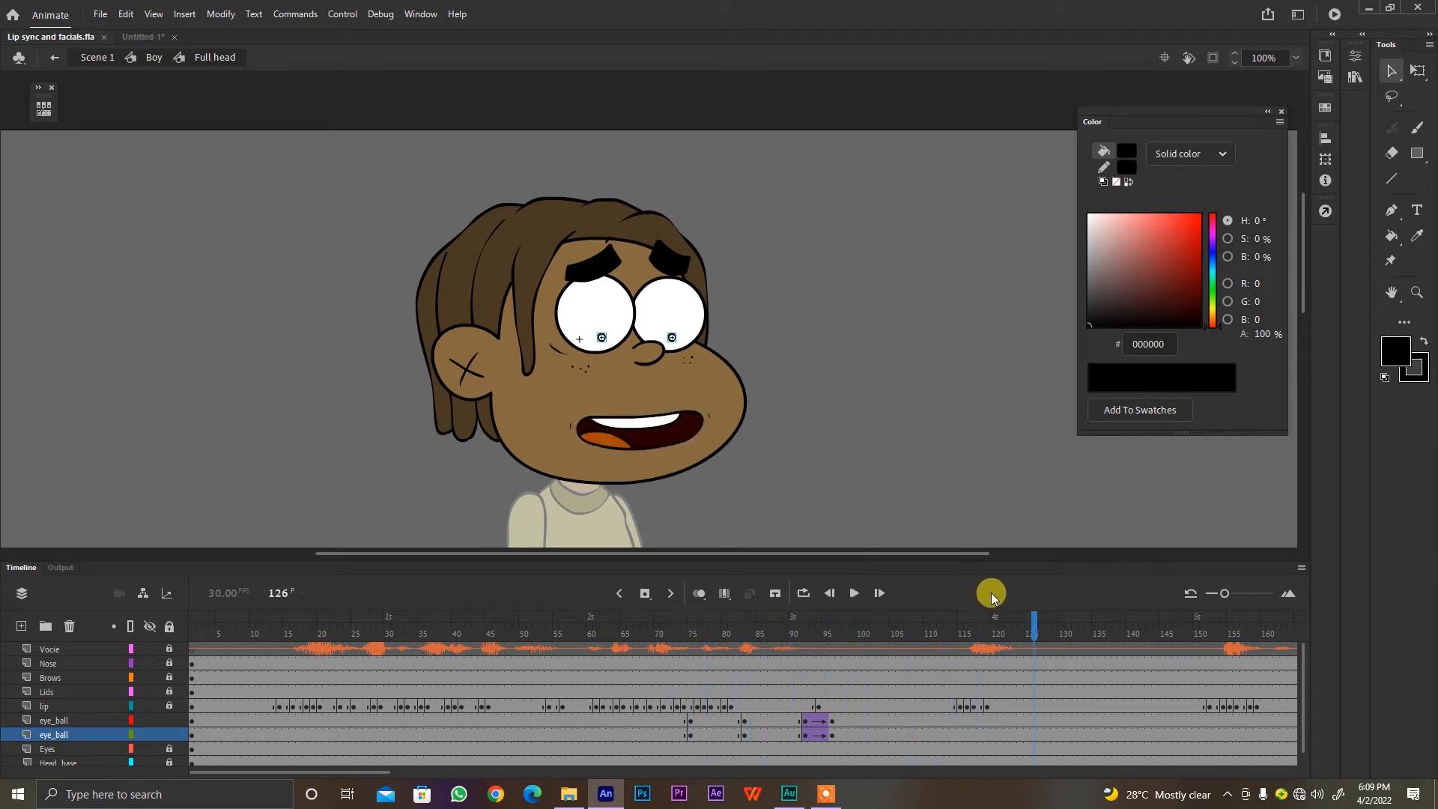
Step: Clear the tweened keyframes between frames 90 and 98 on both eye_ball layers and replay from frame 70
left_click(793, 720)
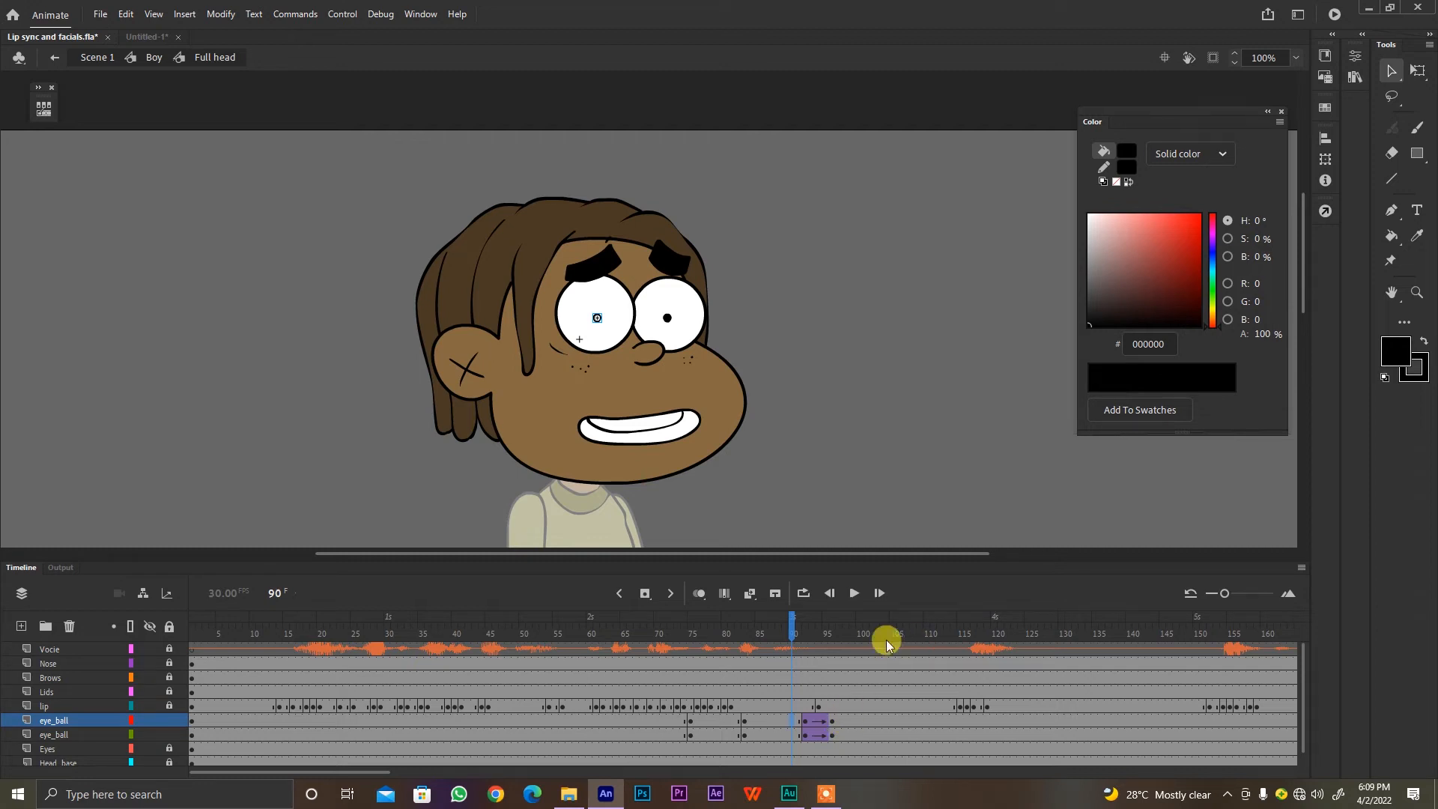
left_click_drag(845, 723, 792, 734)
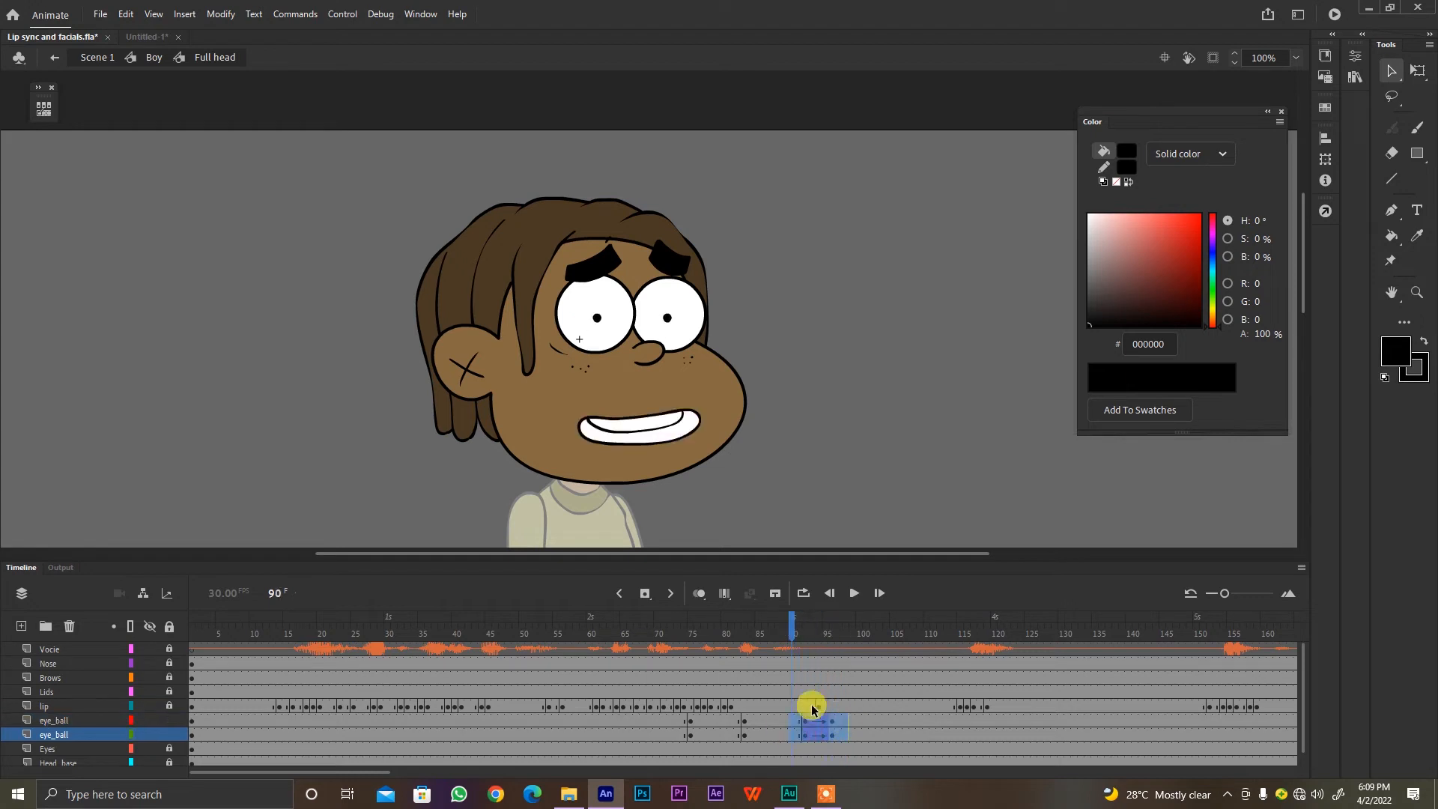
right_click(824, 730)
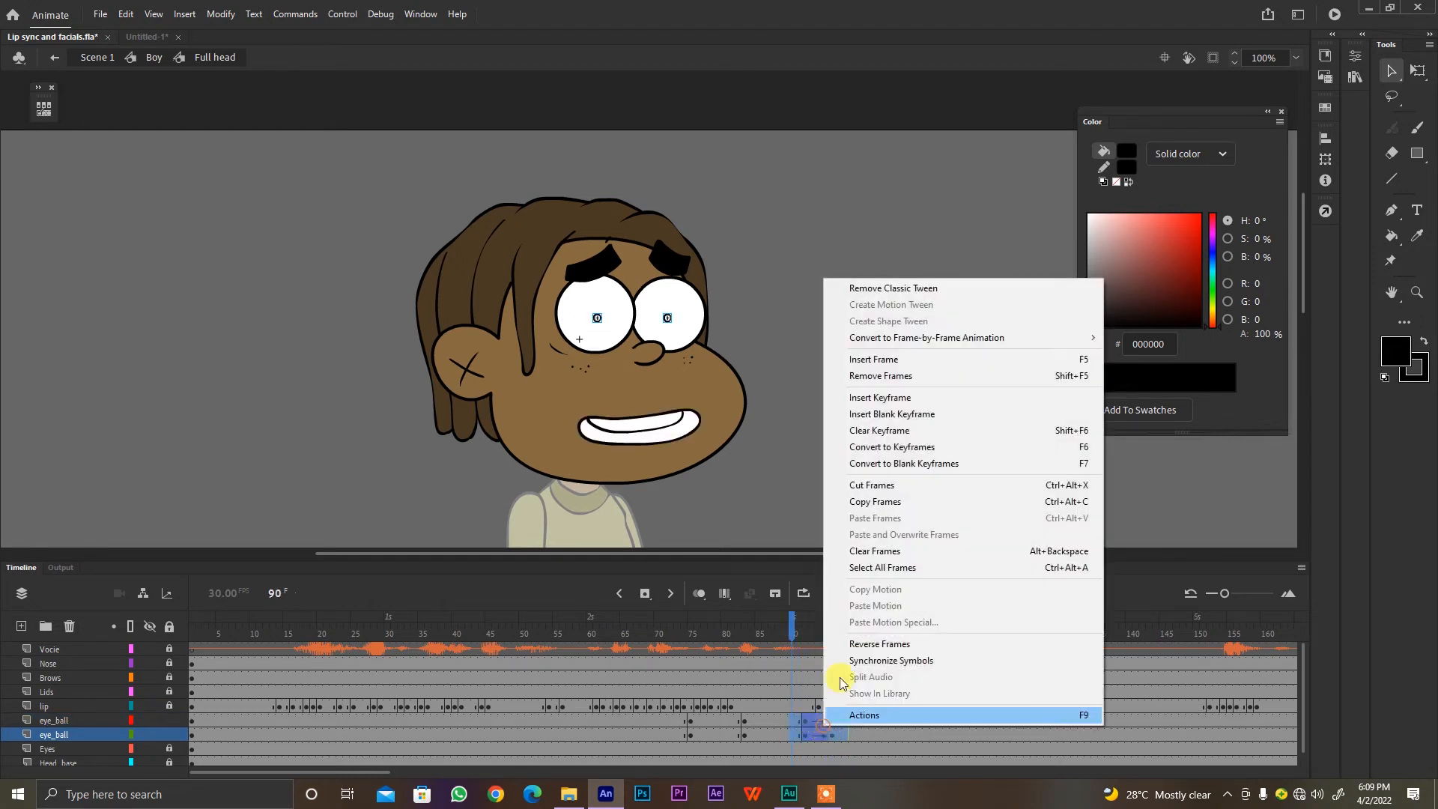
left_click(905, 432)
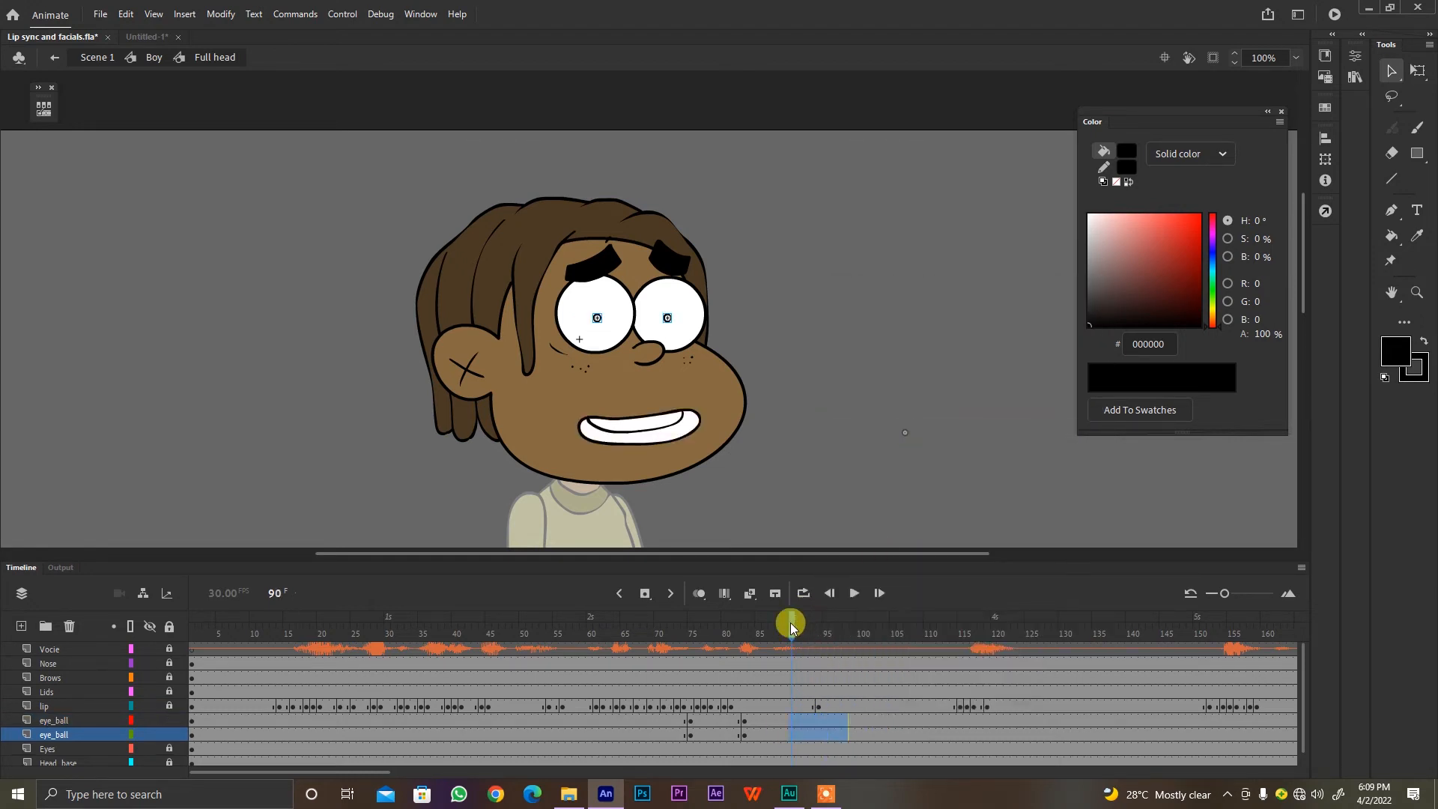
left_click(659, 633)
key("Return")
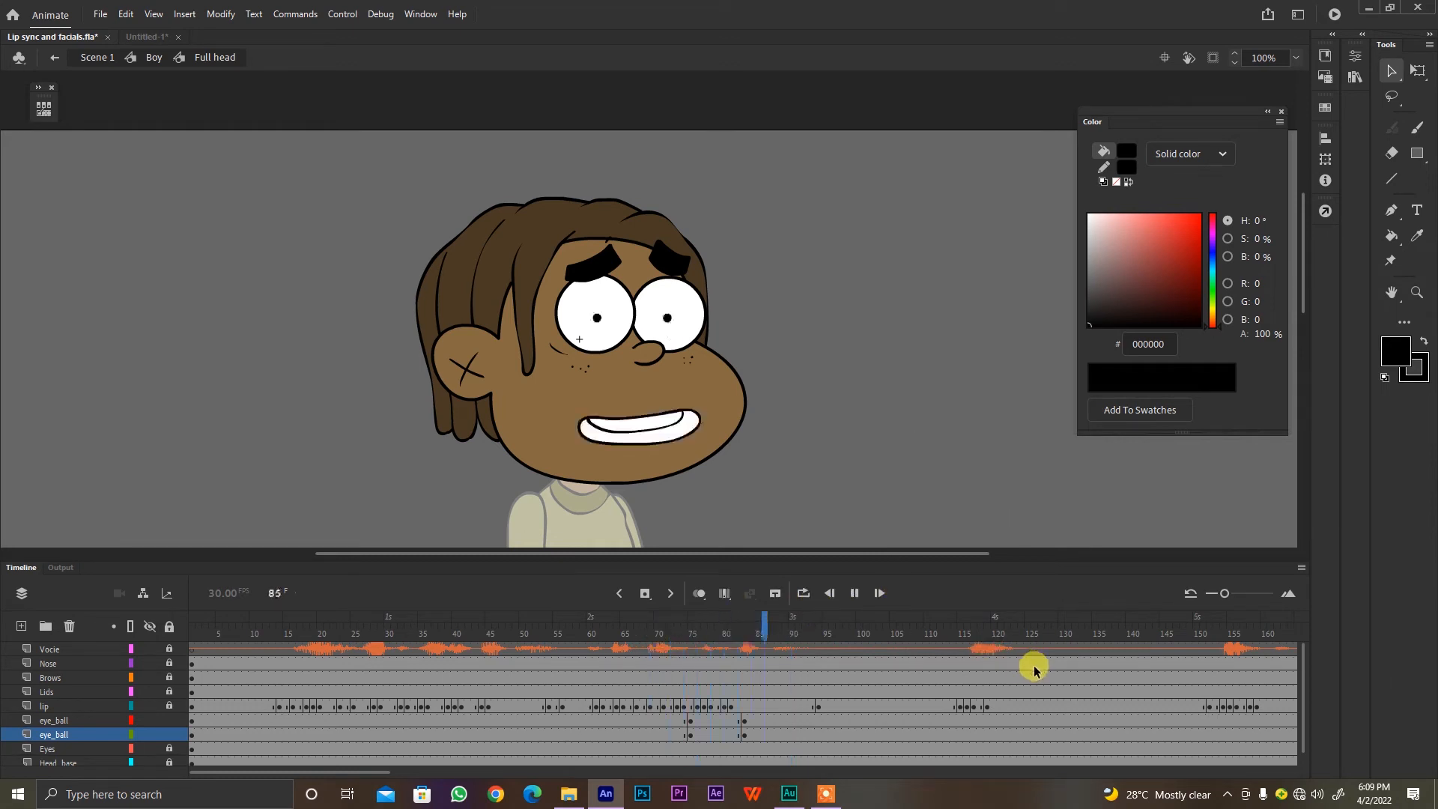
Step: Insert keyframes on both eye_ball layers at frame 117 and move both pupils up and to the right
left_click(1000, 633)
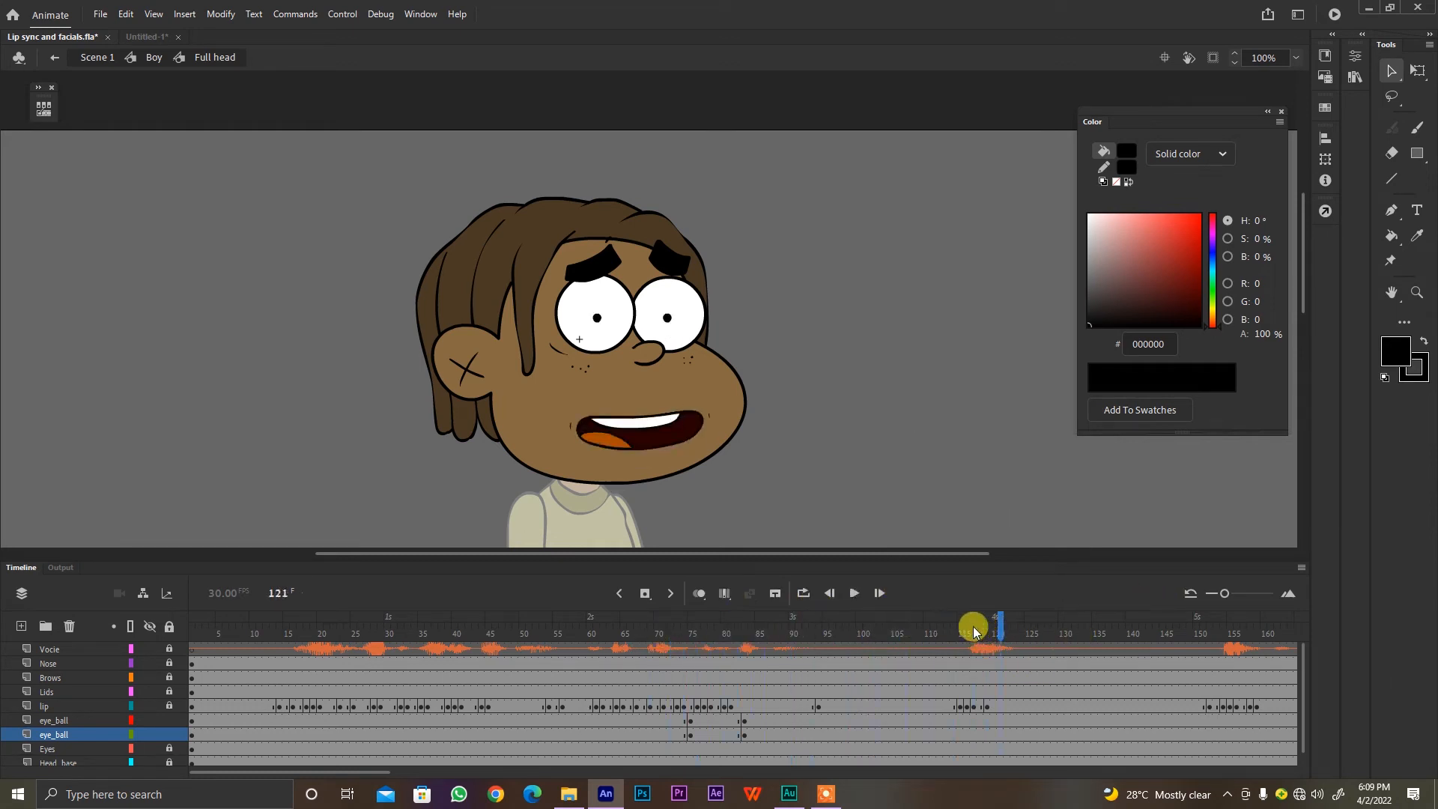
left_click(973, 634)
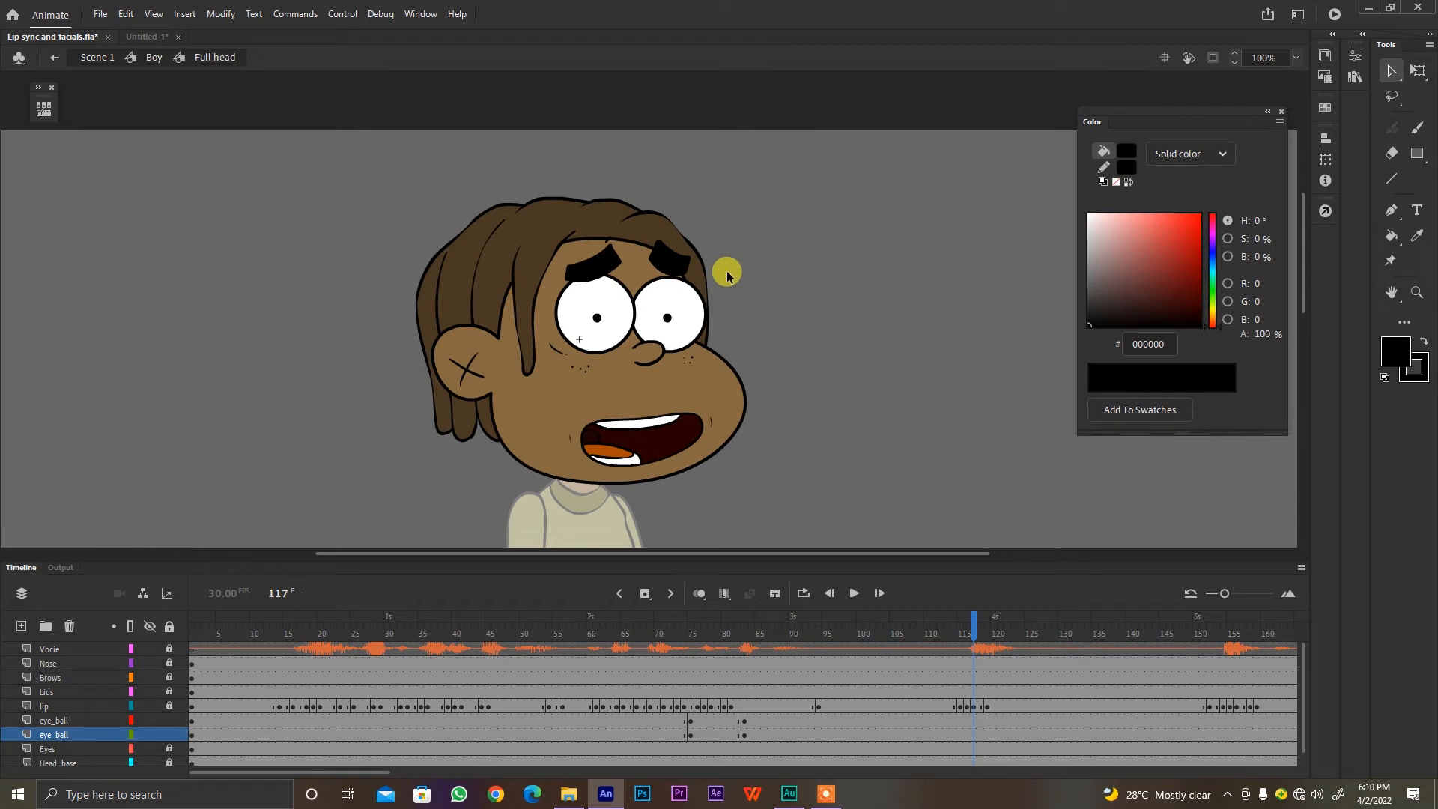
left_click(973, 730)
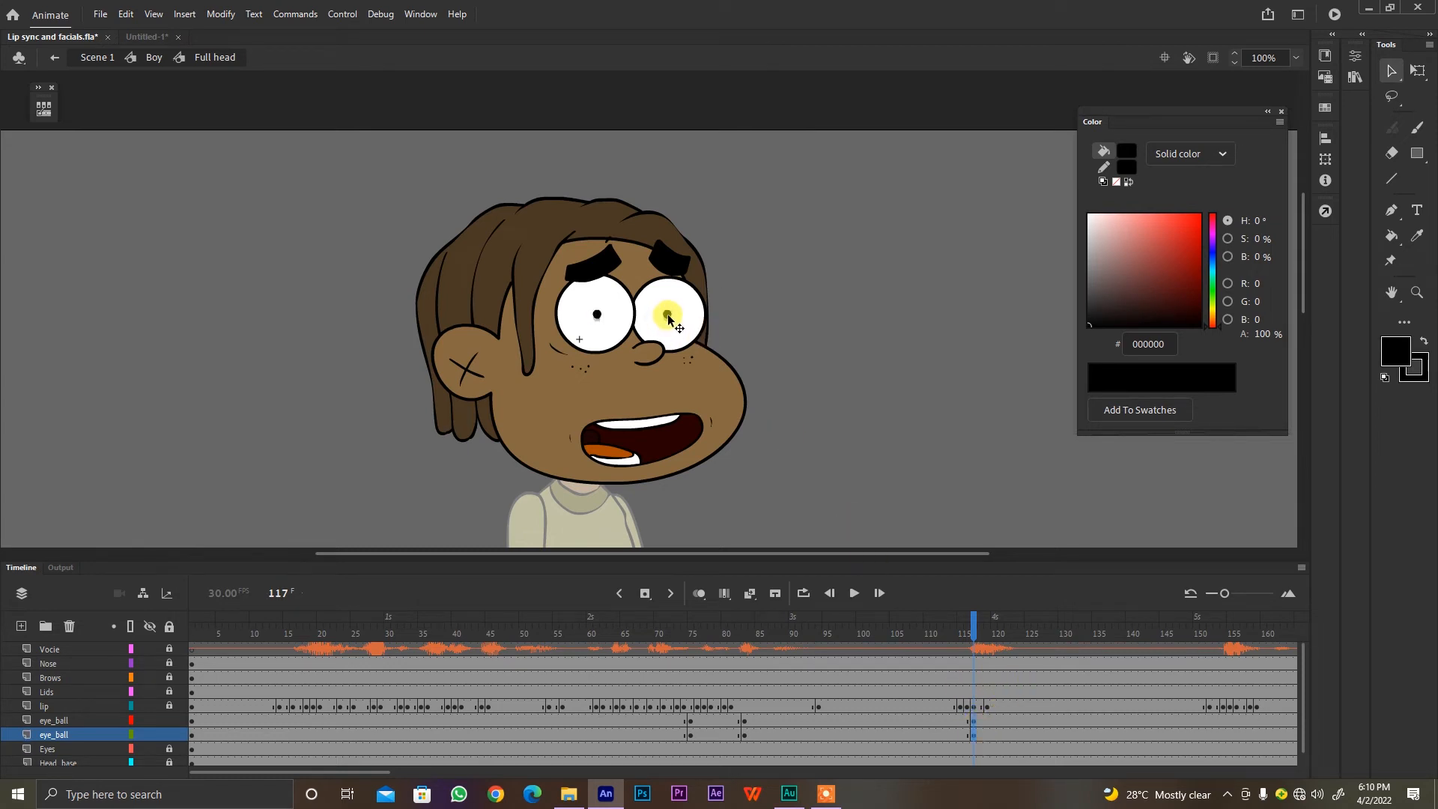
left_click_drag(668, 314, 681, 300)
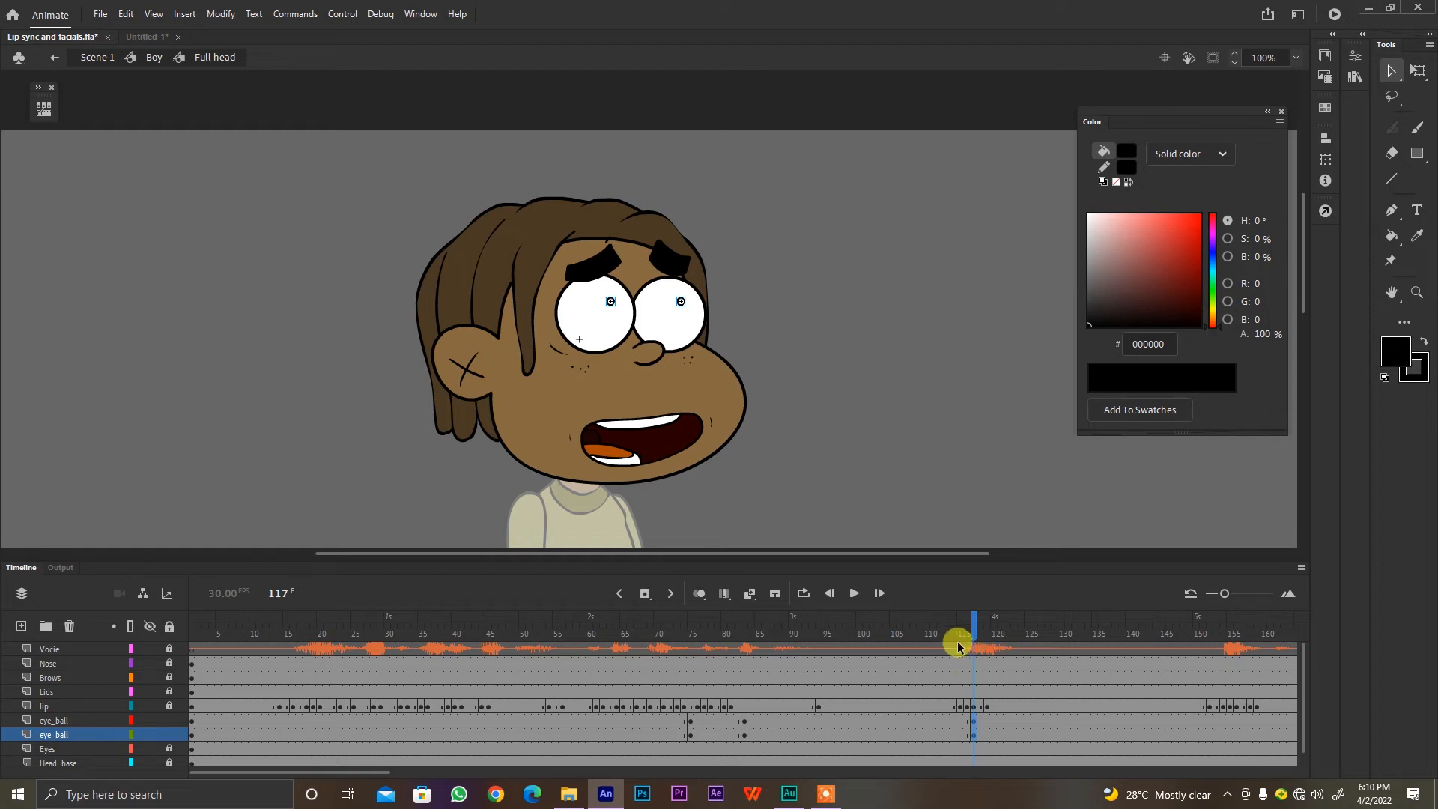
Step: Insert keyframes on both eye_ball layers at frame 141 and move both pupils down to just below eye centre
key("Return")
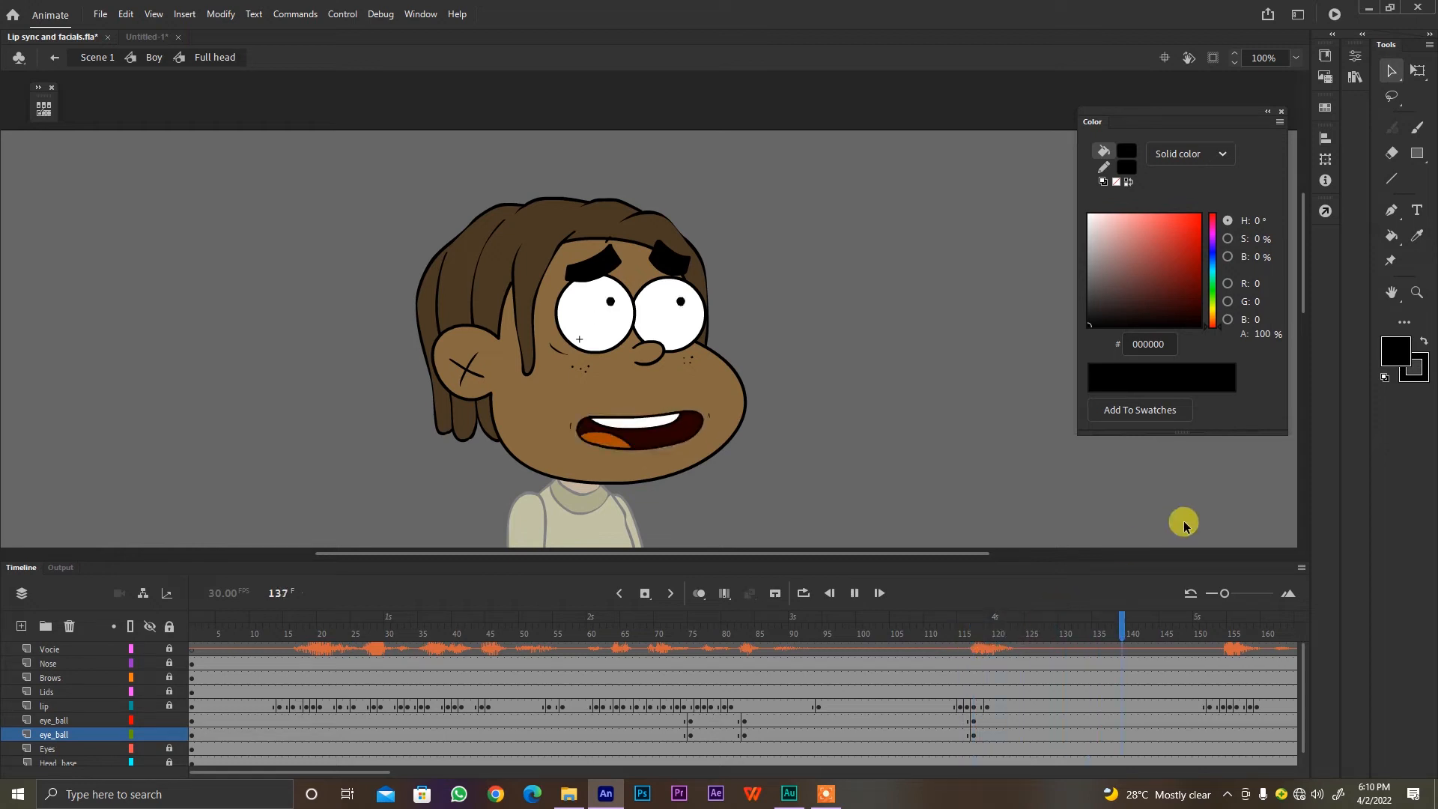
key("Return")
left_click_drag(1136, 723, 1137, 737)
key("F6")
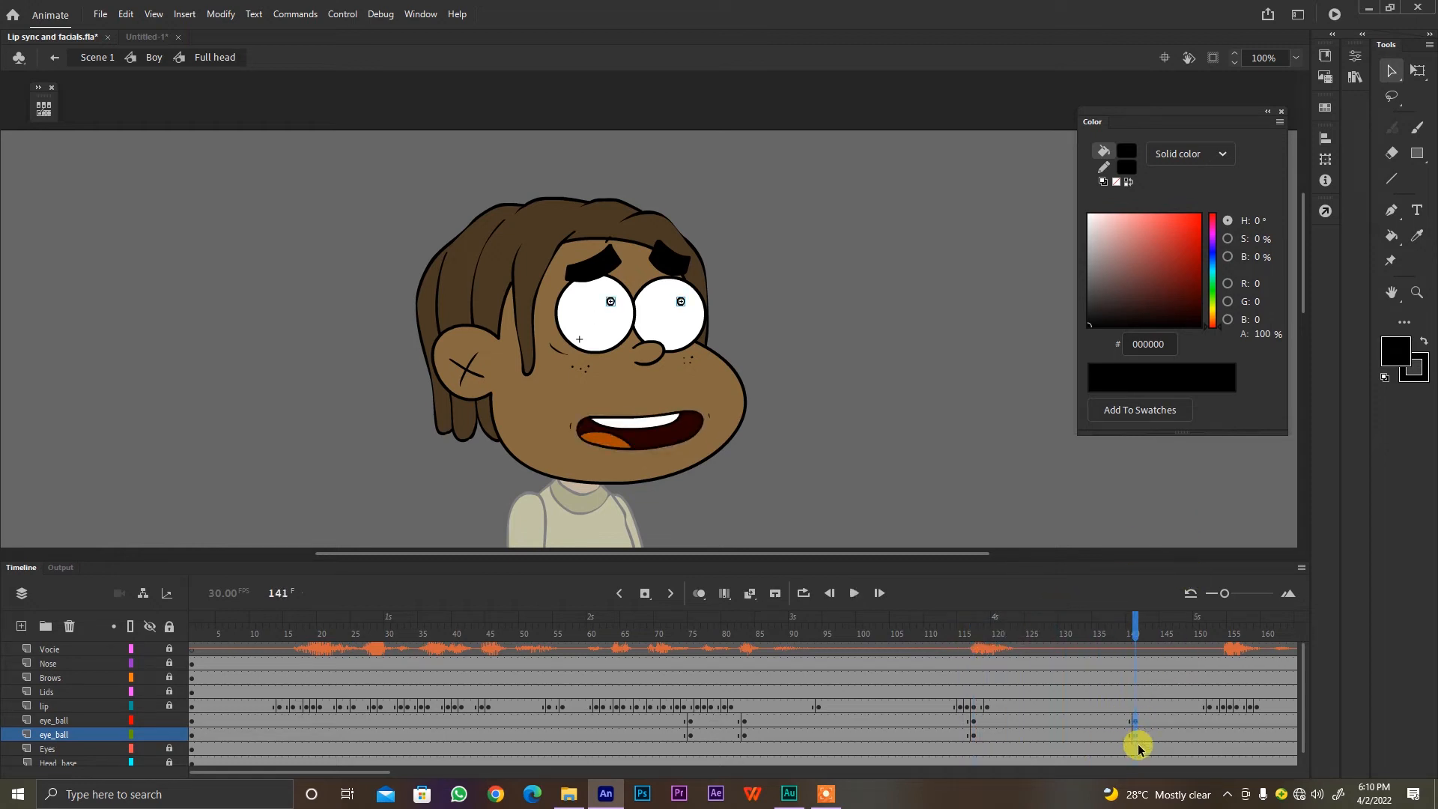
left_click_drag(682, 302, 680, 322)
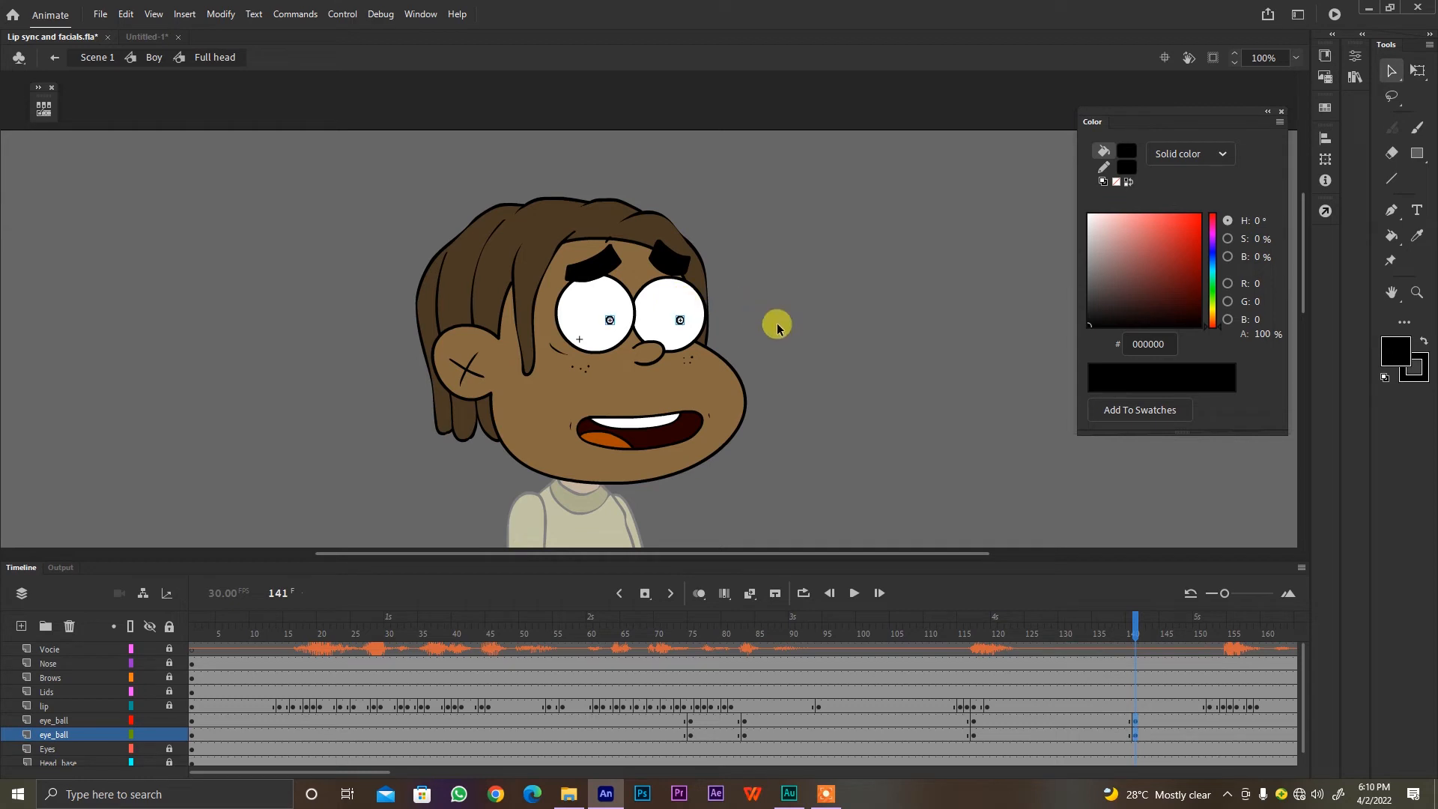
Step: Play the remaining voice track through to frame 200 and nudge both pupils slightly up and to the right
left_click(1110, 633)
key("Return")
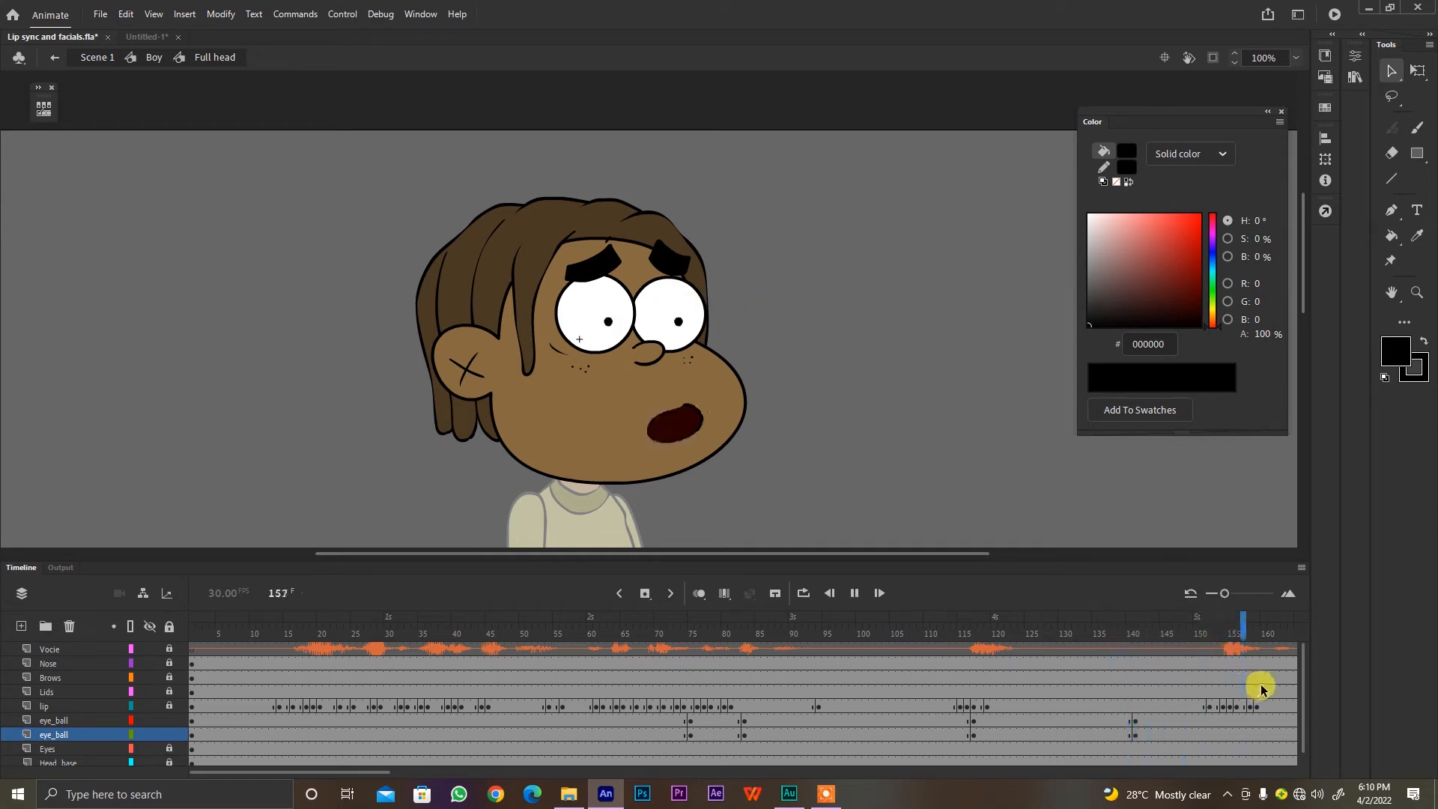
key("Return")
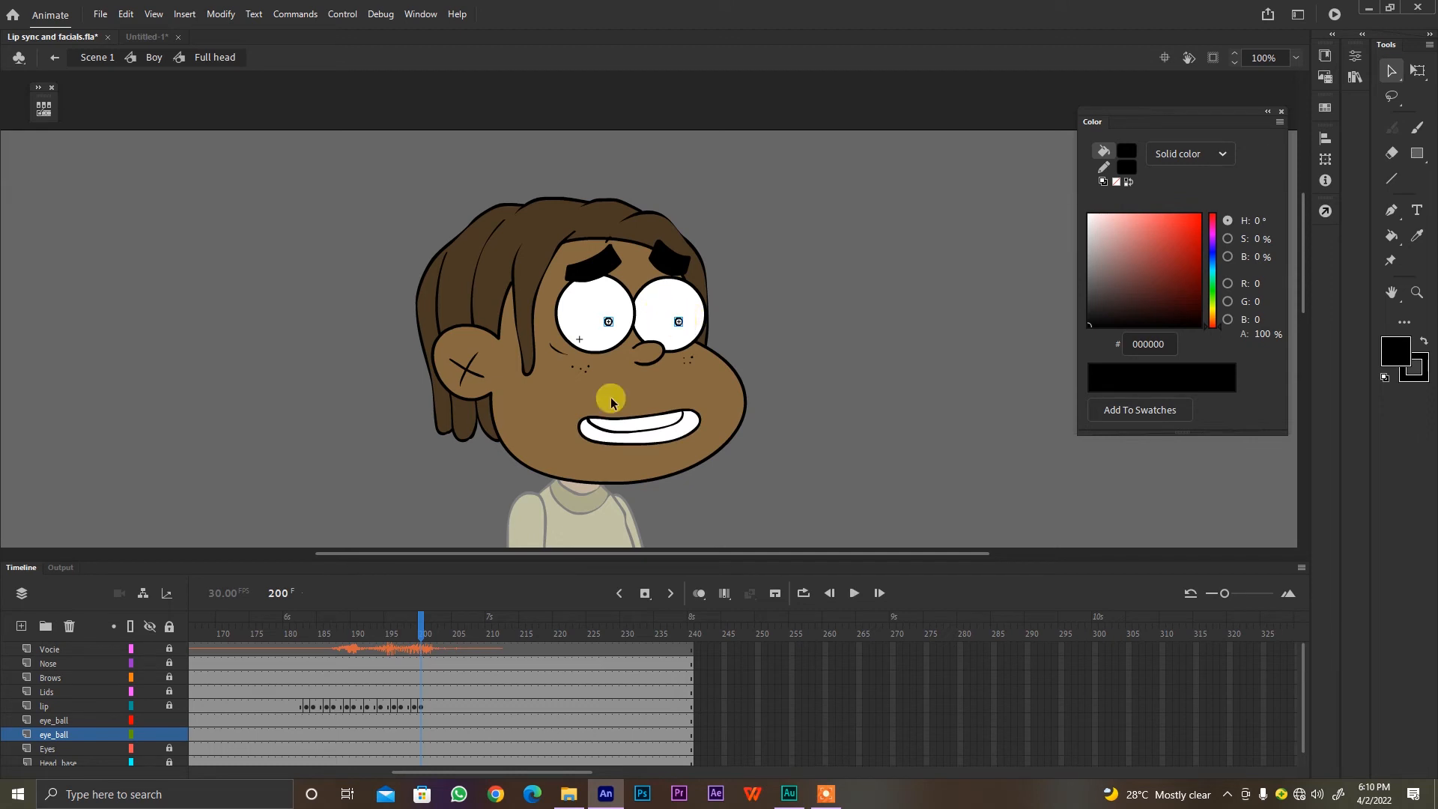
key("Up")
key("Up")
key("Right")
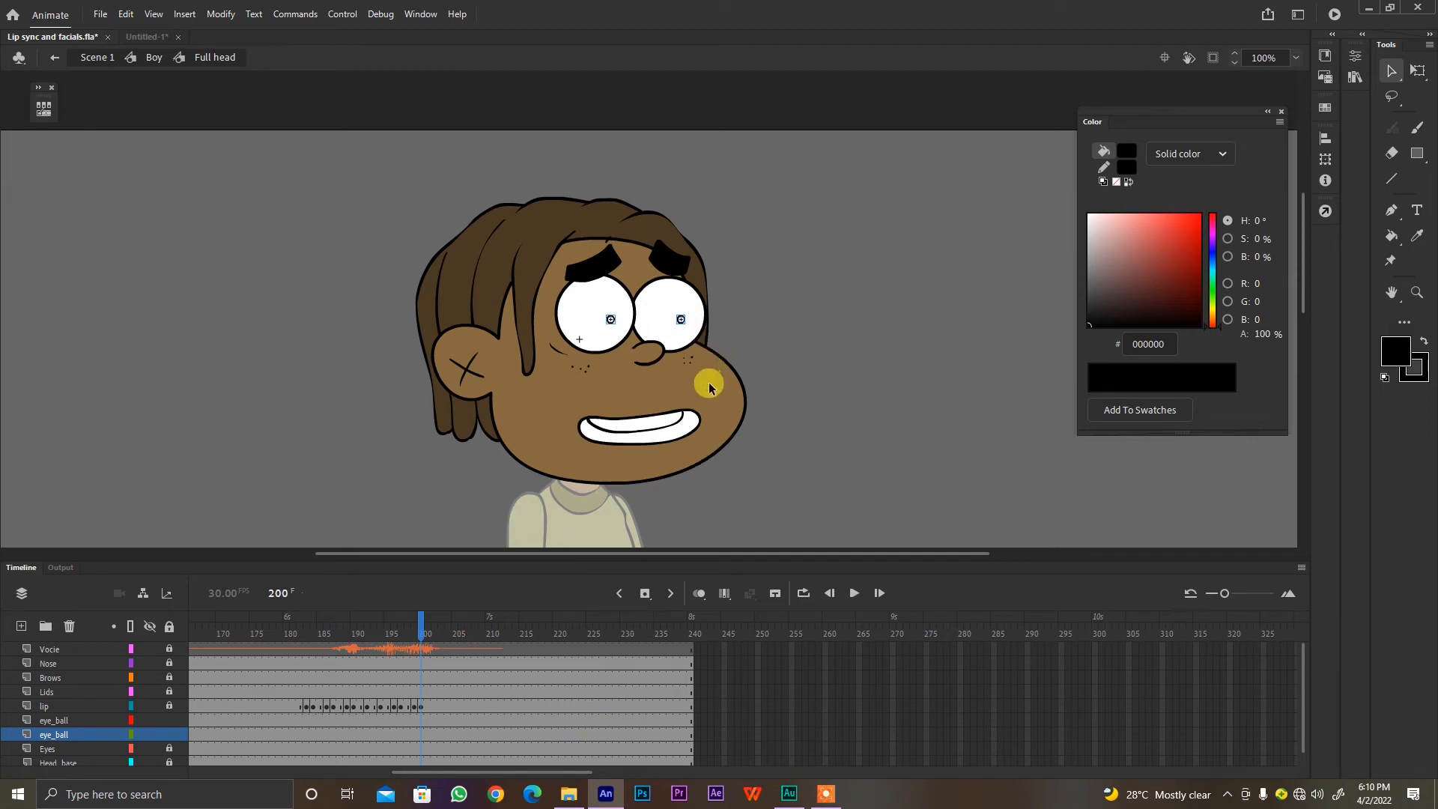
key("Up")
key("Up")
key("Right")
key("Right")
key("Right")
key("Right")
key("Right")
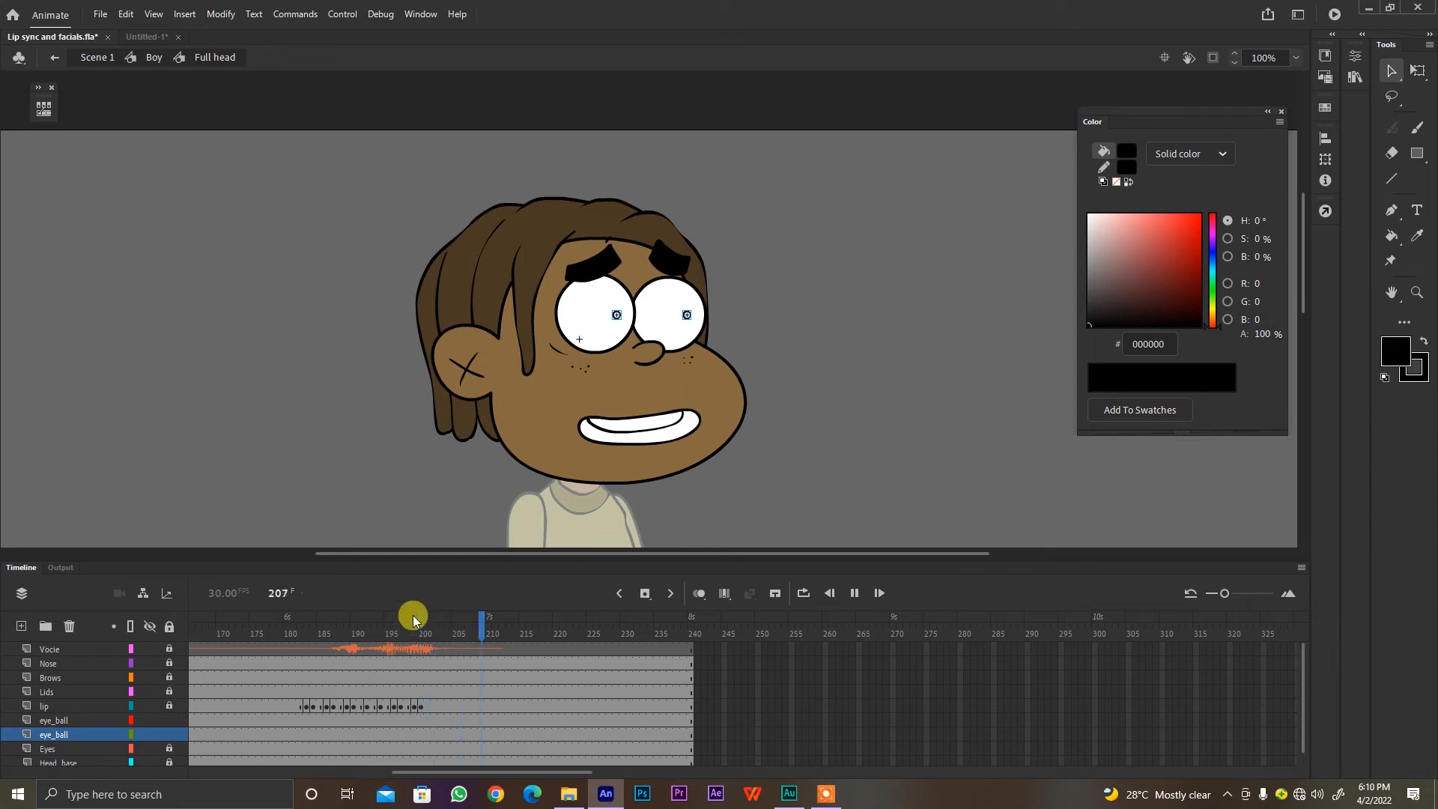
Step: Lock both eye_ball layers and unlock the Lids layer for editing
left_click(171, 721)
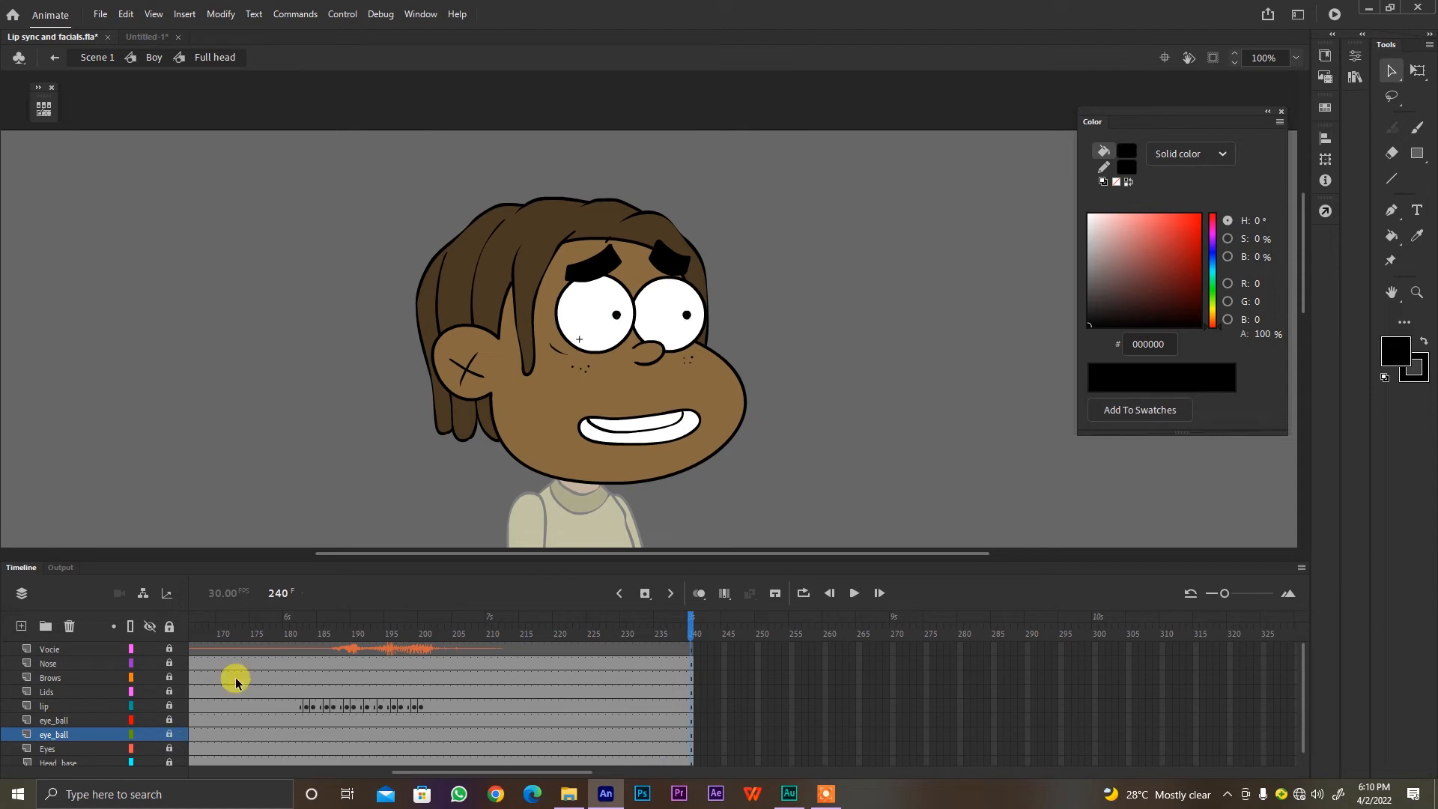
left_click(157, 687)
left_click(170, 690)
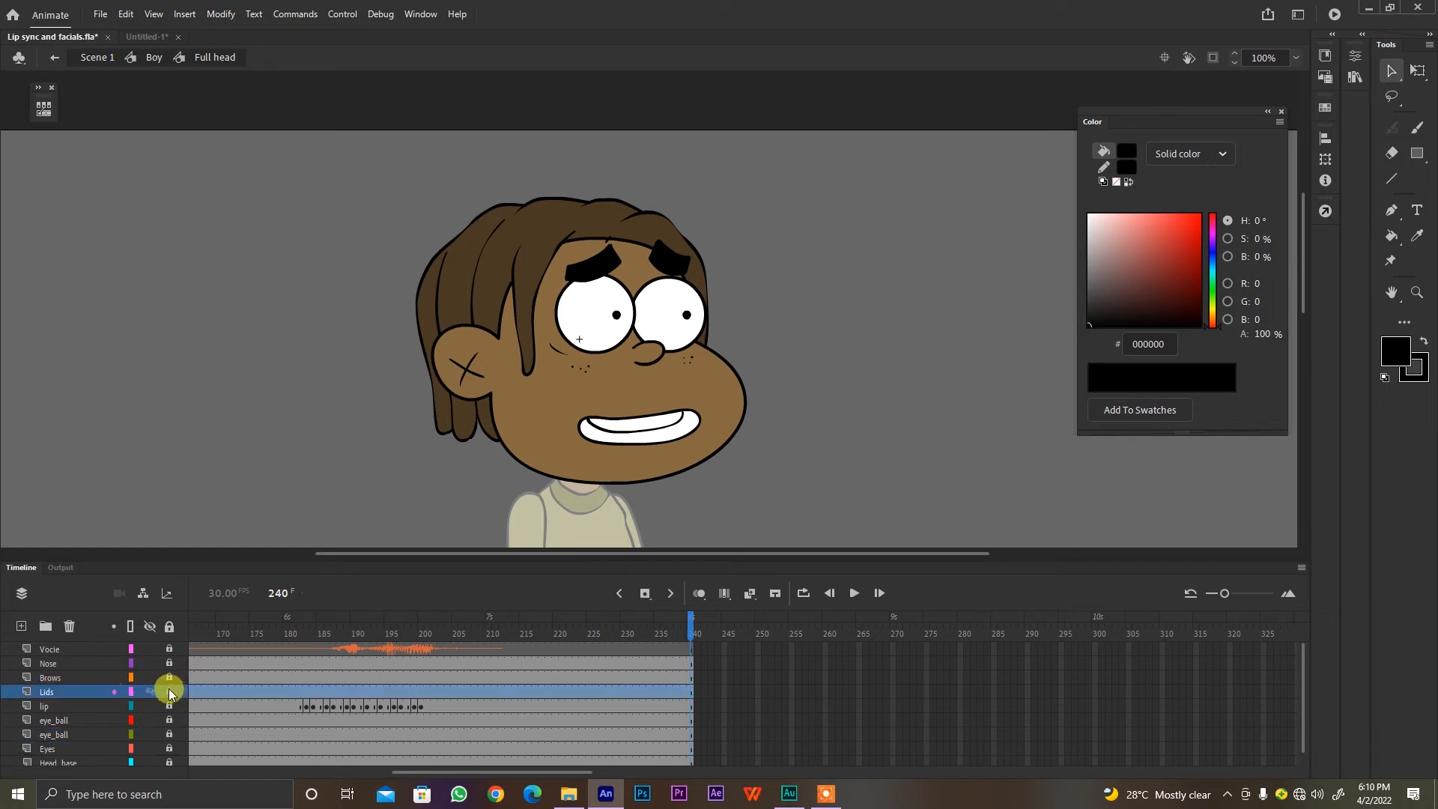
scroll(570, 776, "left", 5)
scroll(570, 776, "left", 6)
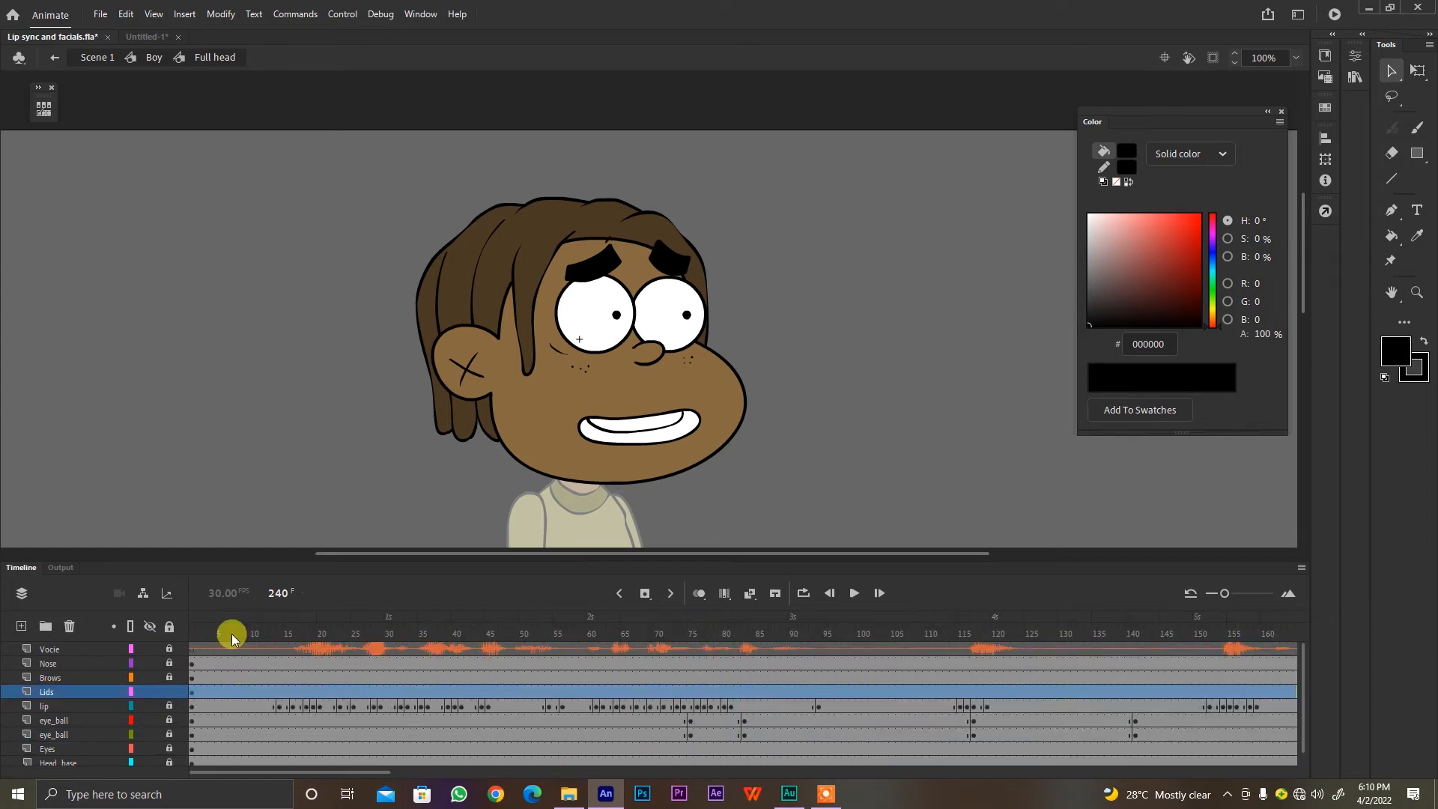
Step: Save the file at frame 1 and expand the Frame Picker, keeping the boy's head in view beside it
left_click(192, 631)
key("ctrl+s")
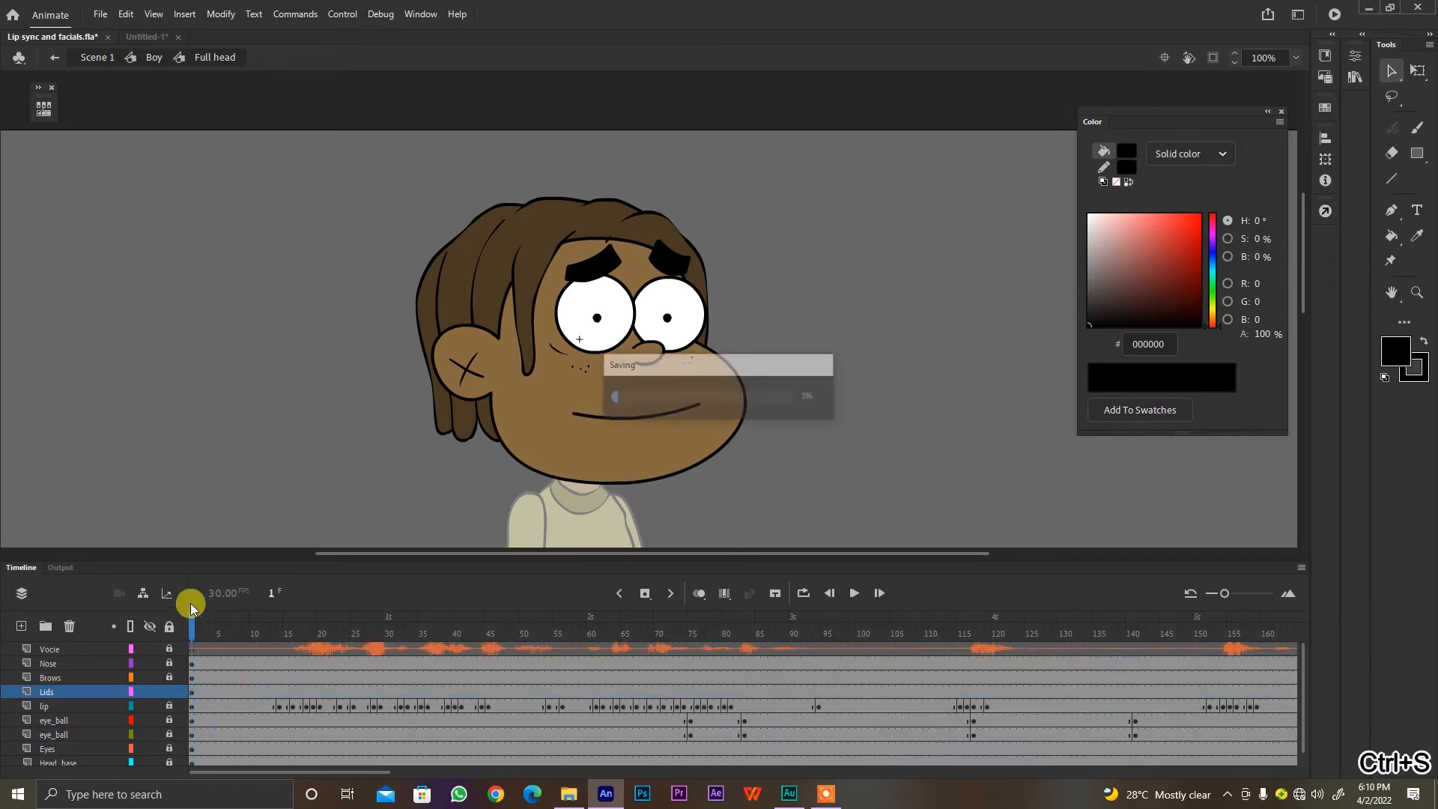
left_click_drag(658, 364, 916, 354)
left_click(38, 88)
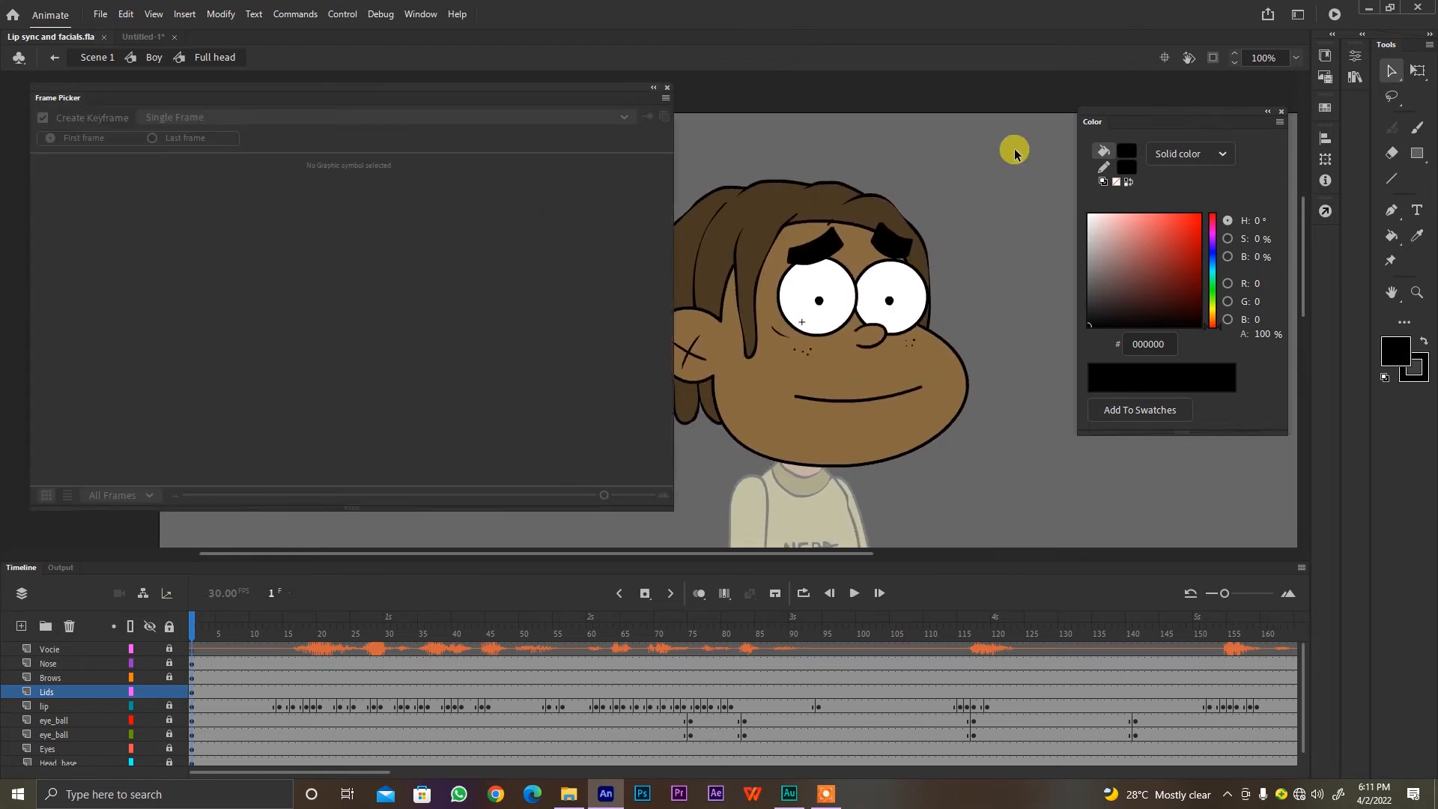
left_click_drag(1015, 150, 733, 456)
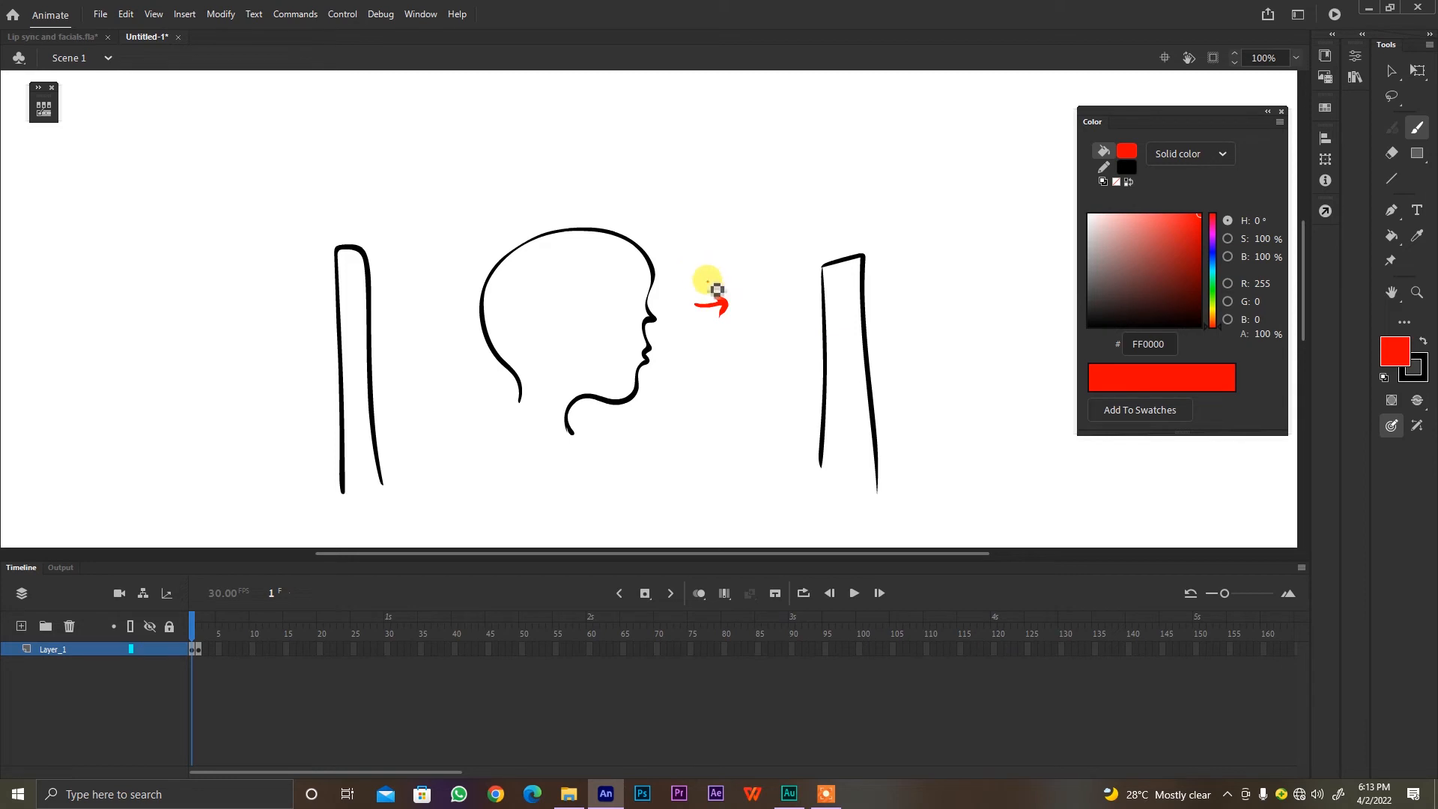
Step: Undo the extra red brush stroke above the arrow in the Untitled-1 sketch and go to frame 2
left_click_drag(706, 282, 741, 284)
key("ctrl+z")
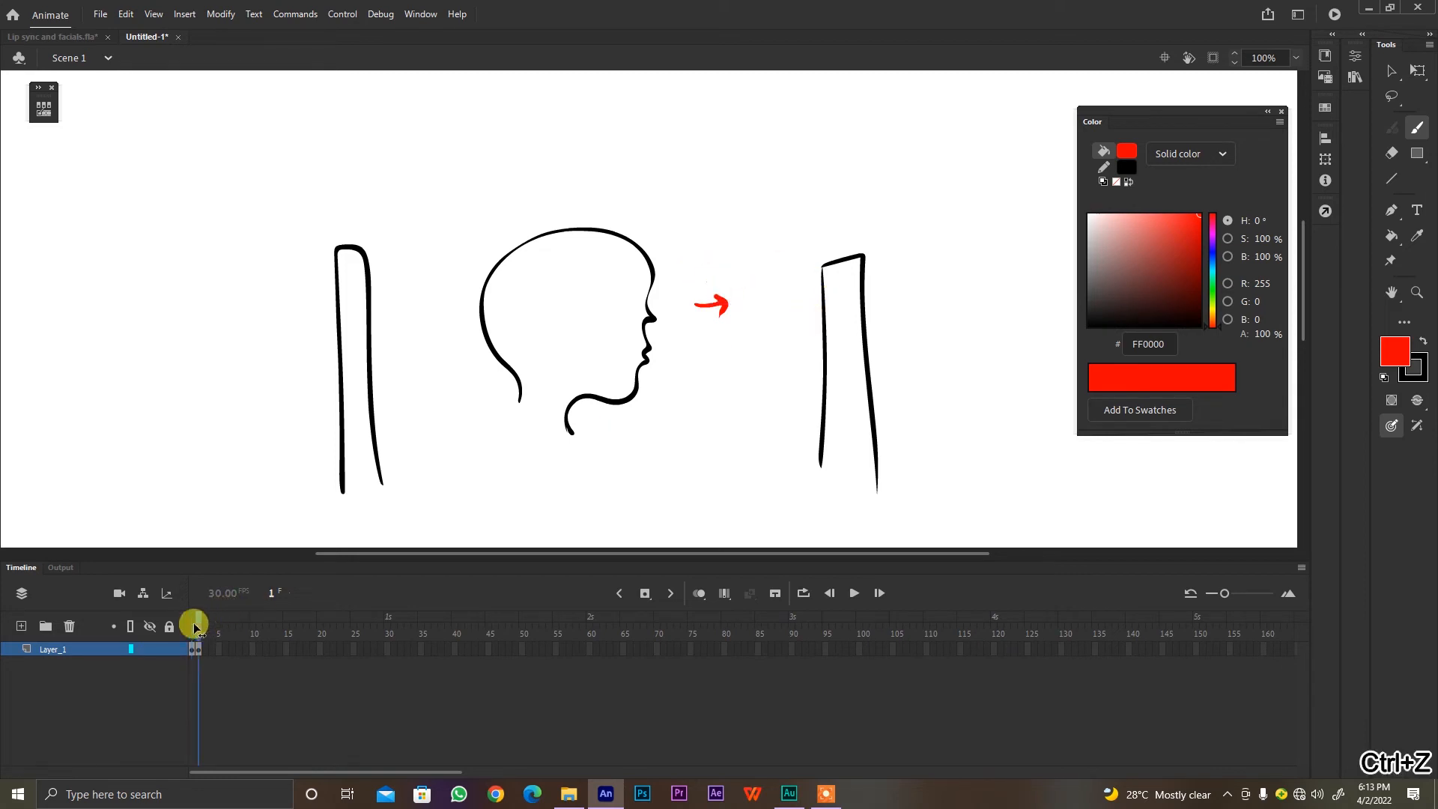
left_click(198, 625)
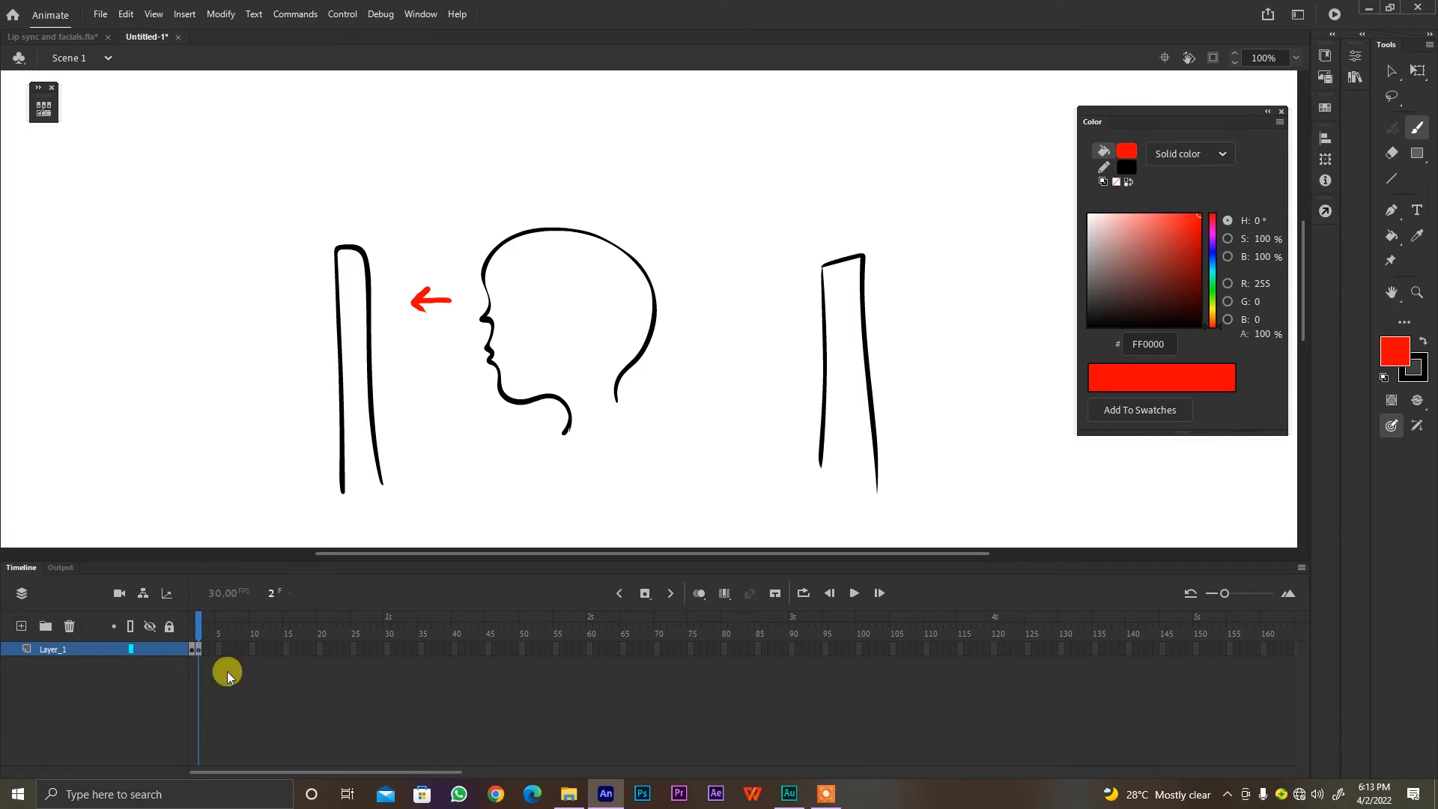
Step: Add an in-between keyframe at frame 2 of the Untitled-1 sketch and delete its head profile and red arrow
left_click(193, 623)
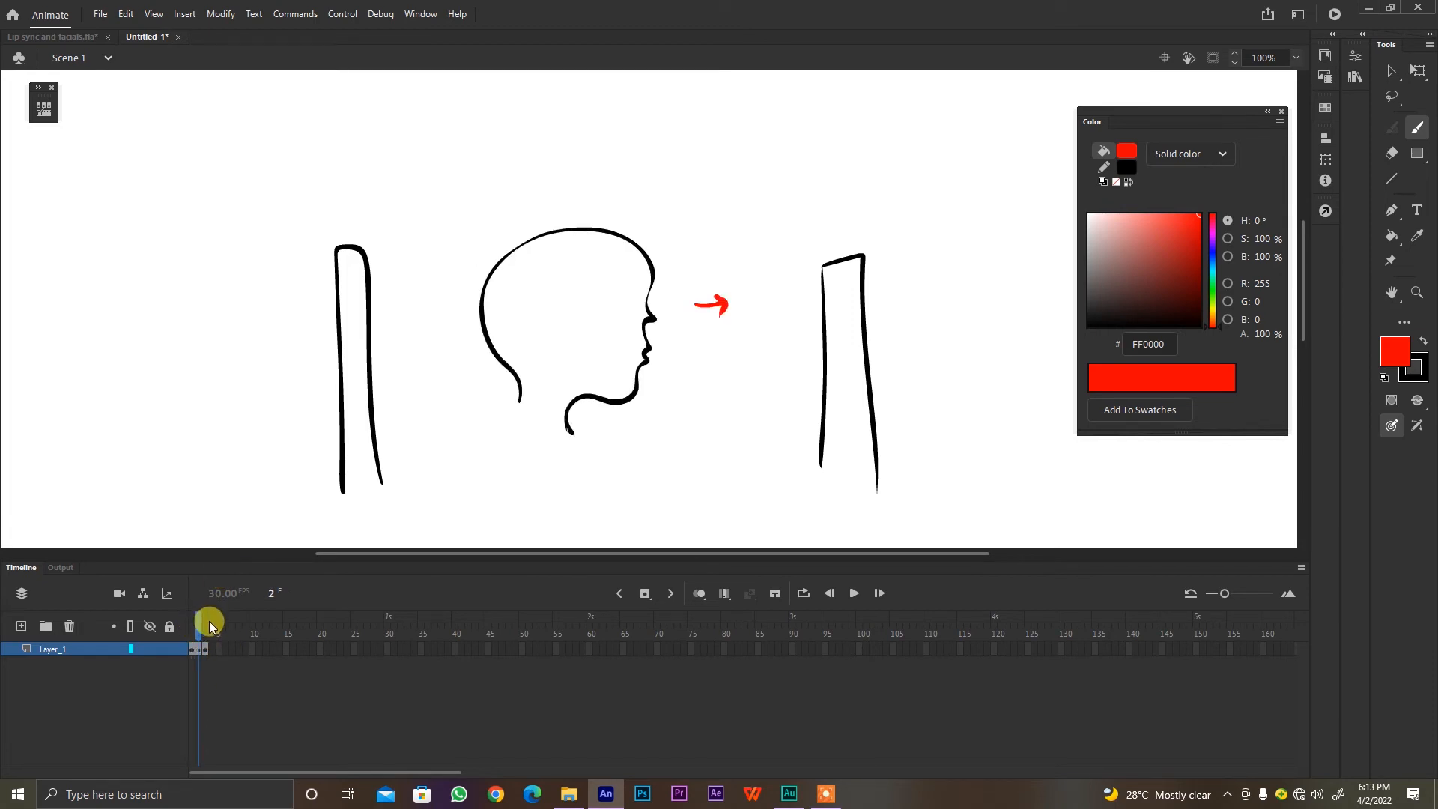
left_click(200, 645)
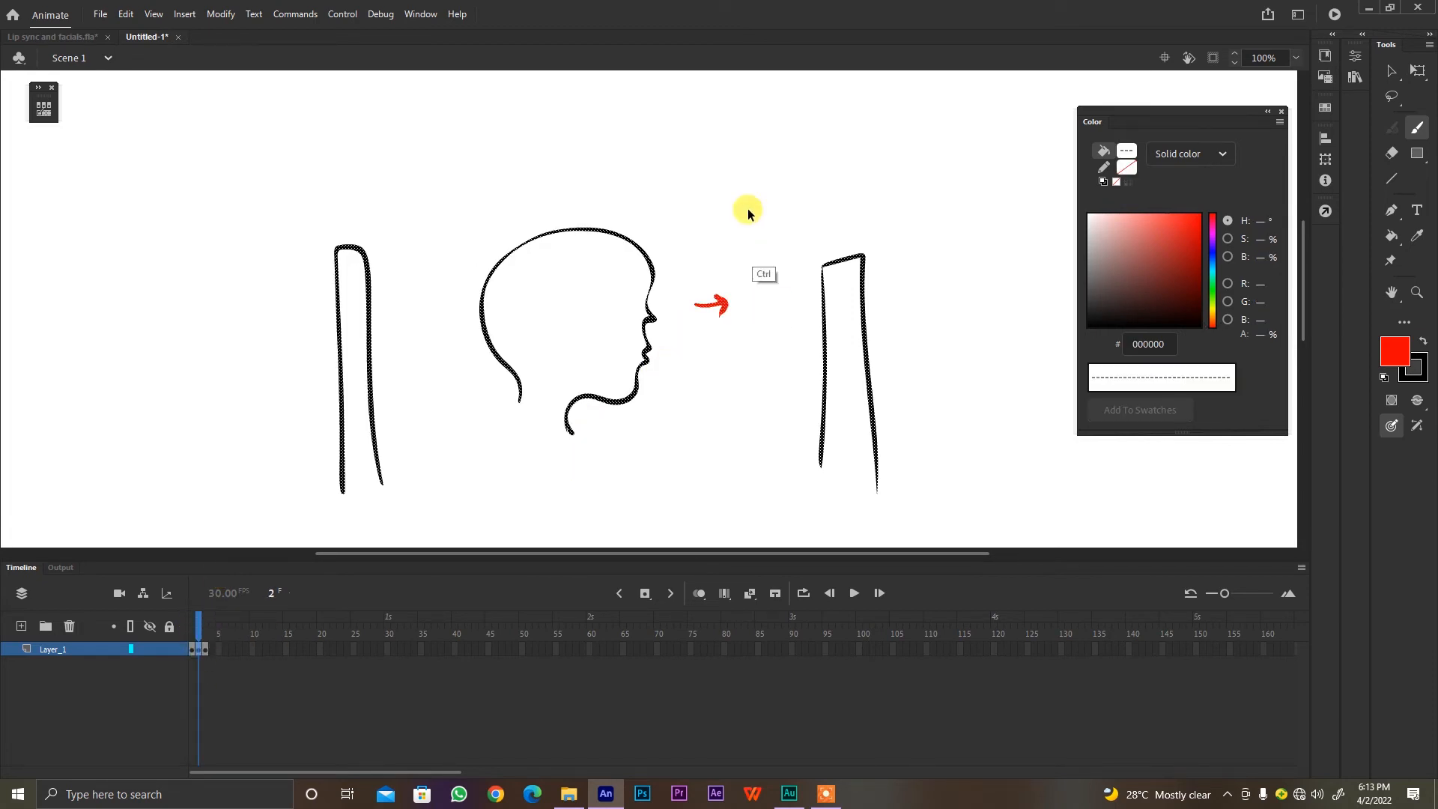
left_click_drag(764, 178, 452, 491)
key("Delete")
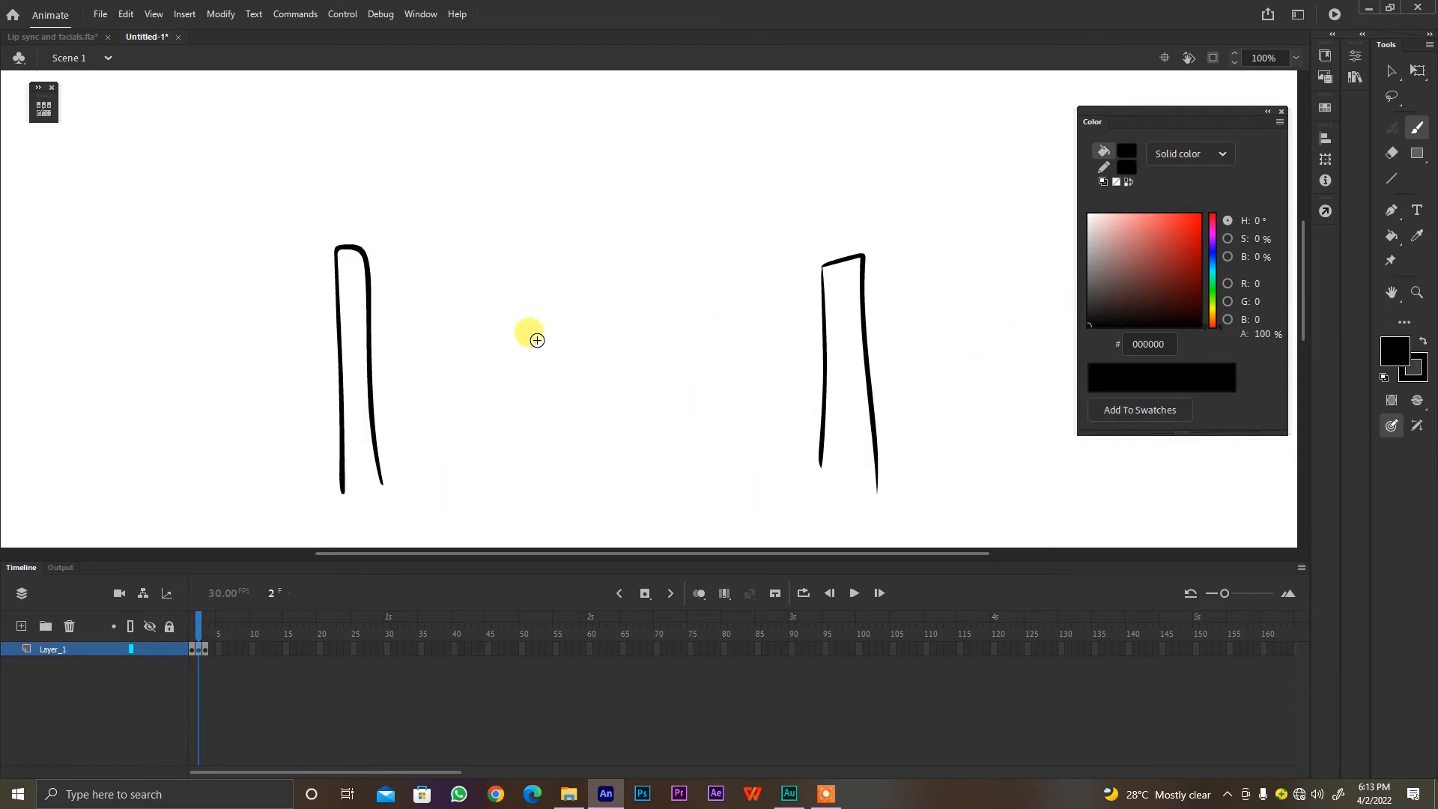
Step: Brush a front-facing head outline in black with both ears and a neck between the two posts on frame 2
mouse_move(526, 309)
left_mouse_down()
mouse_move(573, 247)
mouse_move(638, 251)
mouse_move(667, 321)
left_mouse_up()
left_click_drag(643, 392, 581, 428)
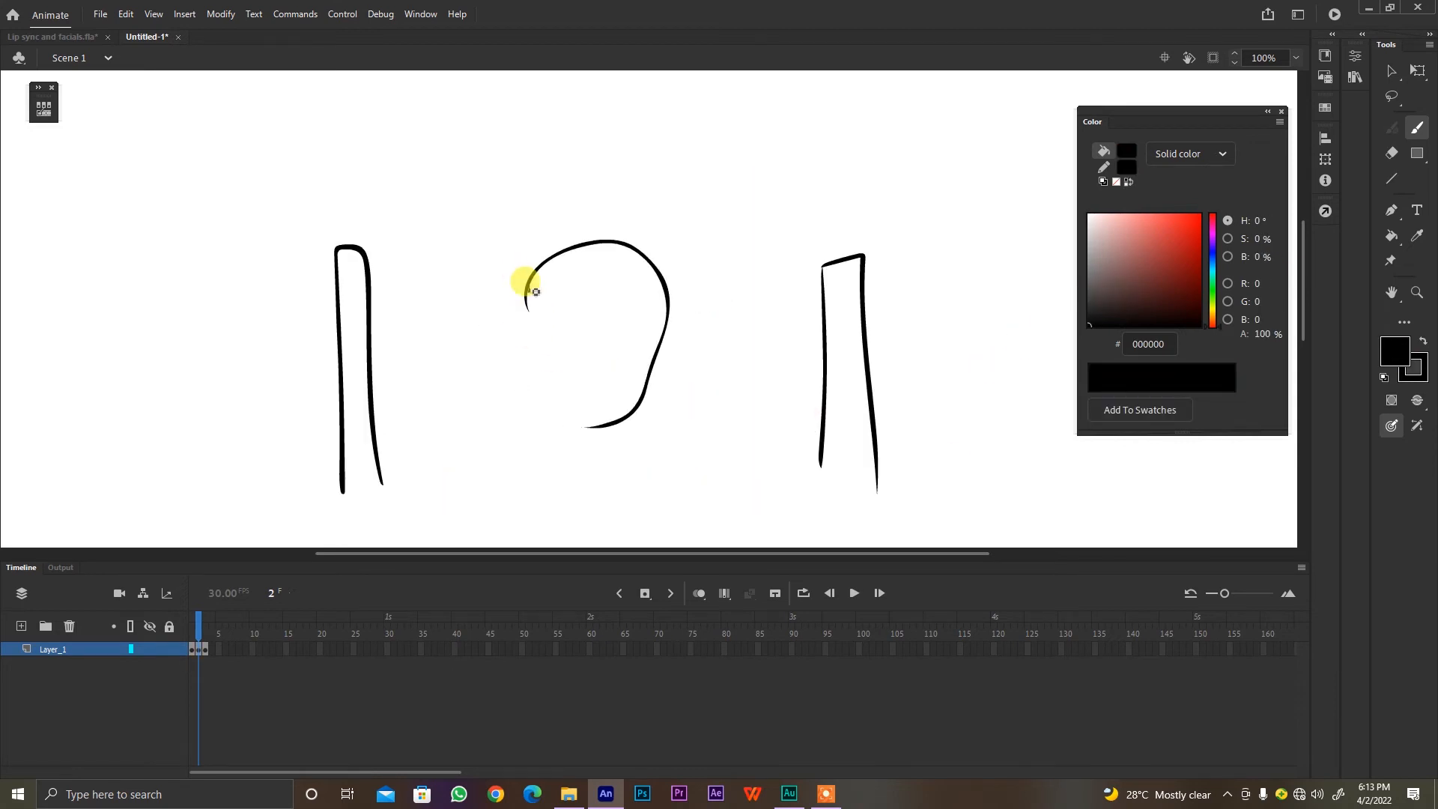
left_click_drag(530, 287, 619, 418)
left_click_drag(679, 319, 629, 358)
left_click_drag(527, 325, 533, 358)
mouse_move(570, 429)
left_mouse_down()
mouse_move(557, 477)
mouse_move(657, 467)
left_mouse_up()
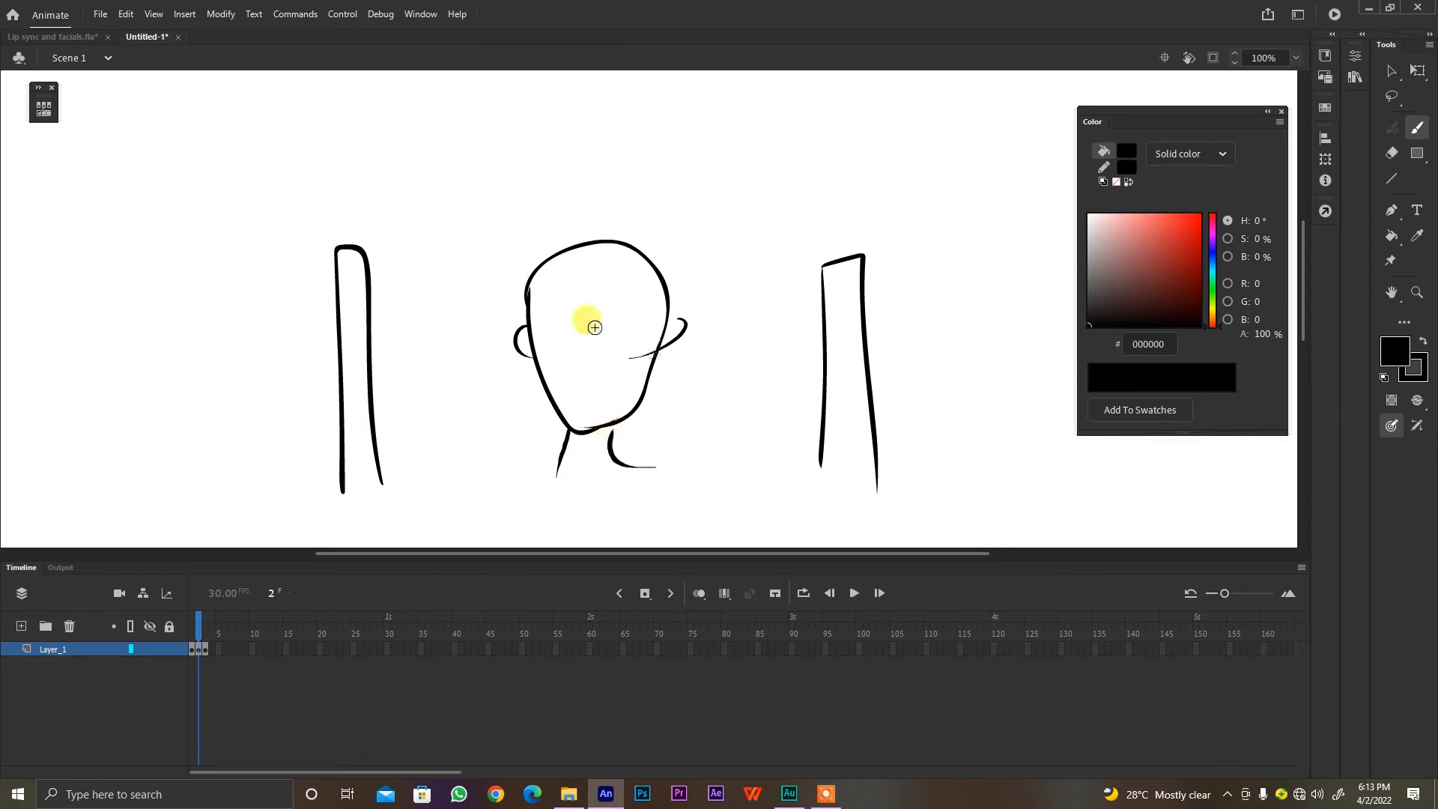
Step: Brush brows, closed eyes and a nose onto the front-facing head, and compare it with frame 3
left_click_drag(558, 297, 581, 328)
left_click_drag(547, 327, 642, 330)
left_click_drag(616, 304, 634, 302)
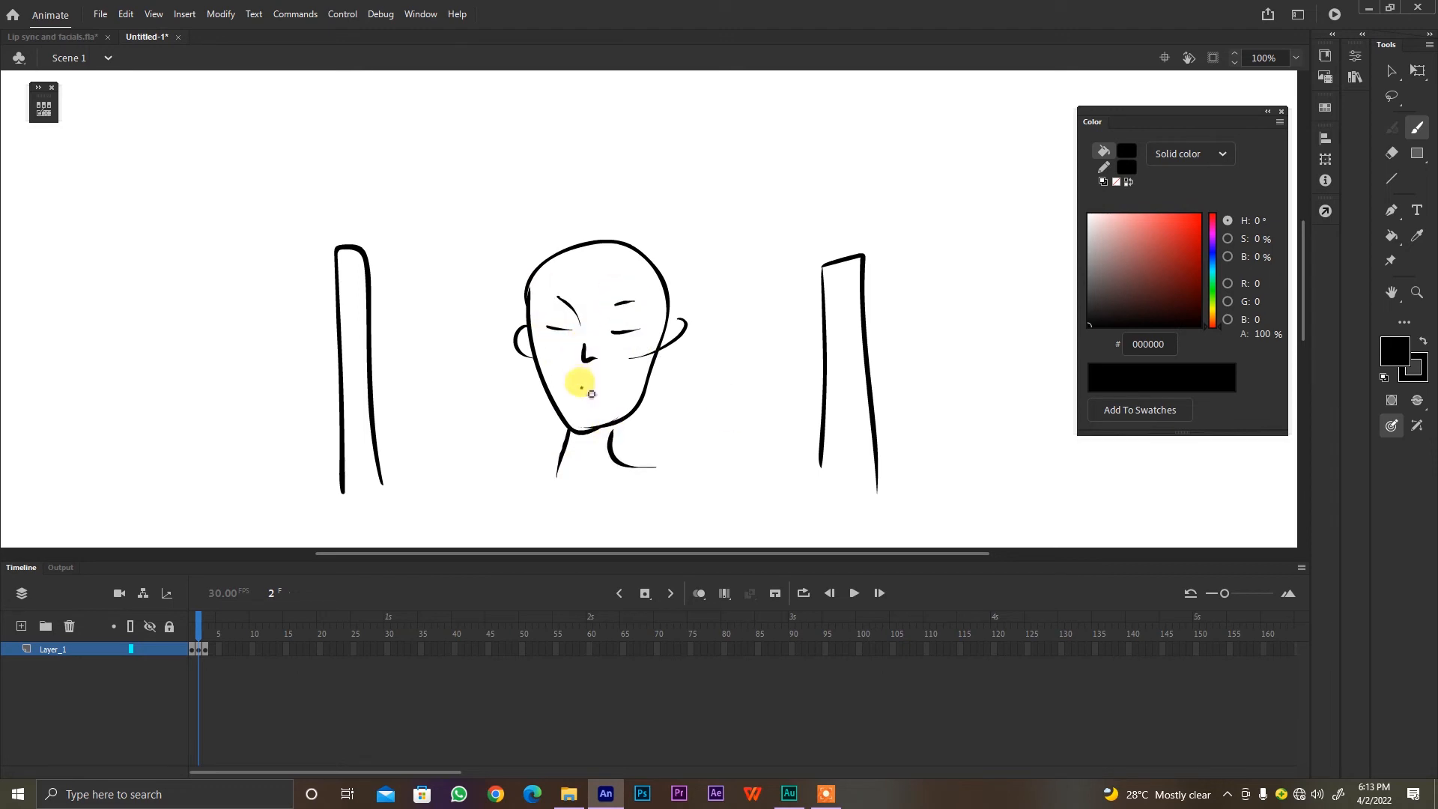
left_click(204, 627)
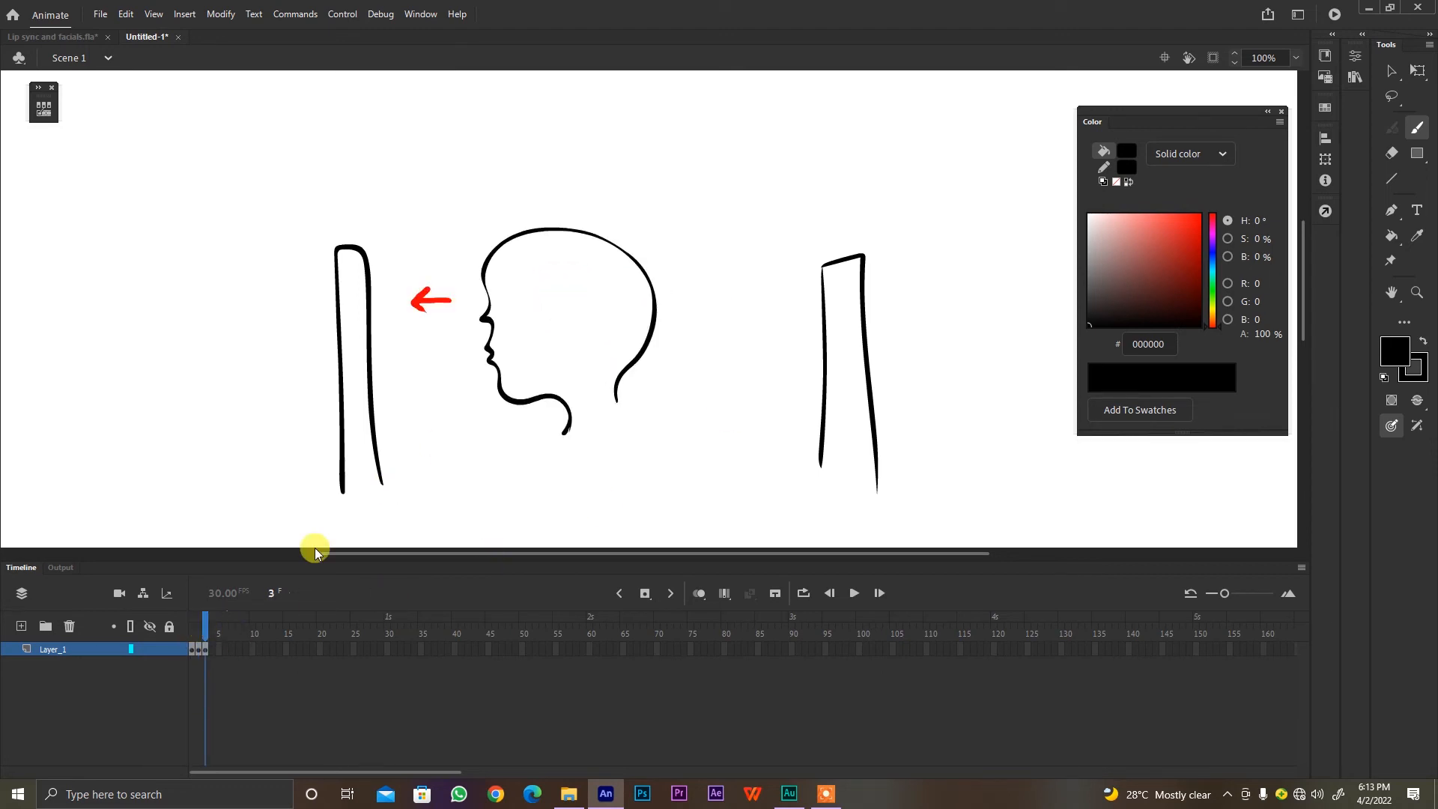
left_click(199, 628)
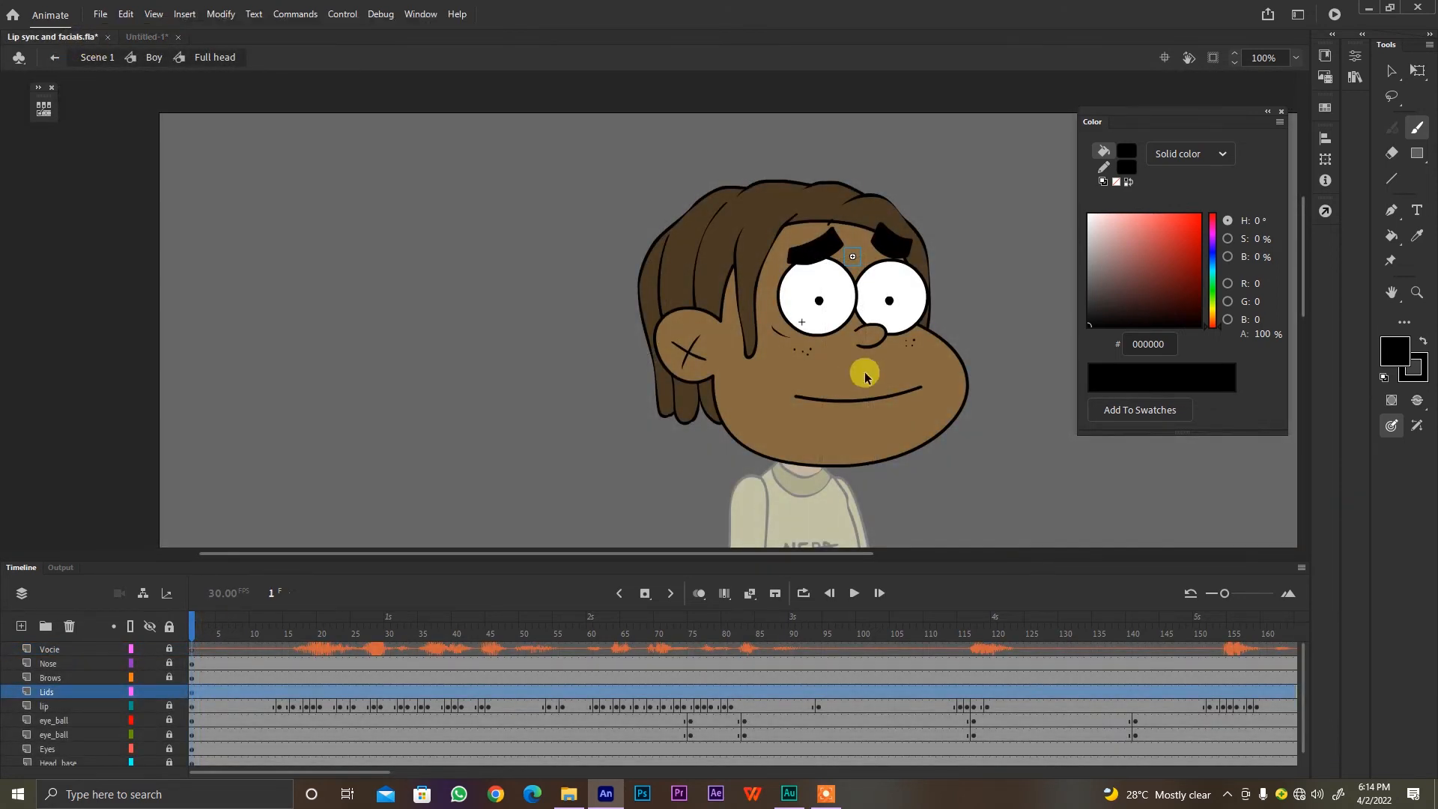
Step: Switch to the Lip sync and facials file and examine the pupil change in the frames around frame 75
left_click_drag(1007, 373, 934, 377)
left_click(697, 628)
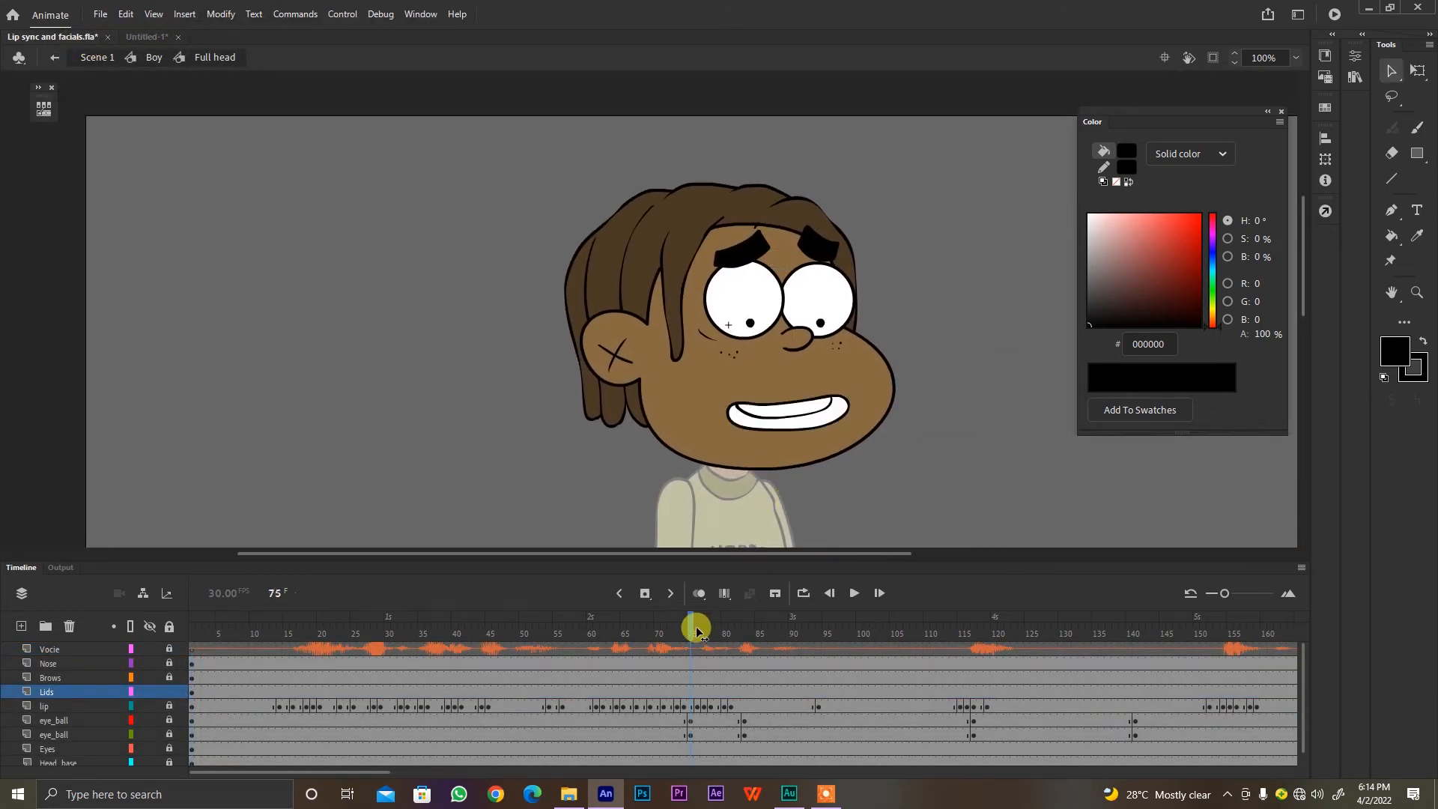
key("comma")
key("comma")
key("comma")
key("period")
key("period")
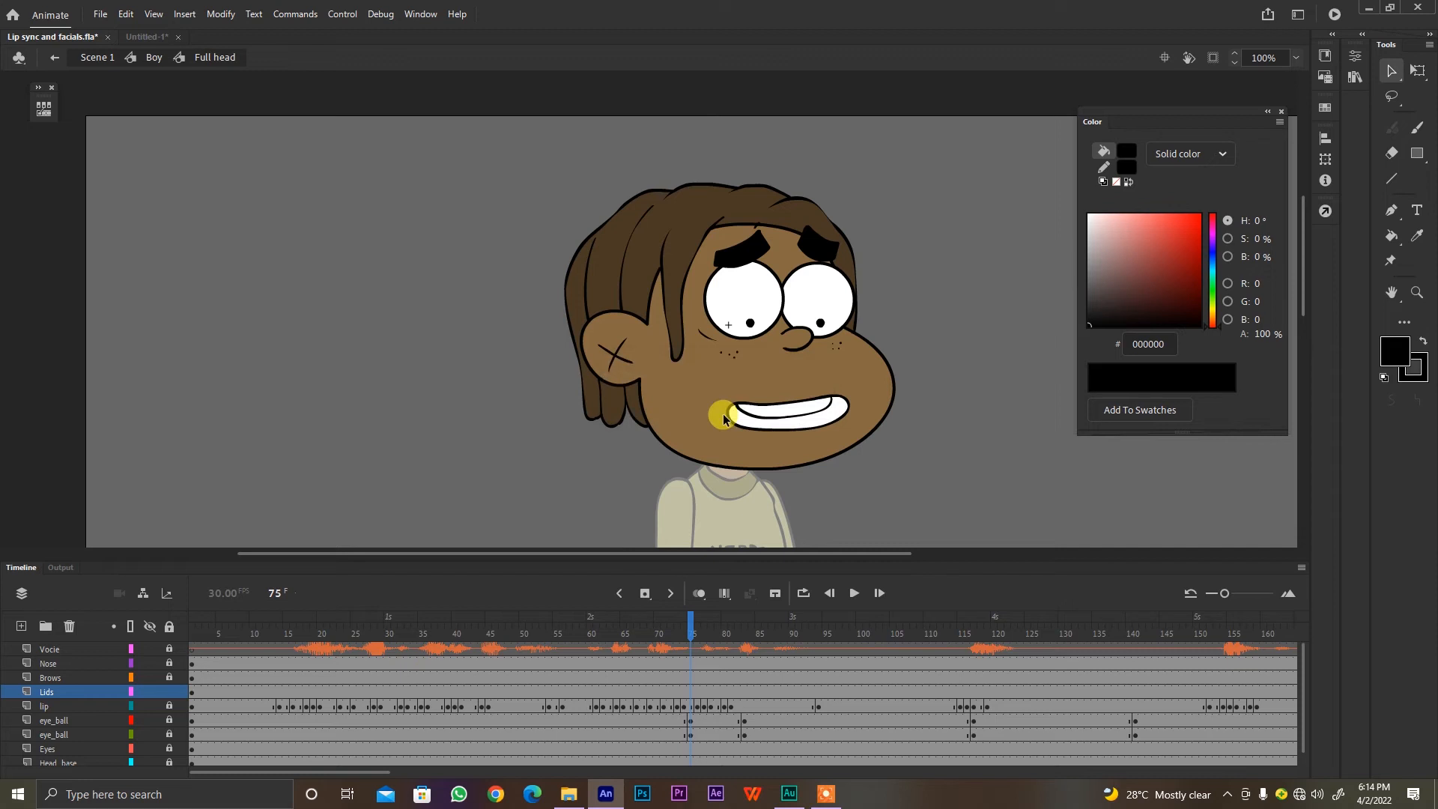
left_click(687, 624)
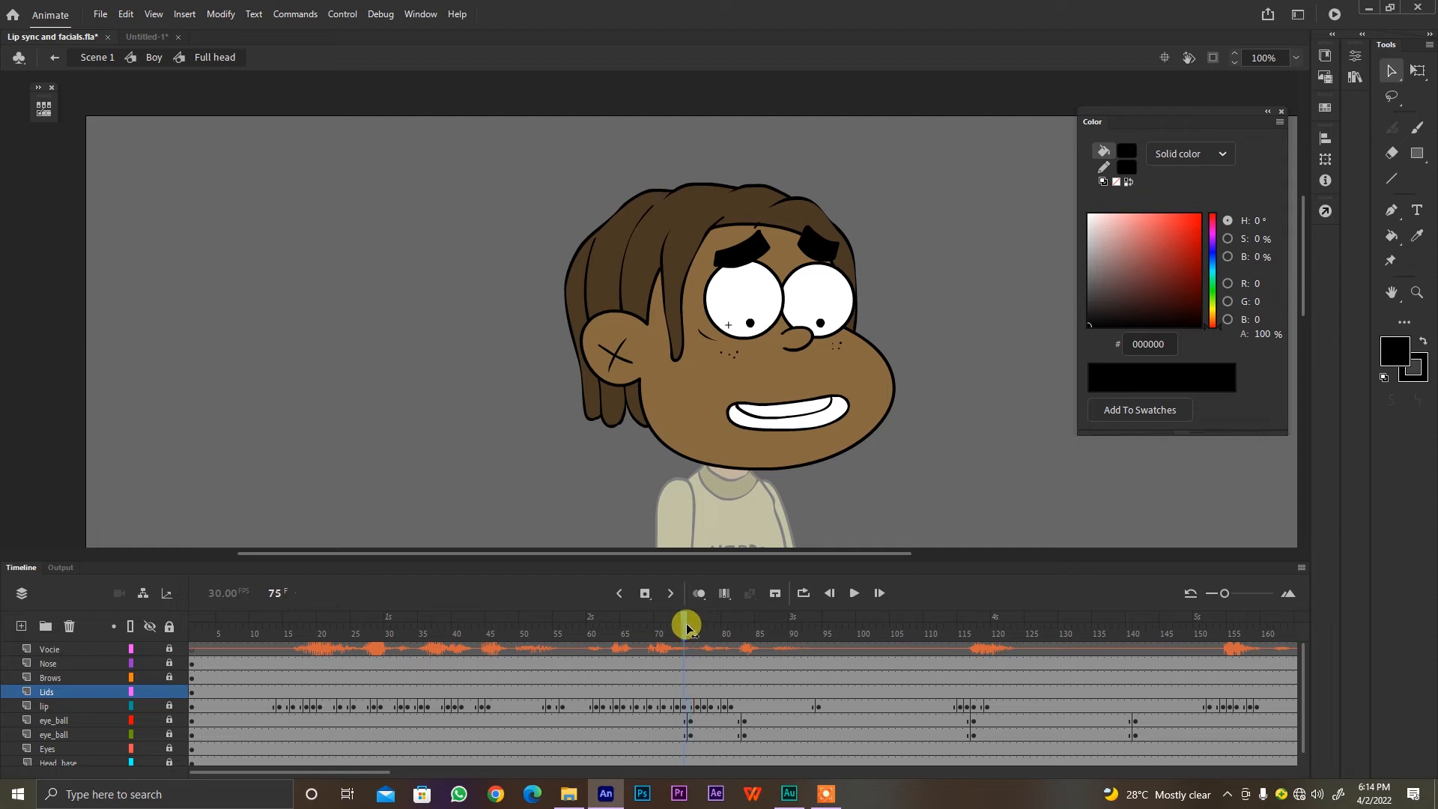
left_click_drag(686, 624, 694, 636)
left_click_drag(687, 631, 692, 631)
Step: Set the Lids layer at frame 75 to the fully closed eyelid pose 4 with the Frame Picker
left_click(690, 692)
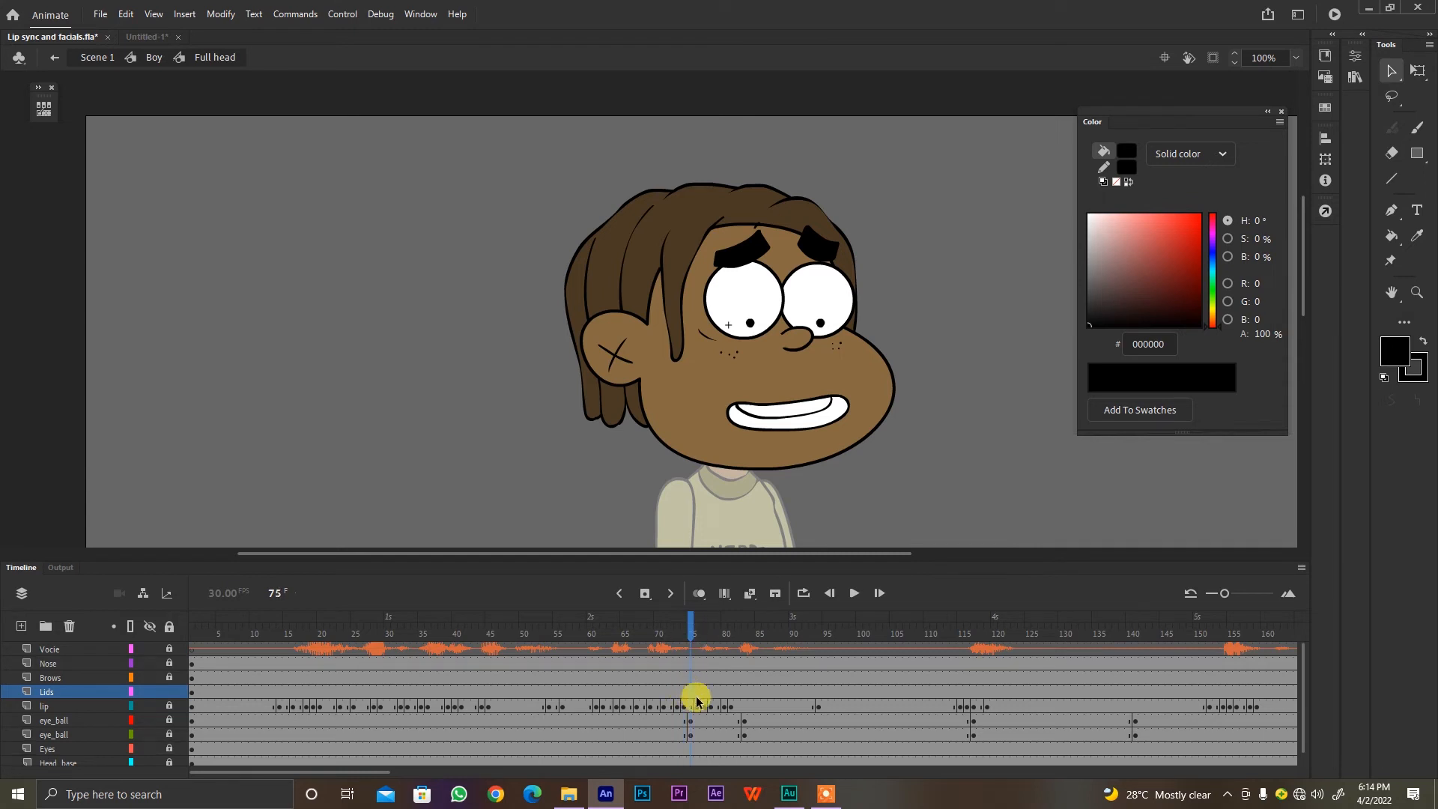
left_click(42, 105)
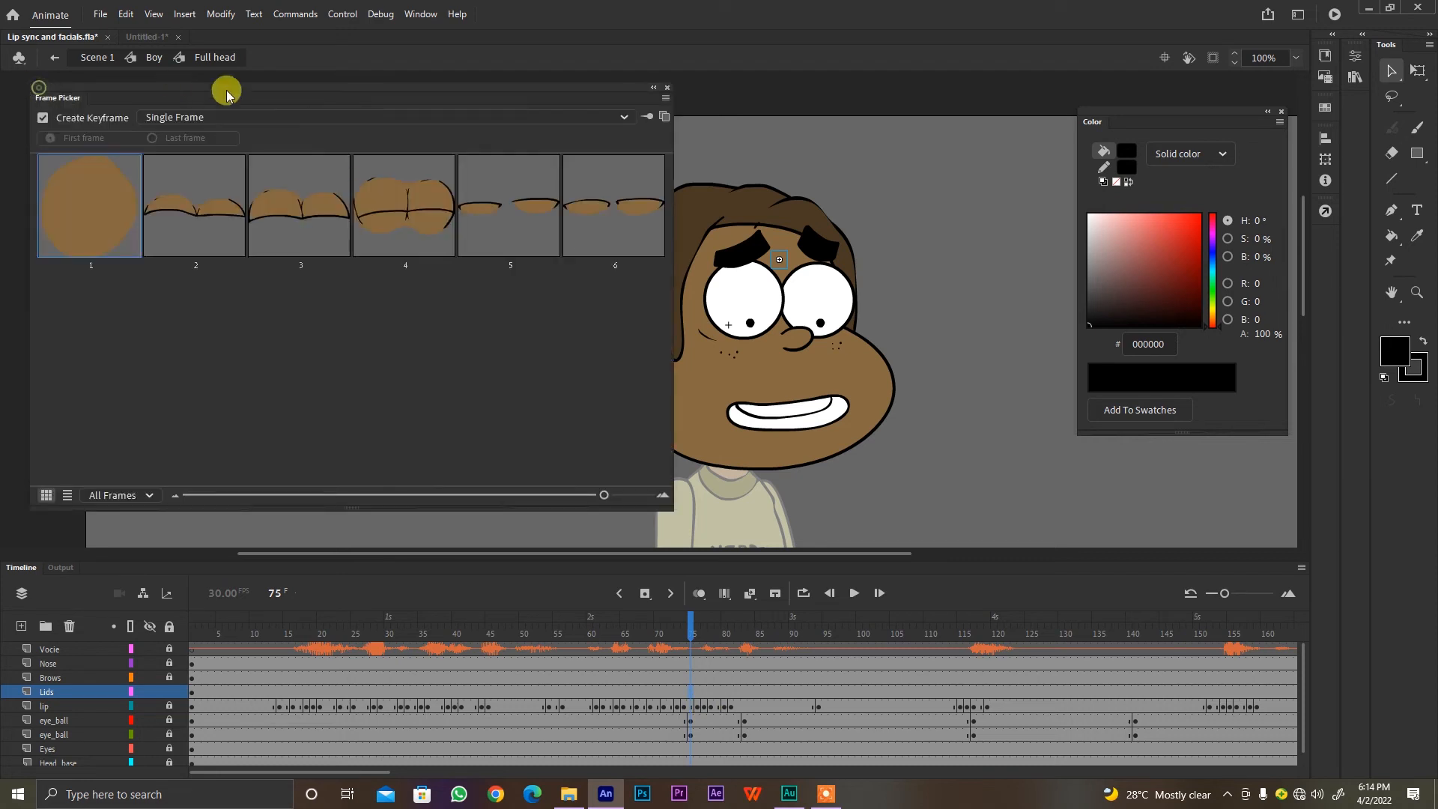
left_click_drag(844, 325, 919, 314)
left_click(421, 218)
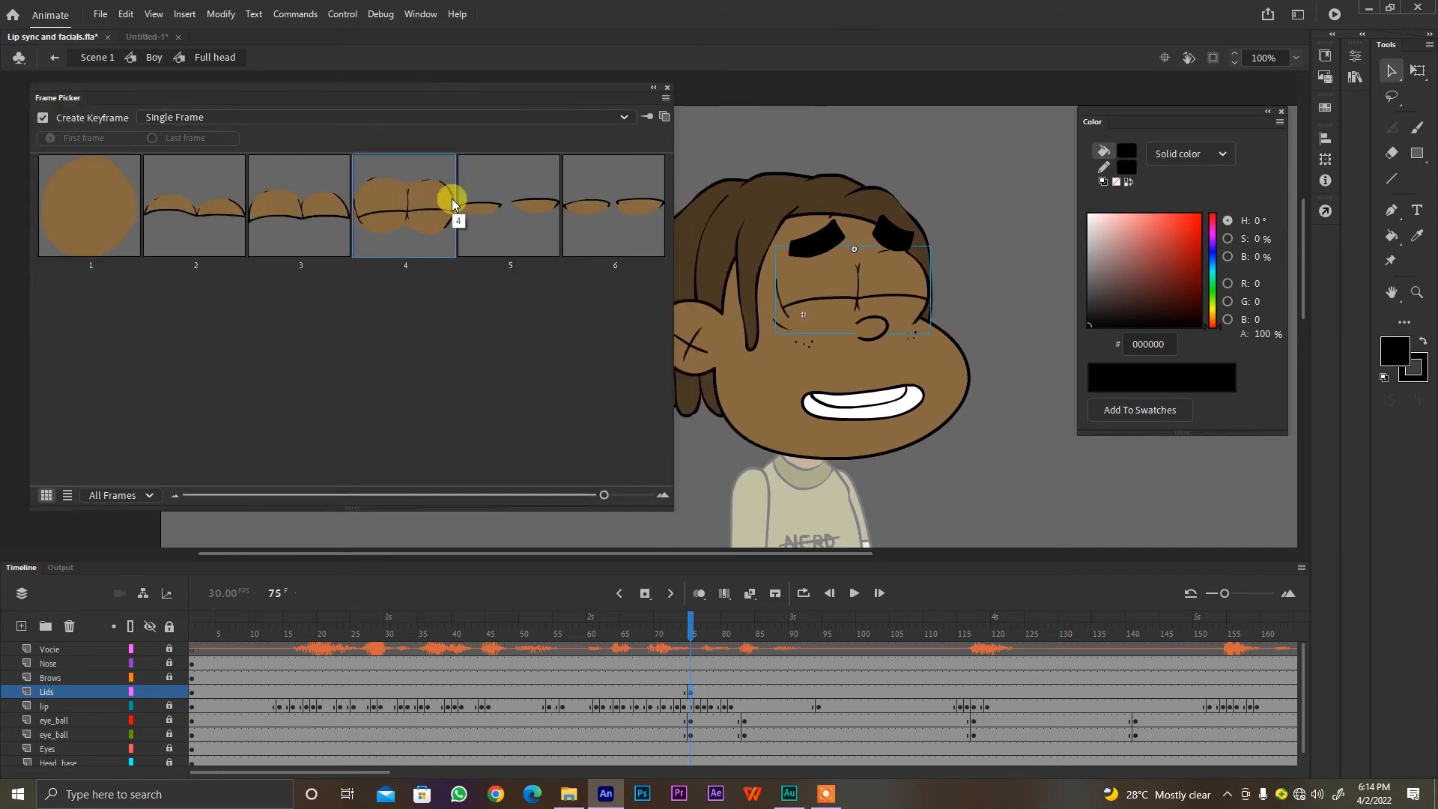
Step: Build the closing half of the blink on the Lids layer with pose 3 at frame 74 and pose 2 at frame 73
left_click(685, 691)
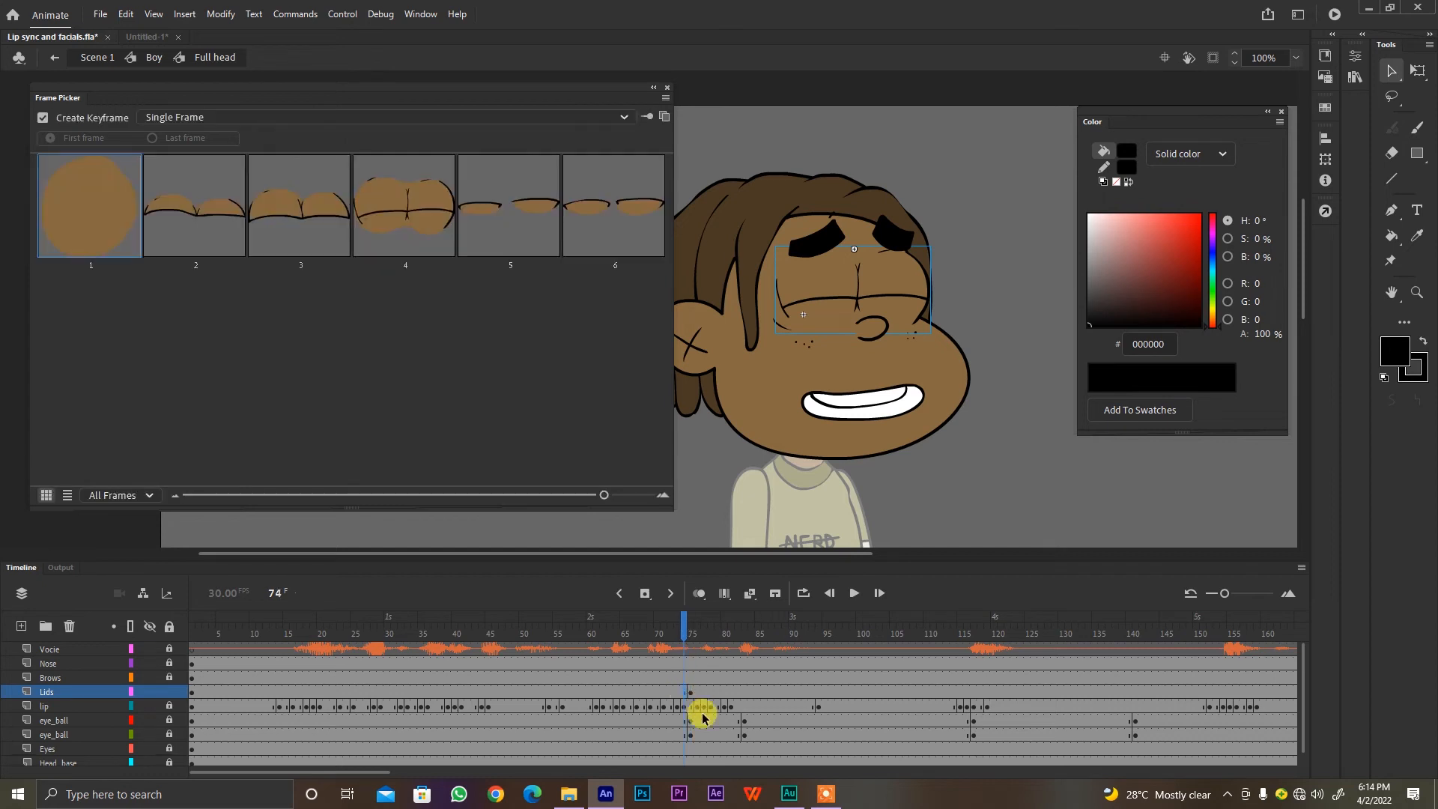
left_click(315, 225)
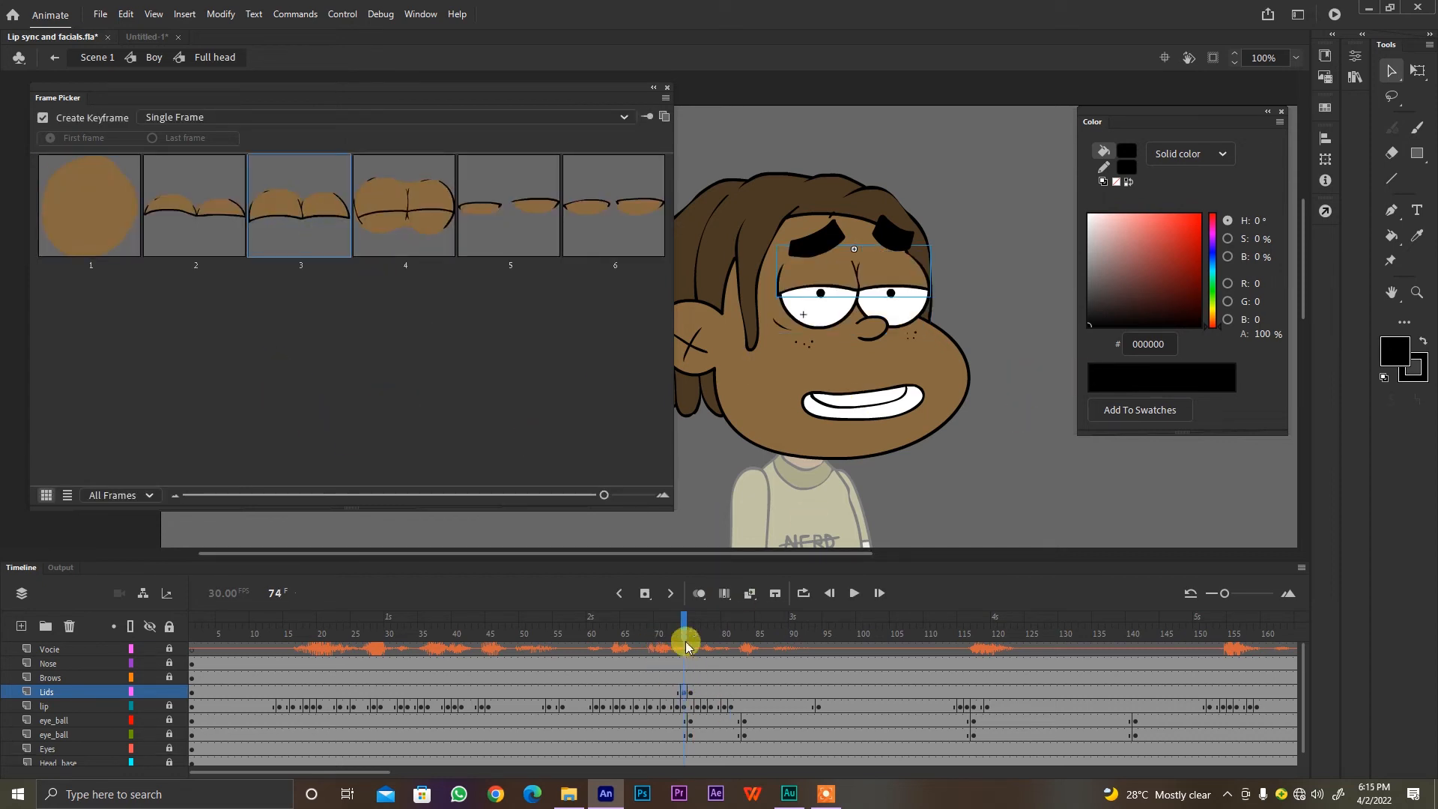
left_click(677, 691)
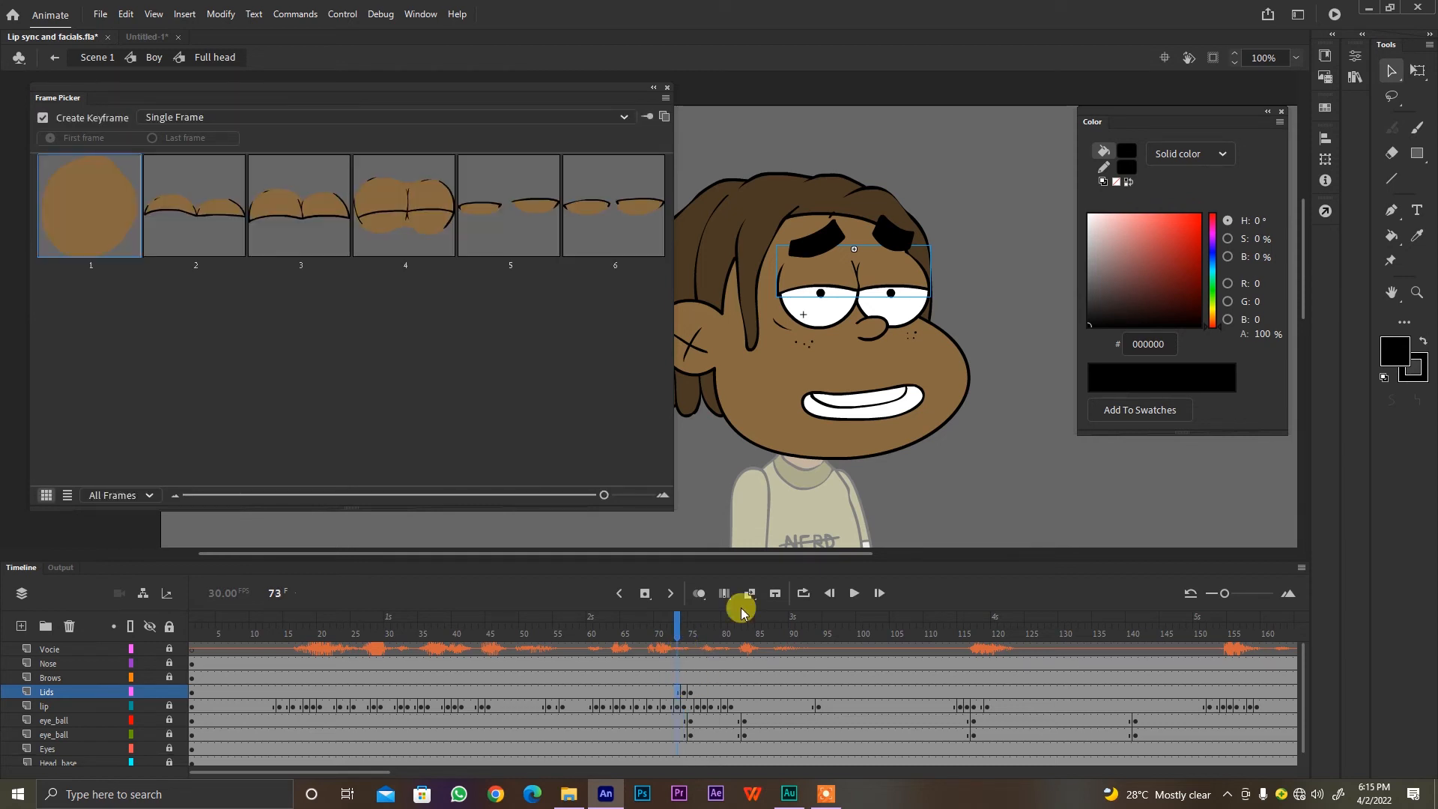
left_click(193, 217)
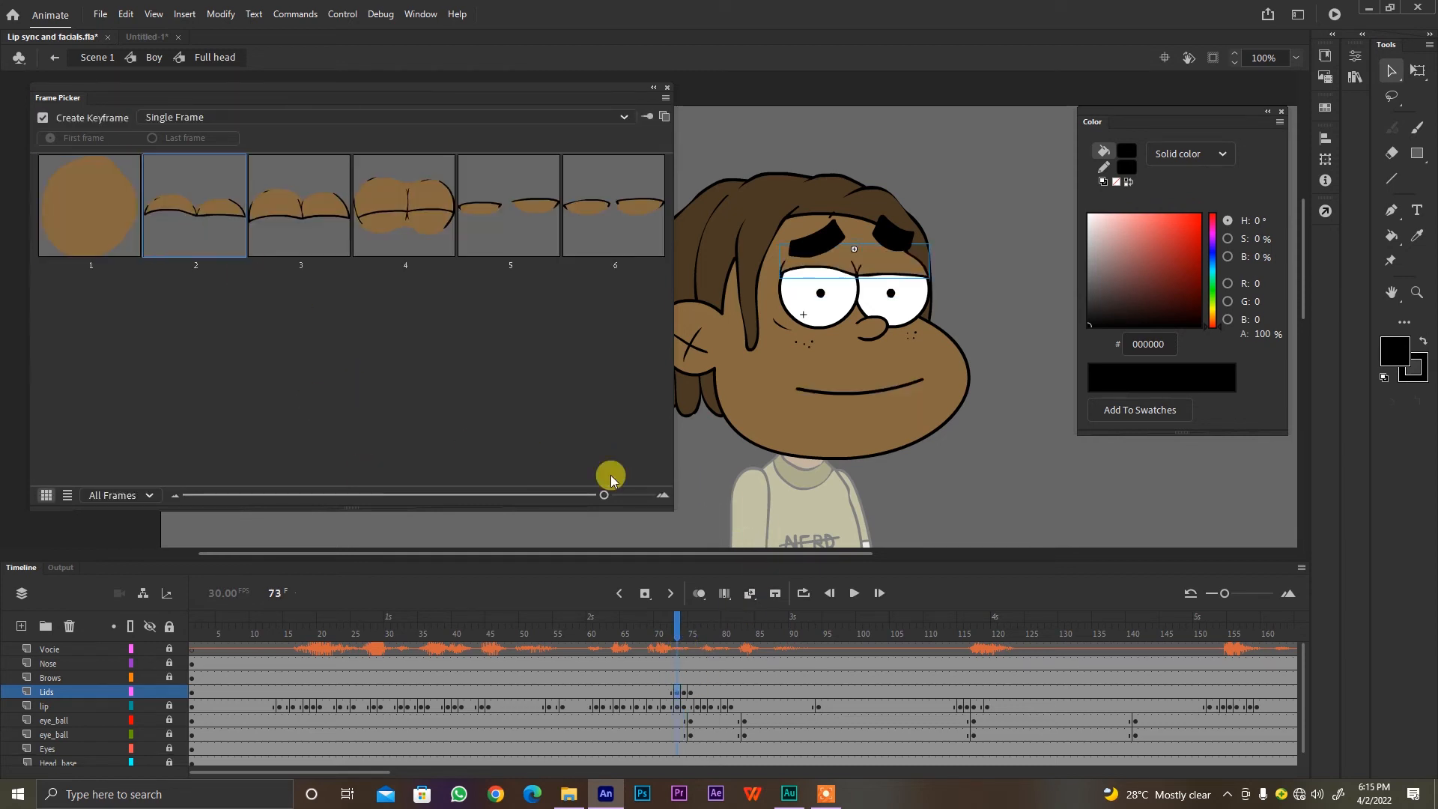
Step: Reopen the eyelids after the closed pose with Lids pose 3 at frame 77 and pose 2 at frame 78
left_click_drag(674, 631, 691, 636)
left_click(704, 693)
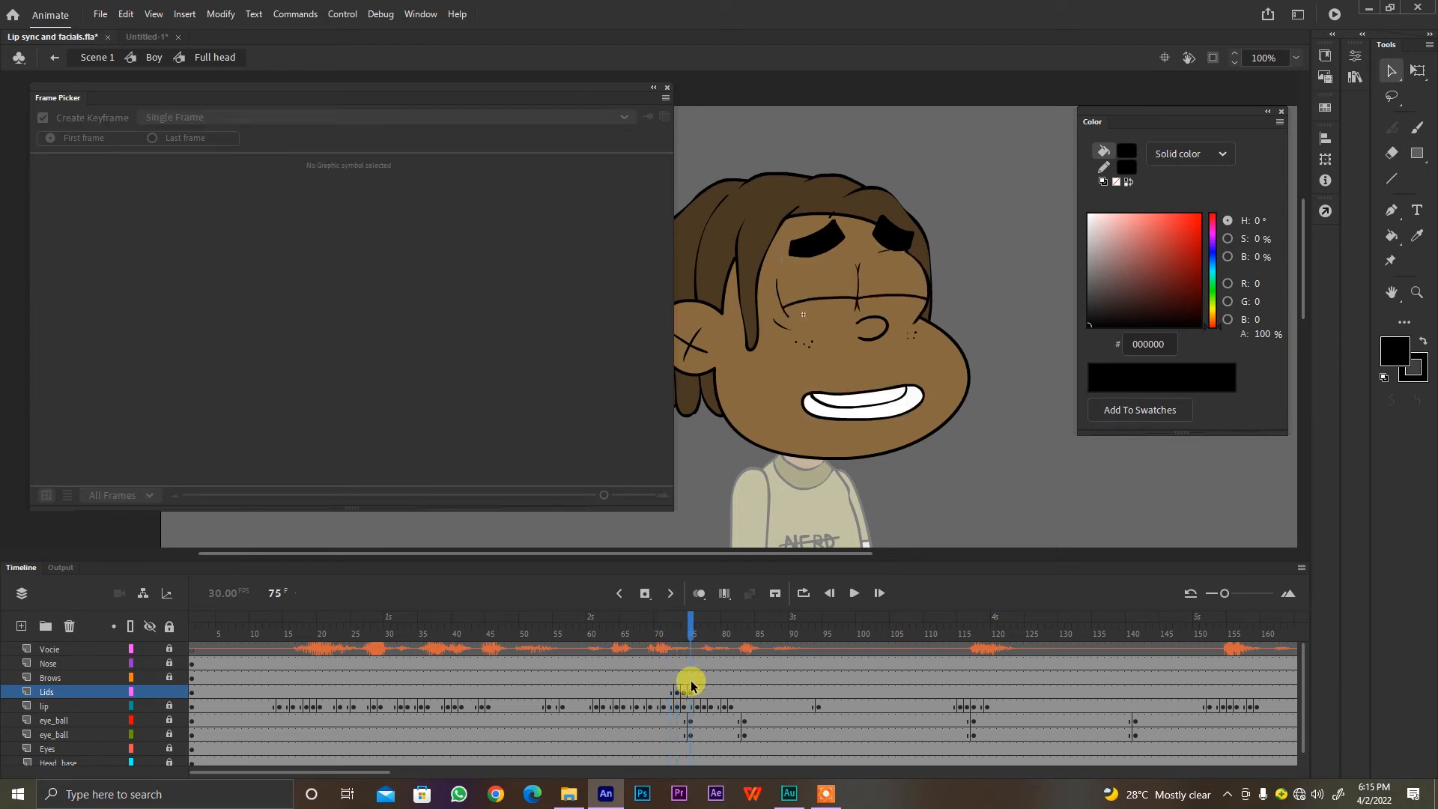
left_click(692, 693)
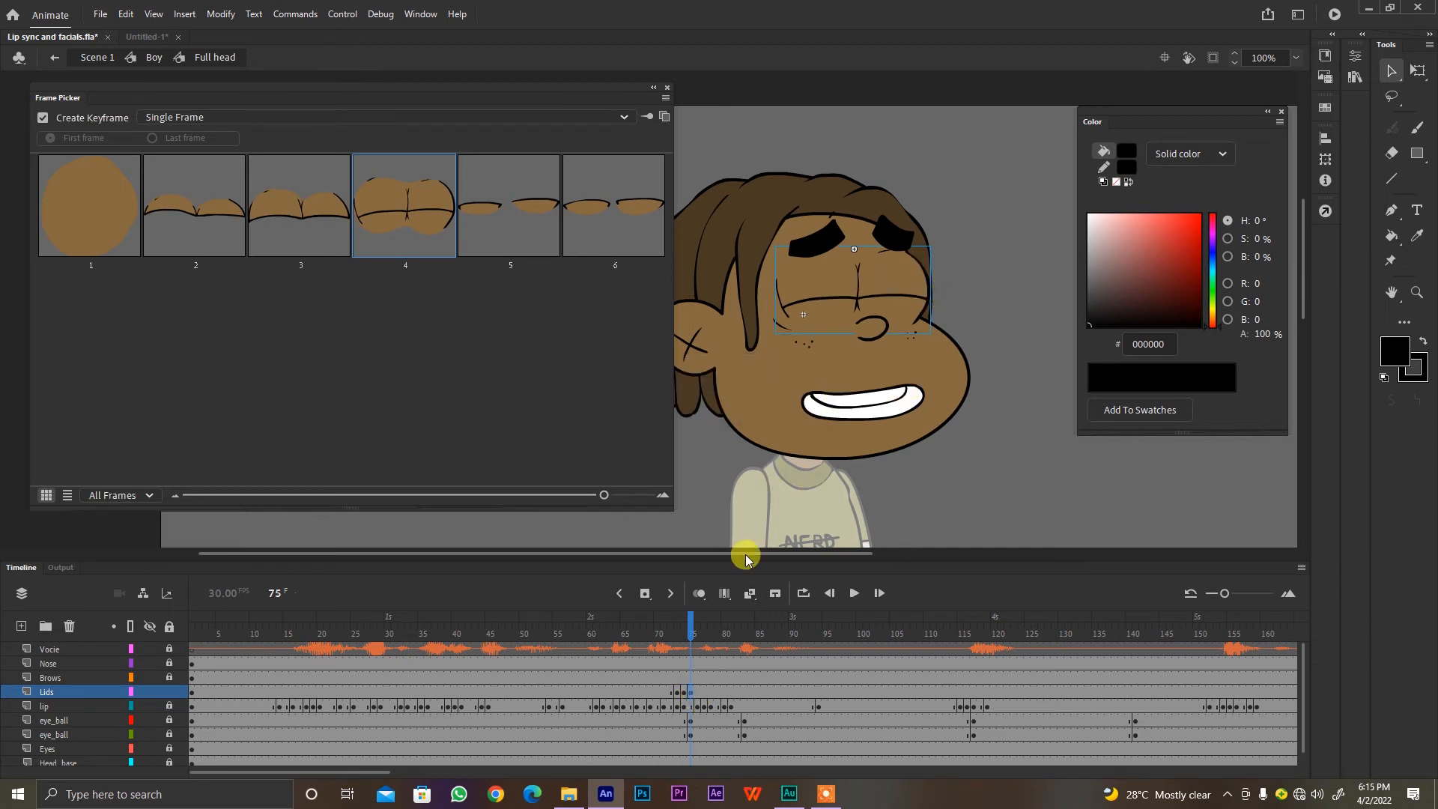
left_click(706, 693)
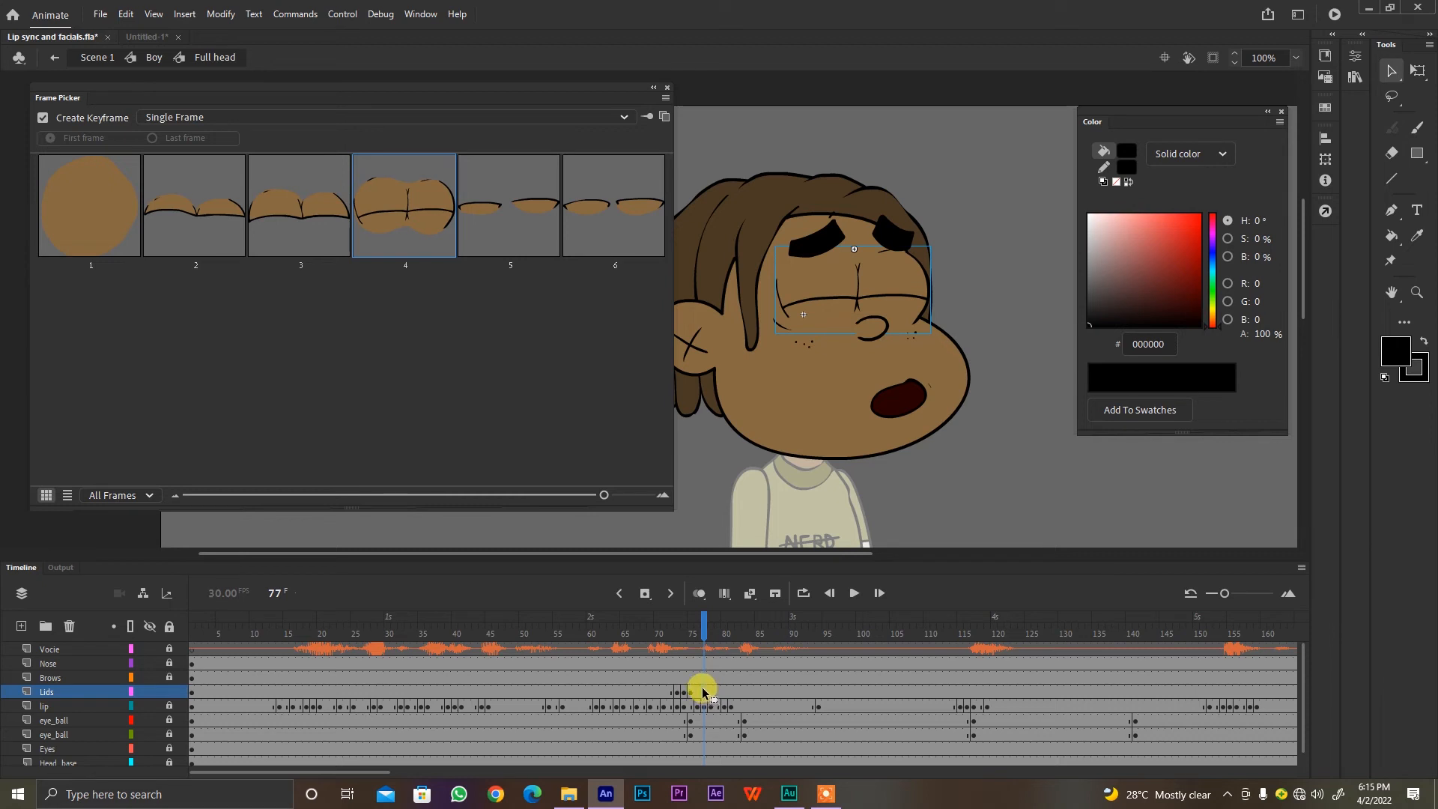
left_click(347, 202)
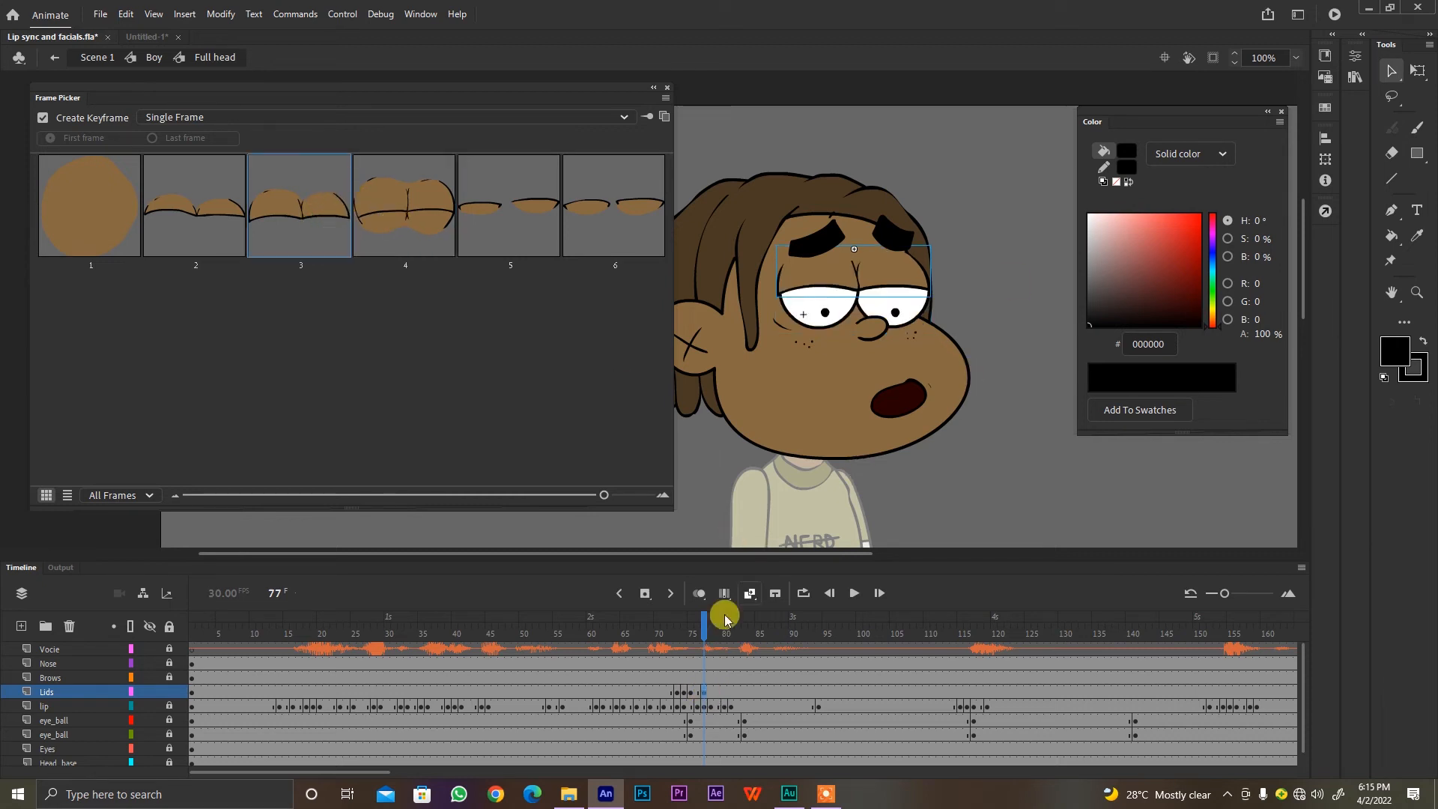
left_click(710, 692)
left_click(218, 204)
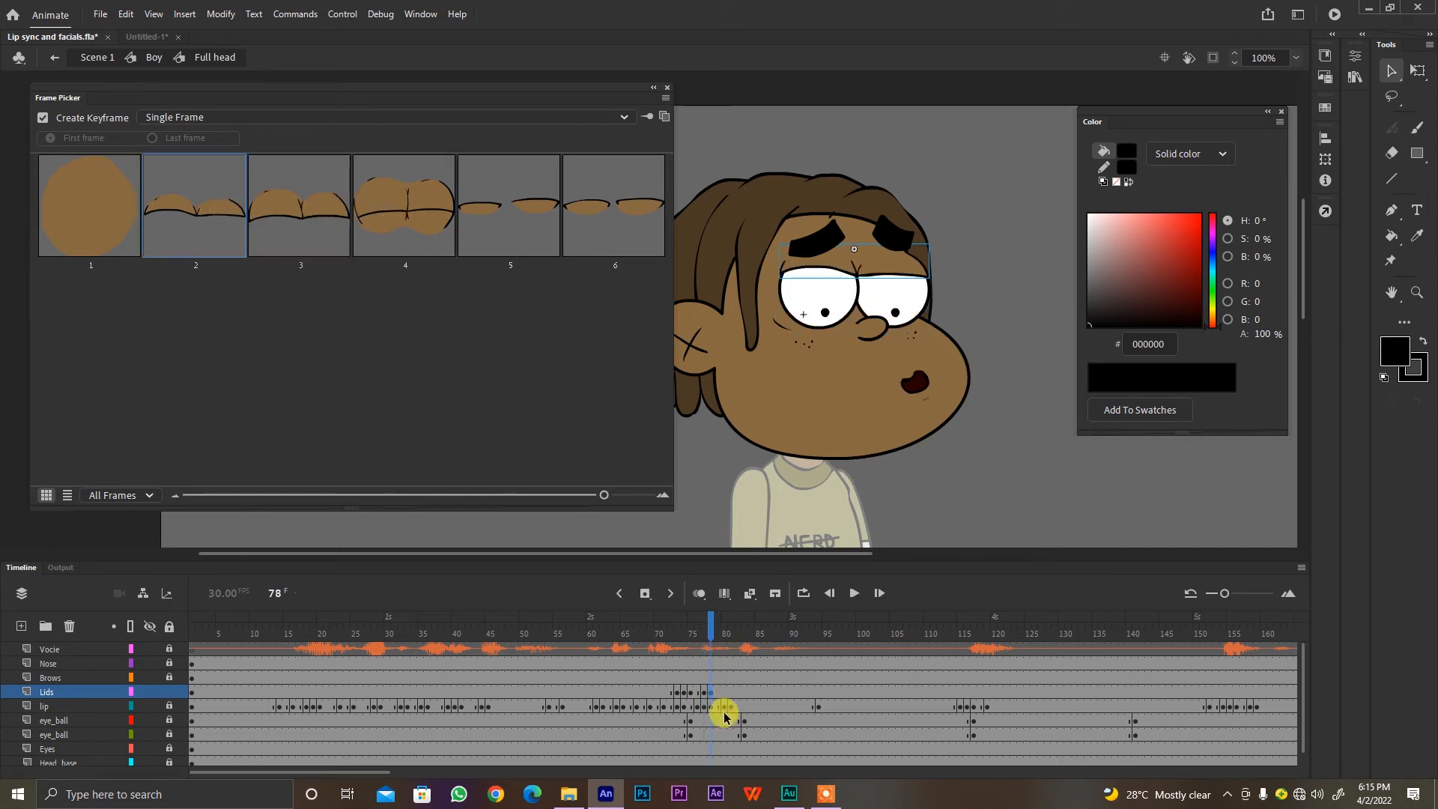
Step: Try the fully open eyelid pose 1 at frame 79 and clear that Lids keyframe
left_click(718, 692)
left_click(108, 225)
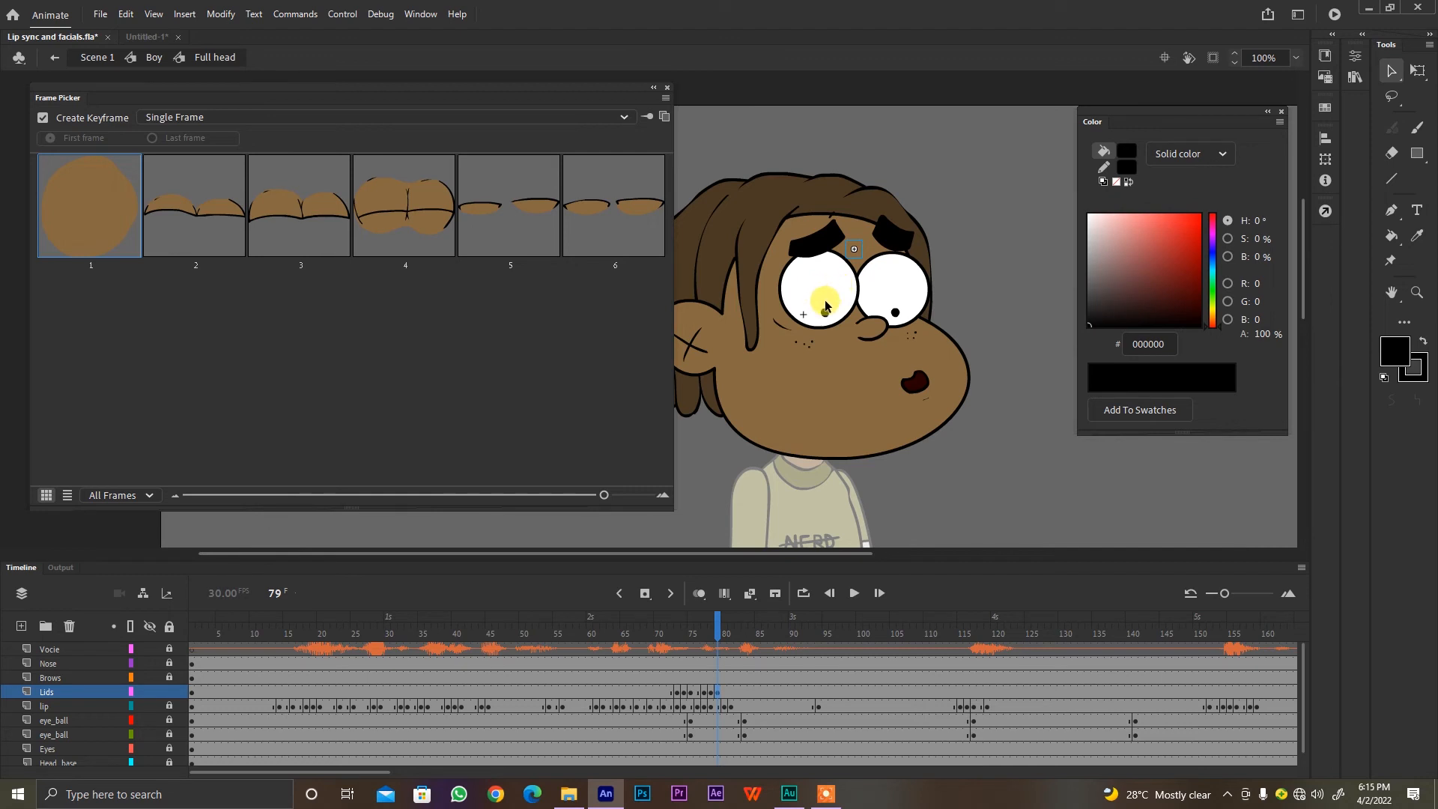
right_click(717, 690)
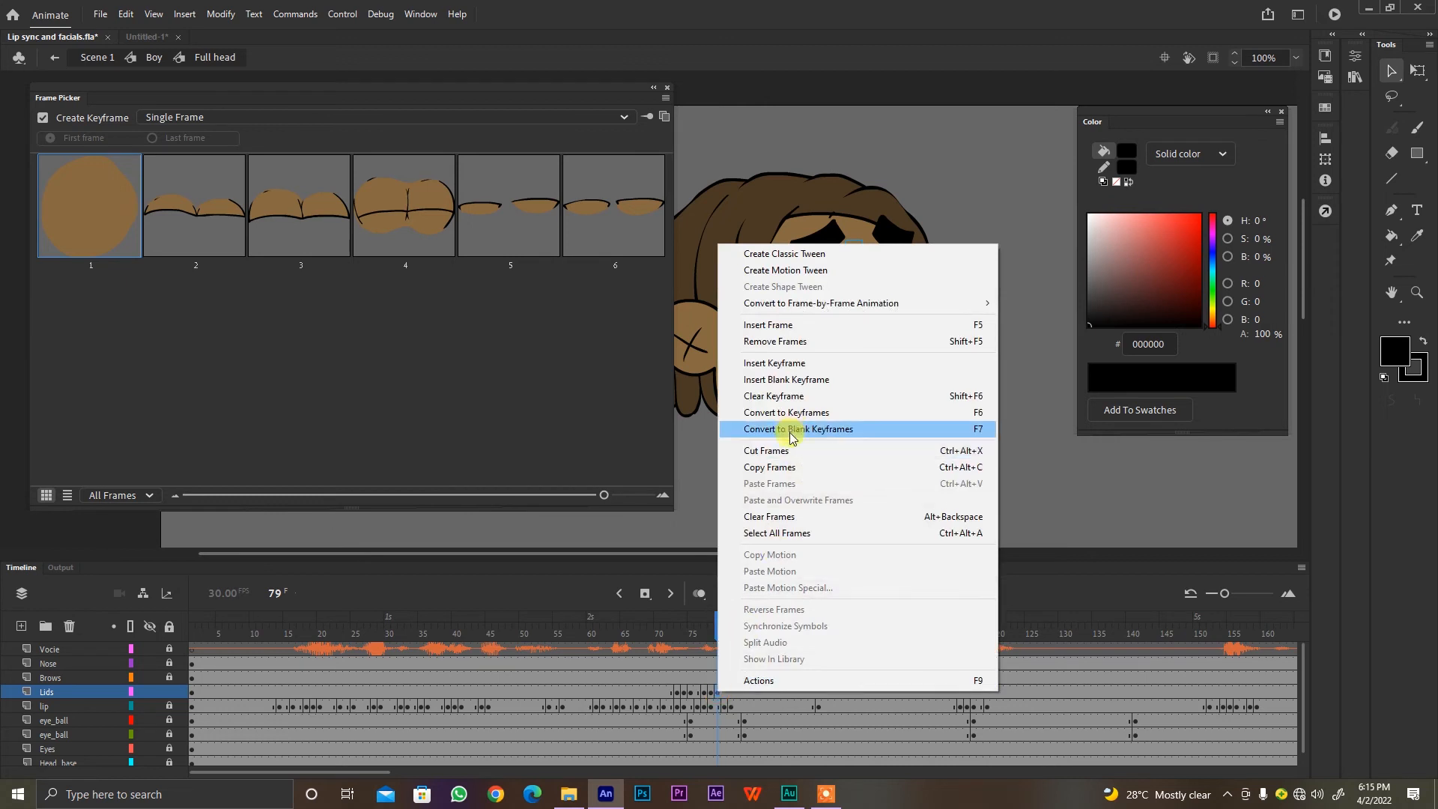
left_click(796, 399)
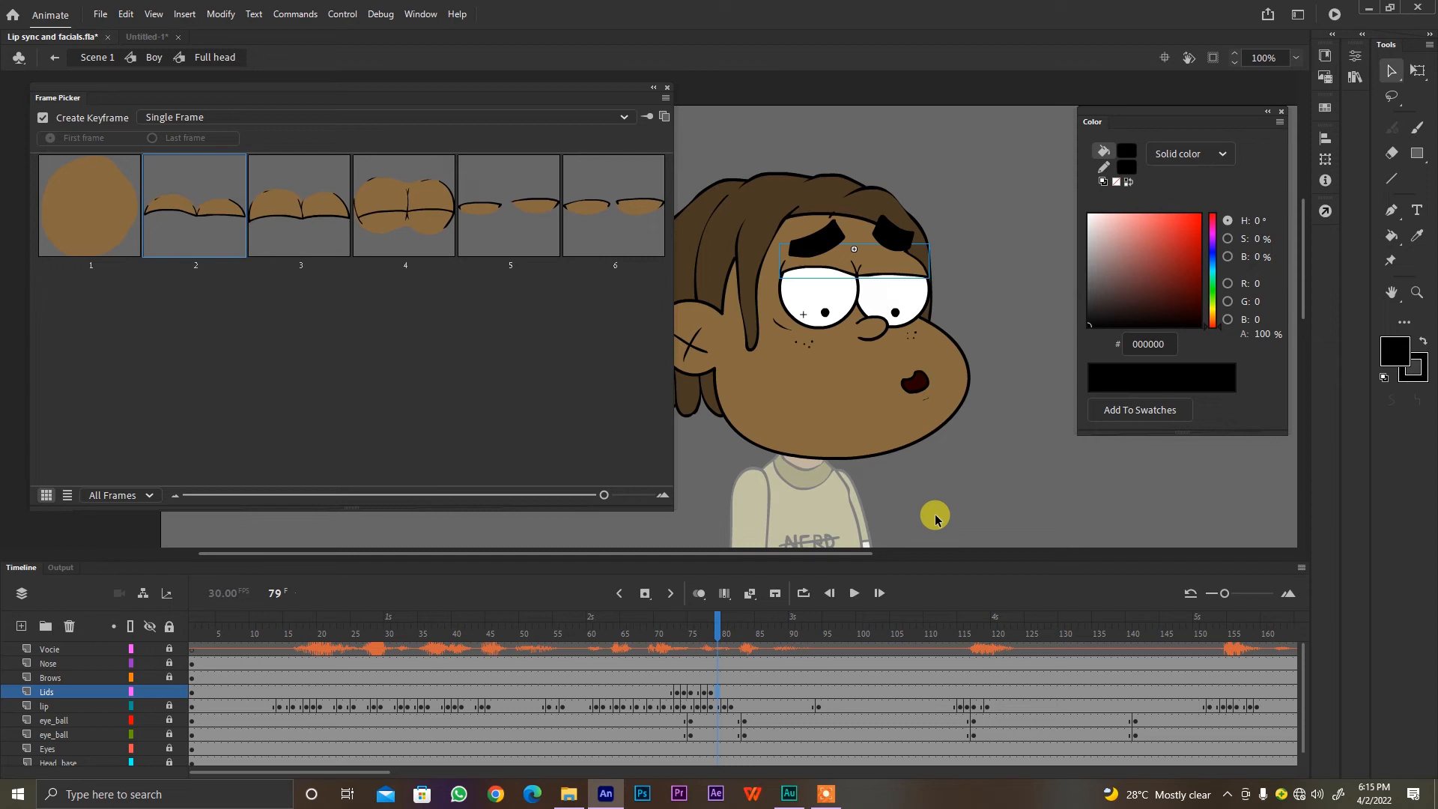
Step: Play the blink from frame 69 and step through the frames up to the next pupil change at frame 83
left_click(651, 631)
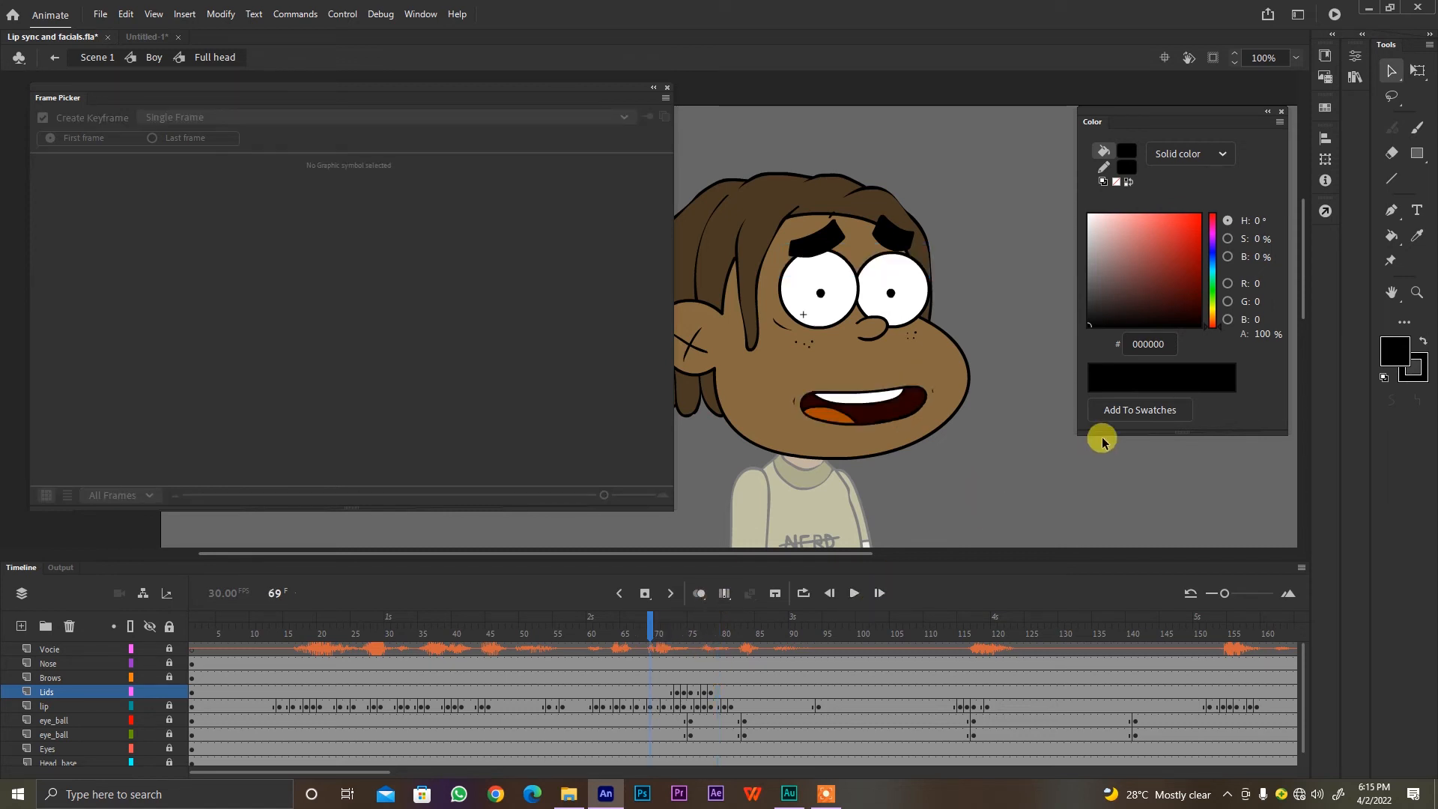
left_click(854, 593)
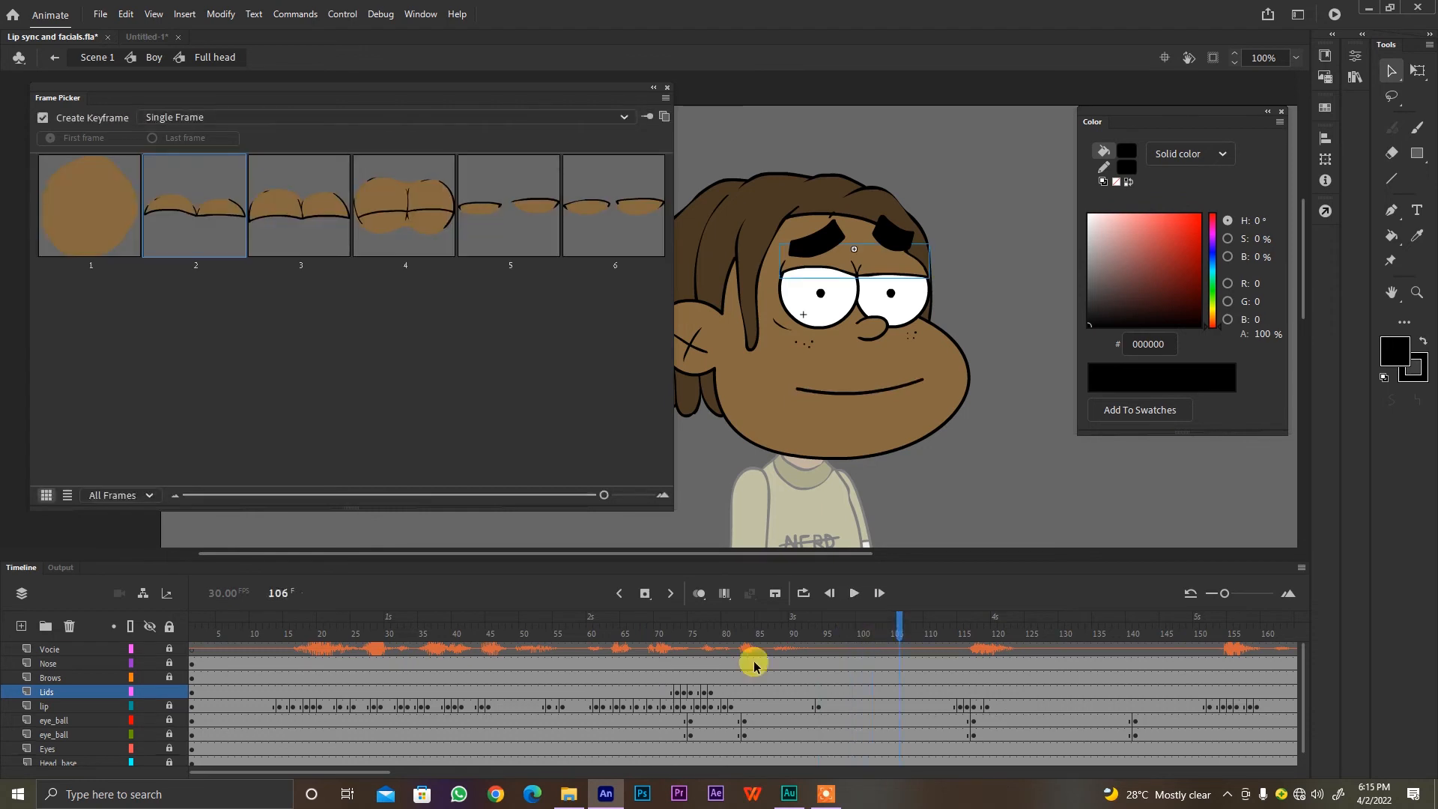
left_click(671, 629)
key("period")
key("period")
key("period")
key("period")
key("period")
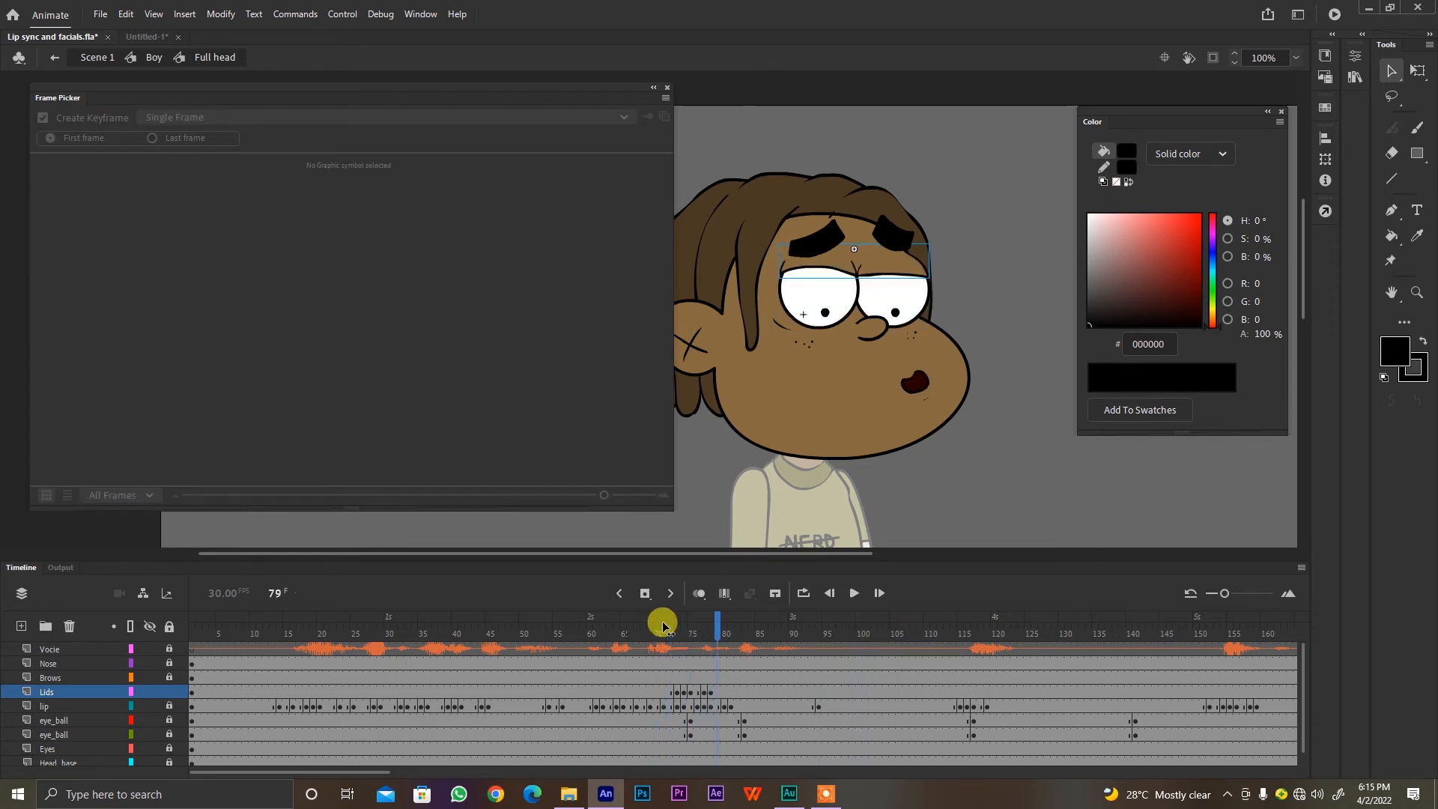
key("period")
key("period")
key("period")
key("period")
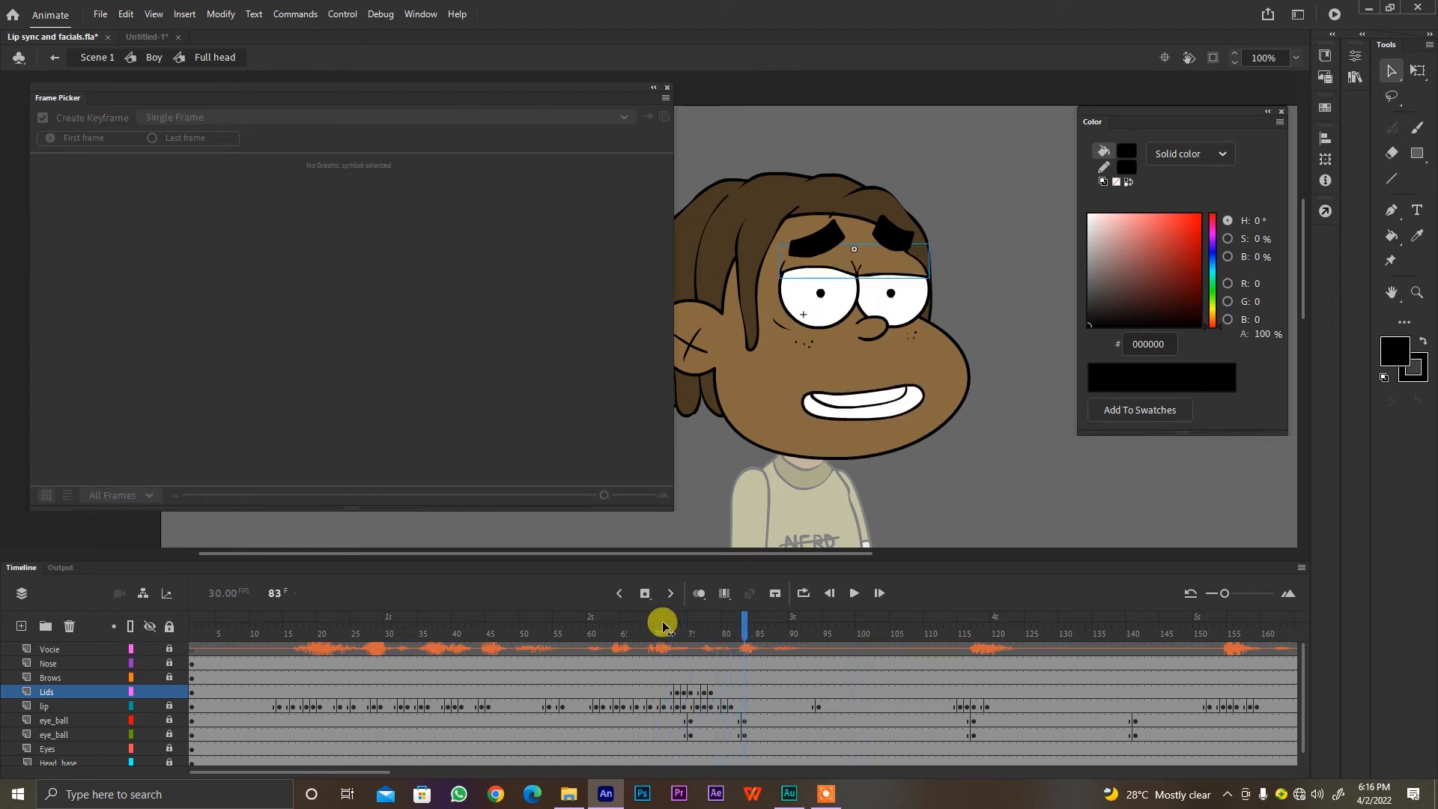
key("comma")
key("period")
Step: Add a Lids keyframe at frame 83 and set it to the fully closed eyelid pose 4
left_click(746, 691)
key("F6")
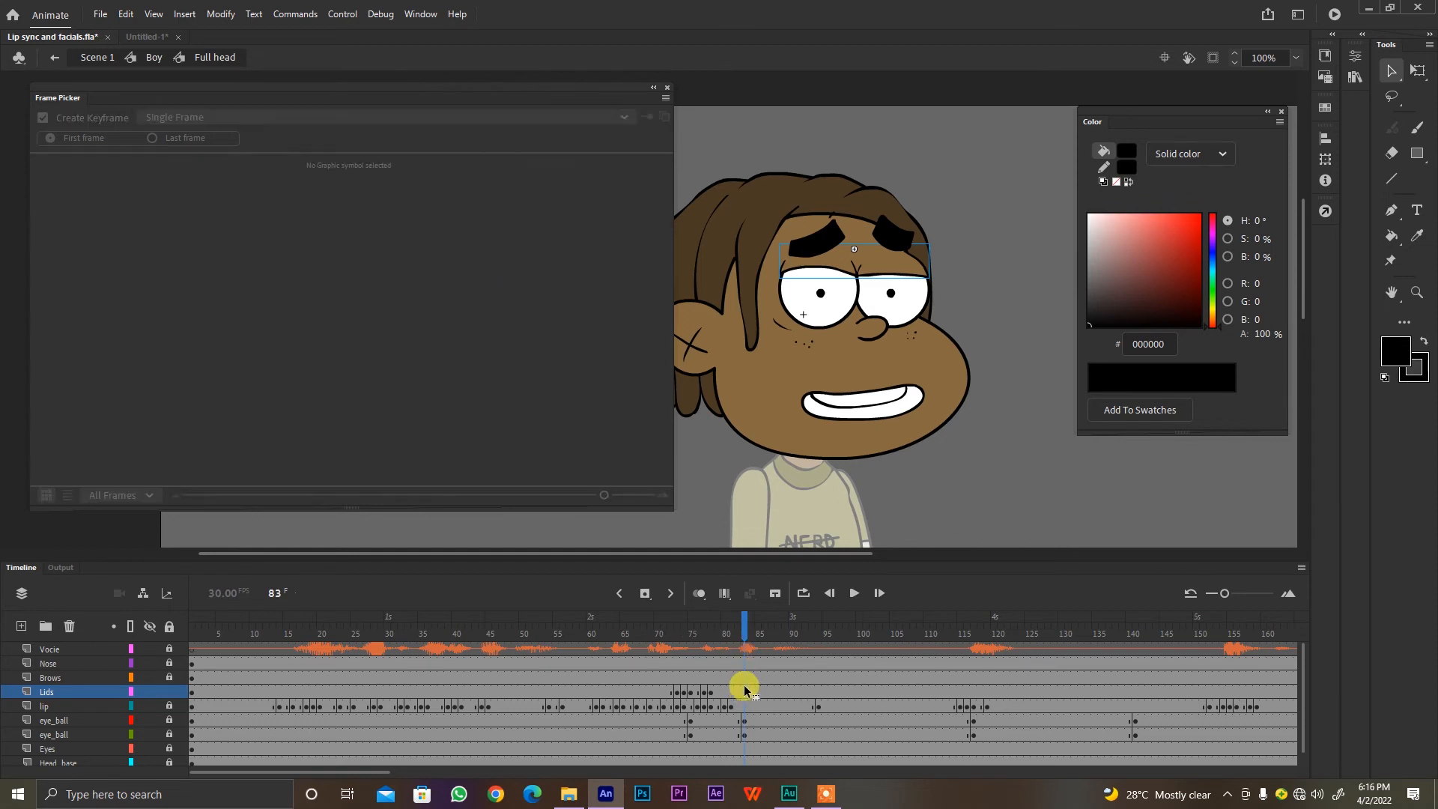
left_click(746, 691)
left_click(411, 229)
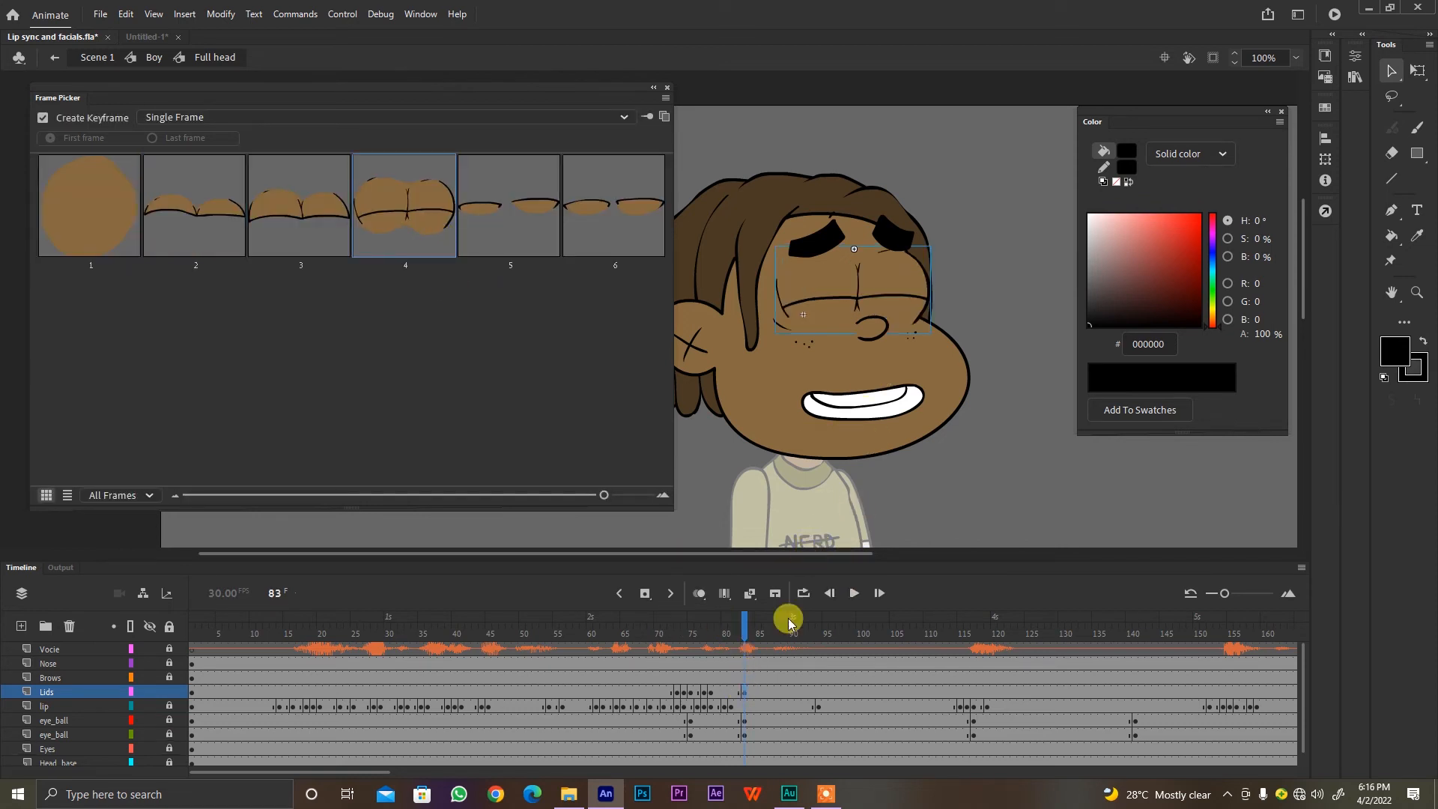
Step: Set the Lids layer to the half-closed pose 3 at frame 82, add a keyframe at frame 81 and scrub through to frame 83
left_click(738, 691)
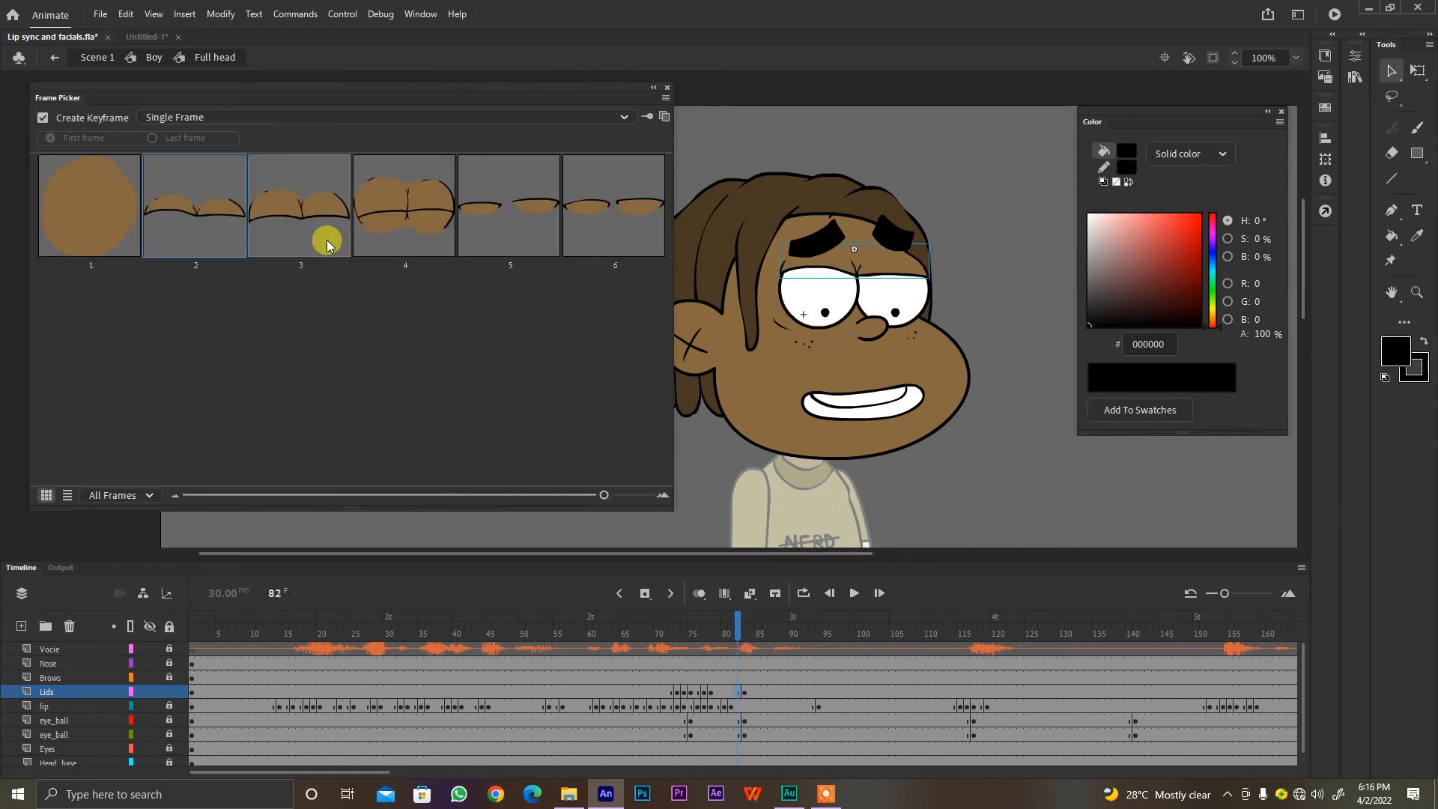
left_click(345, 221)
left_click(734, 633)
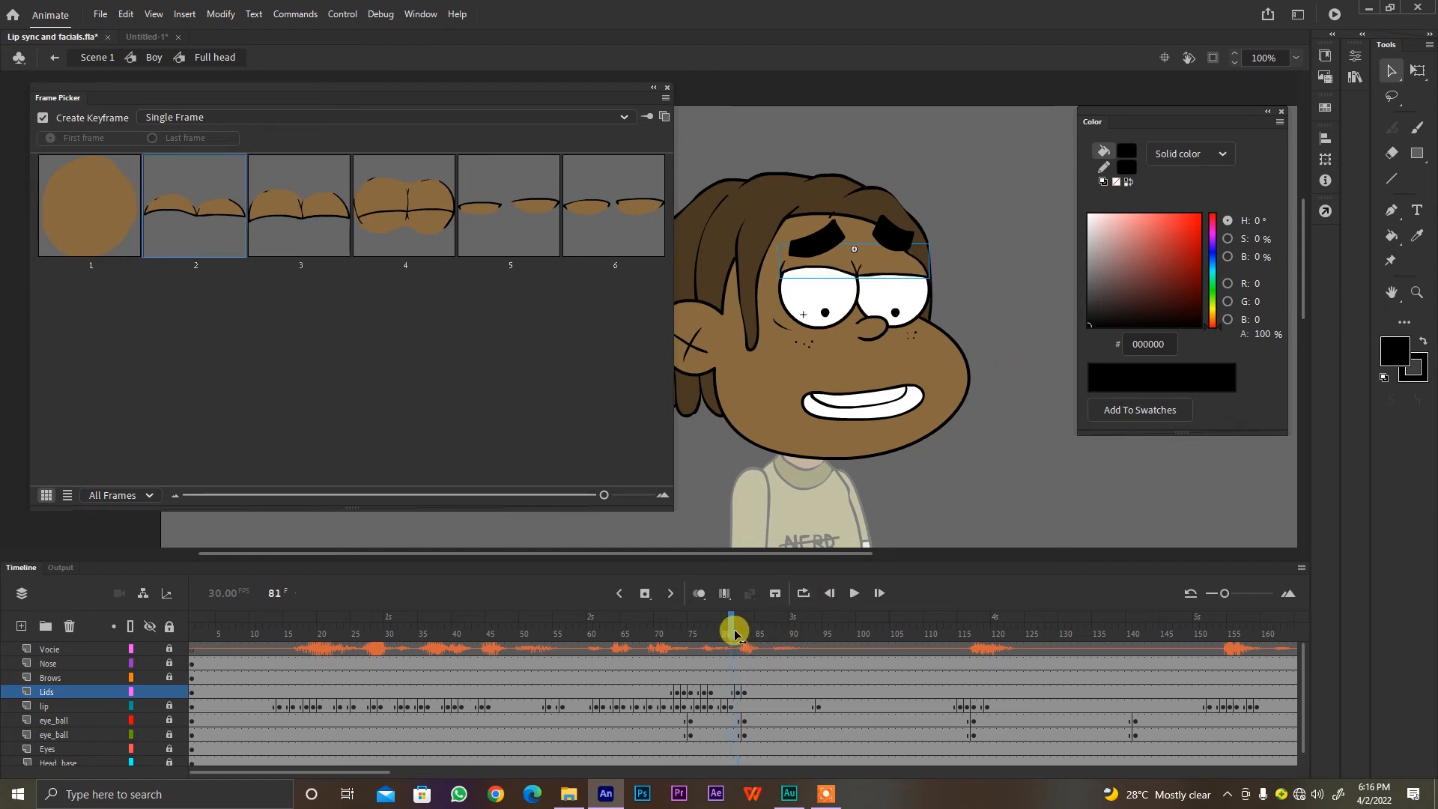
left_click_drag(735, 635, 748, 637)
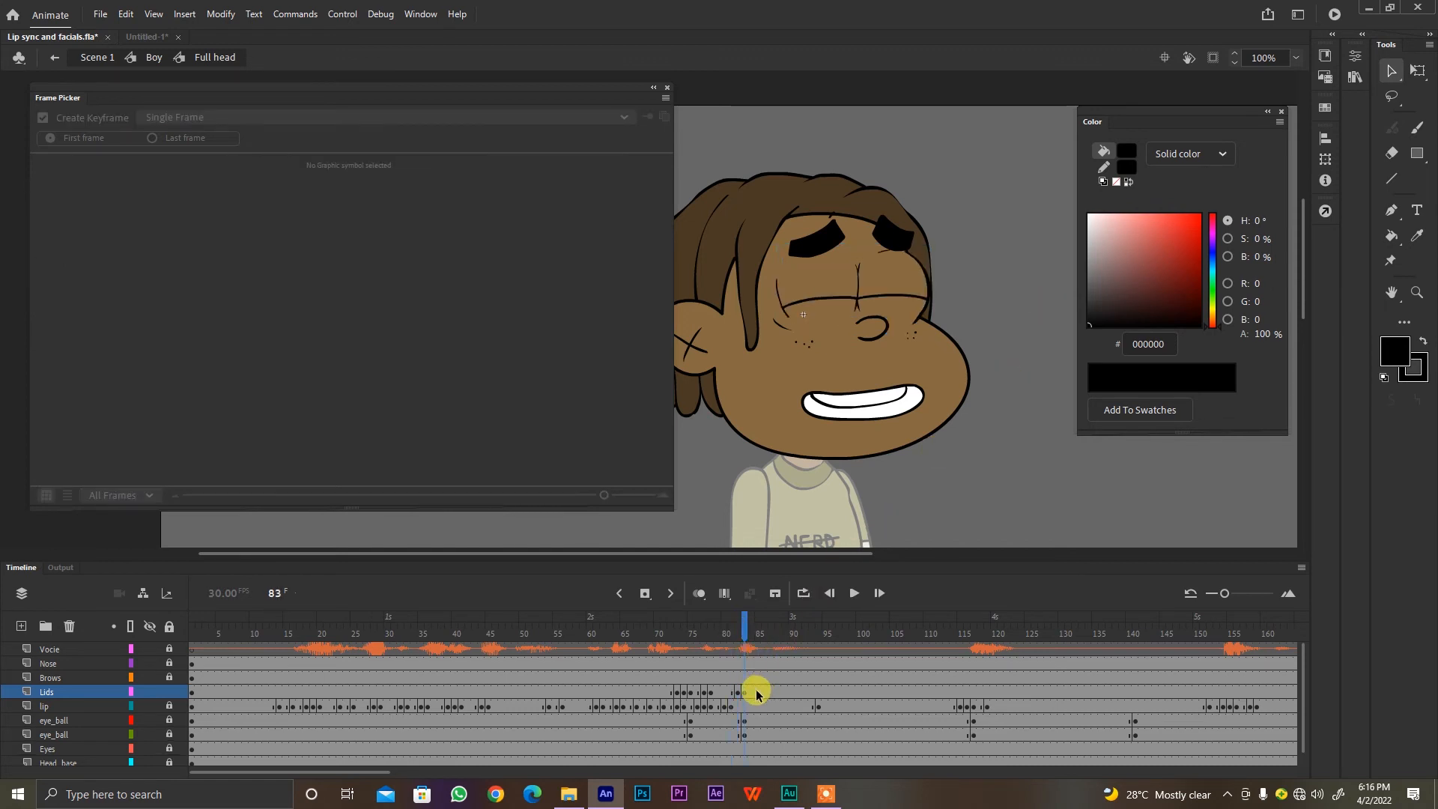
Step: Open the eyes on the Lids layer with keyframes using pose 3 at frame 85, pose 2 at frame 86 and pose 1 at frame 87
left_click(759, 694)
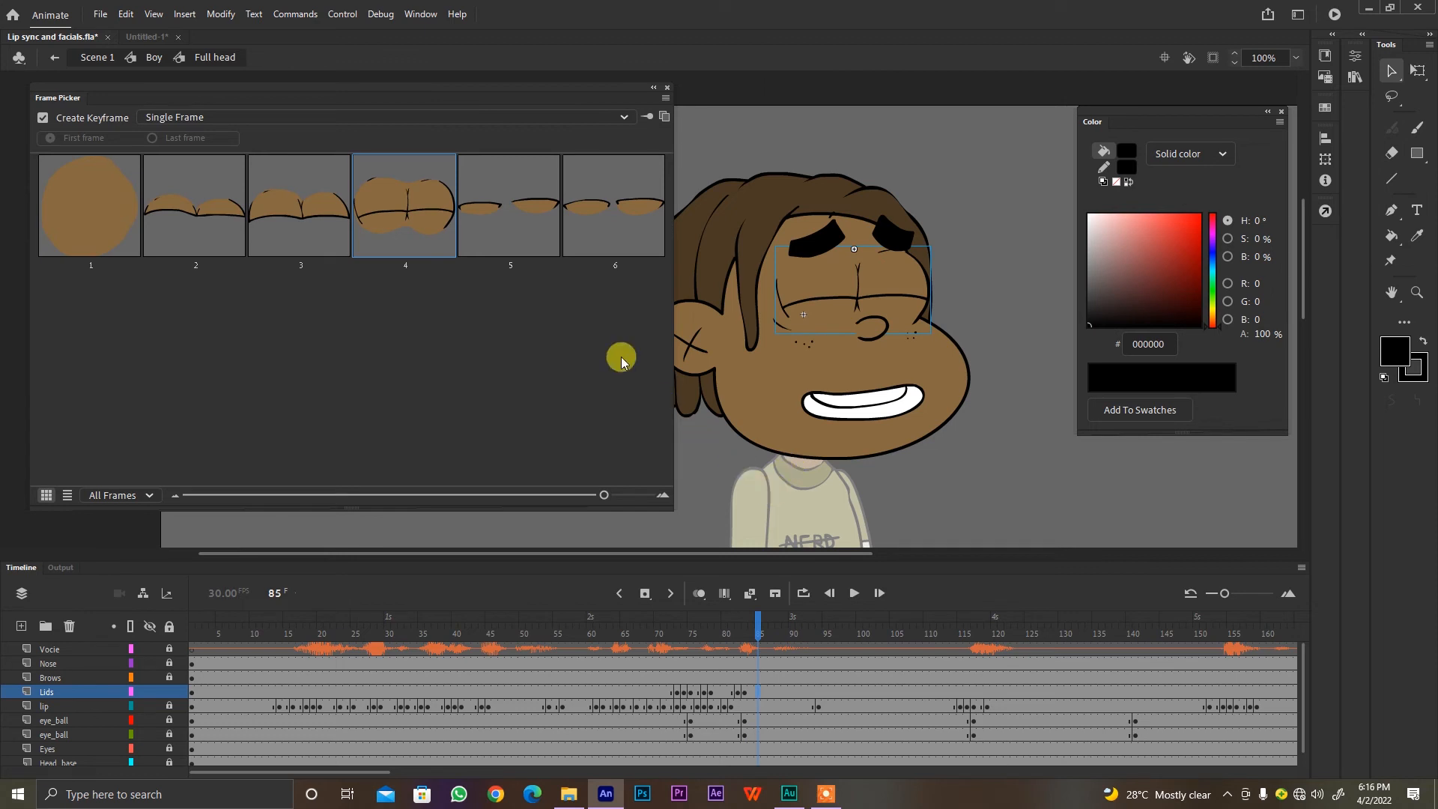
left_click(301, 225)
left_click(769, 692)
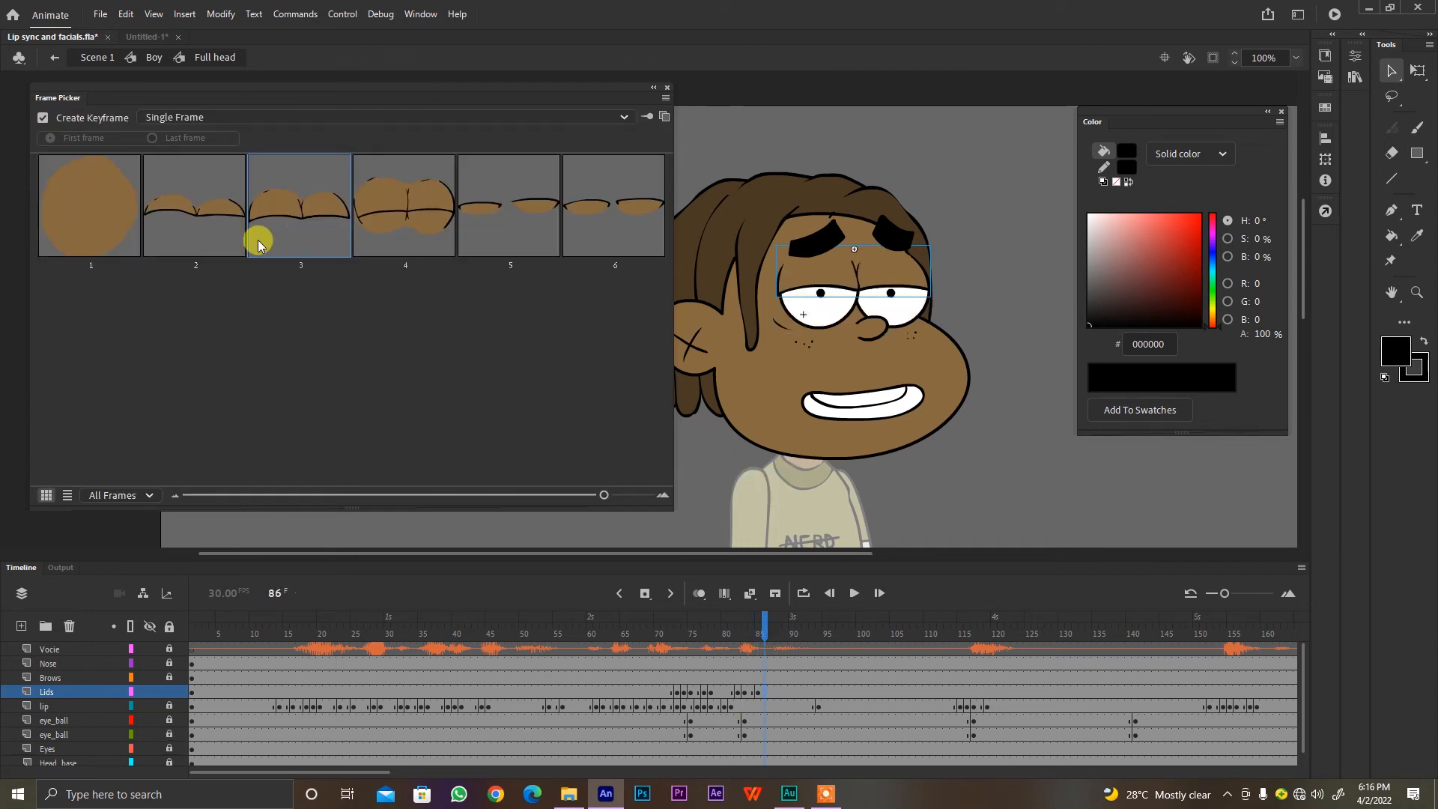
left_click(241, 191)
left_click(773, 691)
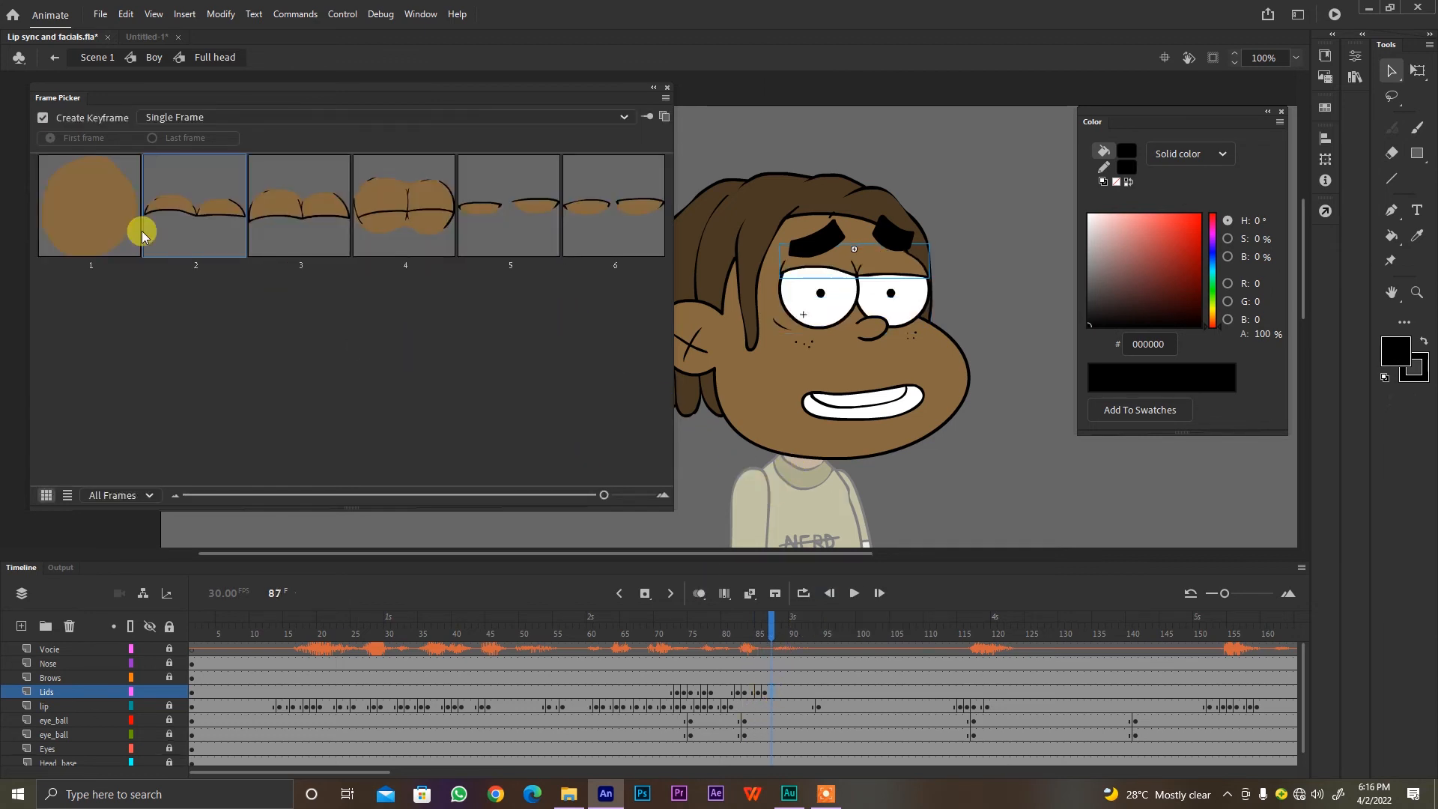
left_click(101, 213)
Step: Play the section from about frame 68 several times to check the timing of the two blinks against the pupil changes
left_click(657, 626)
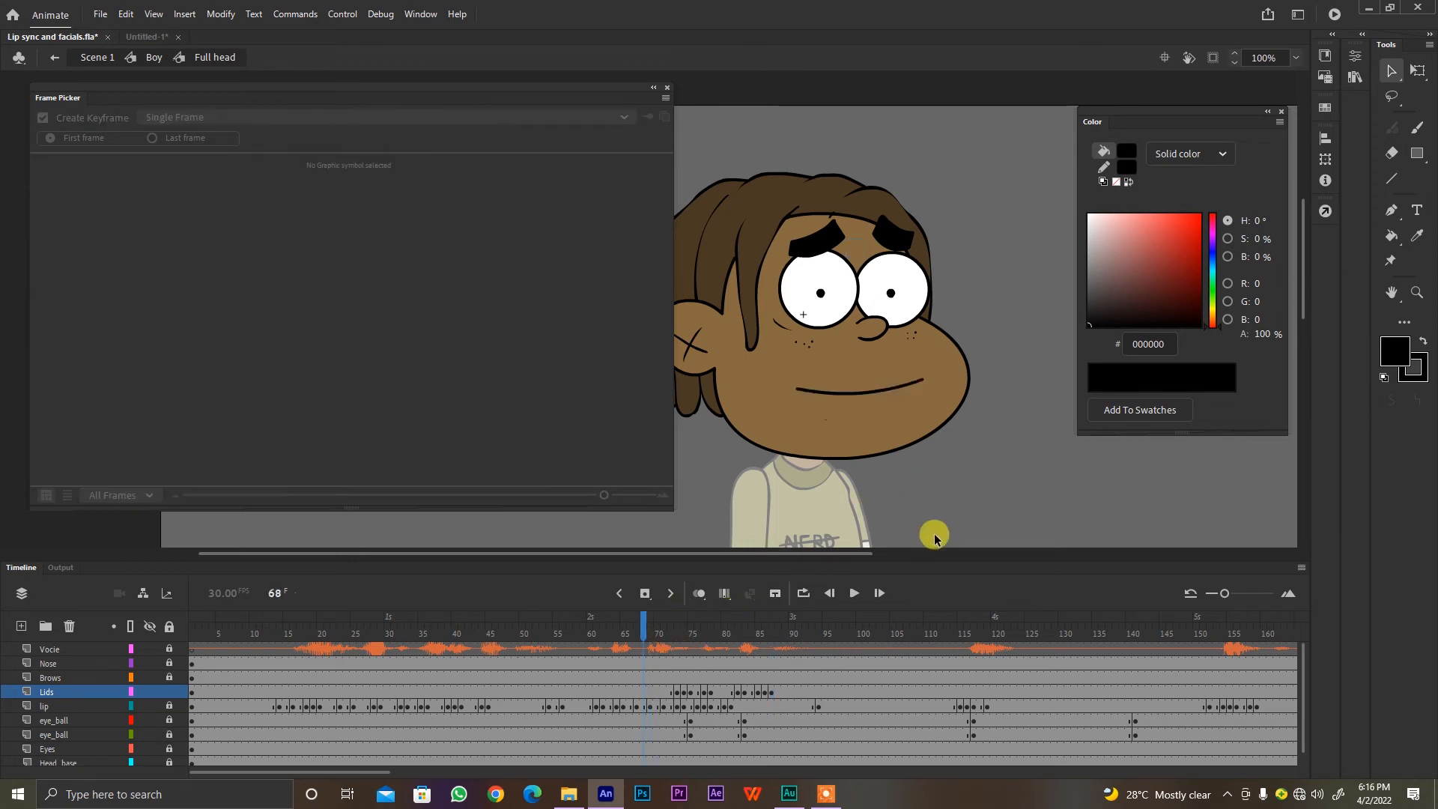
key("Return")
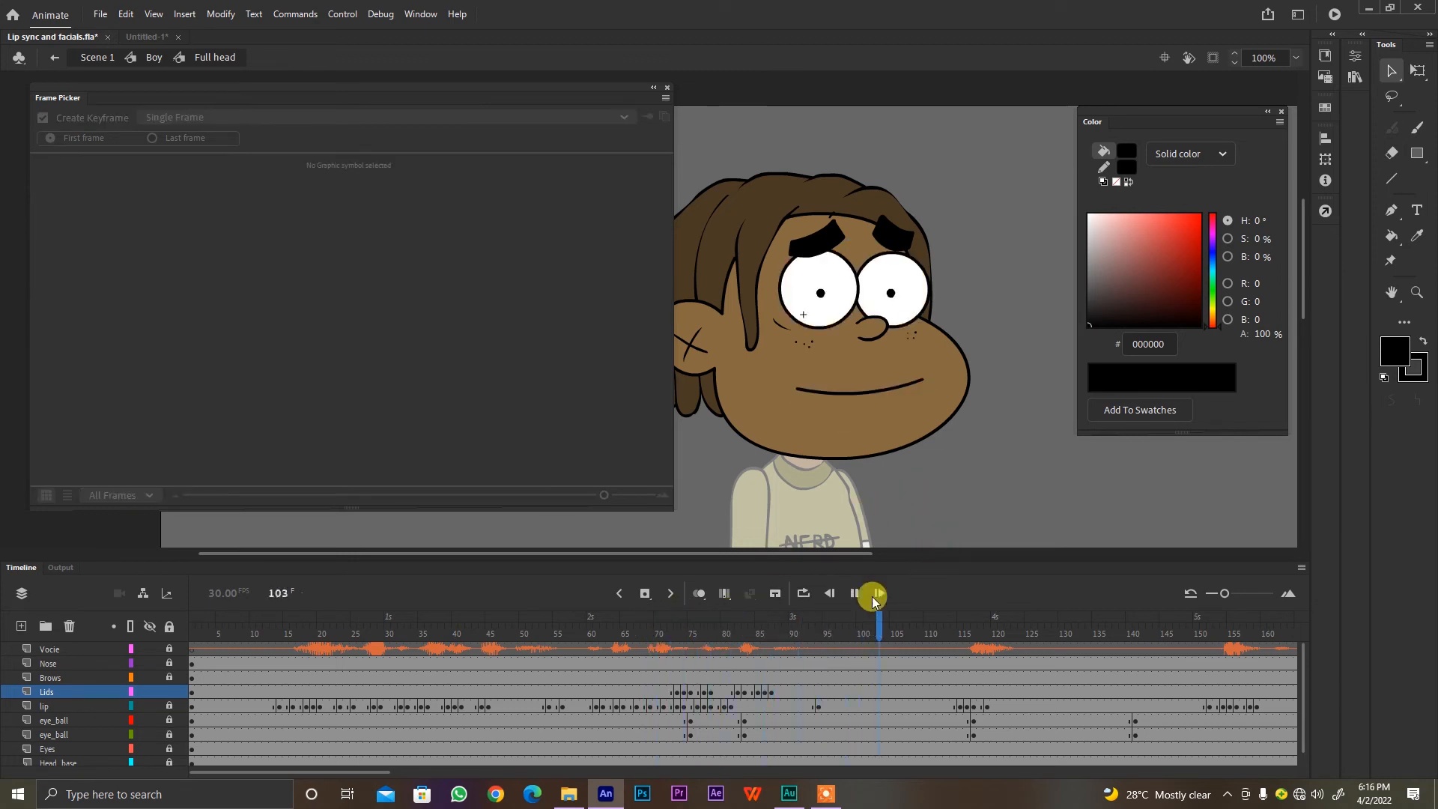
left_click(657, 625)
key("Return")
key("Return")
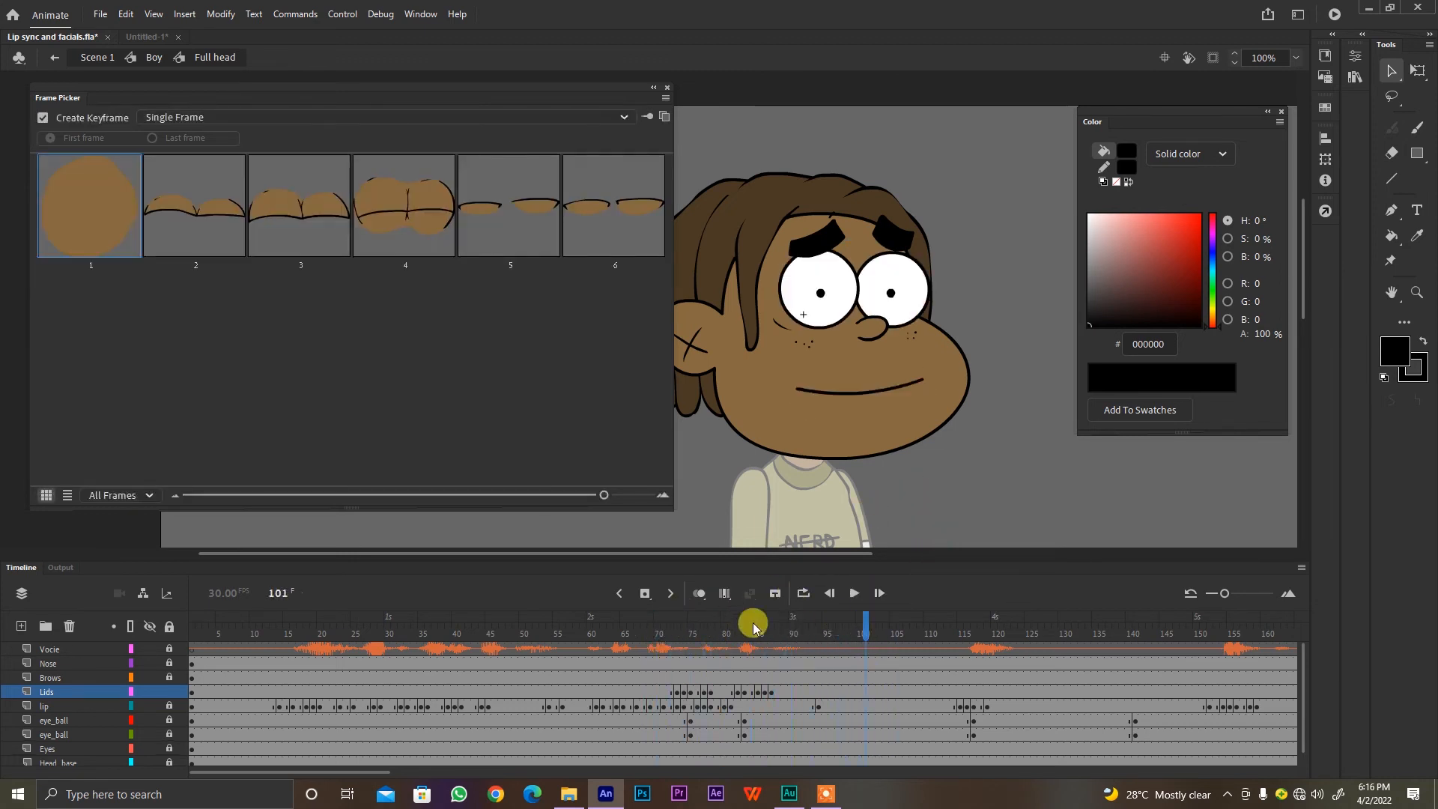
left_click(669, 636)
key("Return")
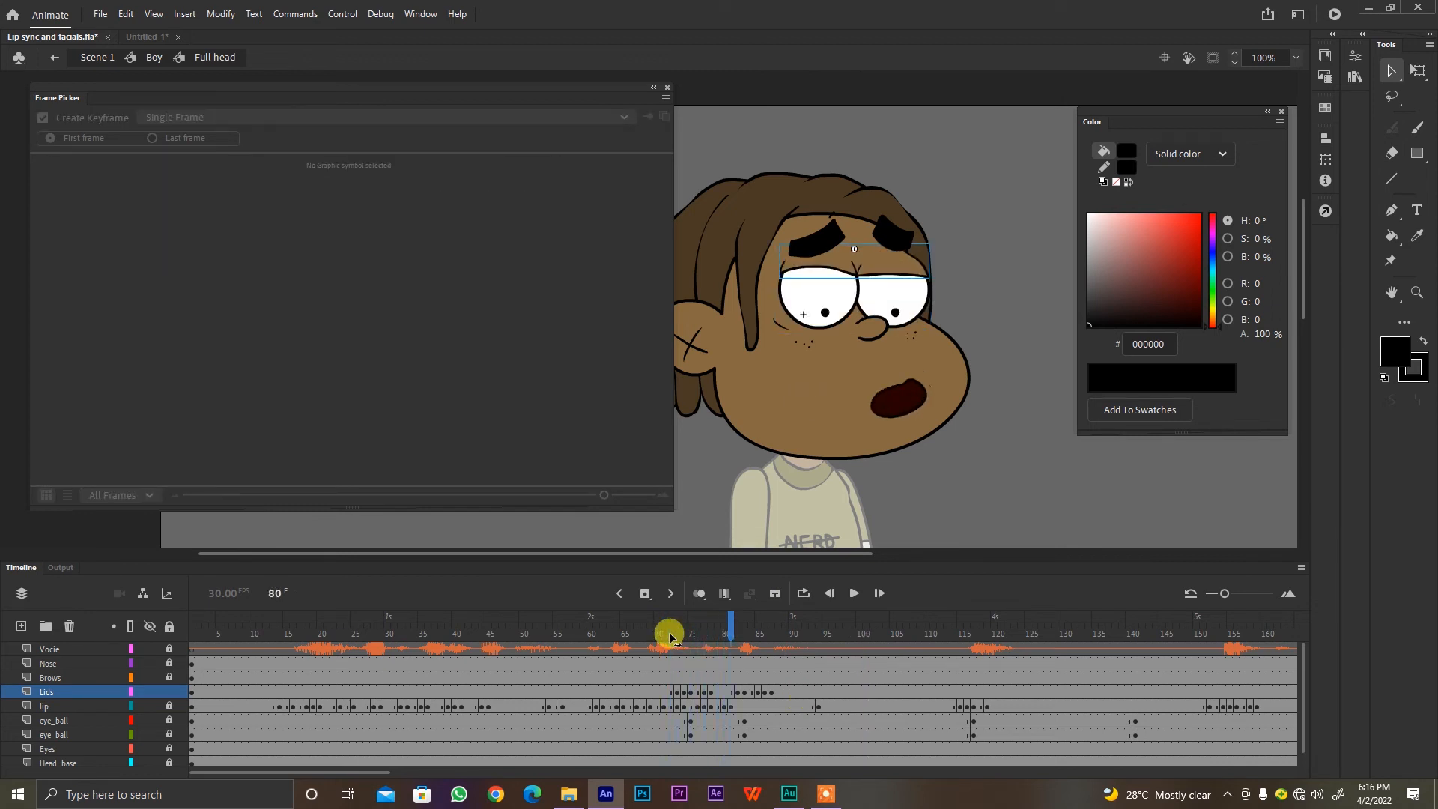
left_click(707, 709)
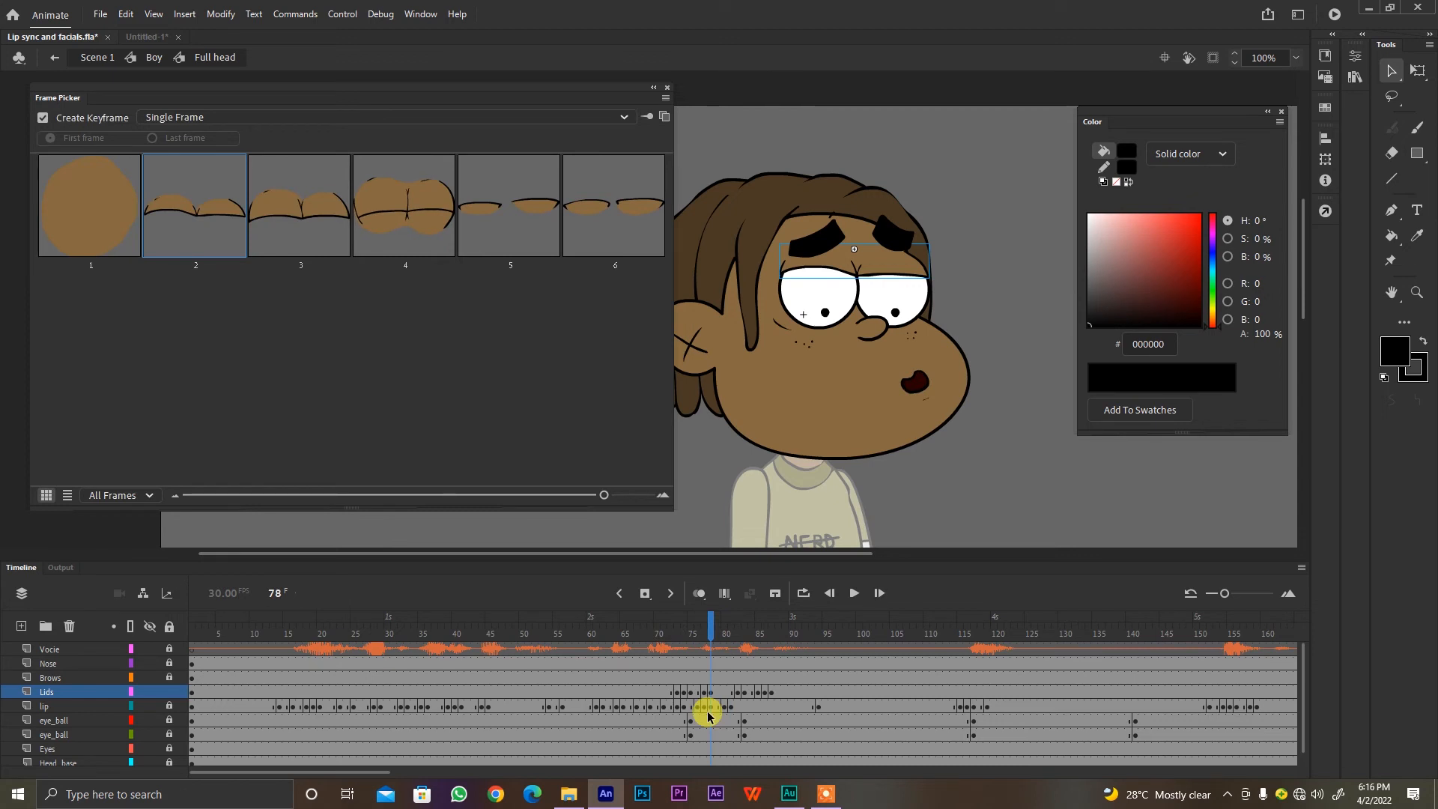
key("Return")
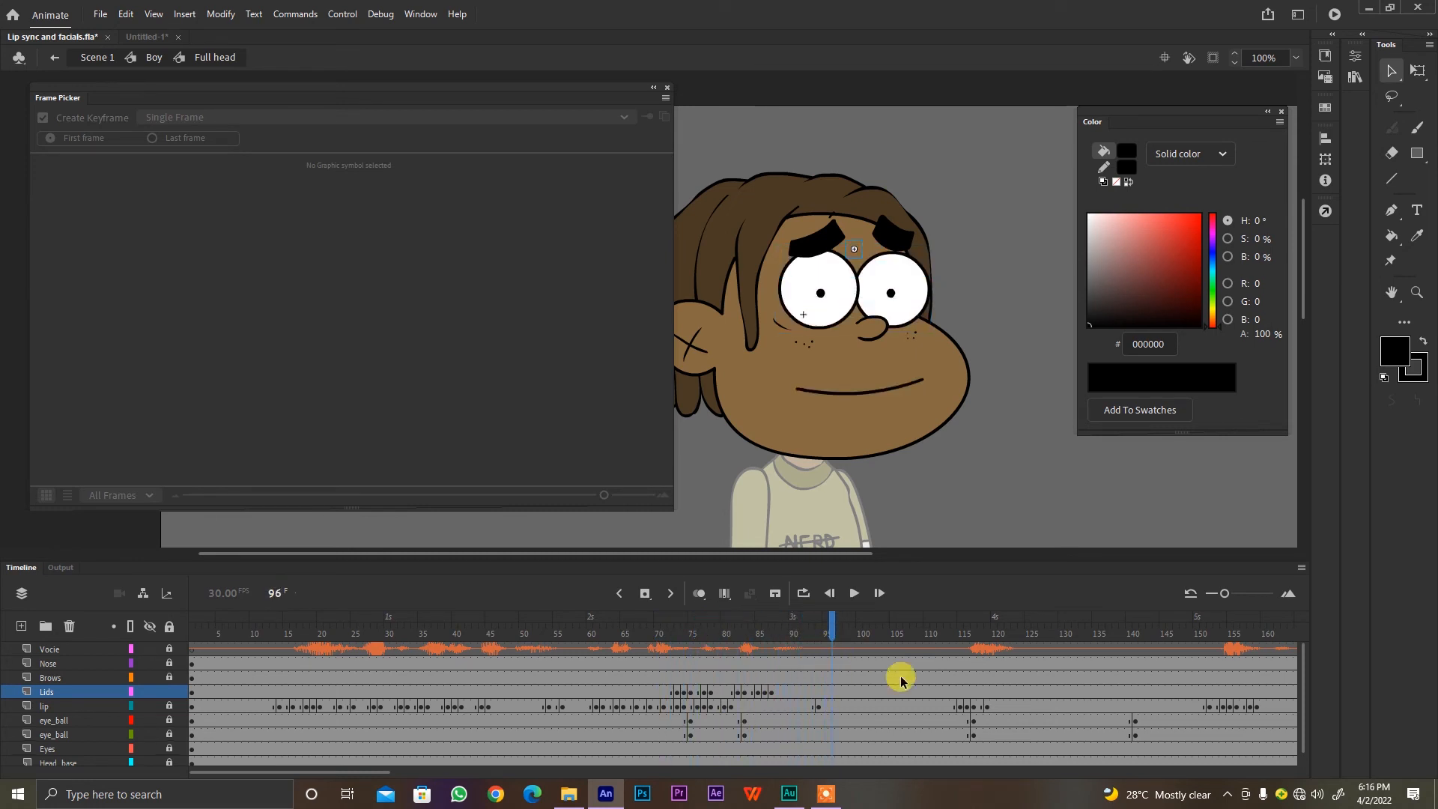
key("Return")
Step: Move the frame 83 keyframes of both eye_ball layers to frame 96 and shift the second blink's Lids keyframes so the closed pose falls there
left_click(744, 721)
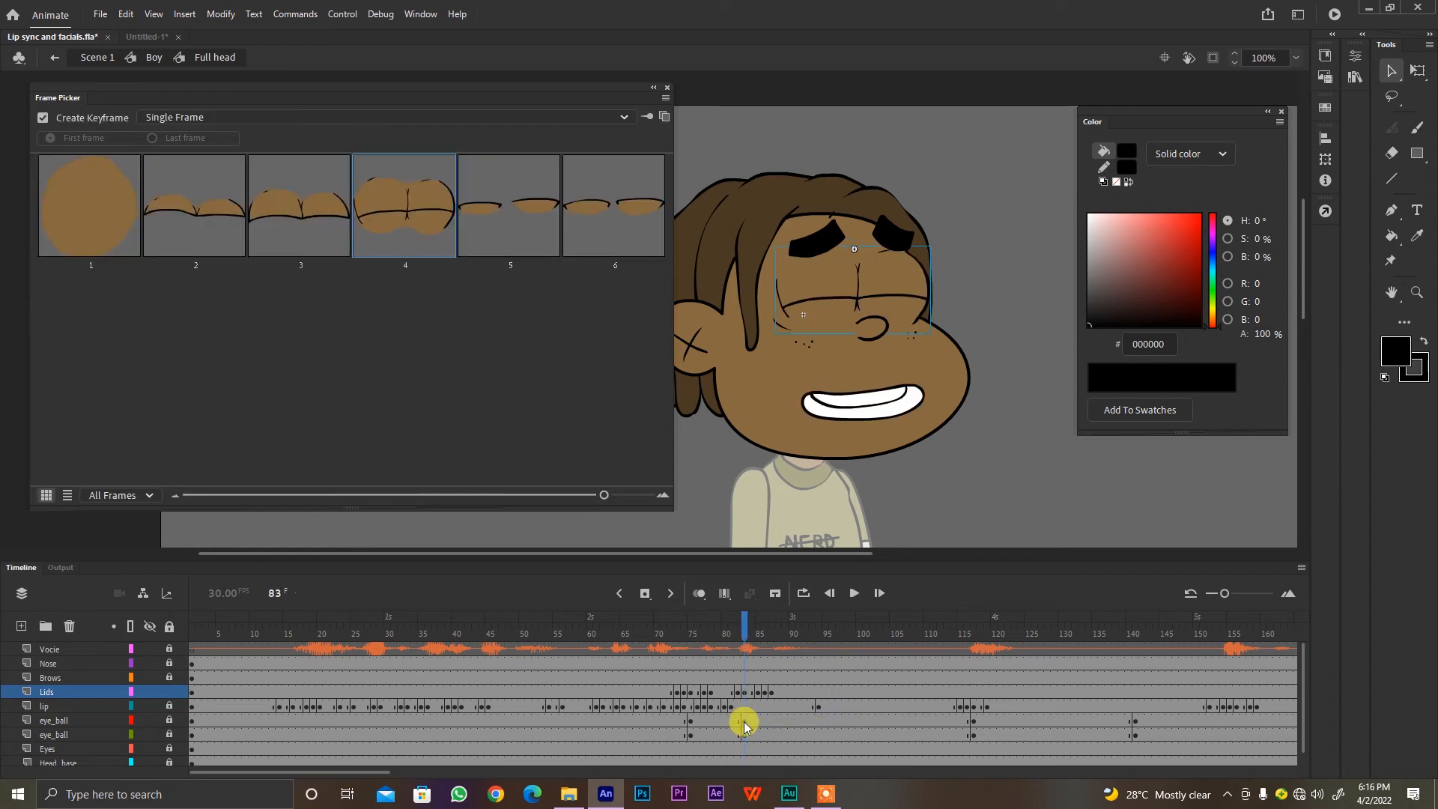
left_click(744, 736)
left_click_drag(745, 736, 832, 737)
left_click_drag(740, 692, 772, 691)
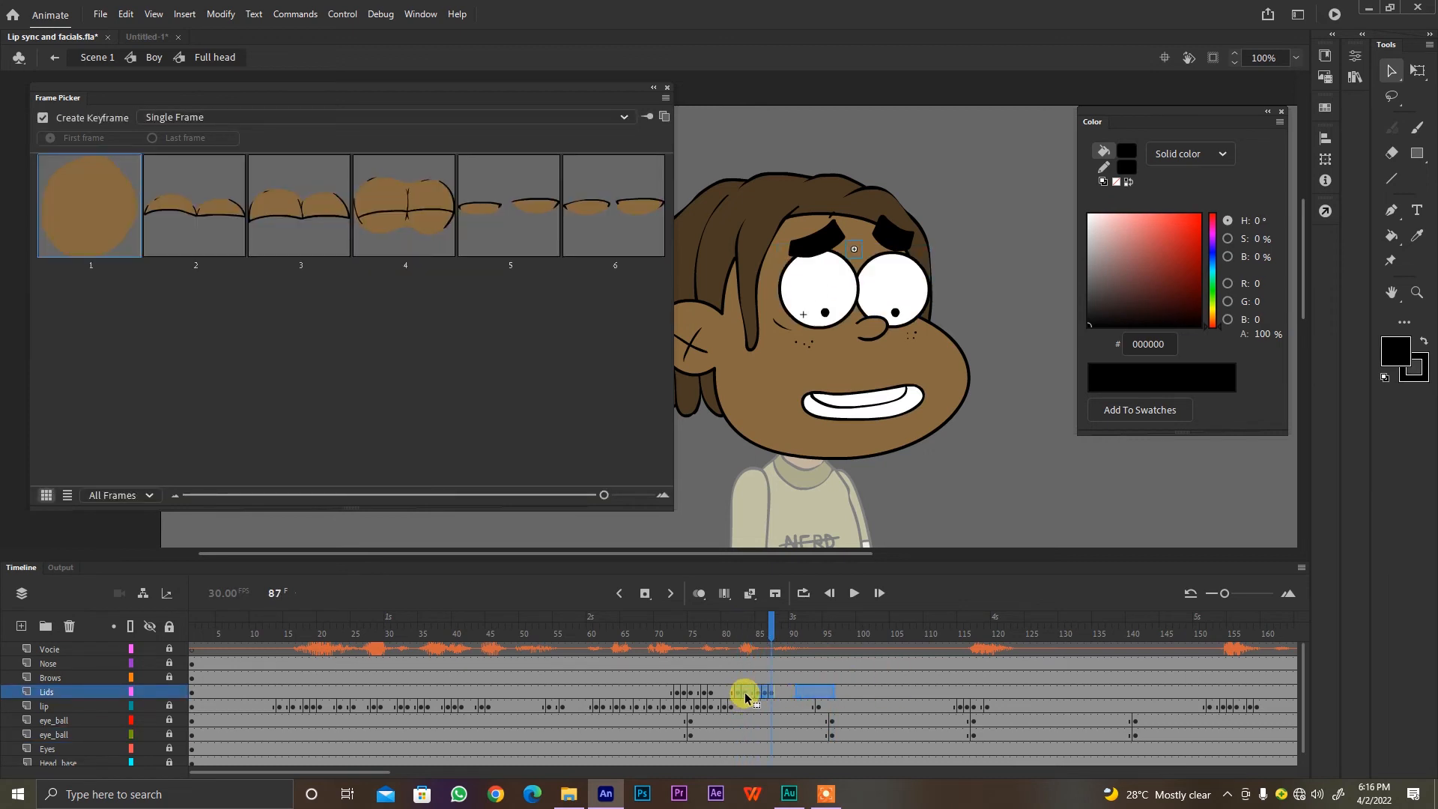
left_click_drag(745, 698, 830, 692)
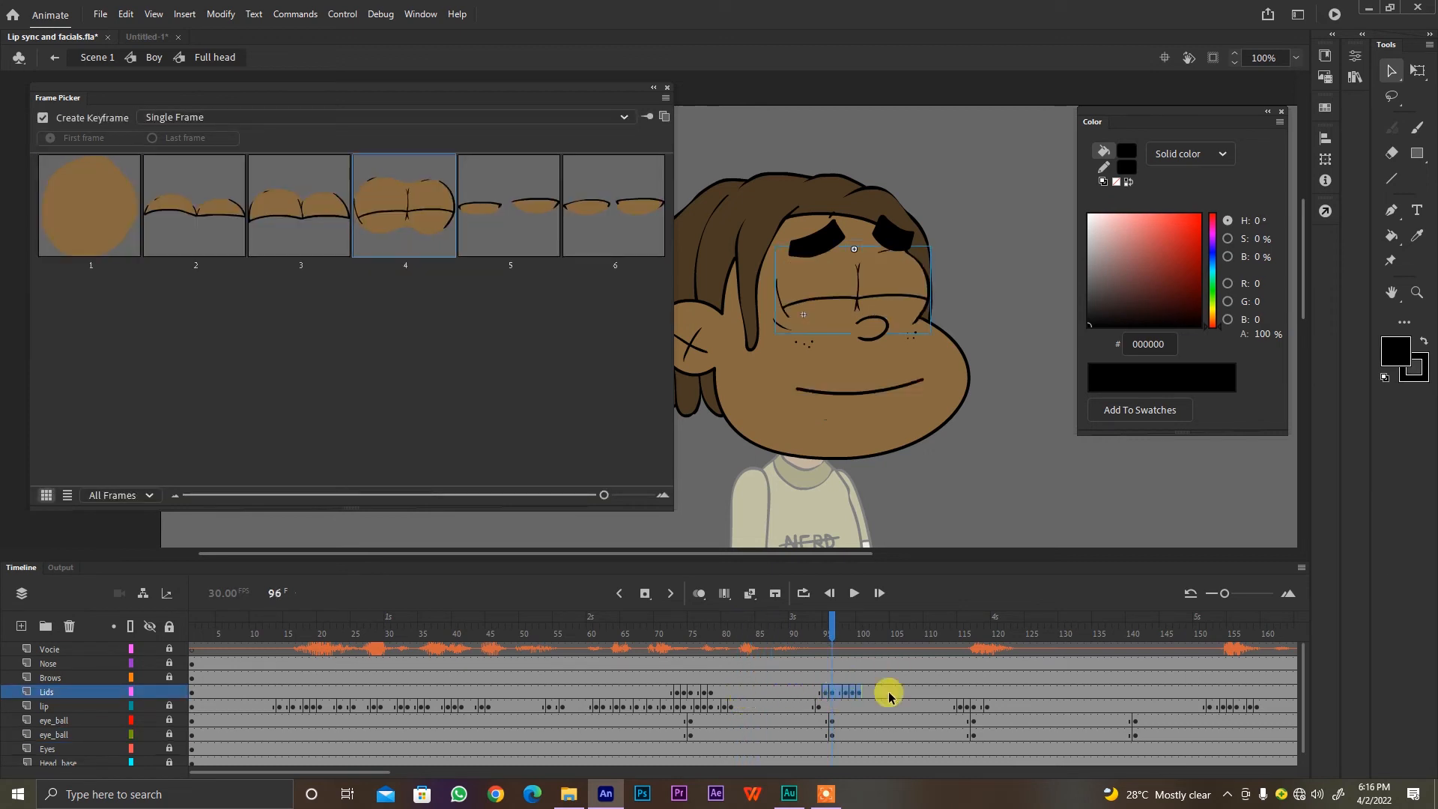
Step: Play and step through the timeline from about frames 70 and 93 to check the moved blink's timing
left_click(659, 633)
left_click(852, 594)
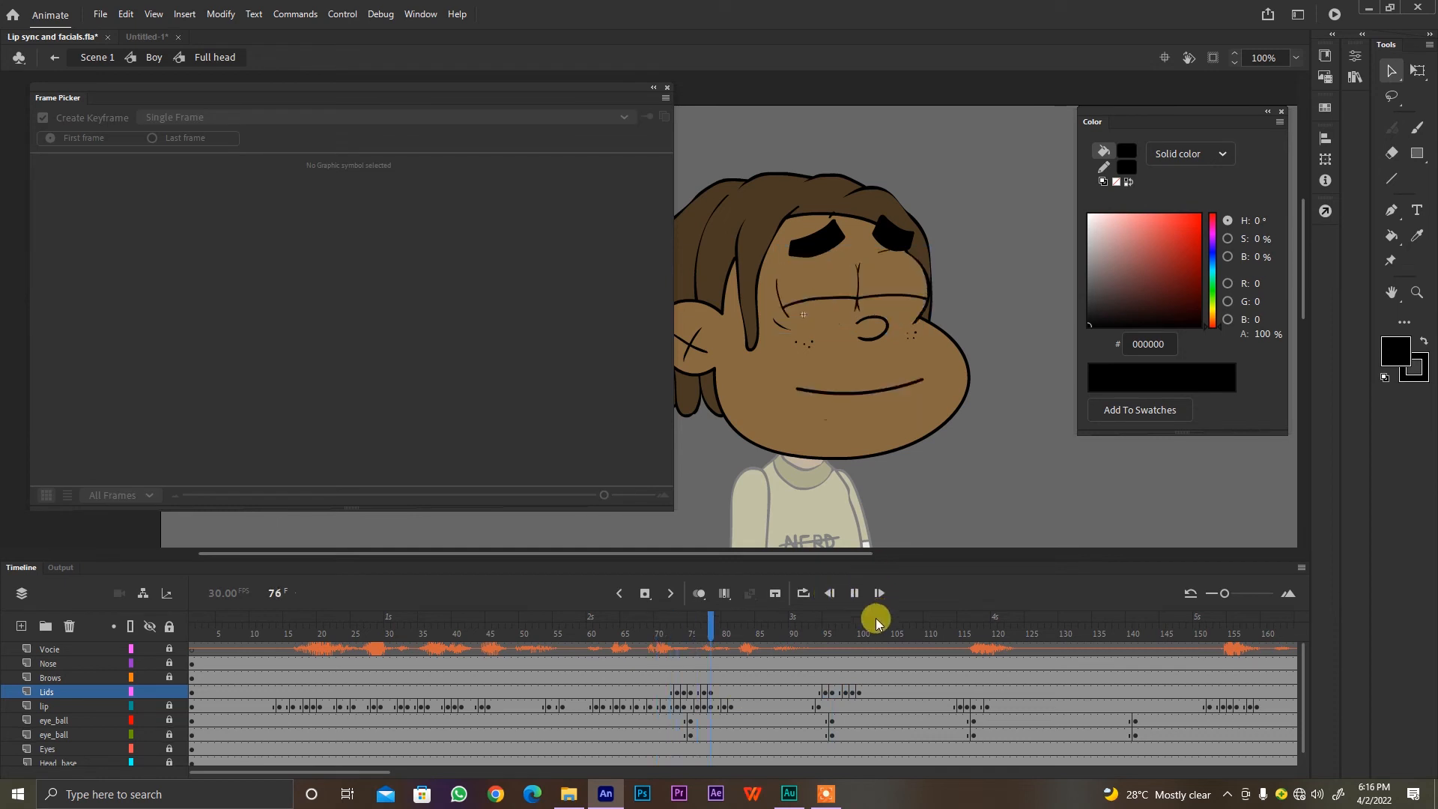
left_click(654, 658)
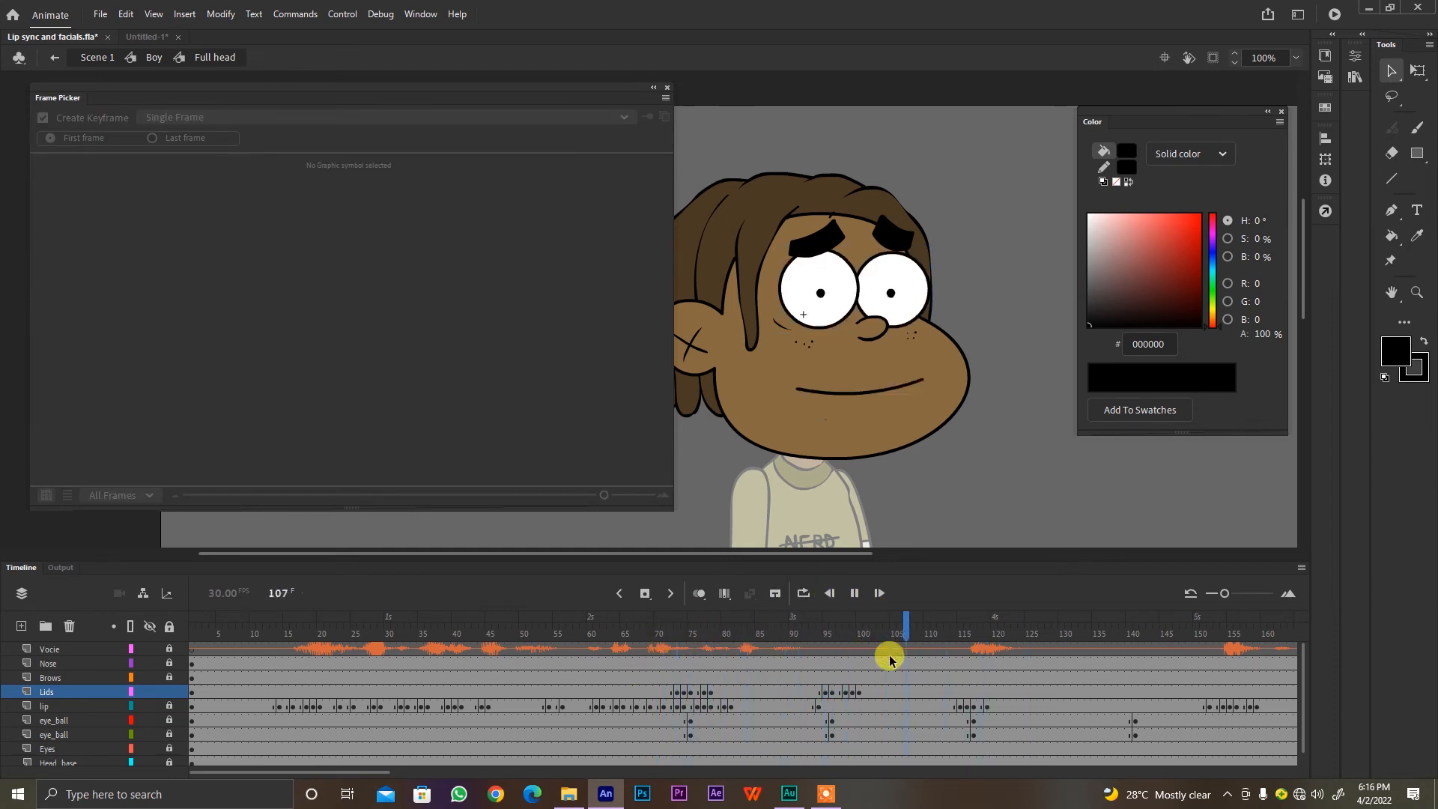
key("Return")
left_click(814, 631)
key("period")
key("period")
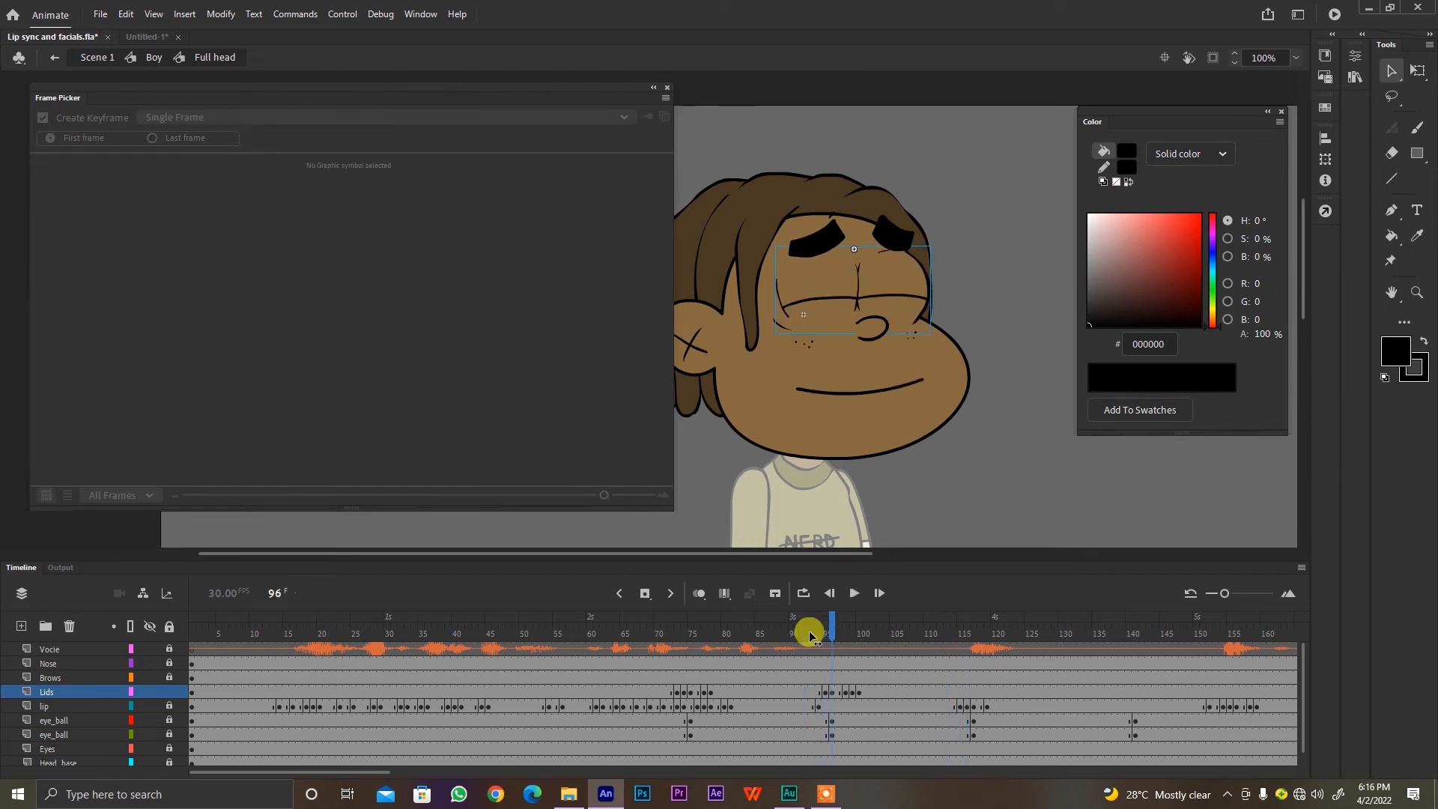
left_click(812, 634)
key("Return")
key("Return")
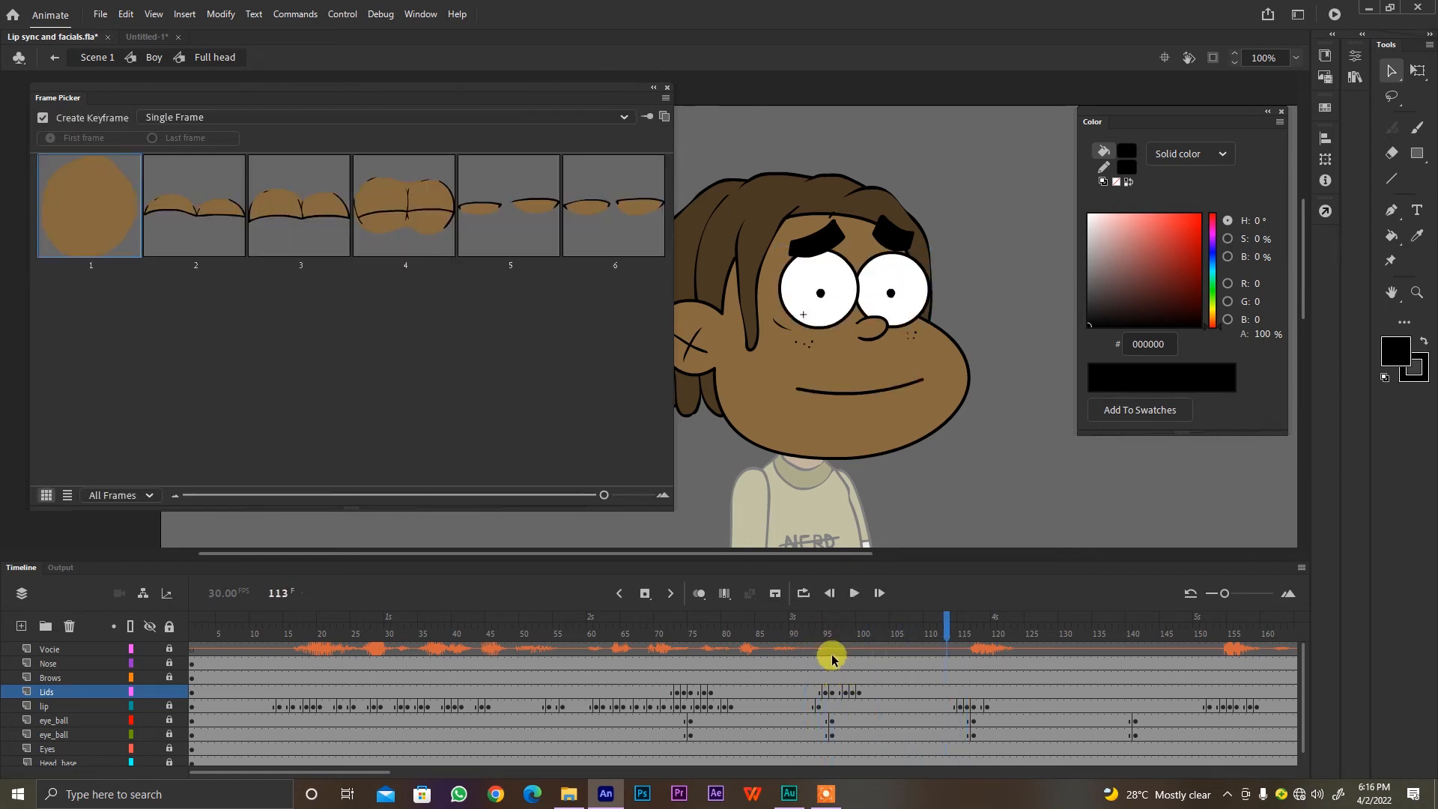
left_click(820, 653)
key("Return")
key("Return")
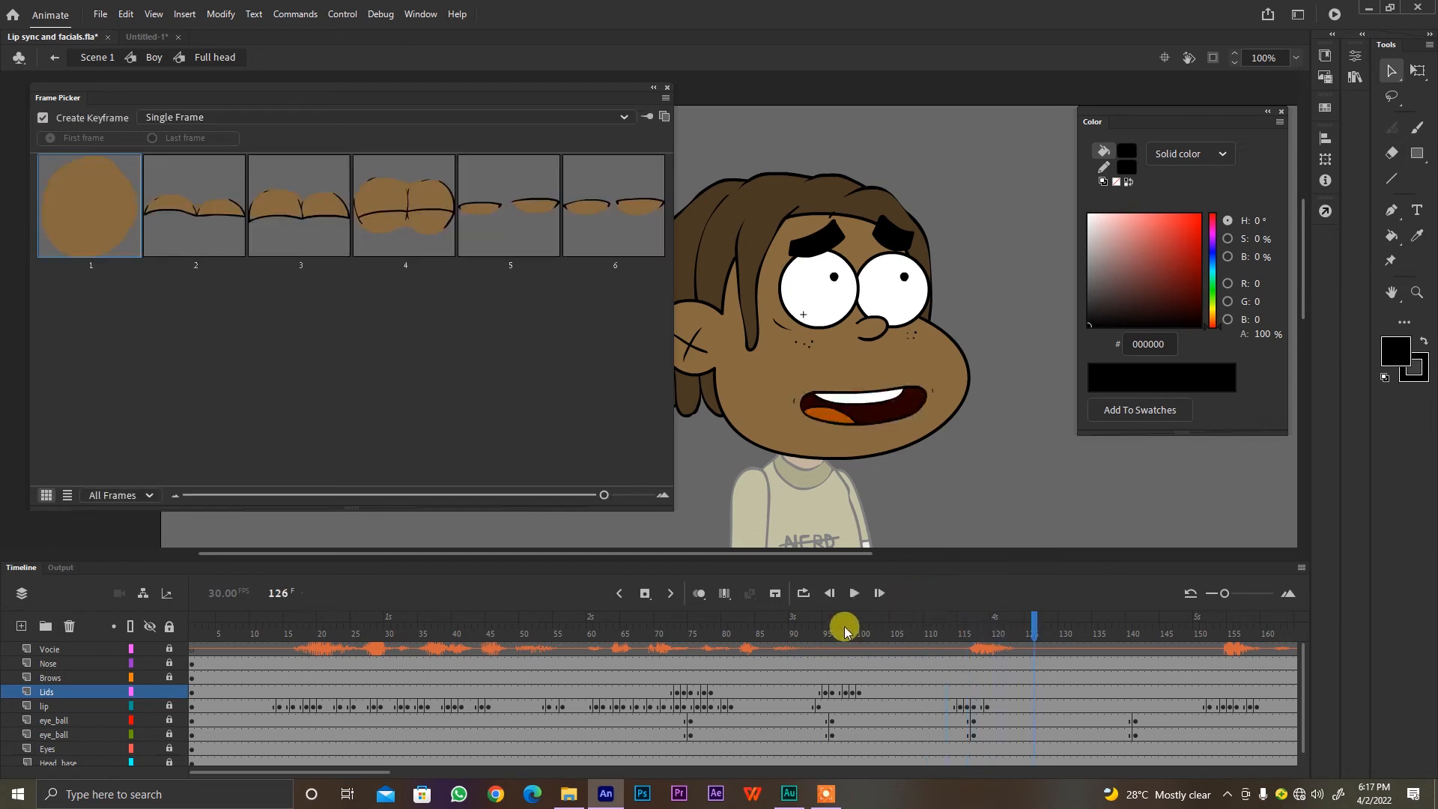
left_click(845, 631)
key("Return")
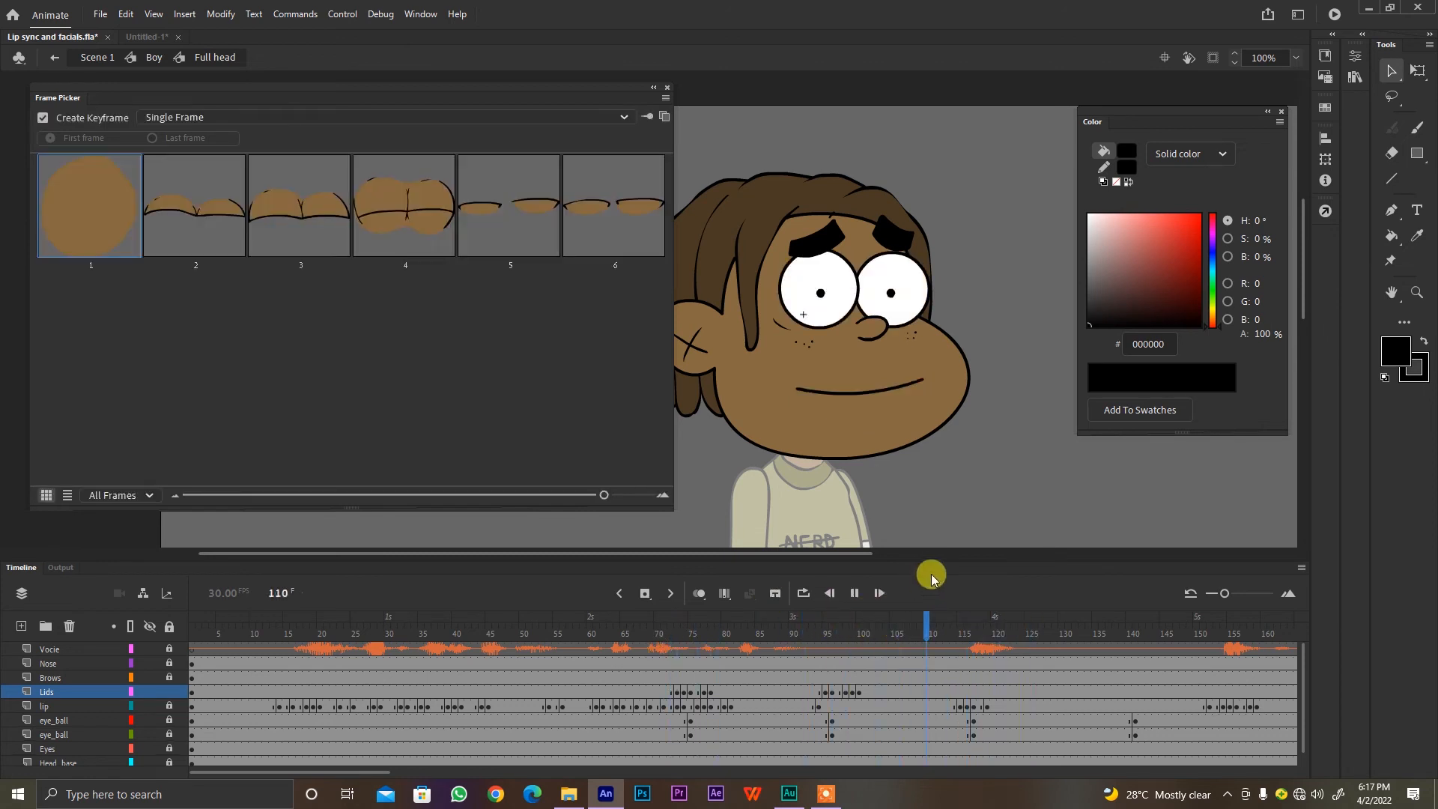
Step: Replay both blinks from about frame 71 and save the file
left_click_drag(925, 630, 668, 637)
key("Return")
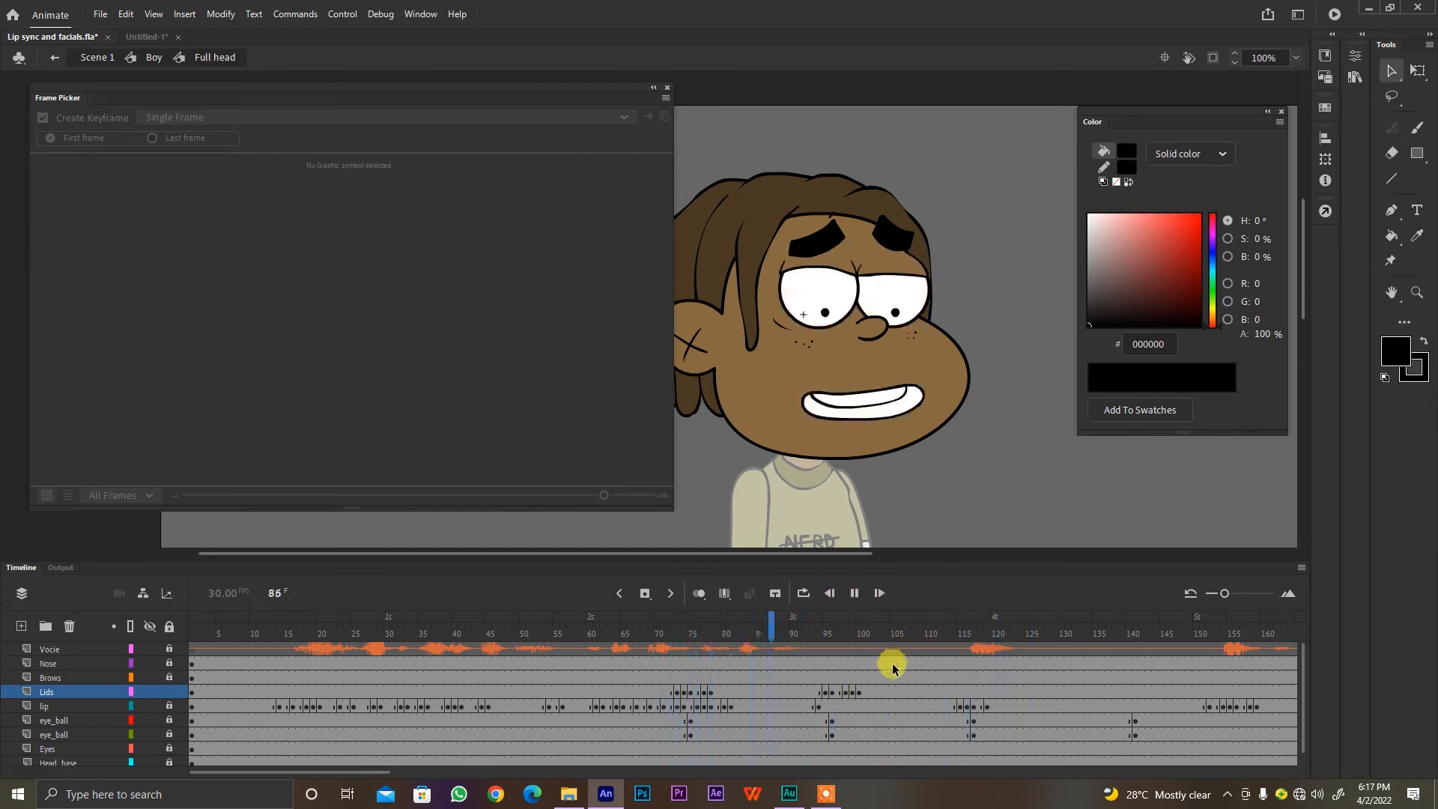
key("Return")
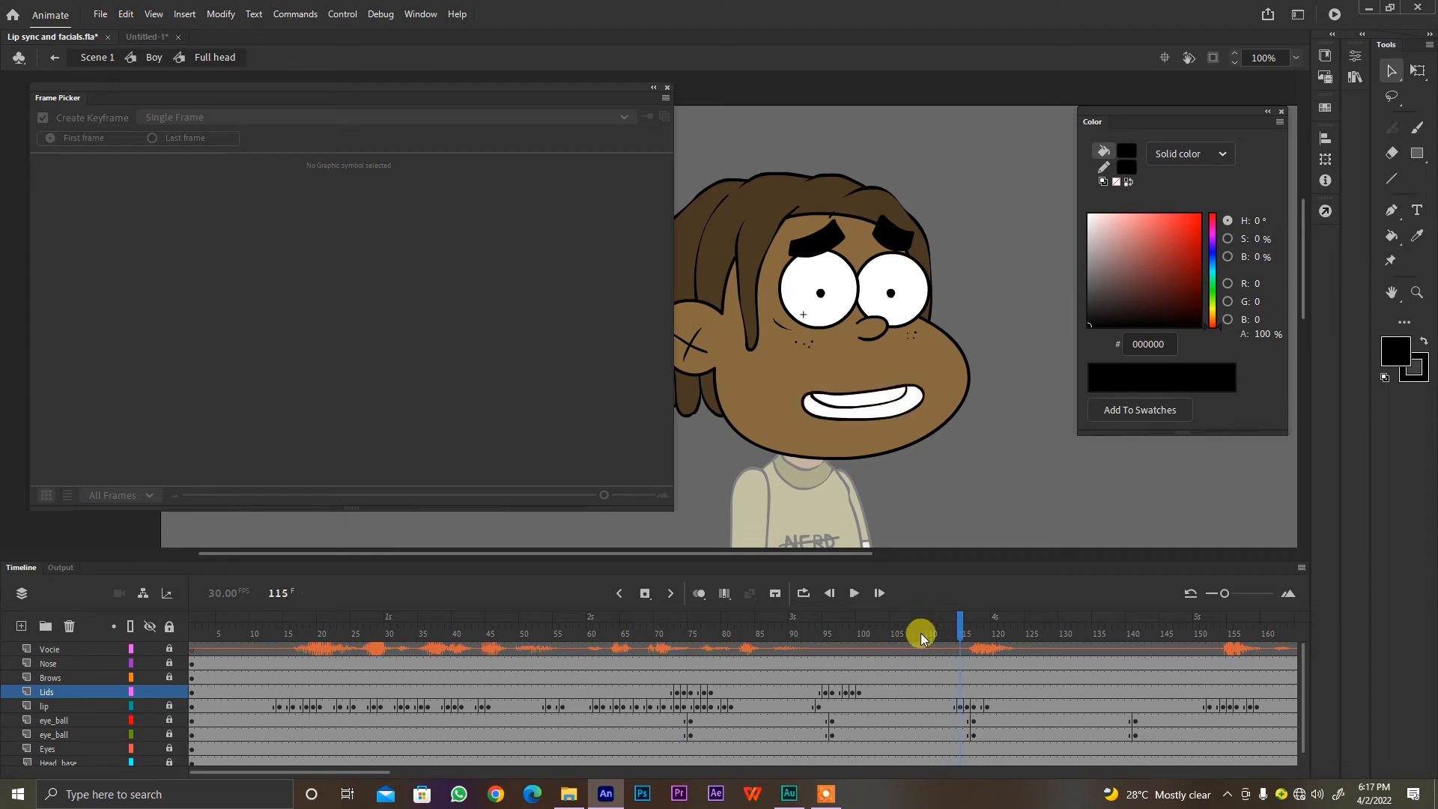
key("ctrl+s")
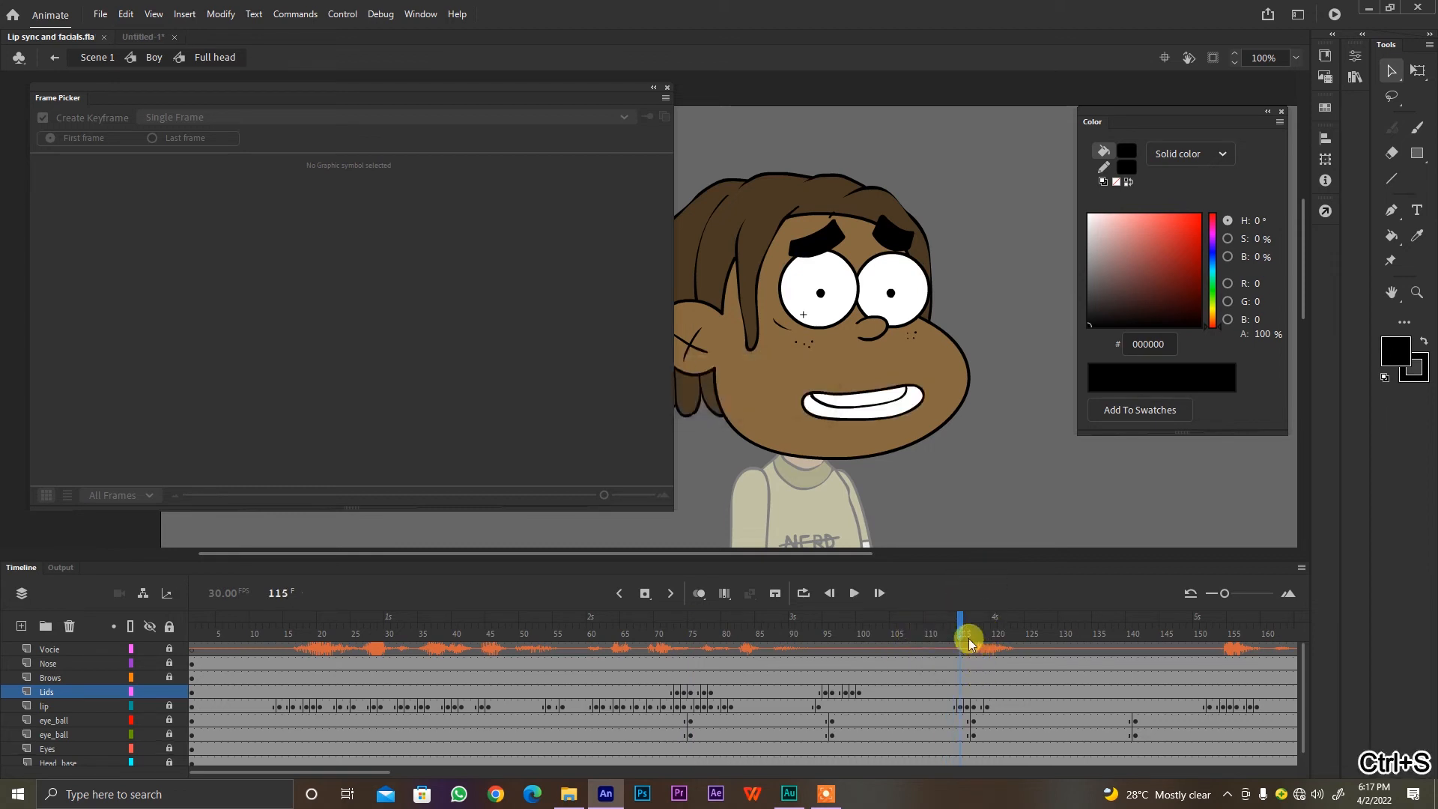
Step: Add Lids keyframes with closed pose 4 at frame 117 and pose 2 at frame 116, and play the start of this blink
key("Return")
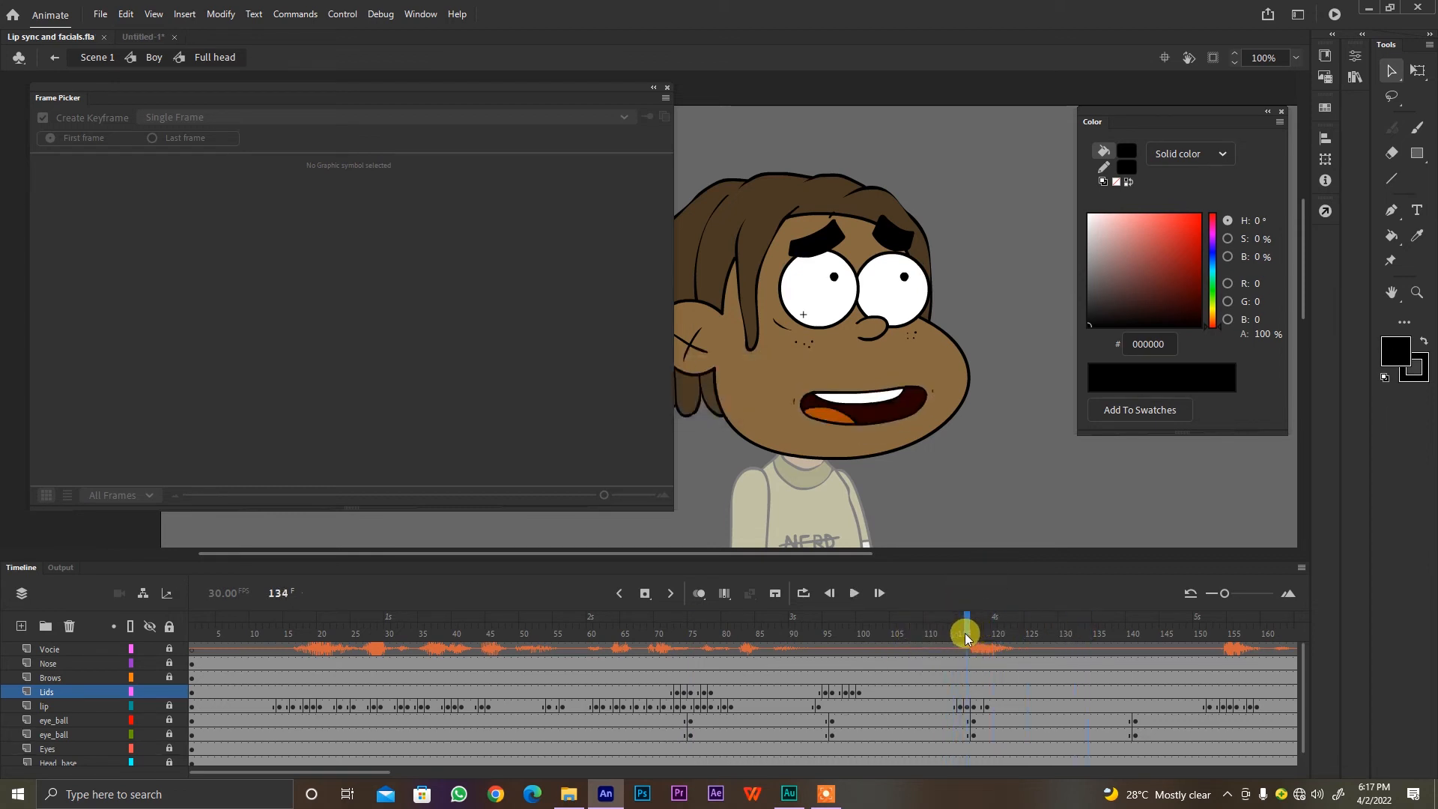
left_click_drag(964, 632, 967, 623)
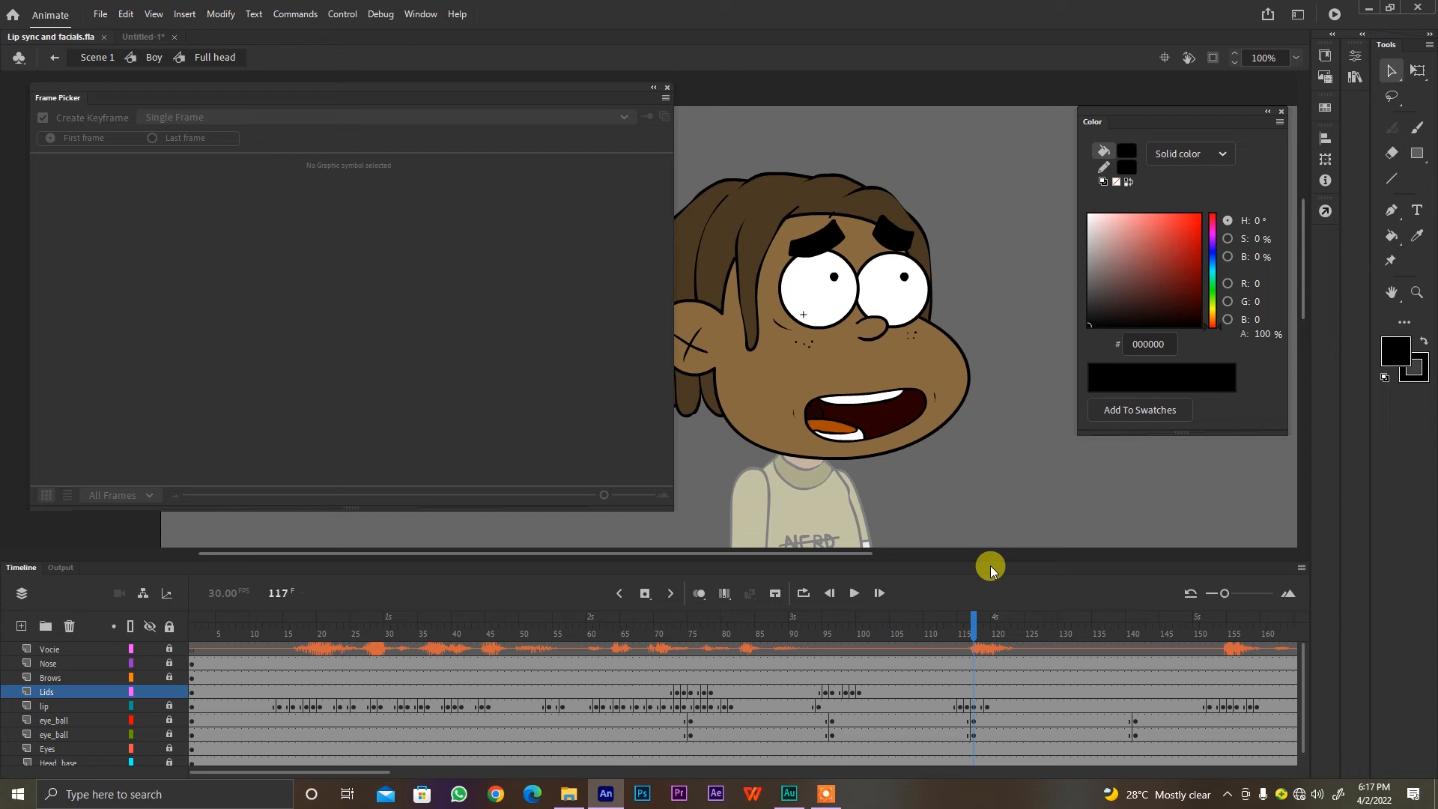
left_click(972, 692)
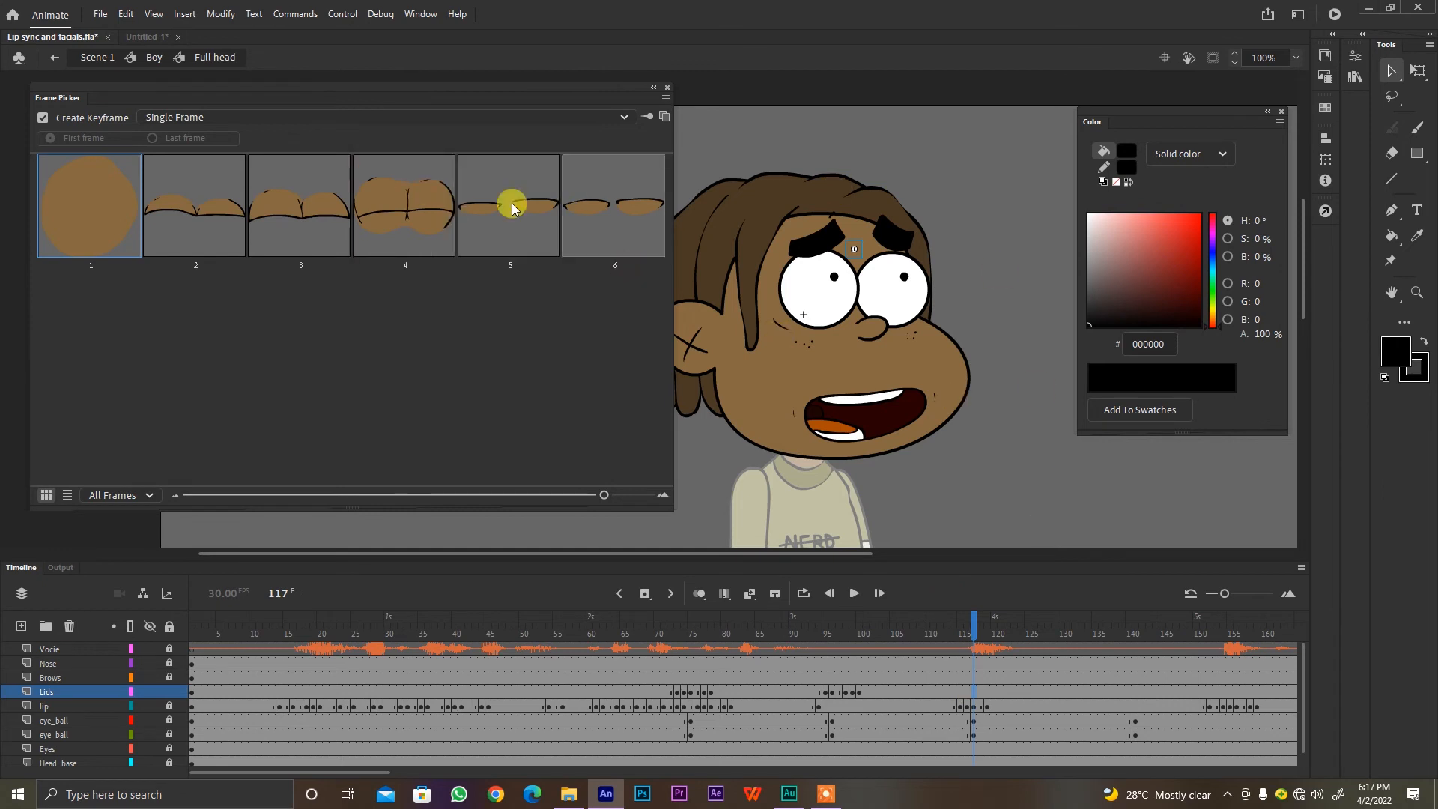
left_click(435, 200)
left_click(967, 692)
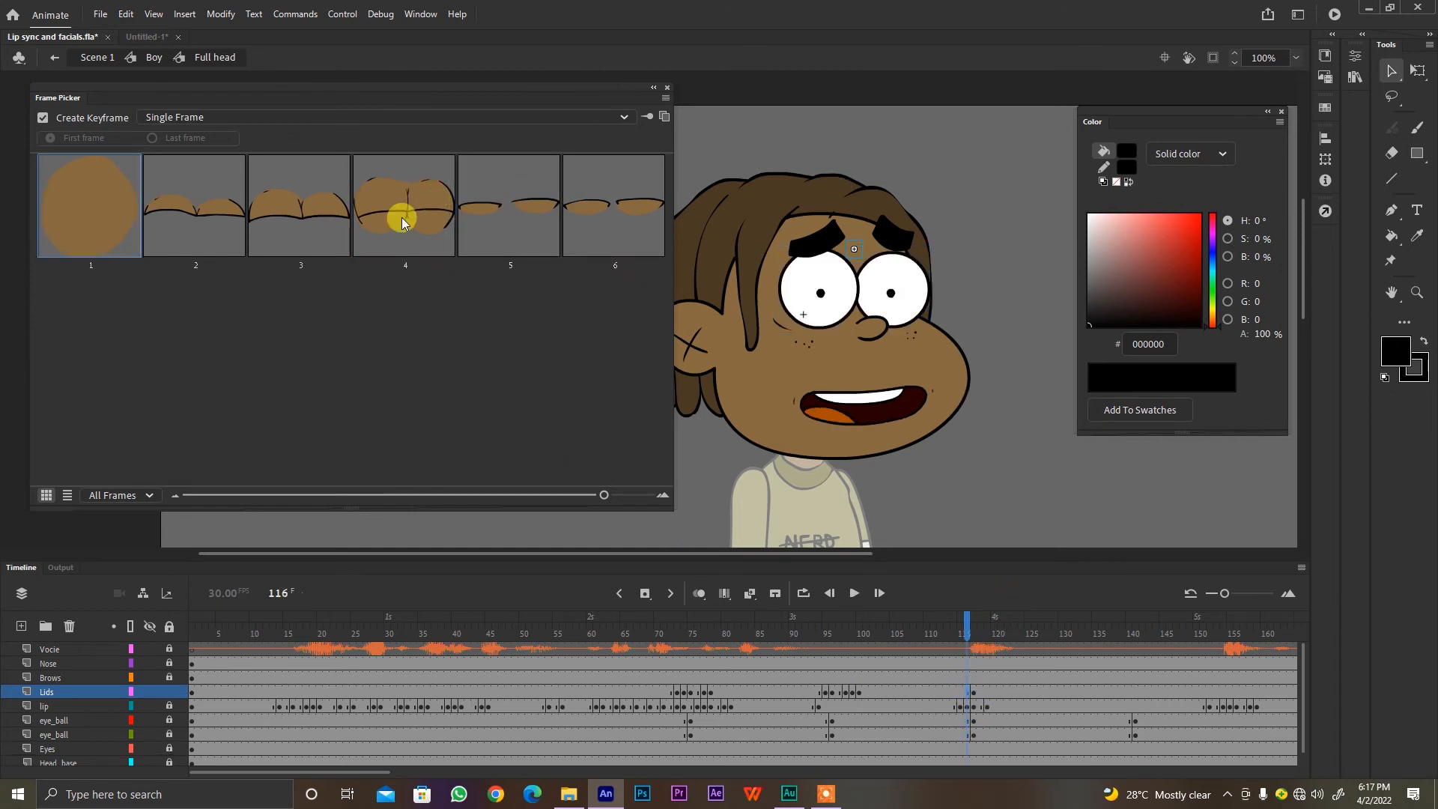
left_click(227, 201)
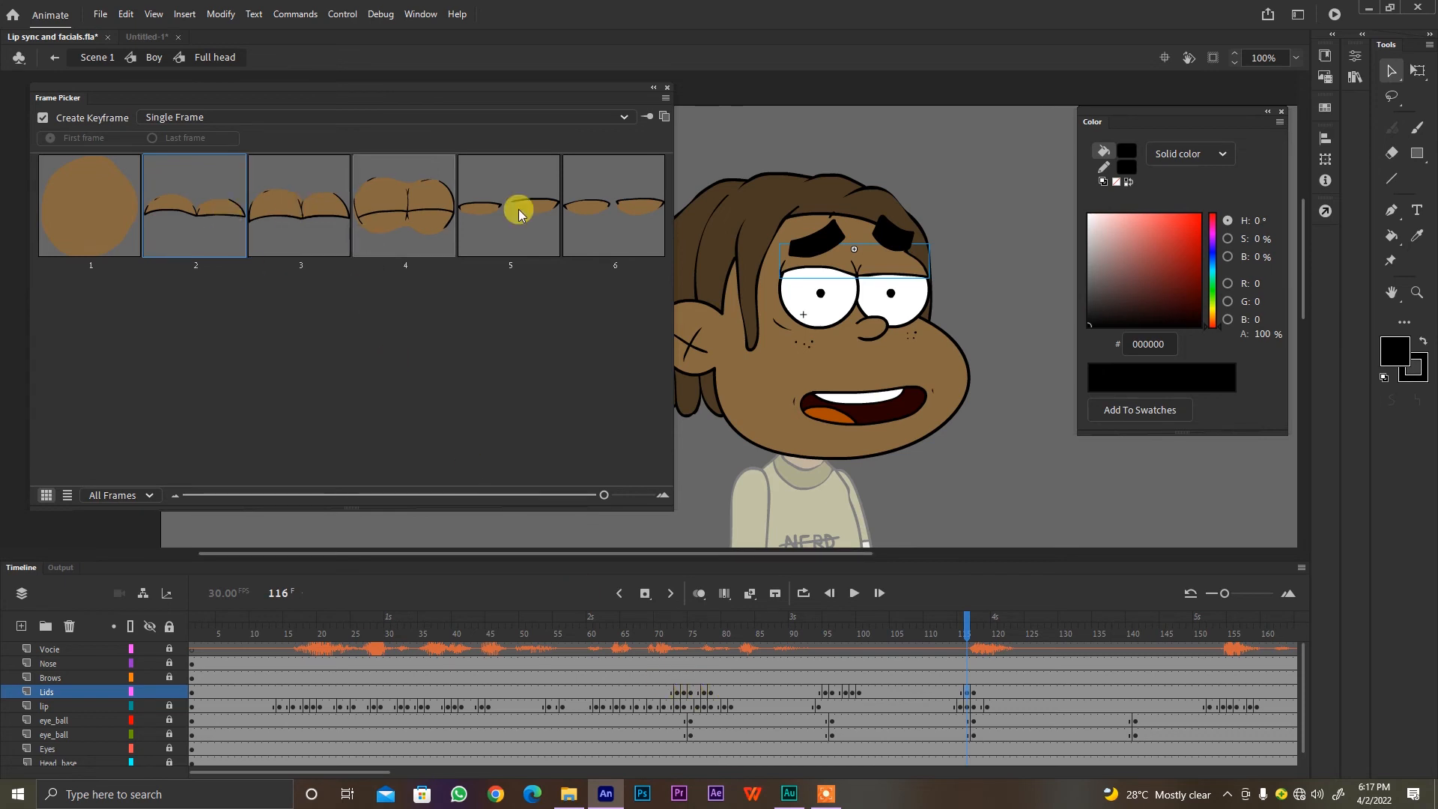
left_click(959, 631)
key("Return")
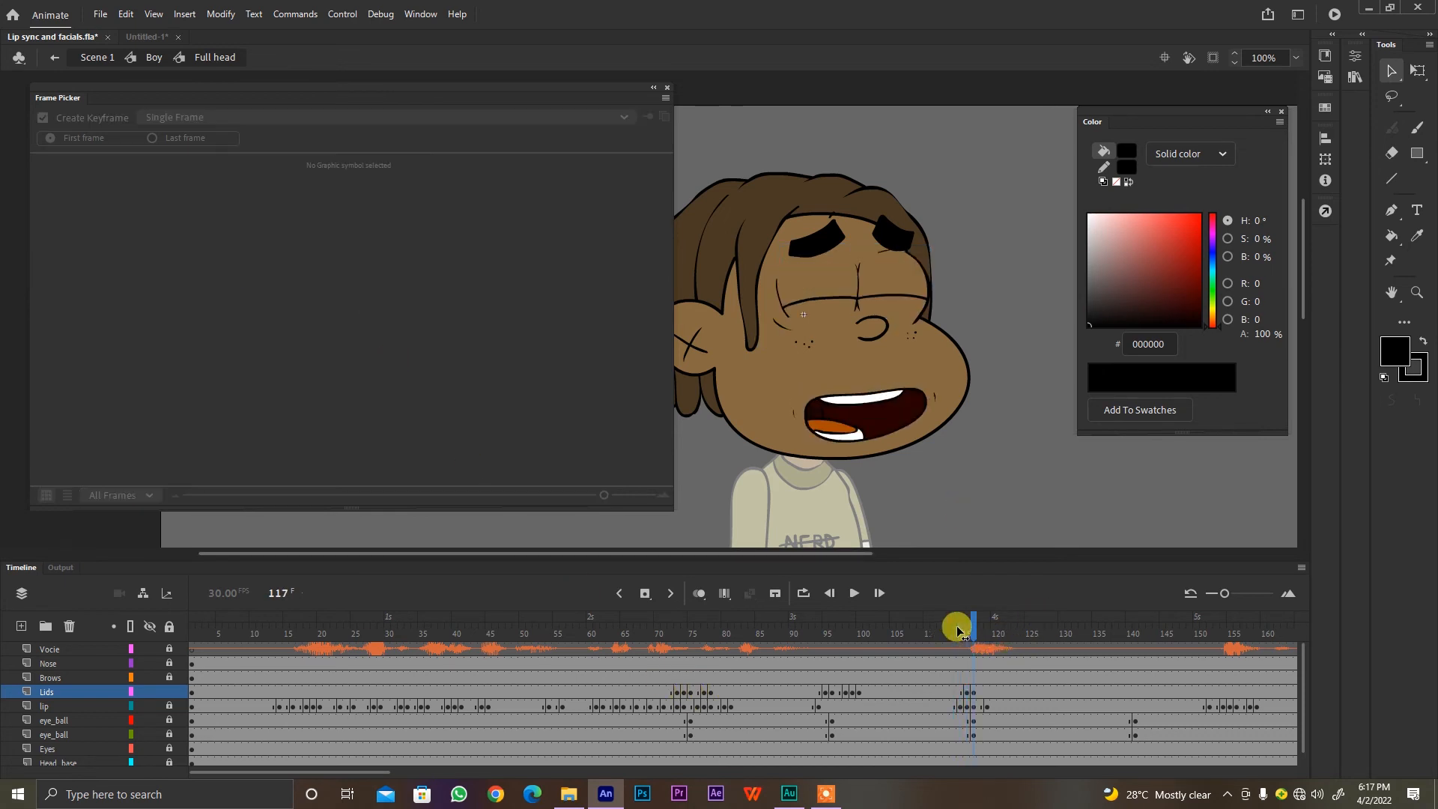
Step: Add Lids keyframes with lower-lid pose 5 at frame 119 and pose 6 at frame 120, and play the blink from about frame 114
left_click(987, 685)
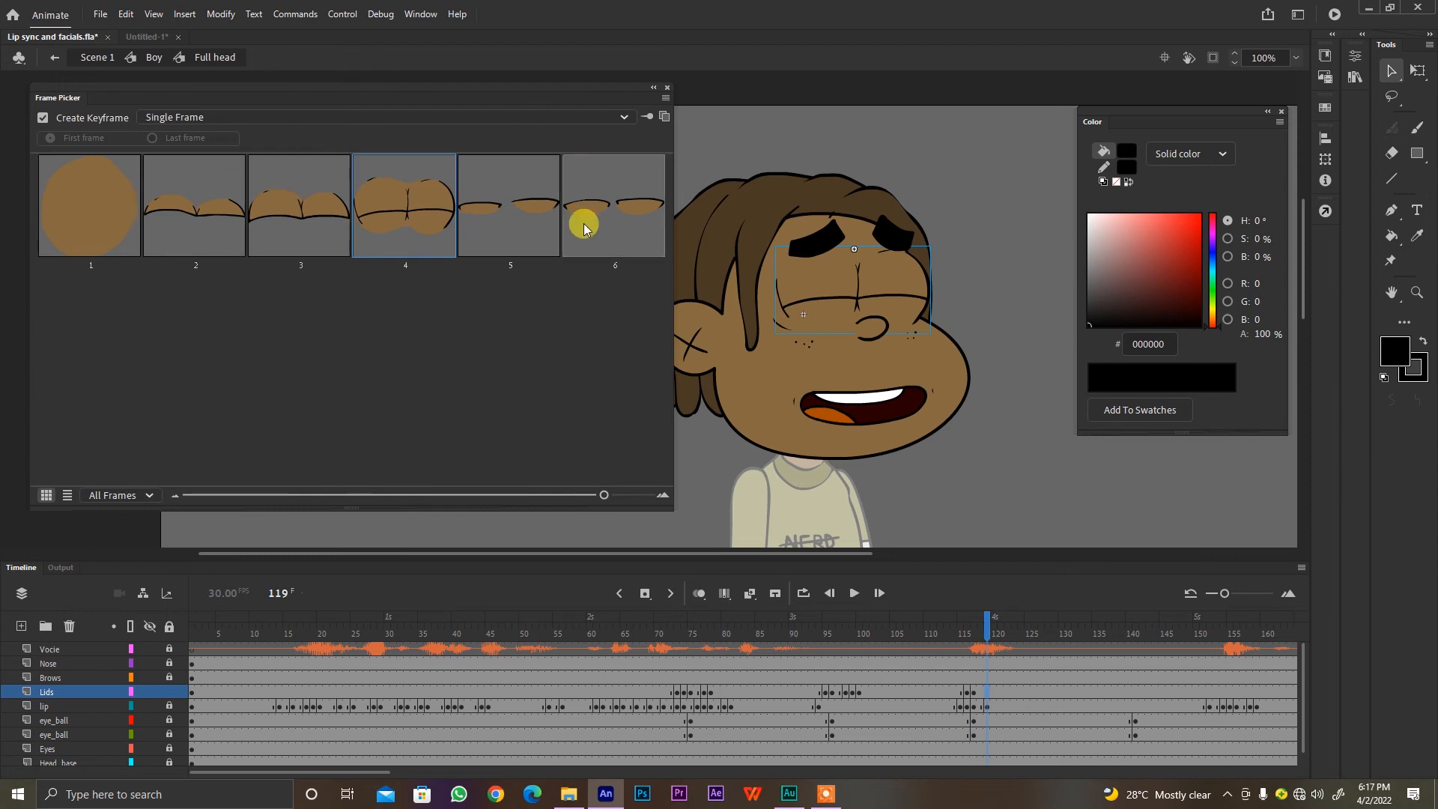
left_click(517, 205)
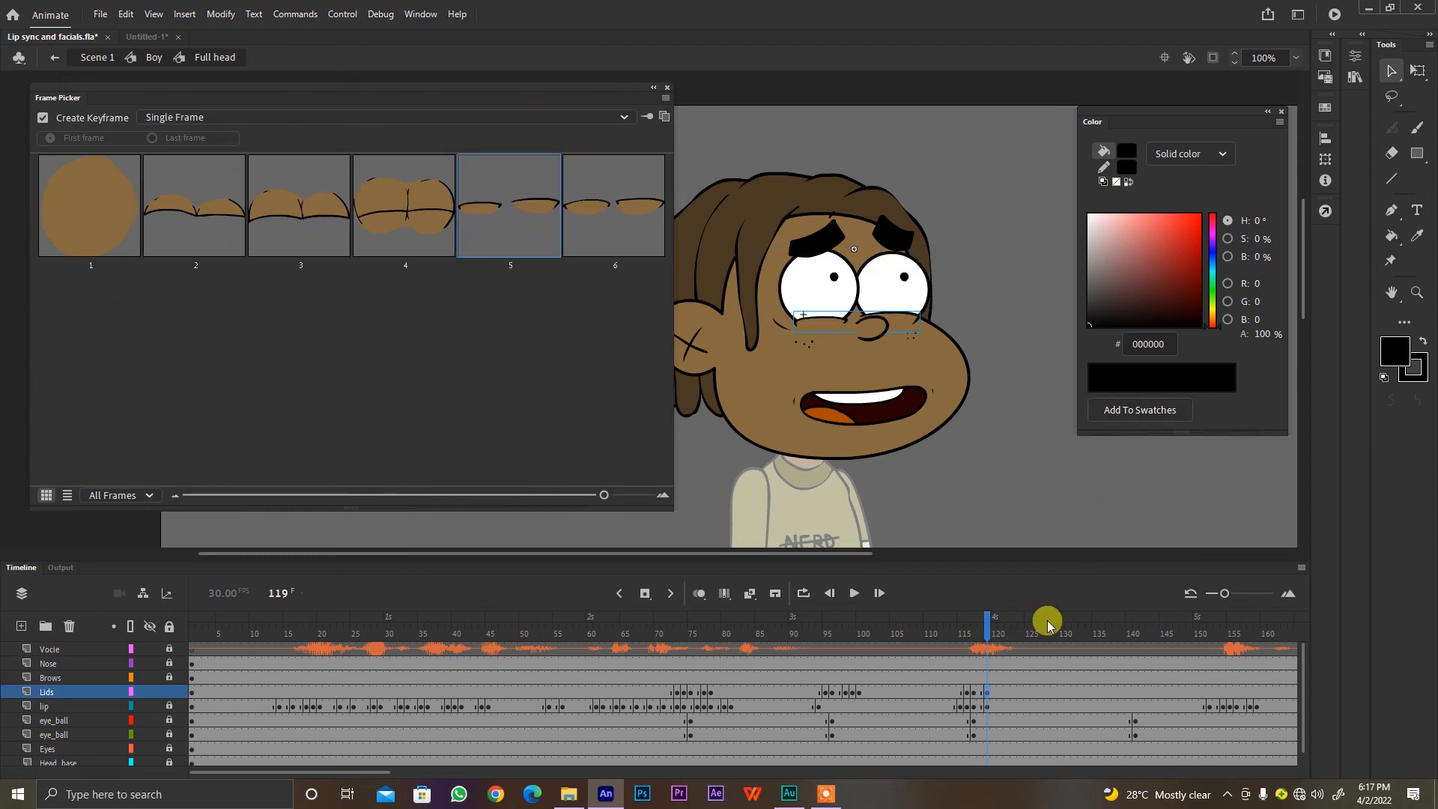
left_click(994, 686)
left_click(597, 222)
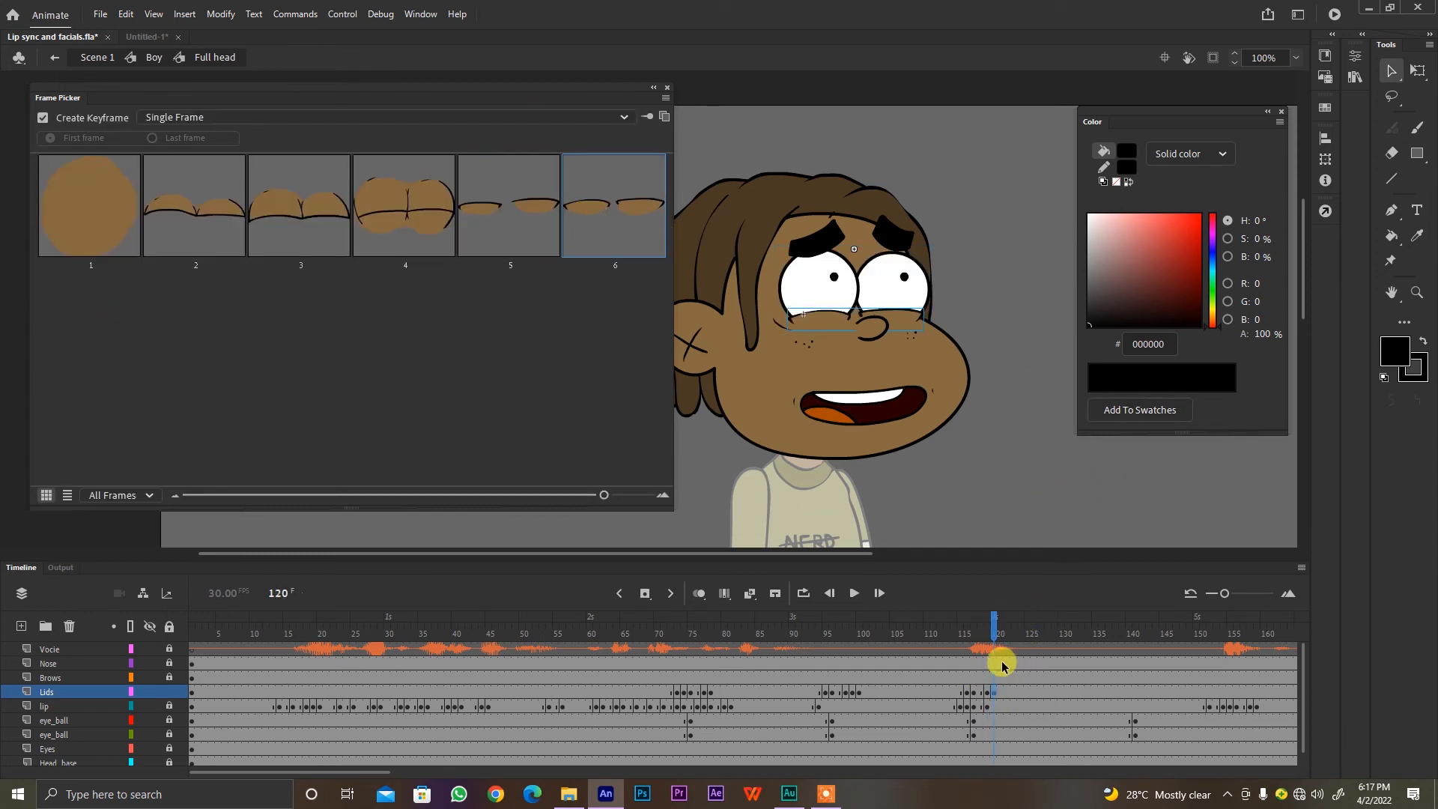
left_click(955, 634)
key("Return")
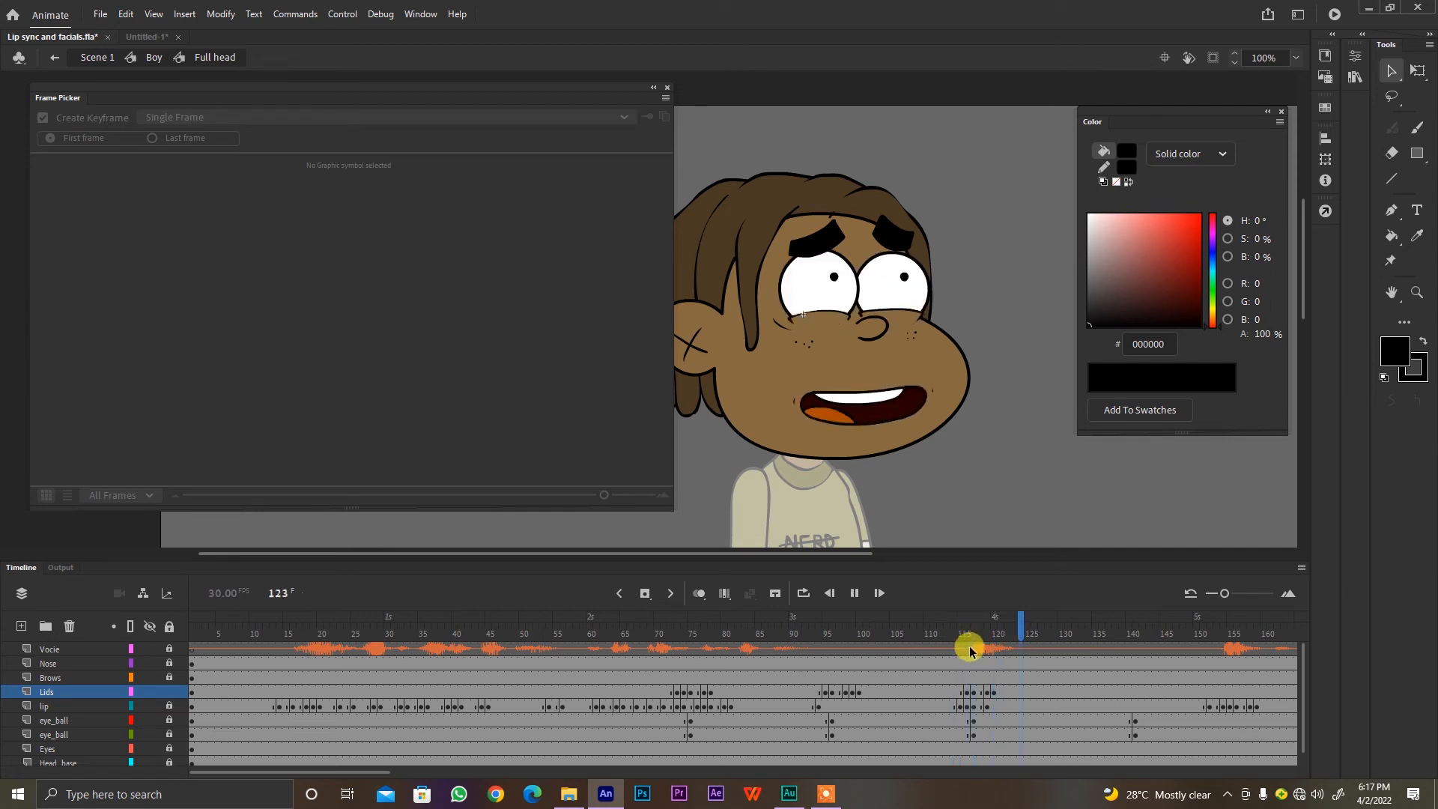
key("Return")
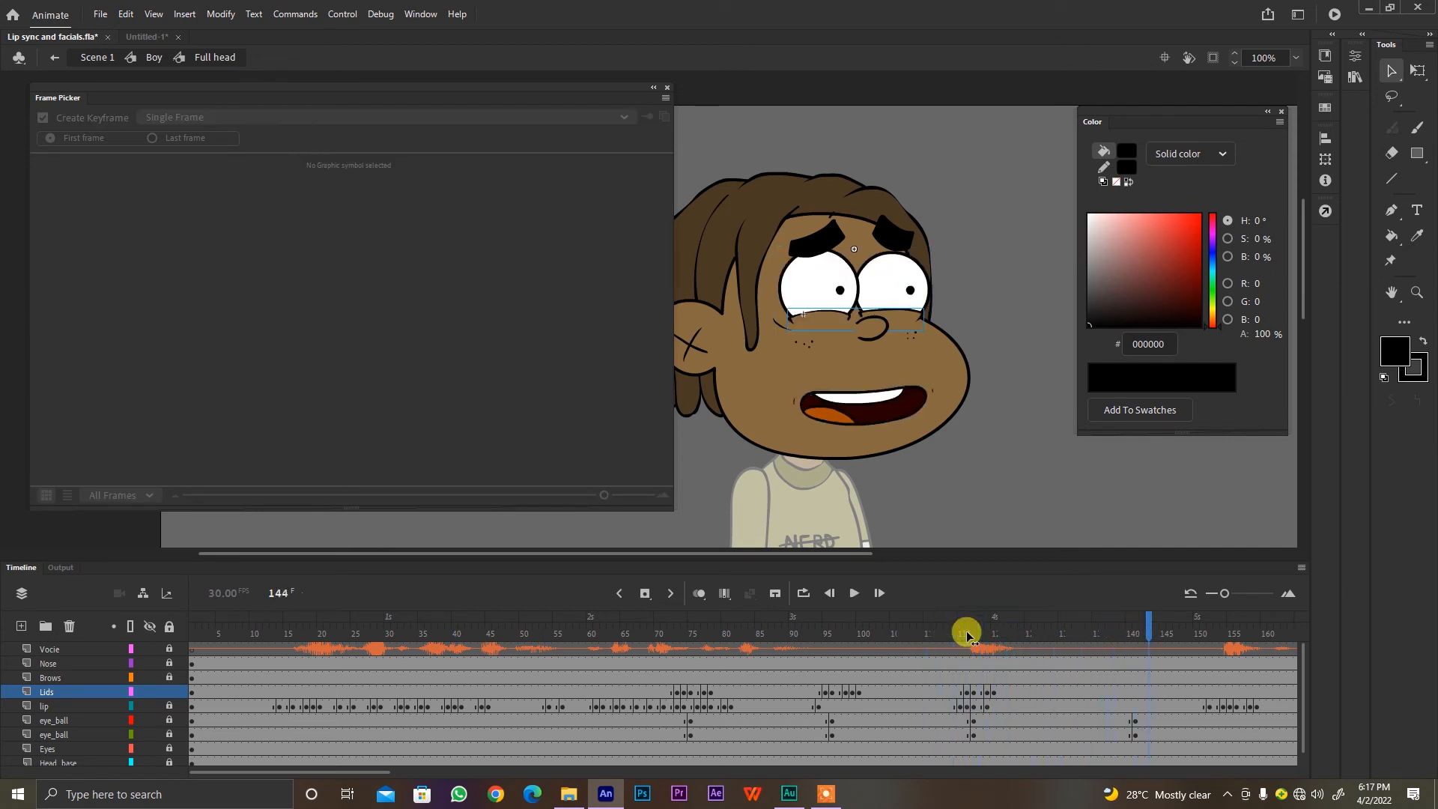
Step: Add a Lids keyframe with lower-lid pose 5 at frame 147 and play the animation onward from about frame 145
left_click(1176, 633)
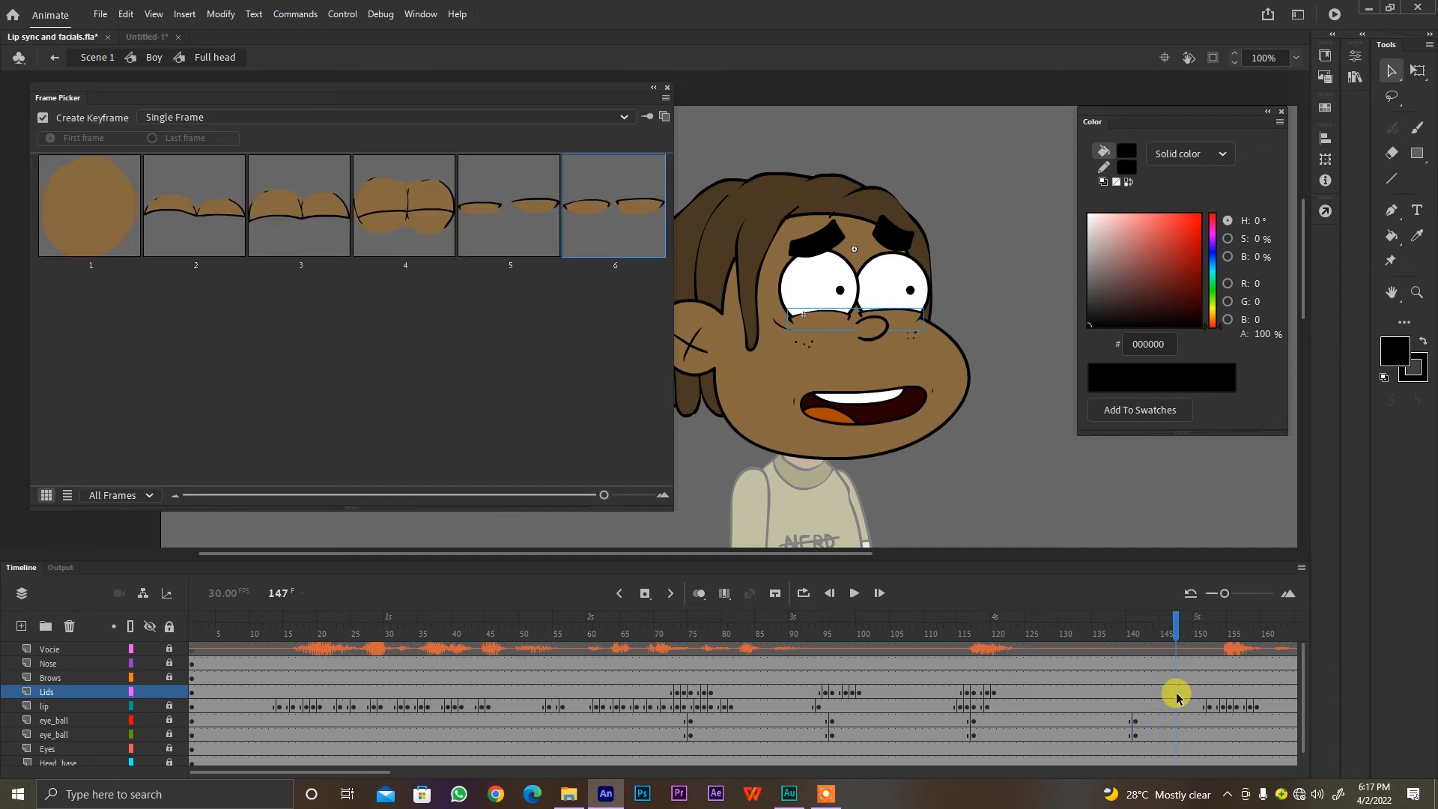
left_click(515, 228)
left_click(1163, 631)
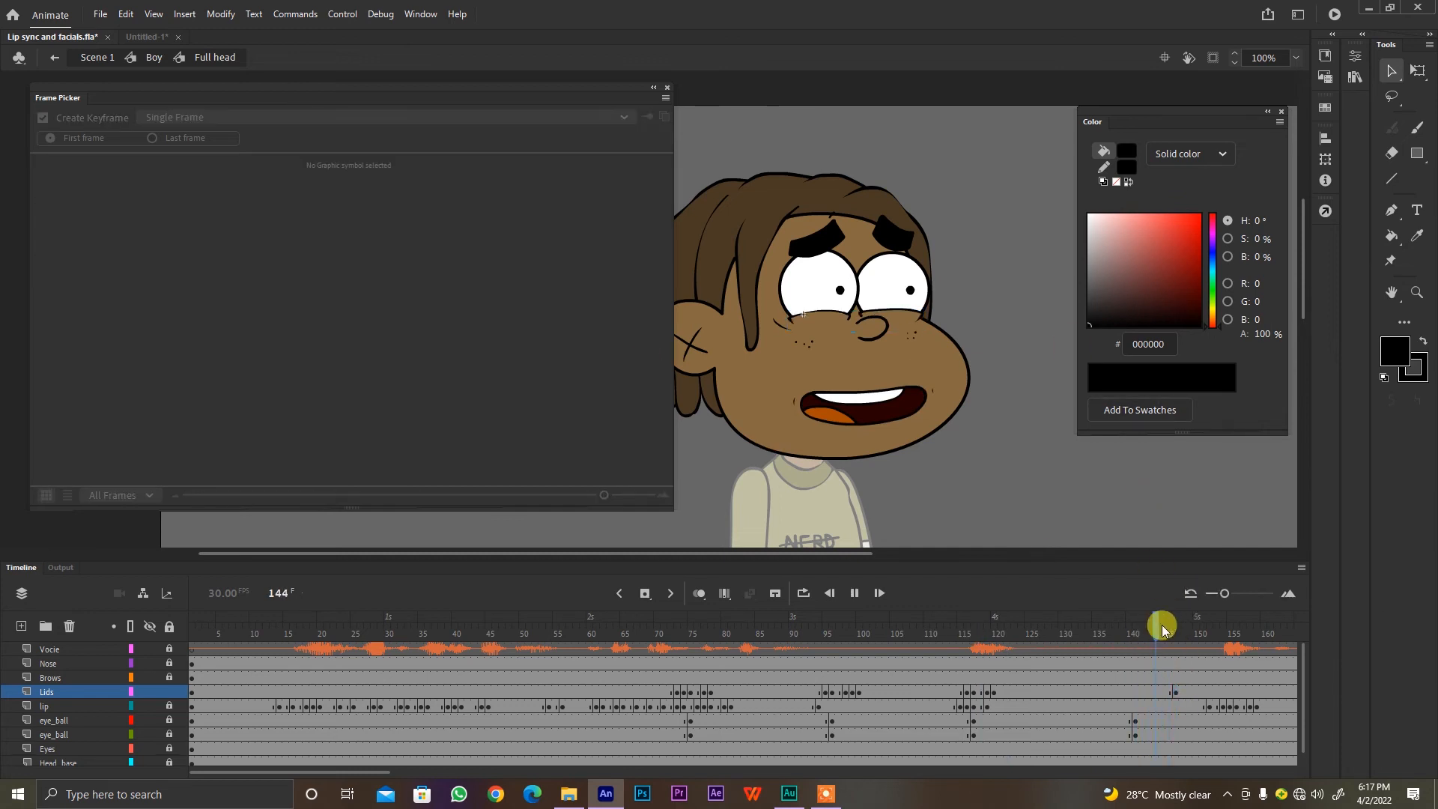
key("Return")
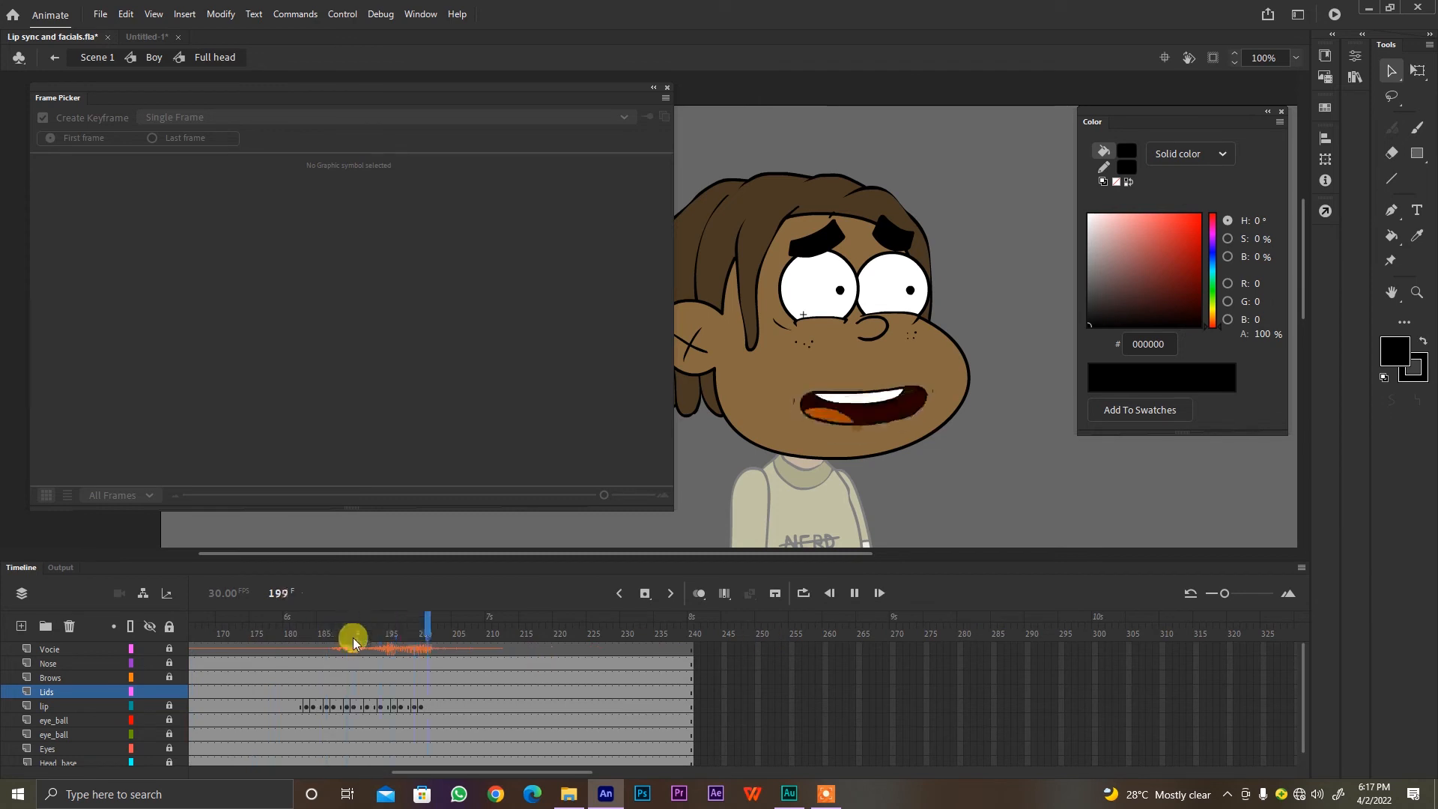
Step: Add Lids keyframes with closed pose 4 at frame 183 and lower-lid pose 5 at frame 186
left_click(354, 629)
key("comma")
key("comma")
key("comma")
key("comma")
key("comma")
key("comma")
key("comma")
key("comma")
key("comma")
key("period")
key("period")
key("period")
key("period")
key("period")
key("comma")
key("comma")
key("comma")
key("comma")
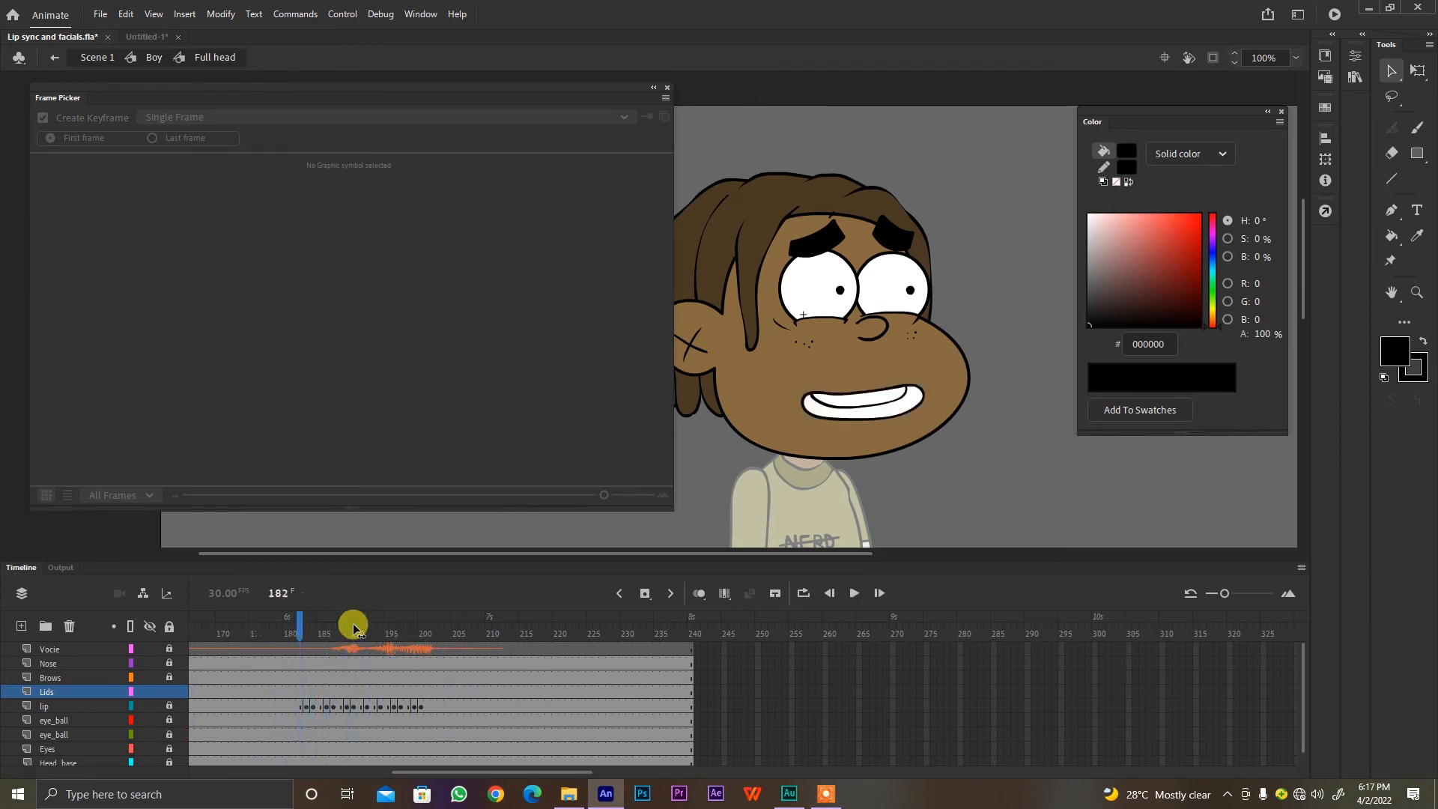
key("period")
key("period")
key("period")
key("comma")
left_click(308, 691)
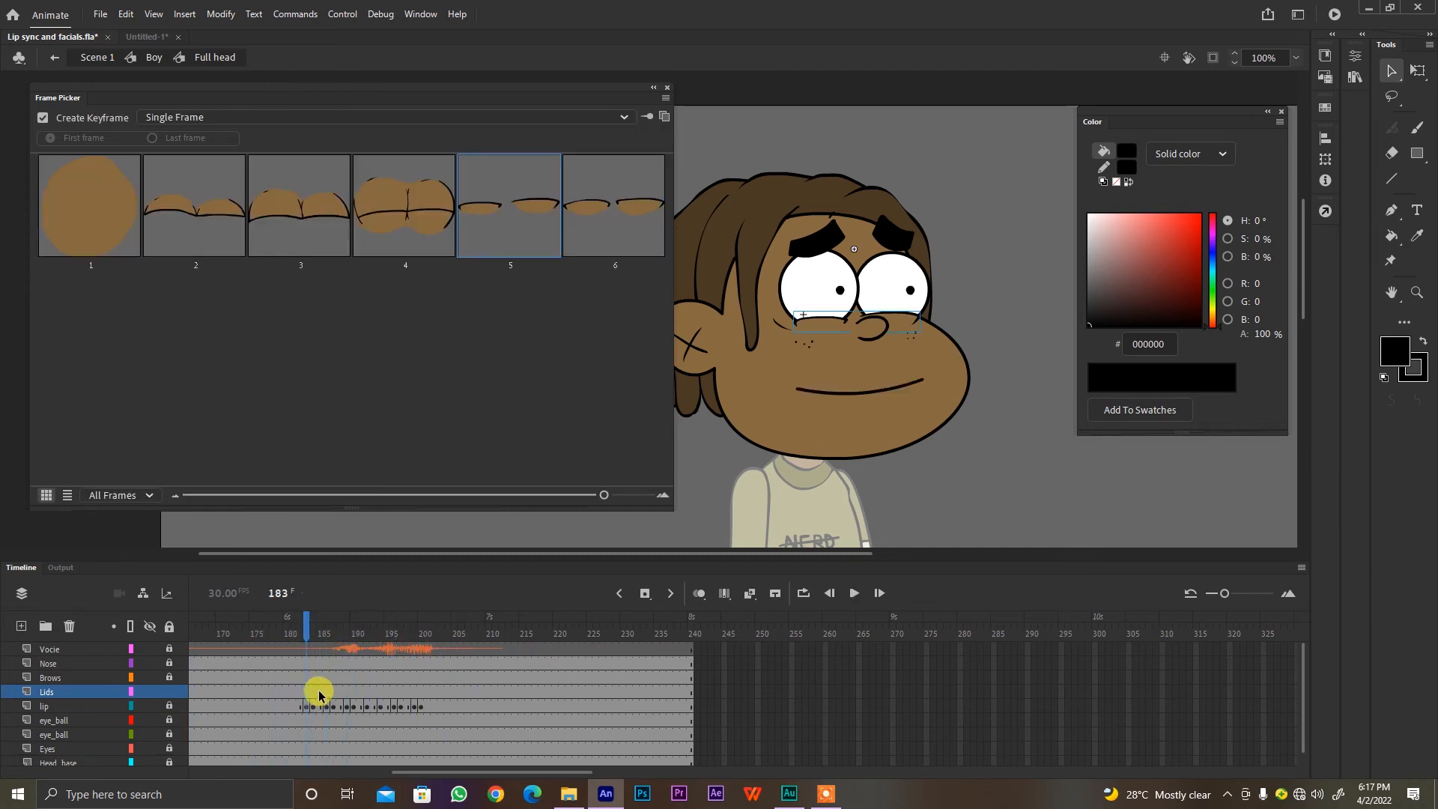
left_click(427, 213)
left_click(326, 691)
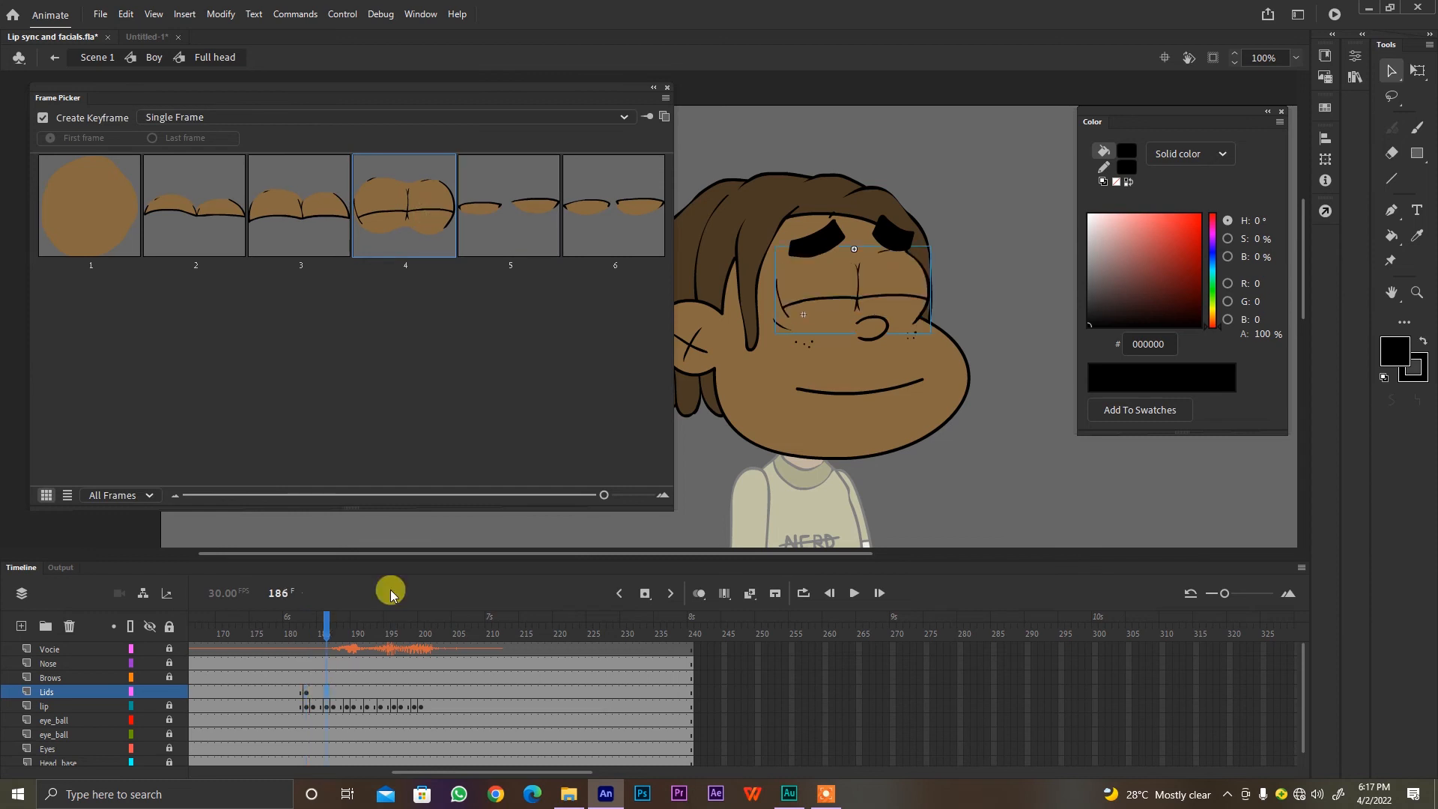
left_click(533, 210)
Step: Play the new blink from just before frame 183, and replay the animation from about frame 144
key("comma")
key("comma")
key("comma")
key("comma")
key("comma")
key("comma")
key("Return")
key("Return")
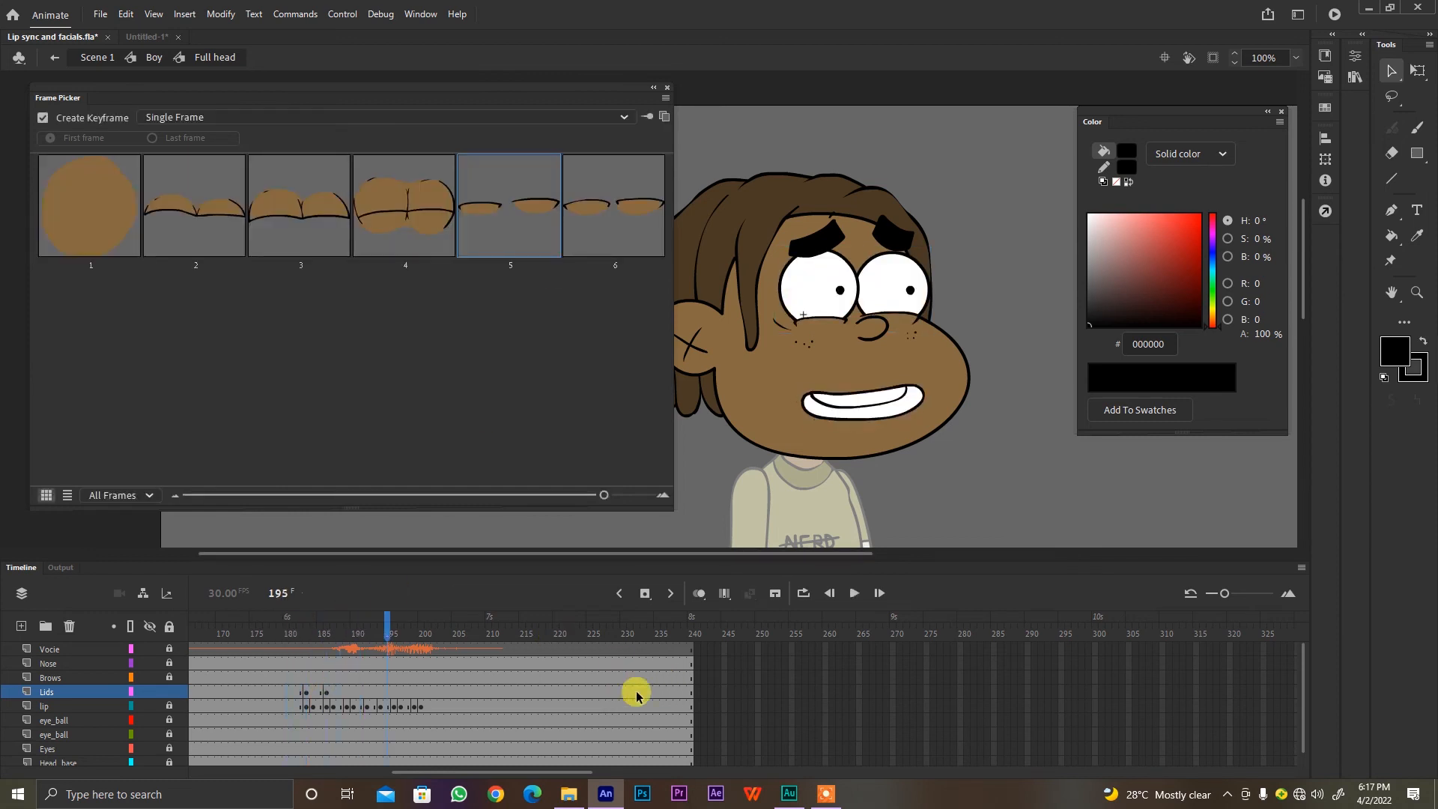
left_click_drag(585, 773, 518, 778)
left_click_drag(436, 630, 403, 631)
key("Return")
key("Return")
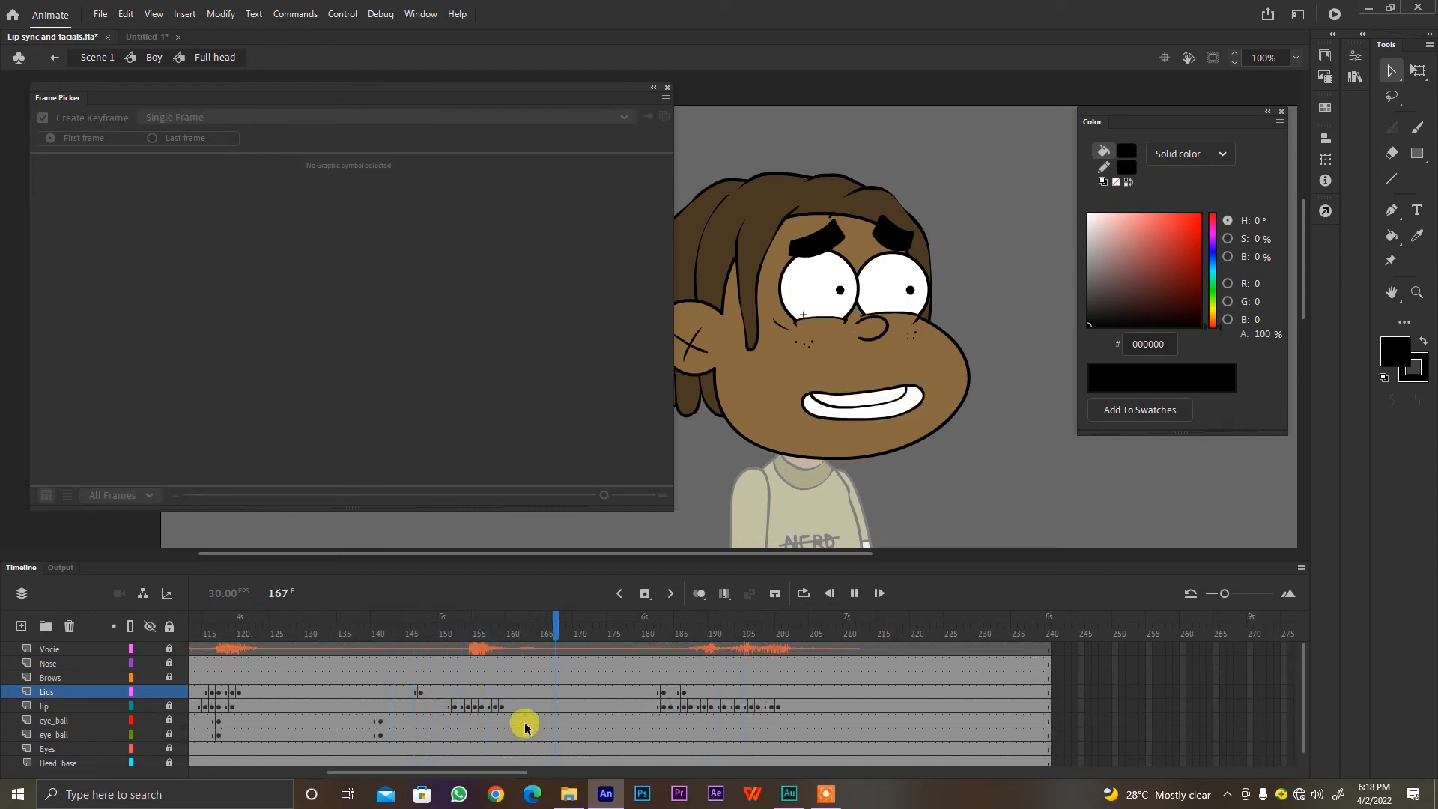
Step: Add Lids keyframes with closed pose 4 at frame 153 and lower-lid pose 5 at frame 155, and play from about frame 143
left_click(459, 690)
left_click(407, 249)
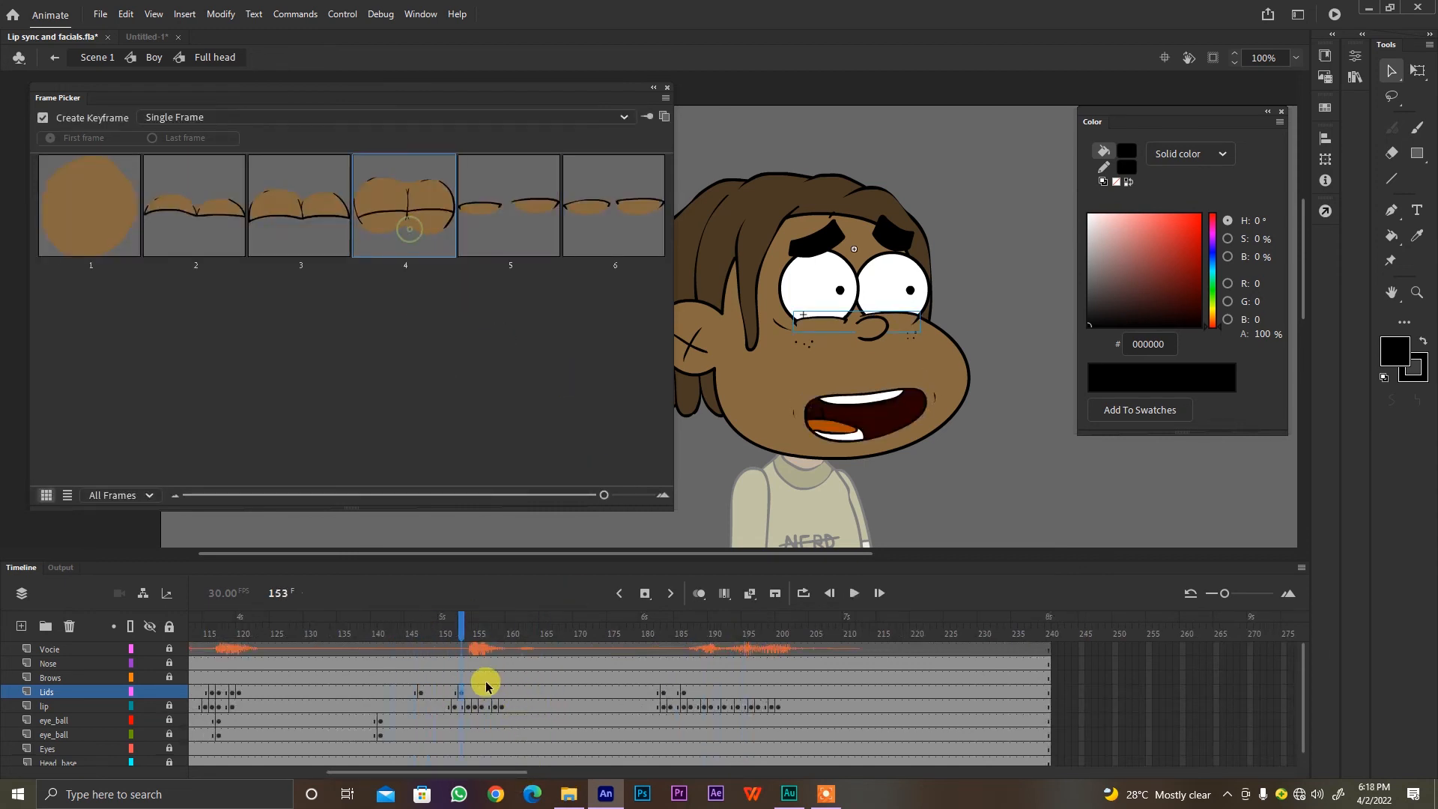
left_click(477, 688)
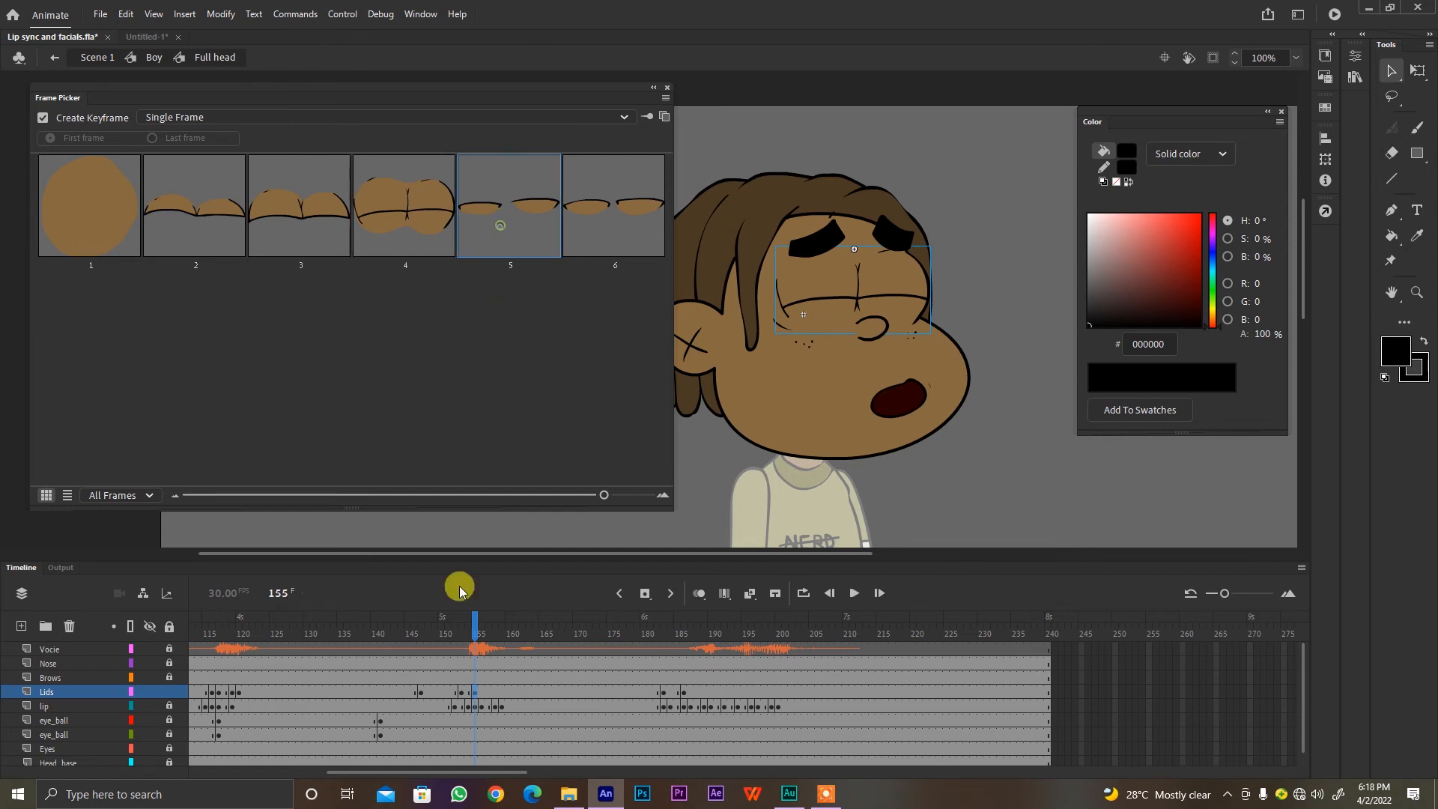
left_click(393, 632)
key("Return")
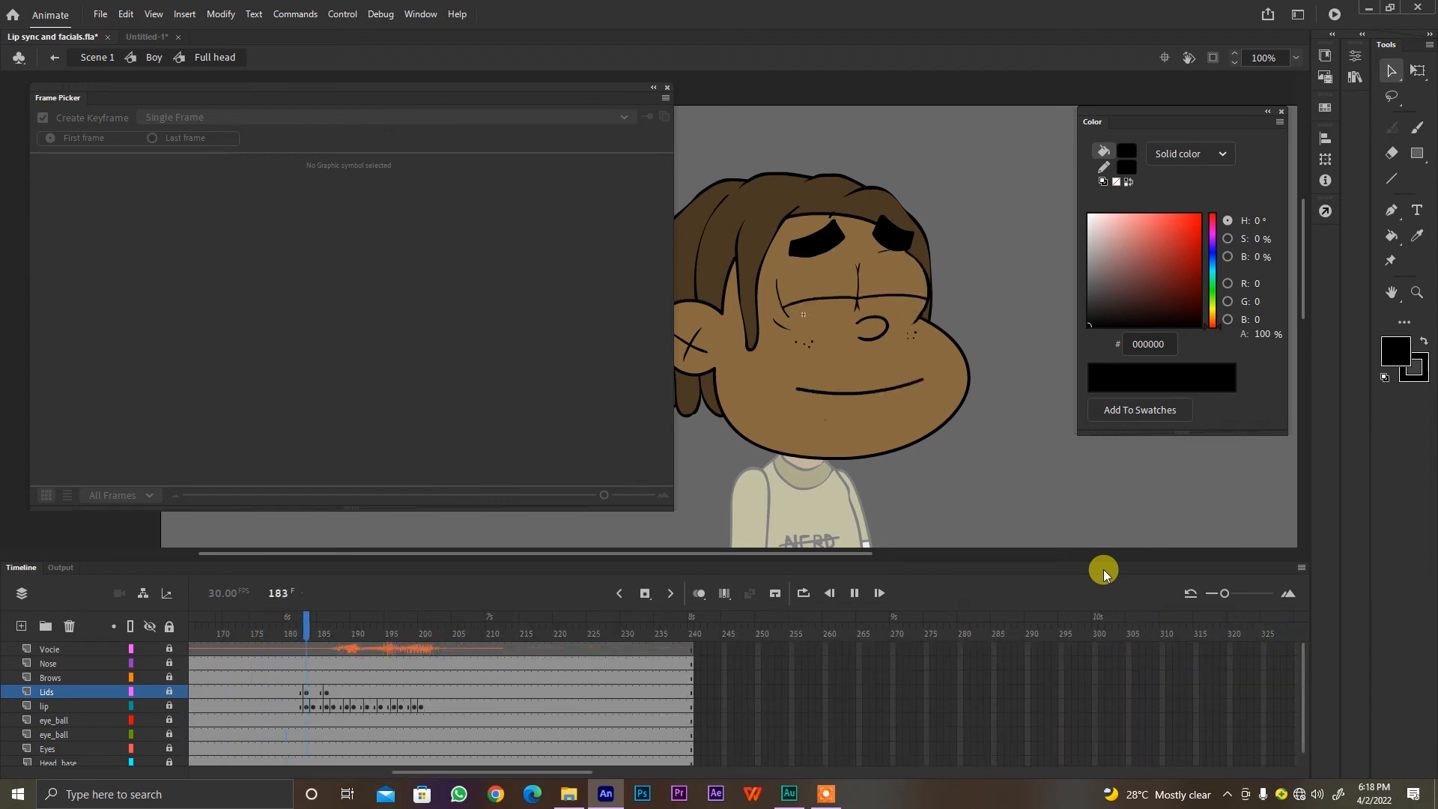
Step: Set the eyebrows on the Brows layer to pose 1 at frame 1 and play from the start
left_click(192, 678)
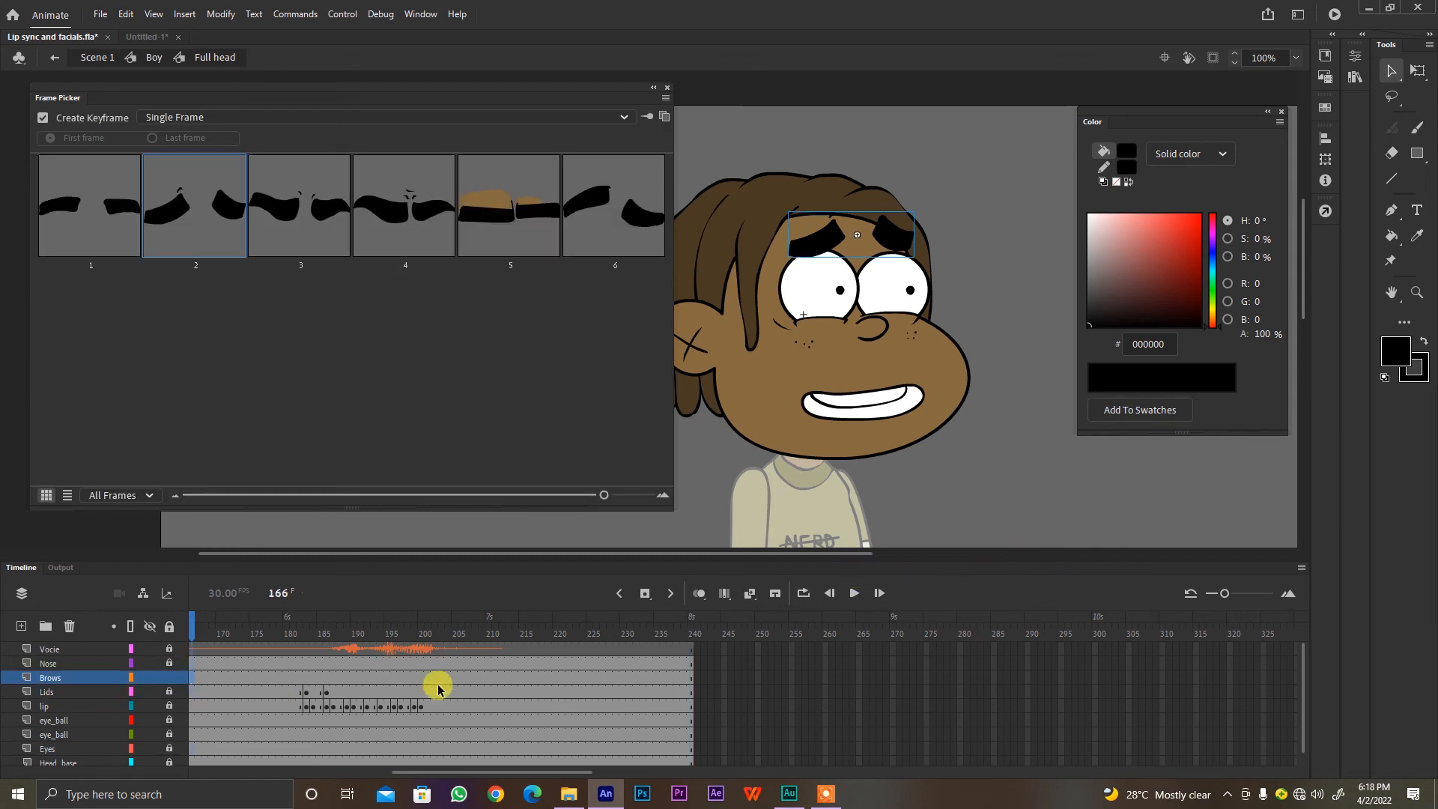
scroll(528, 771, "left", 5)
left_click_drag(217, 630, 145, 629)
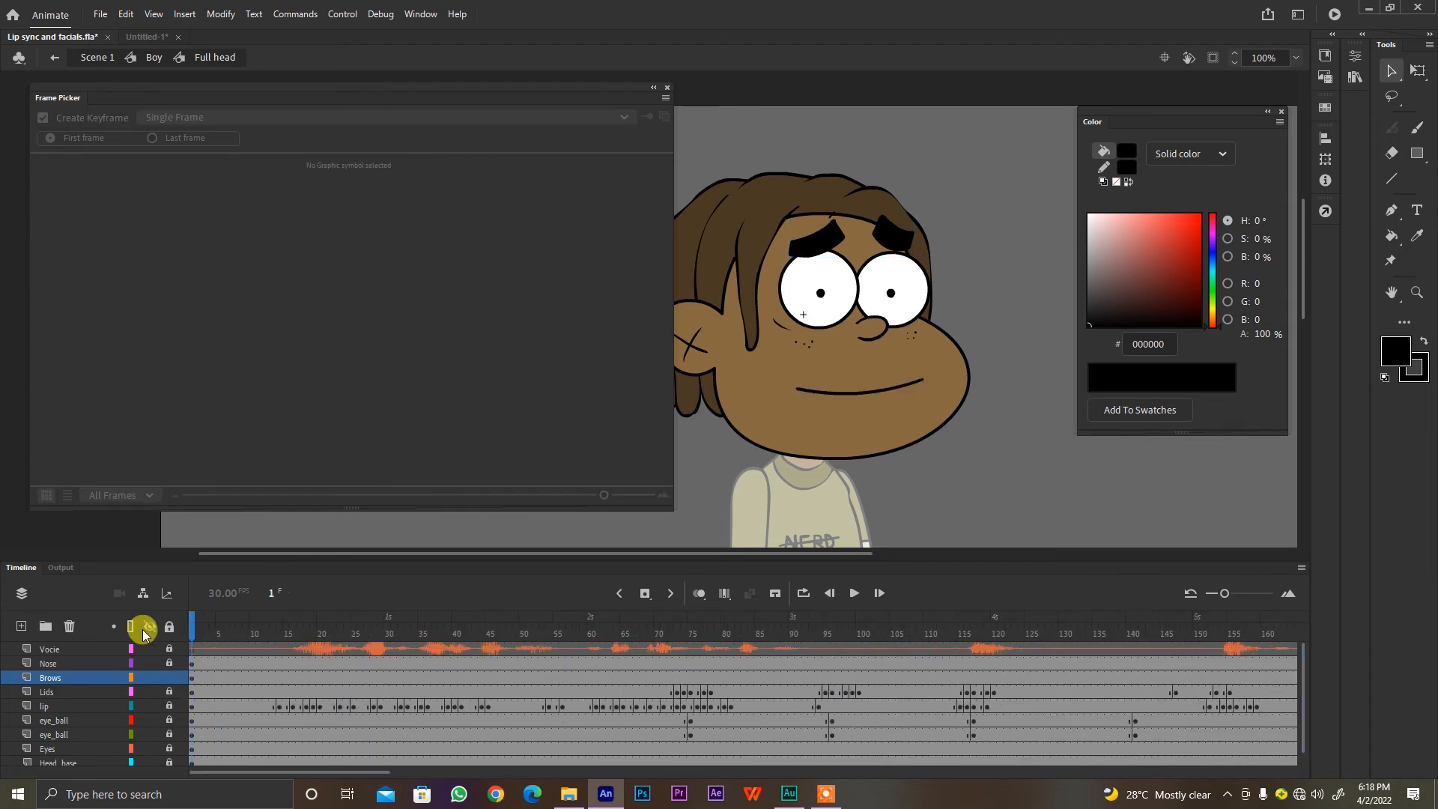
left_click(822, 247)
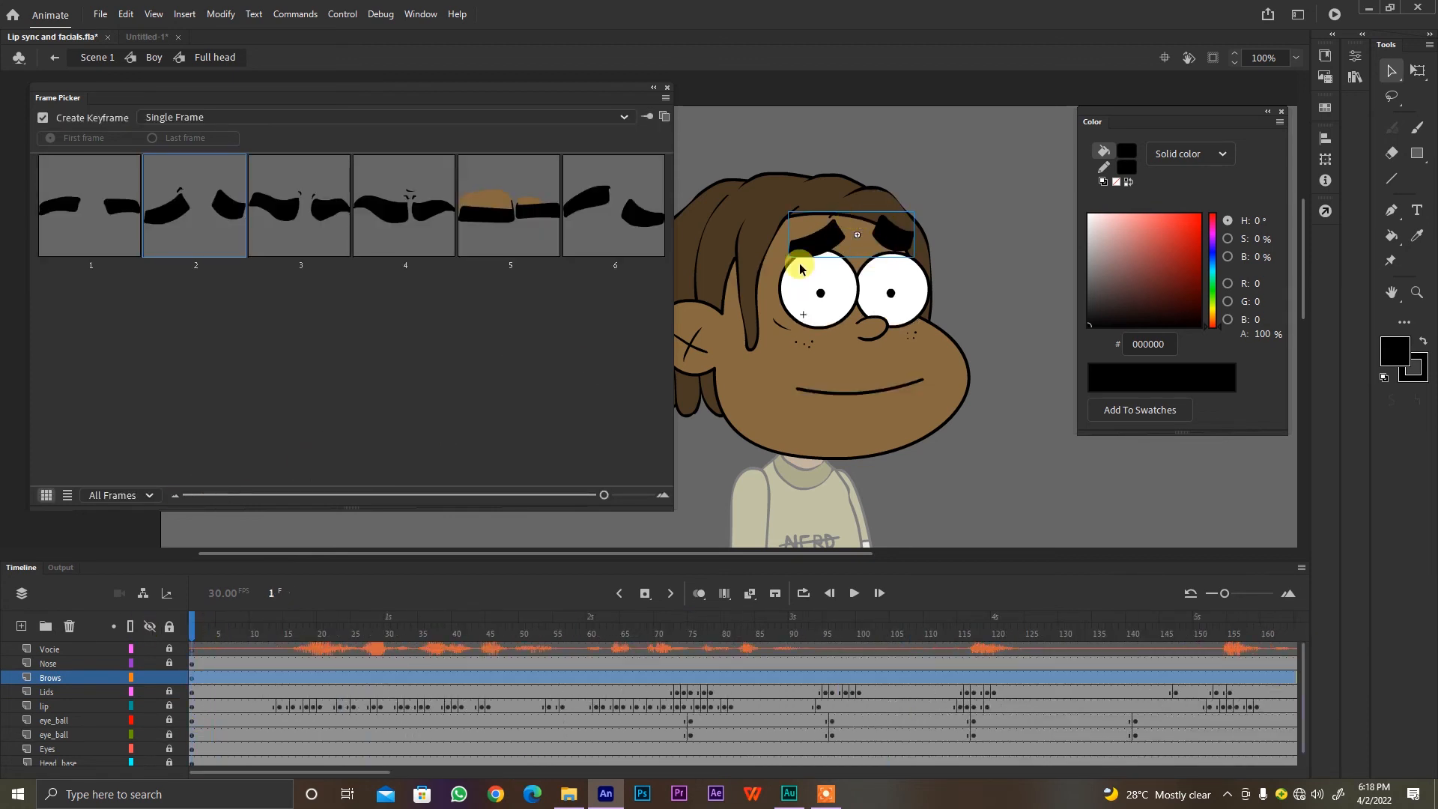
left_click(102, 223)
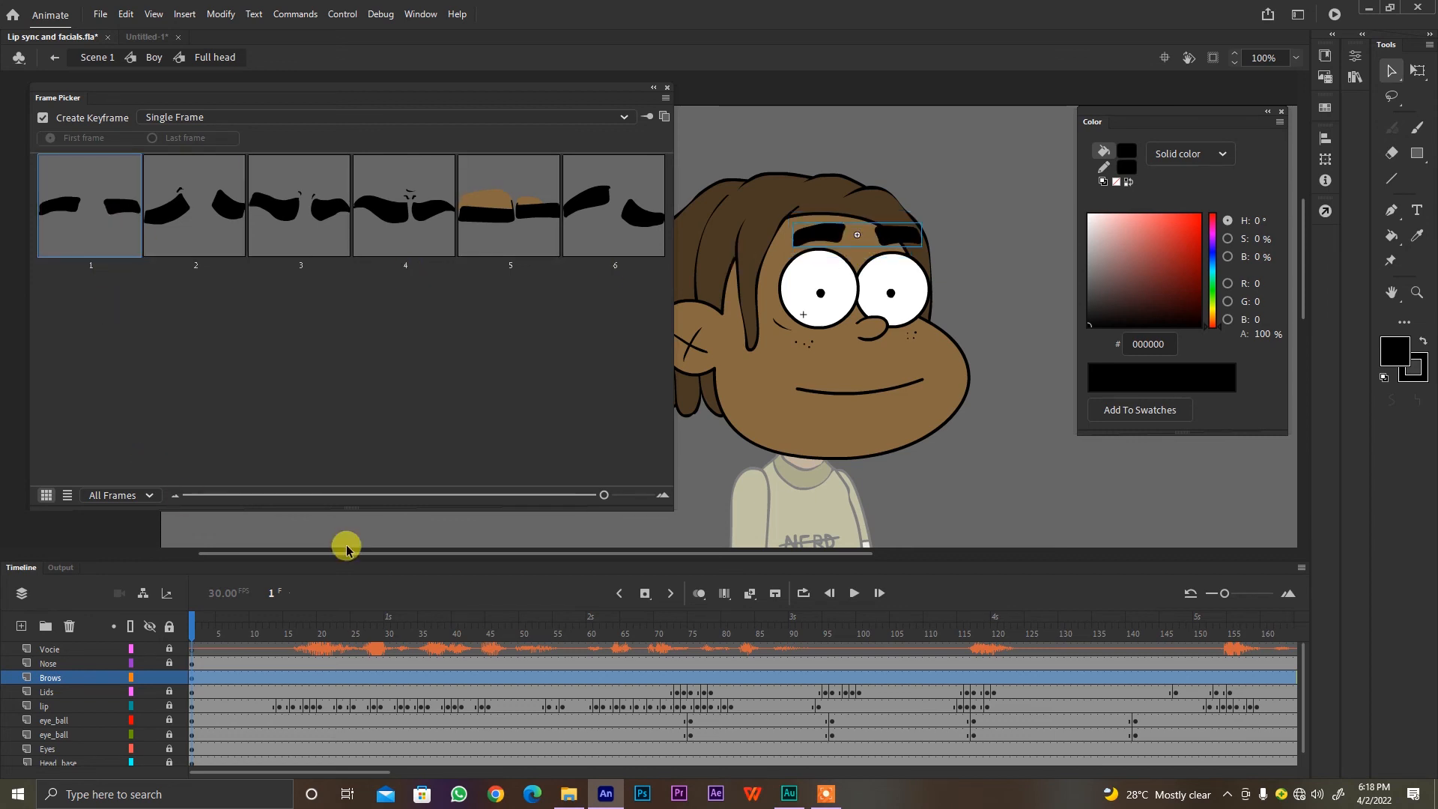
left_click(192, 631)
key("Return")
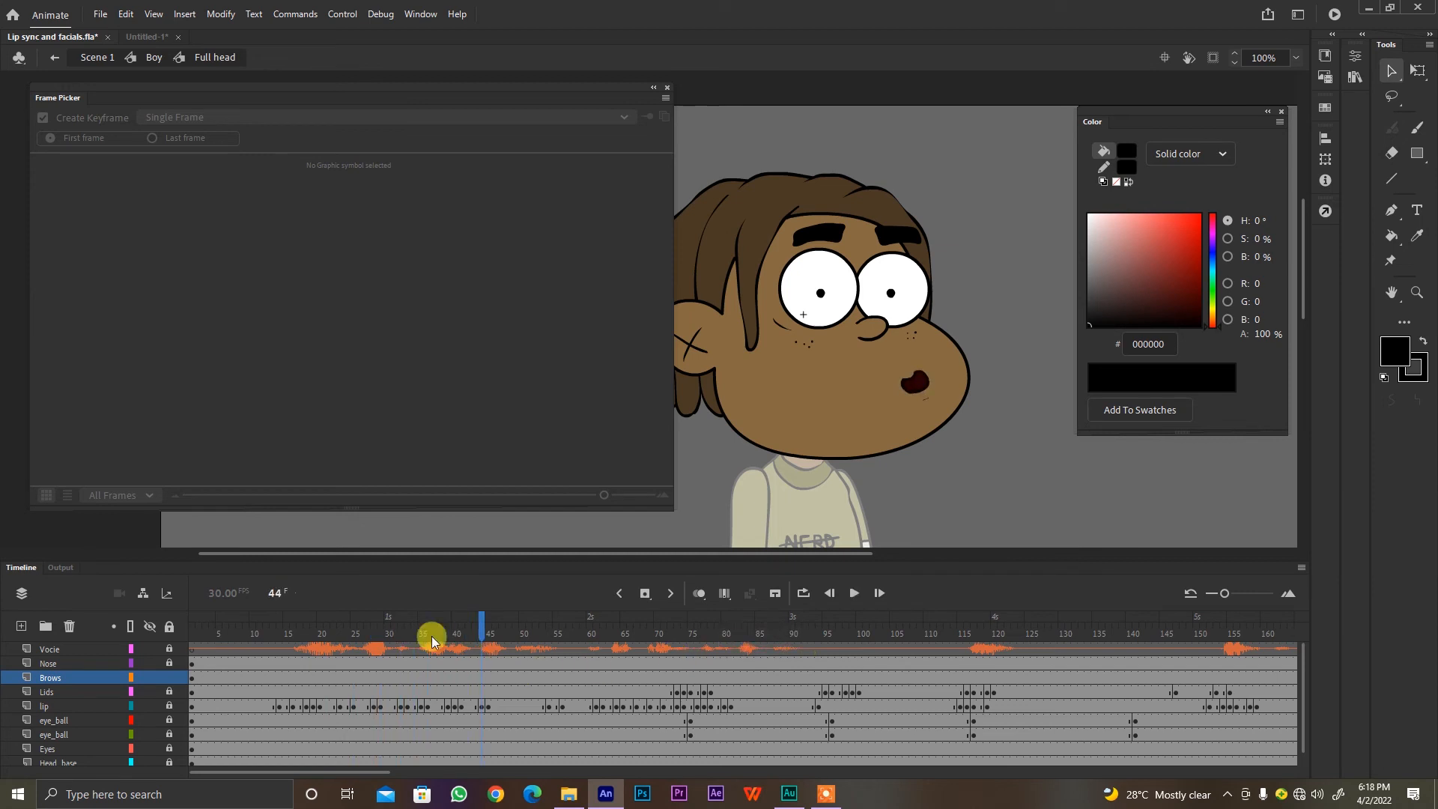
Step: Add Brows keyframes at frames 39 and 44, and move the eyebrows upward at frame 44
left_click(478, 679)
left_click(449, 677)
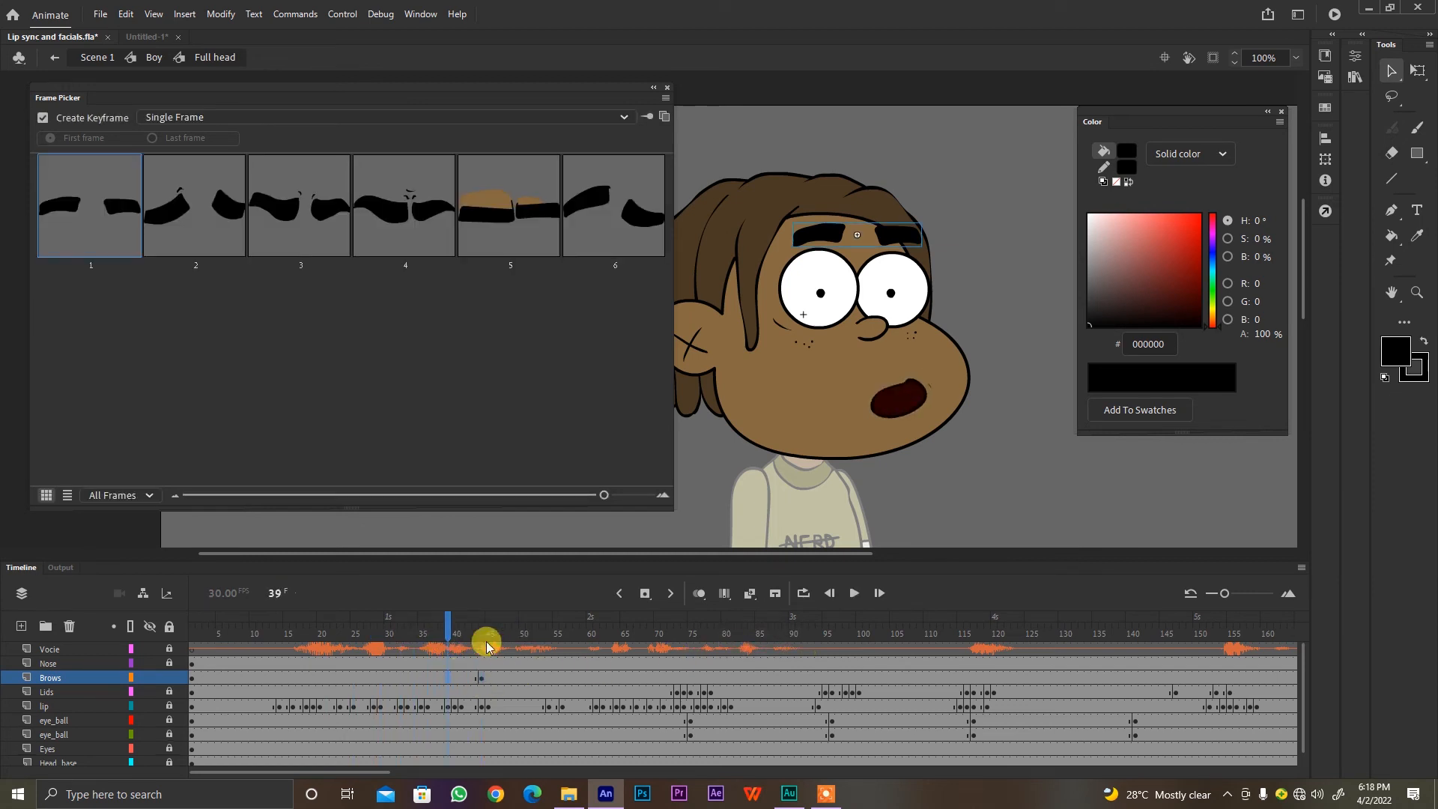
left_click(483, 679)
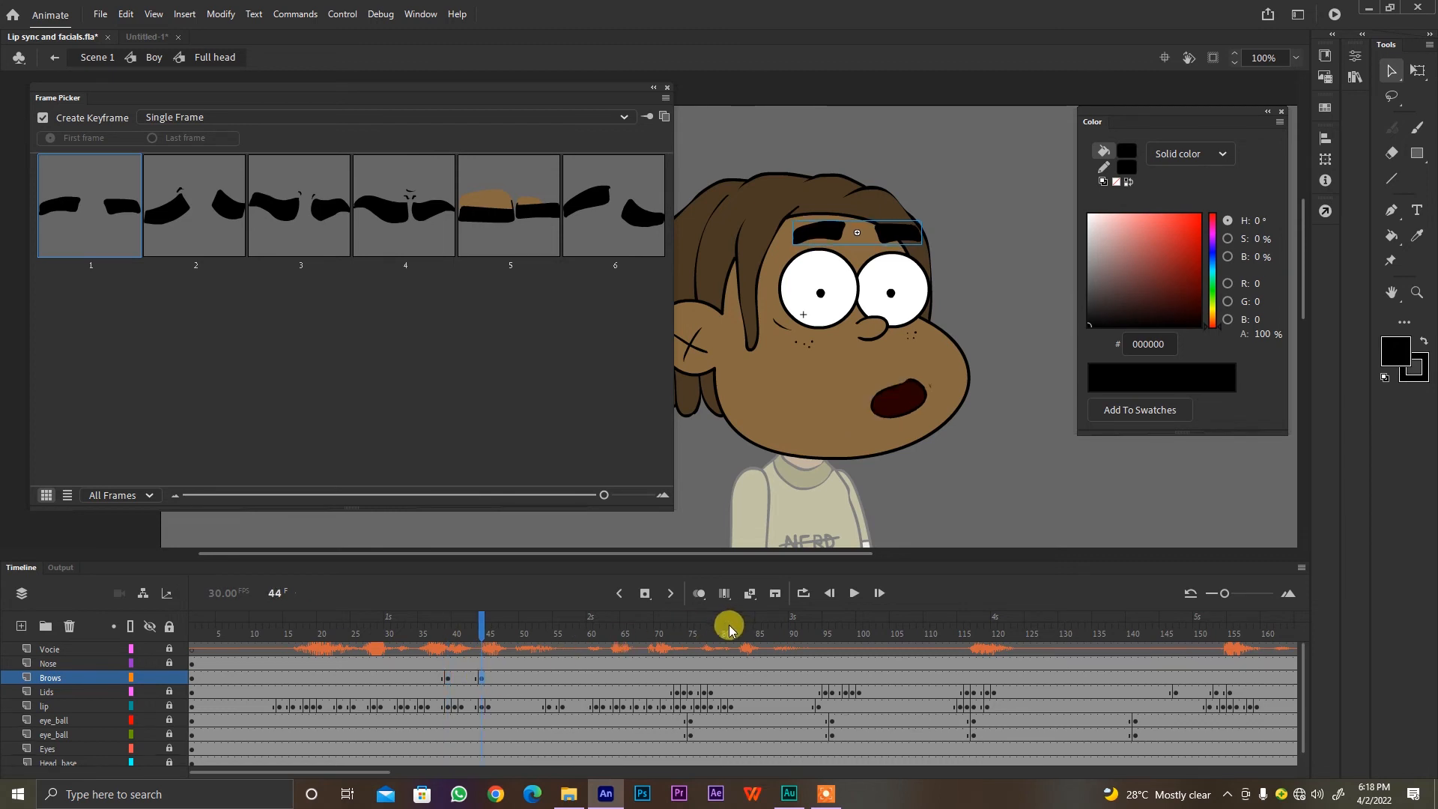
left_click_drag(442, 631, 451, 659)
left_click(450, 677)
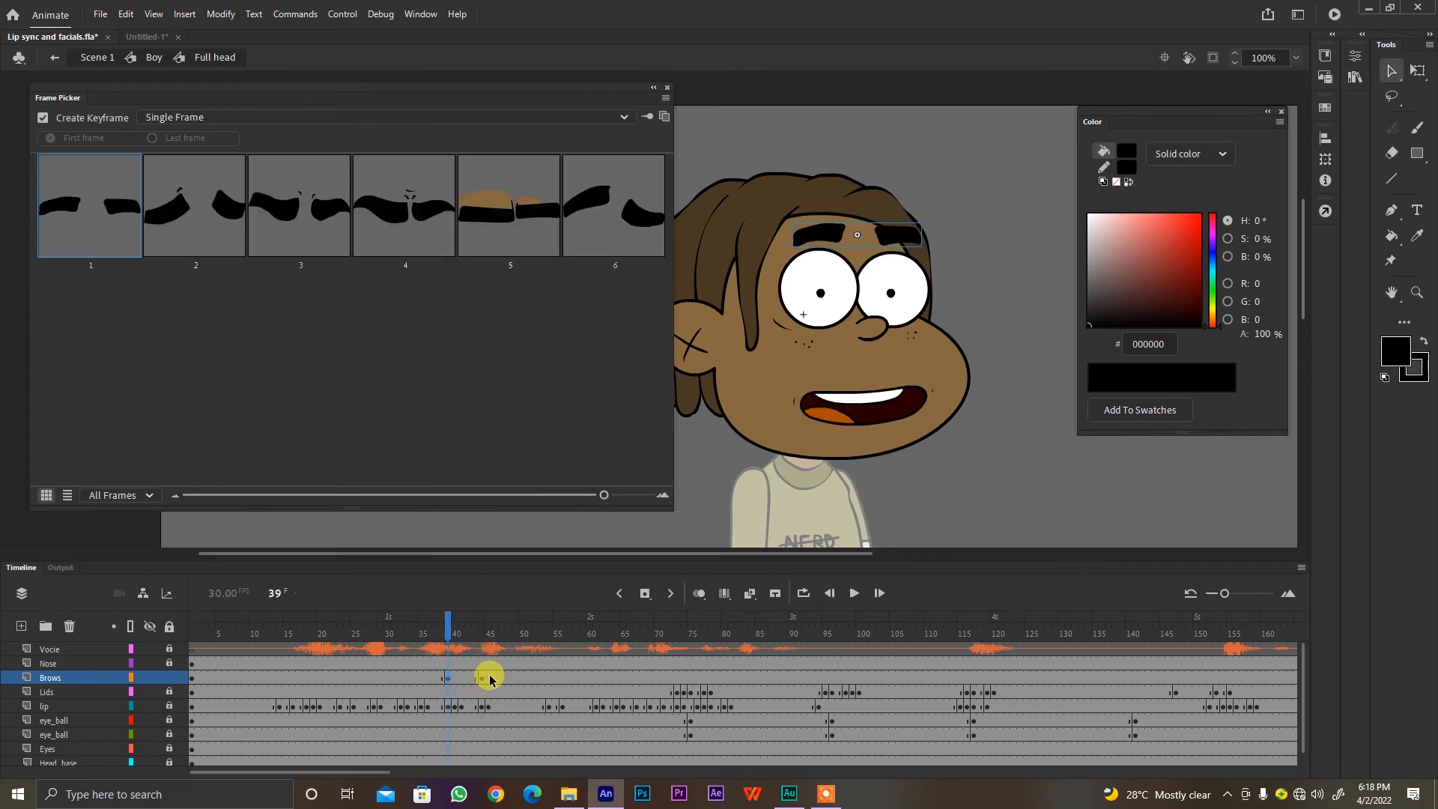
left_click(483, 680)
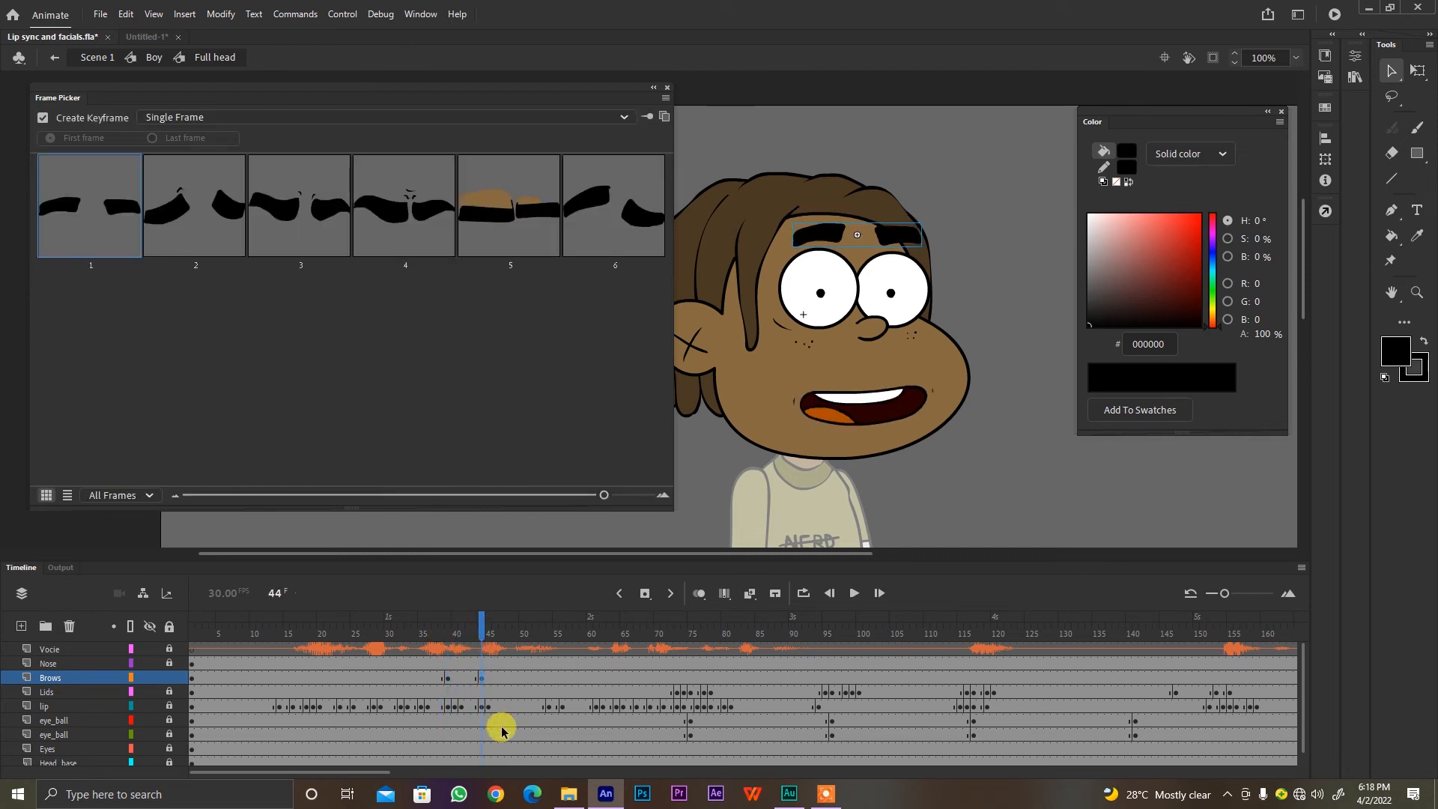
left_click(450, 681)
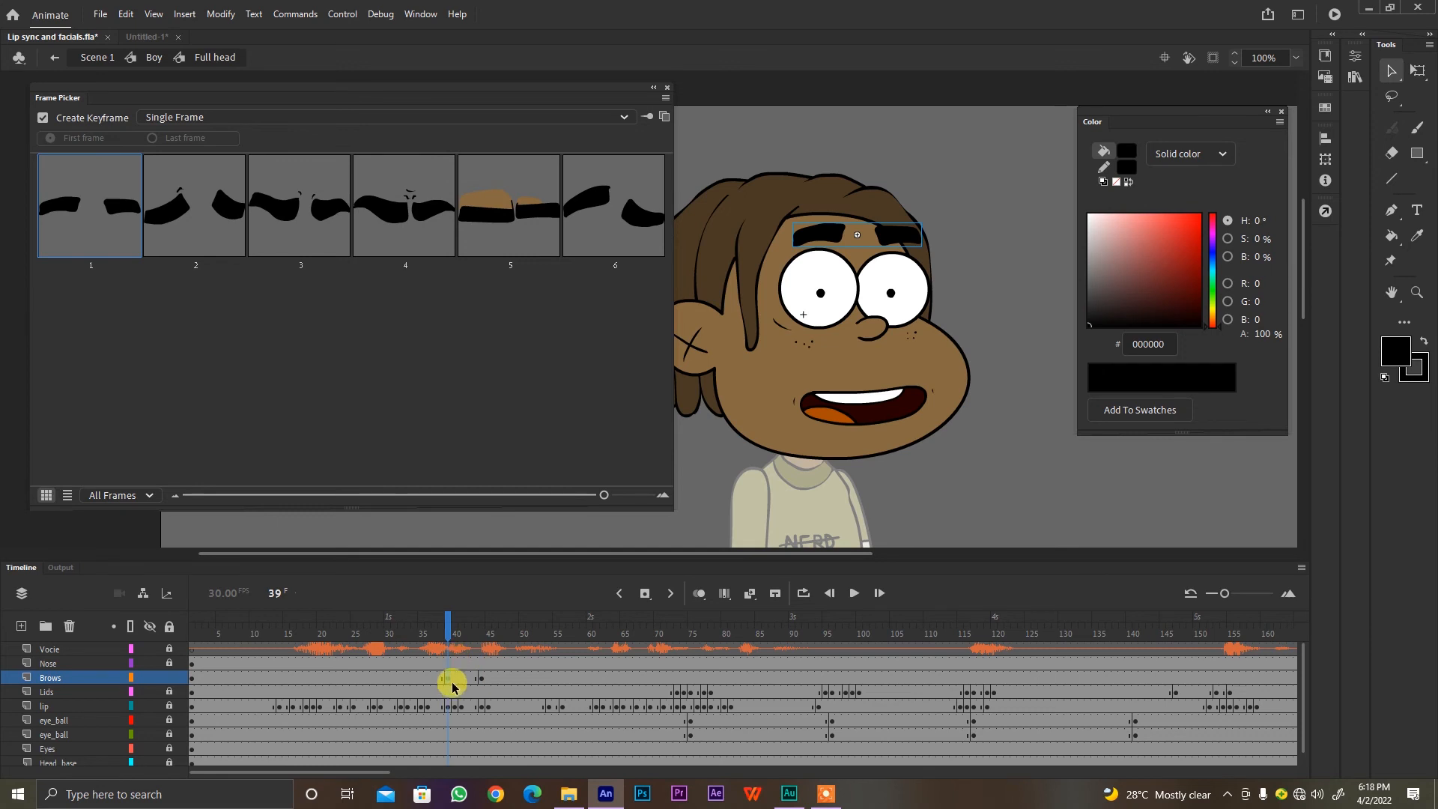
left_click(483, 680)
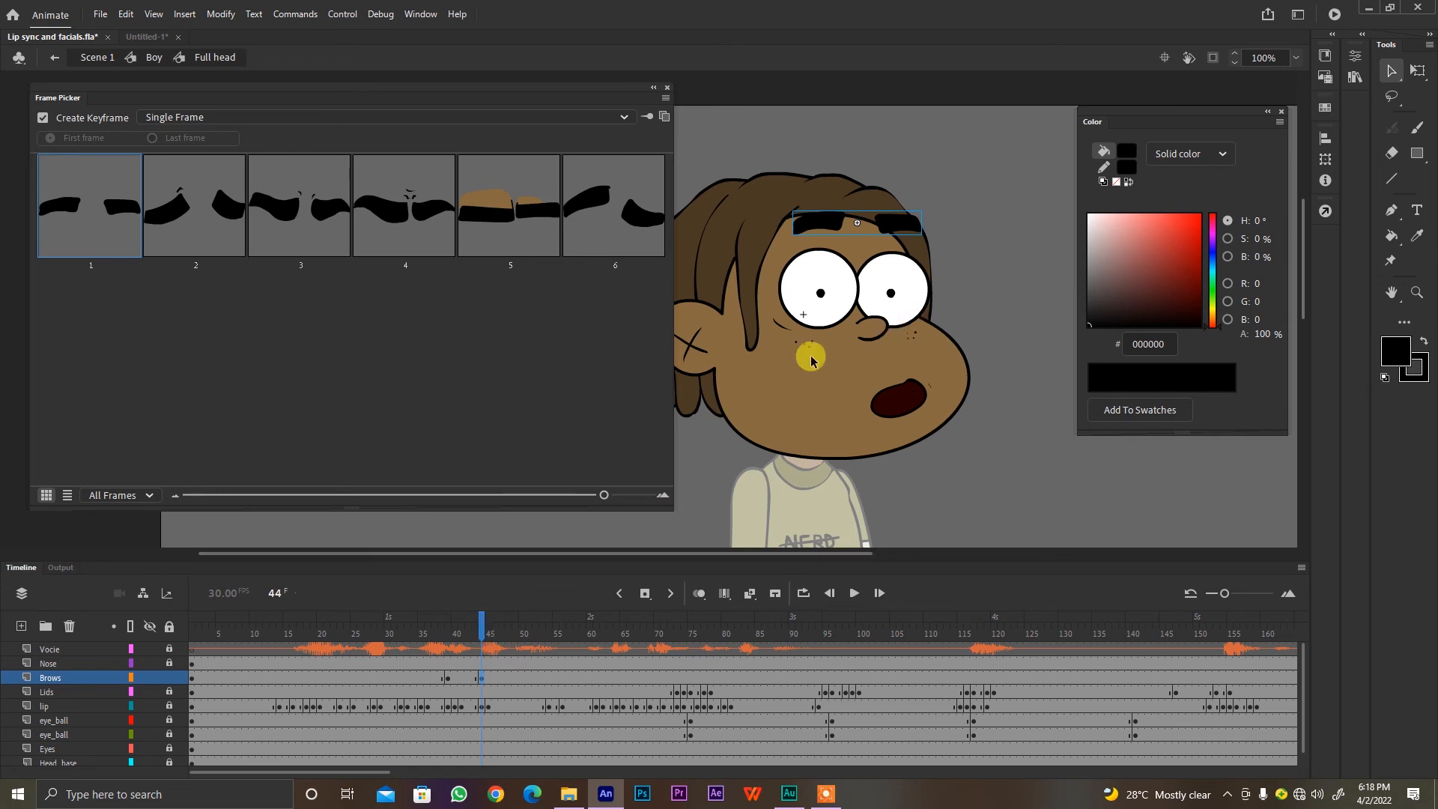
left_click(474, 634)
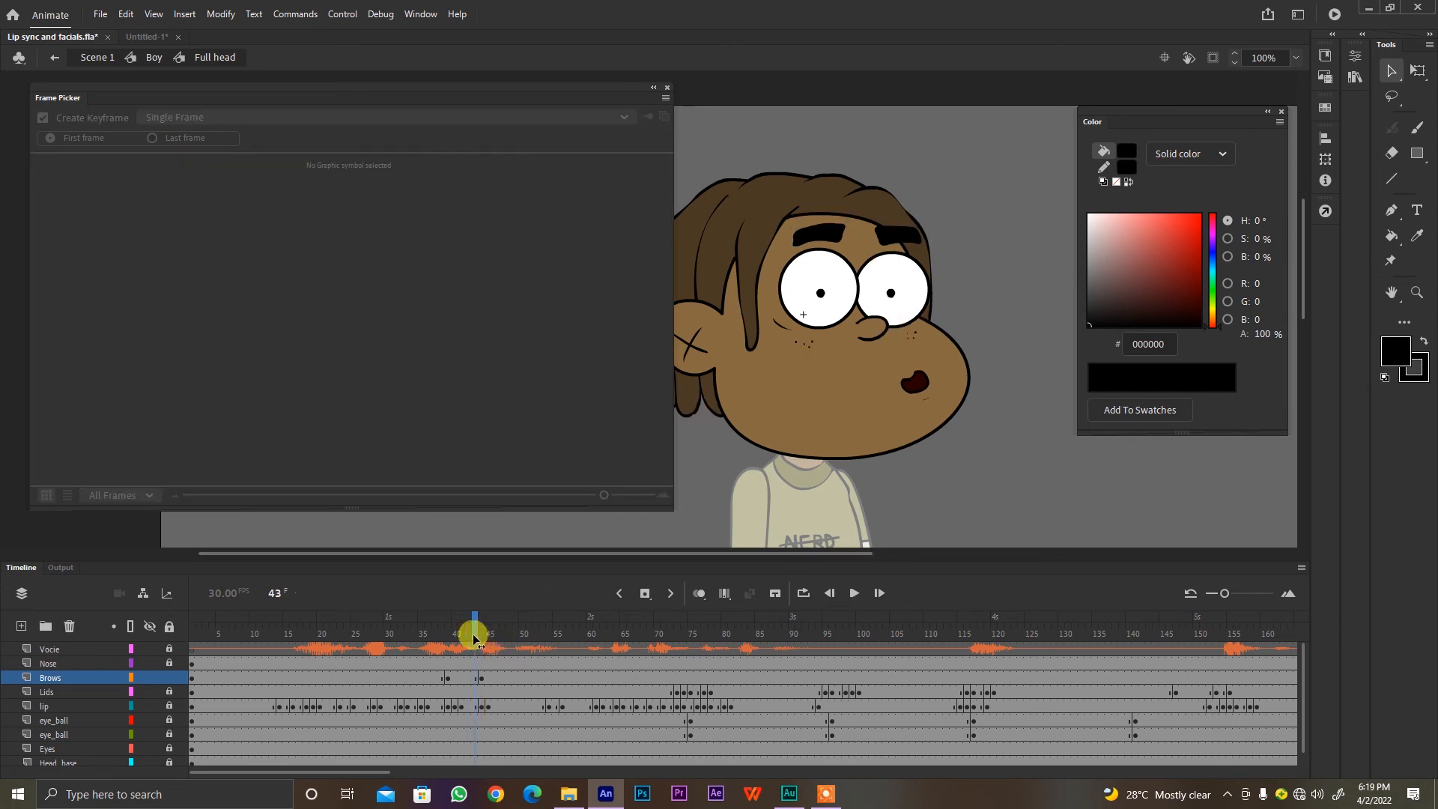
left_click(482, 634)
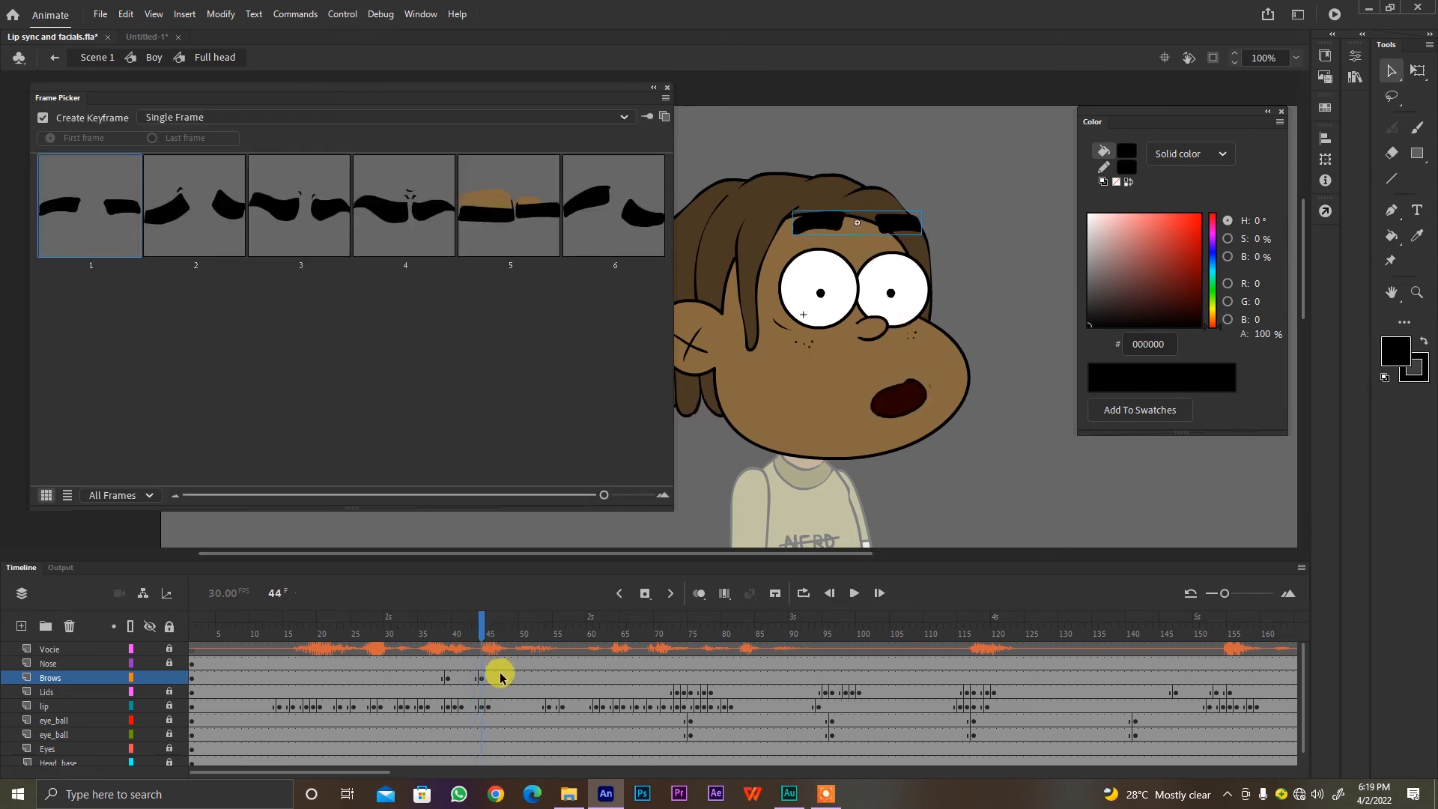
Step: Create a classic tween between the Brows keyframes at frames 39 and 44, and start playback shortly before it
right_click(464, 677)
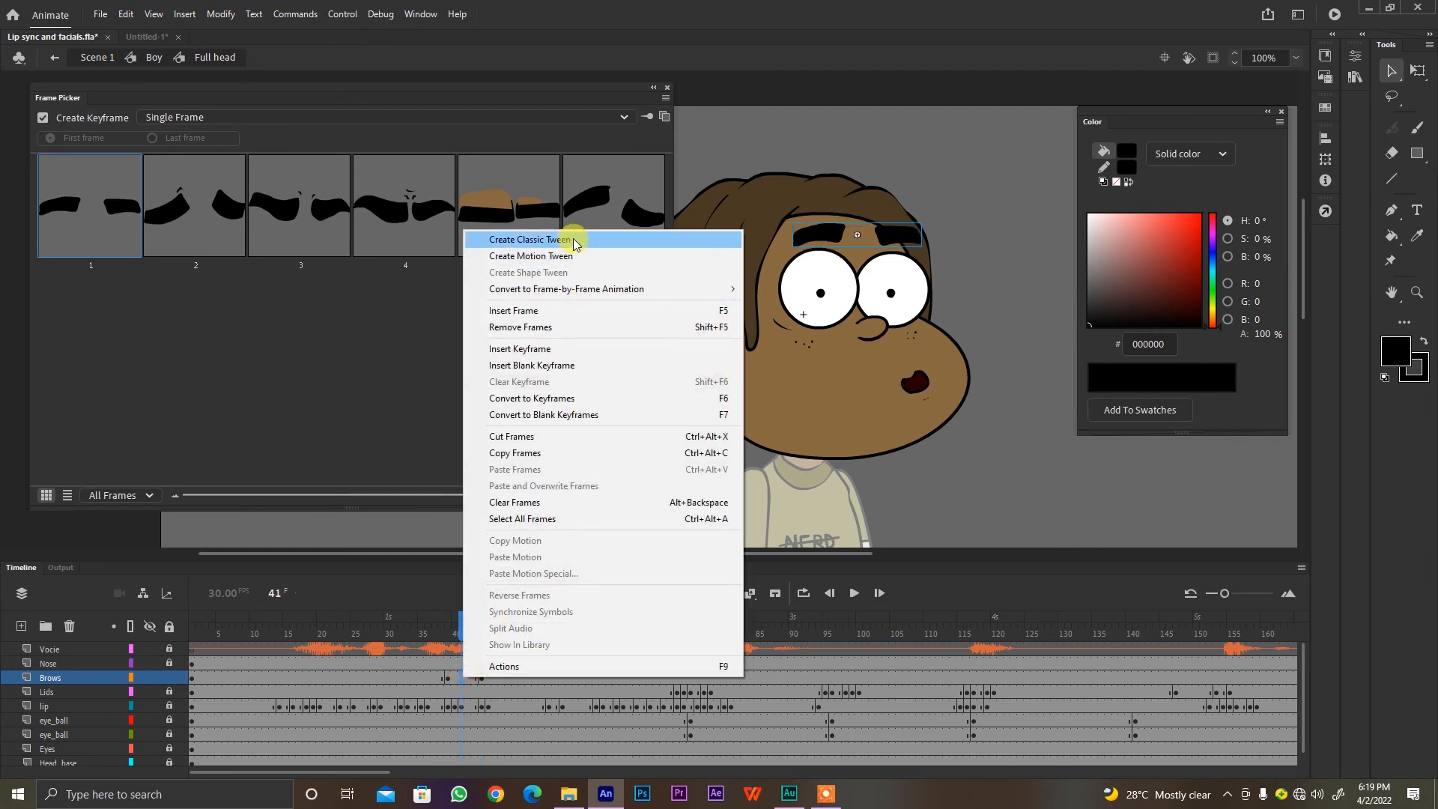
left_click(562, 236)
left_click(423, 635)
key("Return")
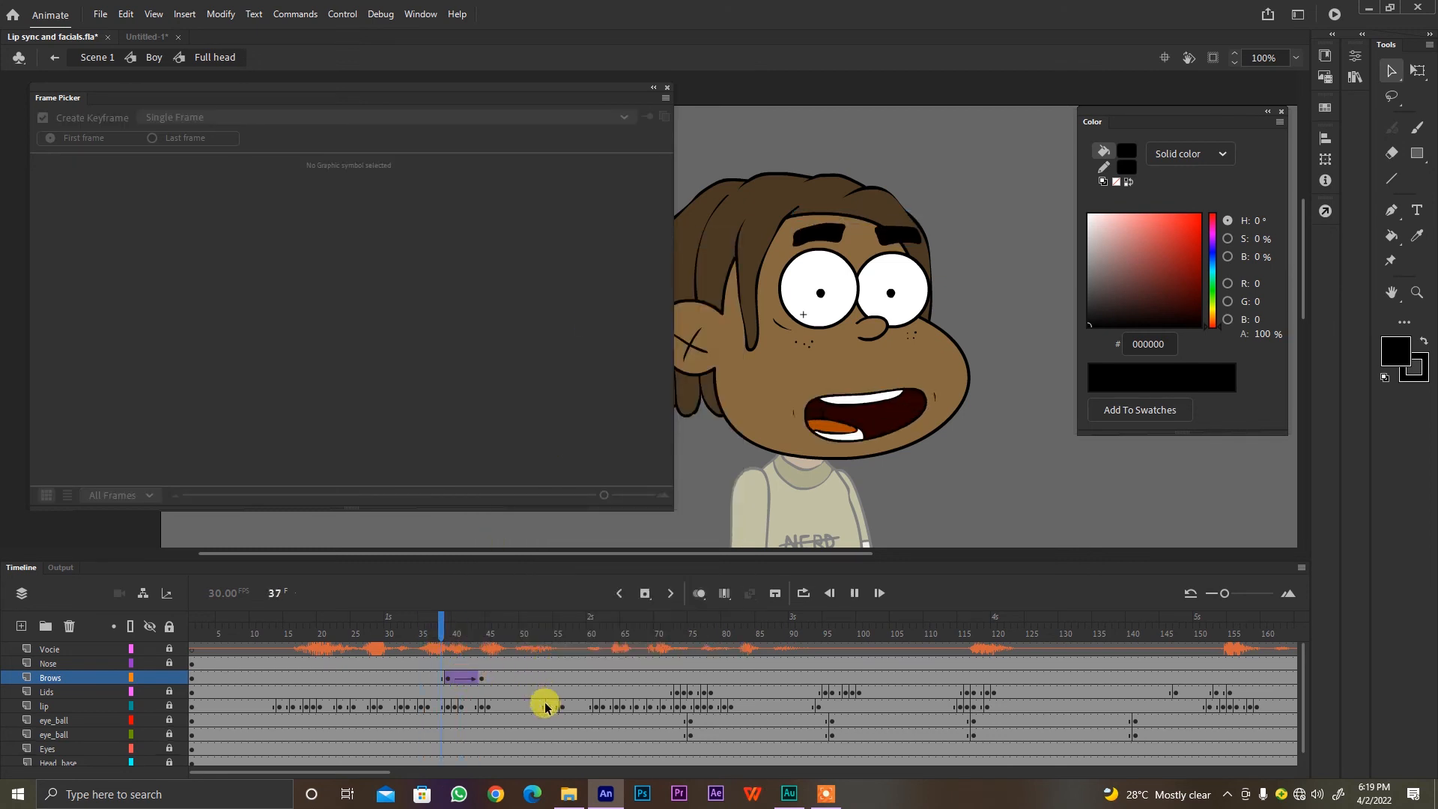
Step: Replay the eyebrow raise several times, starting from about frame 38 and from about frame 12
key("Return")
left_click(438, 633)
key("Return")
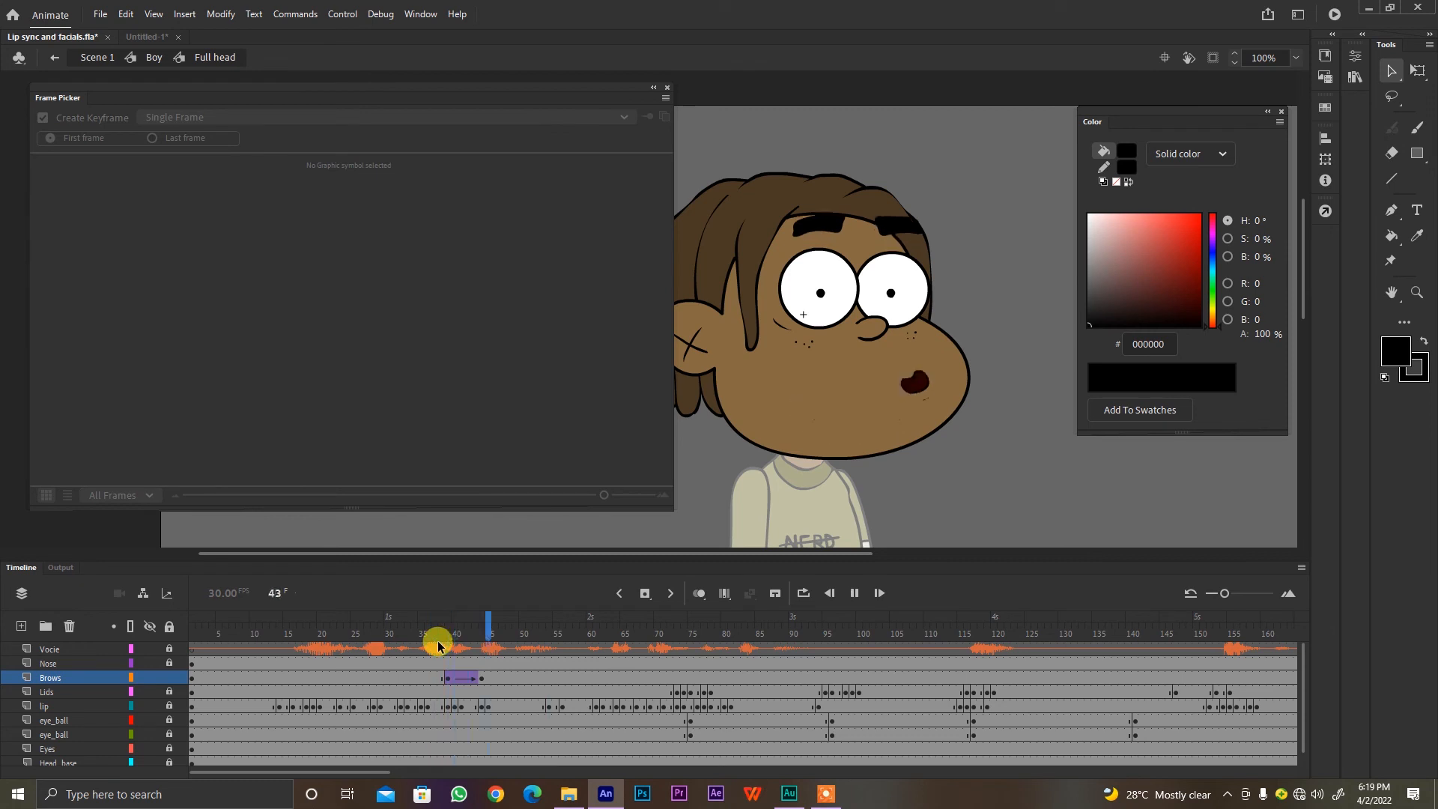
key("Return")
left_click(439, 634)
key("Return")
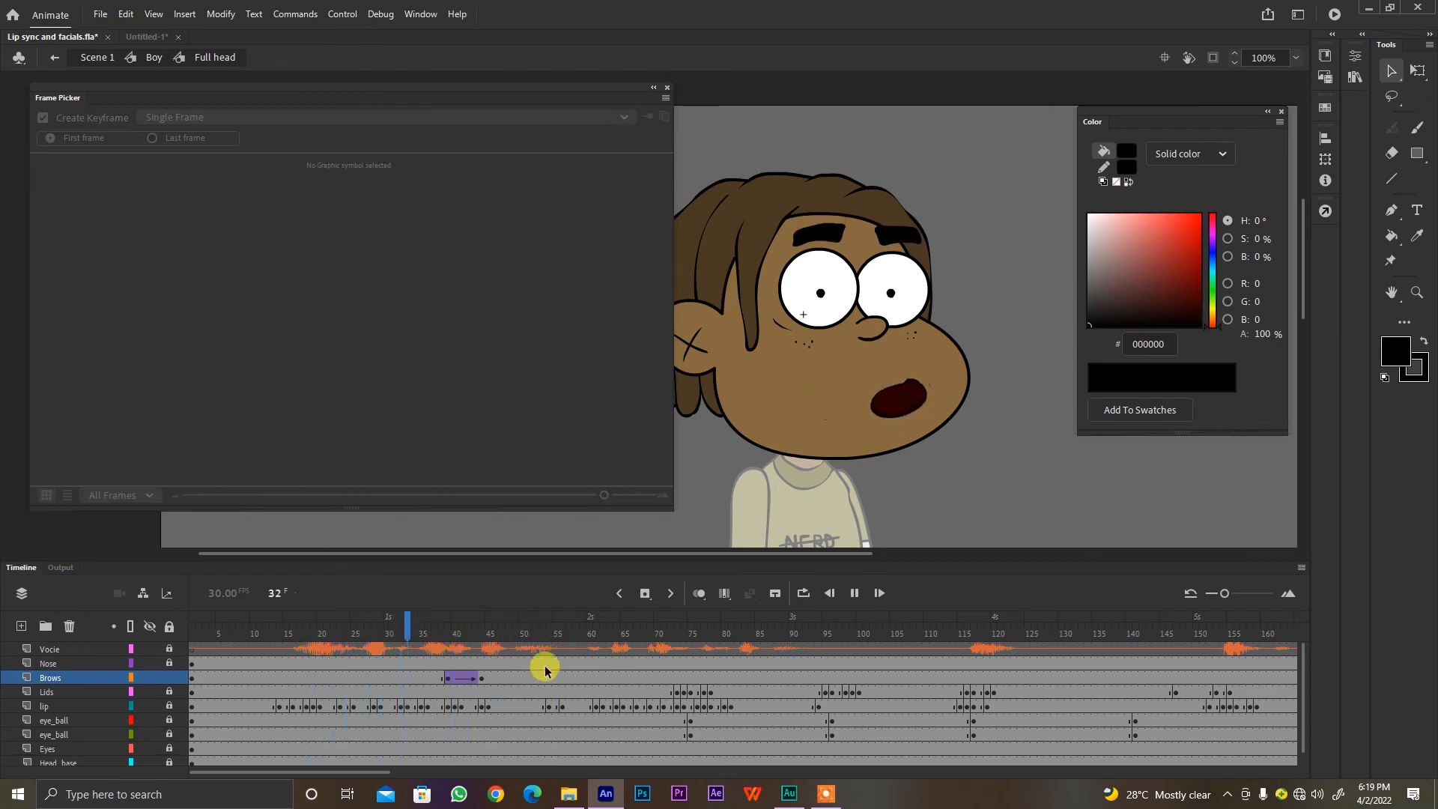
key("Return")
left_click(264, 635)
key("Return")
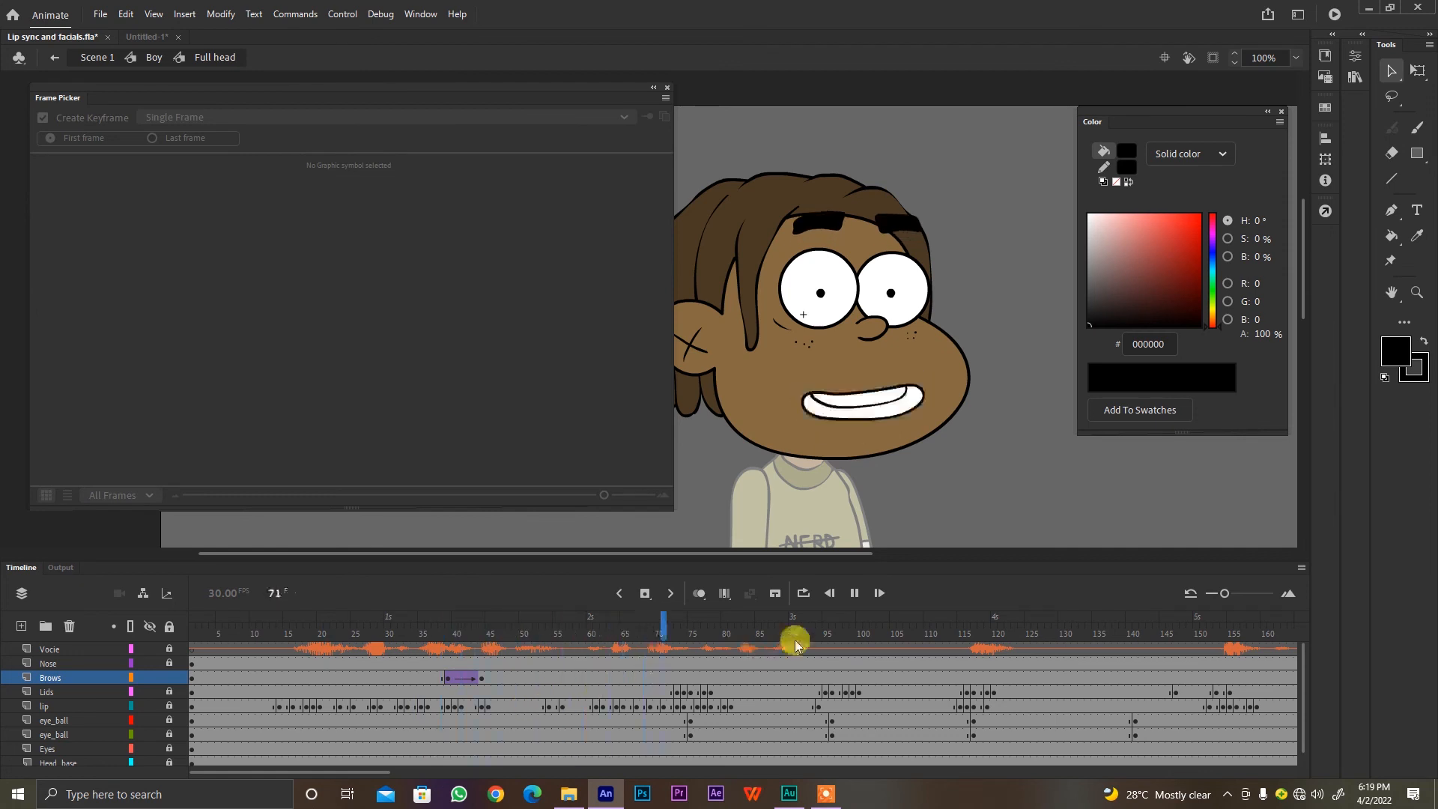
key("Return")
Step: Add a Brows keyframe at frame 75, in the middle of the blink, and nudge the eyebrows downward
left_click(667, 632)
key("period")
key("period")
key("period")
key("period")
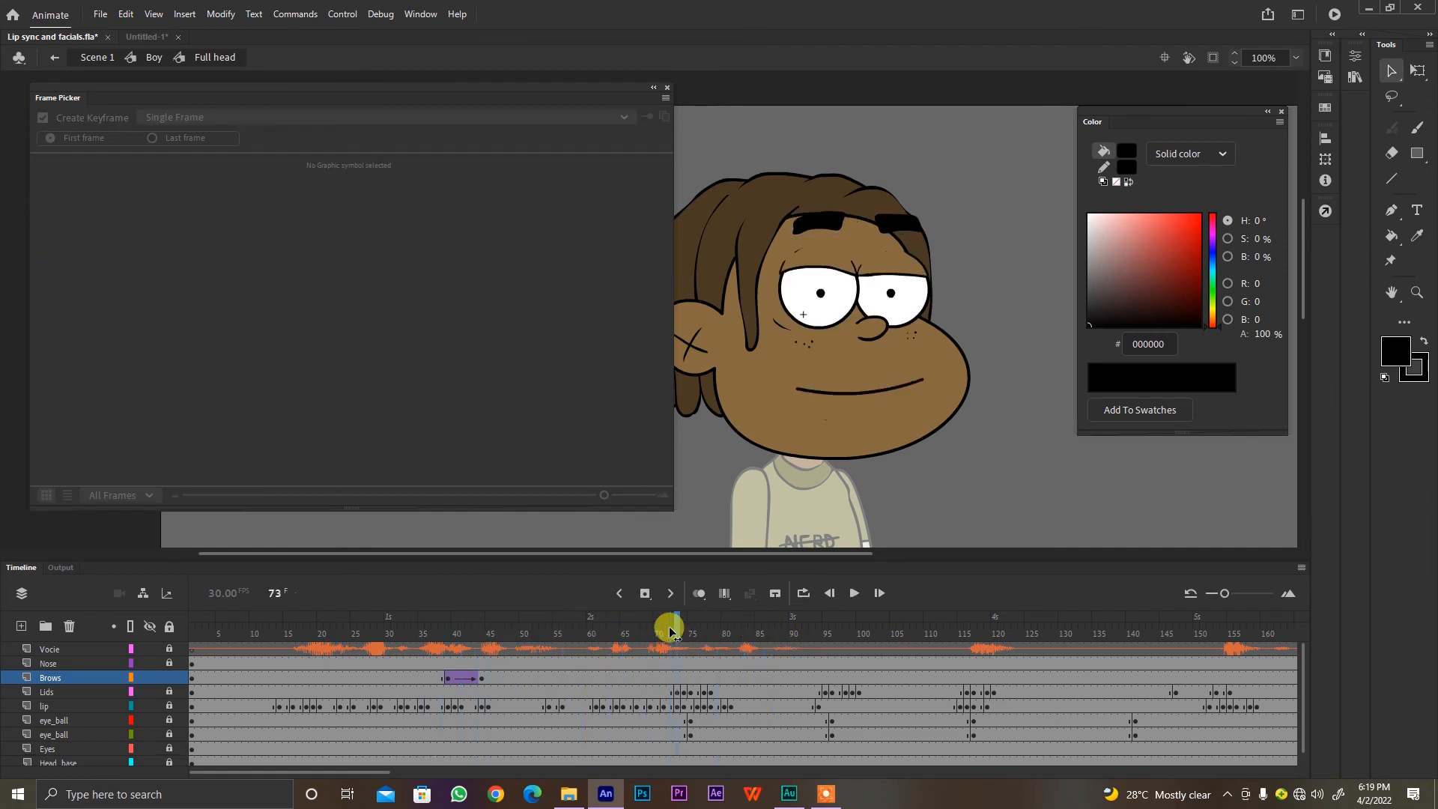
left_click(692, 678)
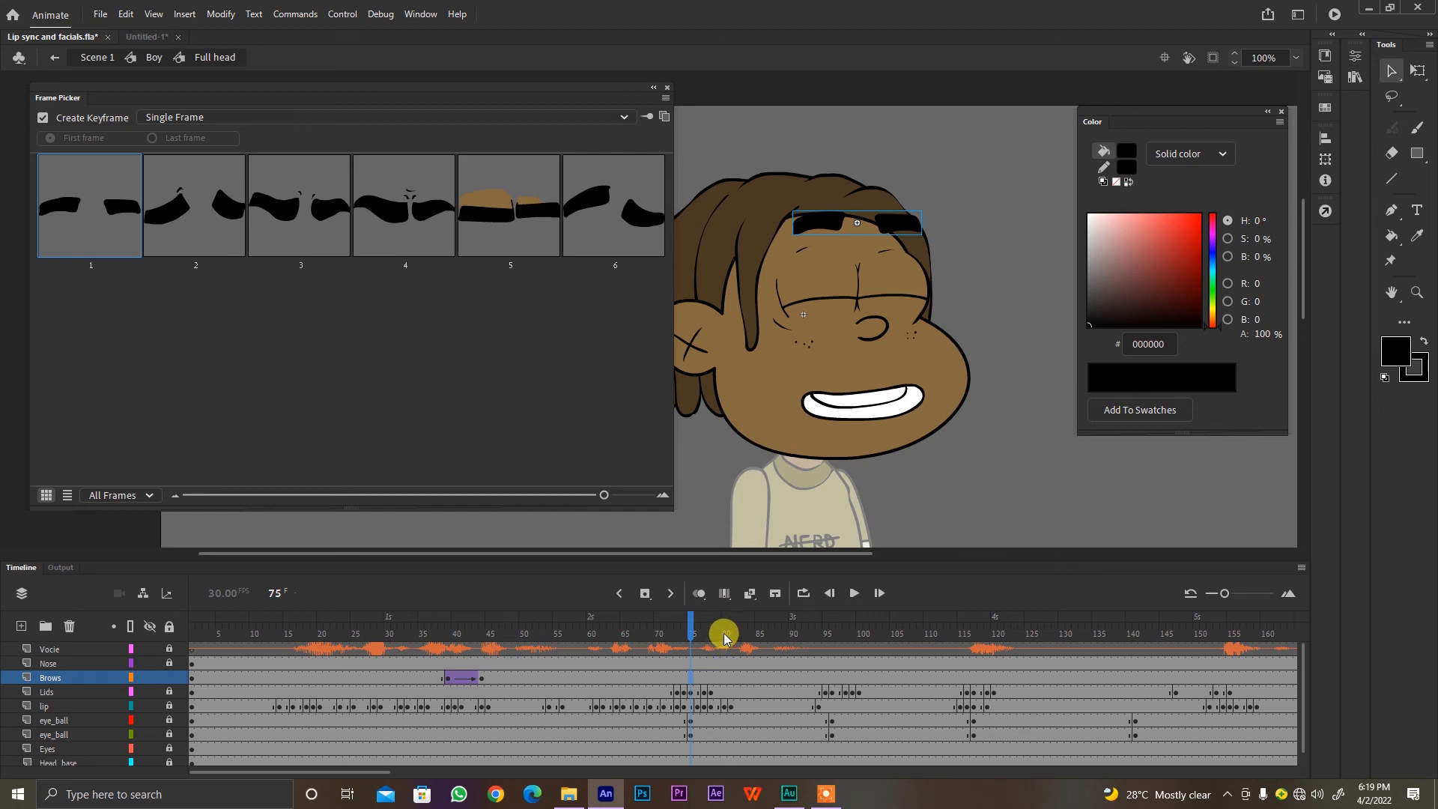
key("F6")
key("Down")
key("Down")
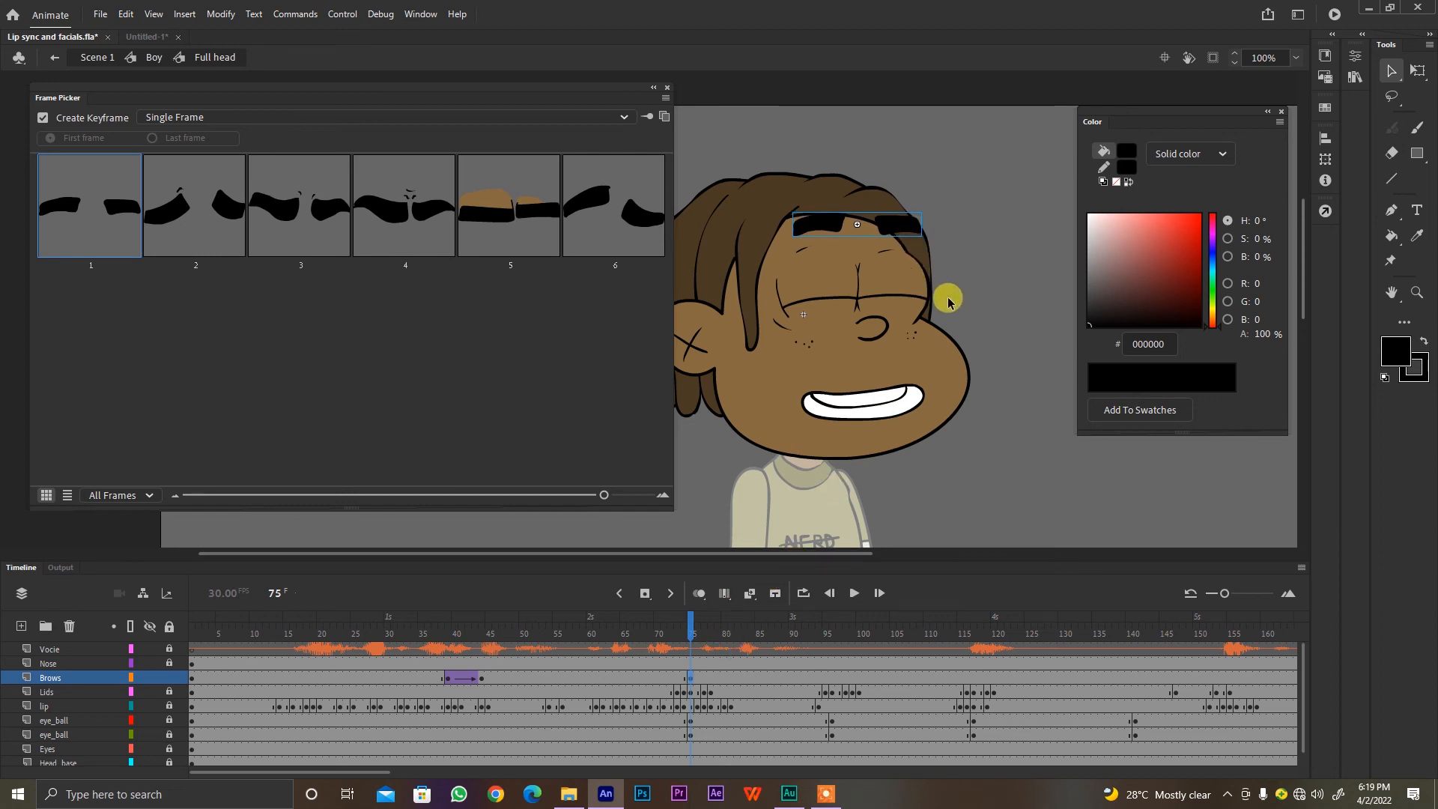
key("Down")
key("Down")
key("Down")
key("Down")
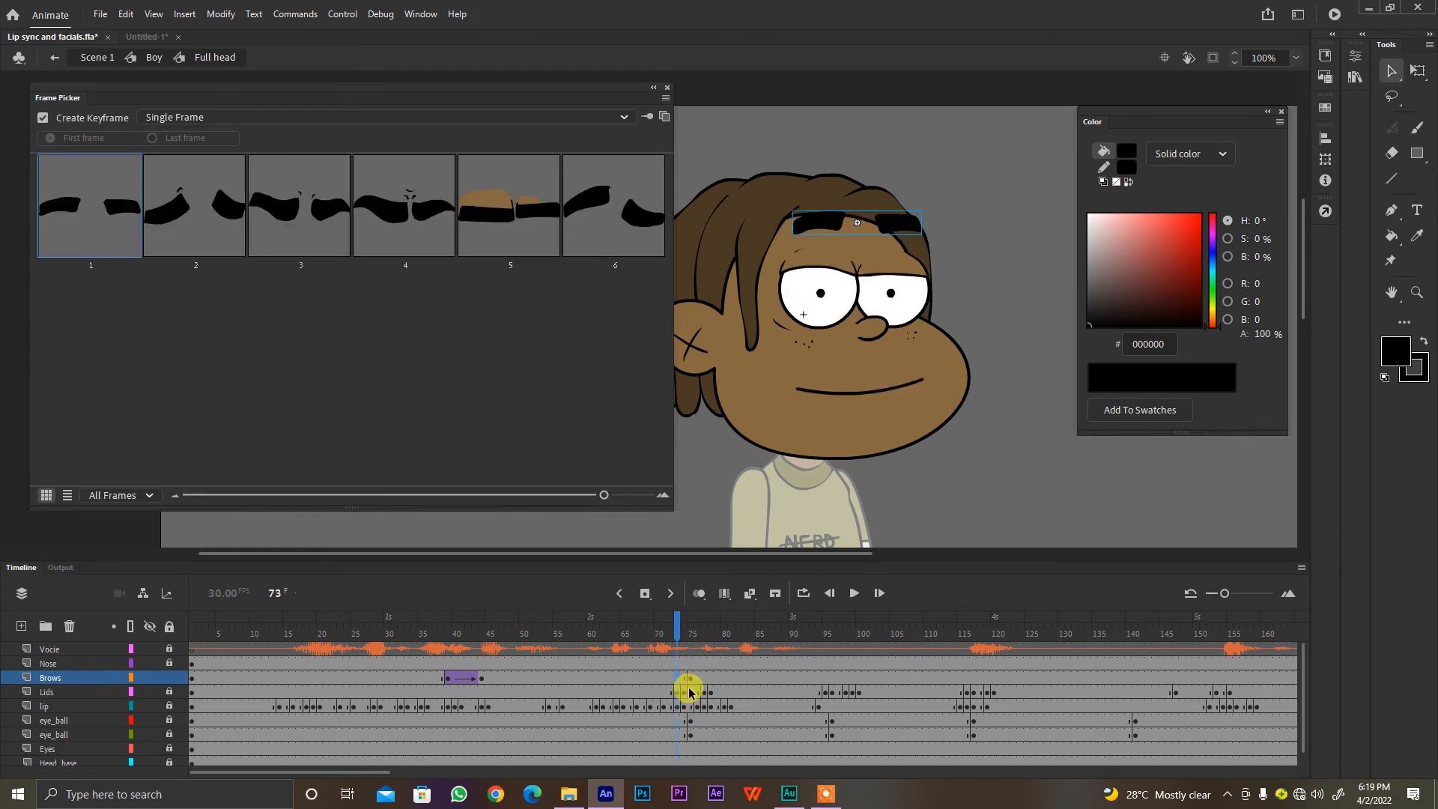
Step: Add a Brows keyframe at frame 73, create a classic tween from it to frame 75, and step through the motion
right_click(684, 679)
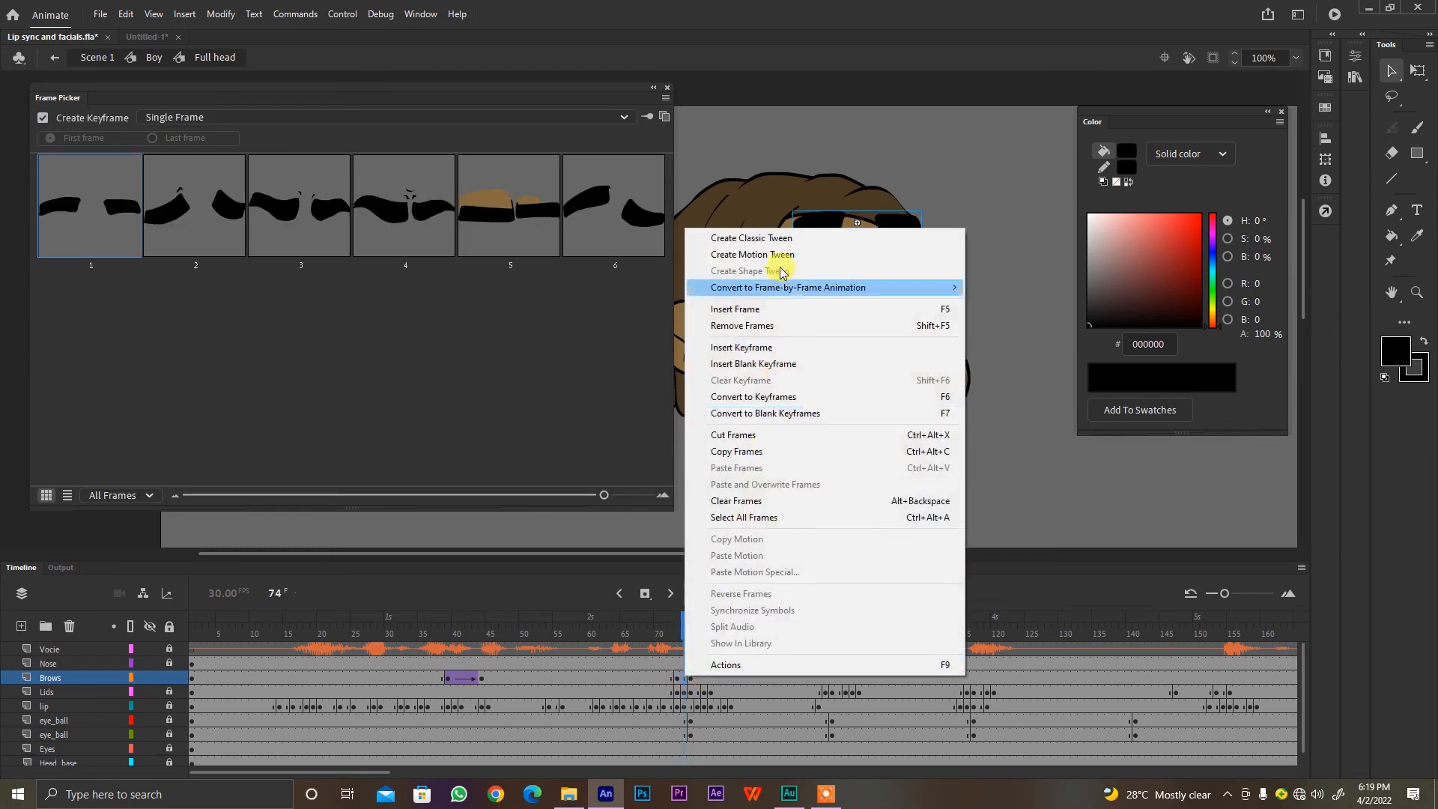
left_click(780, 235)
left_click(662, 632)
key("period")
key("period")
key("period")
key("period")
key("period")
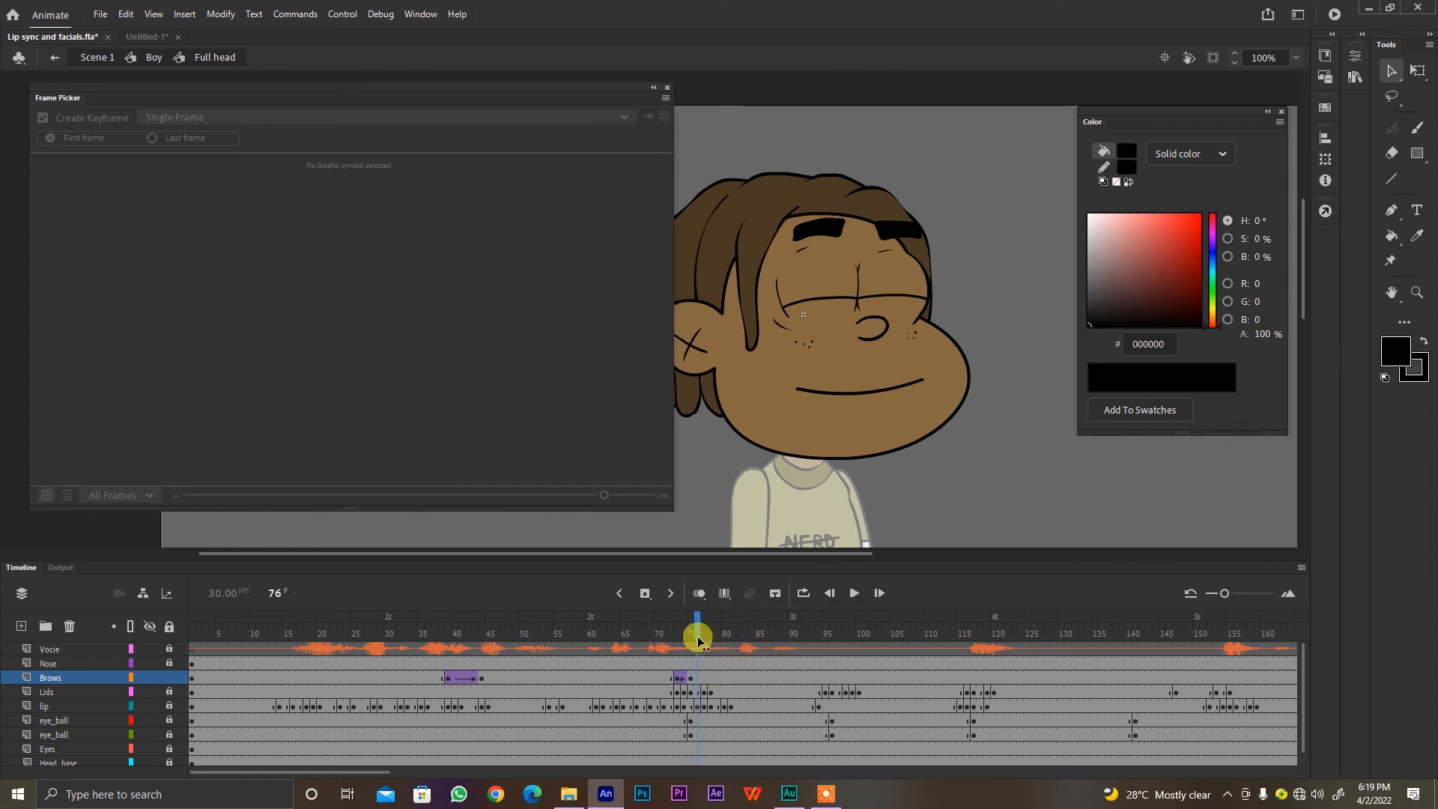
Step: Add Brows keyframes at frames 78 and 76 and create a classic tween between them for the brows' return after the blink
key("period")
key("period")
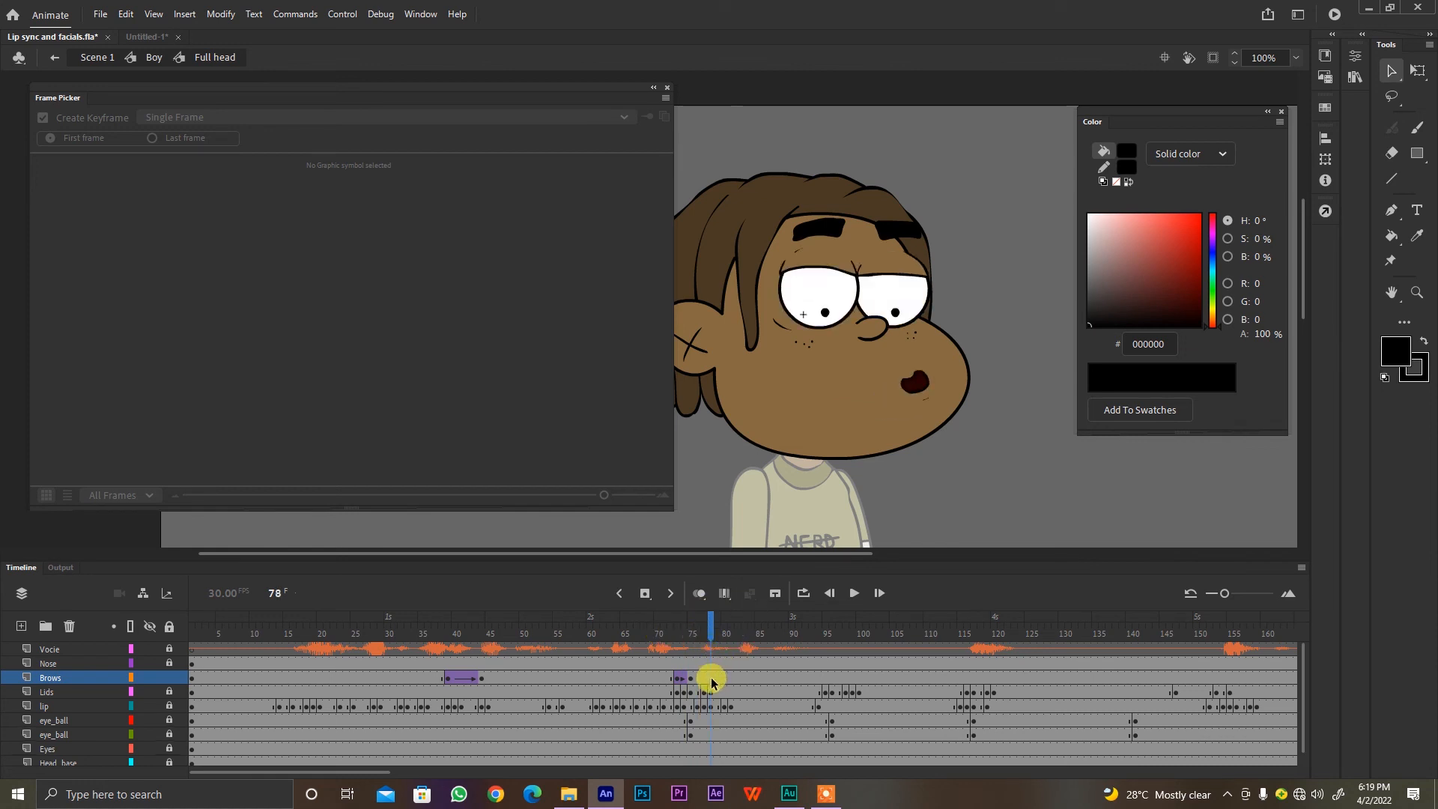
left_click(712, 680)
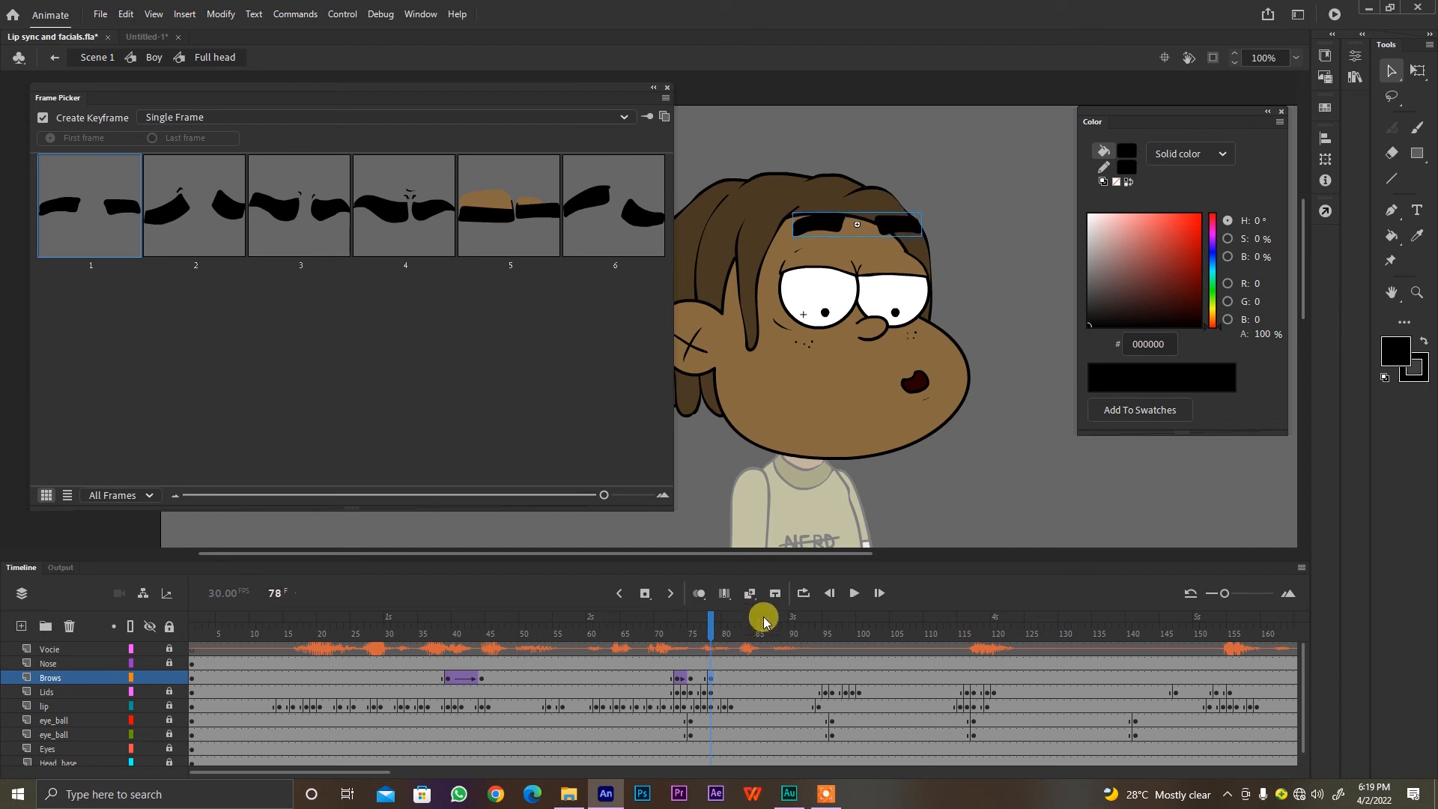
left_click(700, 679)
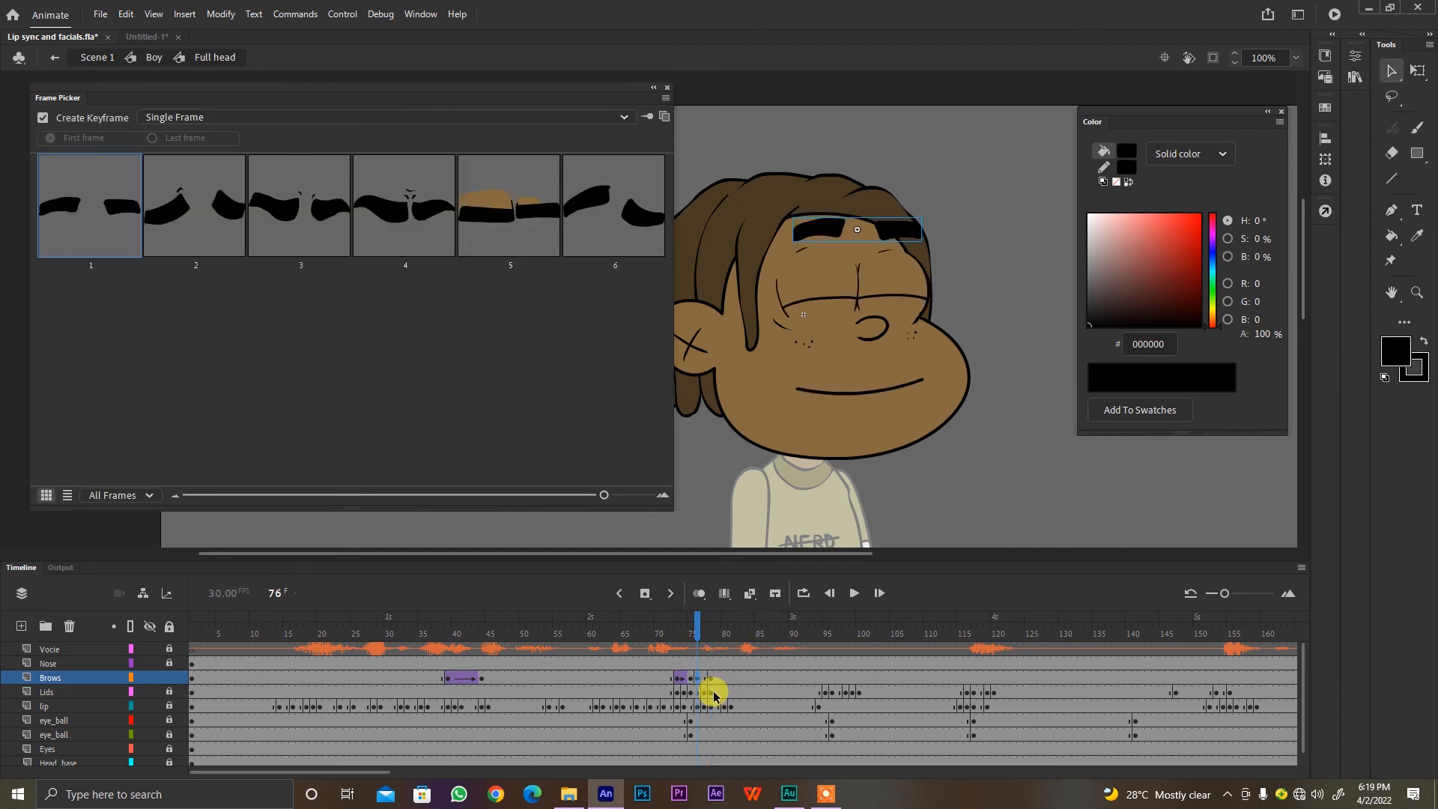
right_click(704, 674)
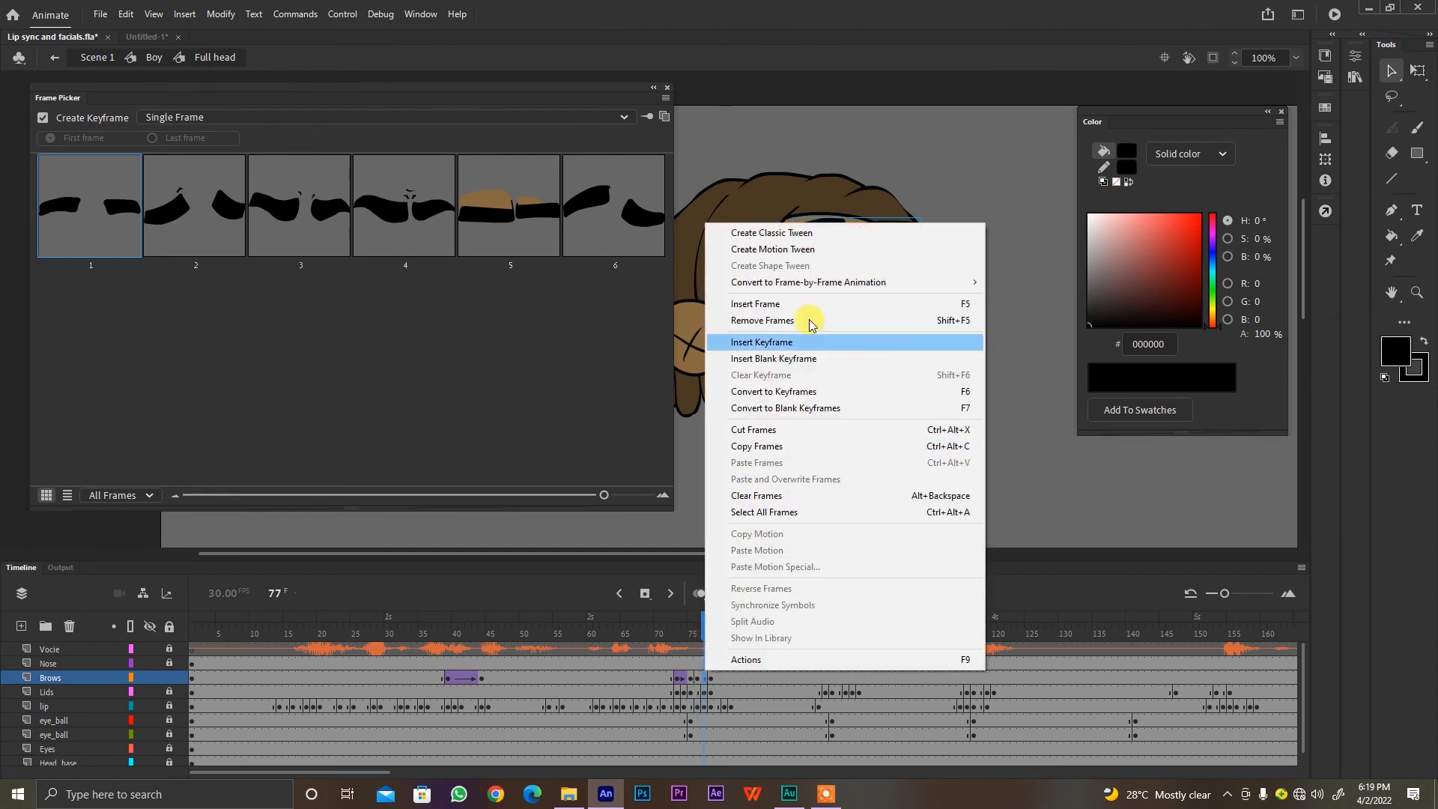
left_click(810, 233)
Step: Replay the blink with its eyebrow dip from about frame 70
left_click(651, 629)
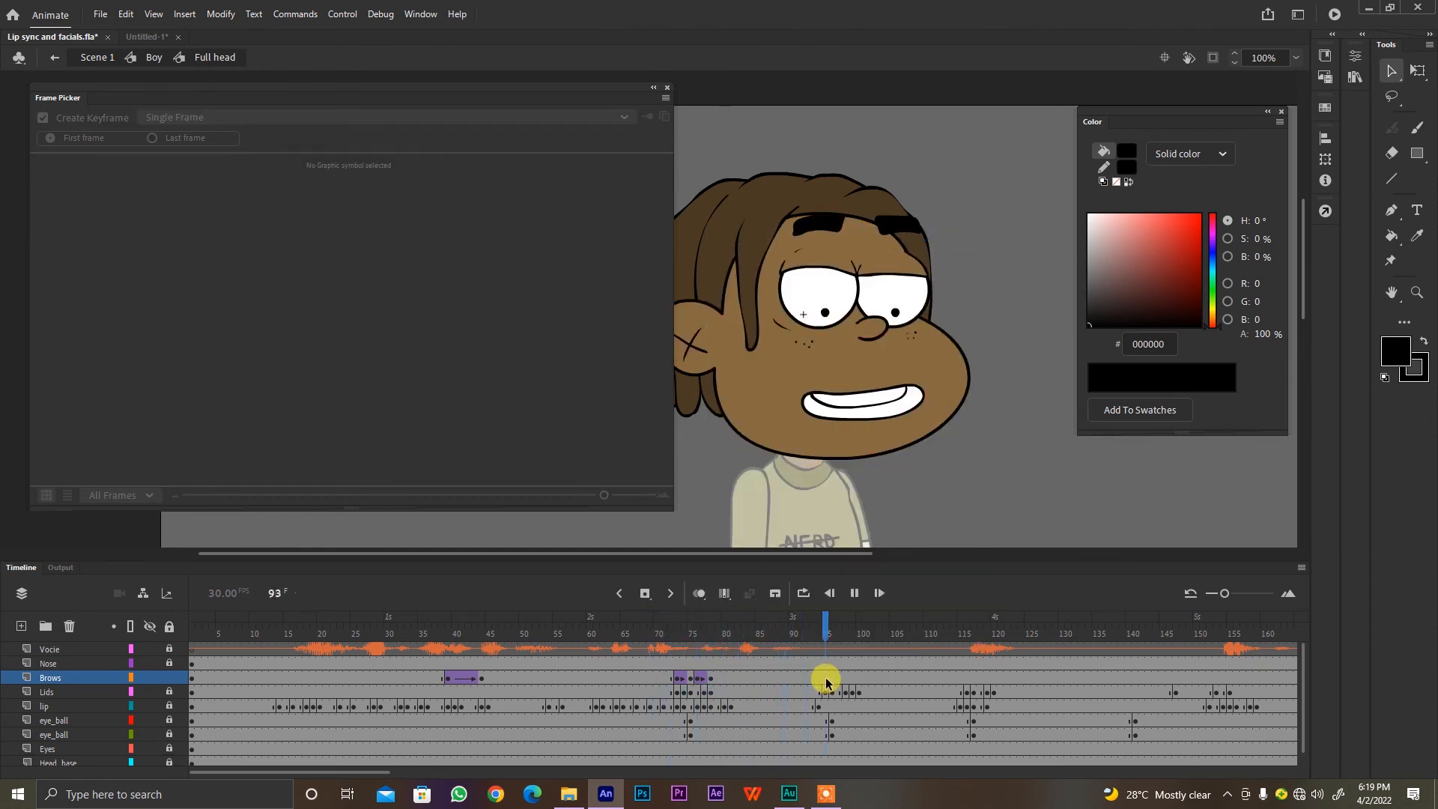
key("Return")
left_click(664, 633)
key("Return")
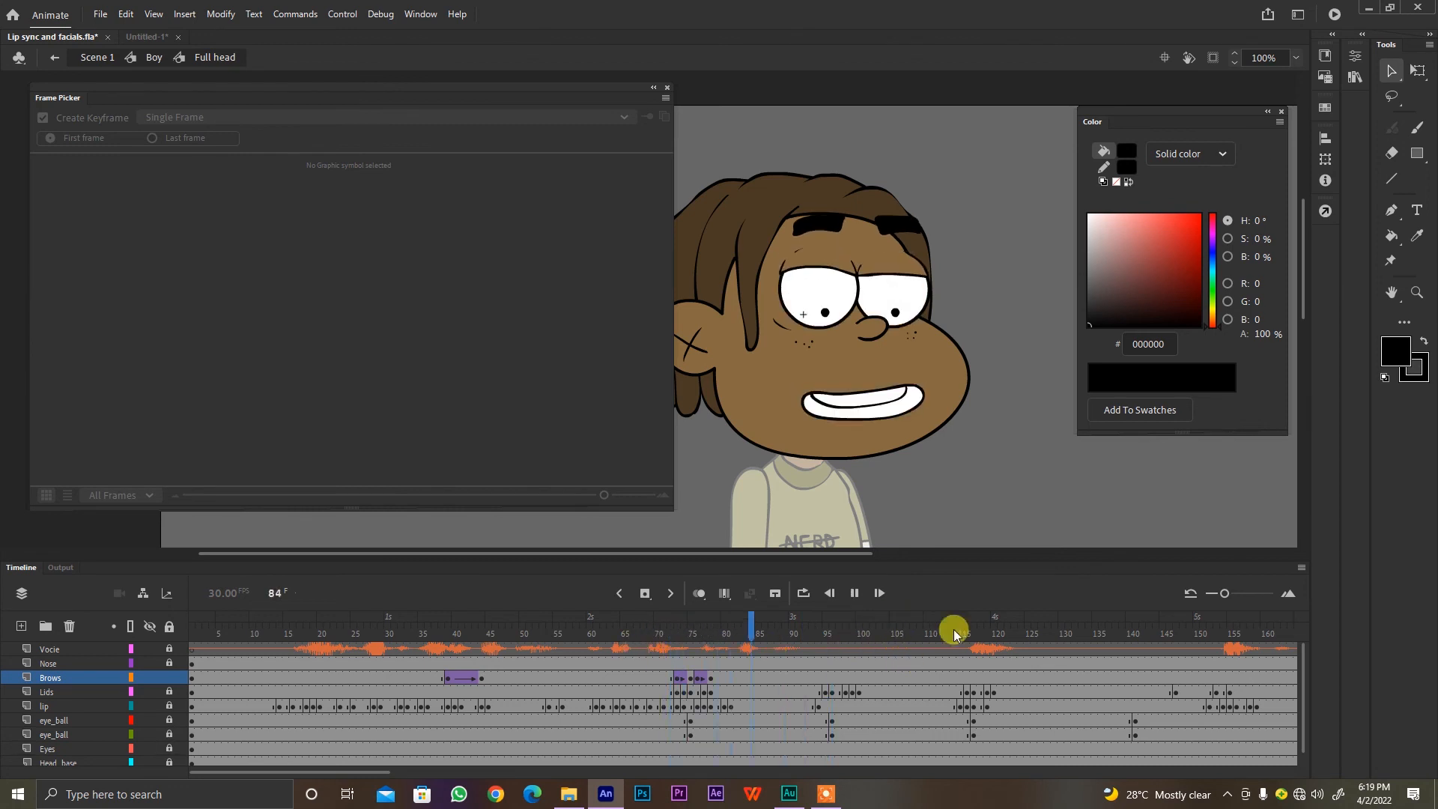
left_click(819, 631)
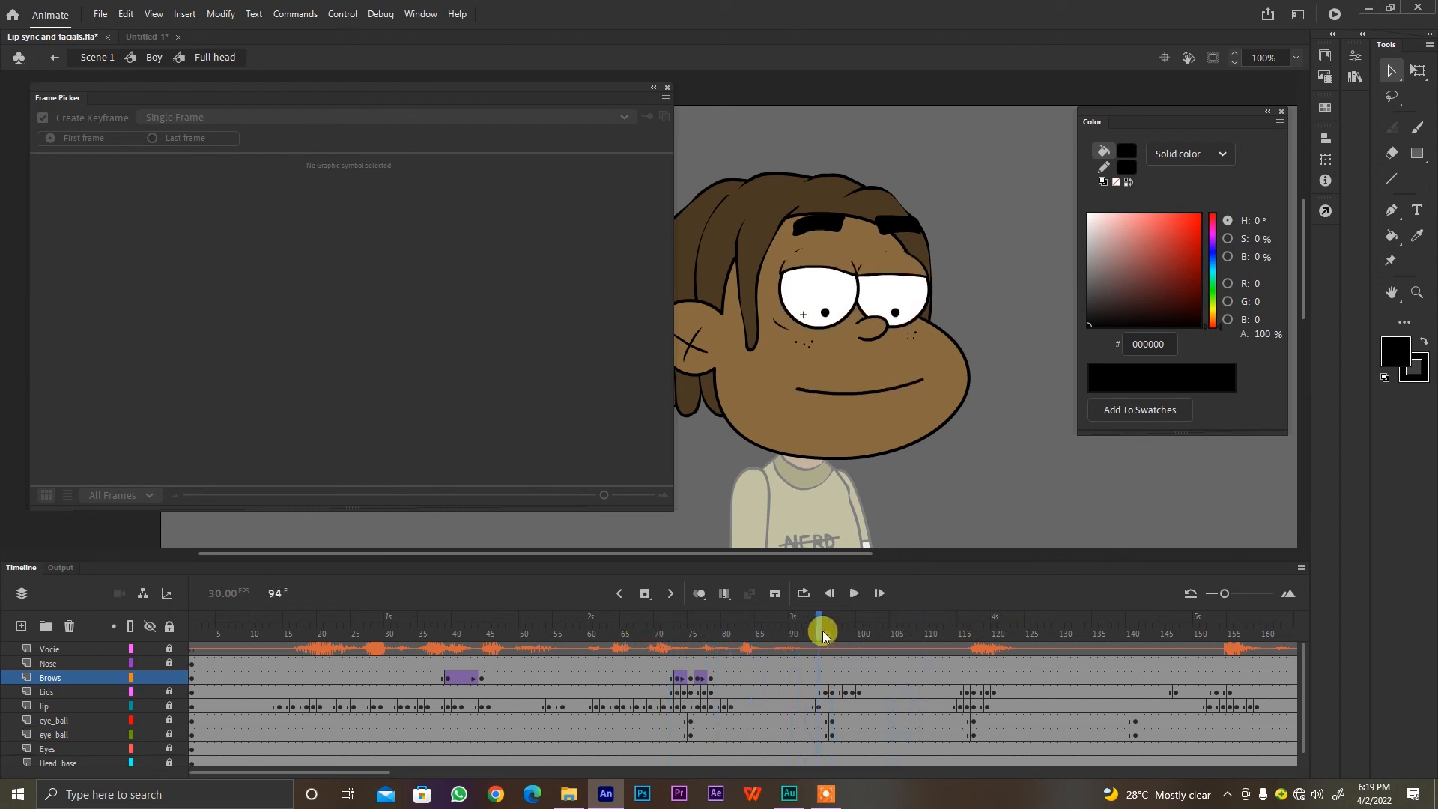
Step: Copy the tweened Brows frames 73–78 to the next blink, starting at about frame 95
left_click(677, 678)
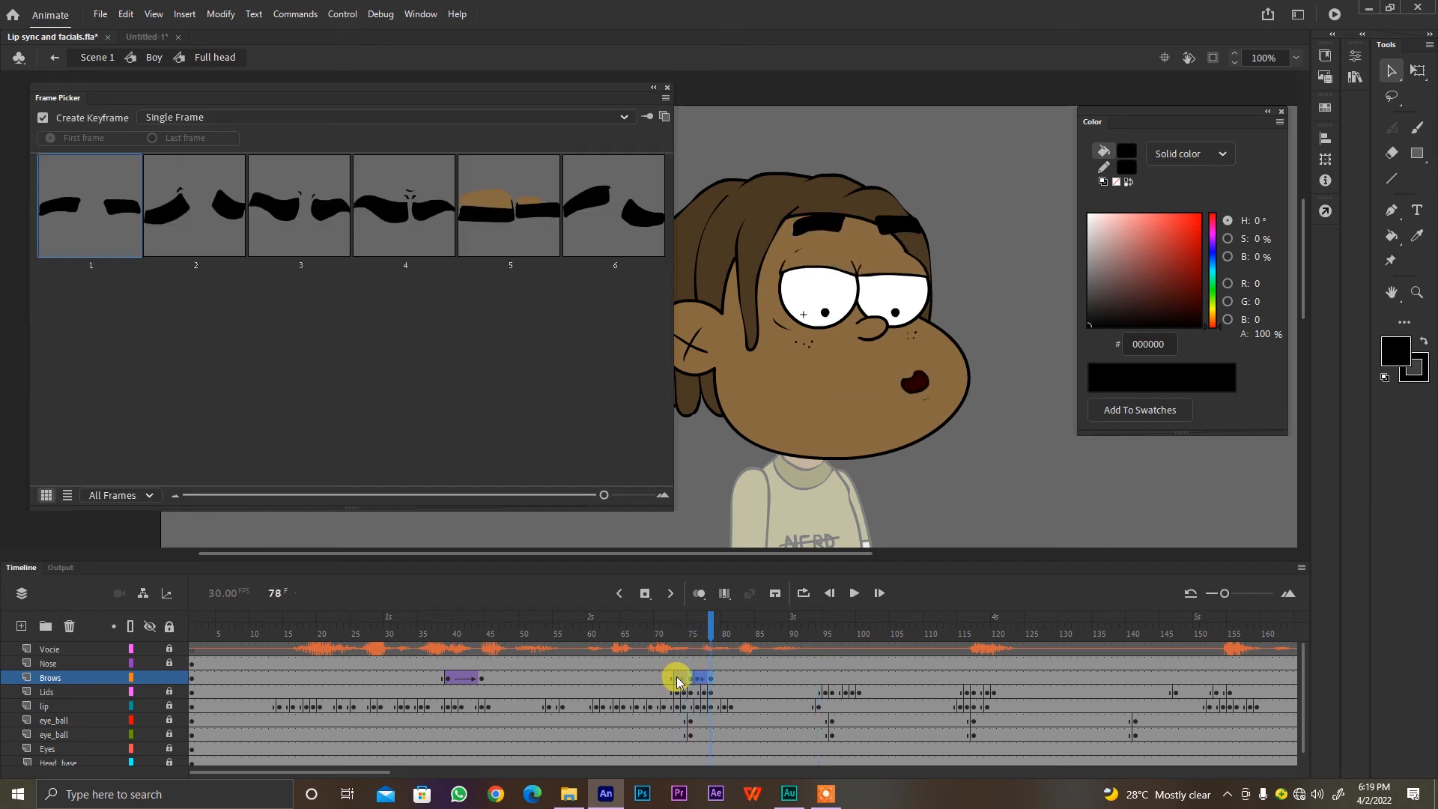
left_click_drag(678, 682, 674, 678)
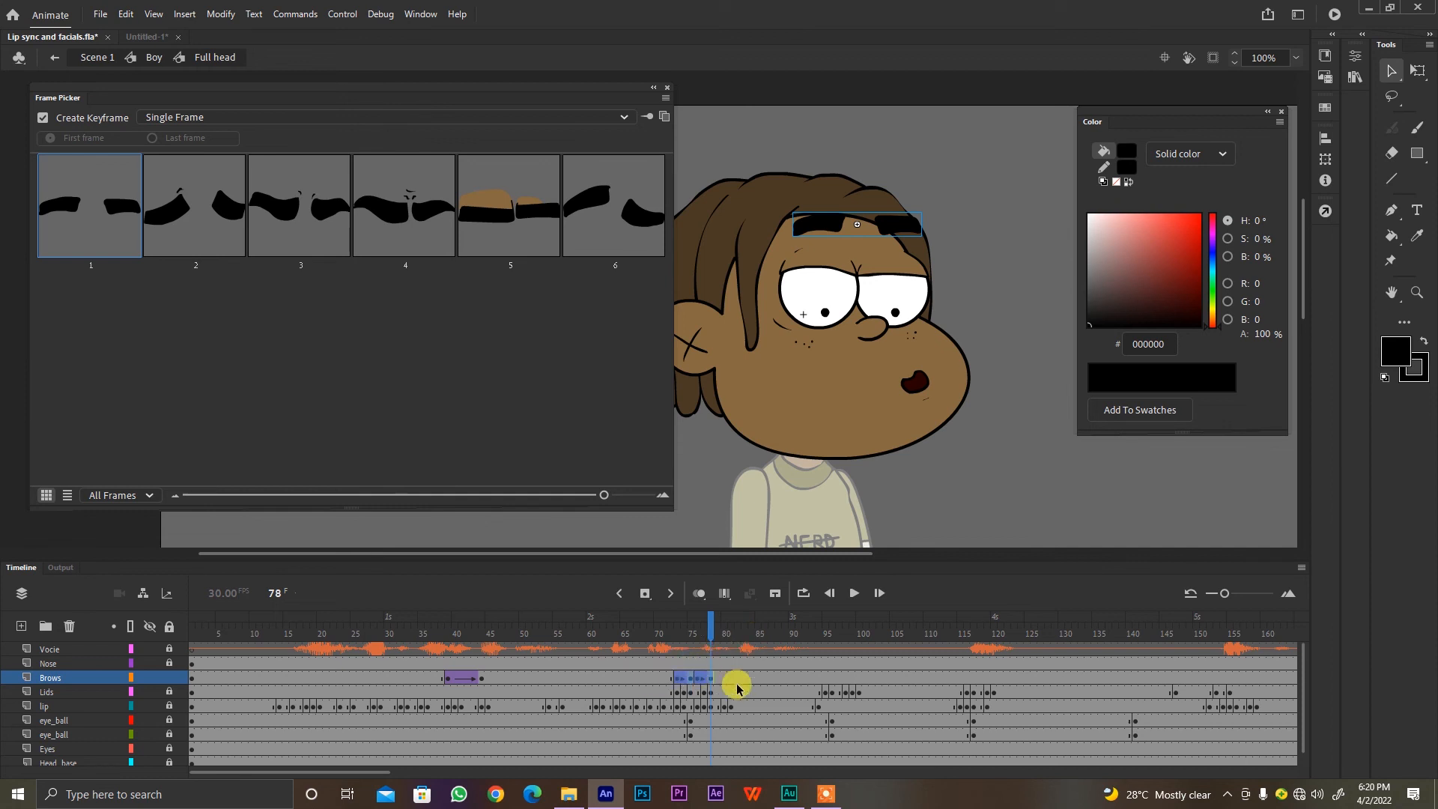
left_click_drag(711, 682, 831, 675)
Step: Play back the copied eyebrow dip, starting just before the second blink and again from about frame 74
left_click(814, 631)
key("Return")
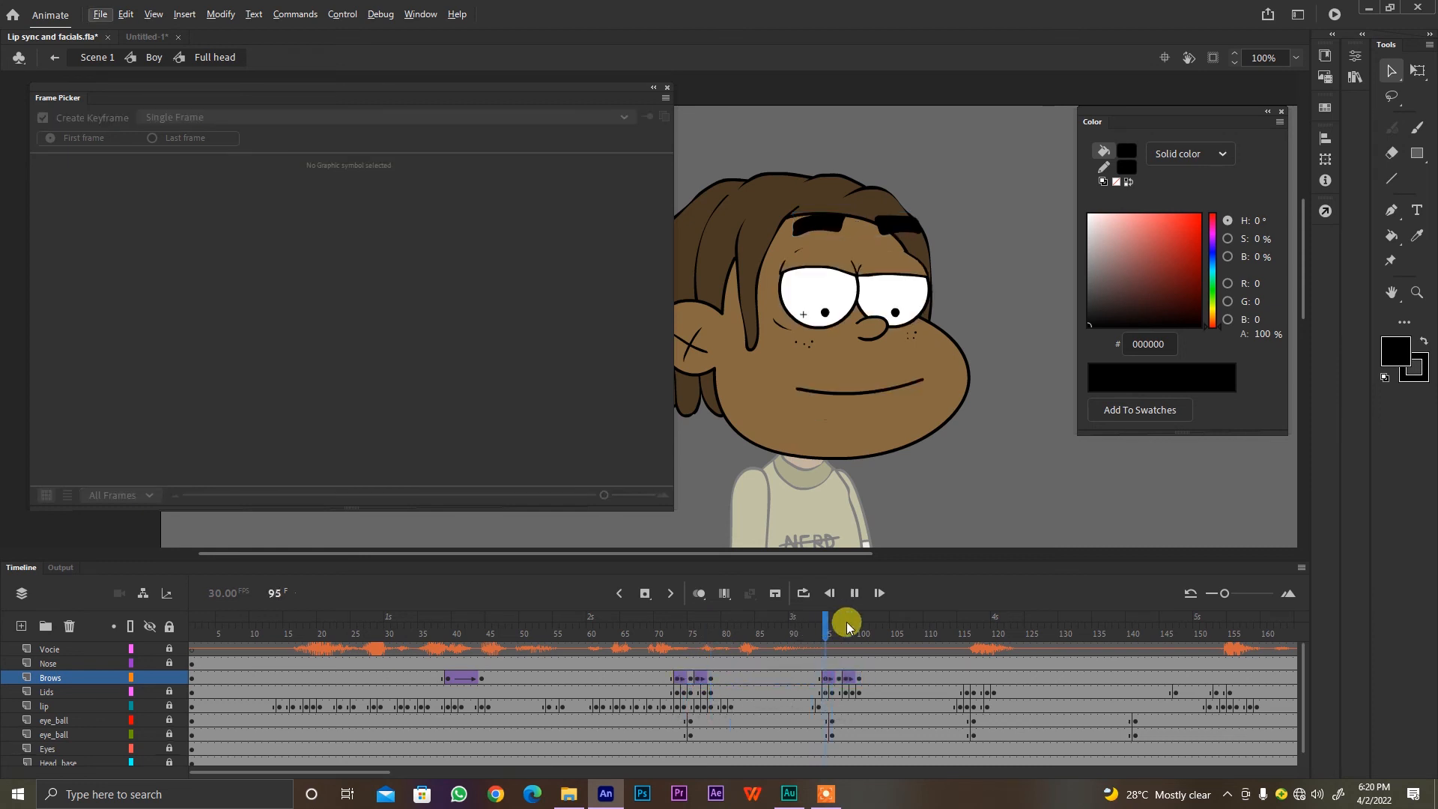
key("Return")
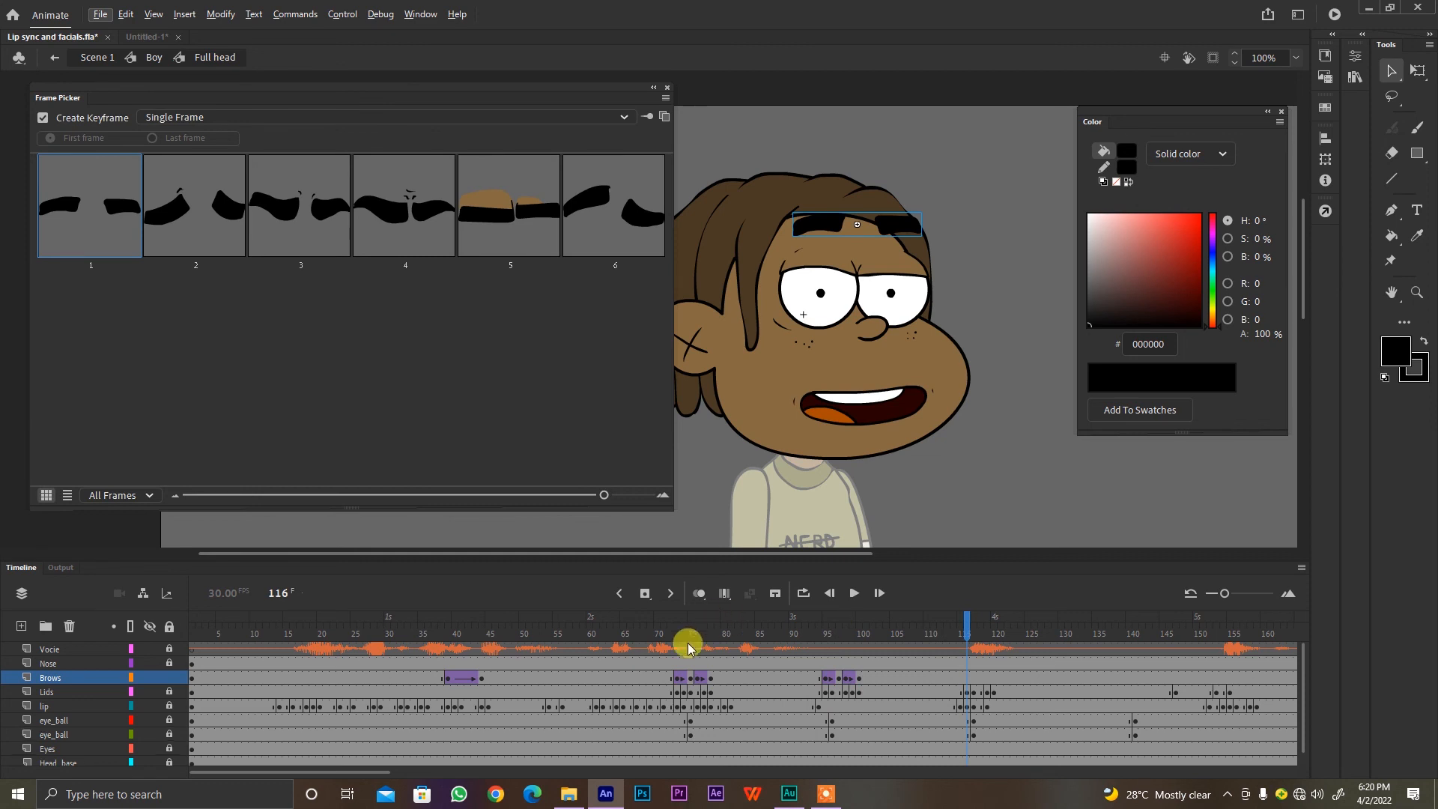
left_click(684, 620)
key("Return")
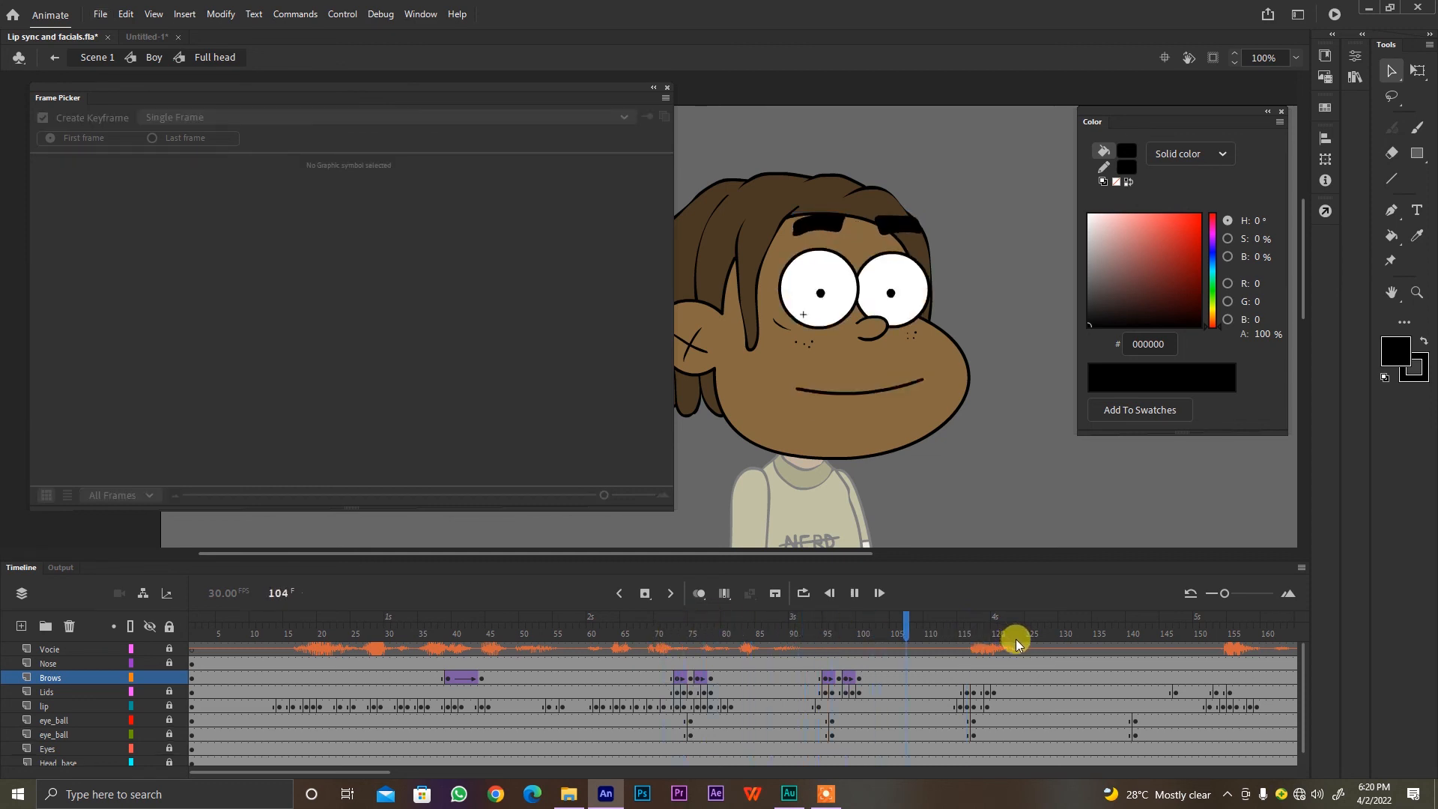
key("Return")
Step: Locate frame 115, before the third blink, and set the Brows layer there to eyebrow pose 2 with a new keyframe
left_click(951, 629)
key("period")
key("period")
key("period")
key("period")
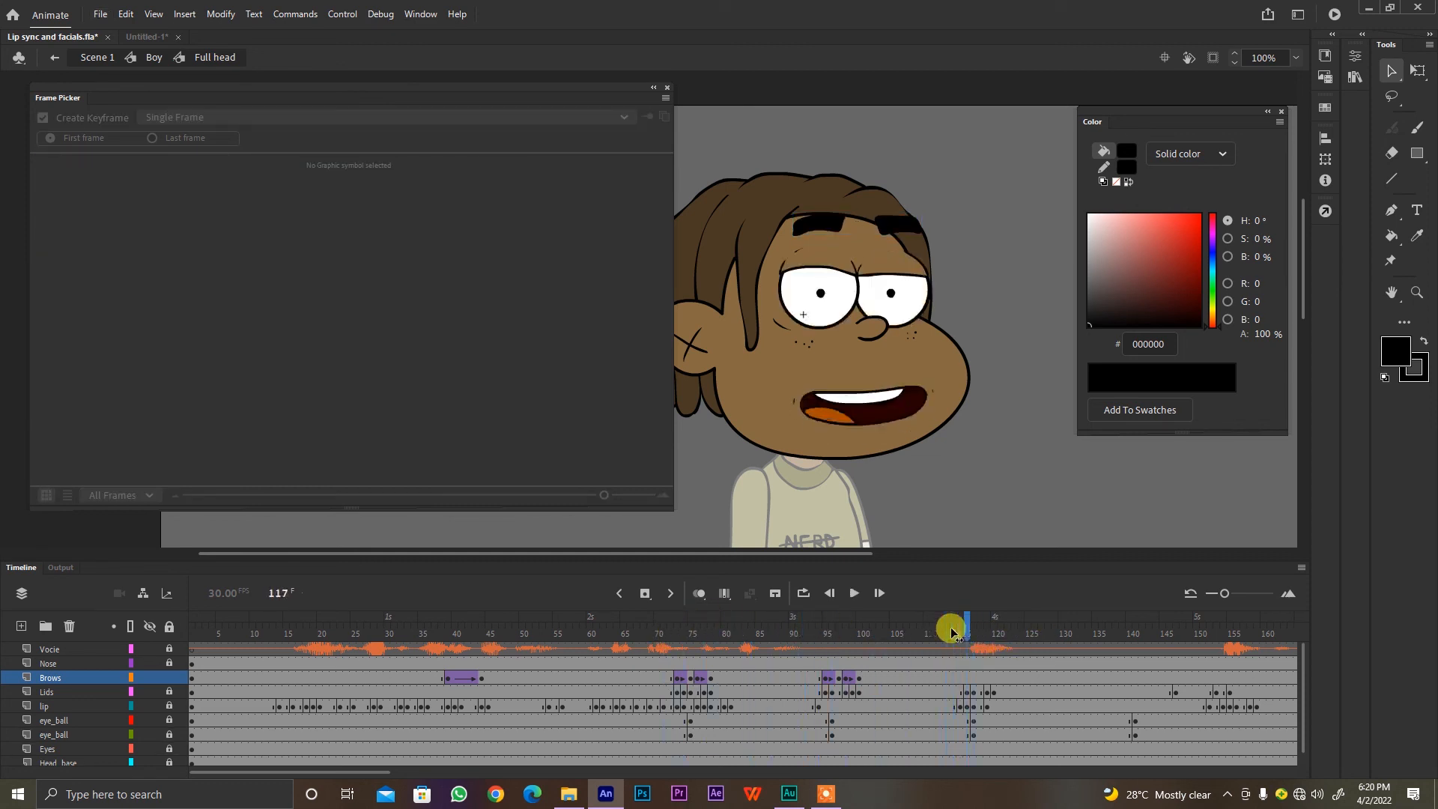
key("comma")
key("comma")
key("comma")
key("period")
key("period")
key("period")
key("period")
key("comma")
key("comma")
key("comma")
key("comma")
key("period")
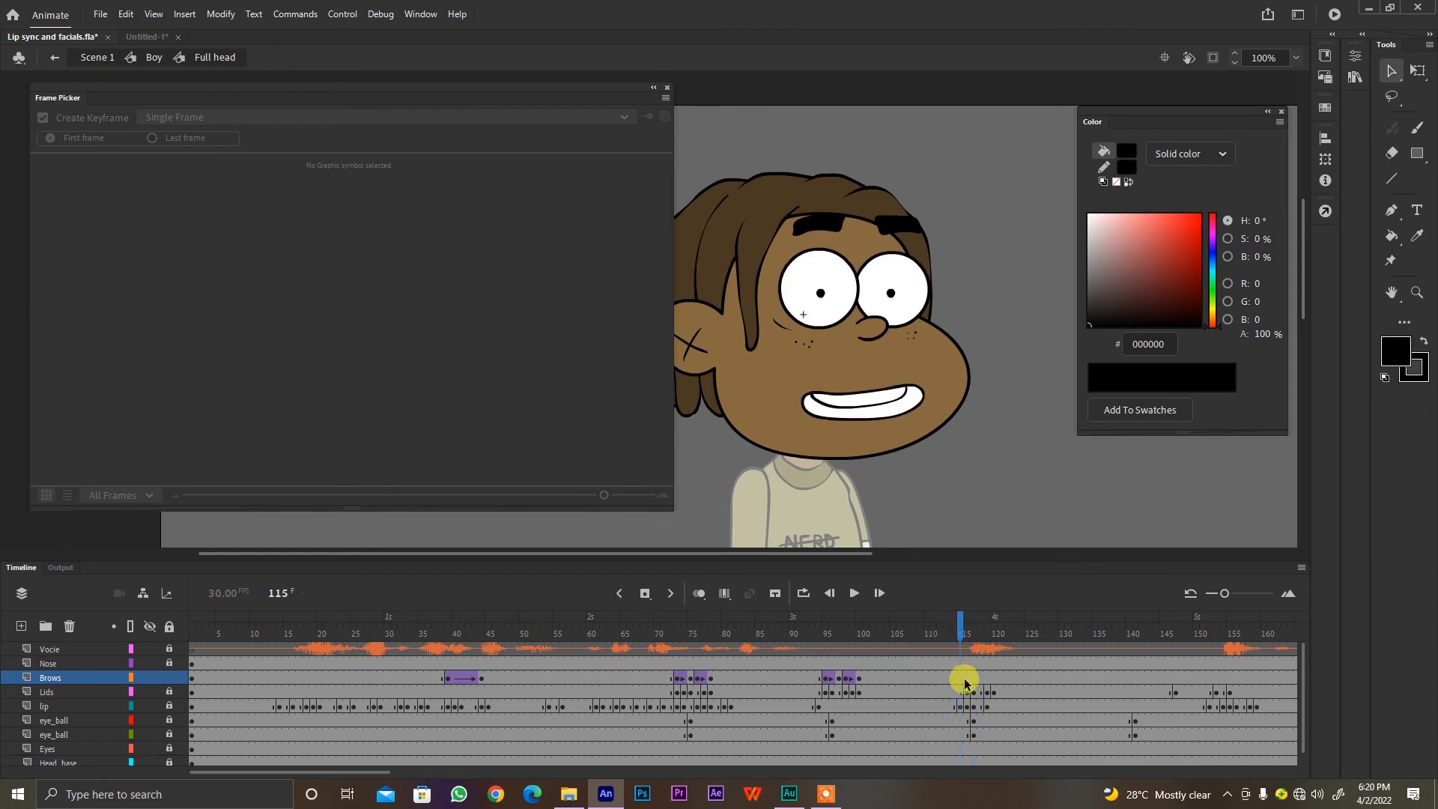
left_click(959, 678)
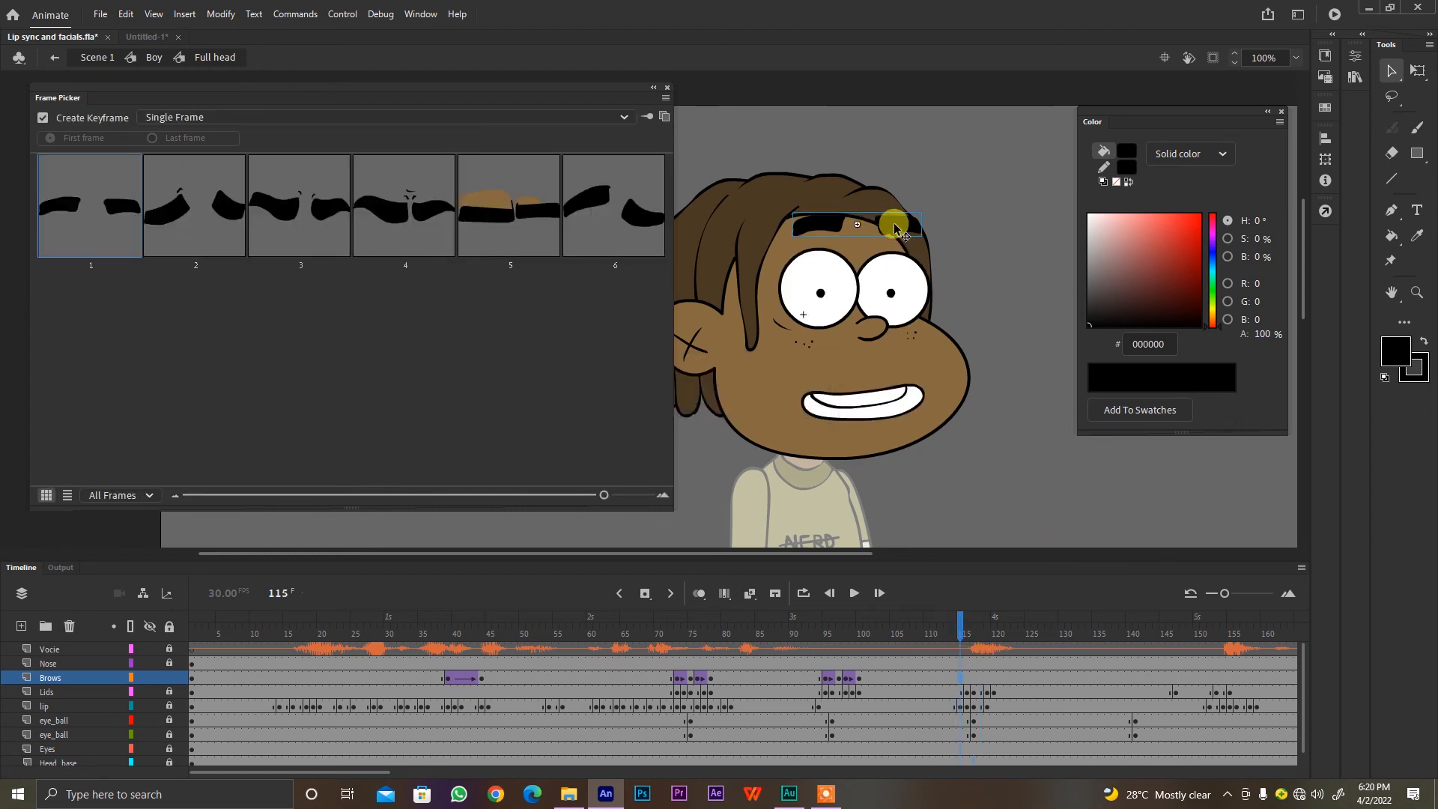
left_click(204, 238)
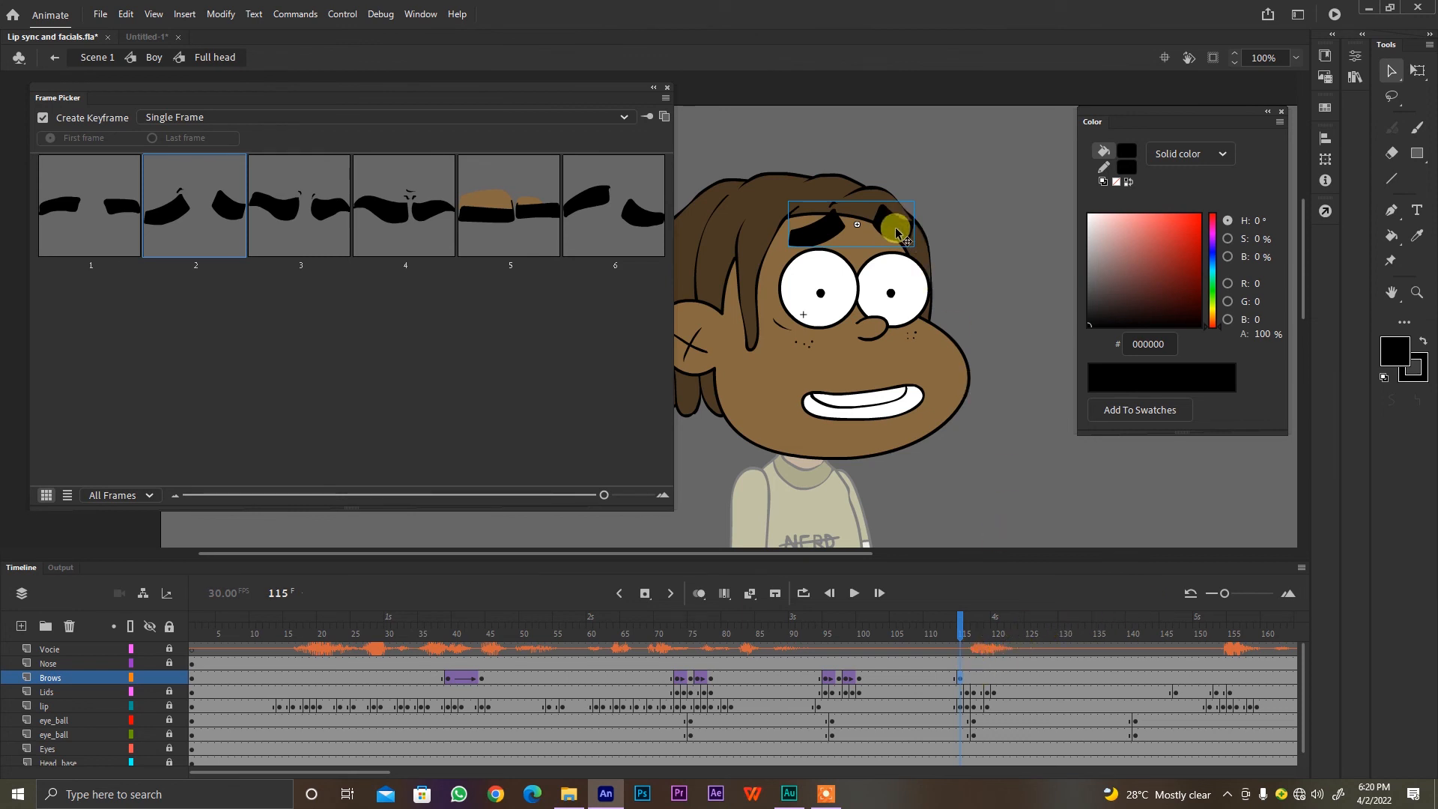
Step: Nudge the pose 2 eyebrows at frame 115 slightly downward
key("Down")
key("Down")
key("Down")
key("Down")
key("Down")
key("Down")
key("Down")
key("Down")
key("Down")
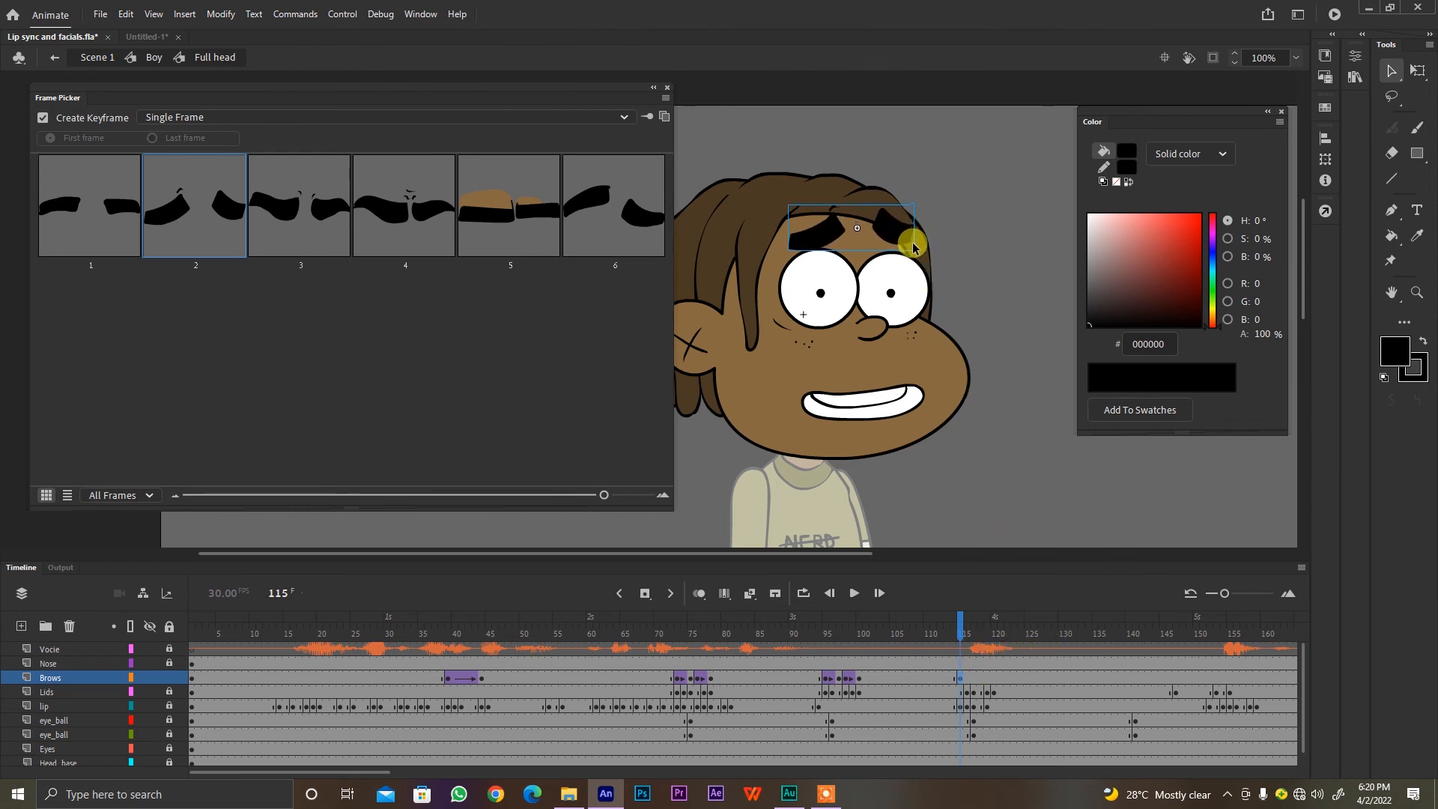
Step: Add a Brows keyframe at frame 112 and create a classic tween from it to frame 115
left_click(946, 679)
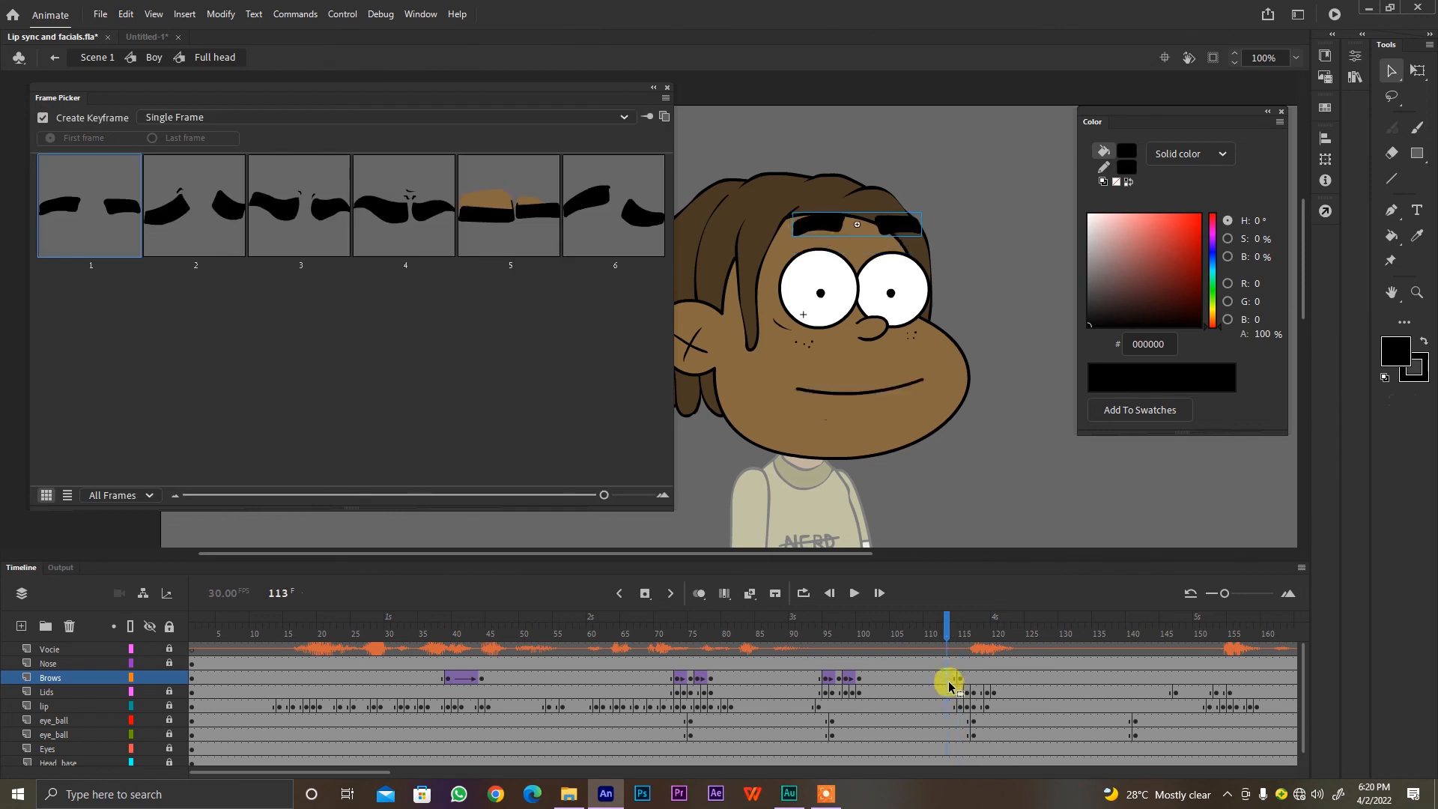
left_click(942, 679)
right_click(954, 679)
left_click(1046, 238)
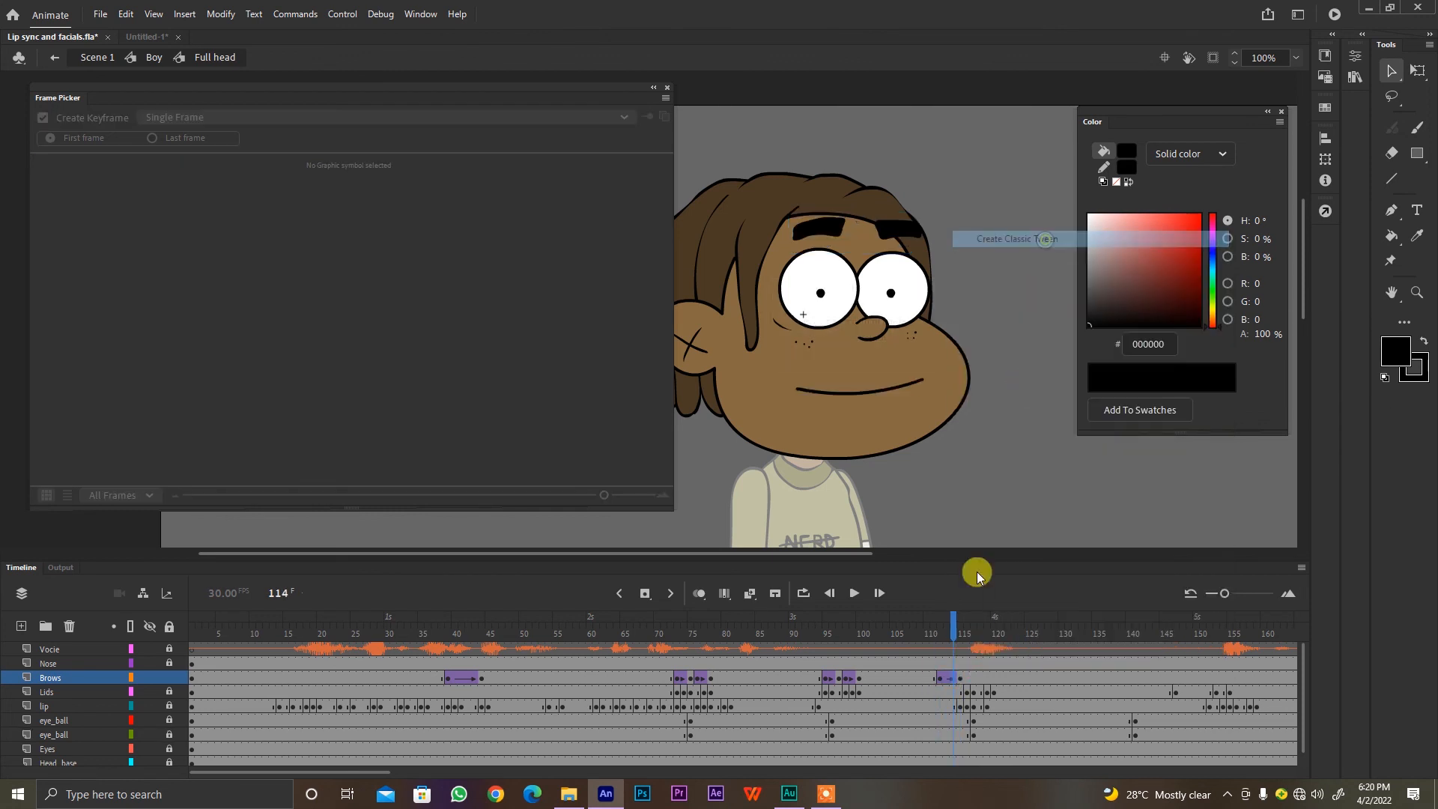
Step: Replay the change to the pose 2 eyebrows from about frame 111 and bring the whole head into view
key("Return")
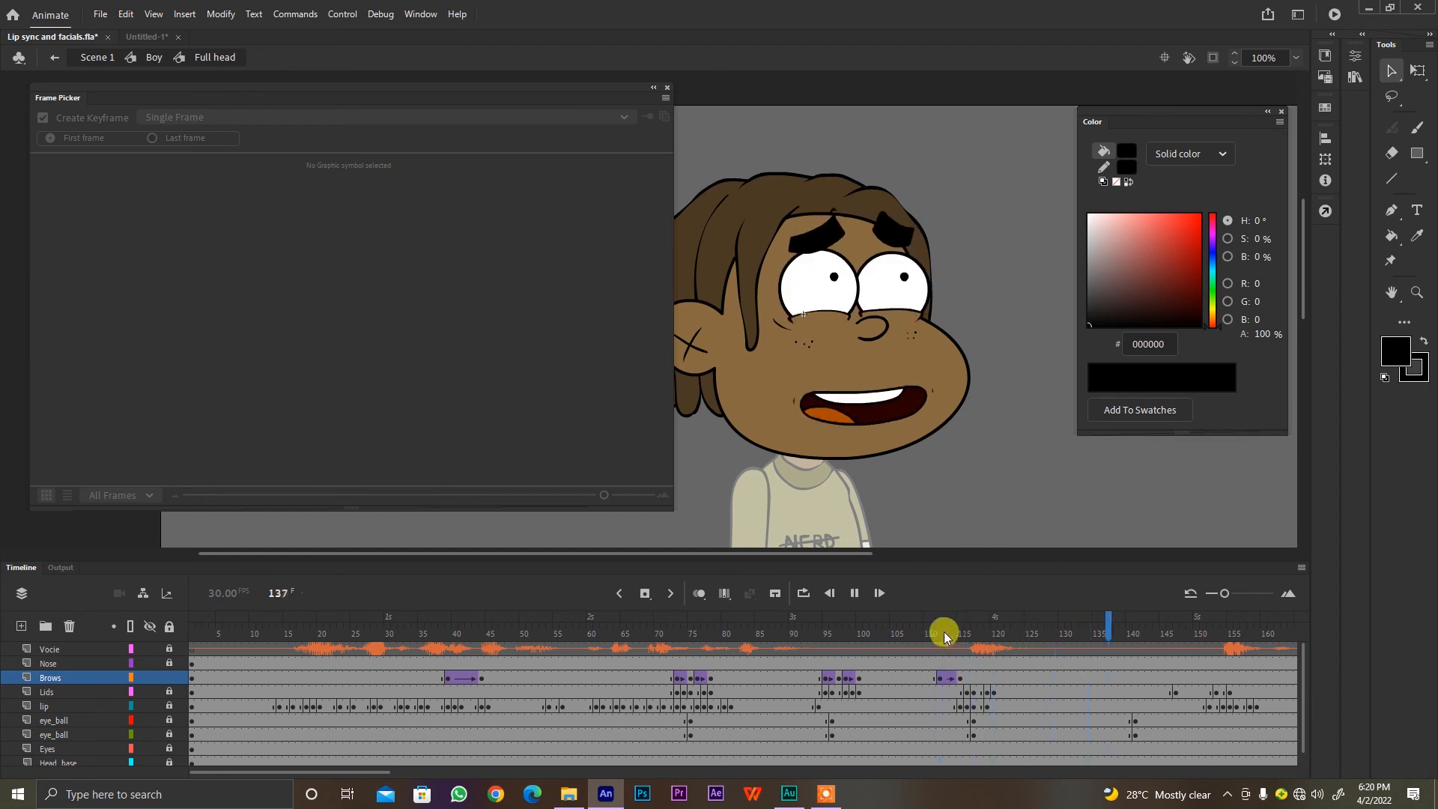
left_click(936, 635)
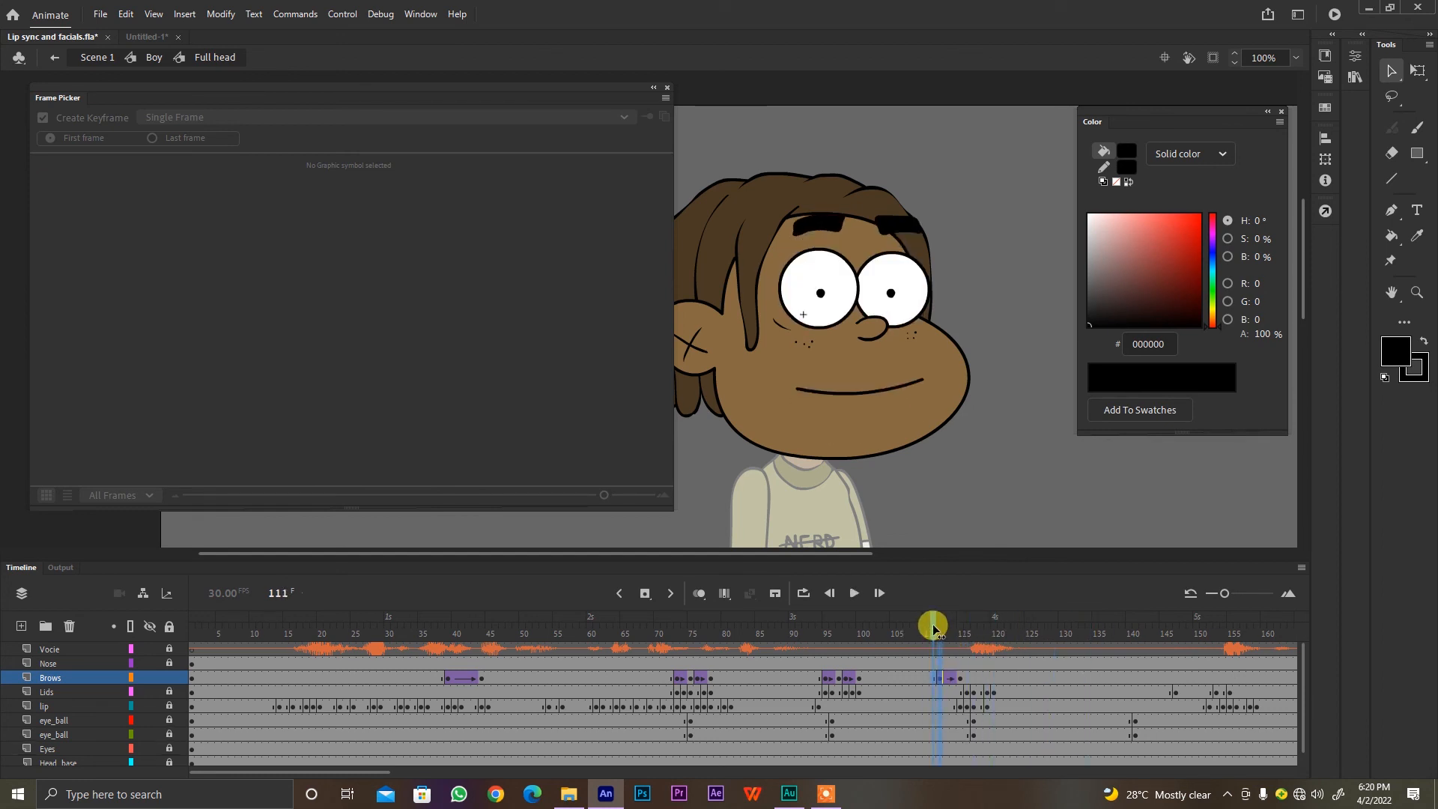
key("Return")
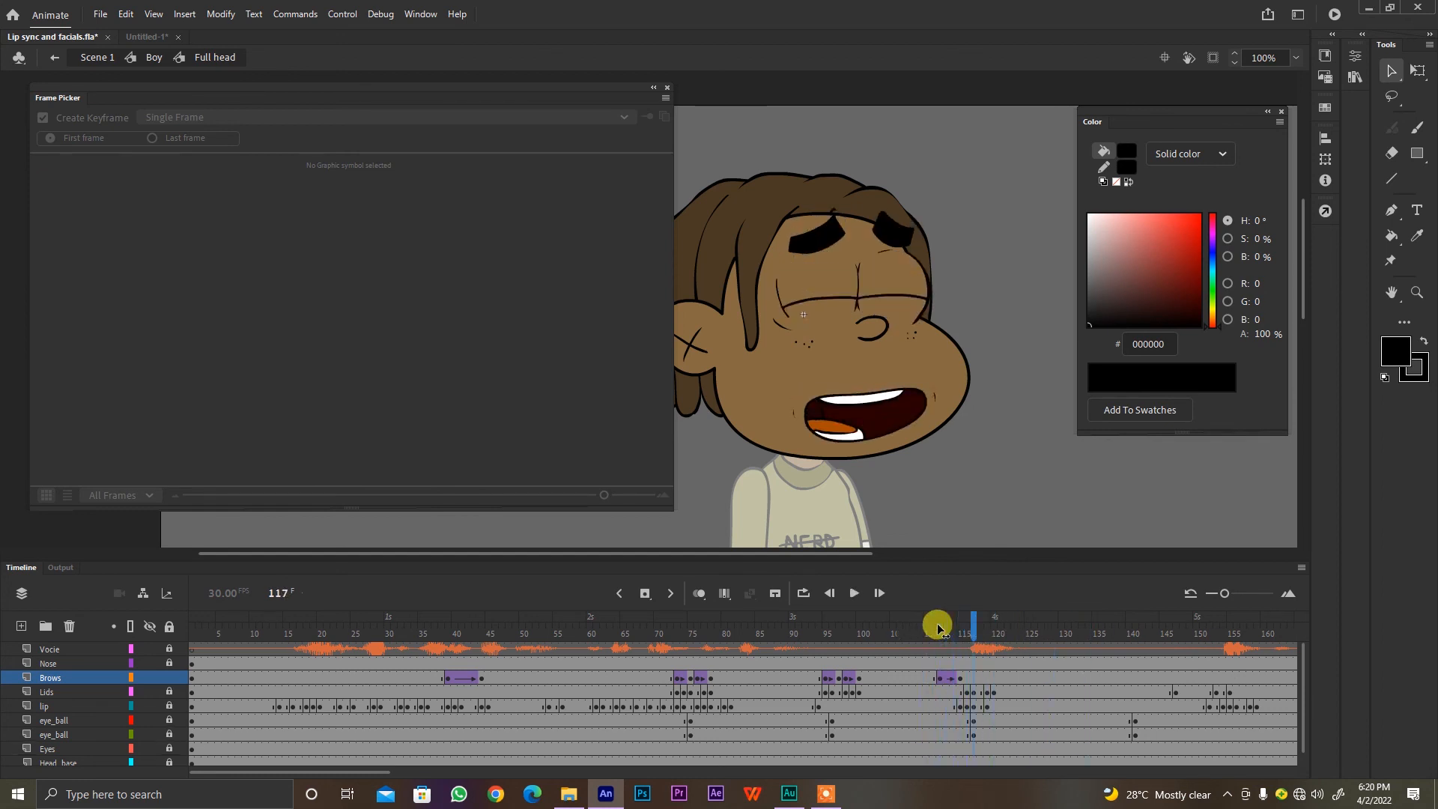
key("Return")
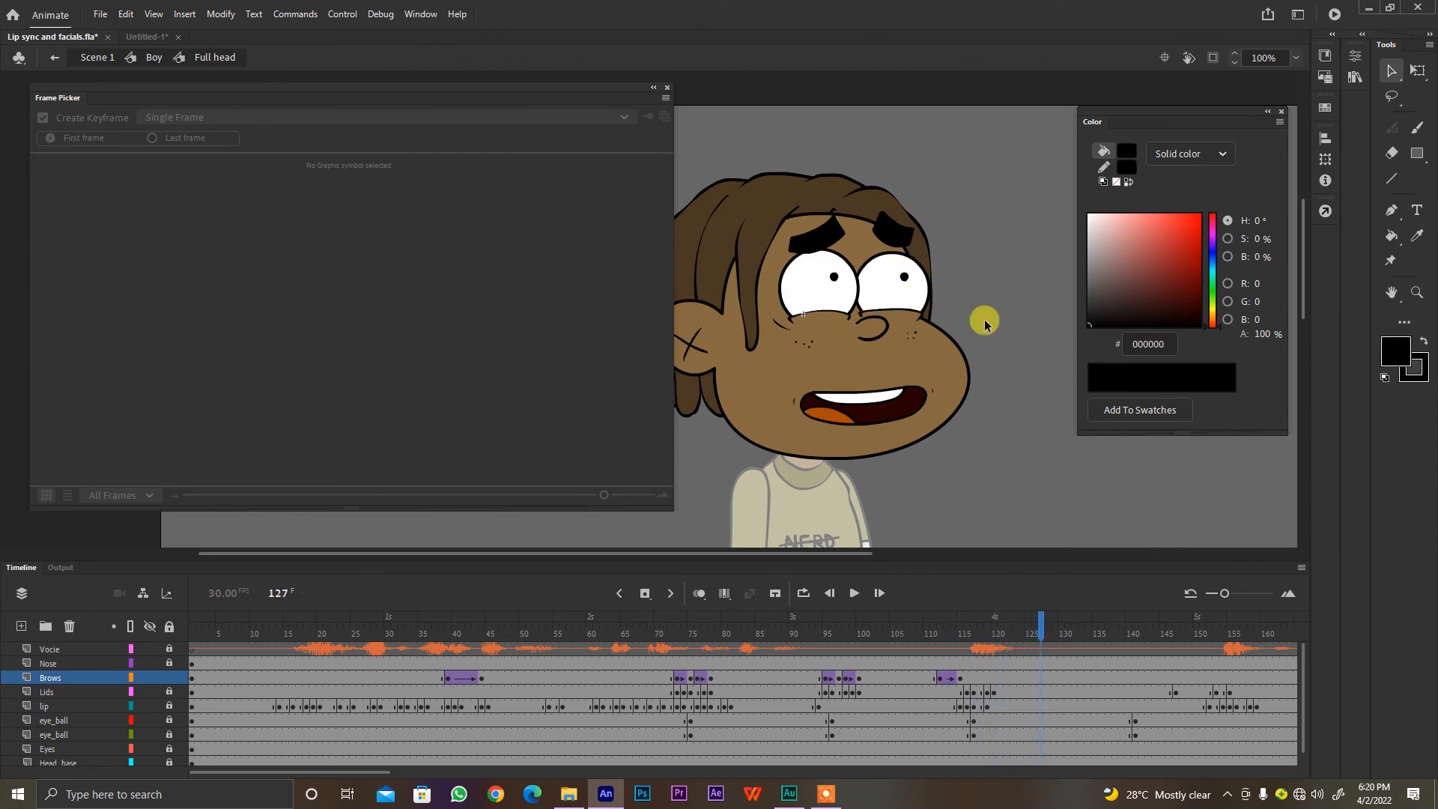
left_click_drag(960, 291, 995, 325)
scroll(995, 320, "down", 1)
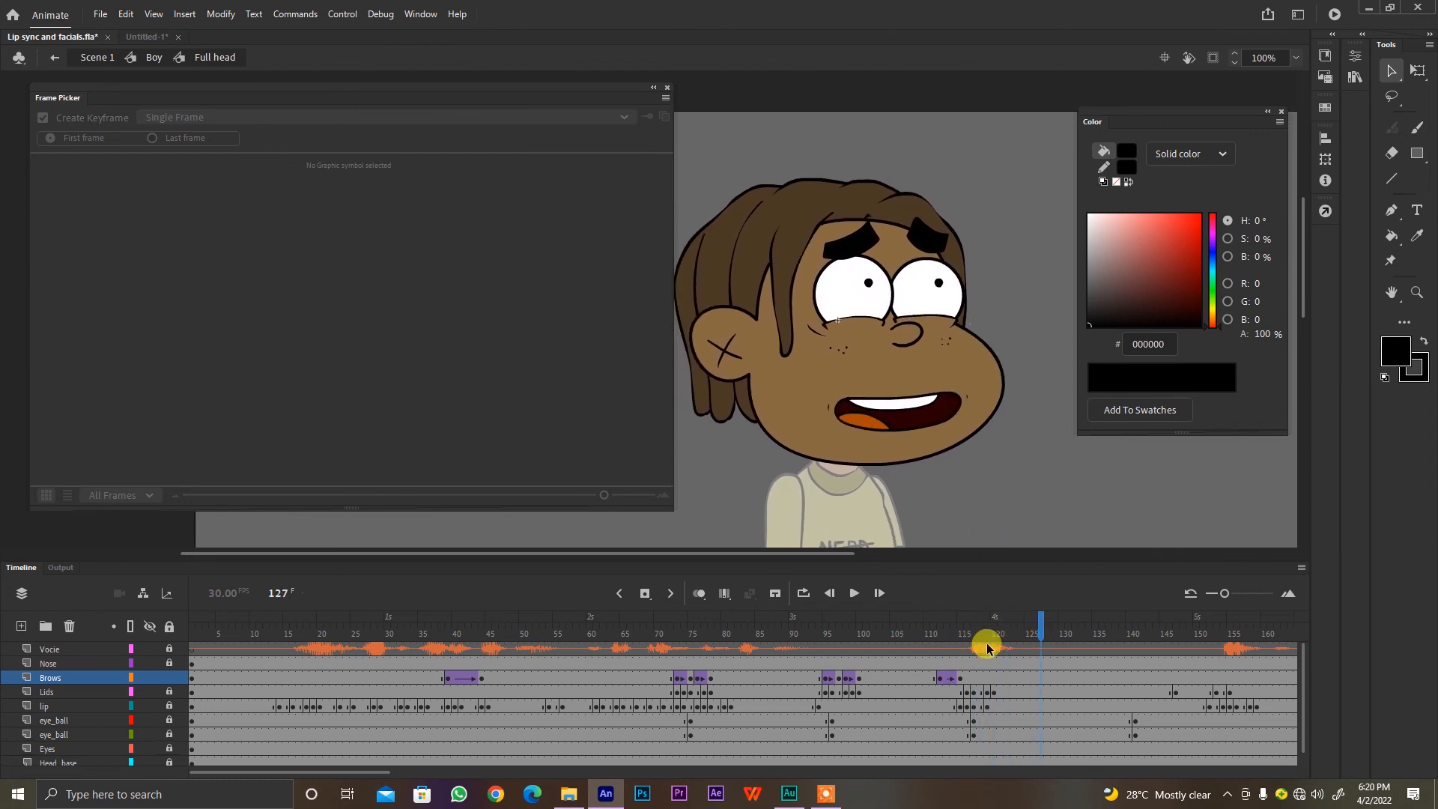
Step: Review the eyebrow change again from about frame 109 and continue playback into the next spoken phrase
left_click_drag(984, 633, 899, 634)
key("comma")
key("comma")
key("comma")
key("comma")
key("comma")
key("comma")
key("comma")
key("comma")
key("comma")
key("comma")
key("comma")
key("comma")
key("comma")
key("comma")
key("comma")
key("Return")
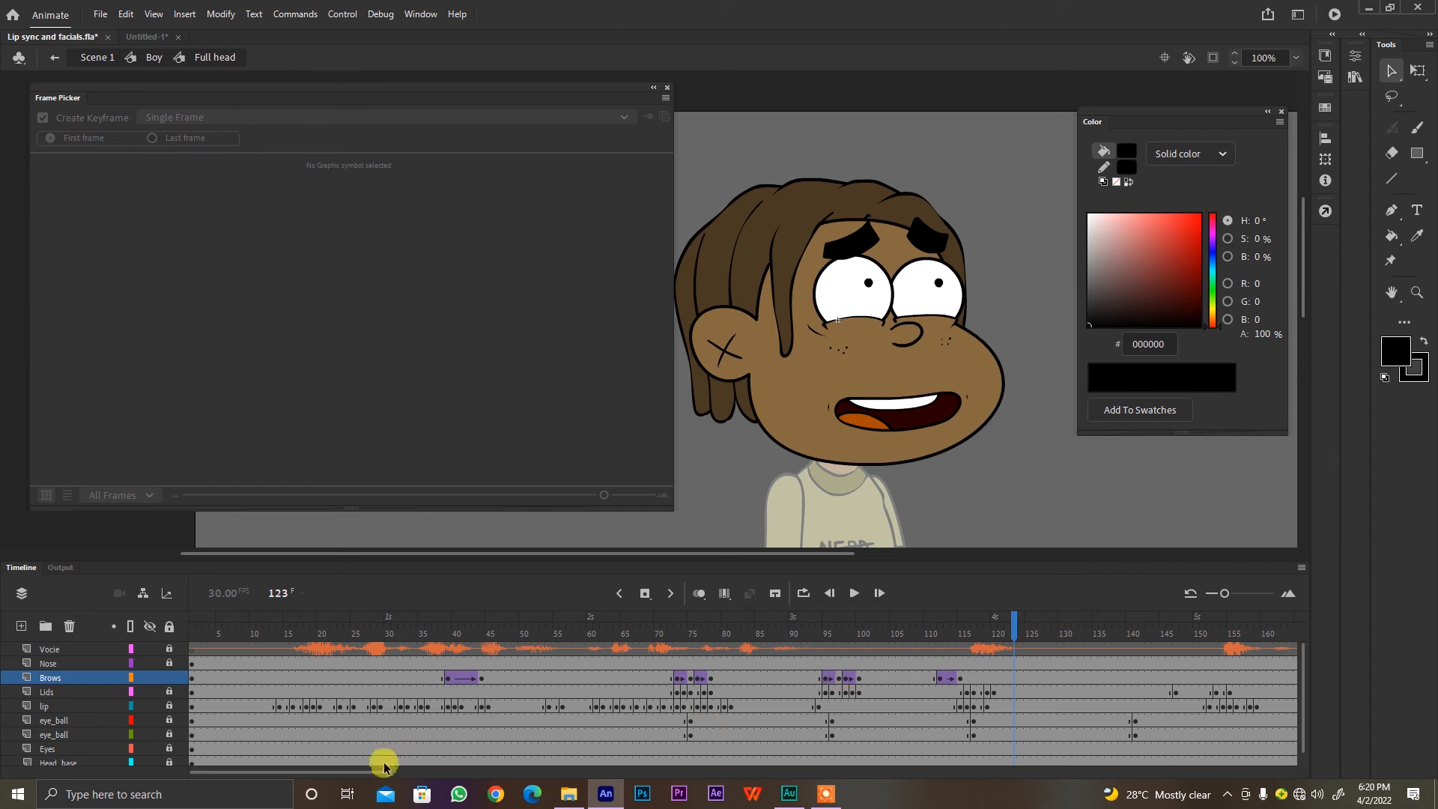
scroll(379, 772, "right", 3)
left_click_drag(379, 772, 392, 772)
key("comma")
key("comma")
key("comma")
key("comma")
key("comma")
key("comma")
key("comma")
key("comma")
key("comma")
key("comma")
key("comma")
key("comma")
key("comma")
key("comma")
key("comma")
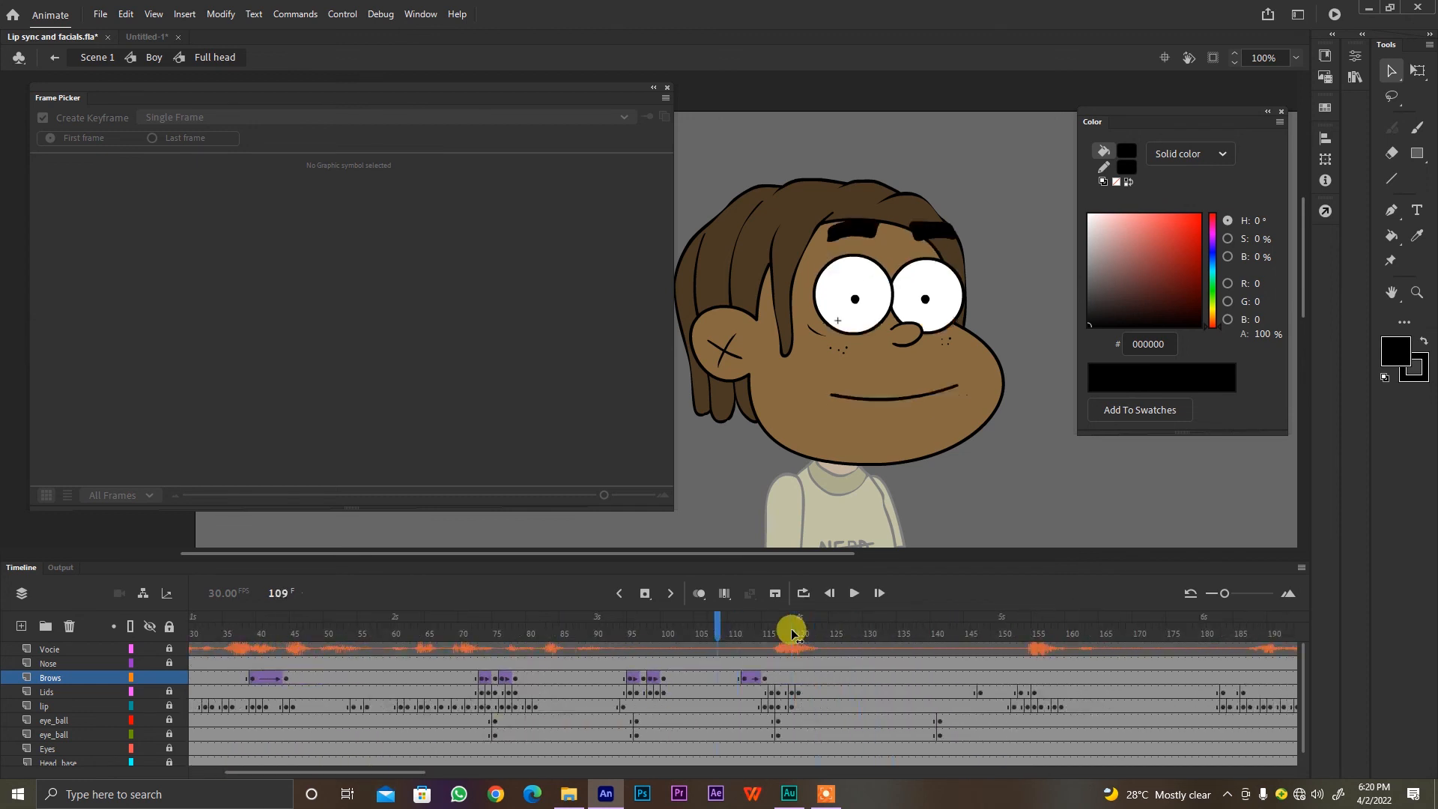
key("Return")
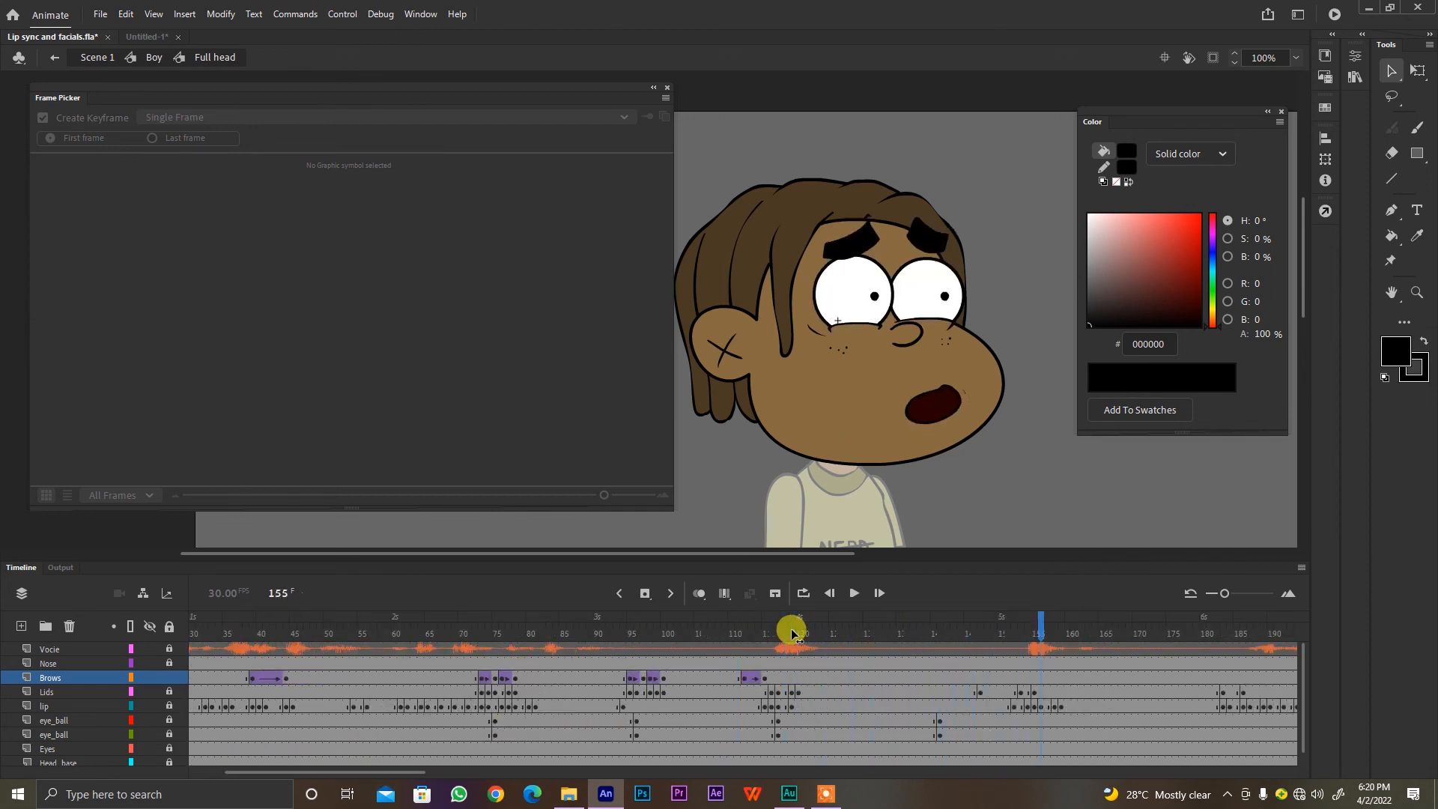
Step: Add a Brows keyframe at frame 154, trying eyebrow pose 3 and settling on pose 5
left_click(1021, 634)
left_click(1028, 684)
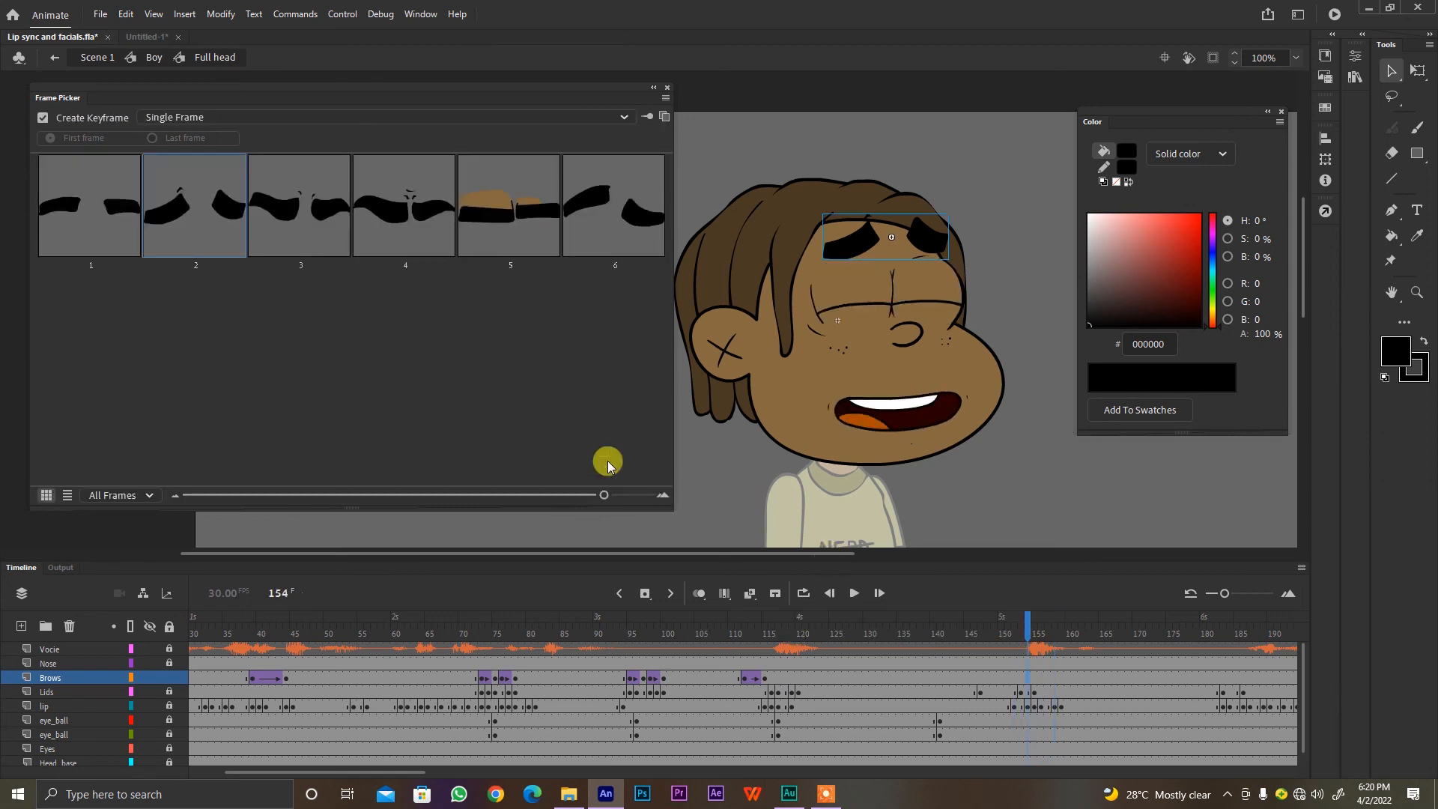
left_click(299, 205)
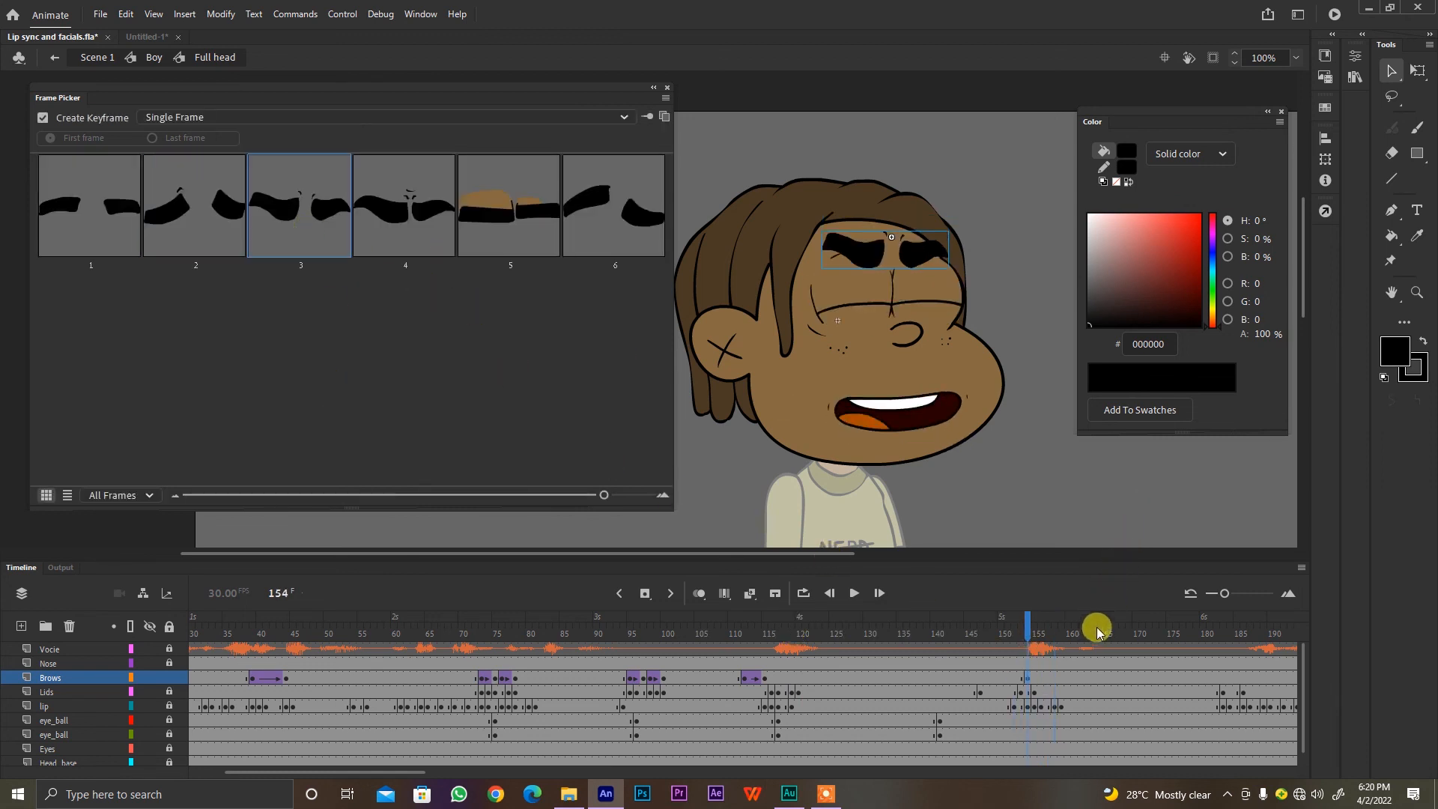
left_click(522, 235)
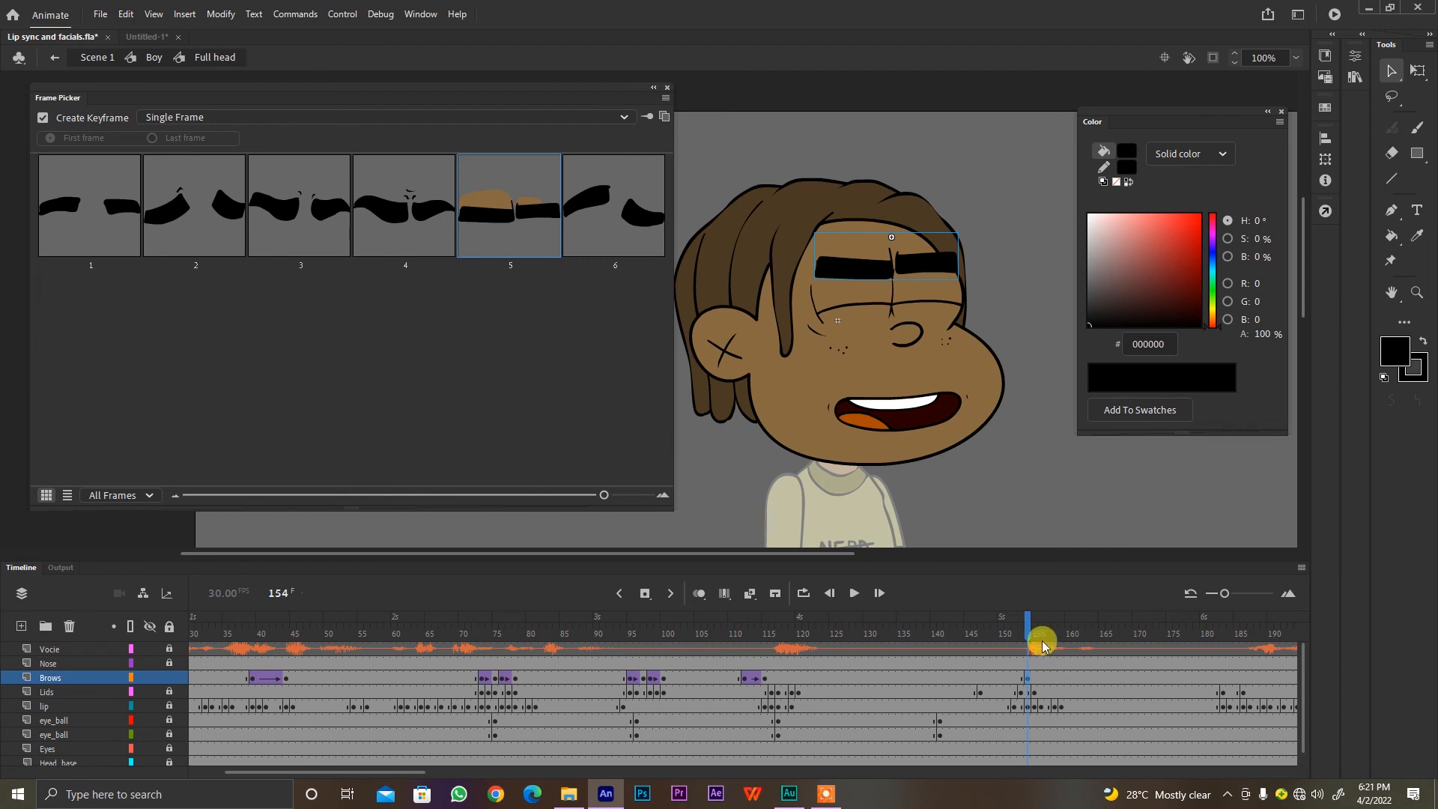
Step: Add a Brows keyframe at frame 152, create a classic tween to frame 154, and nudge the frame 154 eyebrows slightly down
left_click_drag(1024, 632, 1021, 628)
left_click(1014, 678)
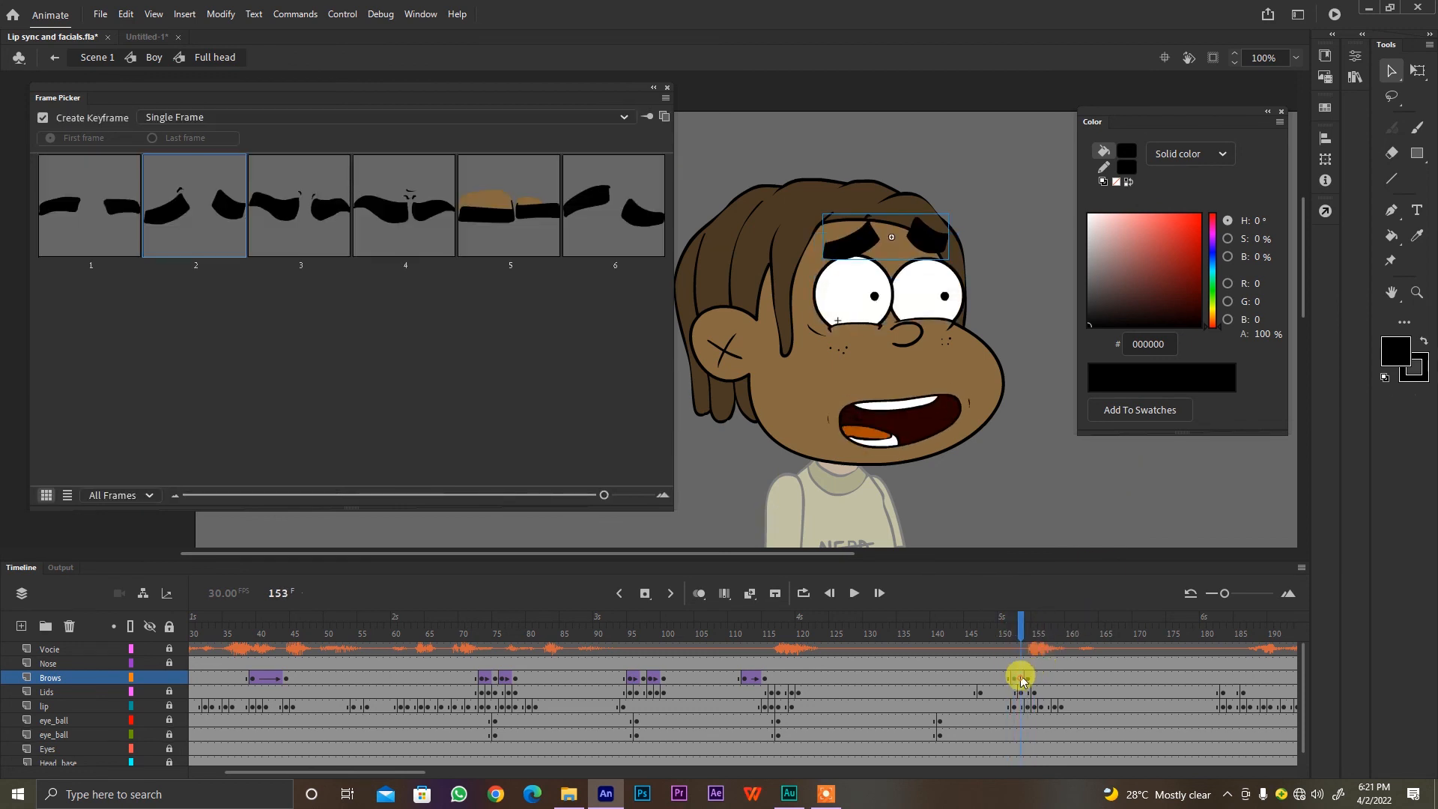
right_click(1021, 677)
left_click(1056, 193)
mouse_move(1014, 630)
left_mouse_down()
mouse_move(1034, 636)
mouse_move(1010, 623)
left_mouse_up()
left_click(1028, 678)
key("Down")
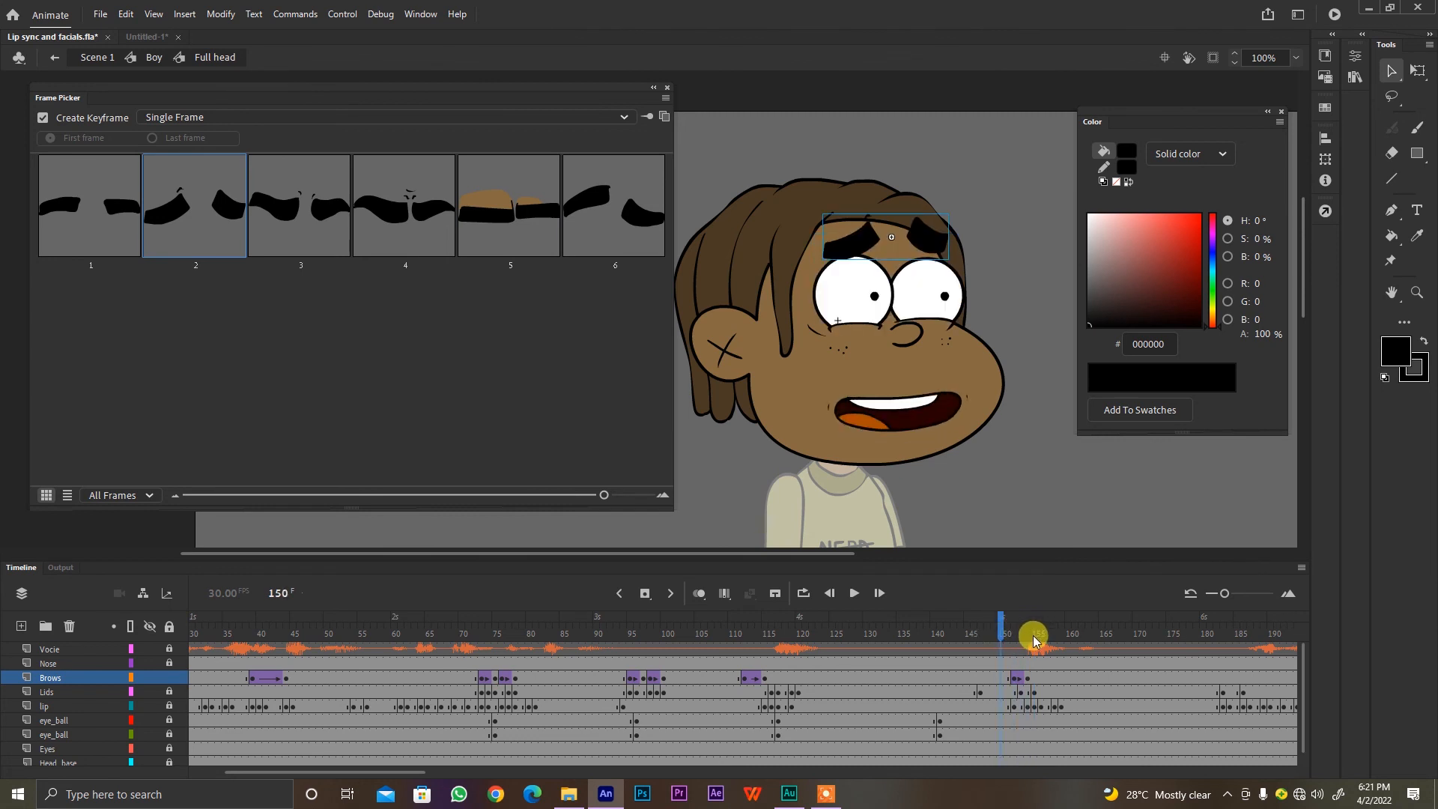
Step: Play the switch to the pose 5 eyebrows from about frame 150, and replay it through the following speech
key("Return")
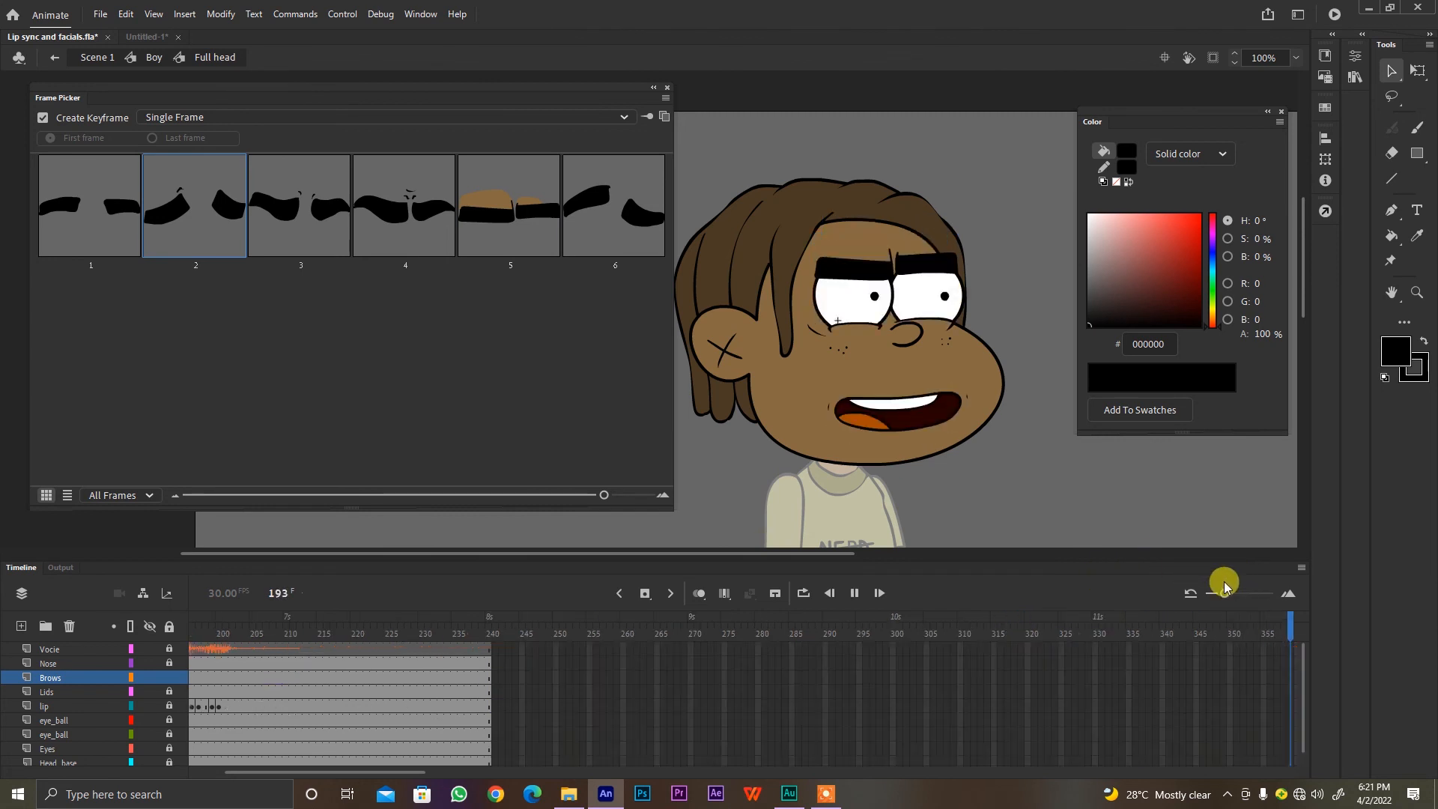
key("Return")
left_click_drag(602, 772, 521, 773)
left_click(353, 637)
key("Return")
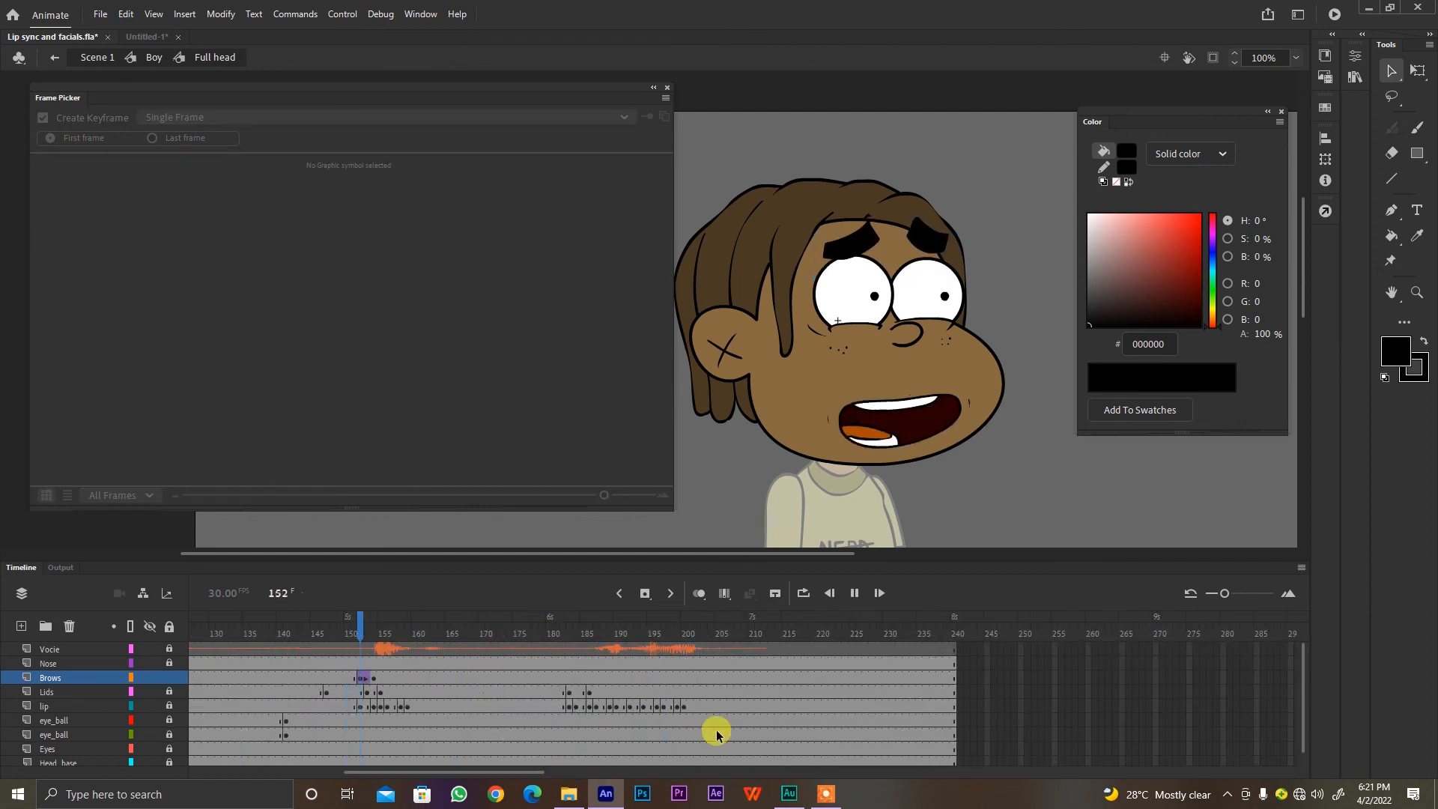
key("Return")
key("Return")
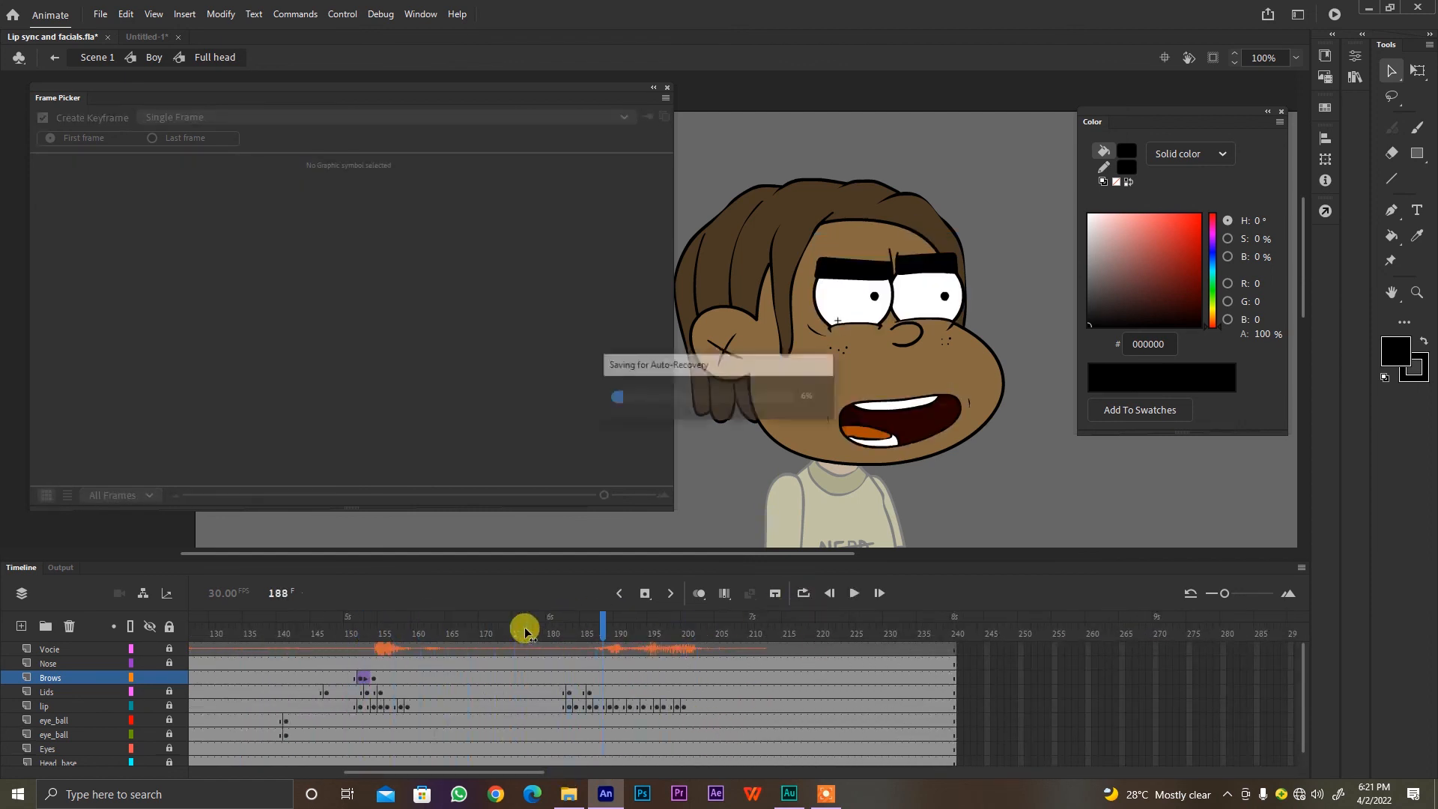
Step: Add Brows keyframes at frames 185 and 189 for the last spoken phrase
key("Return")
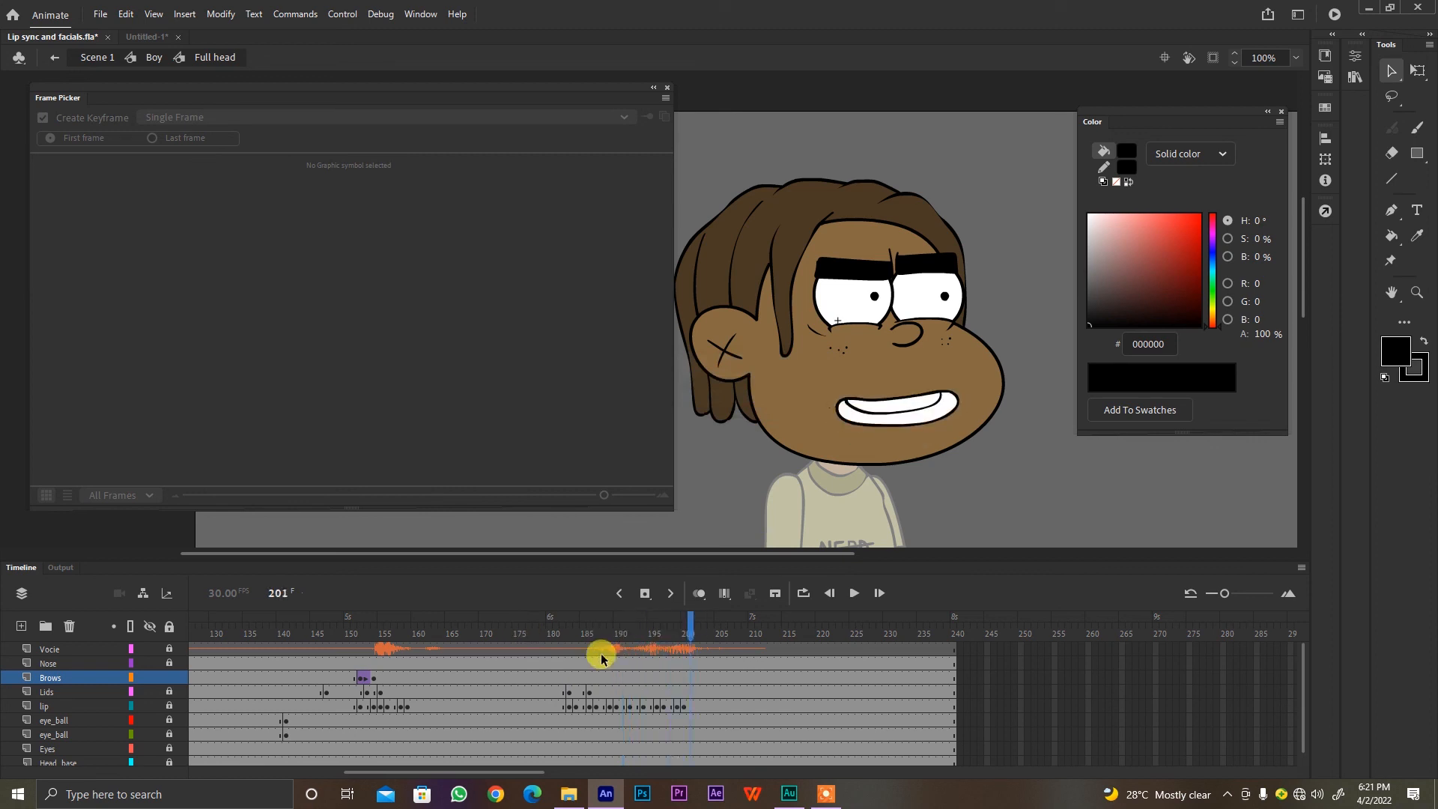
left_click(589, 634)
left_click(583, 678)
key("F6")
left_click(610, 679)
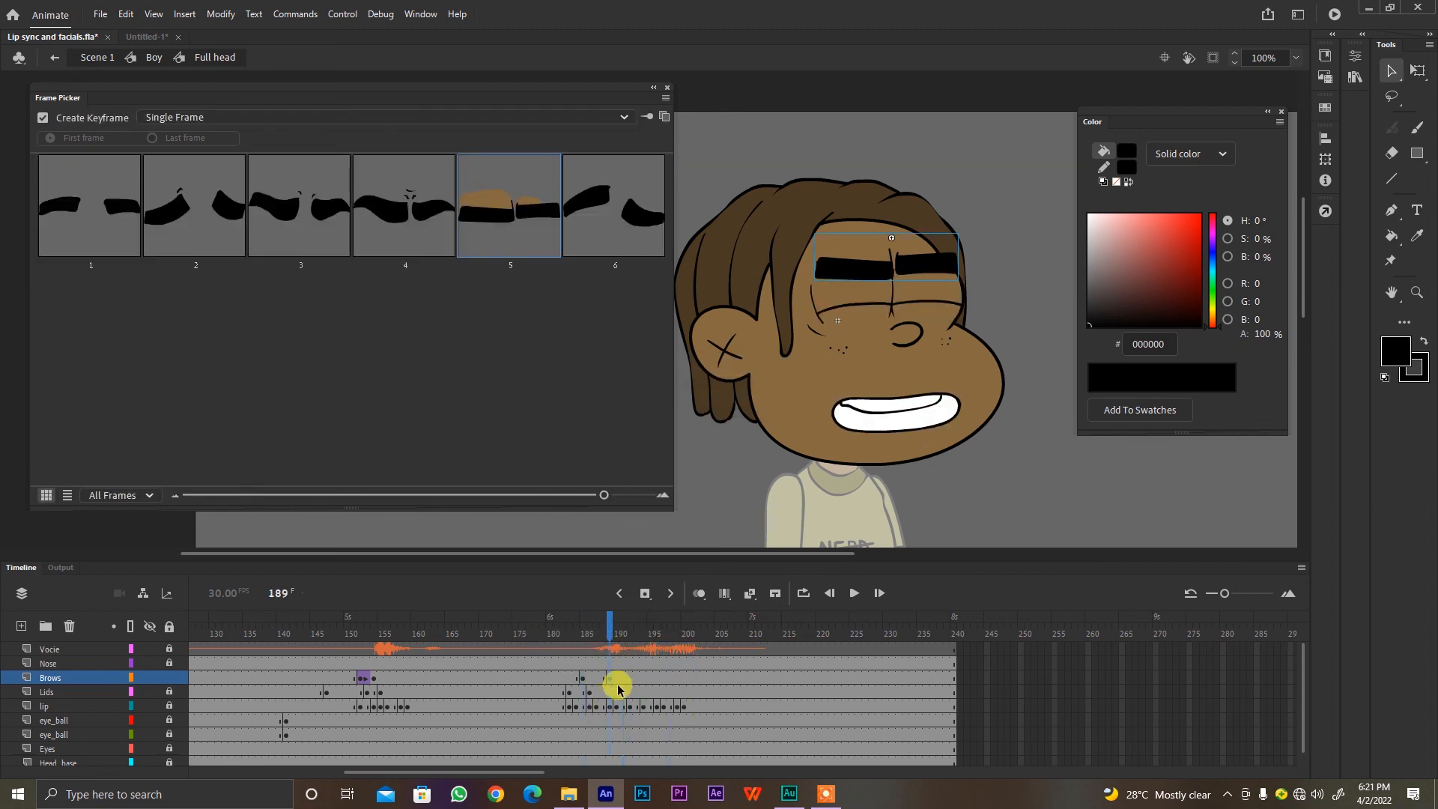
key("F6")
Step: Nudge the frame 189 eyebrows slightly up and create a classic tween from frame 185 to frame 189
key("Up")
key("Up")
key("Up")
key("Up")
key("Up")
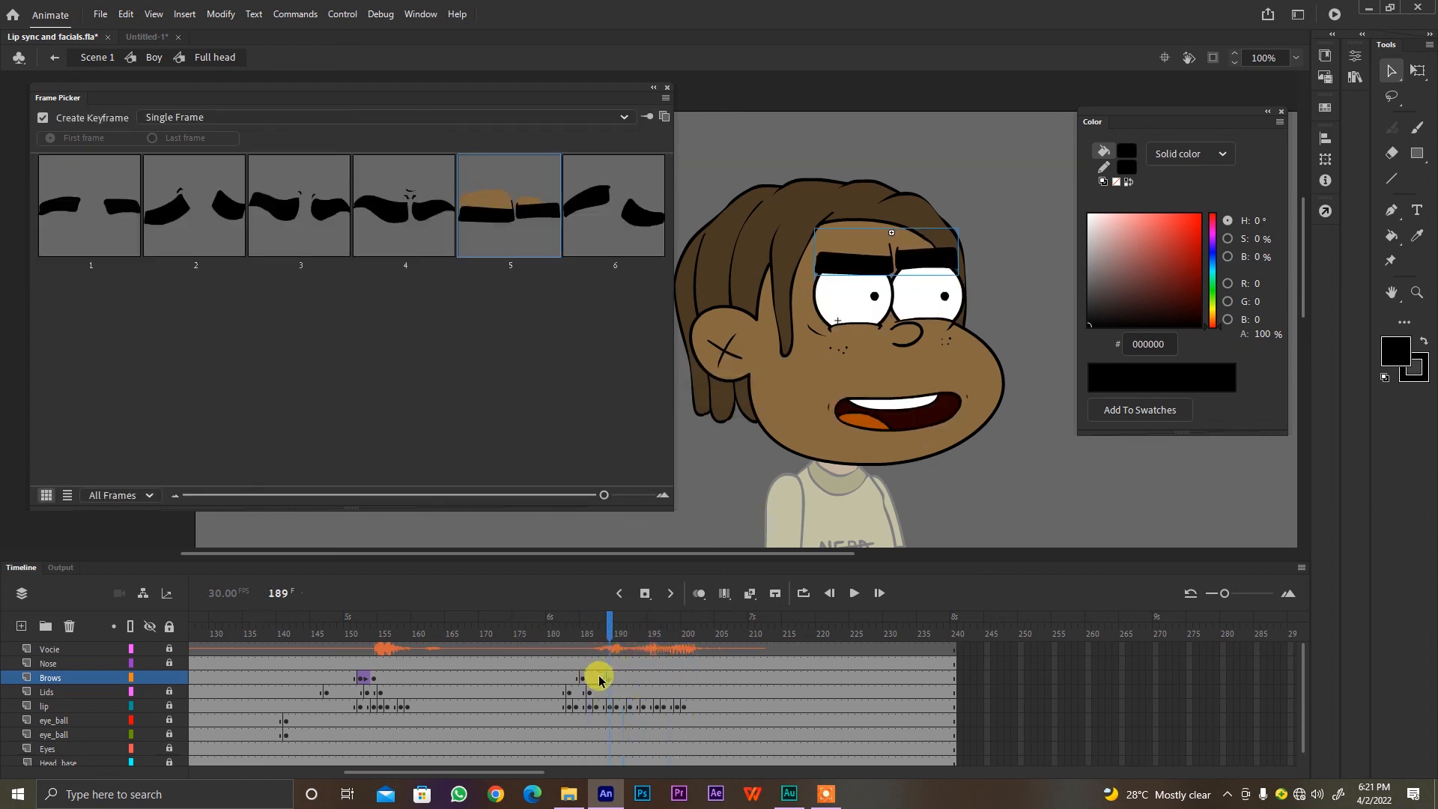
right_click(598, 678)
left_click(751, 246)
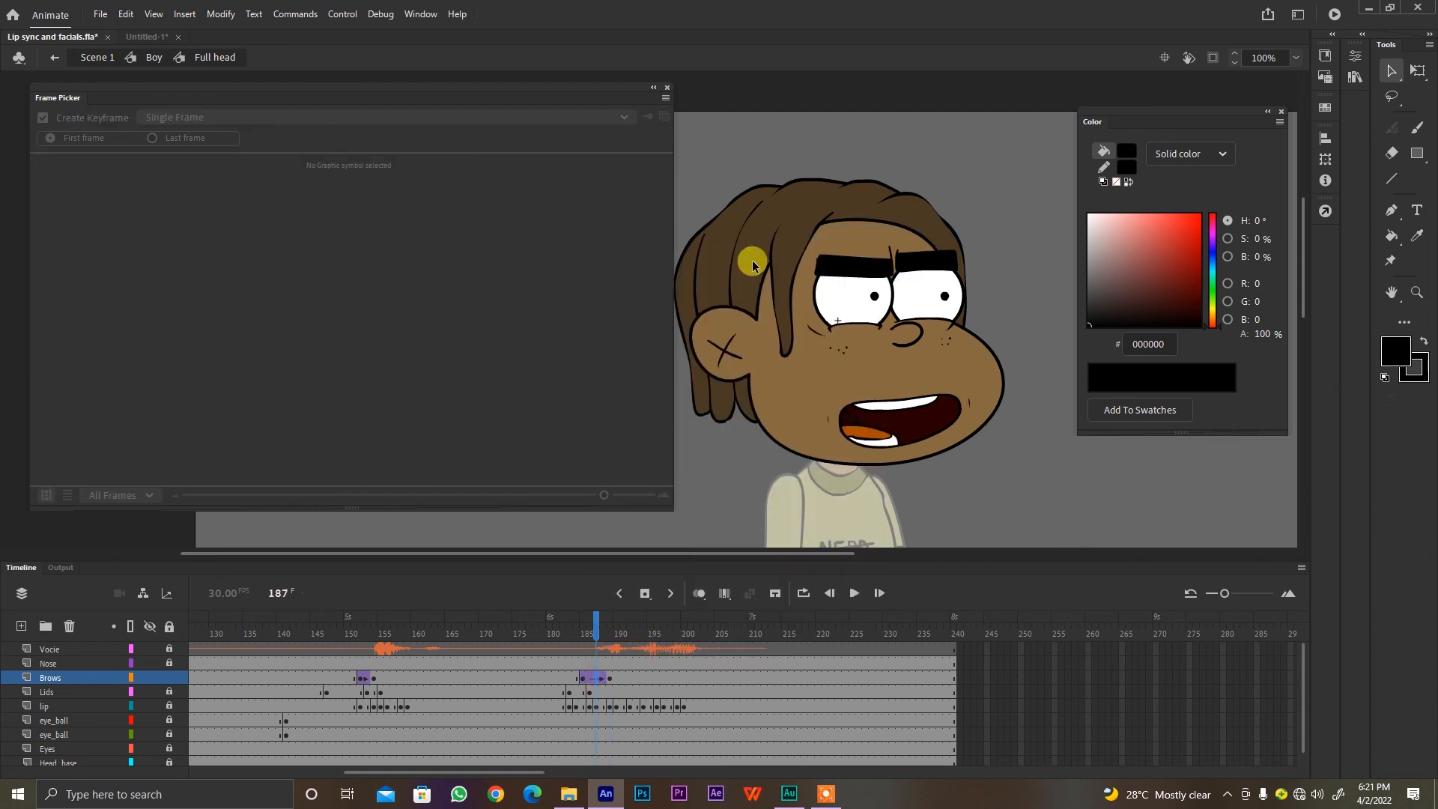
Step: Lock the Brows layer and save the file
left_click_drag(605, 630, 563, 632)
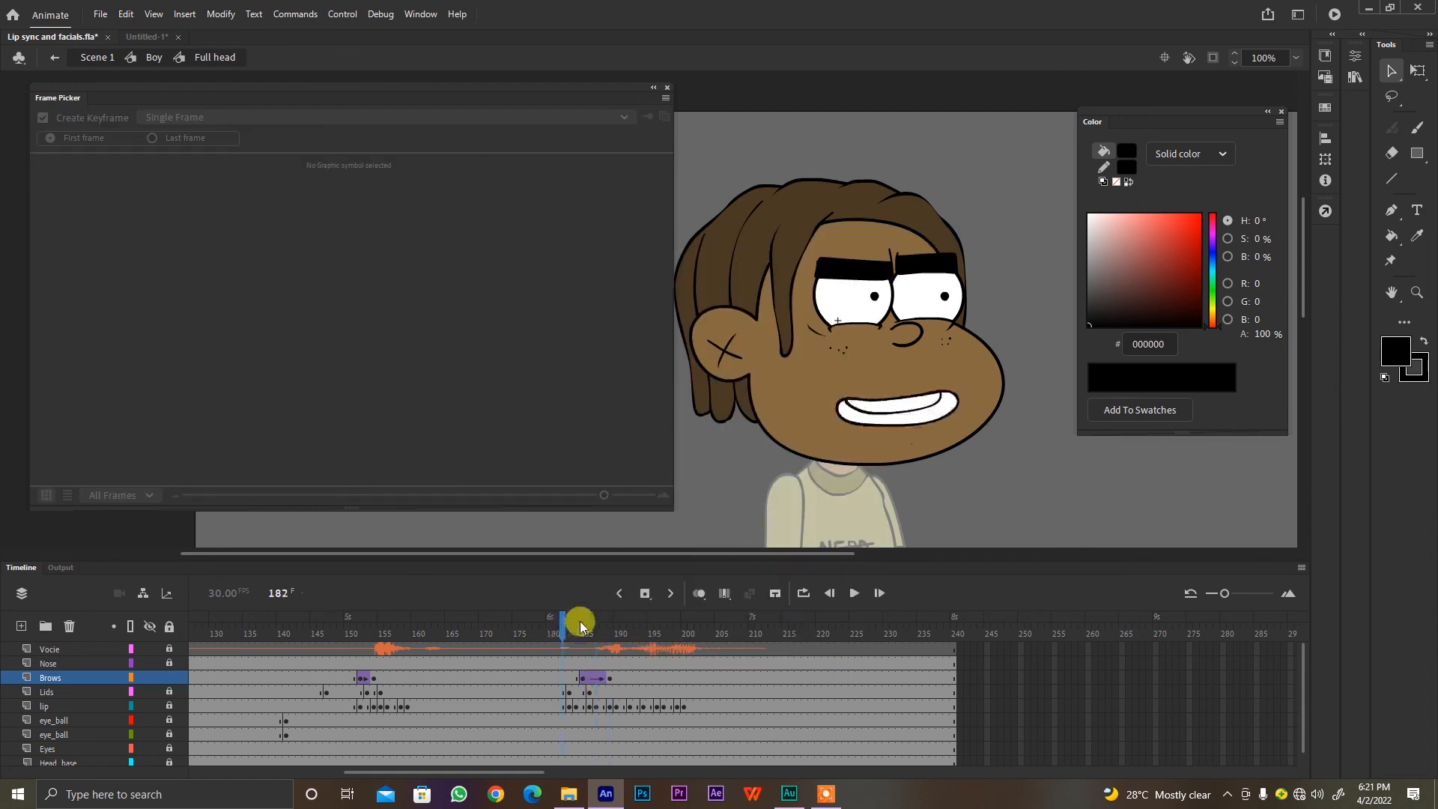
left_click(169, 677)
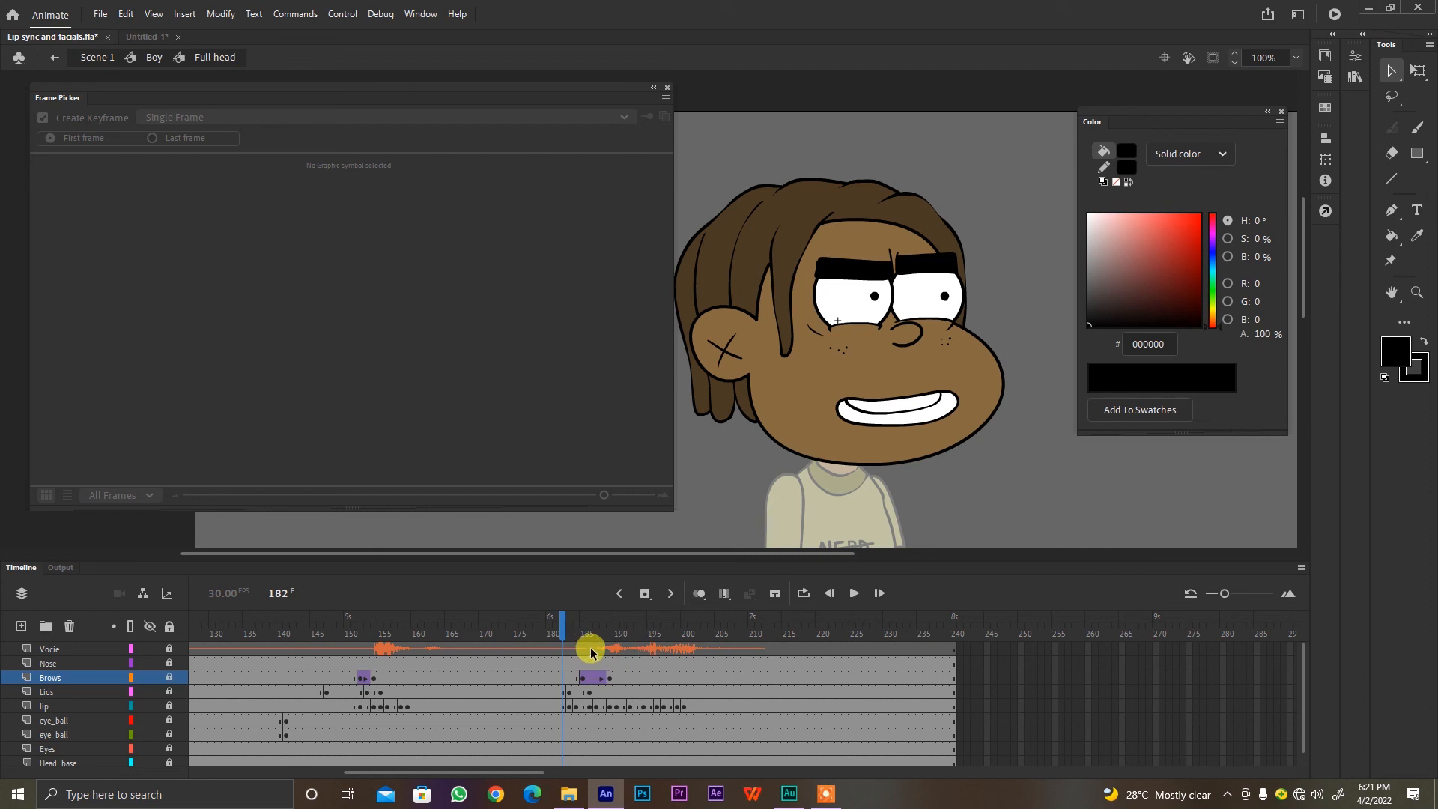
key("ctrl+s")
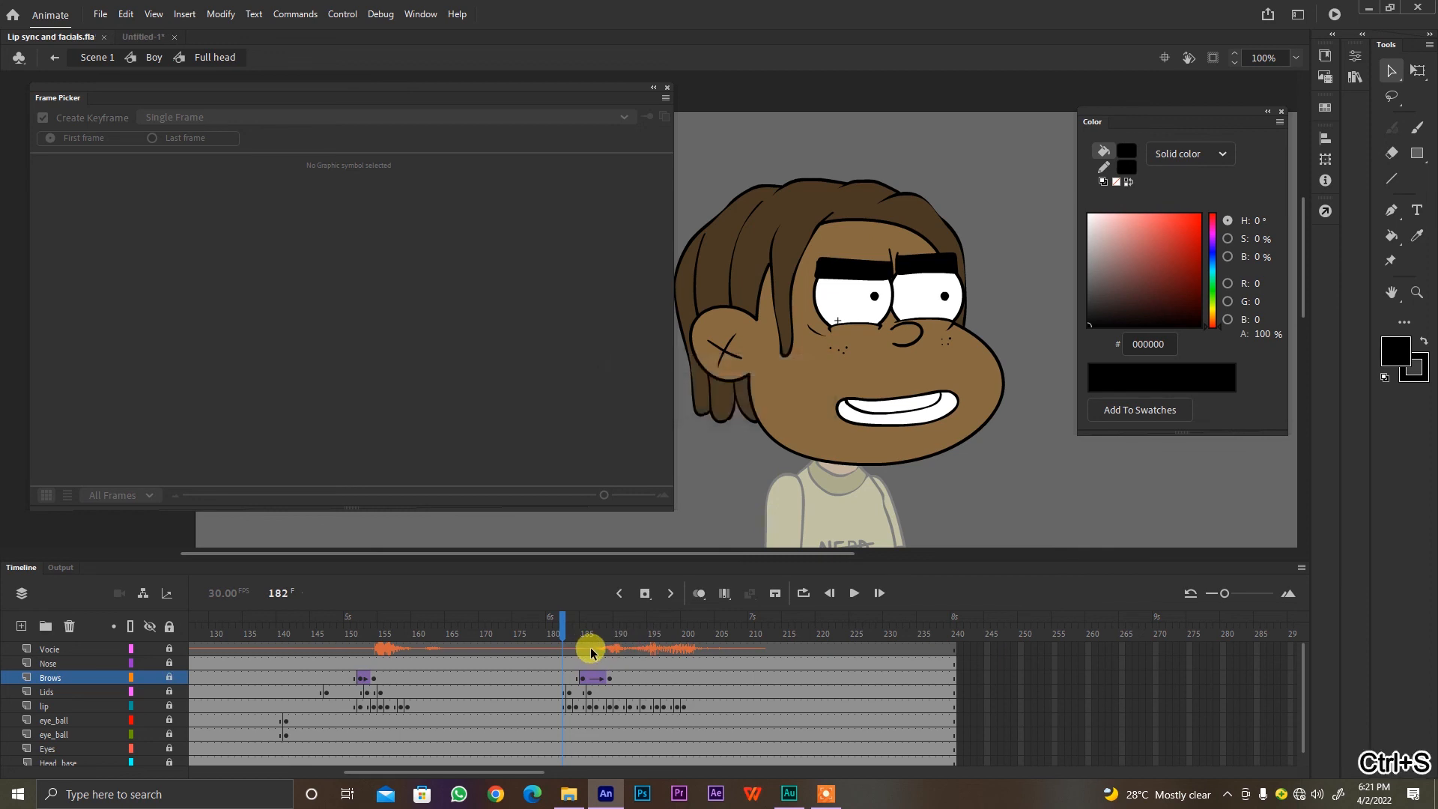
Step: Collapse the Frame Picker and play the head animation through to its last frame
key("Return")
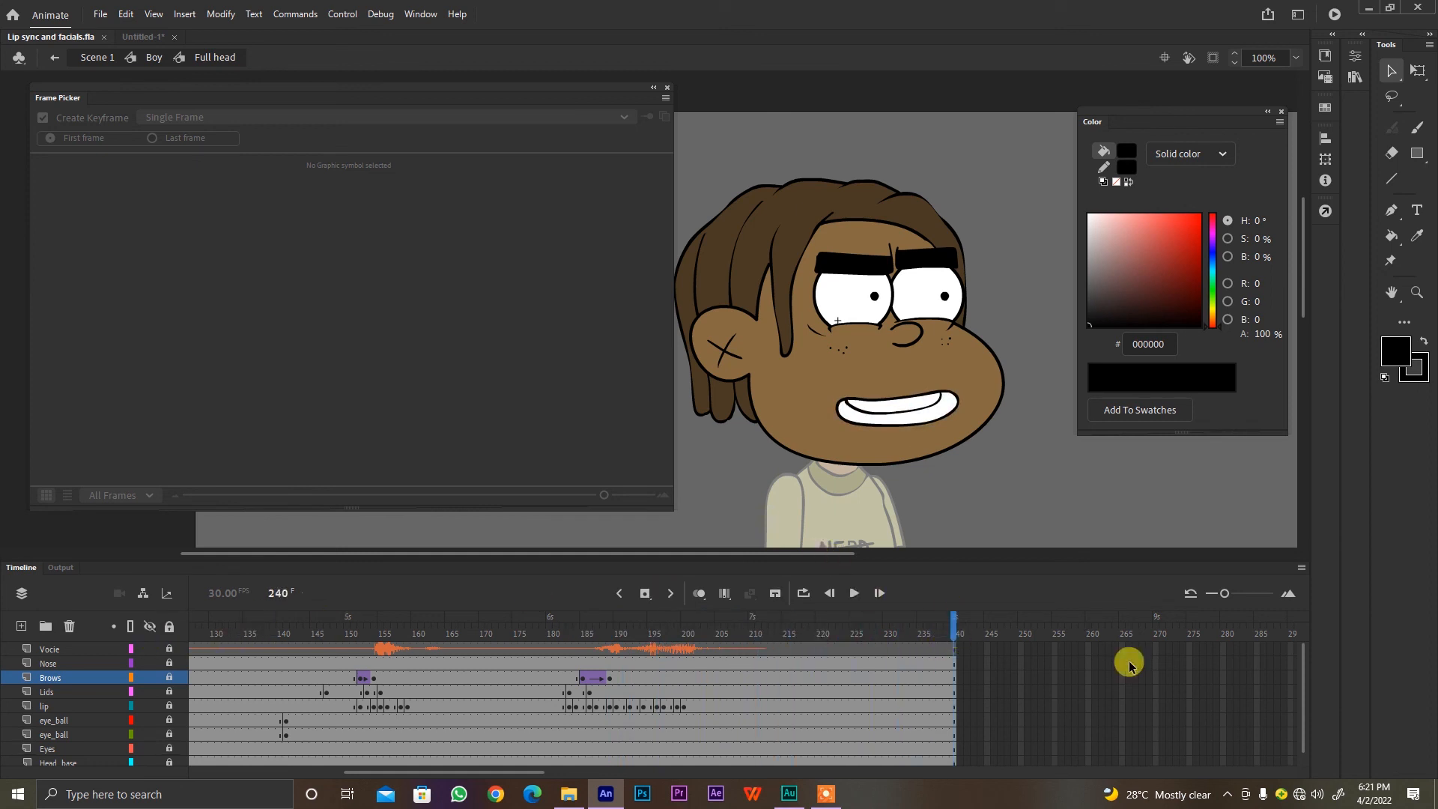
left_click(653, 87)
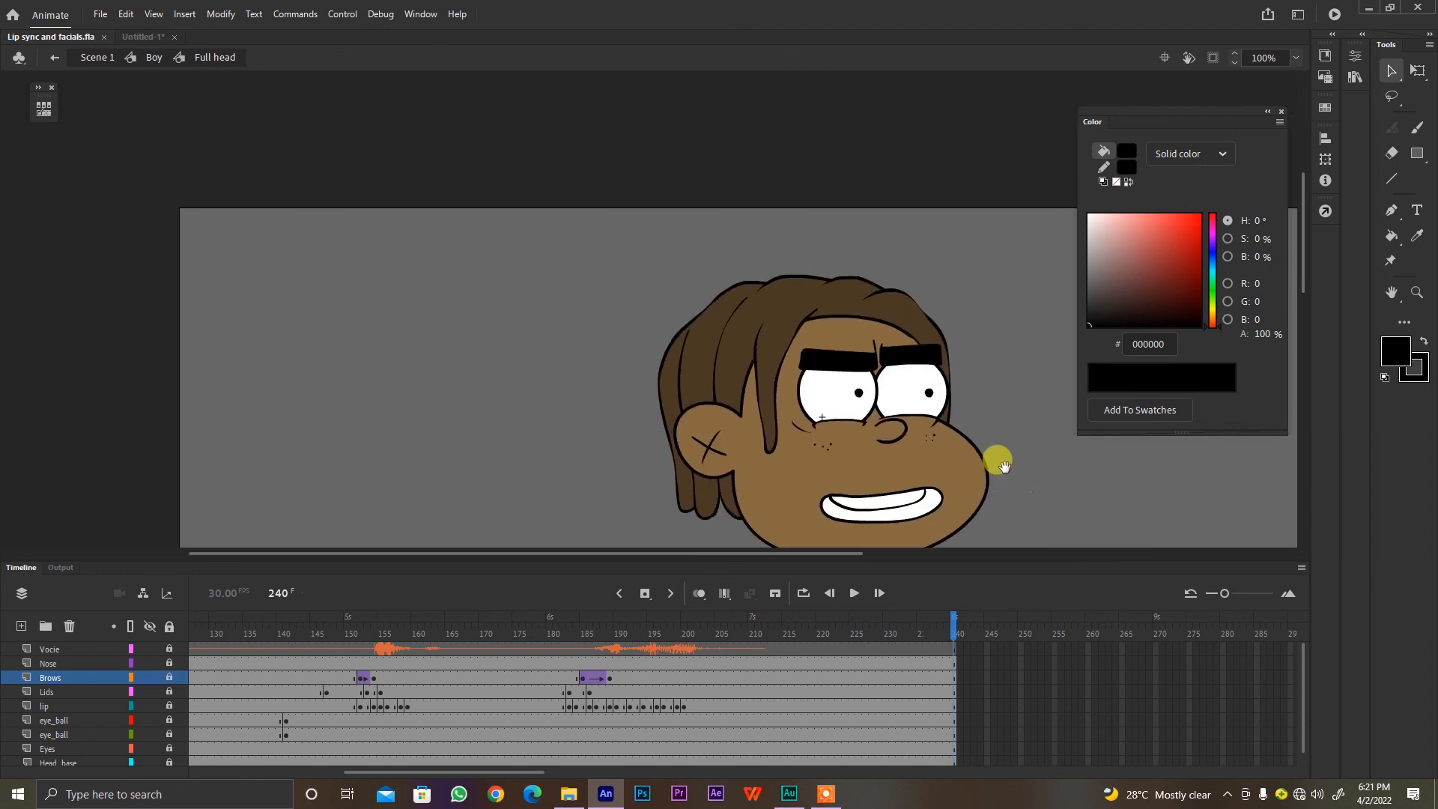
key("Return")
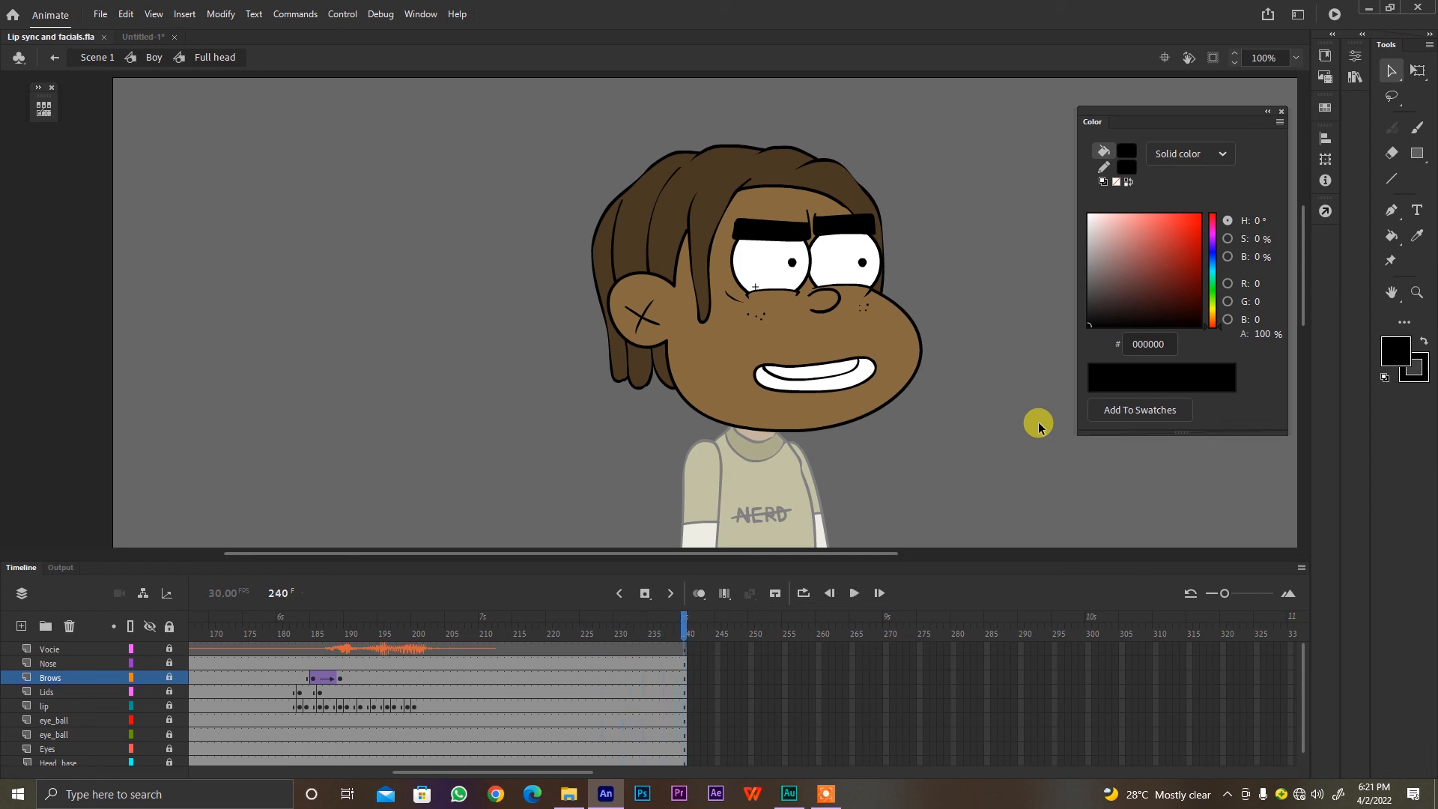
Step: Return to the Boy symbol and paste the Vocie layer above Layer_1
left_click(153, 57)
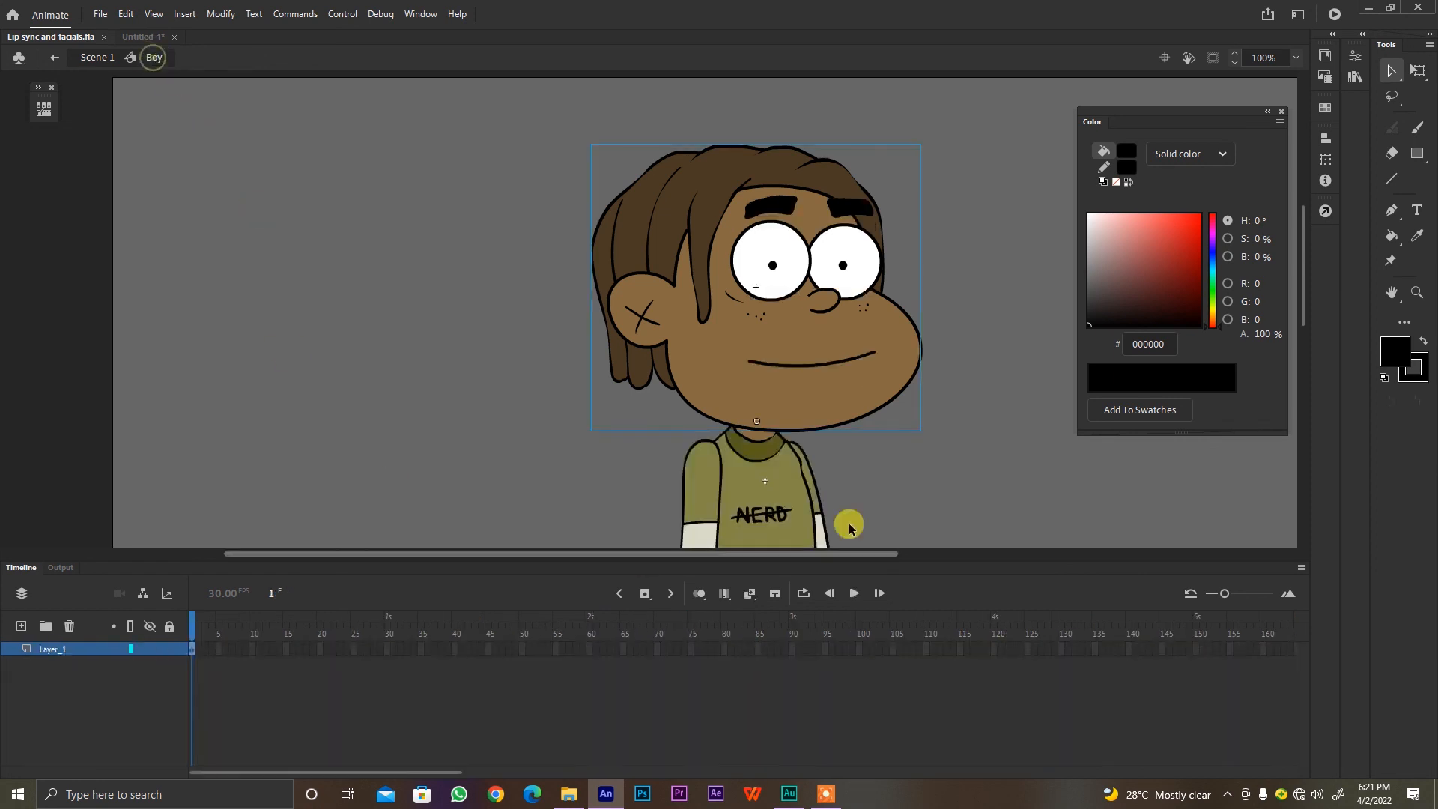
left_click_drag(982, 426, 986, 510)
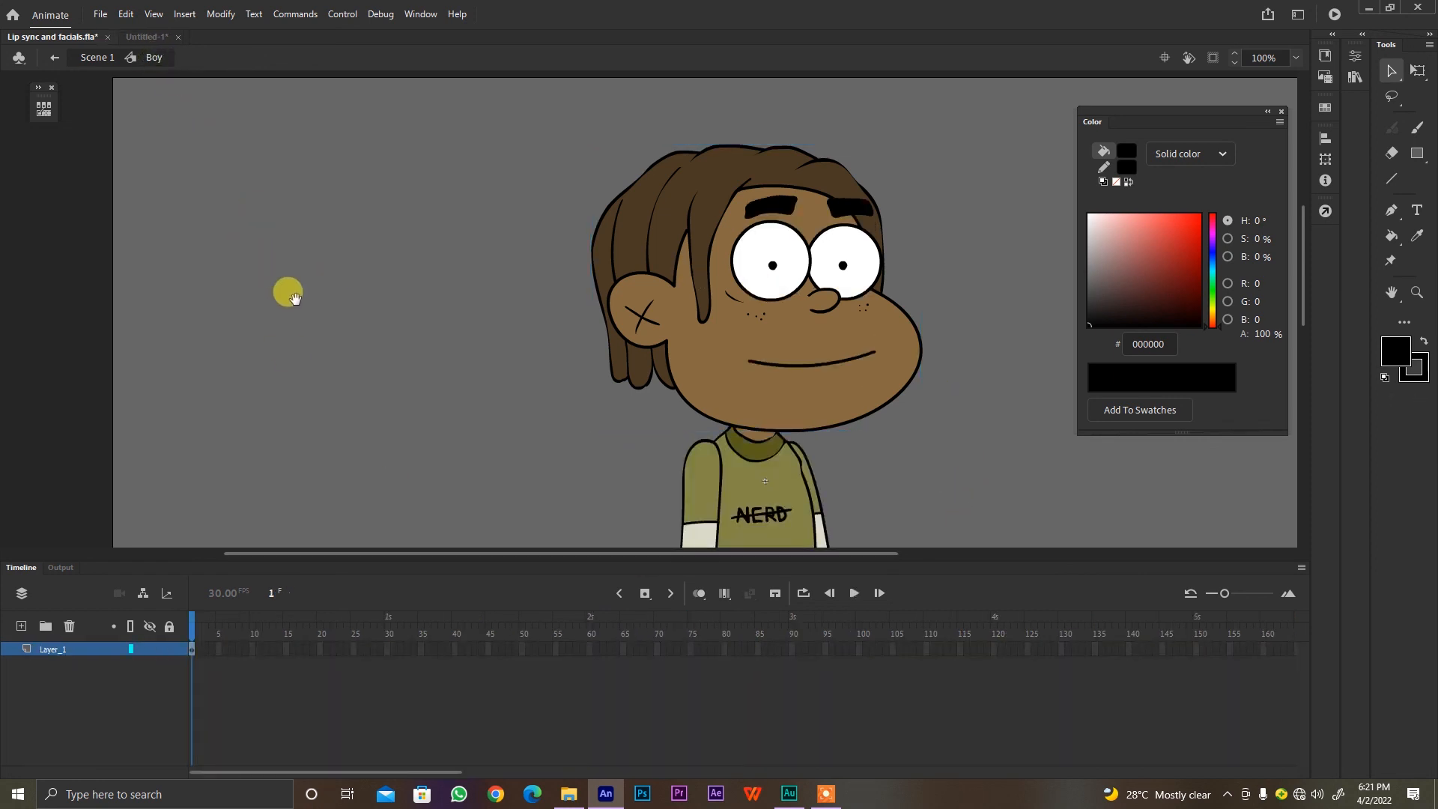
left_click_drag(337, 326, 326, 302)
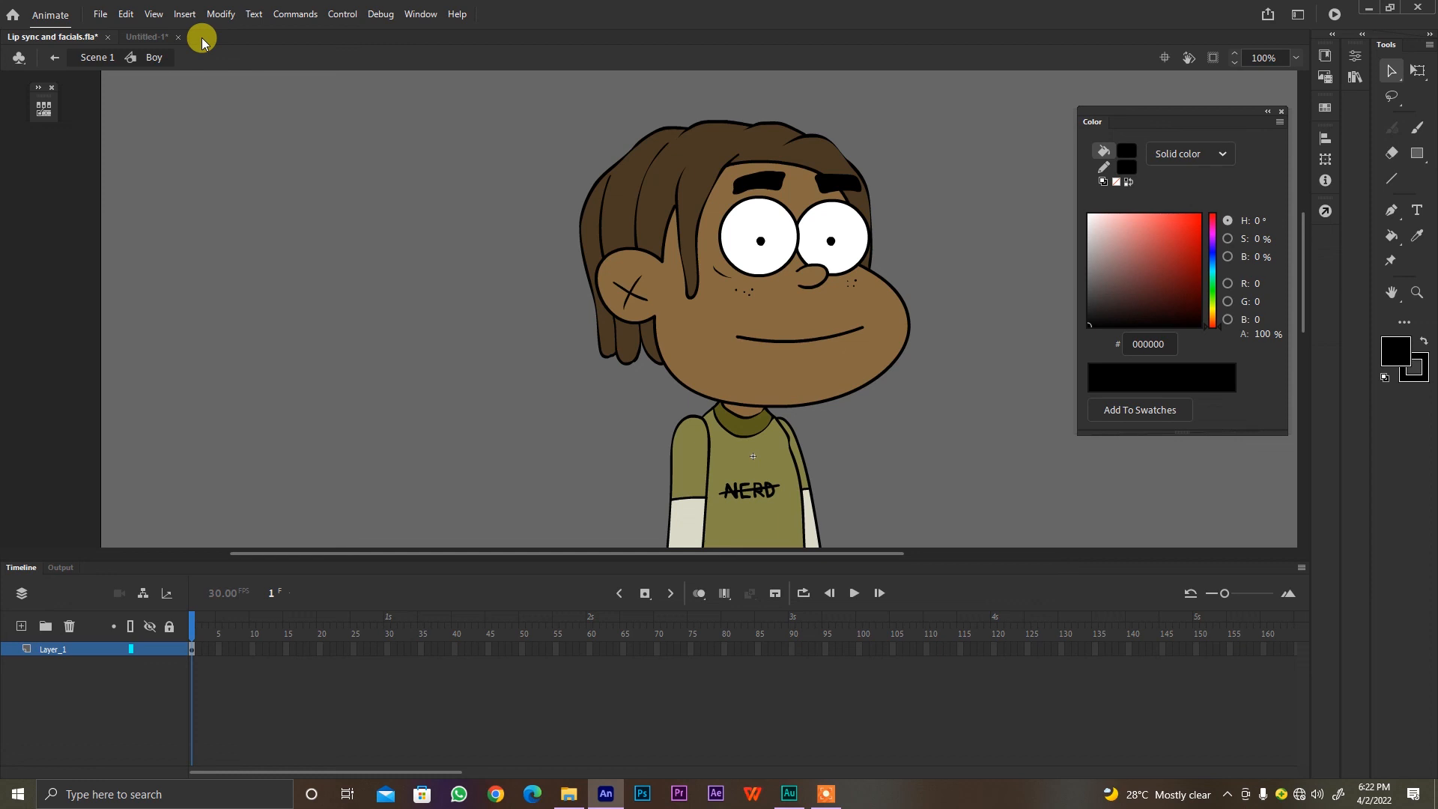
left_click(60, 651)
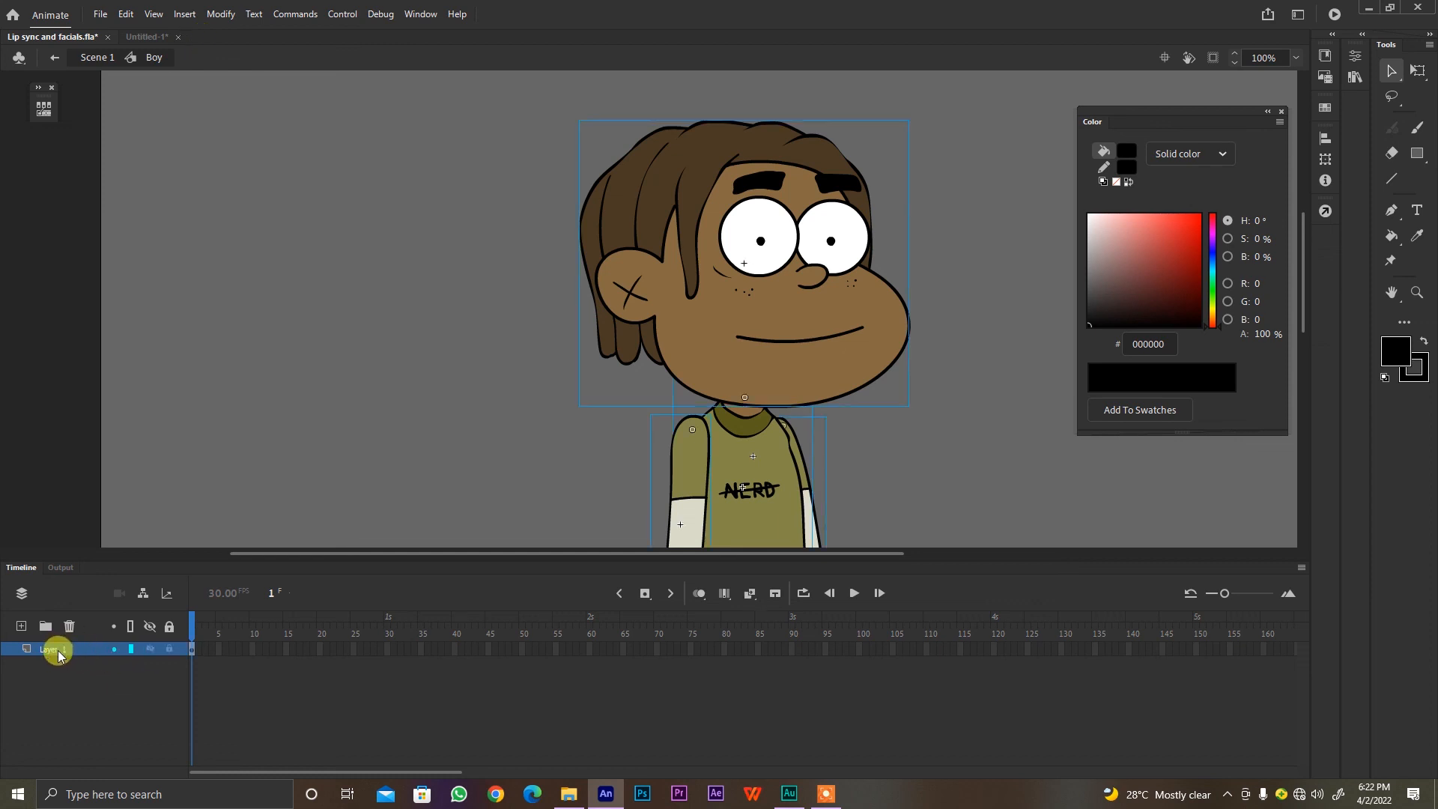
right_click(98, 650)
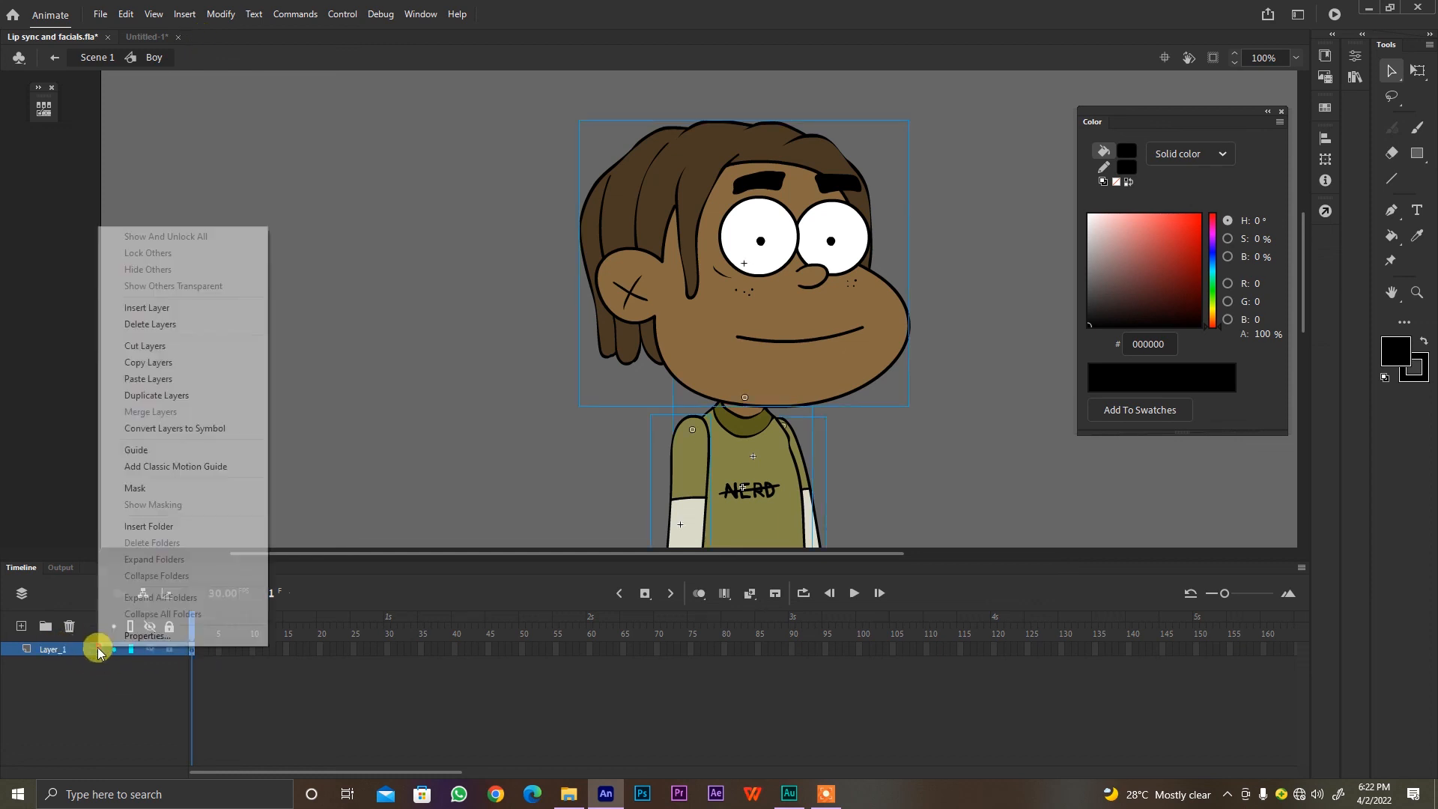
left_click(186, 377)
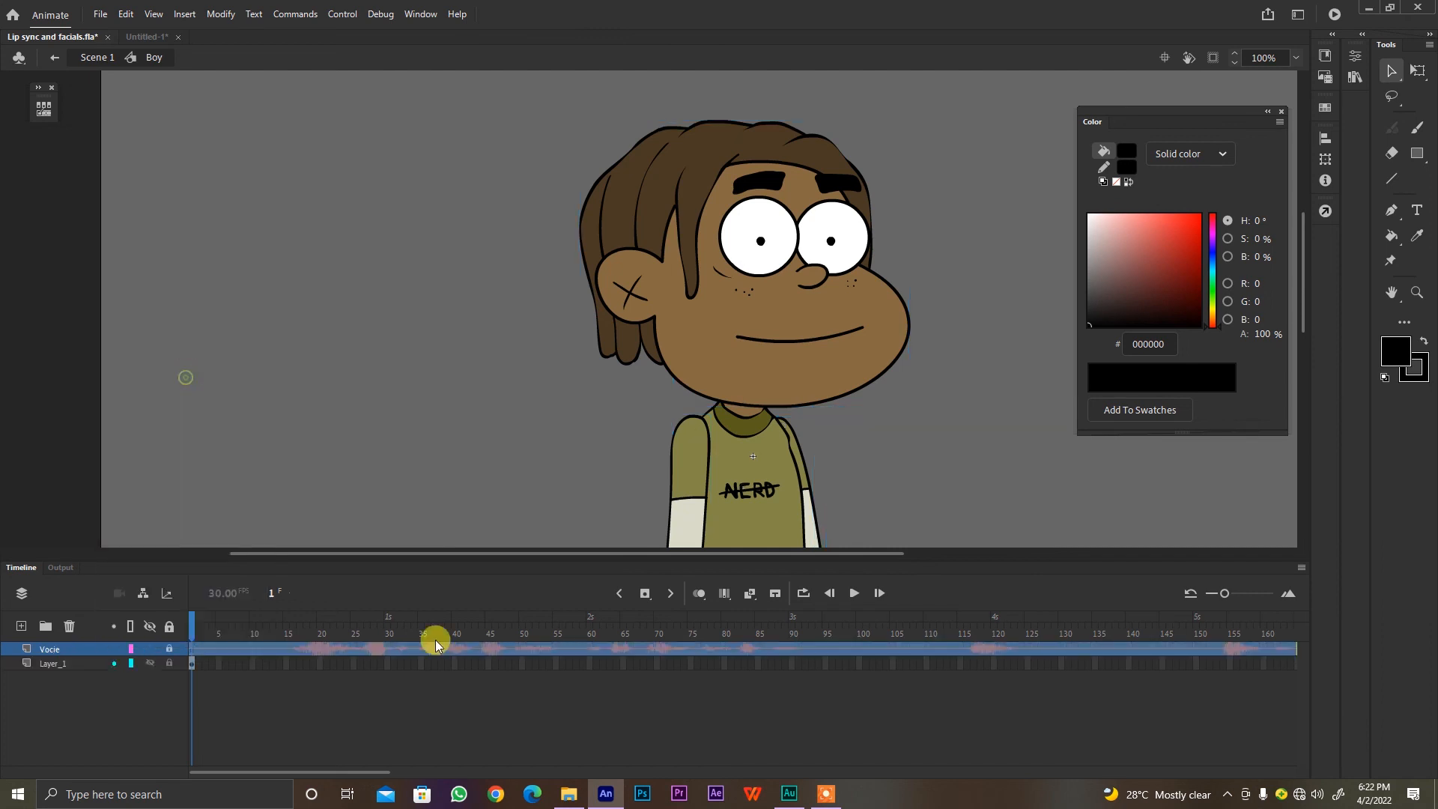
Step: Select all of the boy's body parts on Layer_1 and distribute them to separate layers
left_click(193, 664)
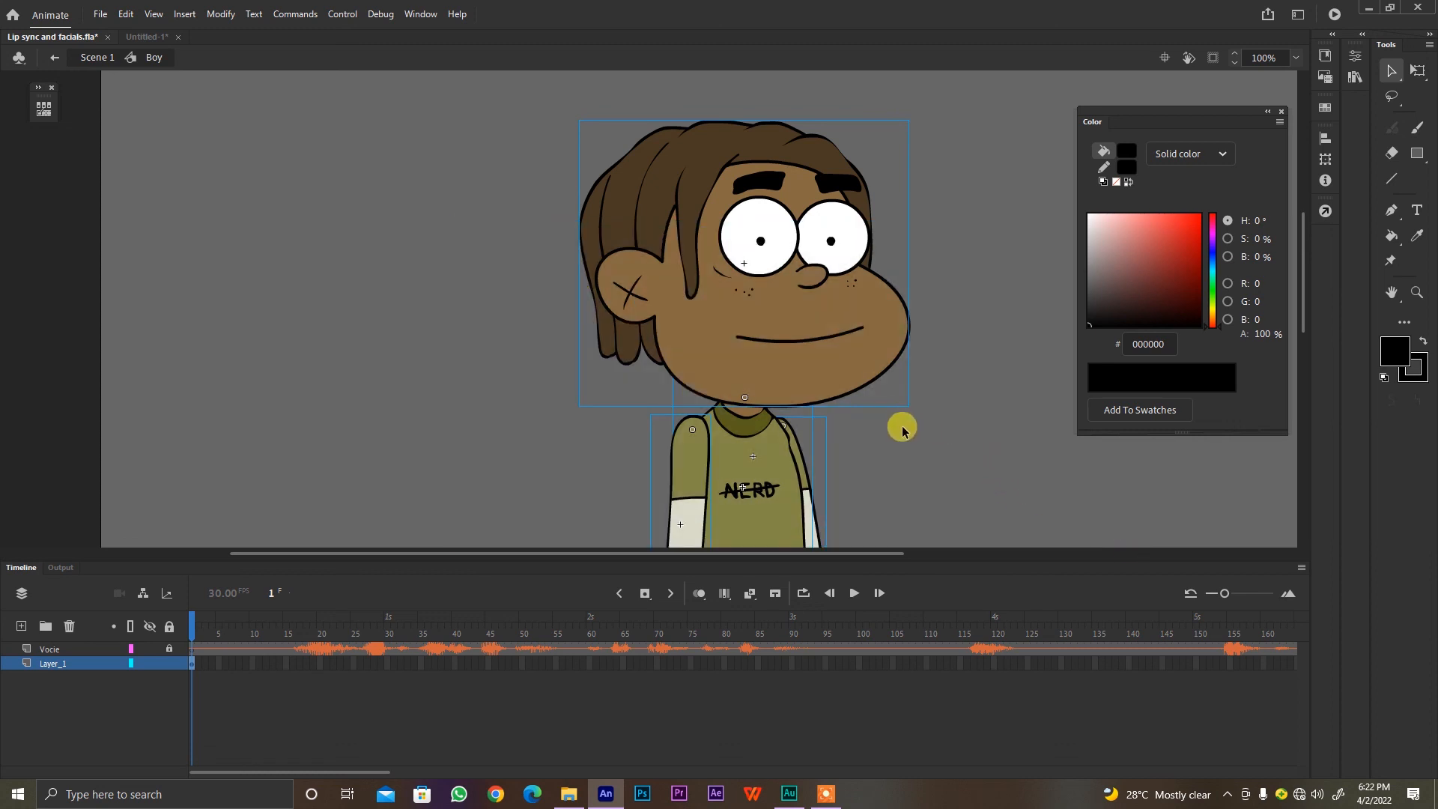
key("ctrl+minus")
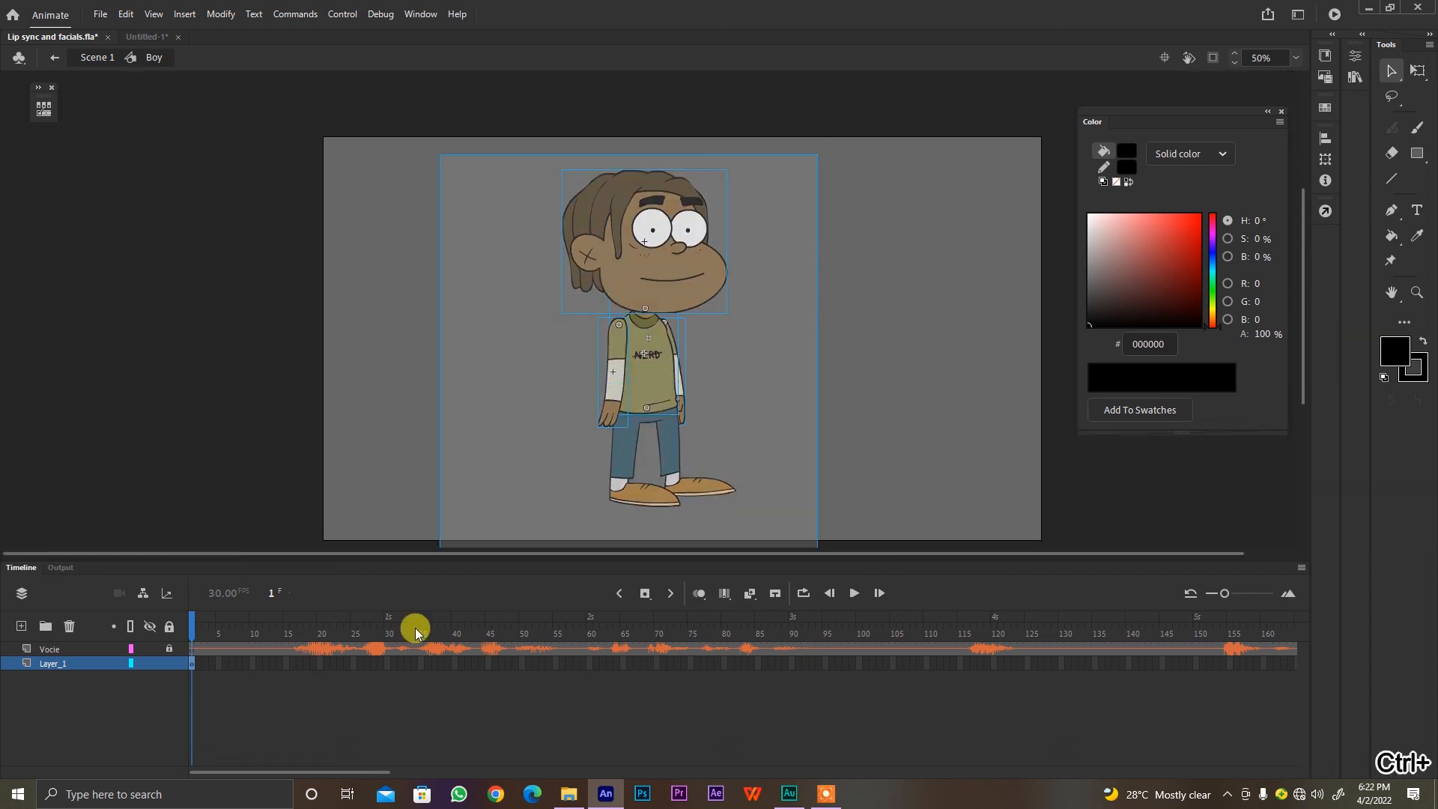
right_click(650, 376)
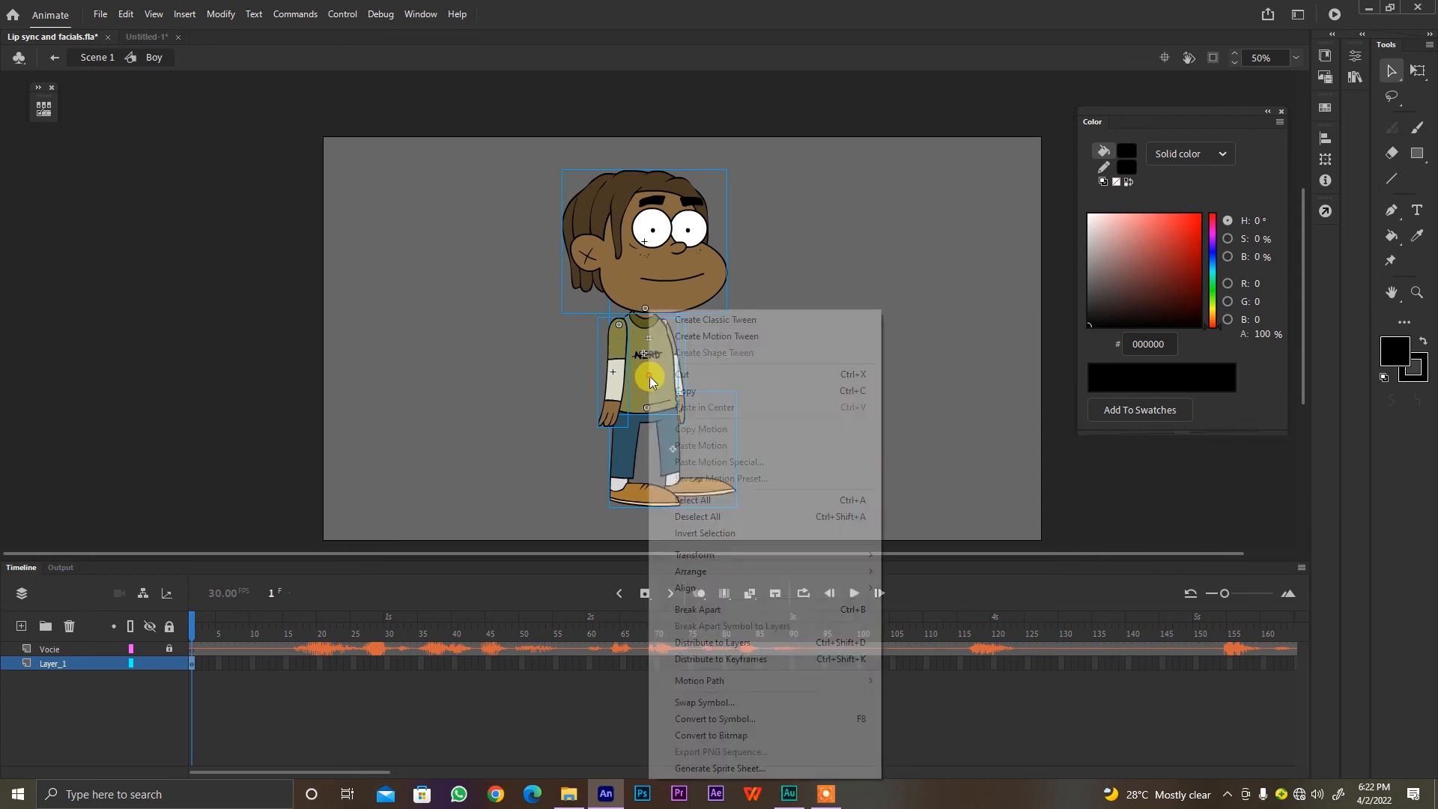
left_click(862, 641)
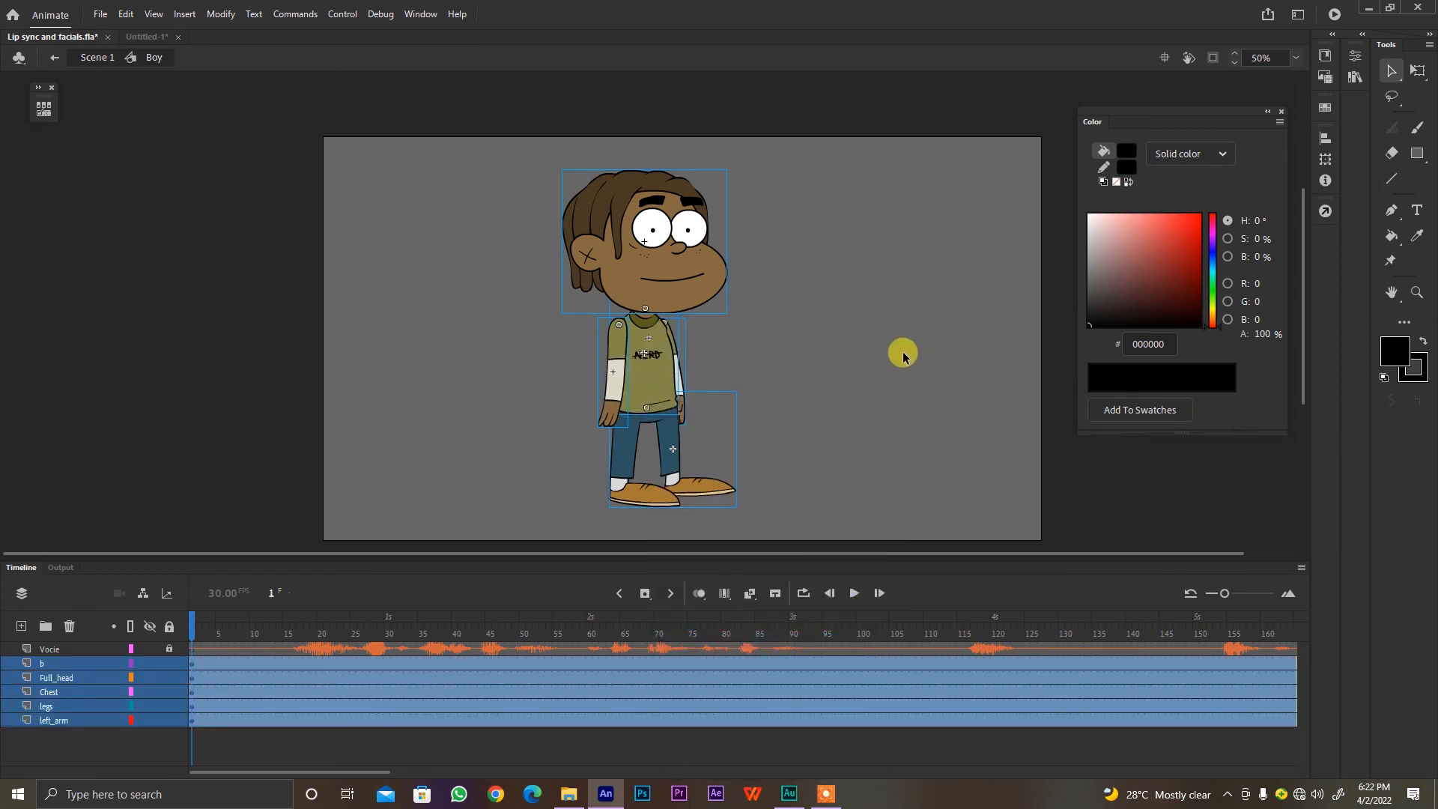
Step: Try moving the boy's head away from the body and undo the move
left_click_drag(849, 386, 886, 272)
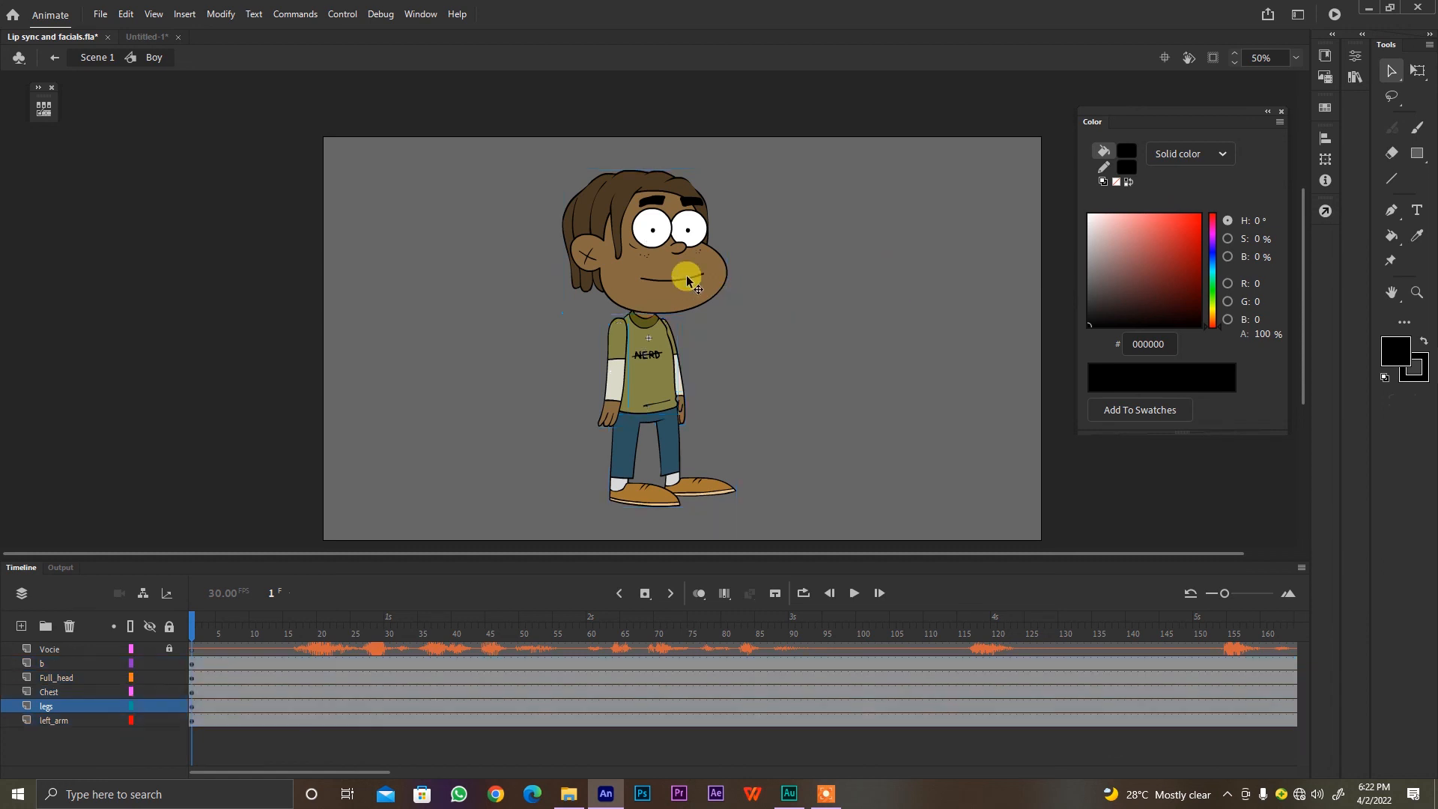
left_click_drag(684, 275, 852, 343)
key("ctrl+z")
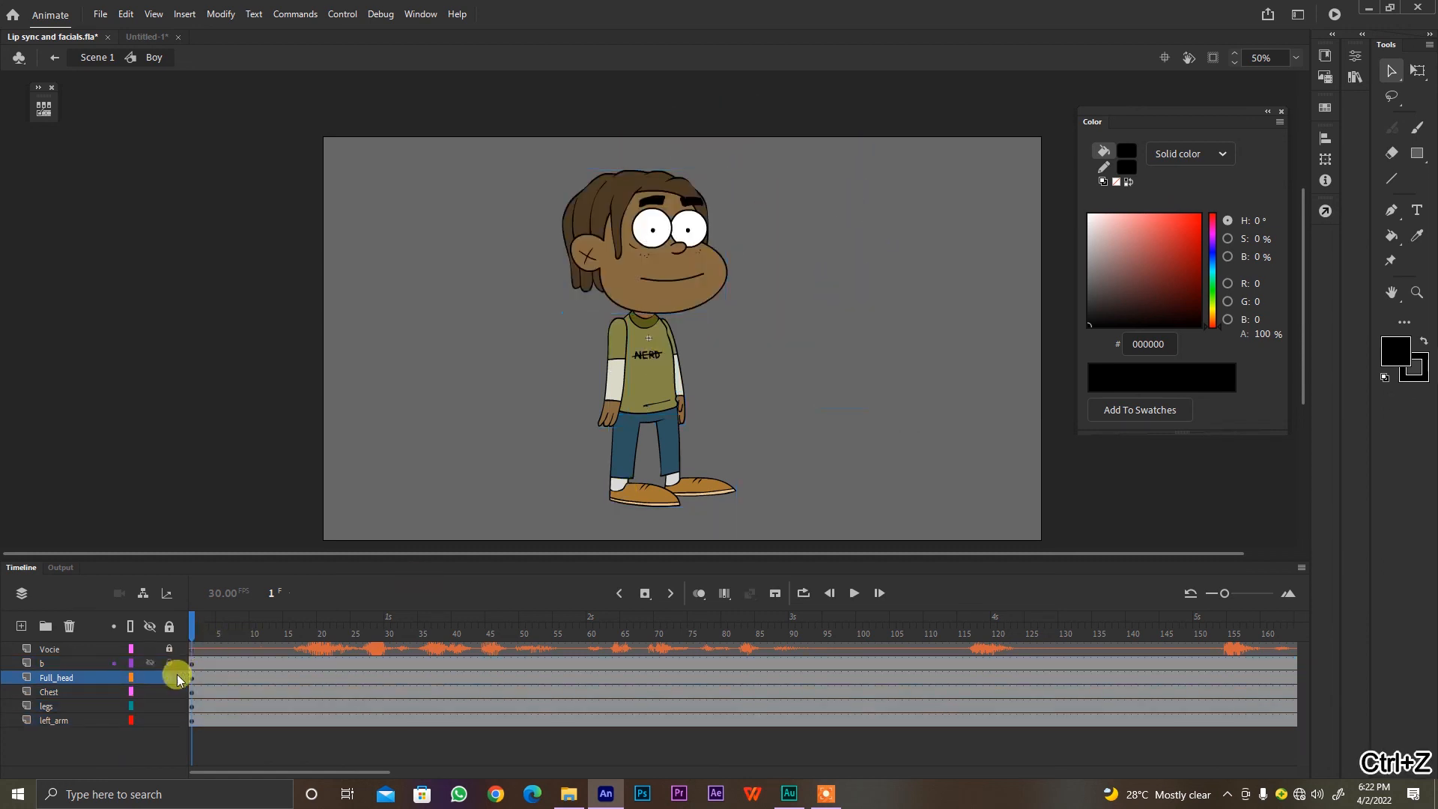
Step: Lock all layers in the Boy symbol, play the full-body animation to the end, and save the file
left_click(170, 626)
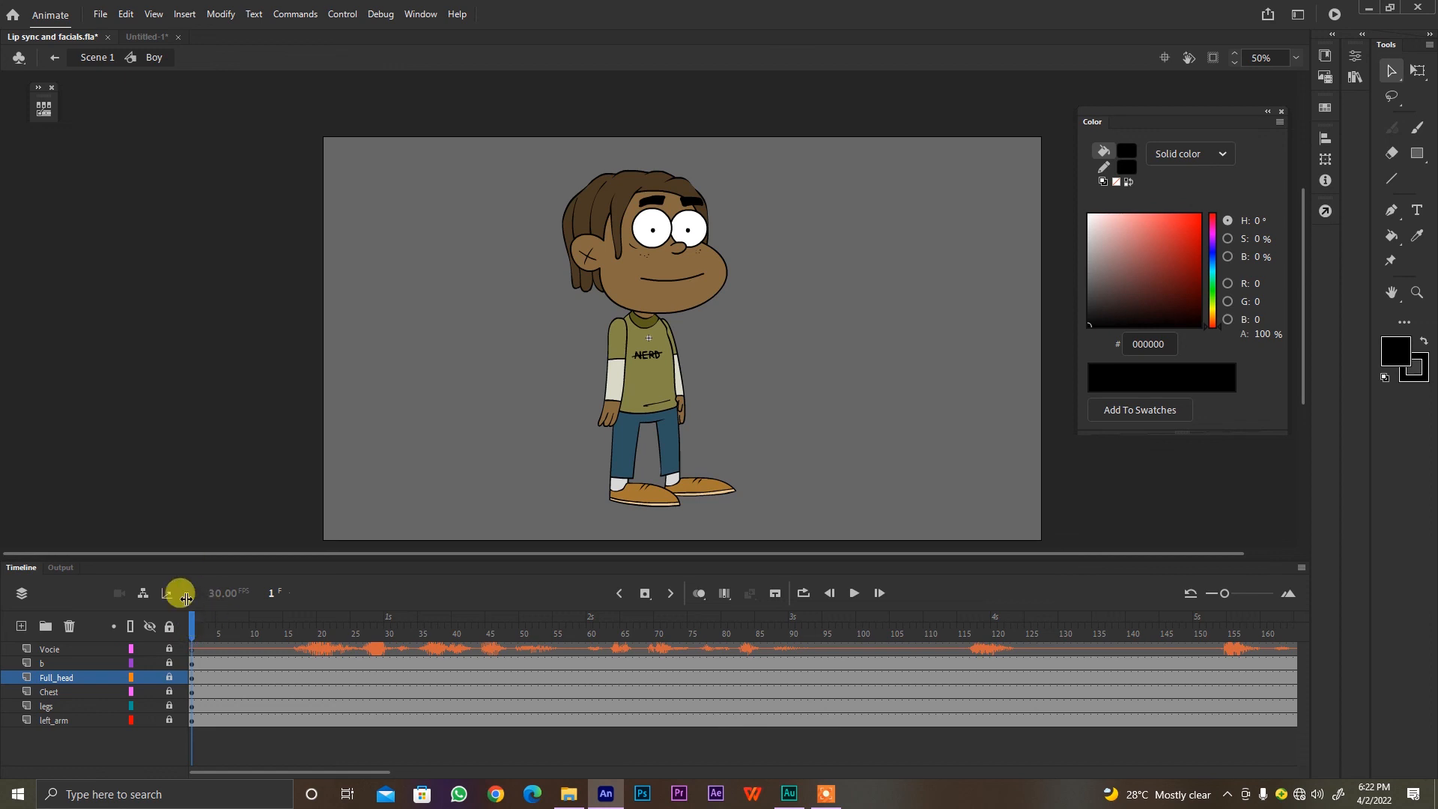
left_click(854, 594)
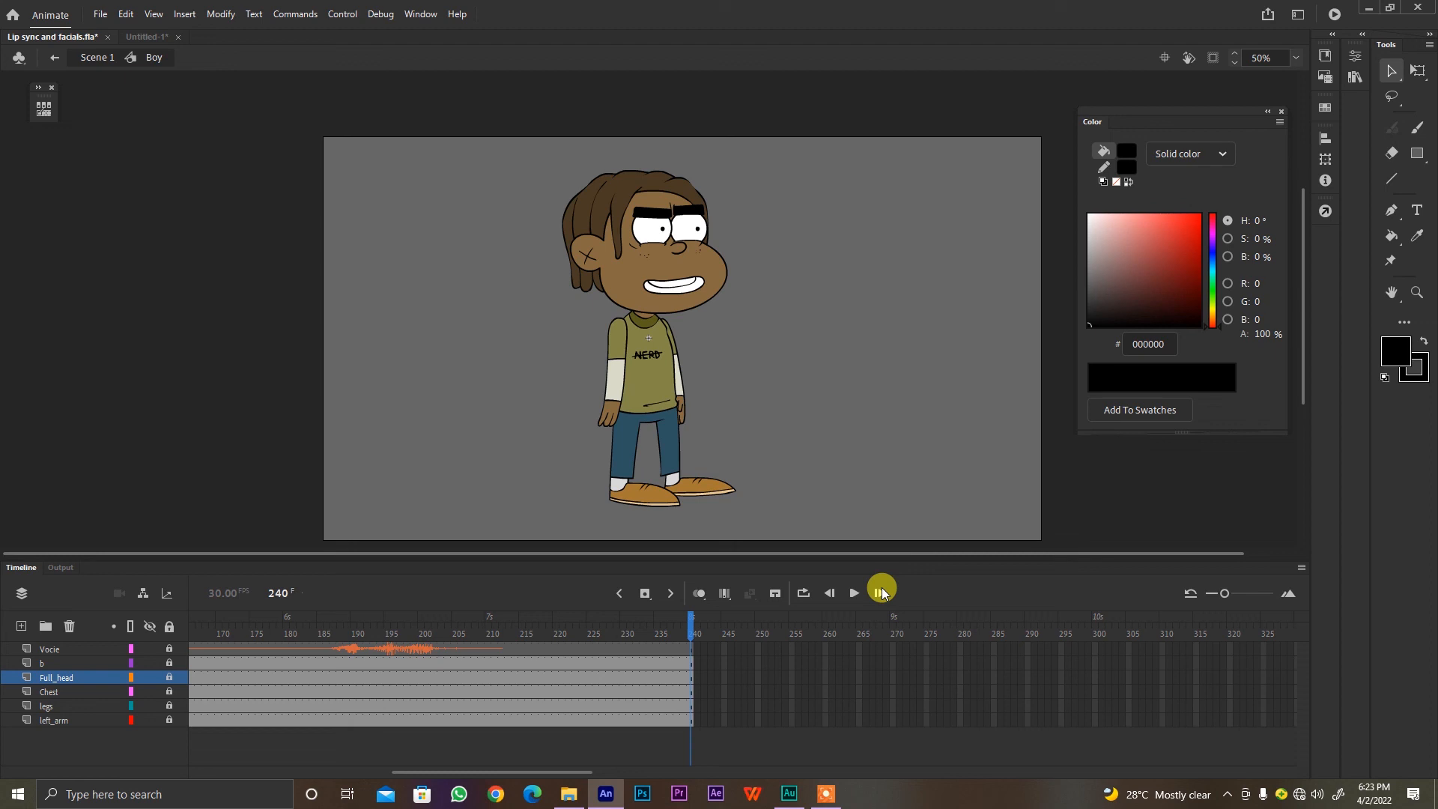
key("ctrl+s")
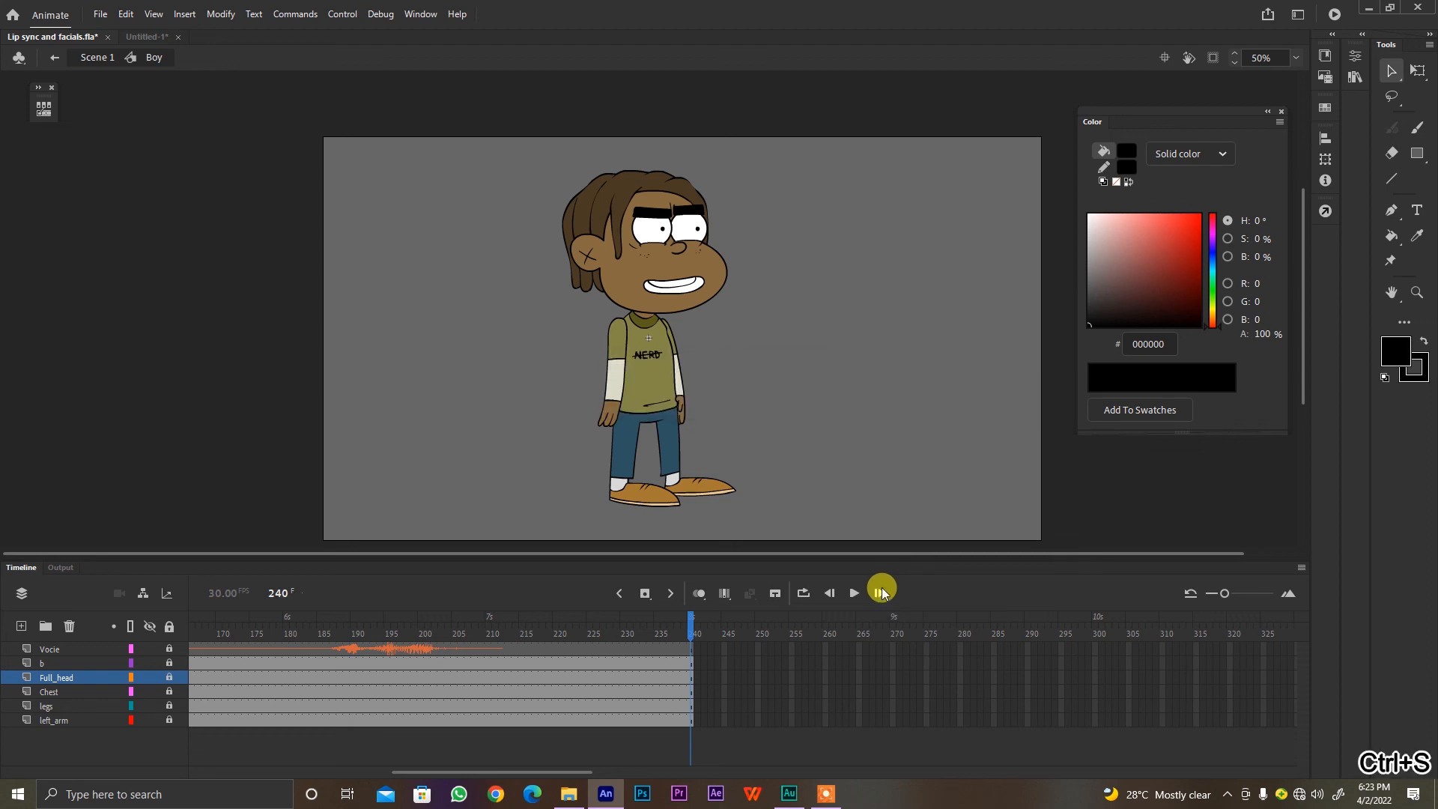